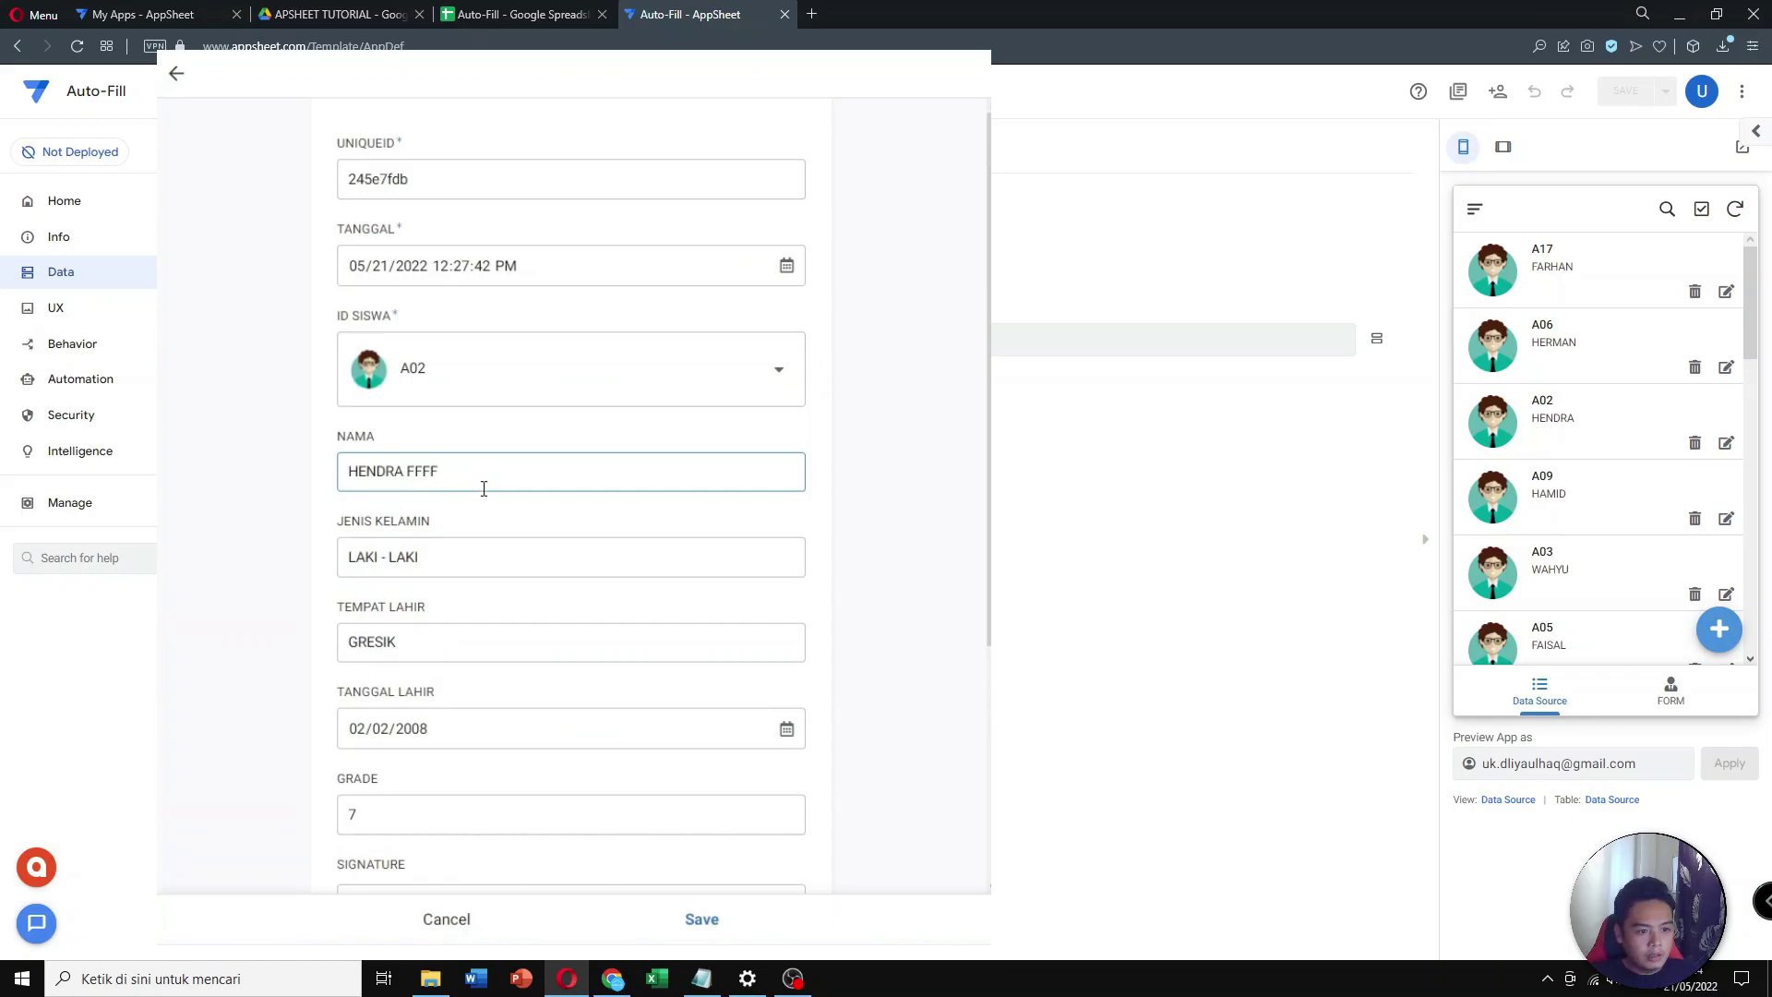
Set the form entry's ID SISWA to A04 and check the auto-filled student fields
{"action": "left_click", "coordinate": [485, 383]}
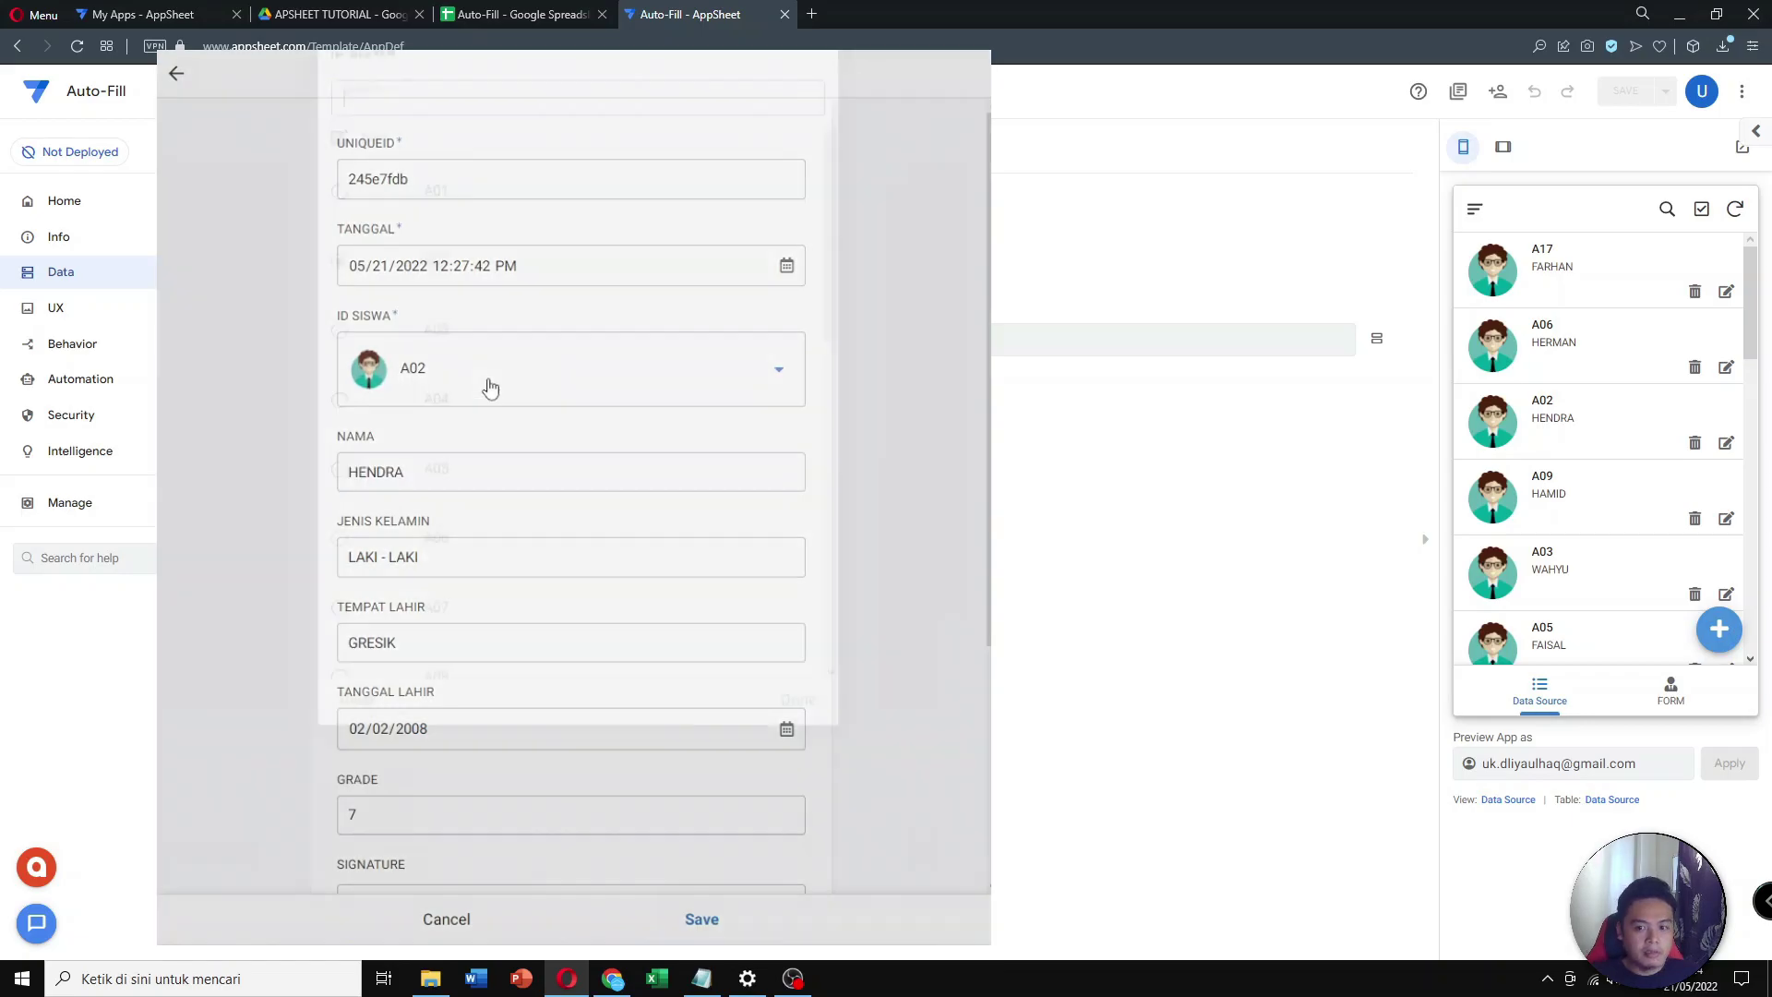
{"action": "left_click", "coordinate": [484, 439]}
{"action": "scroll", "coordinate": [498, 471], "scroll_direction": "down", "scroll_amount": 3}
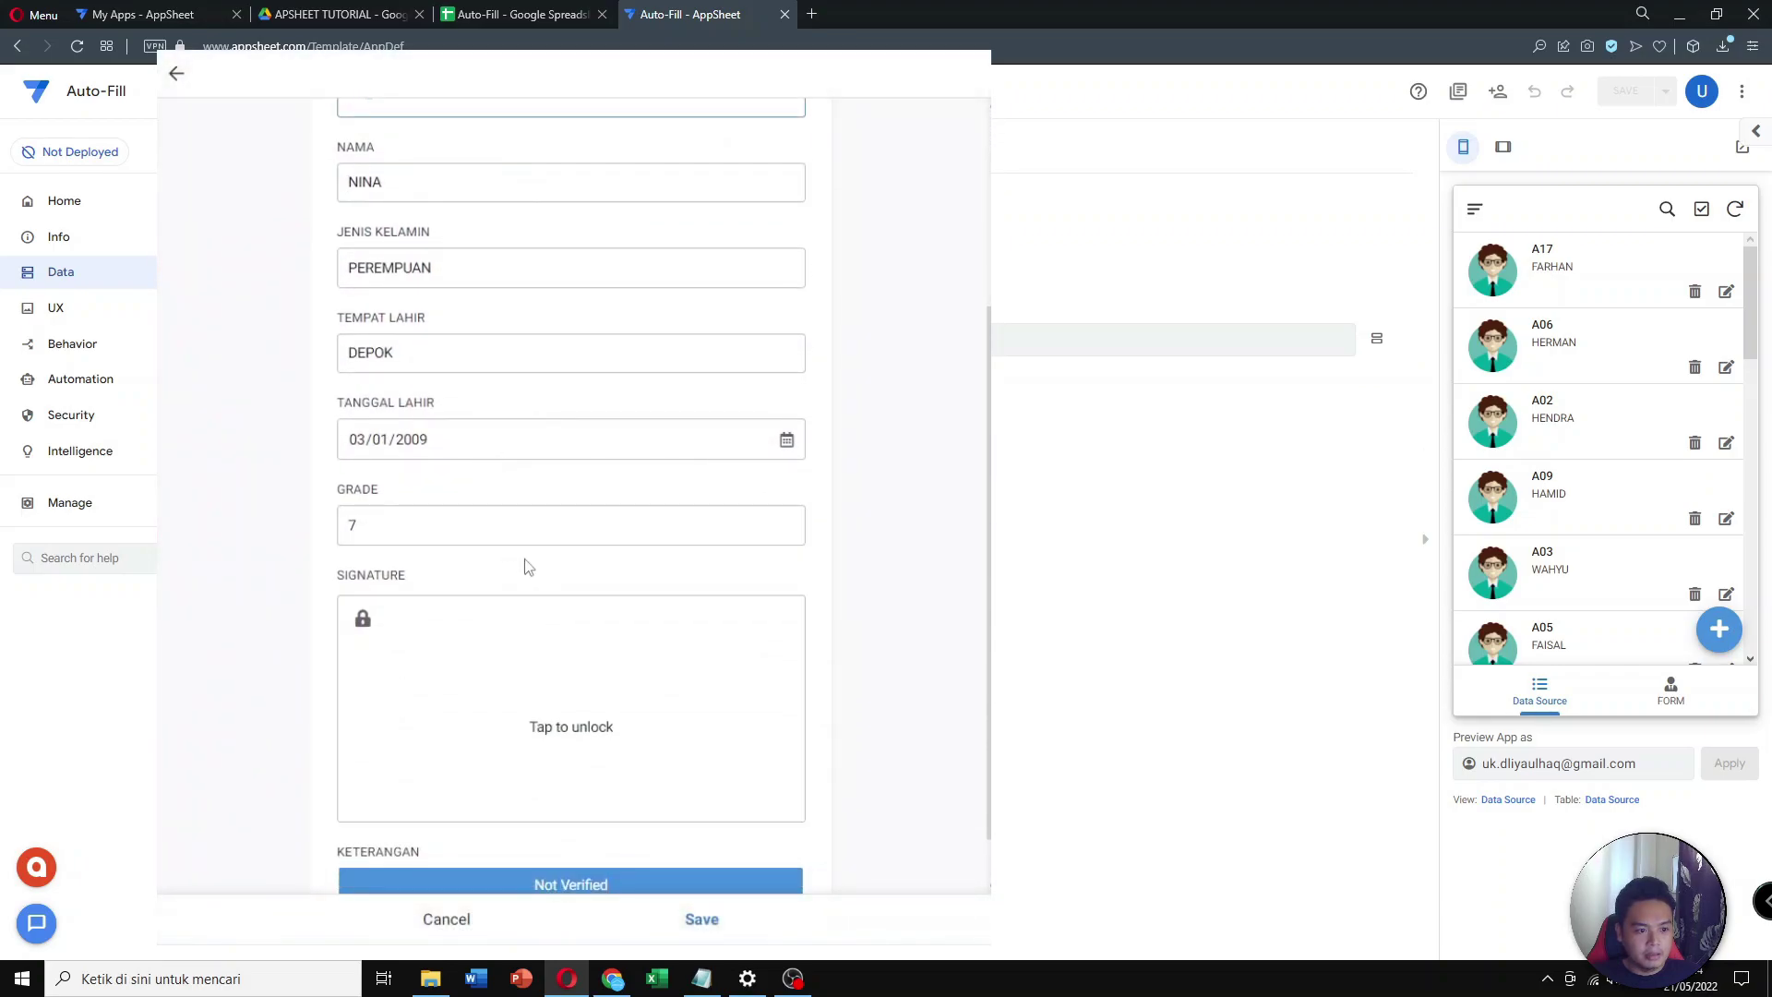
Set the form entry's ID SISWA to A05 and save the entry with its signature left blank
{"action": "scroll", "coordinate": [523, 566], "scroll_direction": "up", "scroll_amount": 3}
{"action": "left_click", "coordinate": [514, 379]}
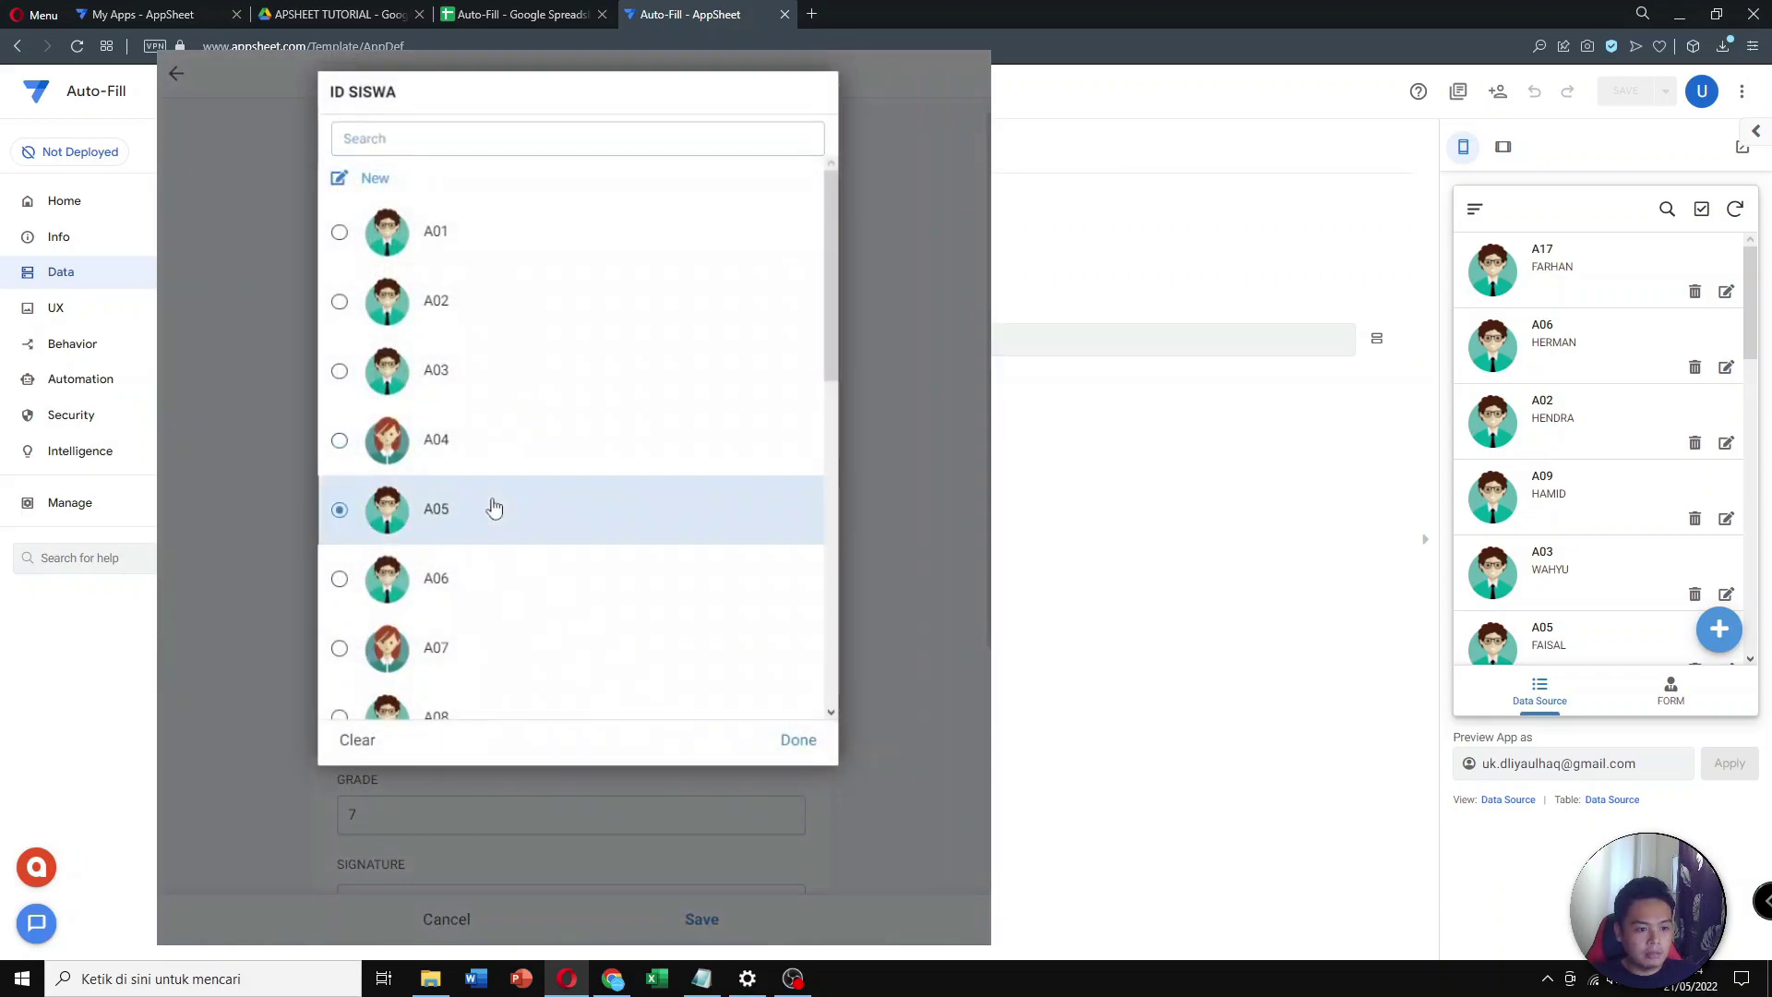
{"action": "left_click", "coordinate": [495, 506]}
{"action": "scroll", "coordinate": [492, 531], "scroll_direction": "down", "scroll_amount": 3}
{"action": "scroll", "coordinate": [494, 600], "scroll_direction": "down", "scroll_amount": 1}
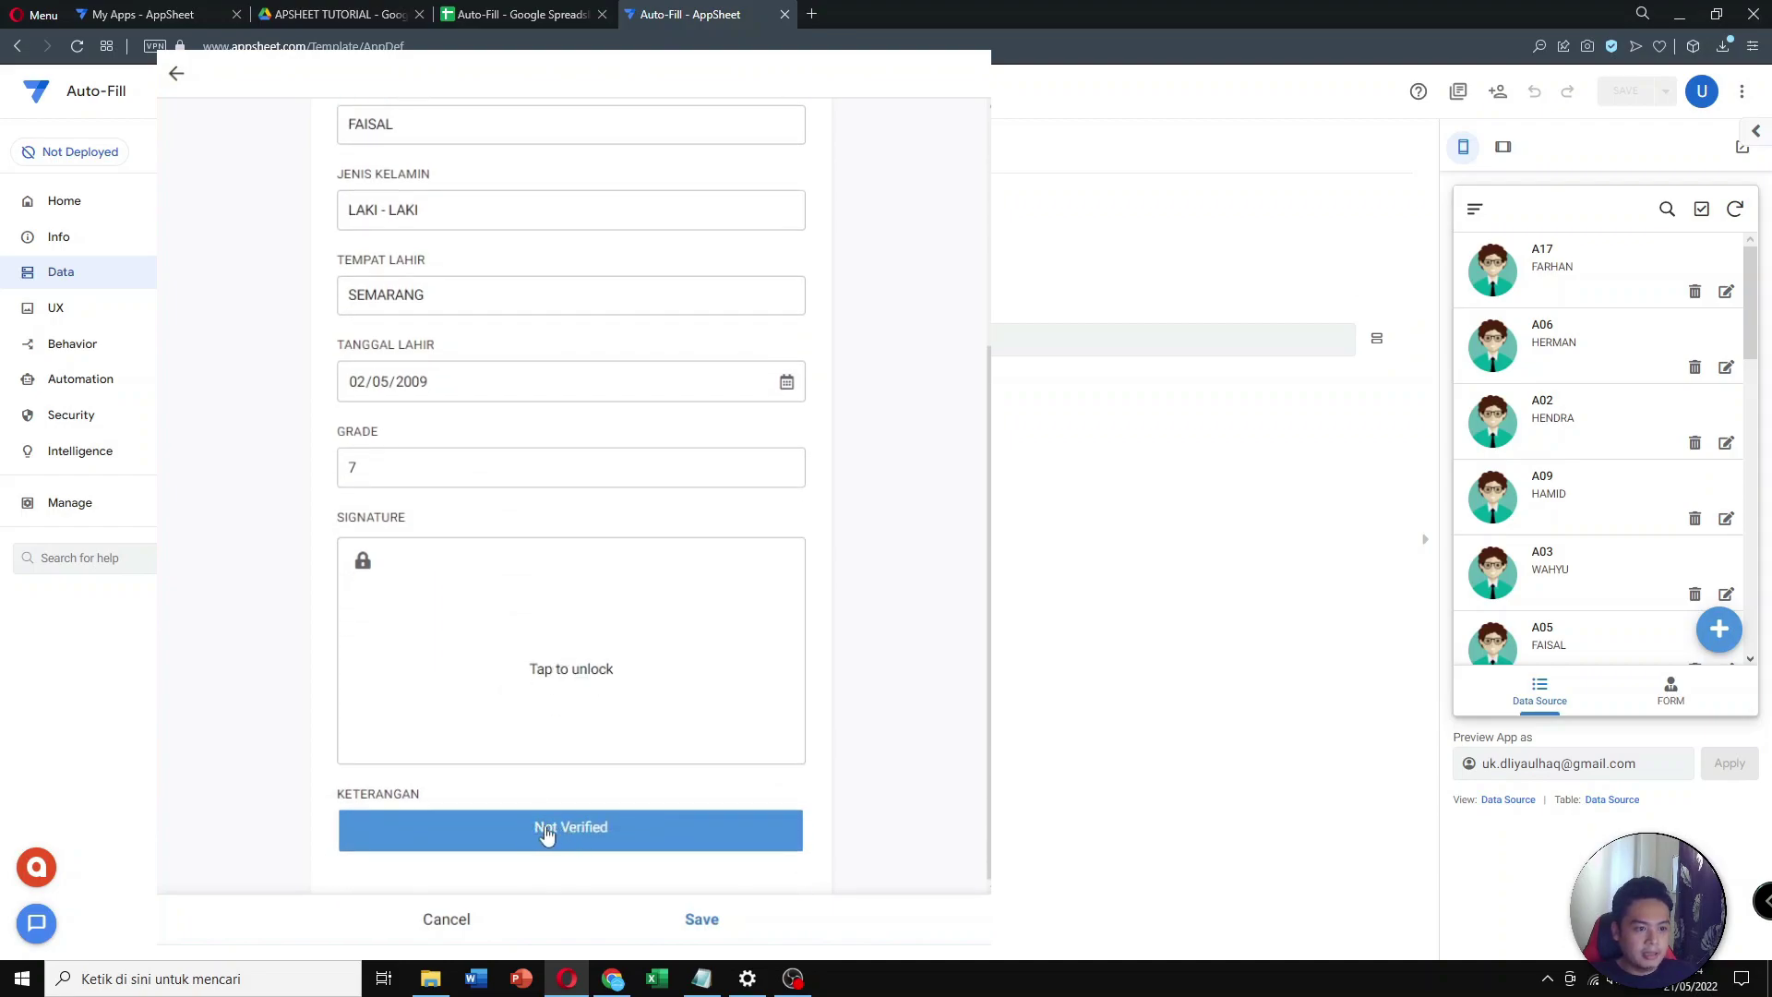
{"action": "left_click", "coordinate": [699, 921]}
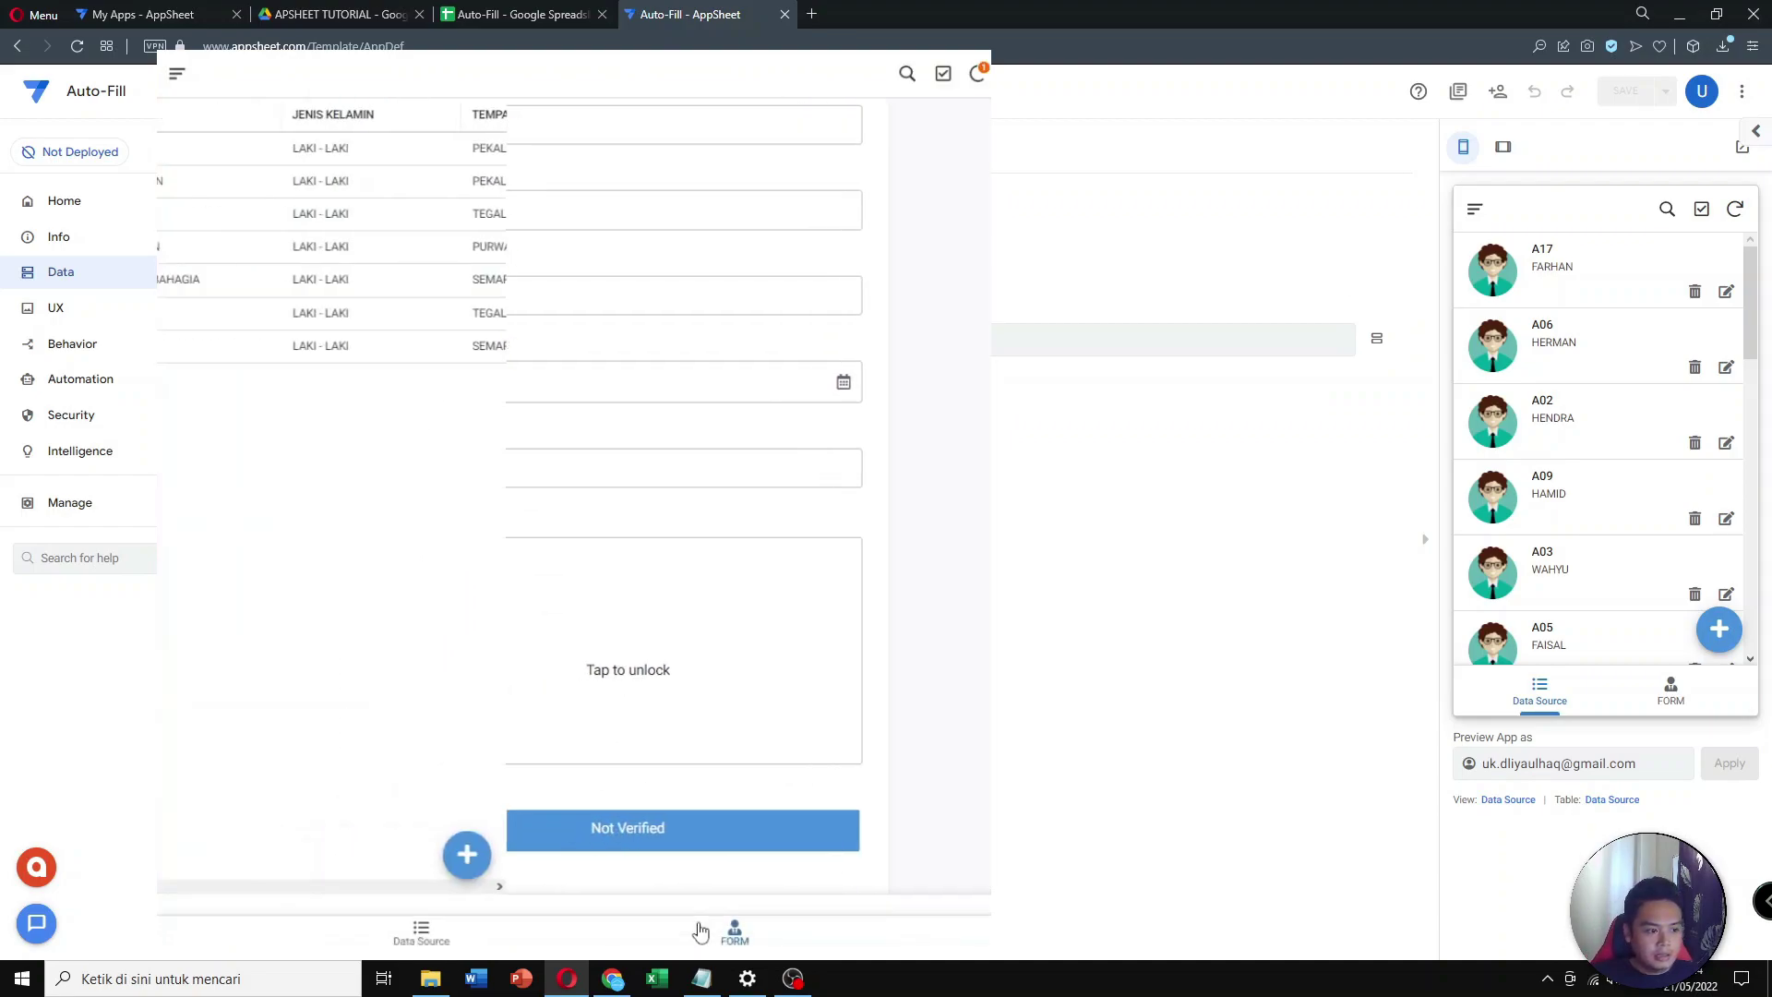
Open the newly saved A05 record for editing from the FORM table and draw a signature in its SIGNATURE field
{"action": "left_click_drag", "start_coordinate": [546, 887], "coordinate": [929, 818]}
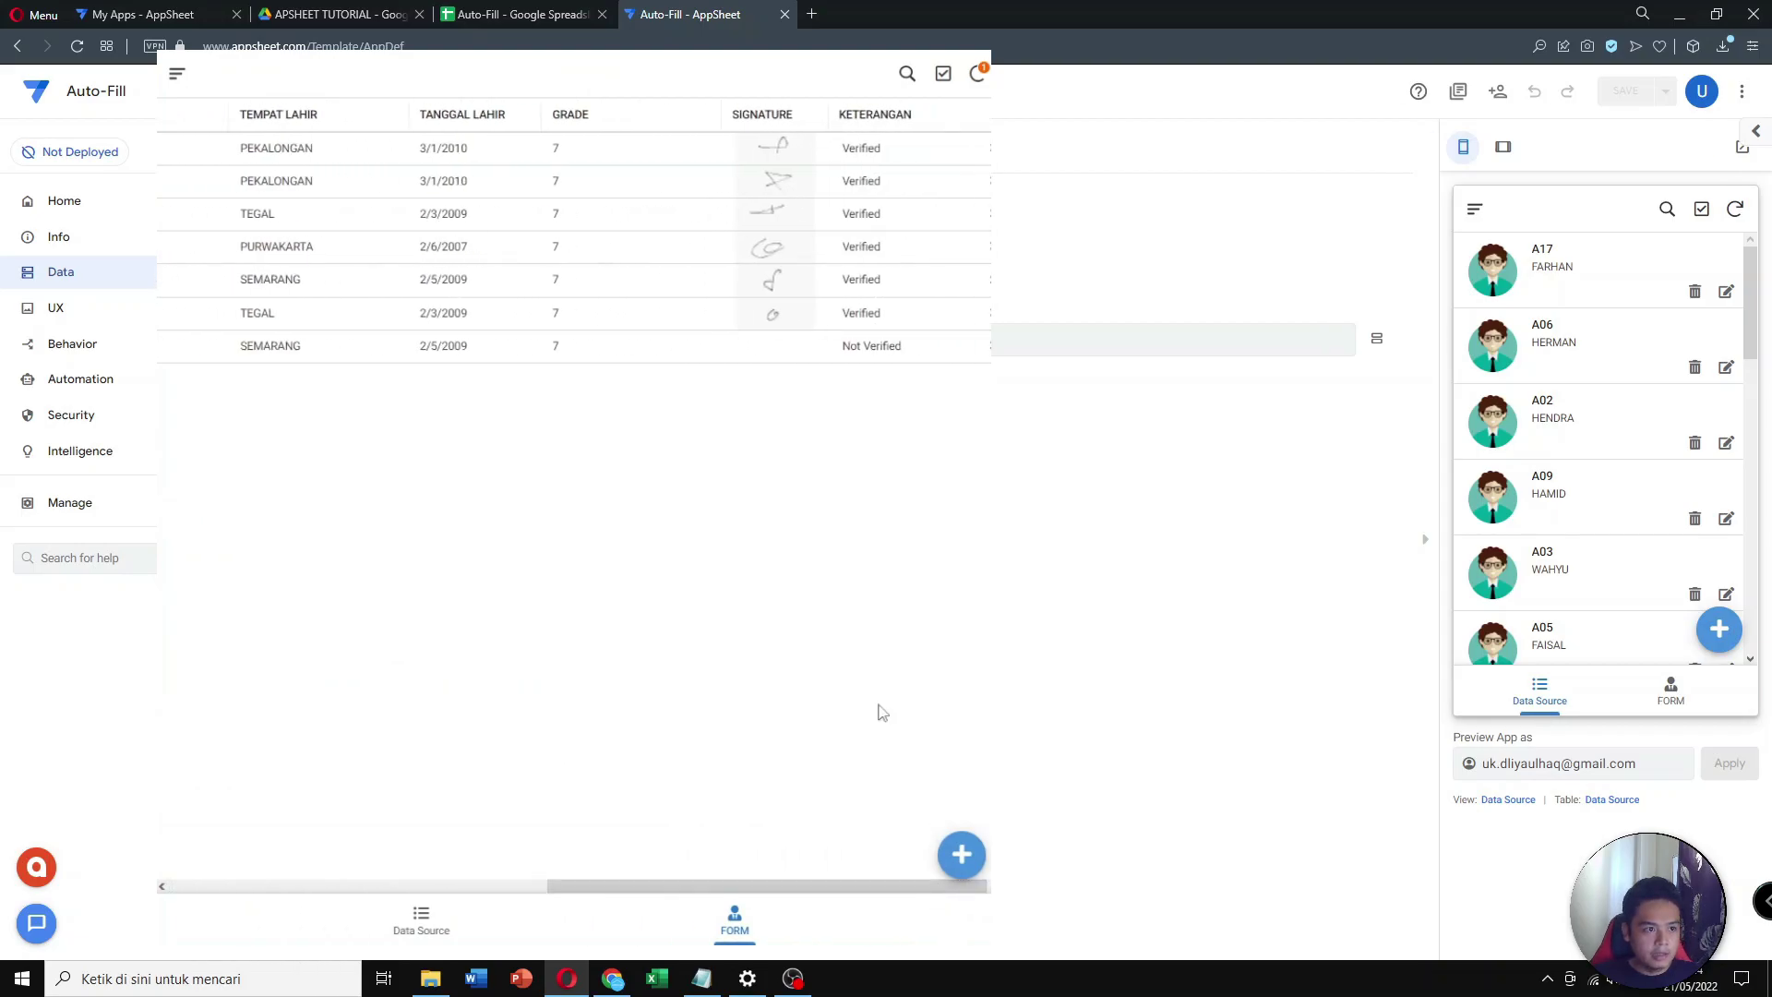
{"action": "left_click", "coordinate": [824, 358]}
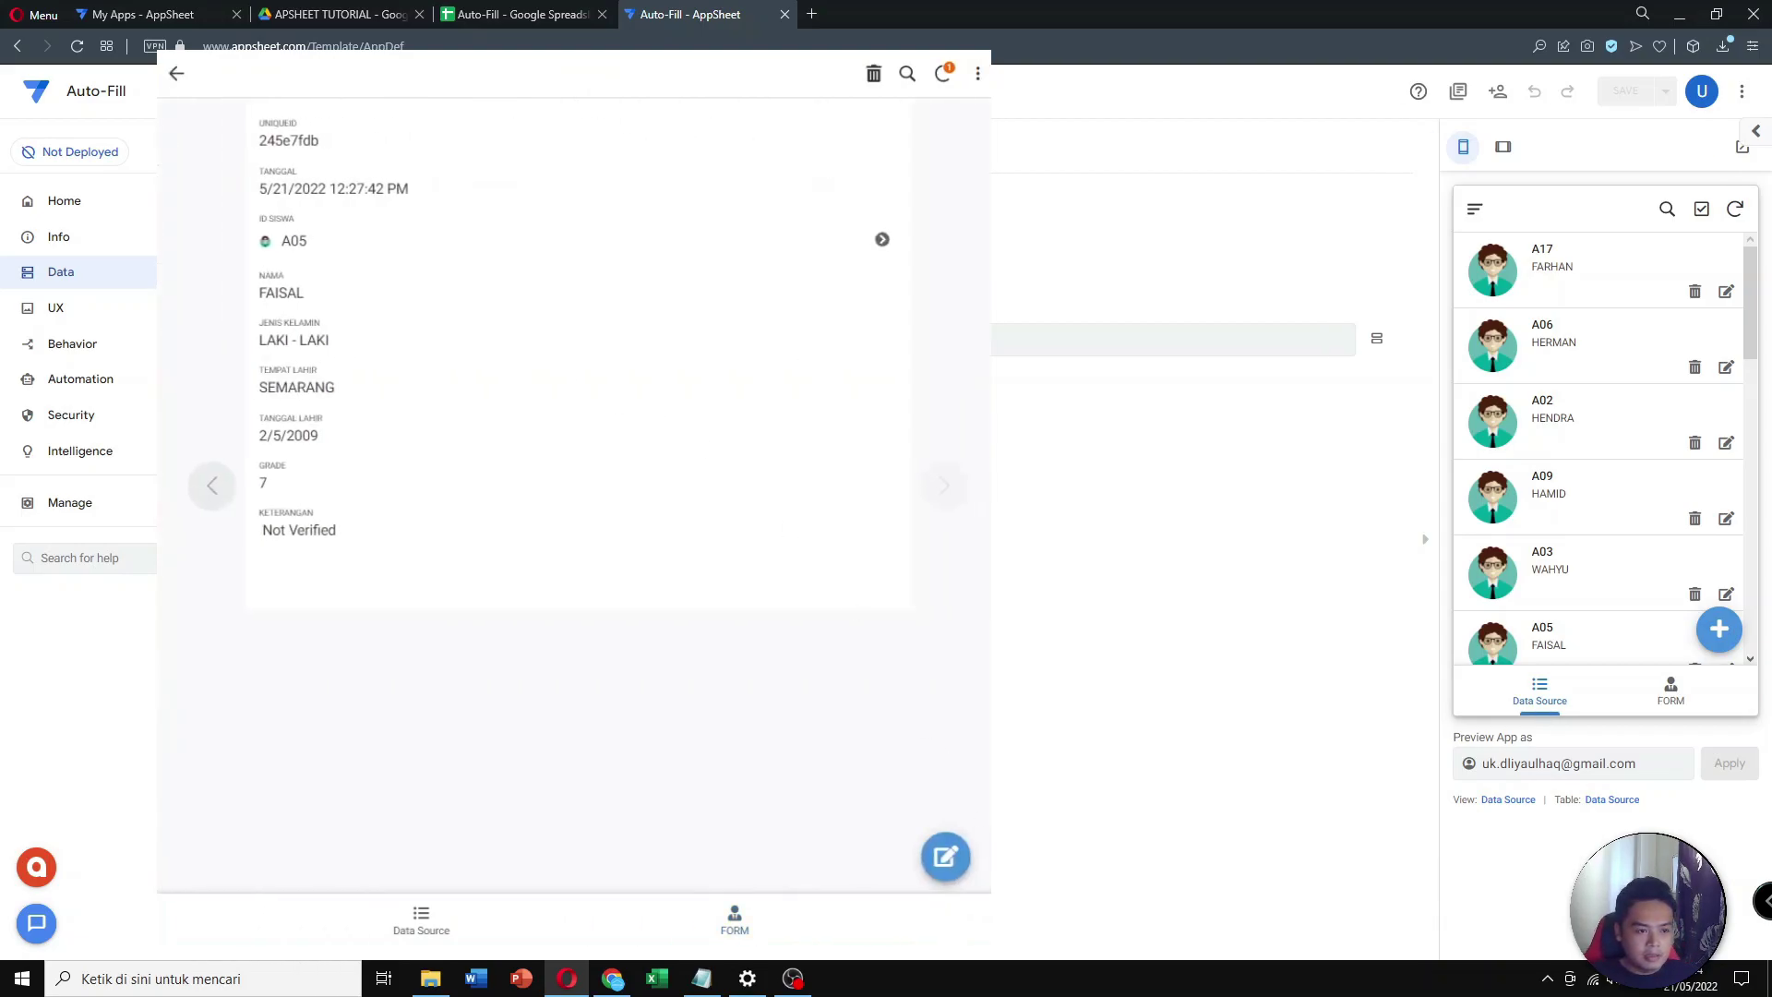
{"action": "left_click", "coordinate": [945, 856]}
{"action": "scroll", "coordinate": [567, 487], "scroll_direction": "down", "scroll_amount": 4}
{"action": "left_click", "coordinate": [533, 639]}
{"action": "left_click_drag", "start_coordinate": [514, 614], "coordinate": [591, 638]}
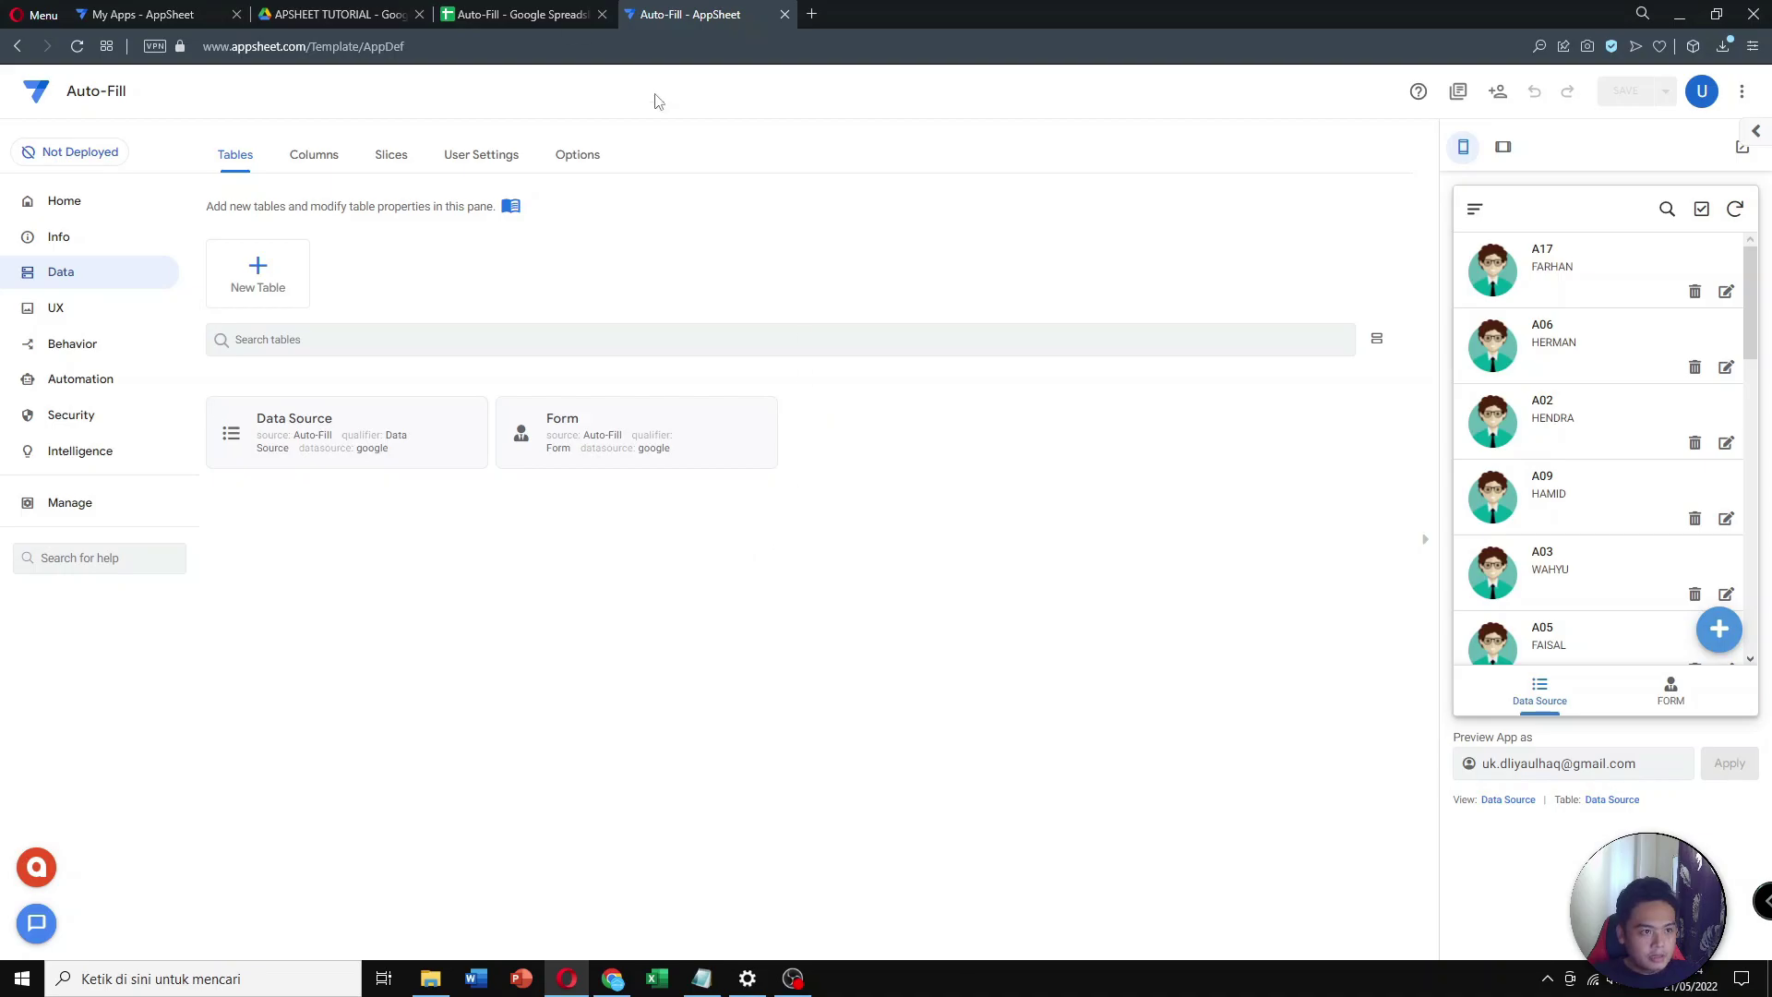
Switch to the Auto-Fill Google spreadsheet and examine the Data Source sheet's columns from ID to IMAGE
{"action": "left_click", "coordinate": [521, 14]}
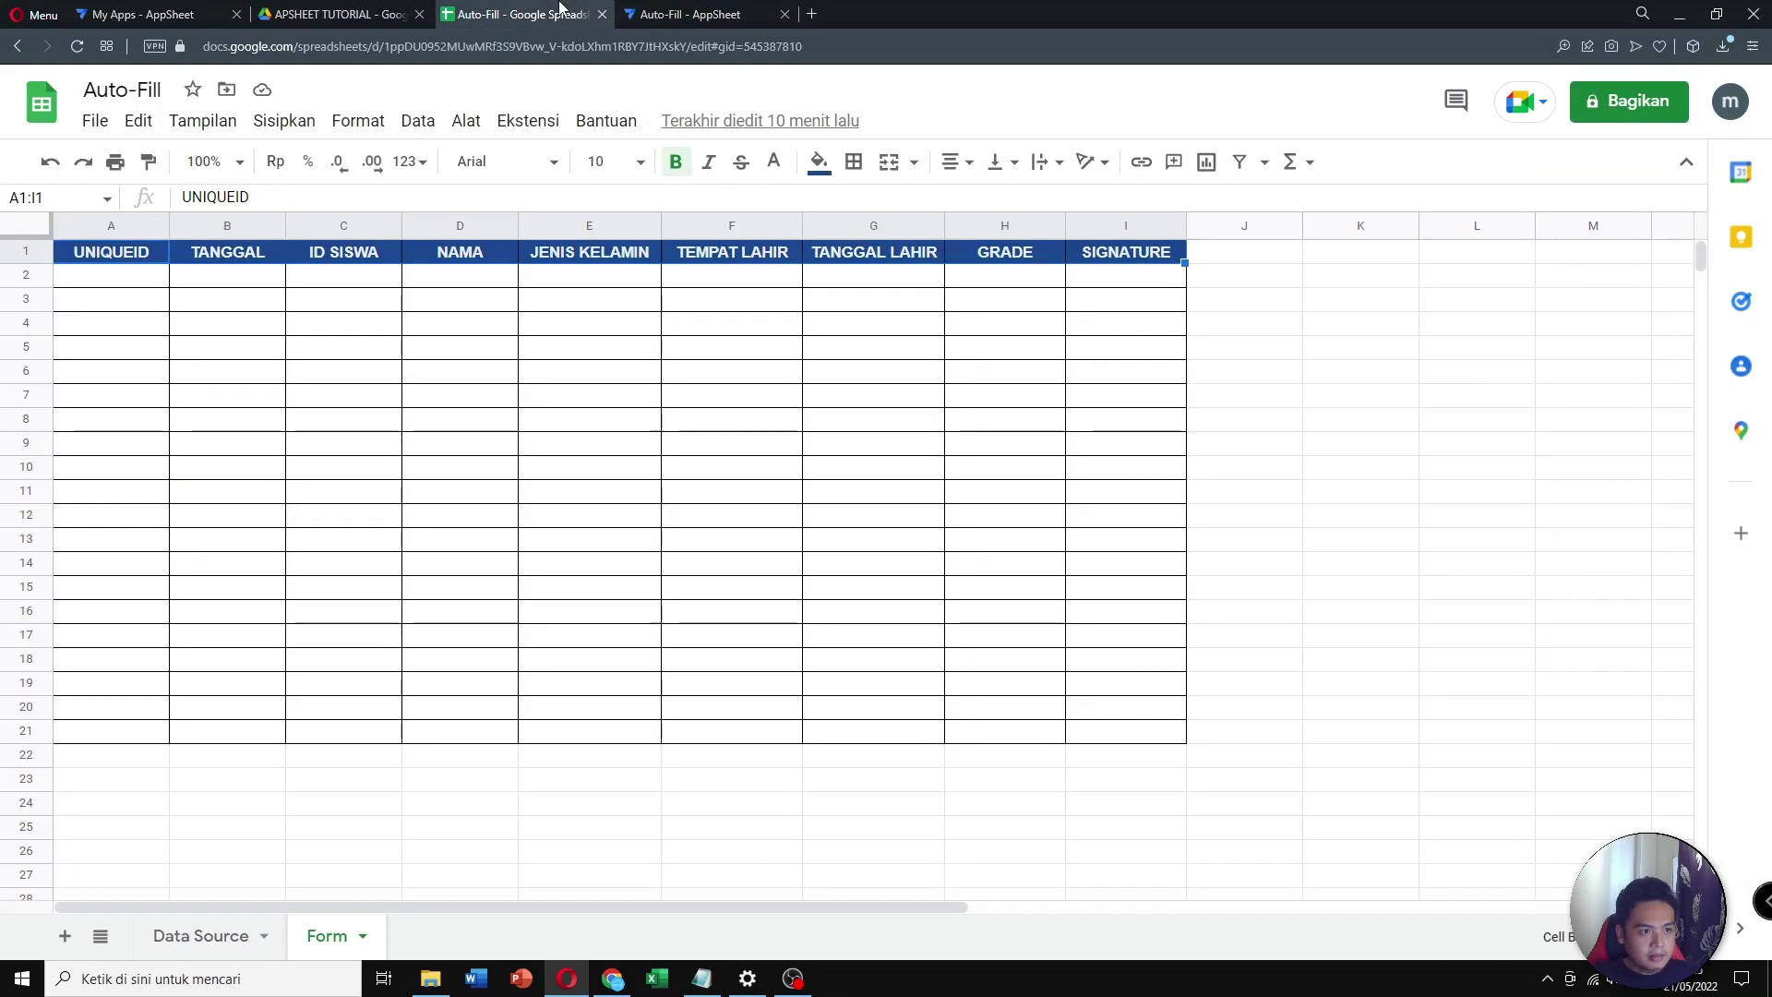
{"action": "left_click", "coordinate": [752, 492]}
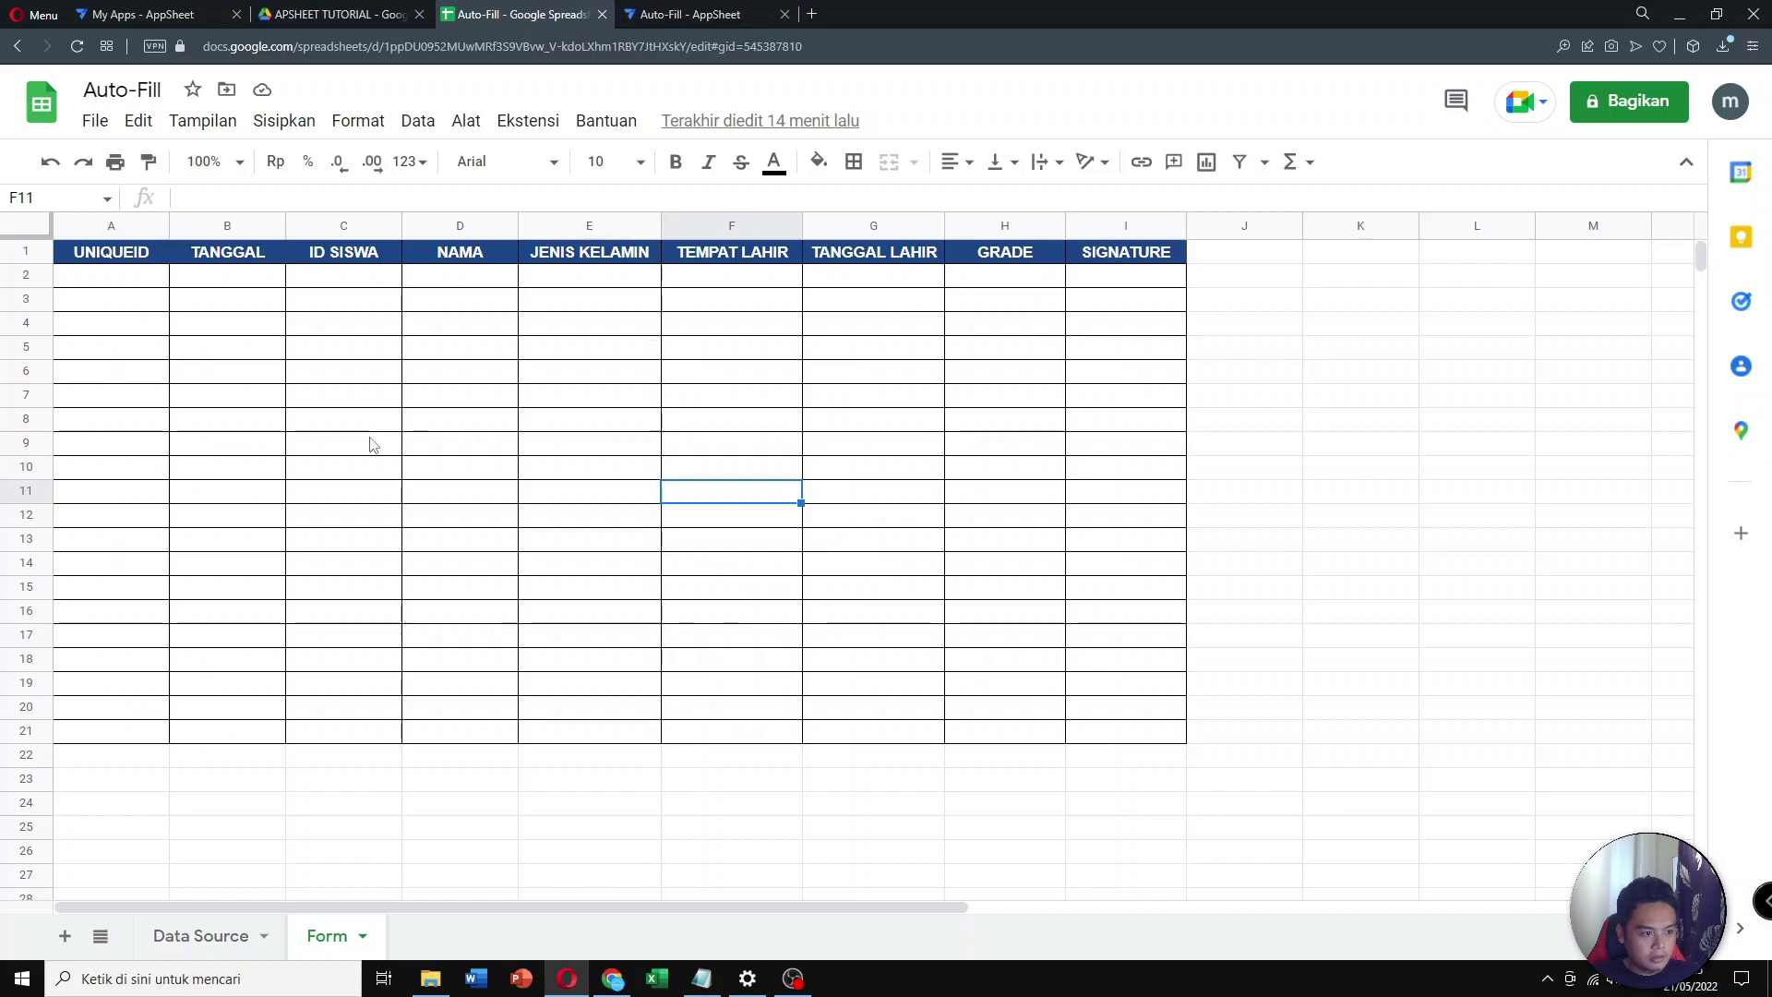
{"action": "left_click", "coordinate": [220, 937]}
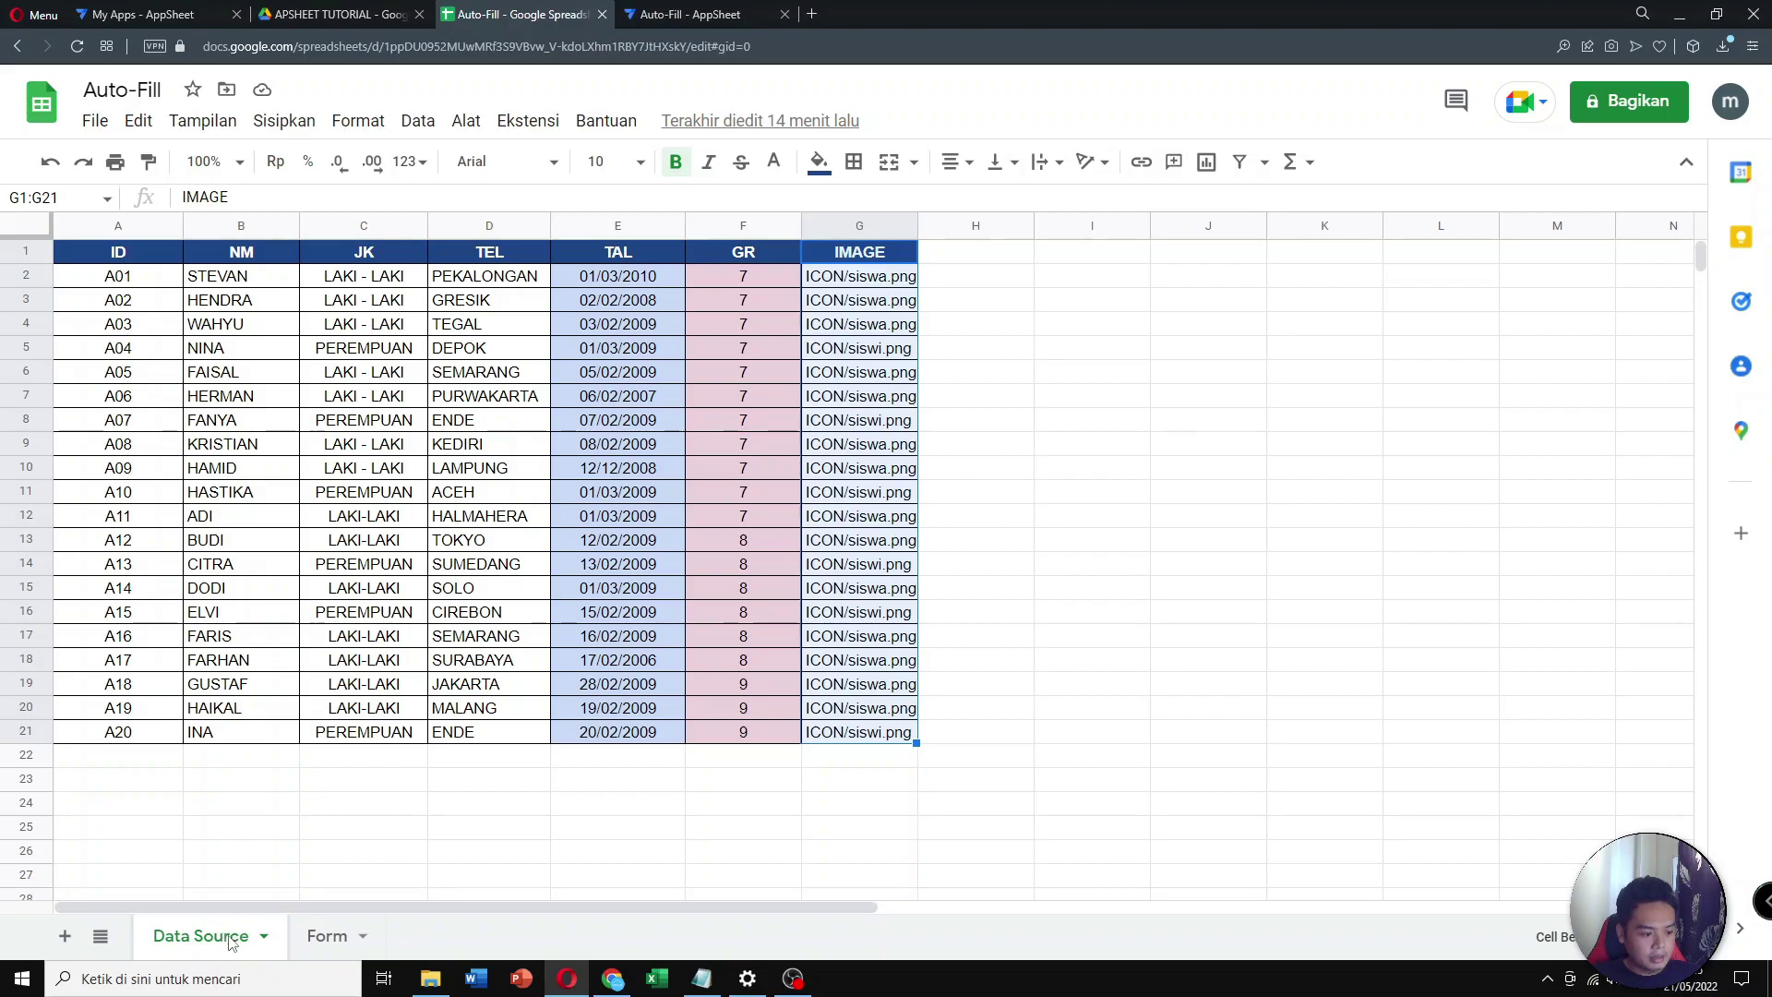
{"action": "left_click", "coordinate": [349, 427]}
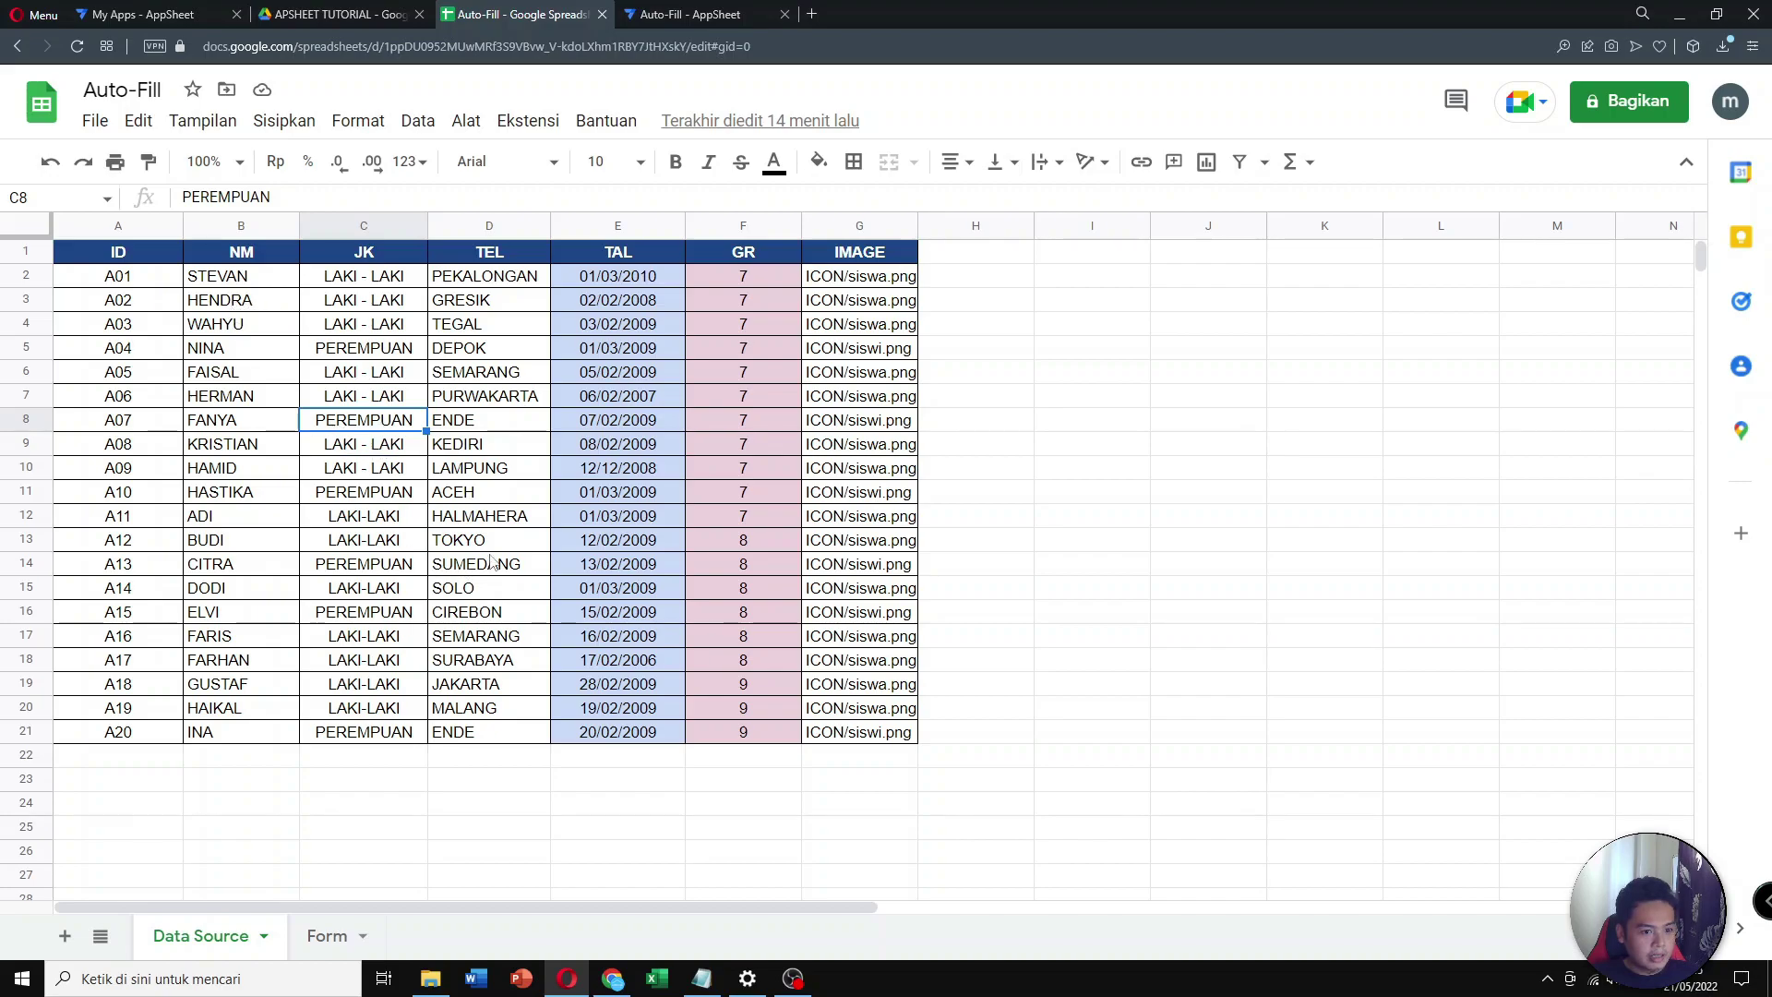
{"action": "left_click", "coordinate": [164, 260]}
{"action": "left_click", "coordinate": [287, 261]}
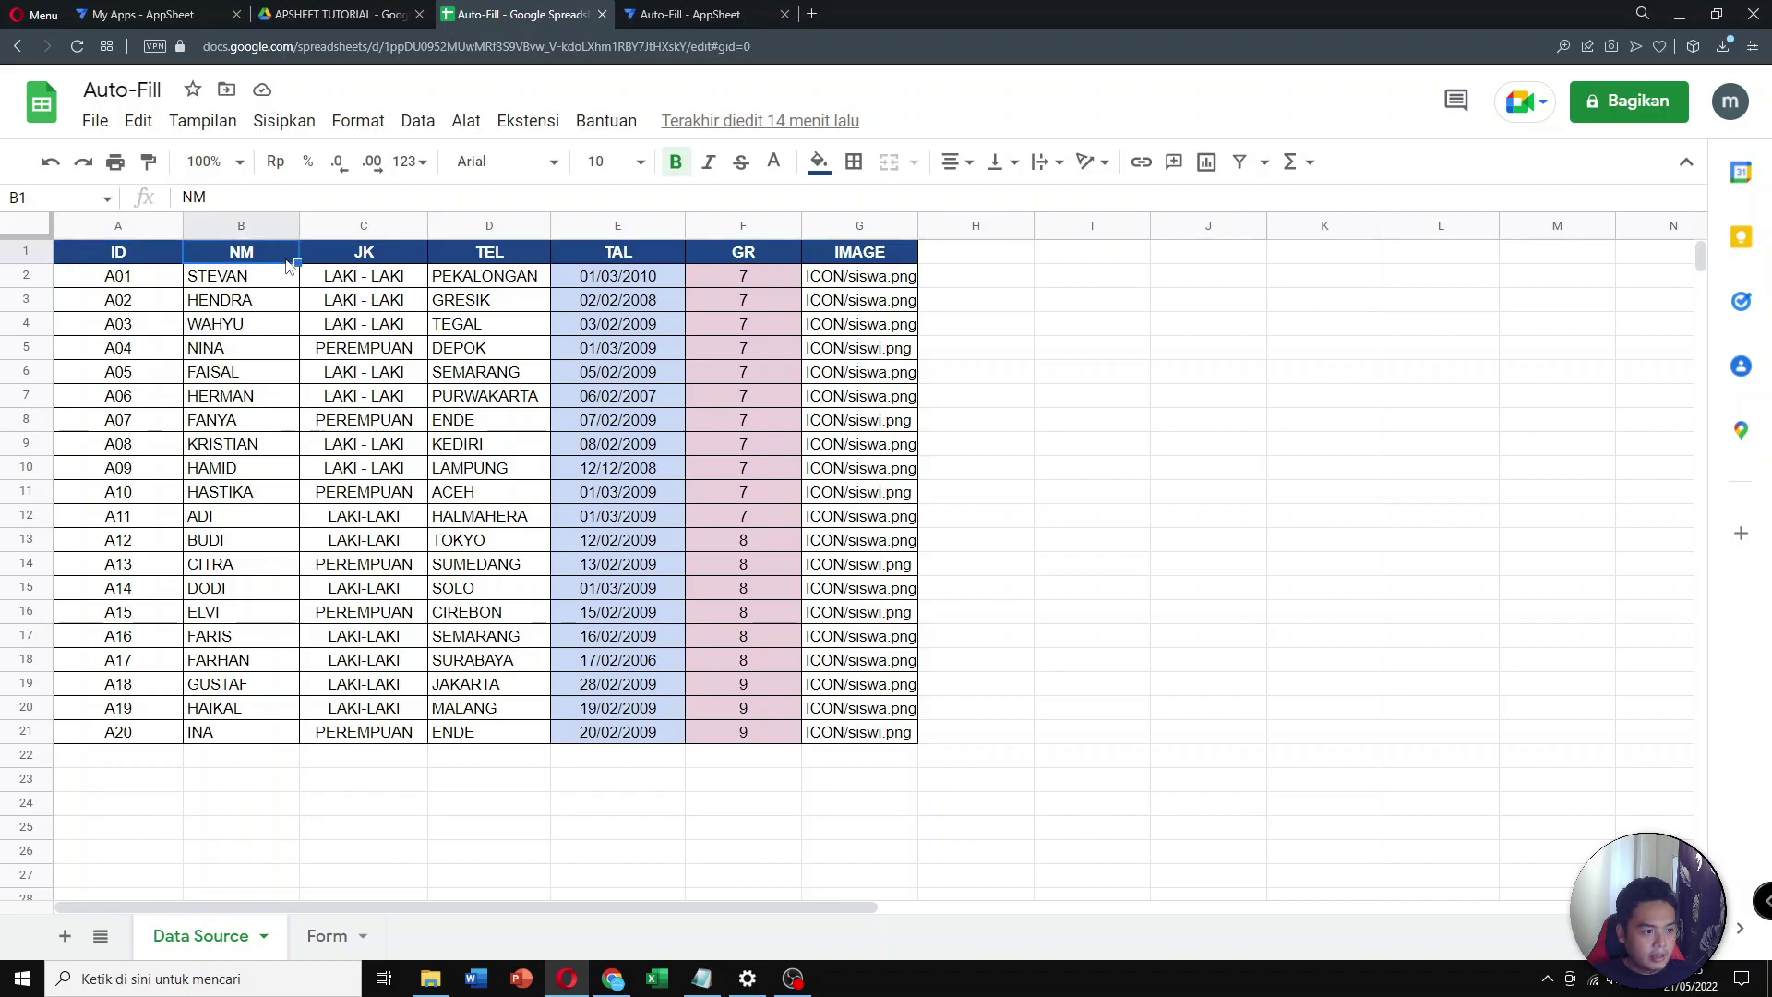
{"action": "left_click", "coordinate": [389, 262]}
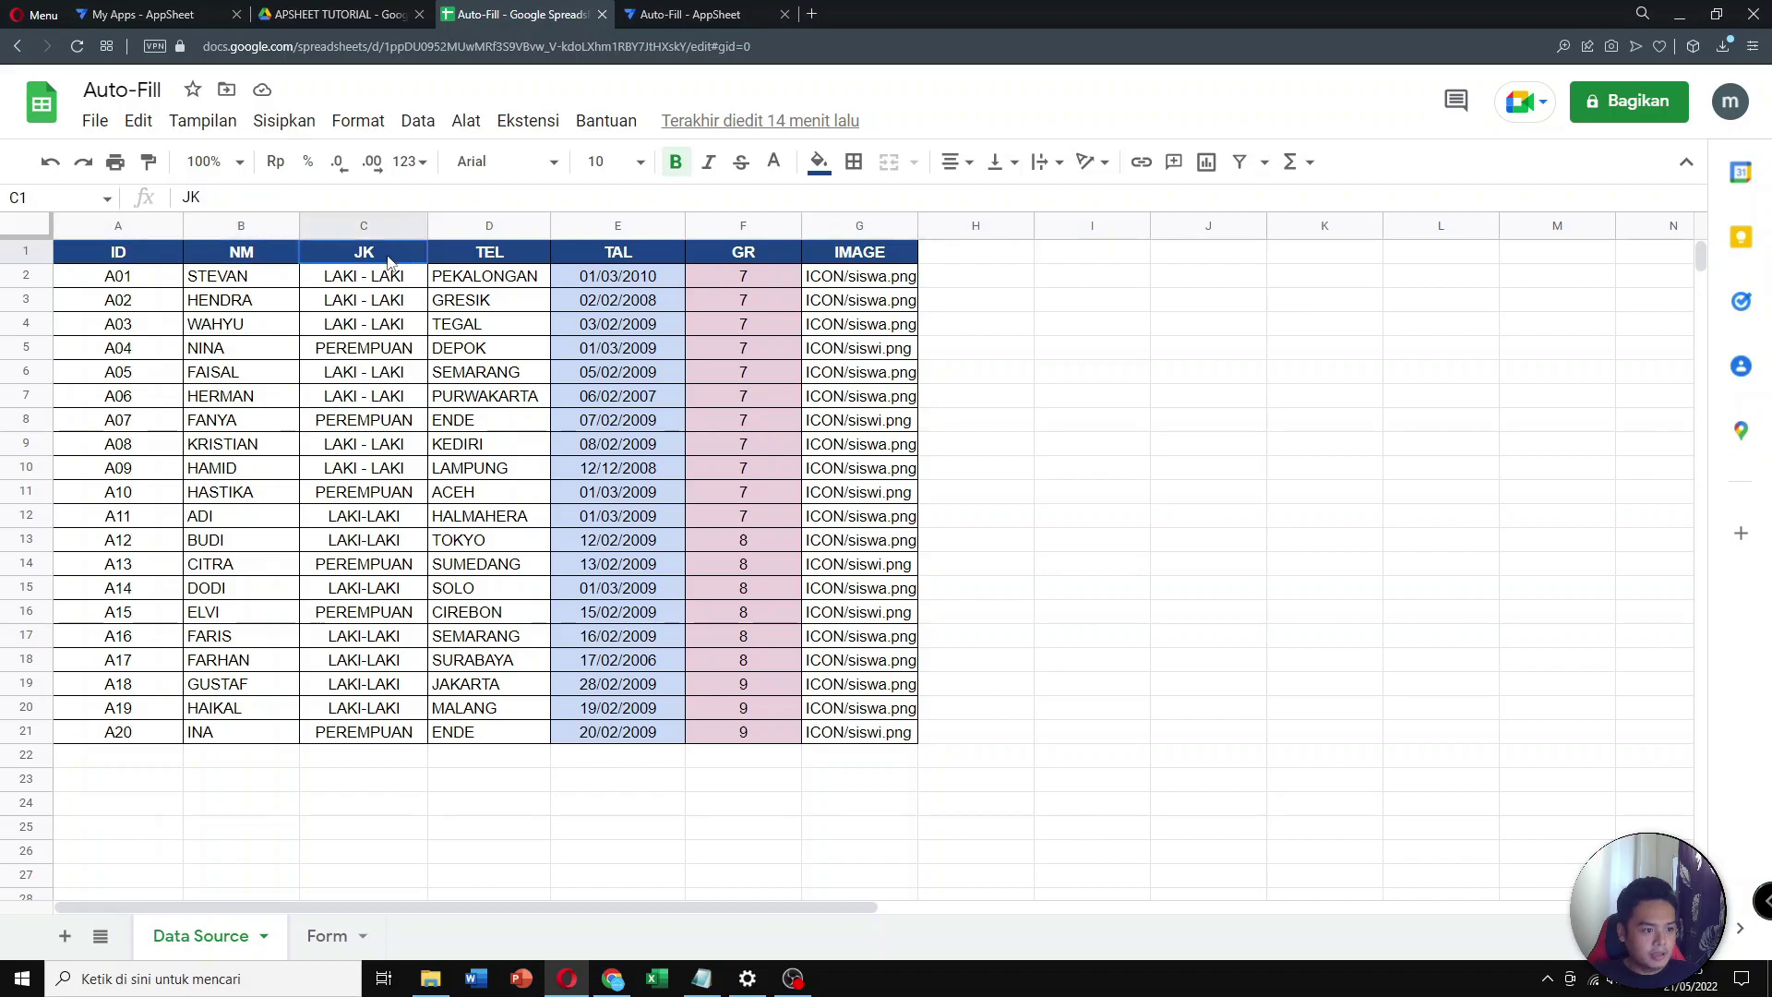
{"action": "left_click", "coordinate": [499, 263]}
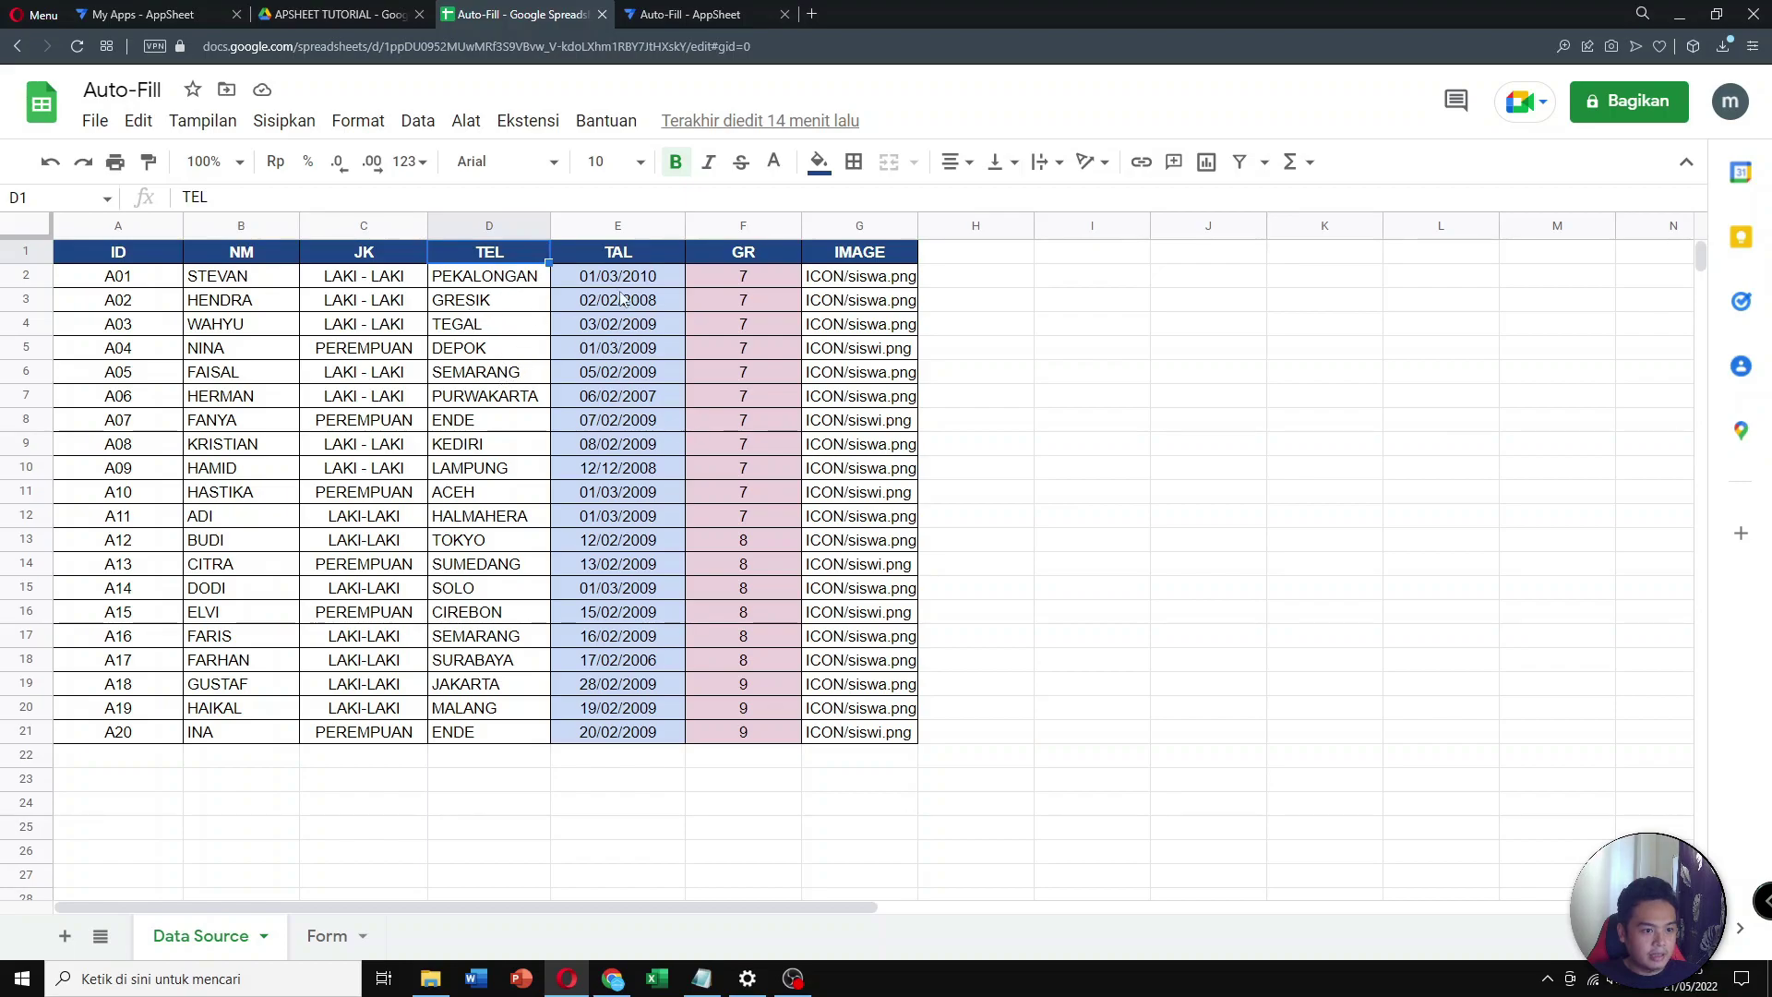
{"action": "left_click", "coordinate": [609, 258]}
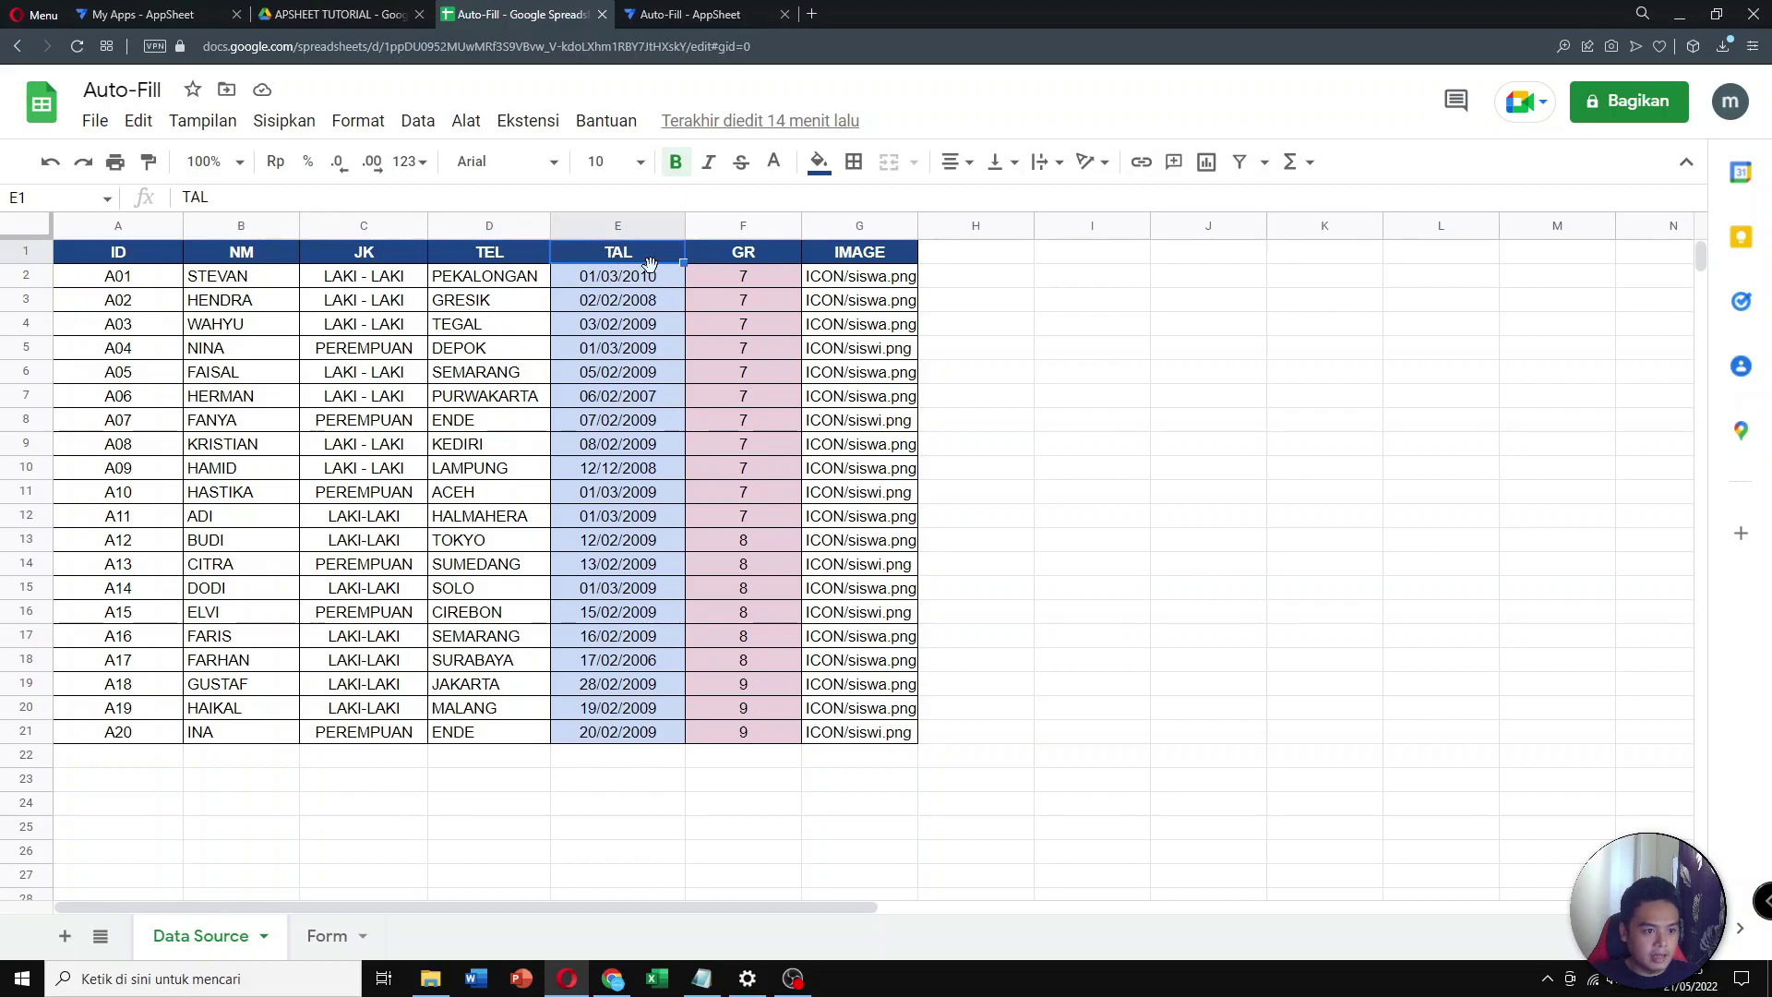
{"action": "left_click", "coordinate": [749, 263]}
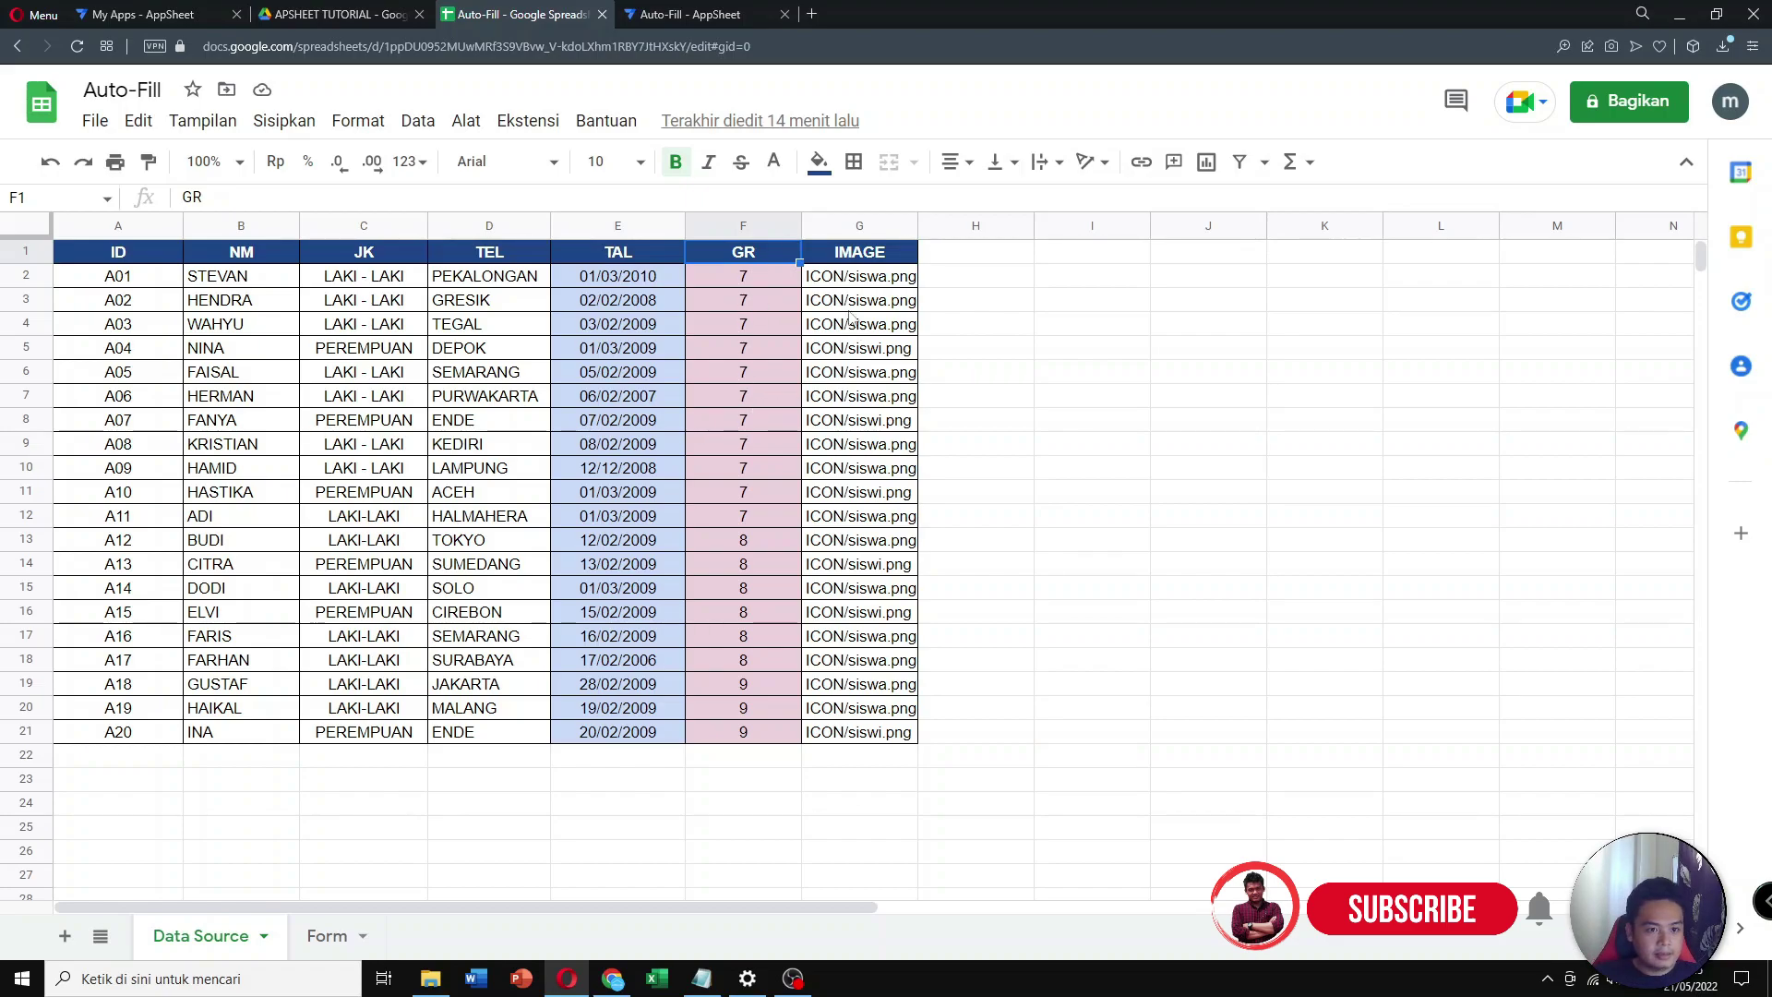
{"action": "left_click", "coordinate": [851, 261]}
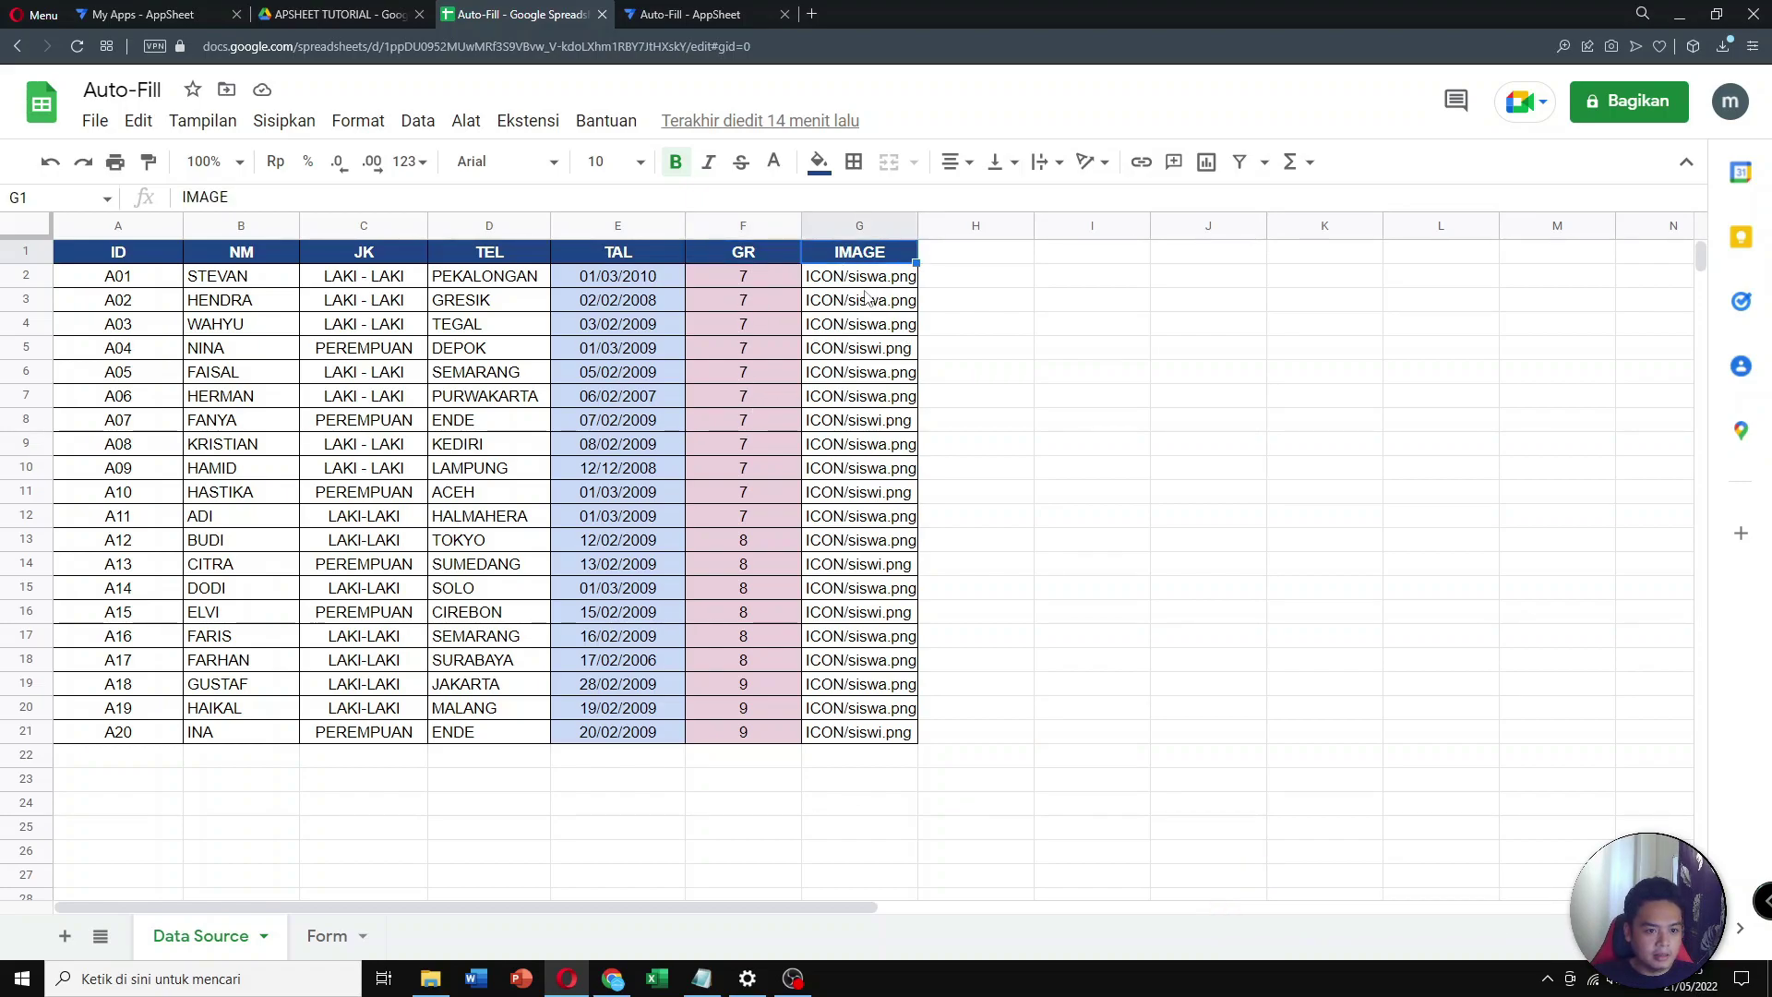
{"action": "left_click_drag", "start_coordinate": [238, 277], "coordinate": [270, 739]}
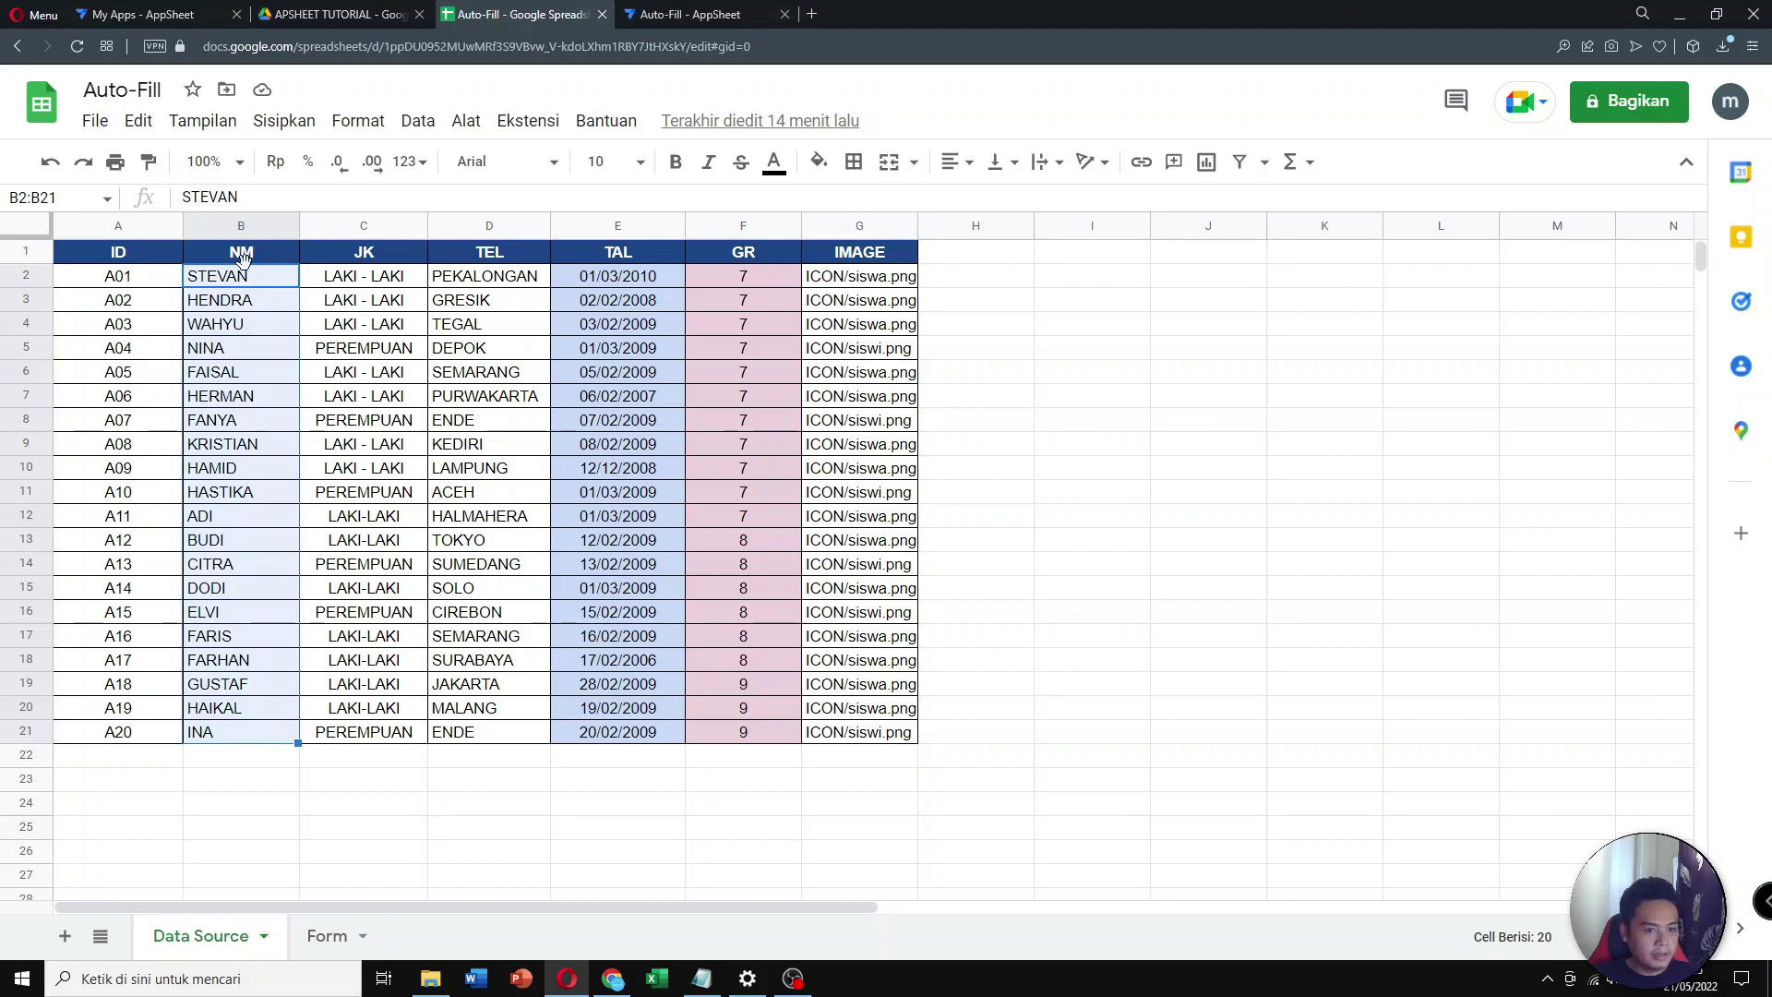
{"action": "left_click", "coordinate": [873, 257]}
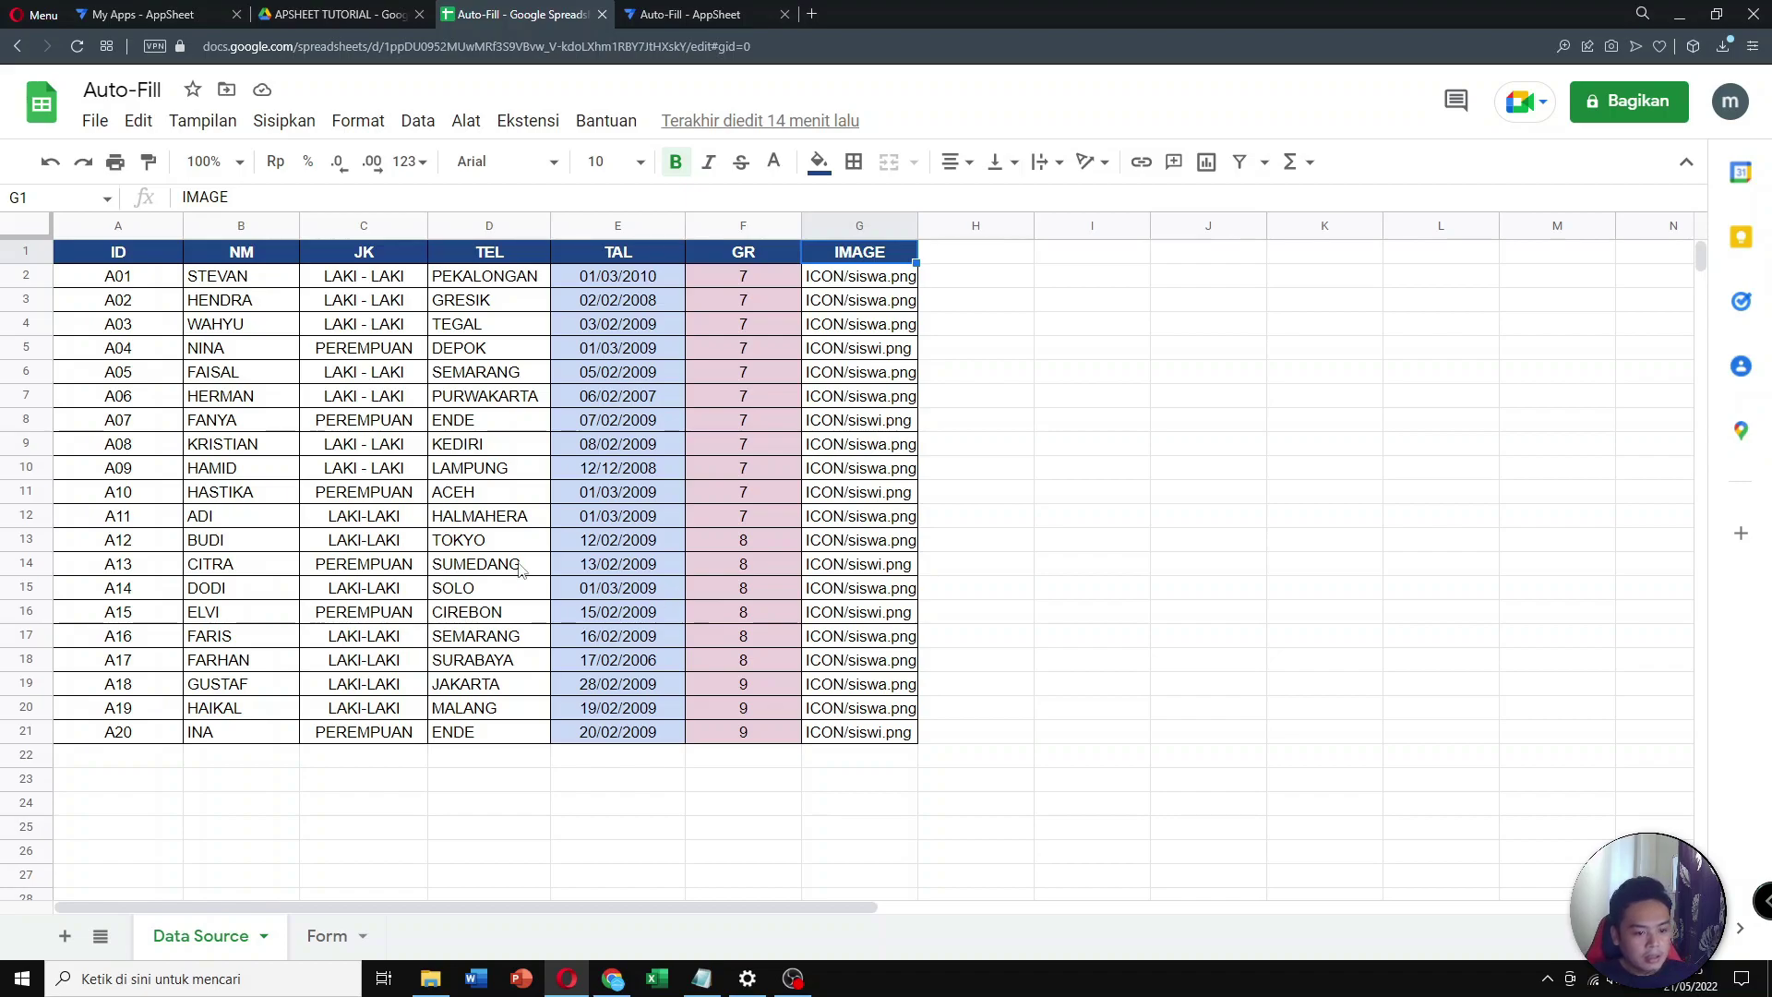
Examine the Form sheet's headings from UNIQUEID to SIGNATURE against the columns of the Data Source sheet
{"action": "left_click", "coordinate": [326, 938]}
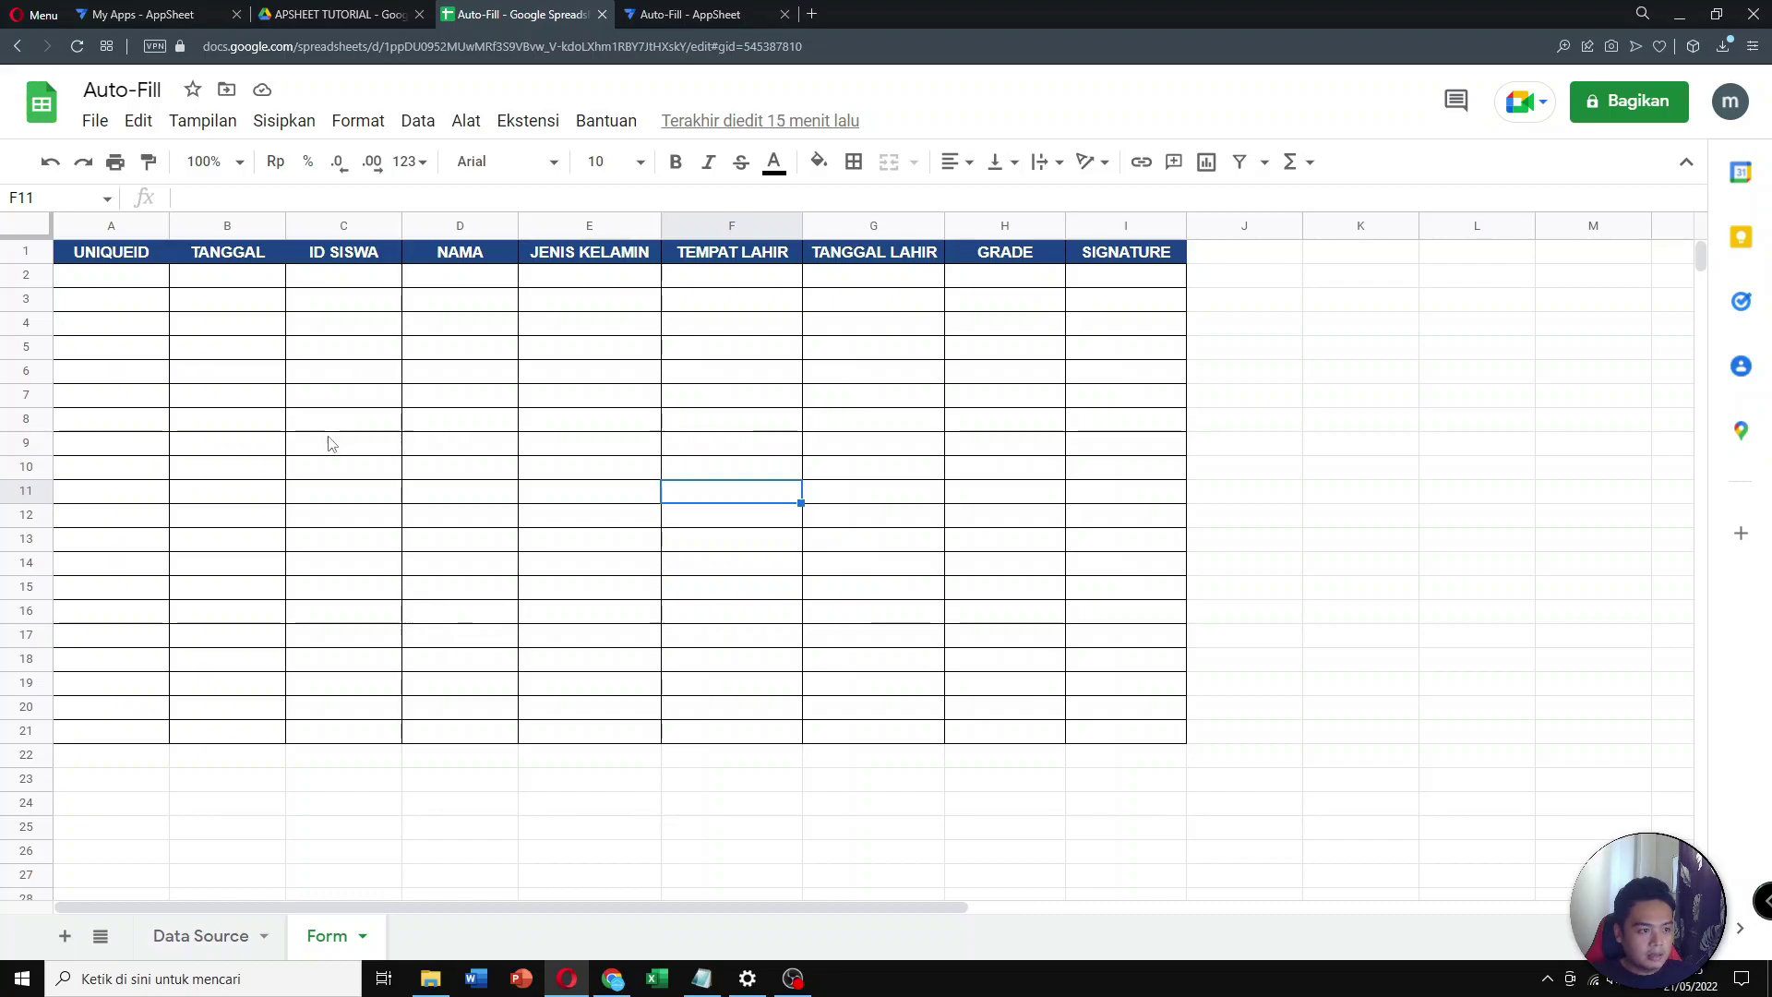
{"action": "left_click_drag", "start_coordinate": [139, 256], "coordinate": [1127, 268]}
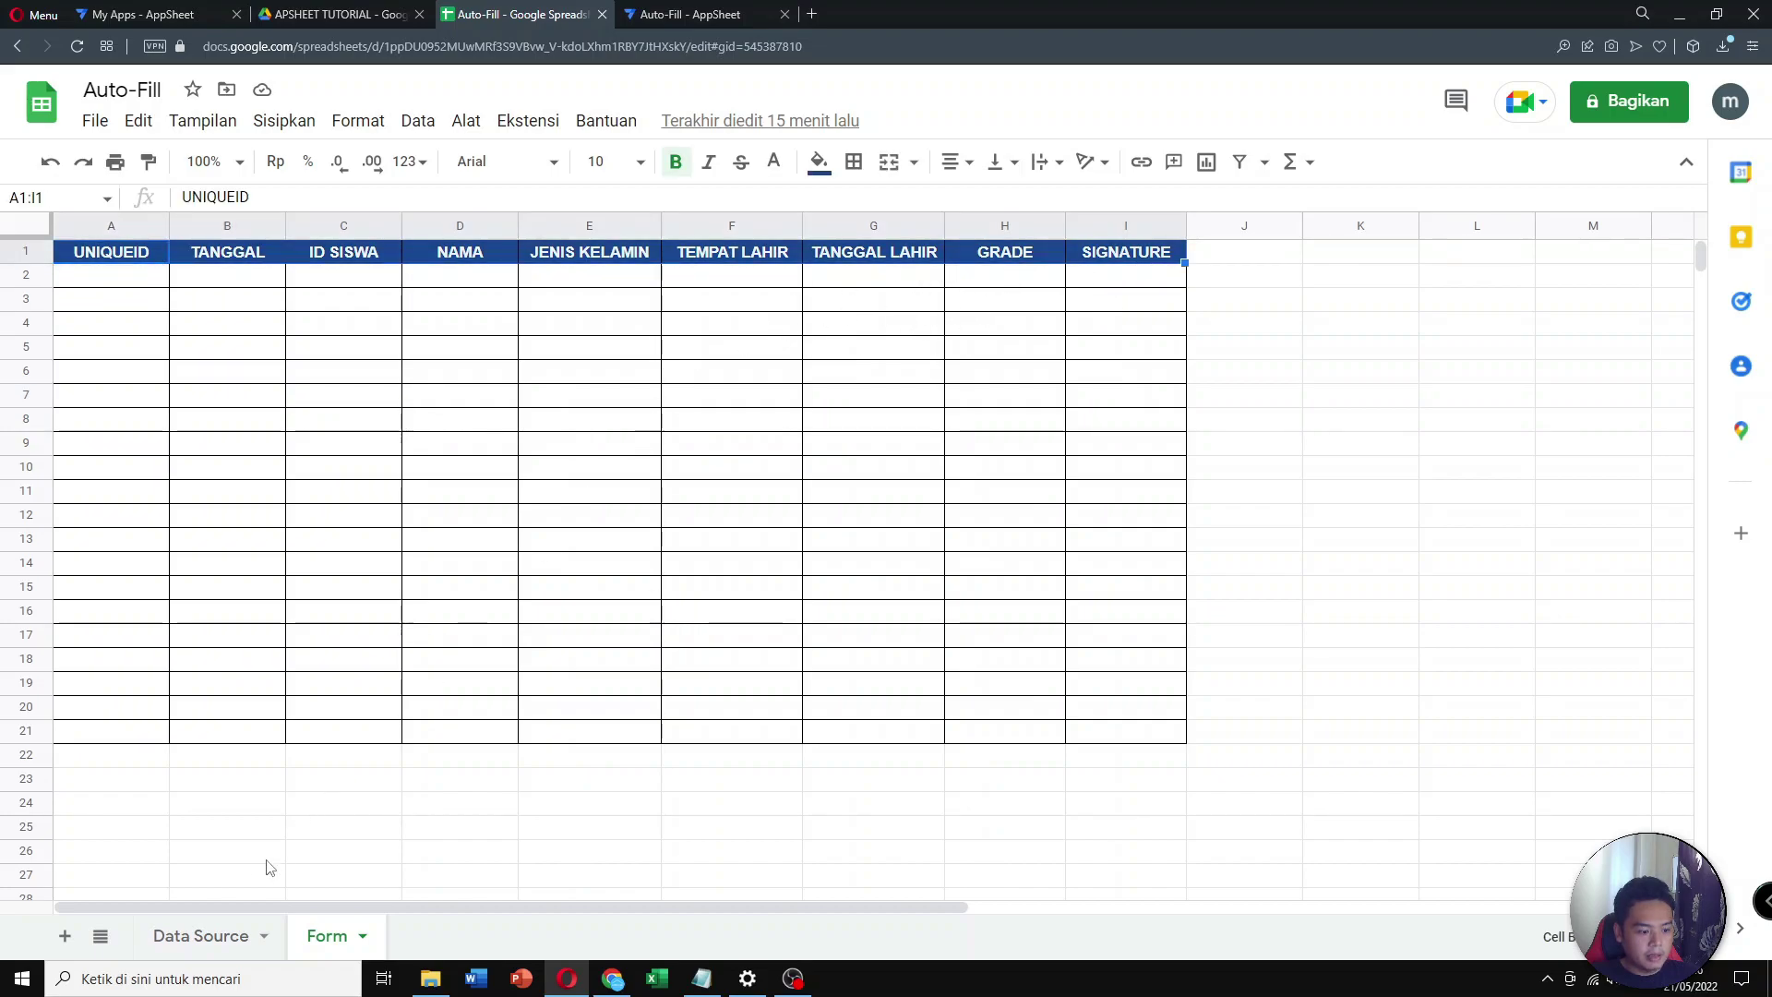
{"action": "left_click", "coordinate": [200, 935]}
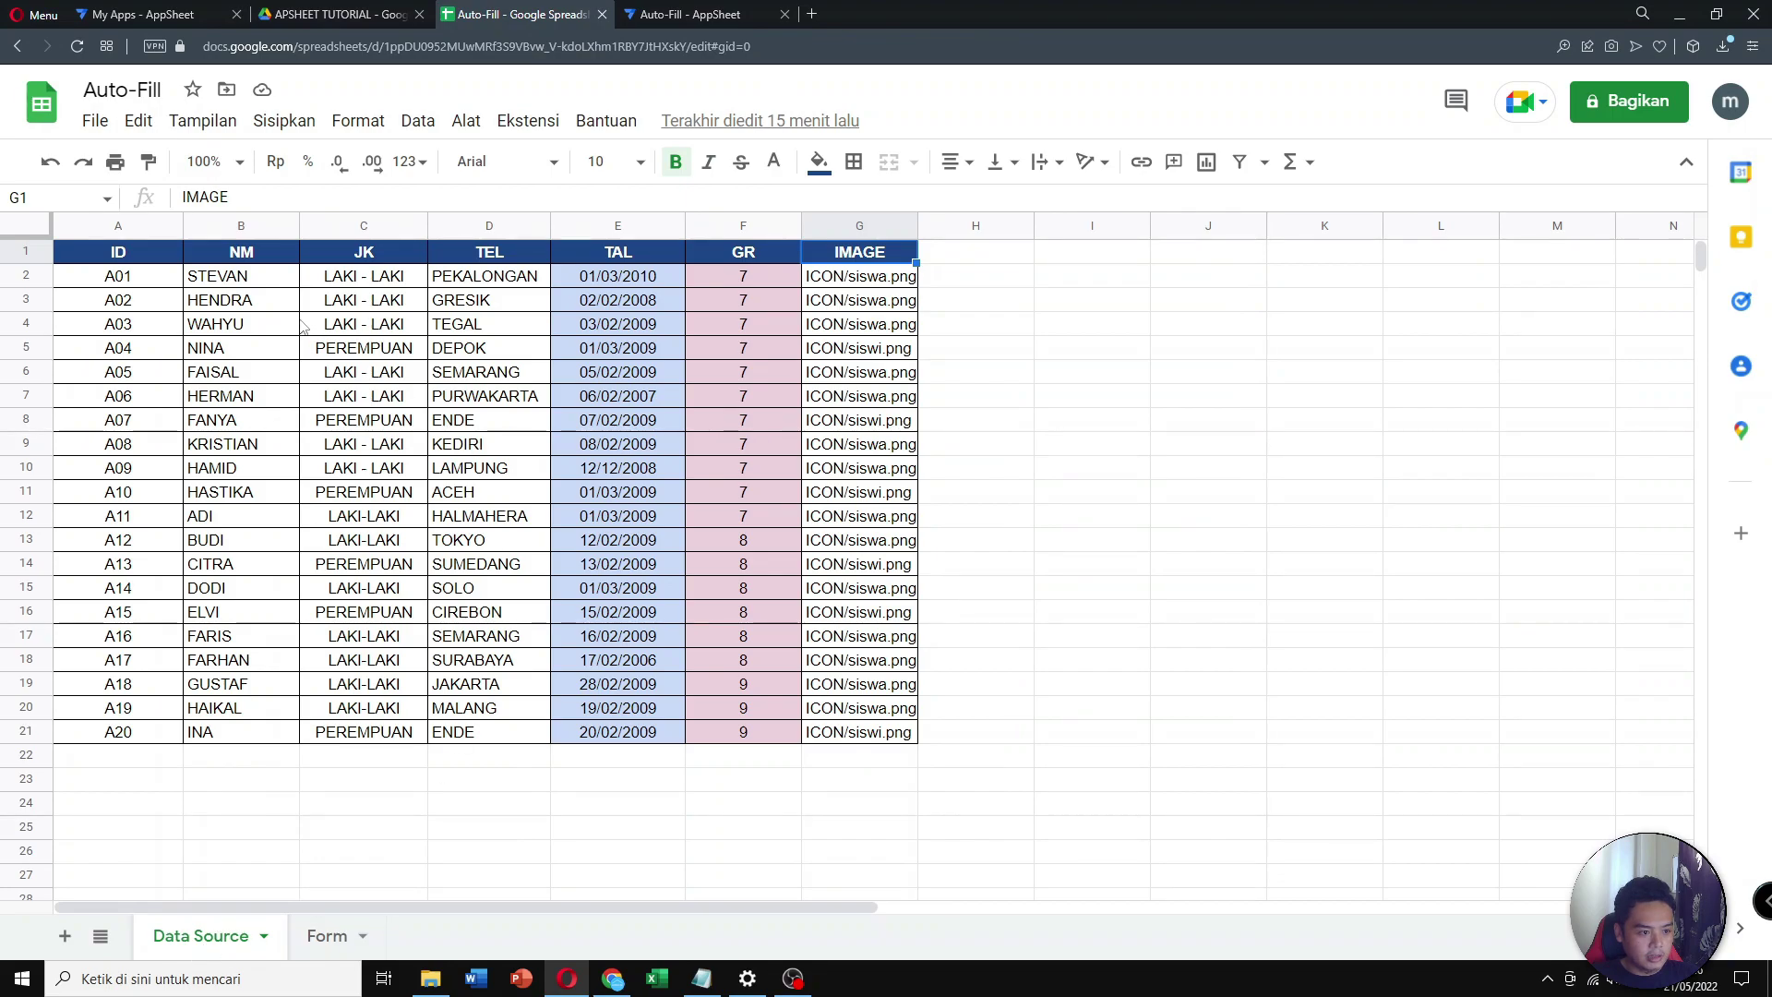
{"action": "left_click", "coordinate": [351, 934]}
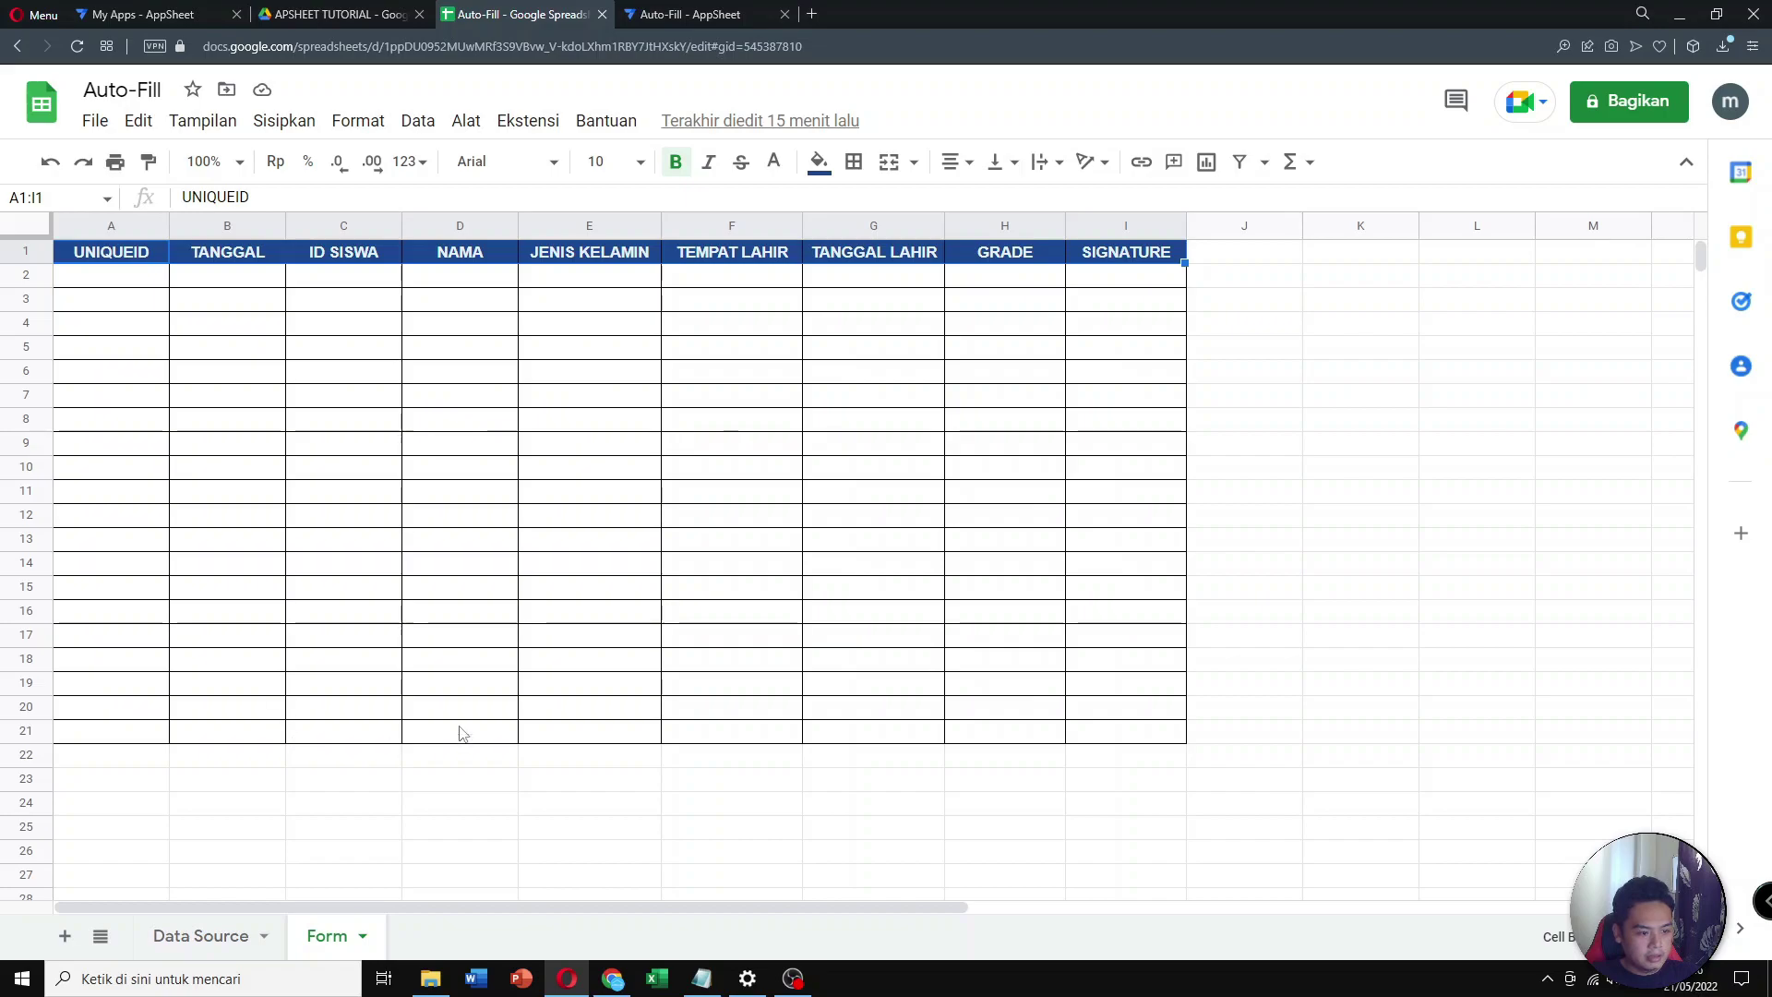
Compare the Data Source and Form tables in AppSheet with the matching sheets in the Auto-Fill spreadsheet
{"action": "left_click", "coordinate": [734, 14]}
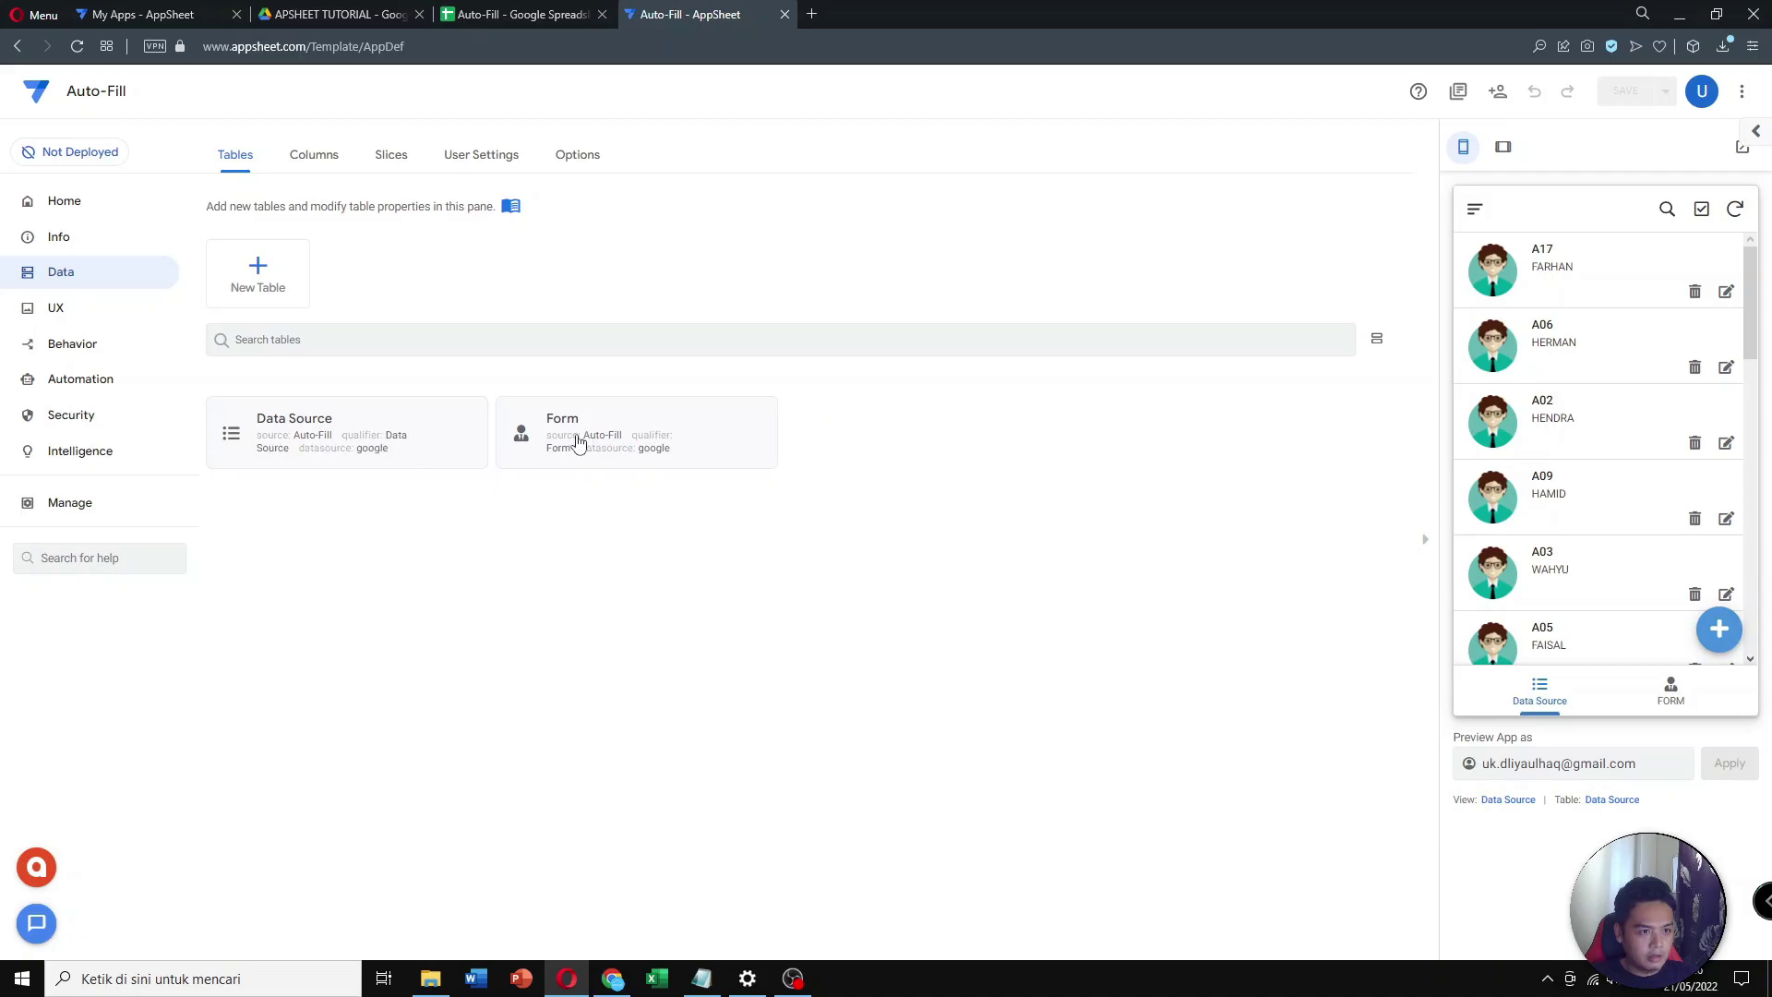
{"action": "key", "text": "ctrl+shift+Tab"}
{"action": "left_click", "coordinate": [222, 935]}
{"action": "left_click", "coordinate": [332, 935]}
Switch to AppSheet and try to add a new table from the Auto-Fill spreadsheet in the APSHEET TUTORIAL Drive folder, checking its worksheets
{"action": "left_click", "coordinate": [738, 16]}
{"action": "left_click", "coordinate": [259, 273]}
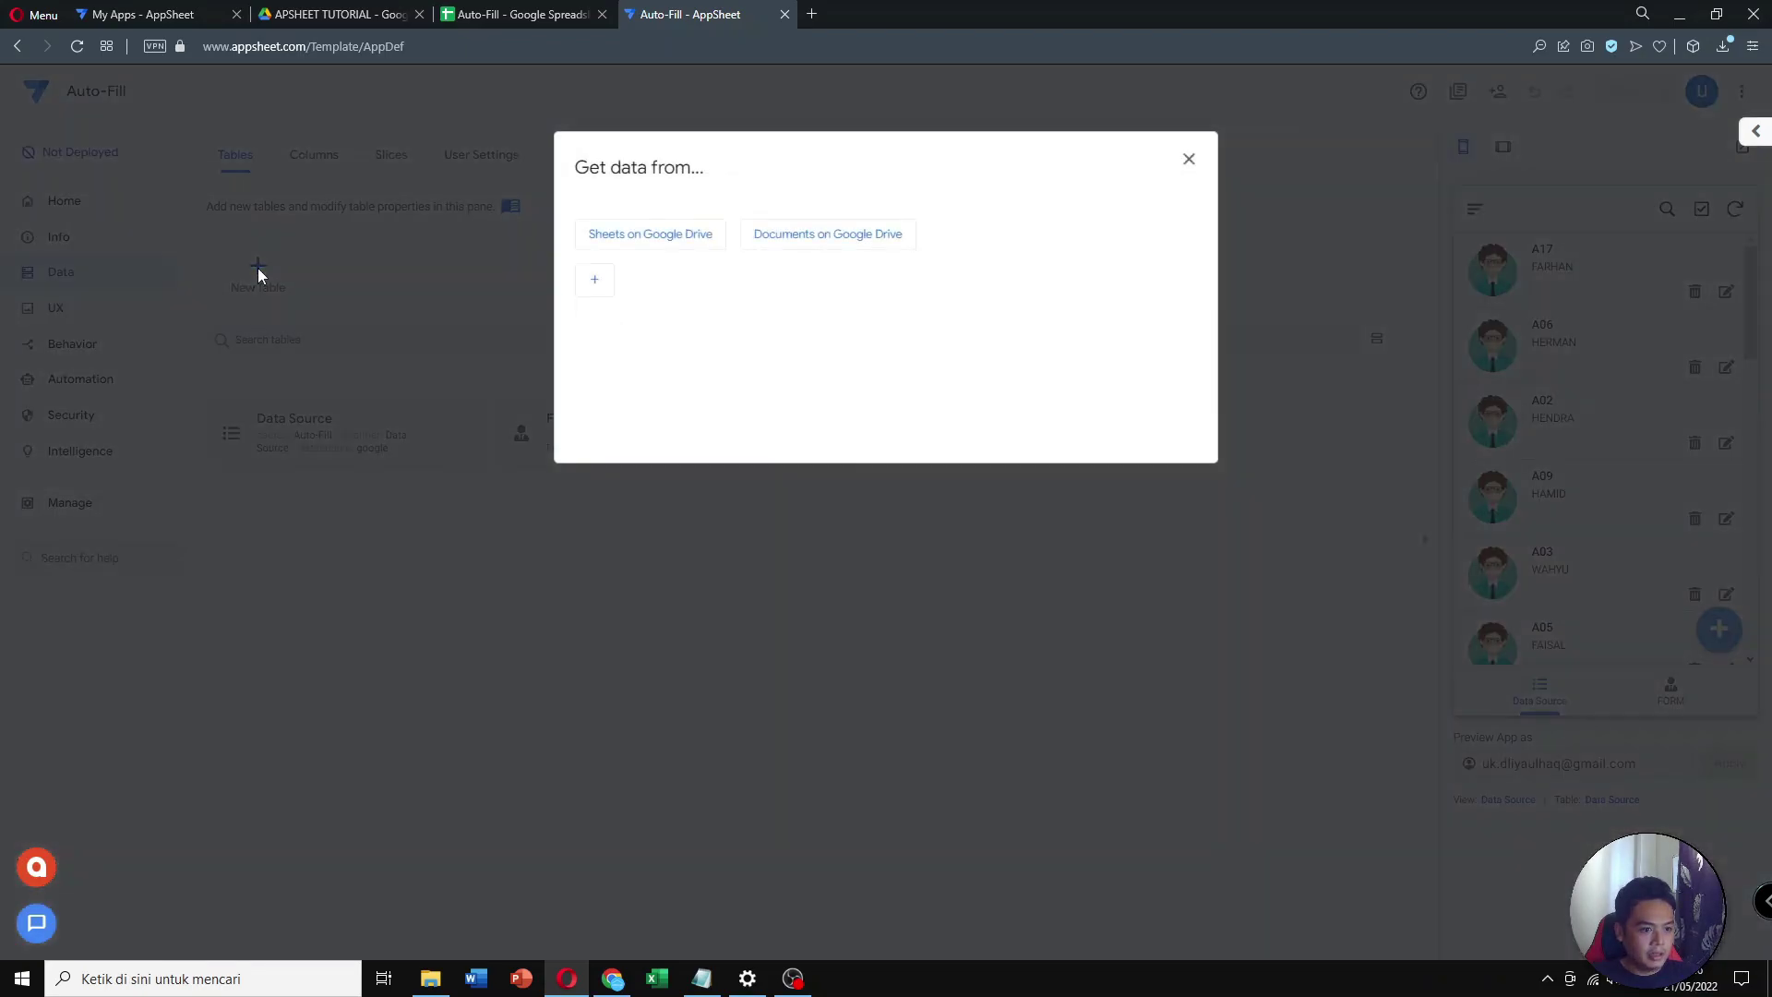
{"action": "left_click", "coordinate": [652, 235]}
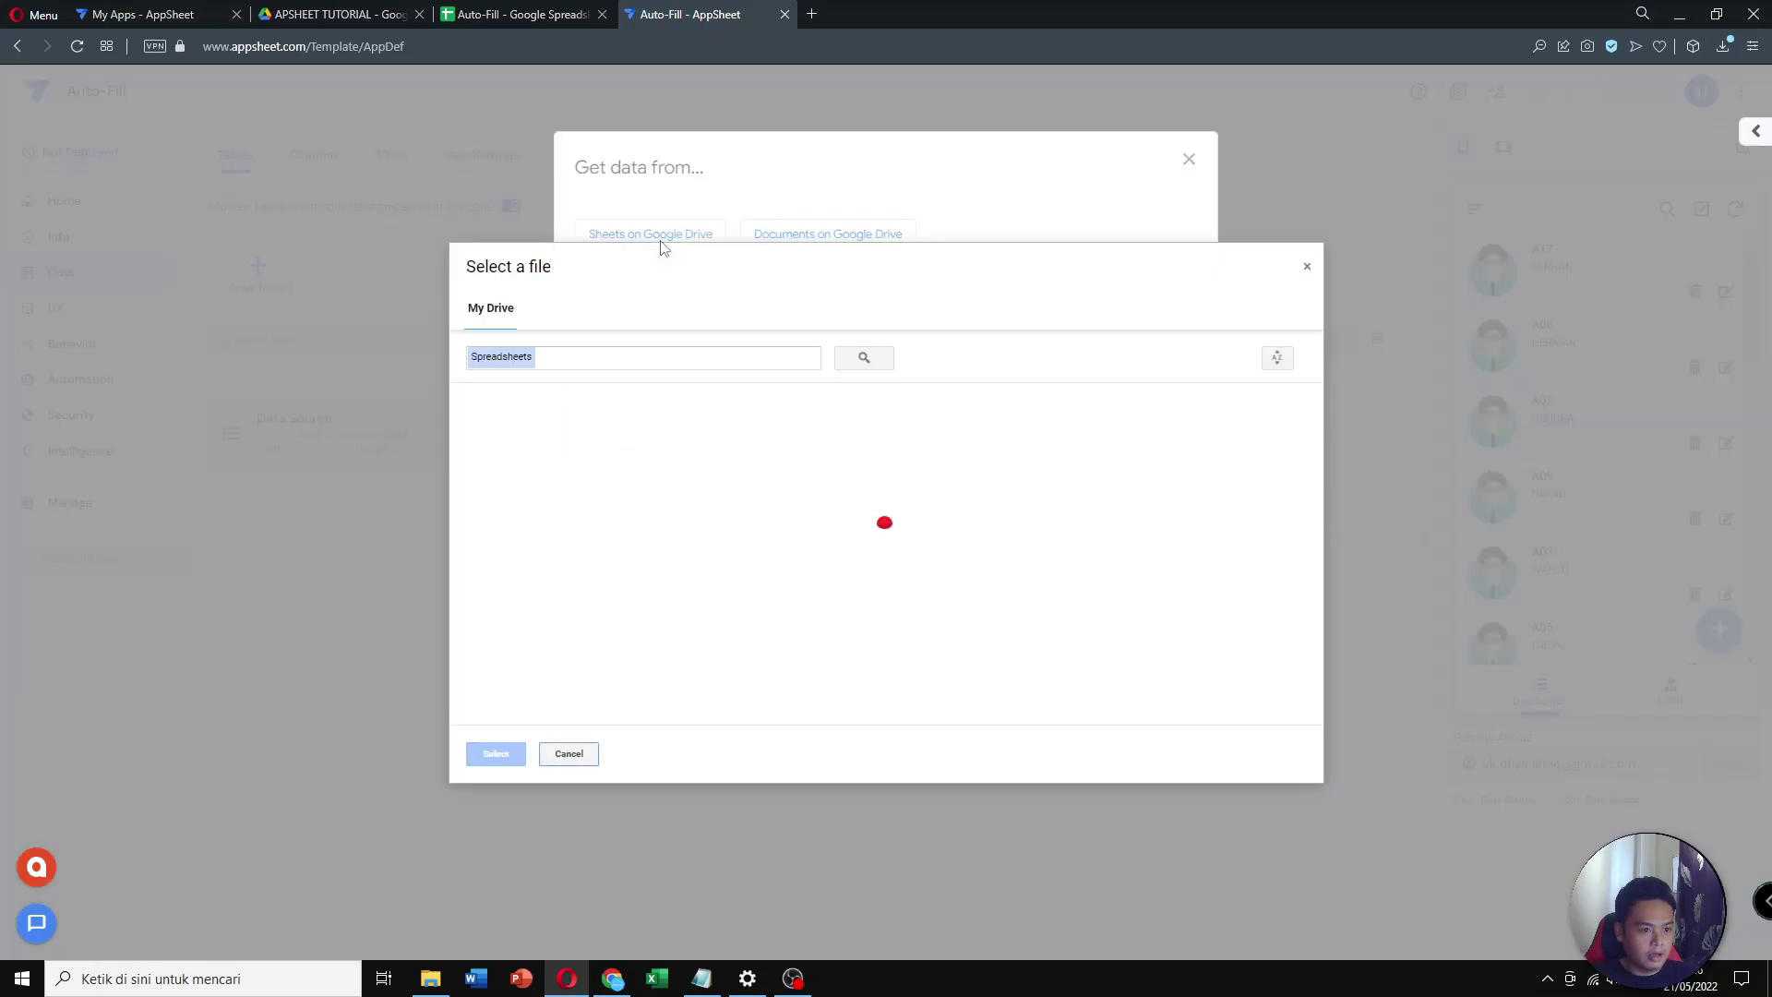
{"action": "double_click", "coordinate": [560, 480]}
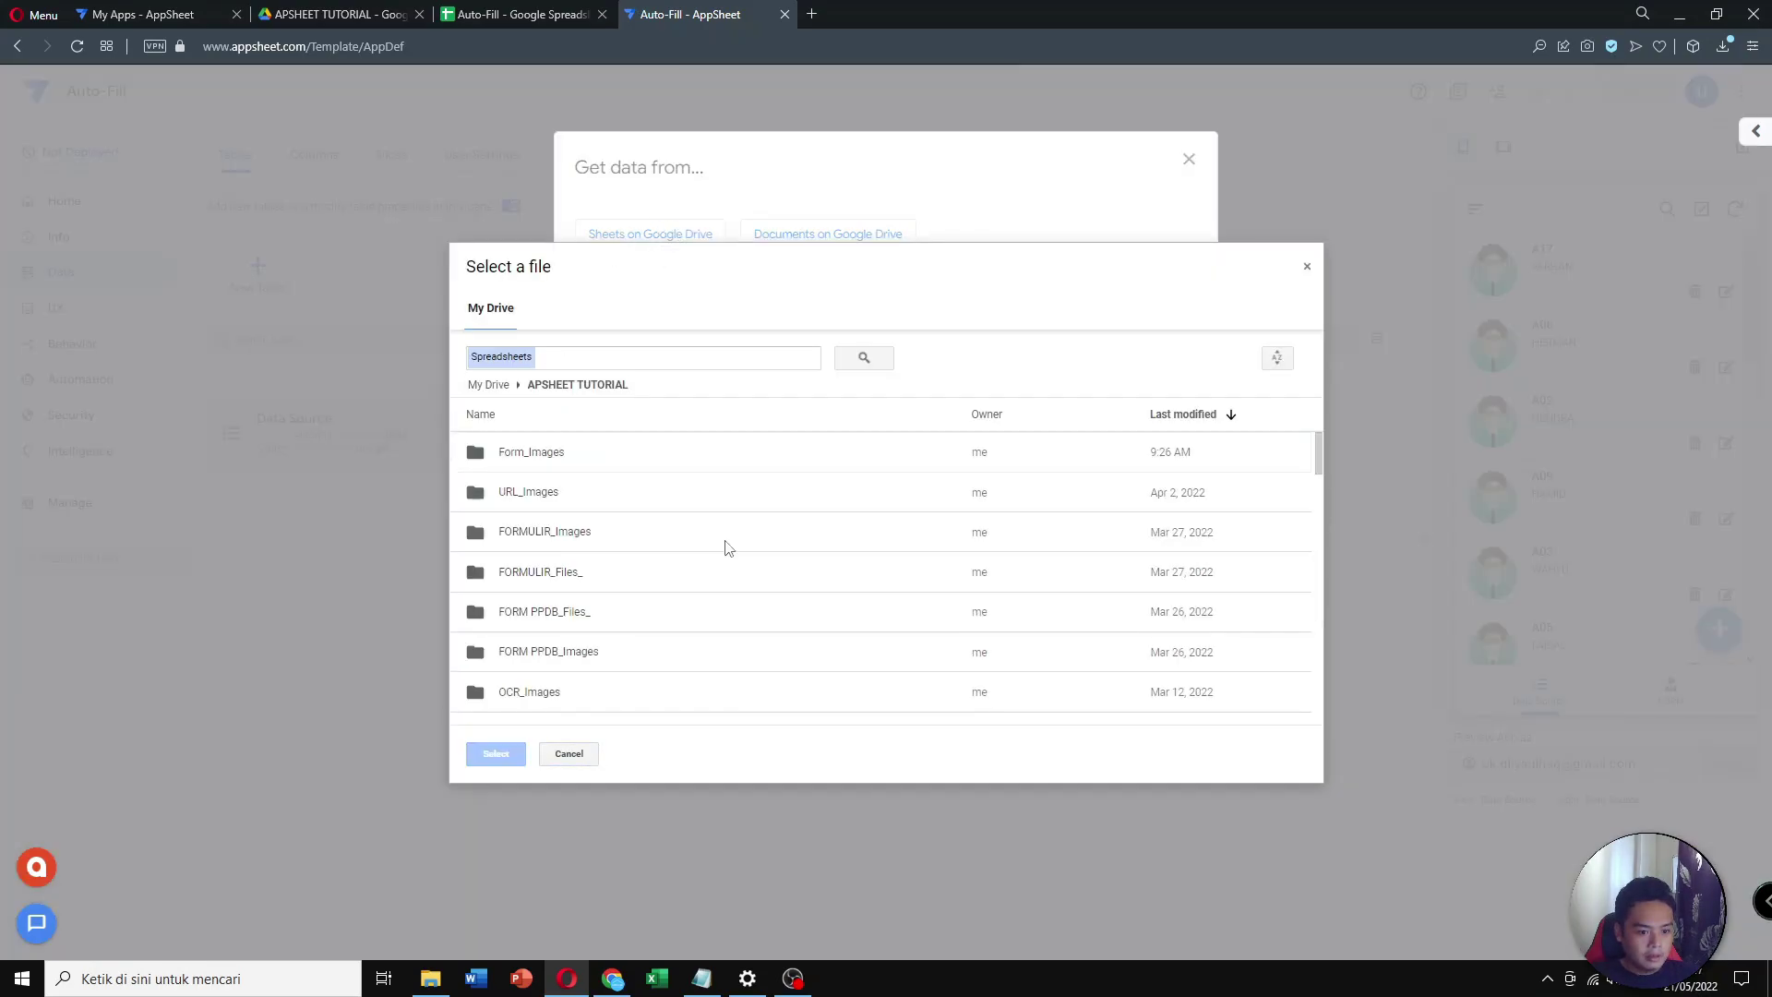
{"action": "scroll", "coordinate": [725, 548], "scroll_direction": "down", "scroll_amount": 5}
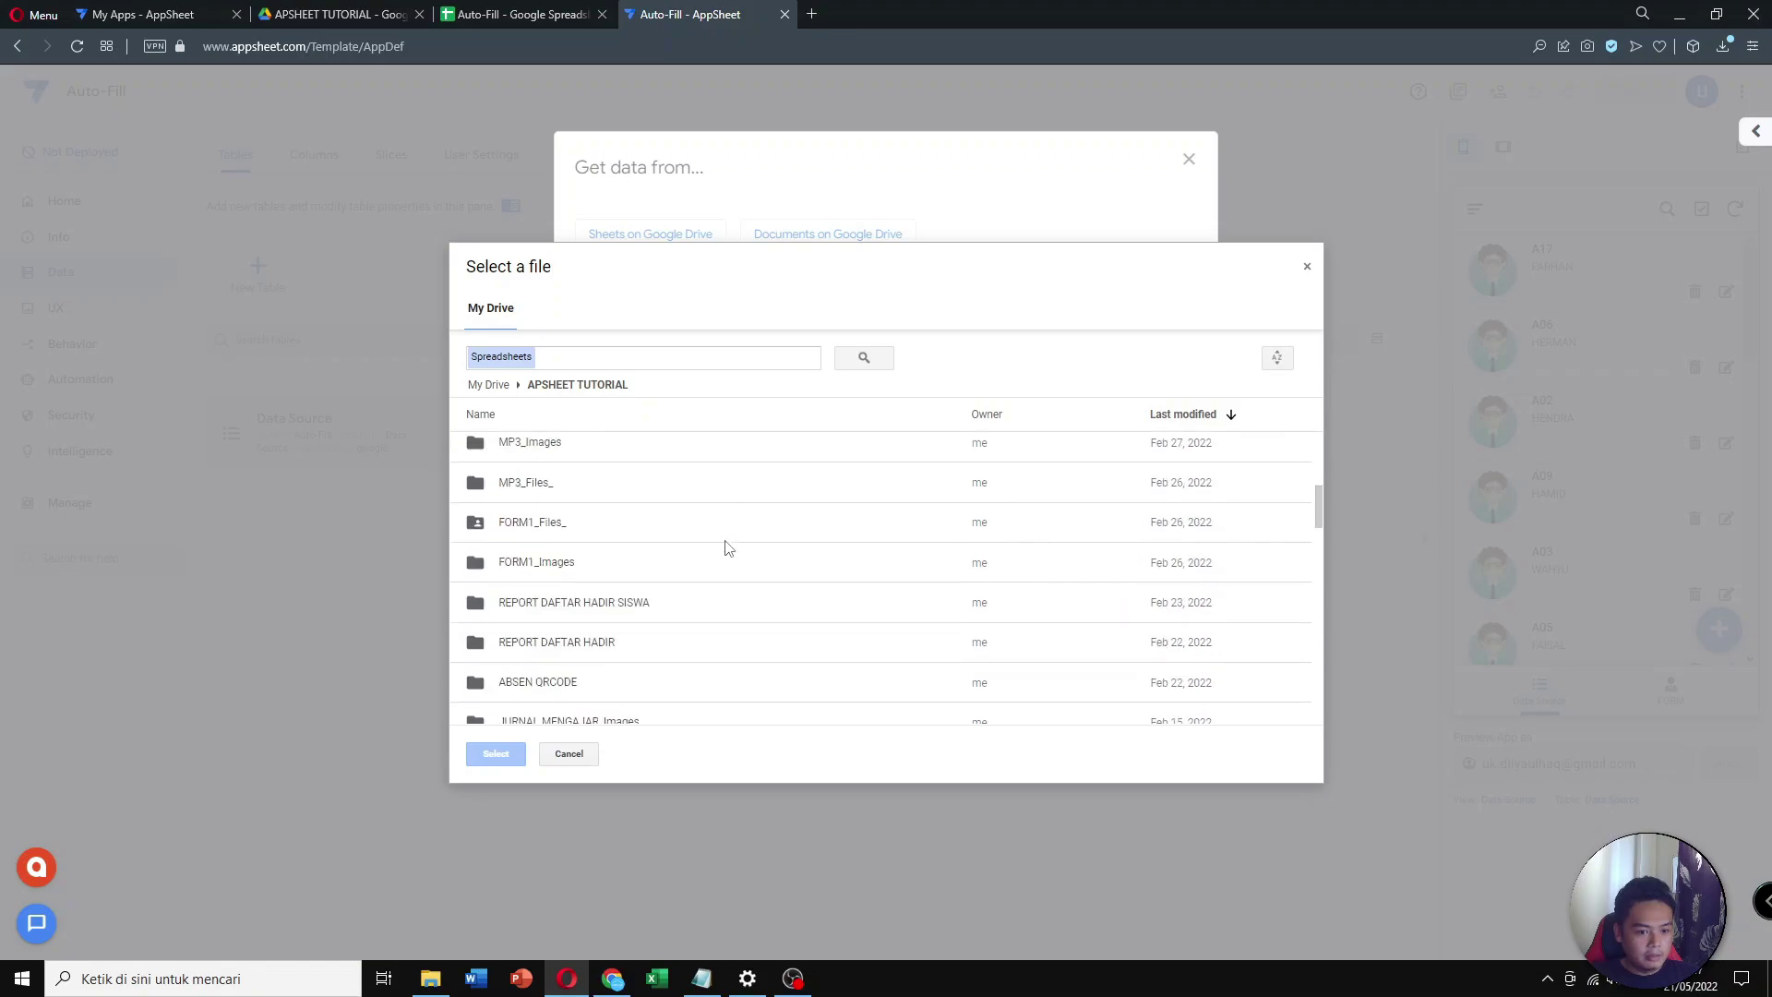
{"action": "scroll", "coordinate": [678, 601], "scroll_direction": "down", "scroll_amount": 2}
{"action": "scroll", "coordinate": [678, 600], "scroll_direction": "up", "scroll_amount": 5}
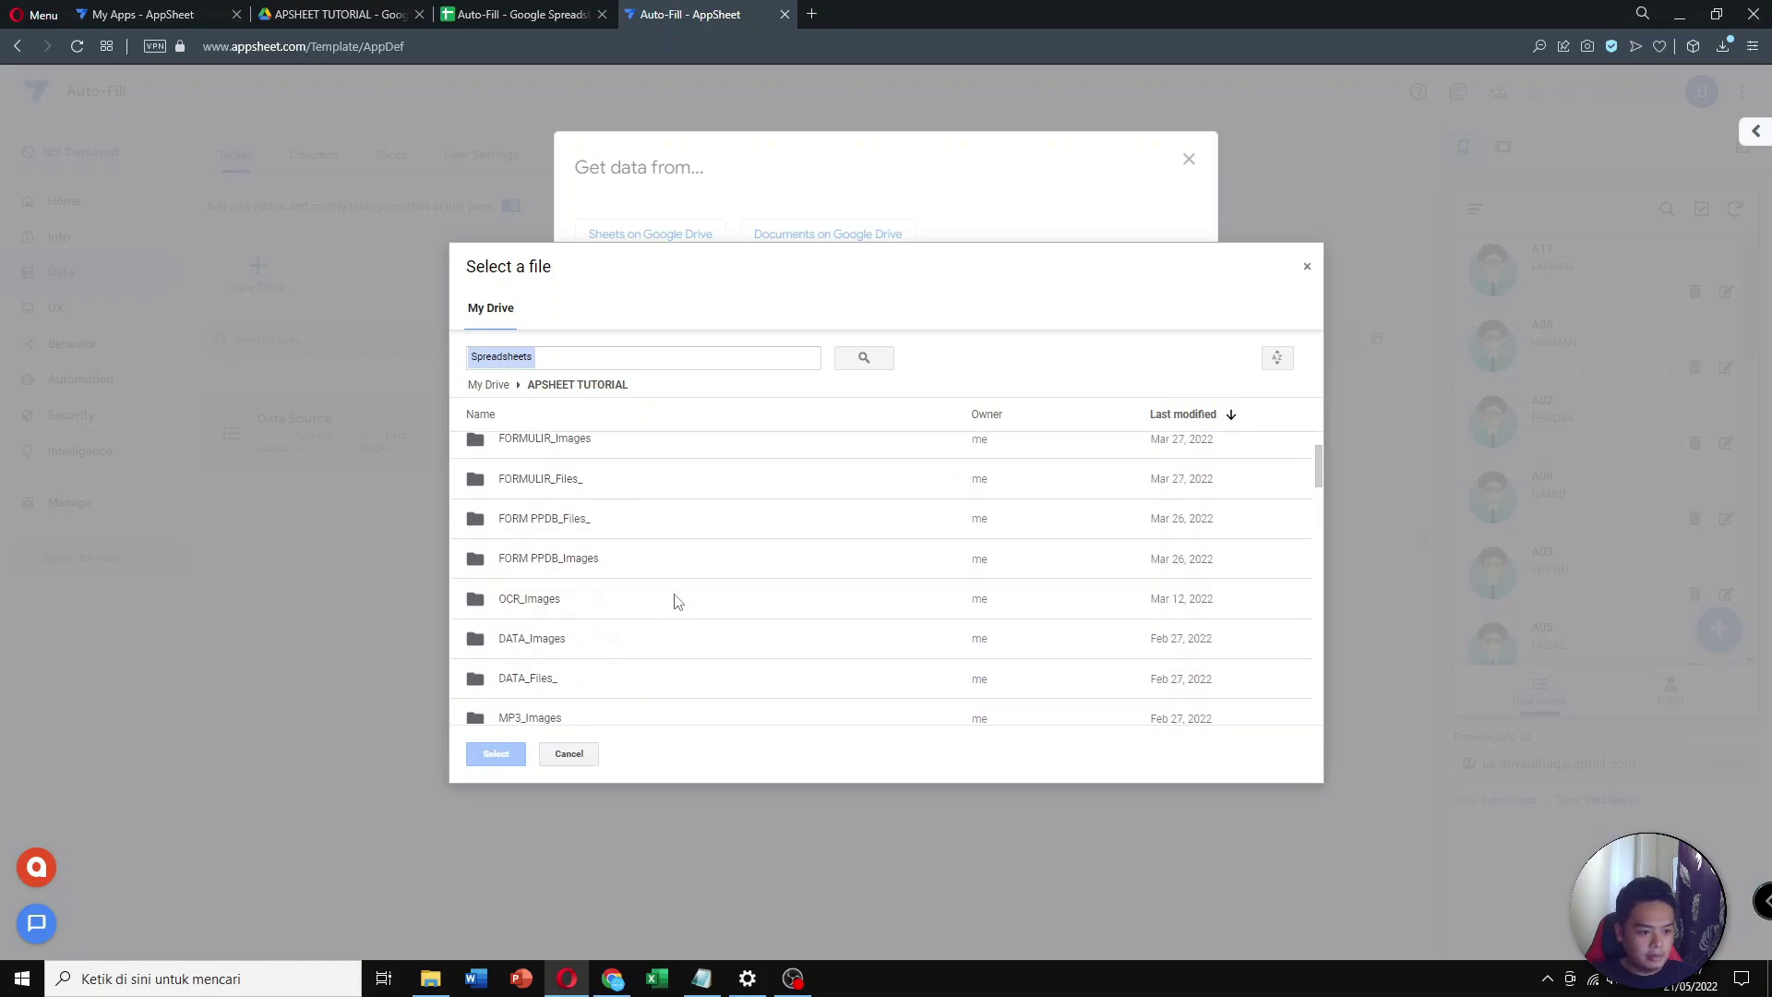
{"action": "scroll", "coordinate": [678, 600], "scroll_direction": "down", "scroll_amount": 5}
{"action": "scroll", "coordinate": [613, 578], "scroll_direction": "down", "scroll_amount": 5}
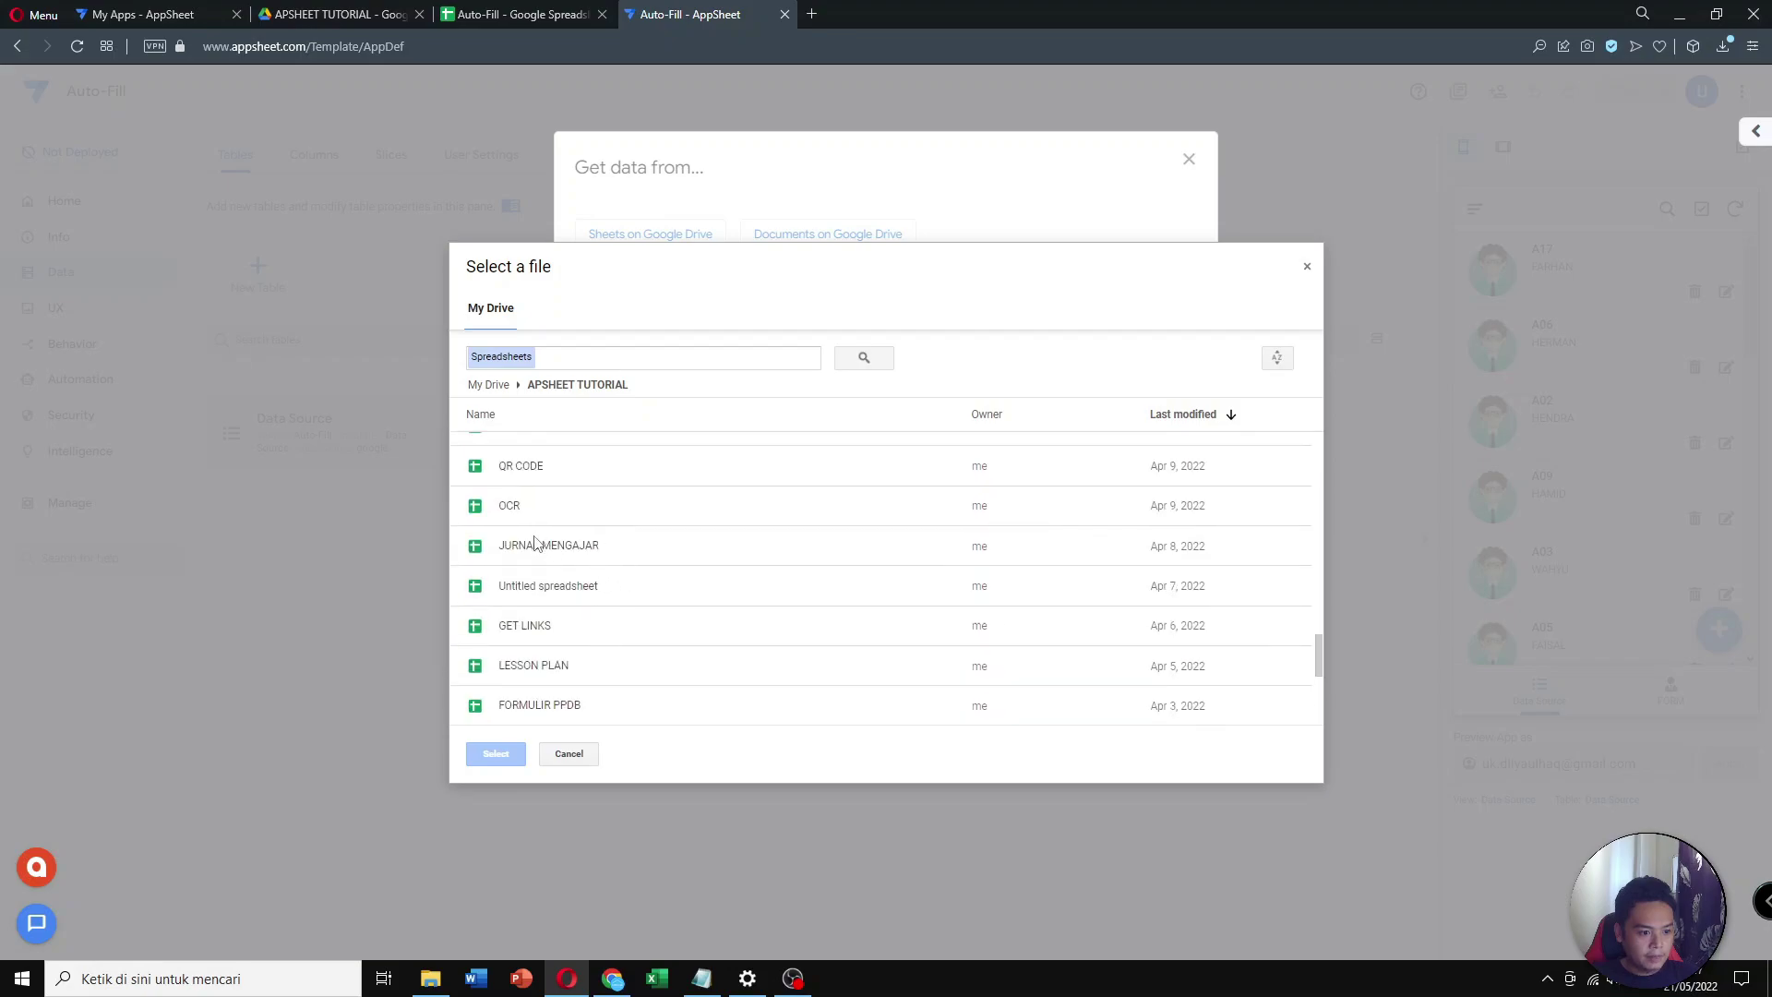
{"action": "scroll", "coordinate": [547, 611], "scroll_direction": "up", "scroll_amount": 2}
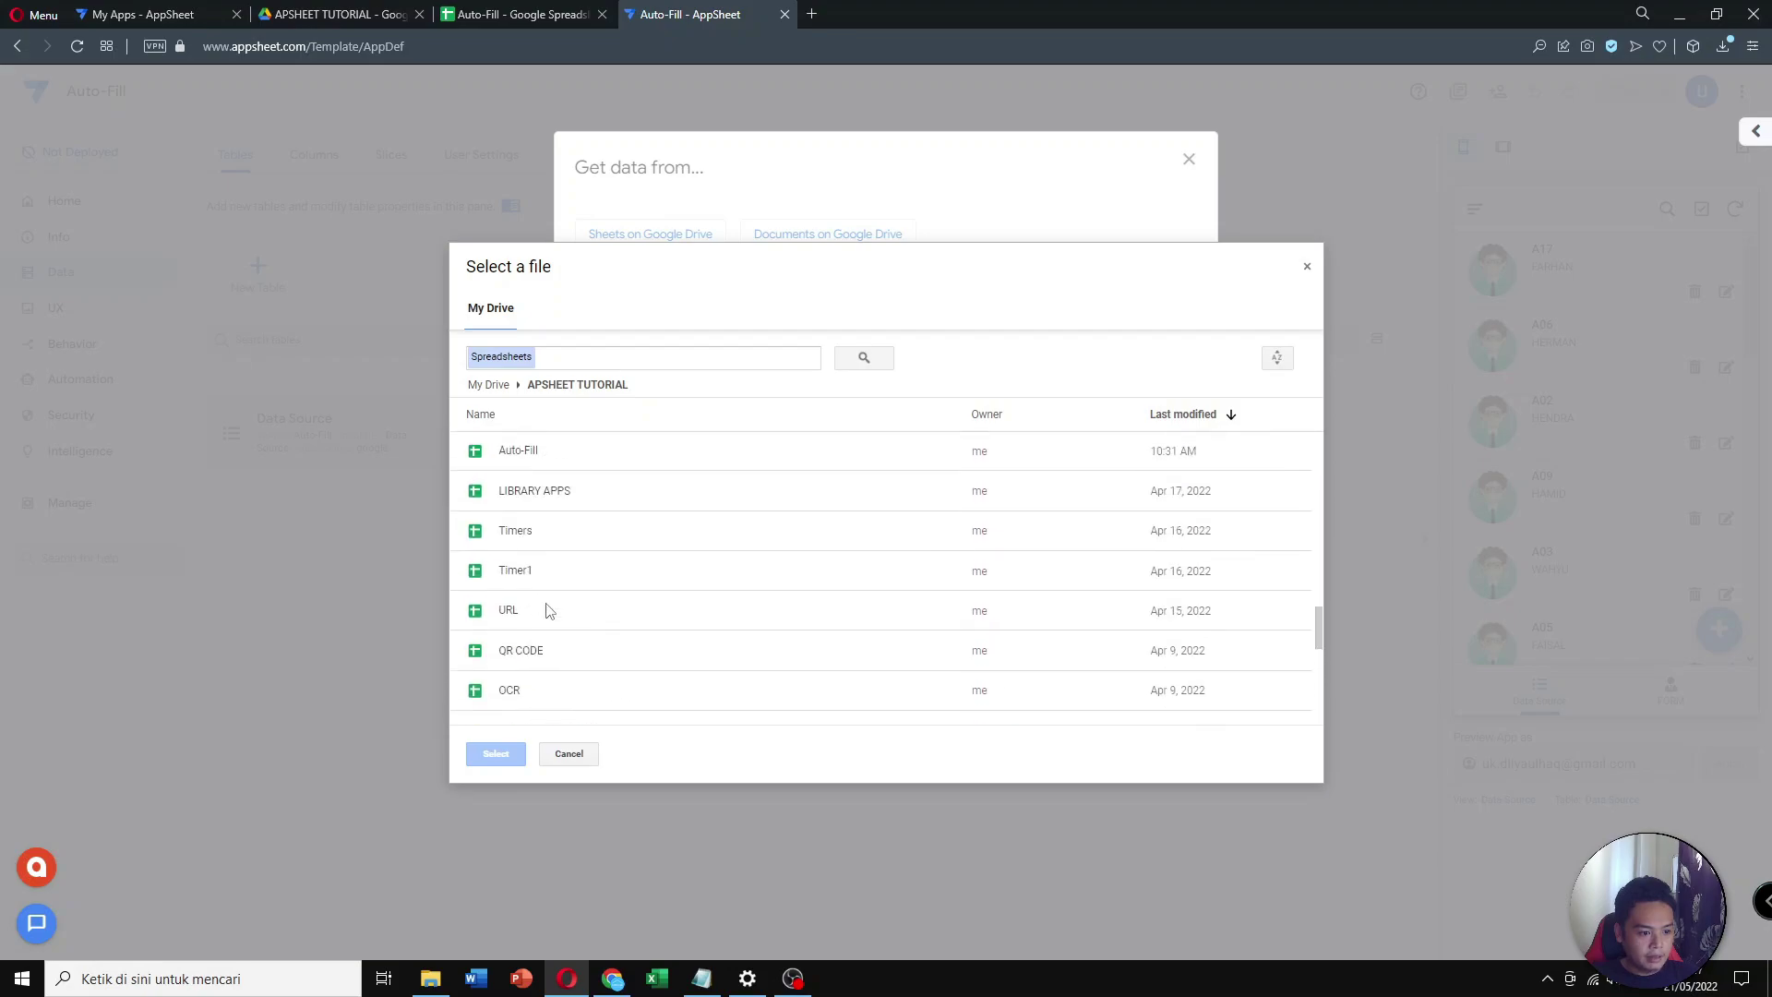
{"action": "left_click", "coordinate": [533, 464]}
{"action": "left_click", "coordinate": [517, 751]}
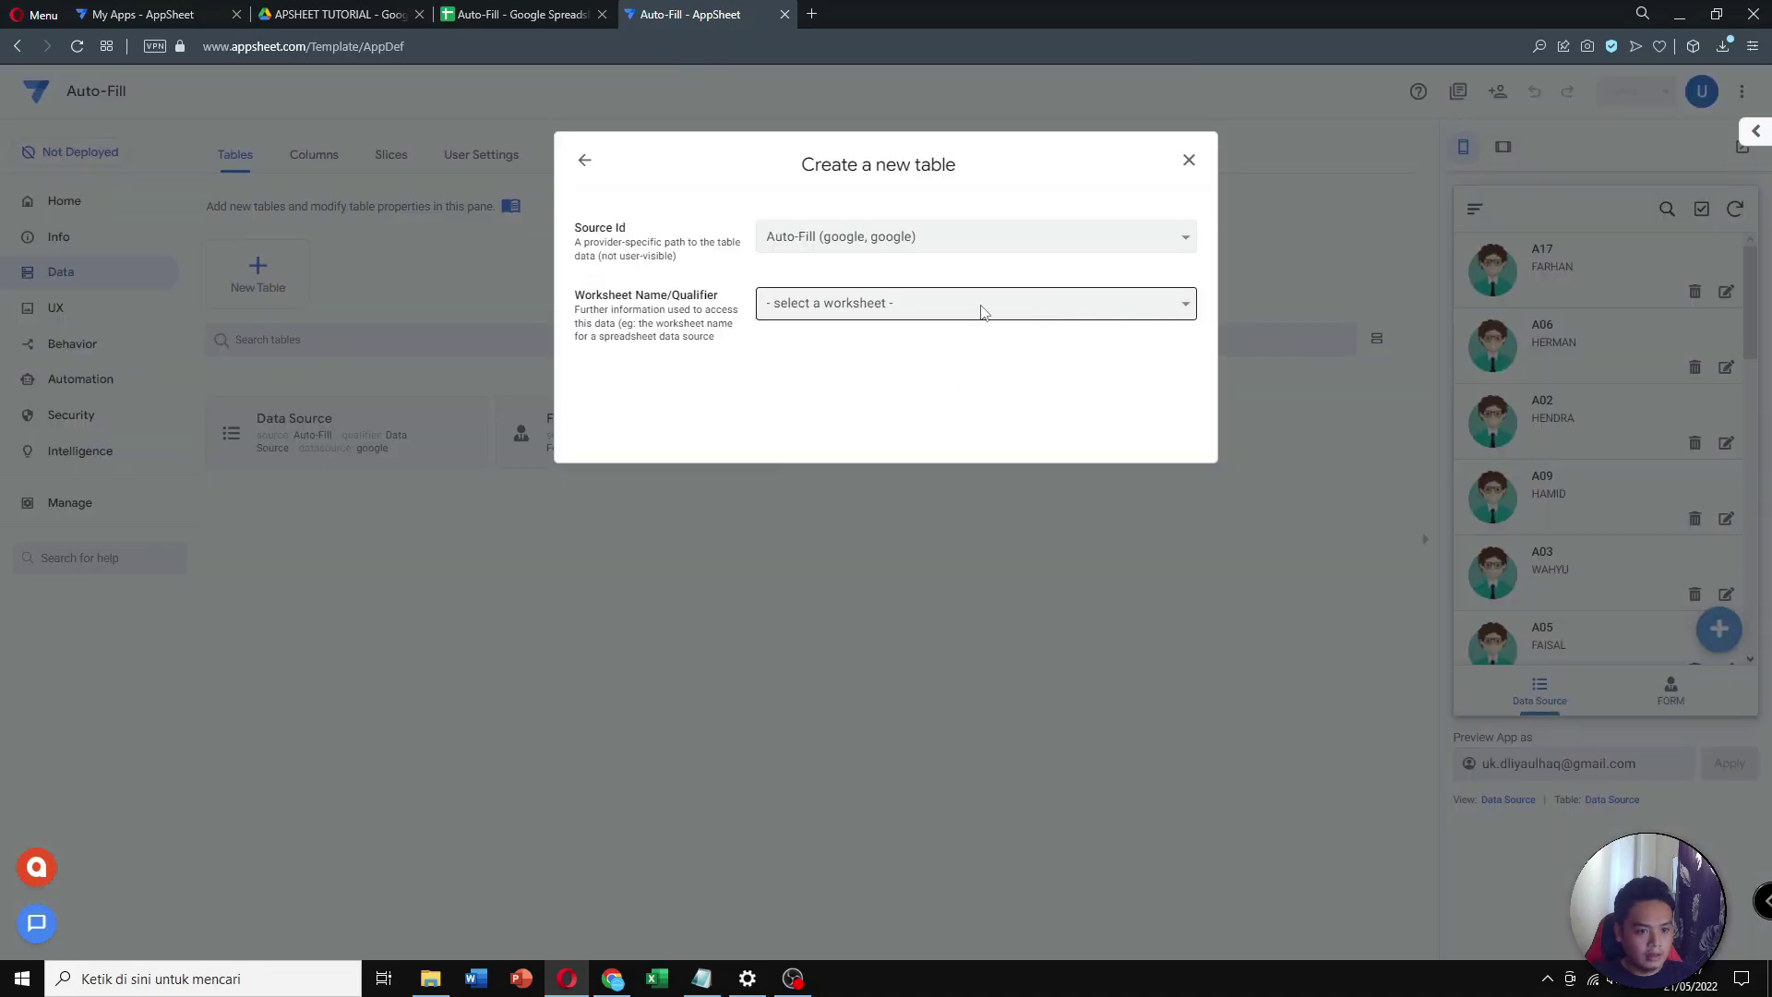
{"action": "left_click", "coordinate": [984, 310]}
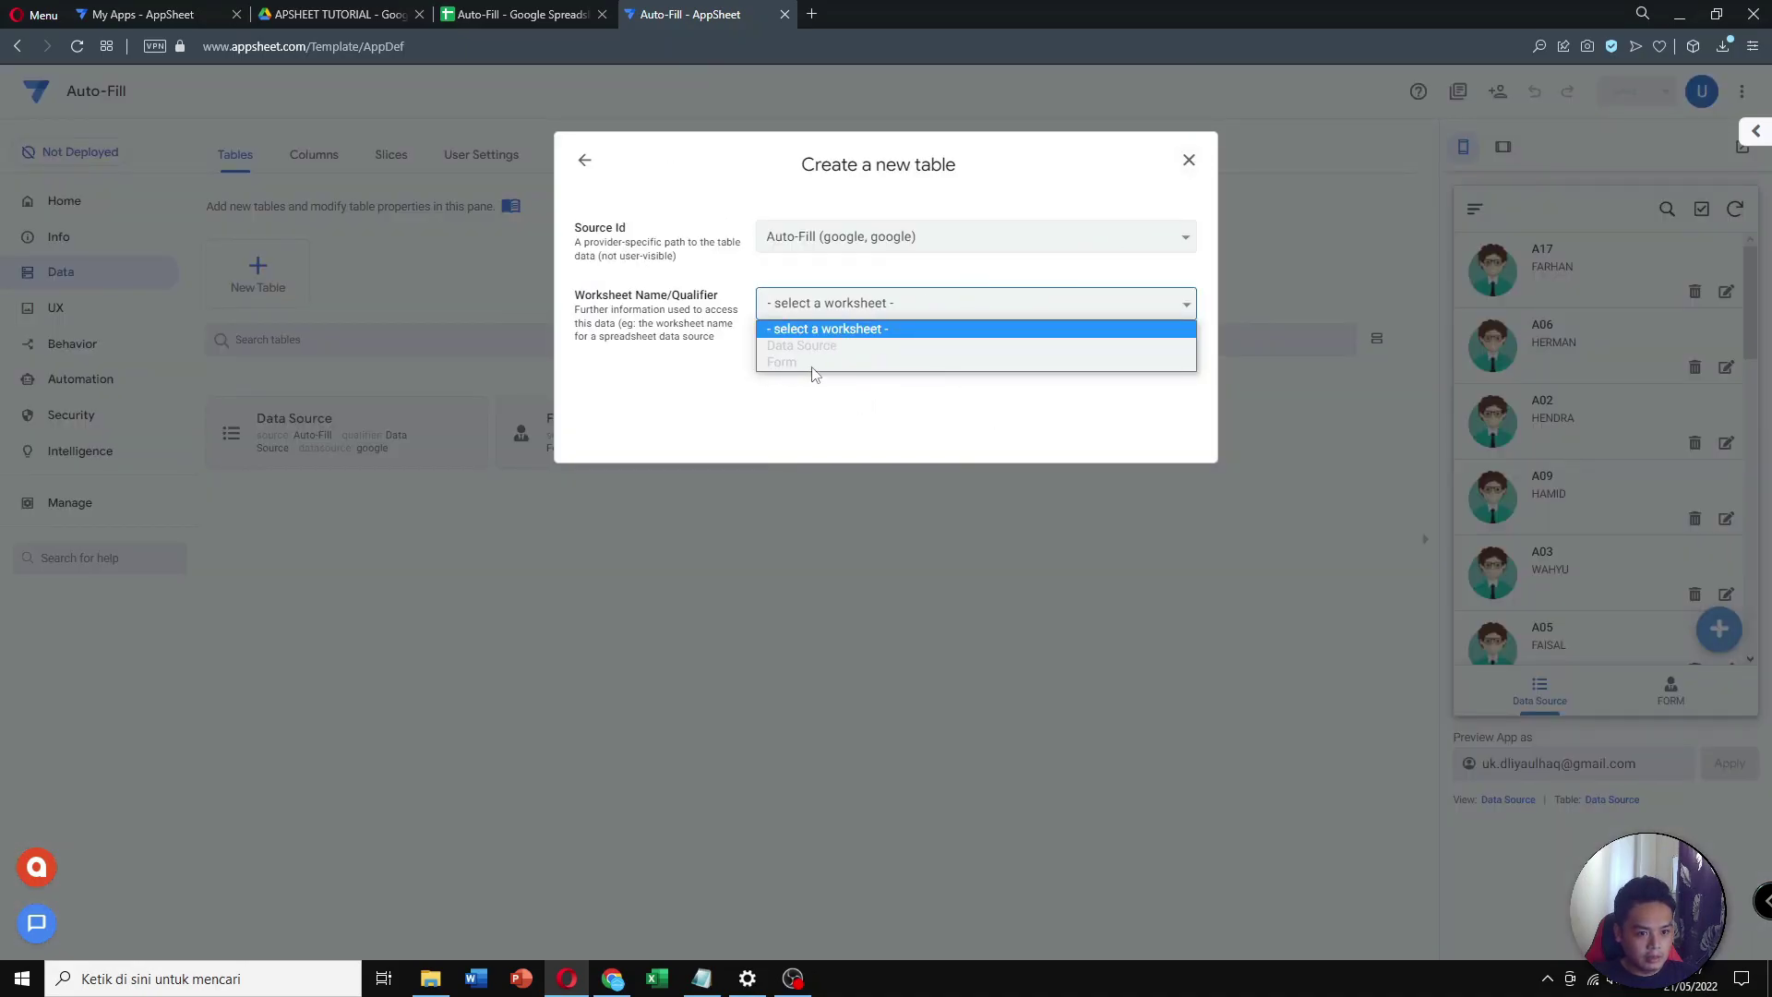
{"action": "left_click", "coordinate": [1189, 161]}
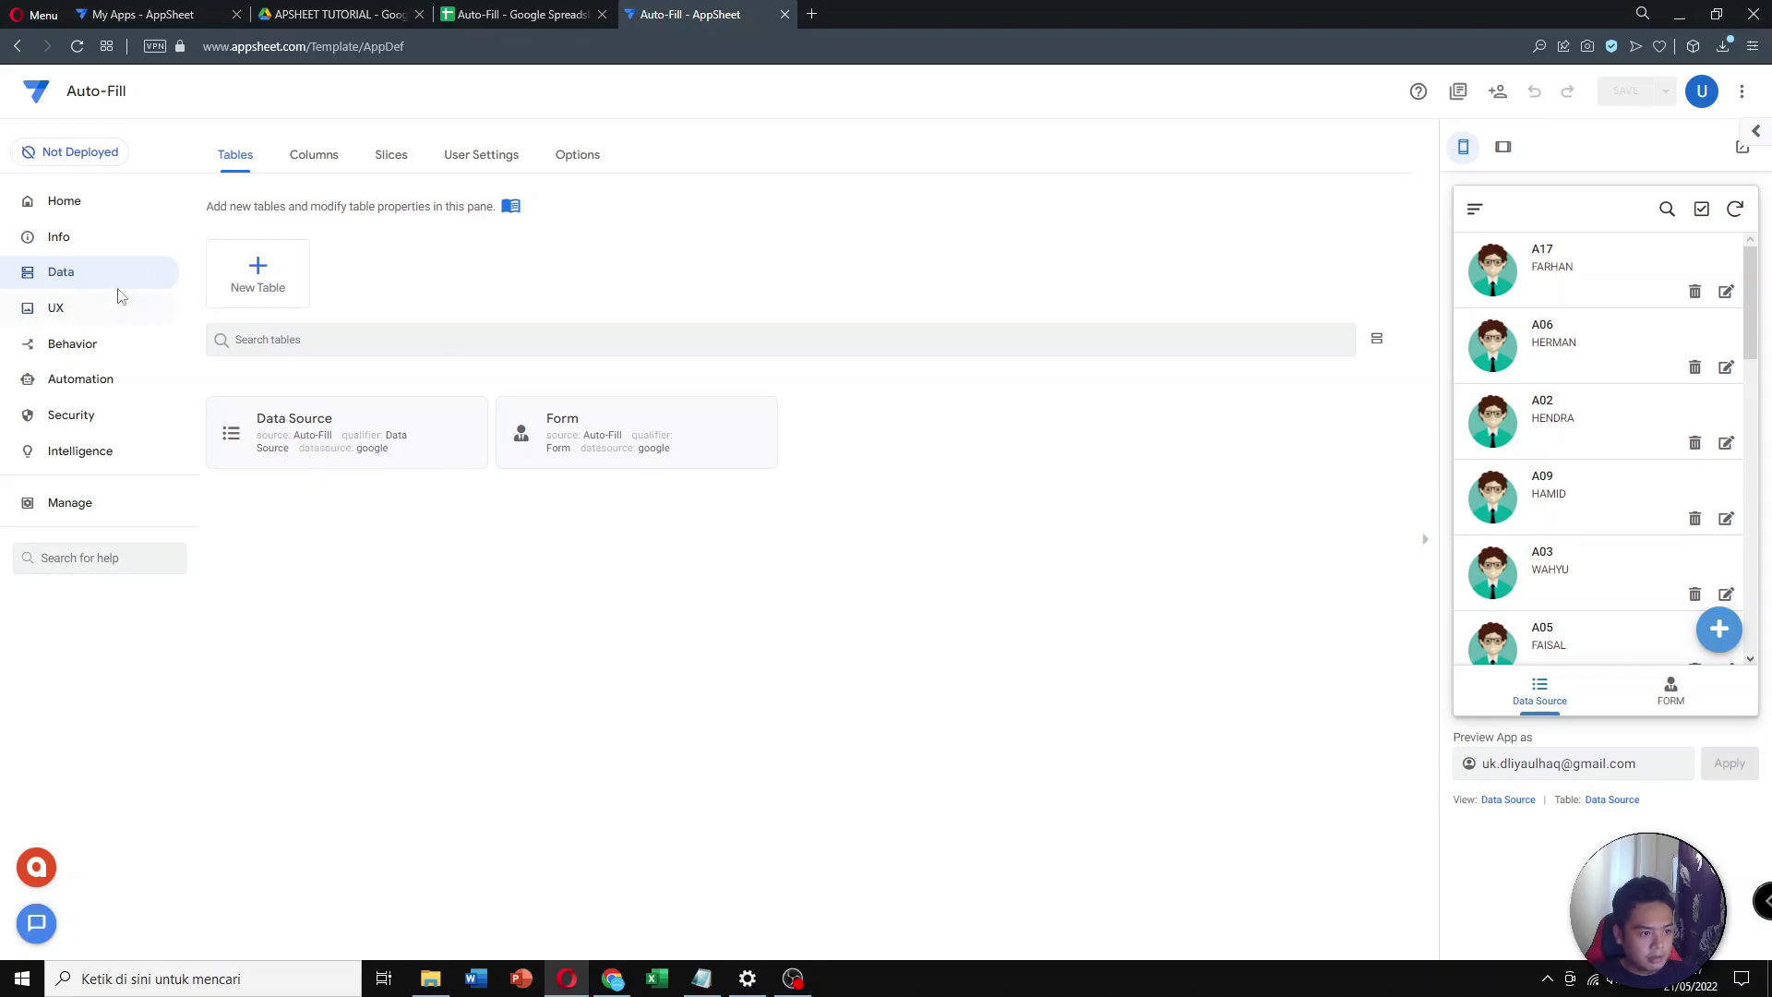
Examine the primary views Data Source and FORM in the app's UX settings and compare them with the preview
{"action": "left_click", "coordinate": [65, 310]}
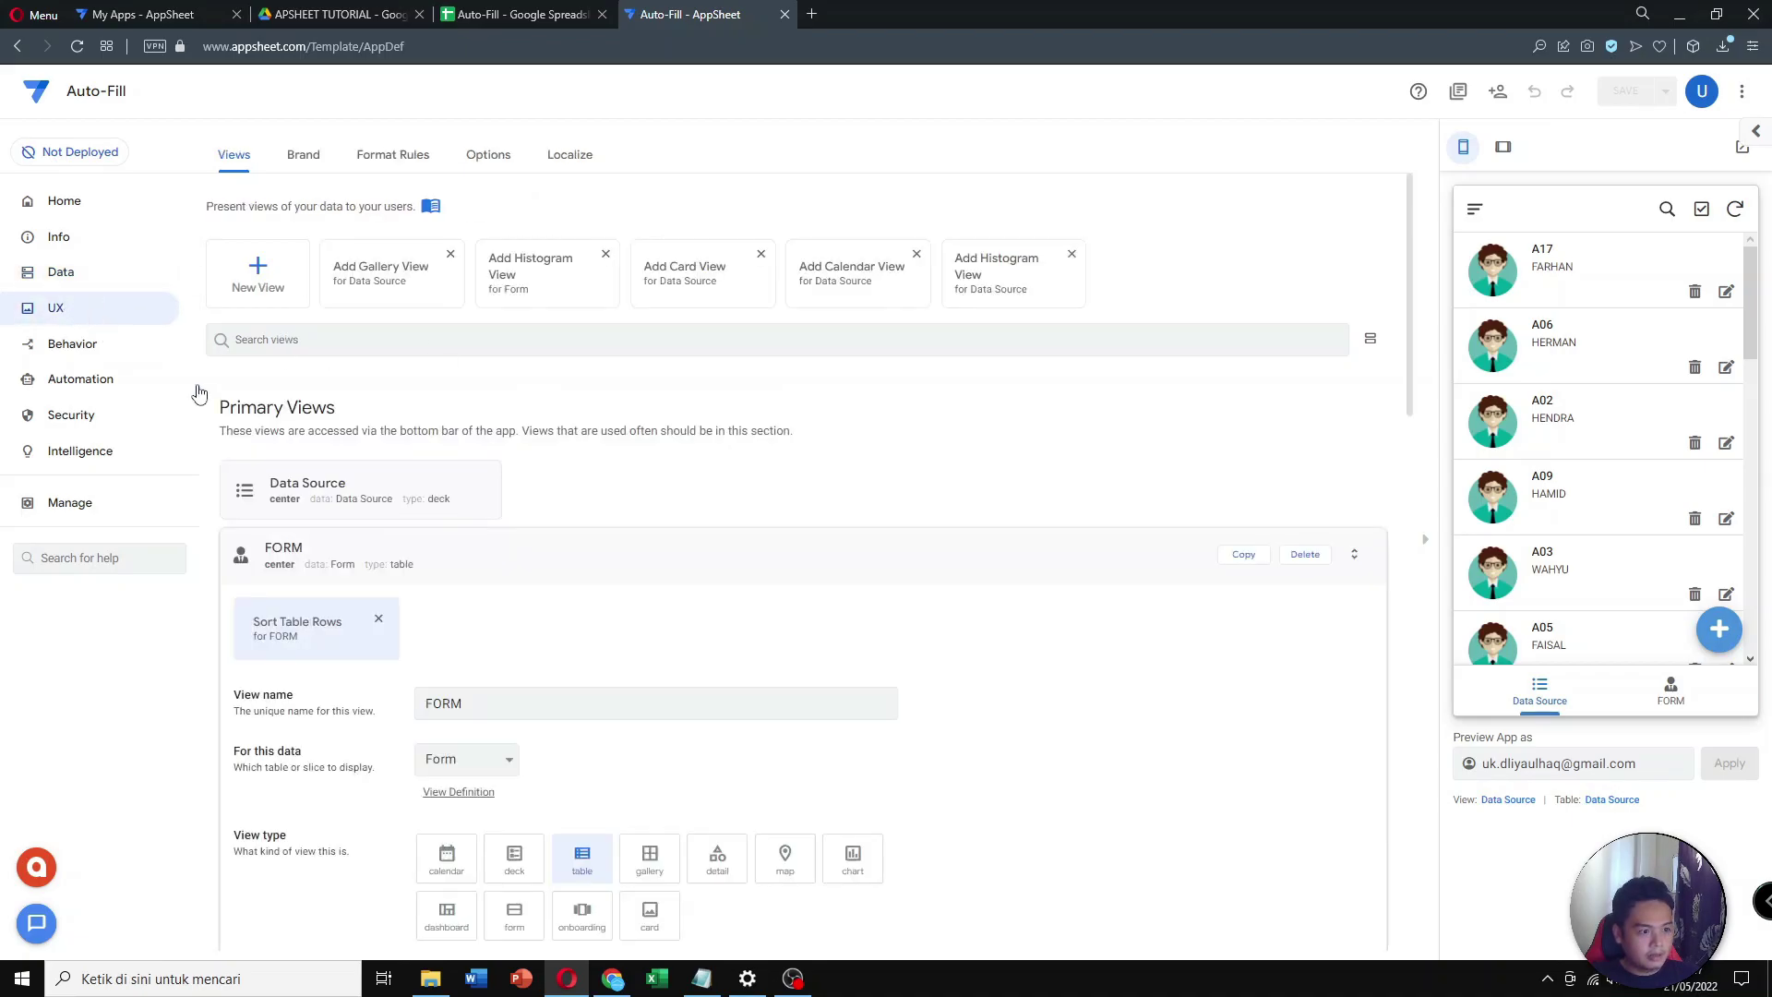
{"action": "left_click", "coordinate": [613, 559]}
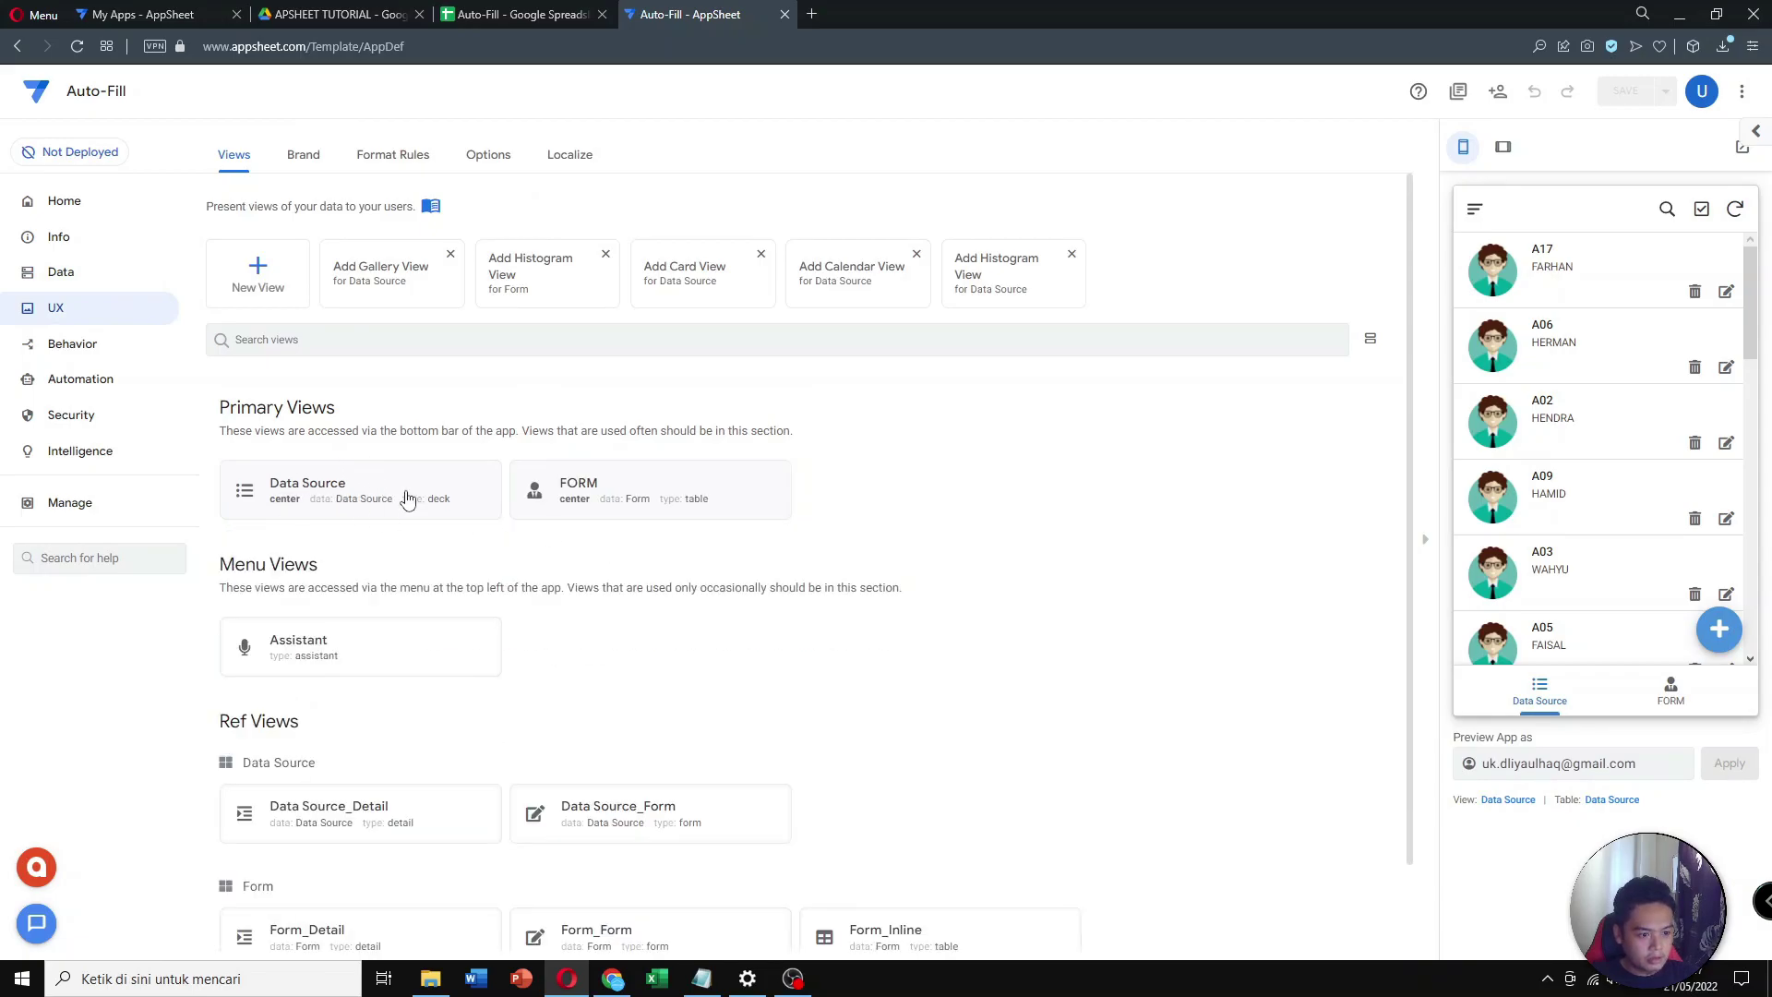
{"action": "left_click", "coordinate": [1666, 693]}
{"action": "left_click", "coordinate": [1550, 681]}
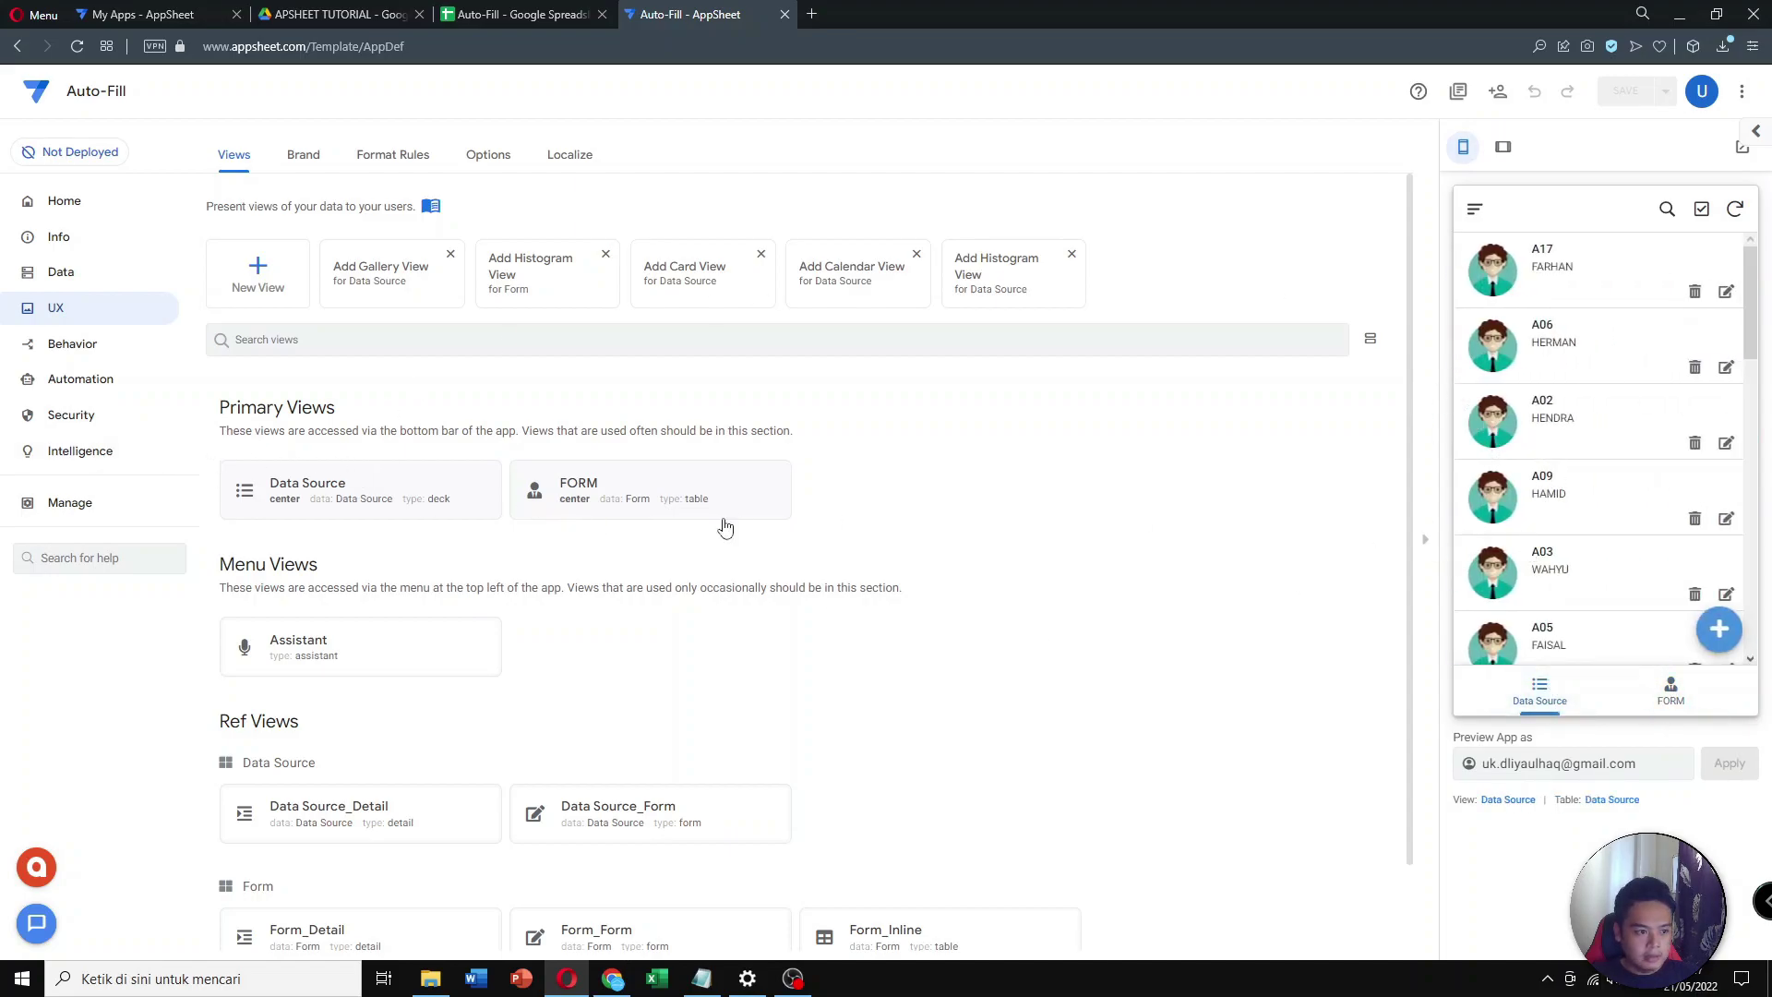
Open the Data Source table's column settings and examine which columns serve as key and label
{"action": "left_click", "coordinate": [90, 272]}
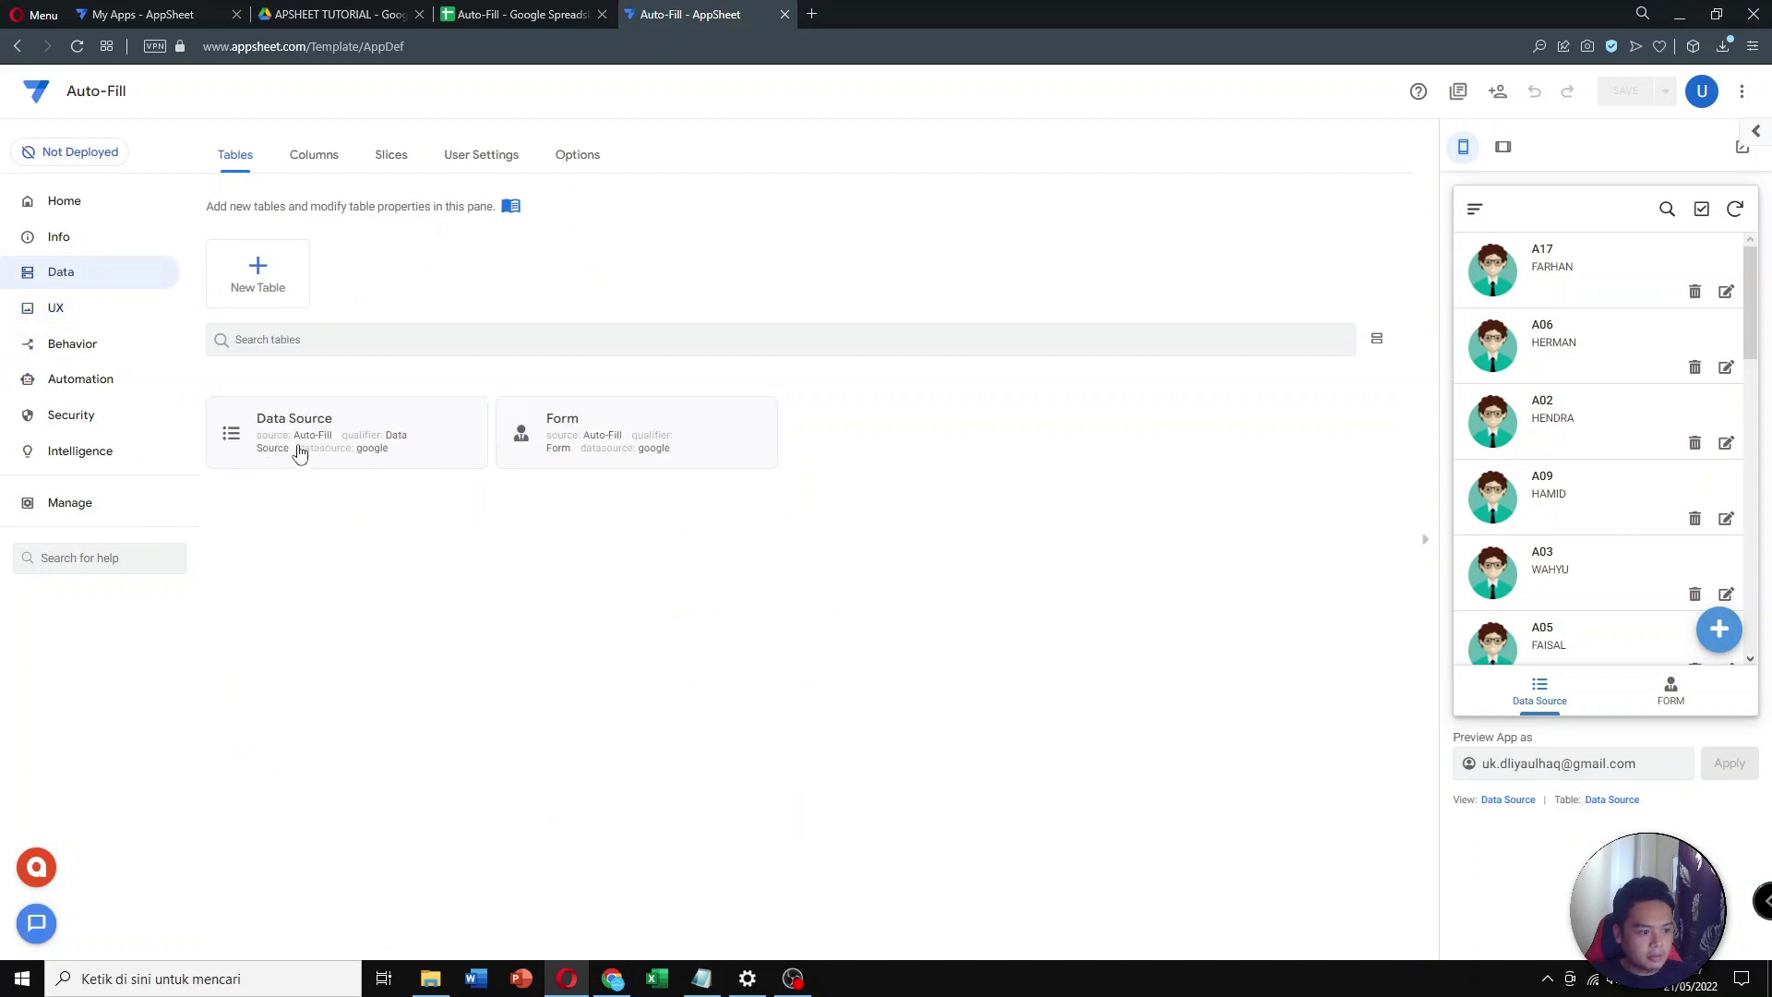
{"action": "left_click", "coordinate": [404, 421]}
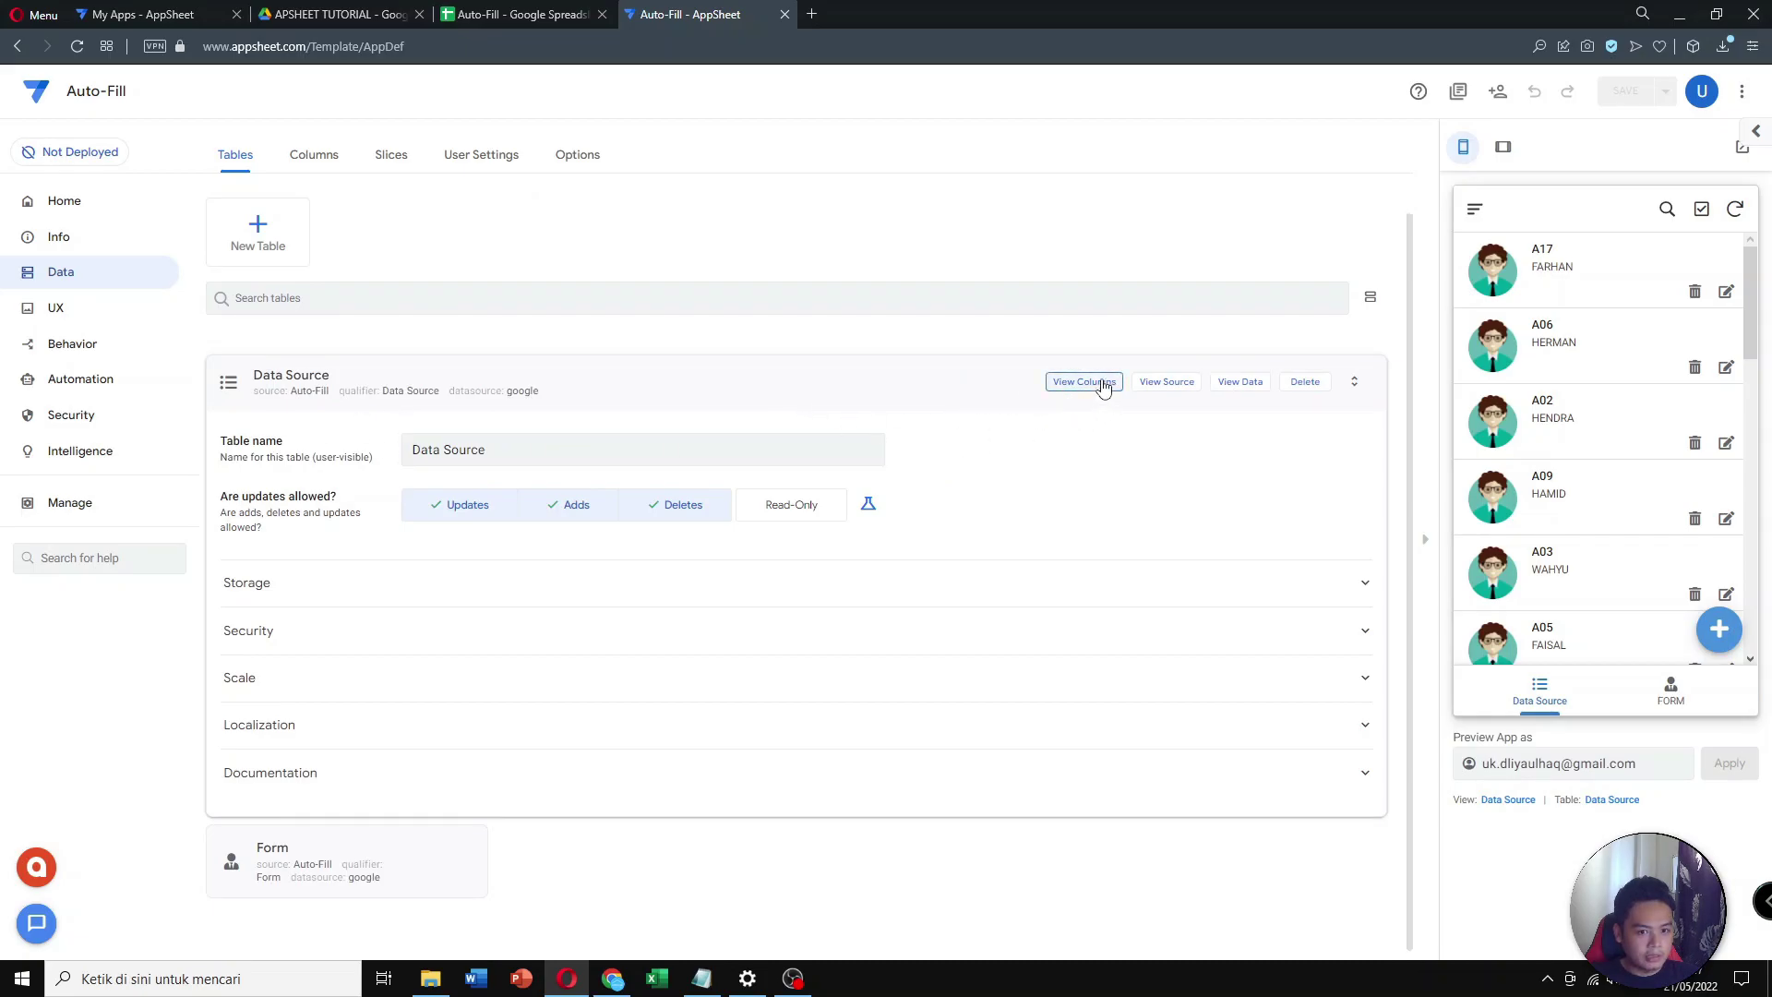
{"action": "left_click", "coordinate": [1064, 388]}
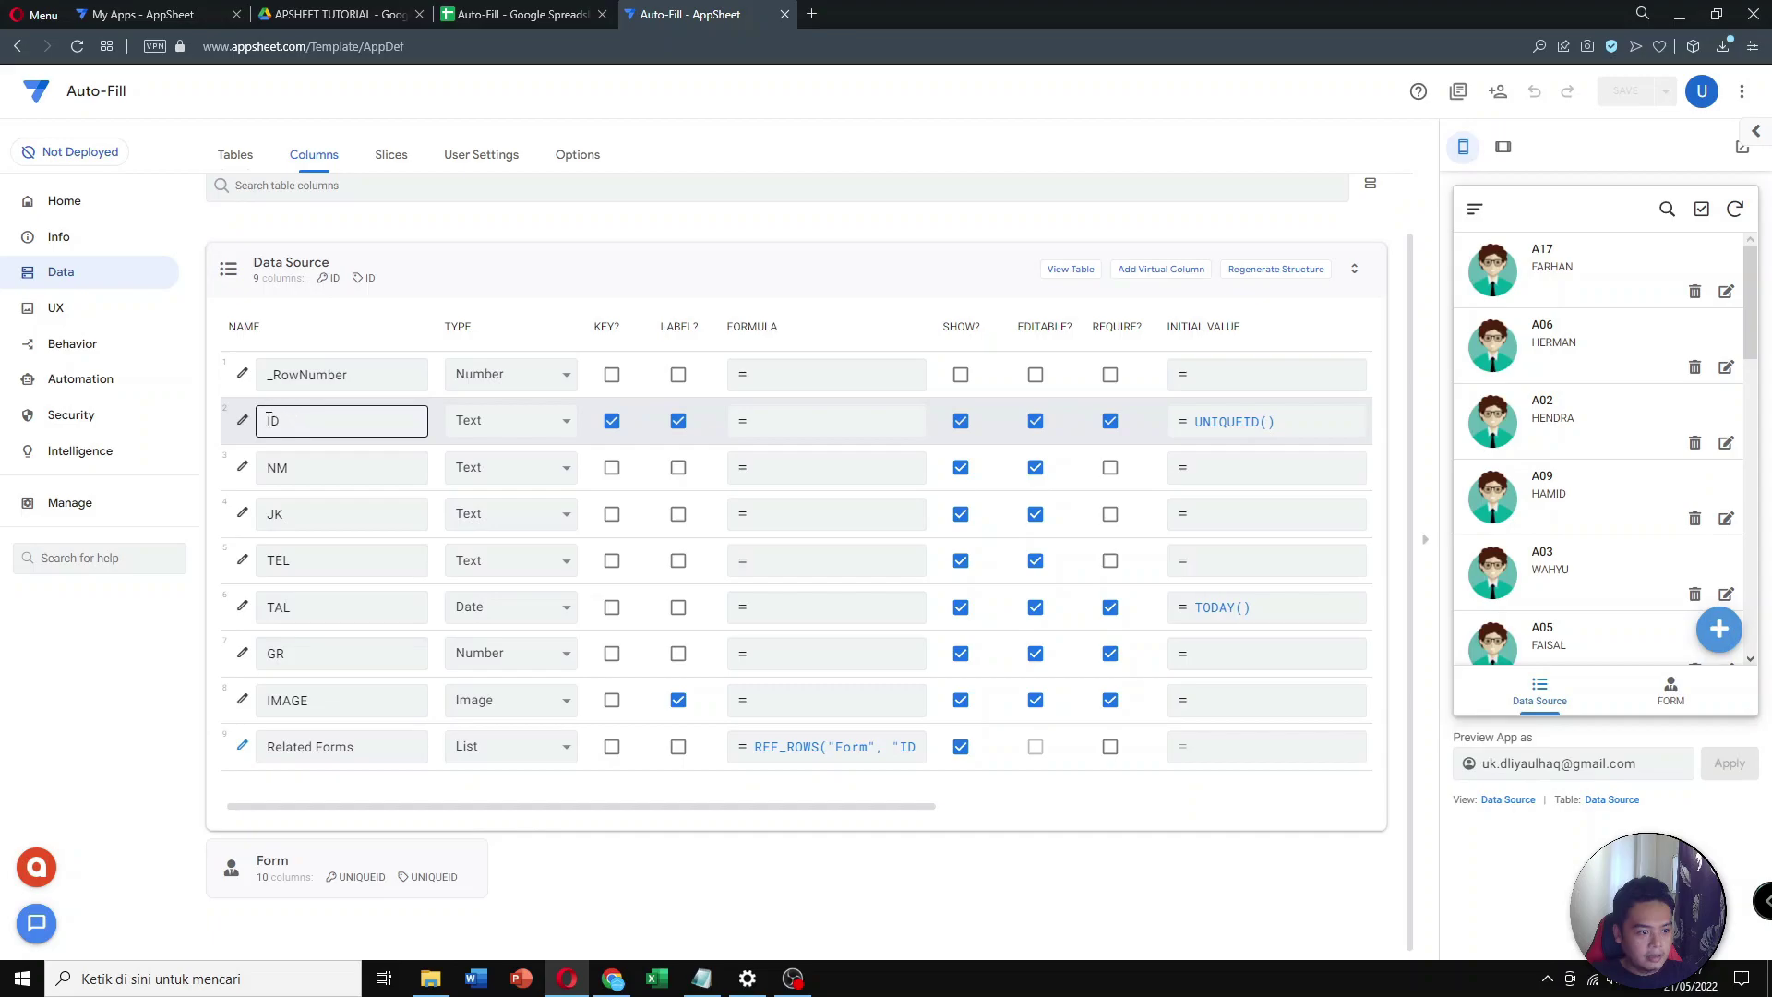
{"action": "double_click", "coordinate": [608, 326]}
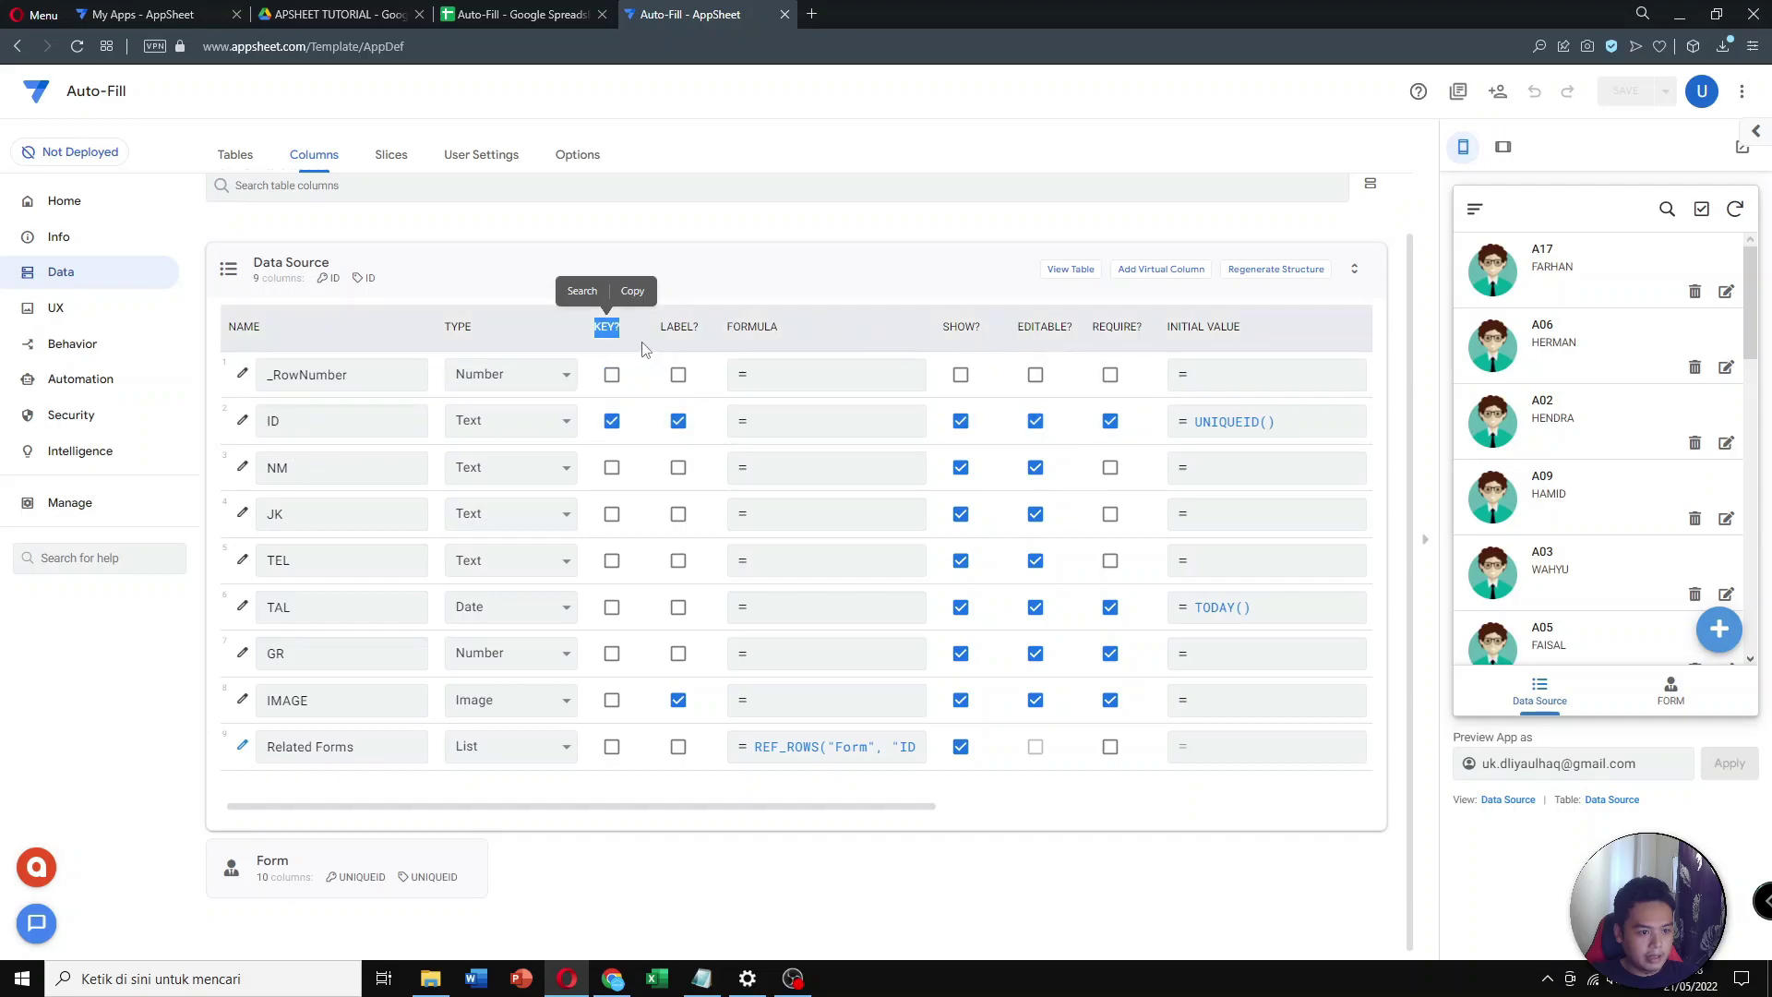
{"action": "double_click", "coordinate": [678, 326]}
{"action": "left_click", "coordinate": [707, 329]}
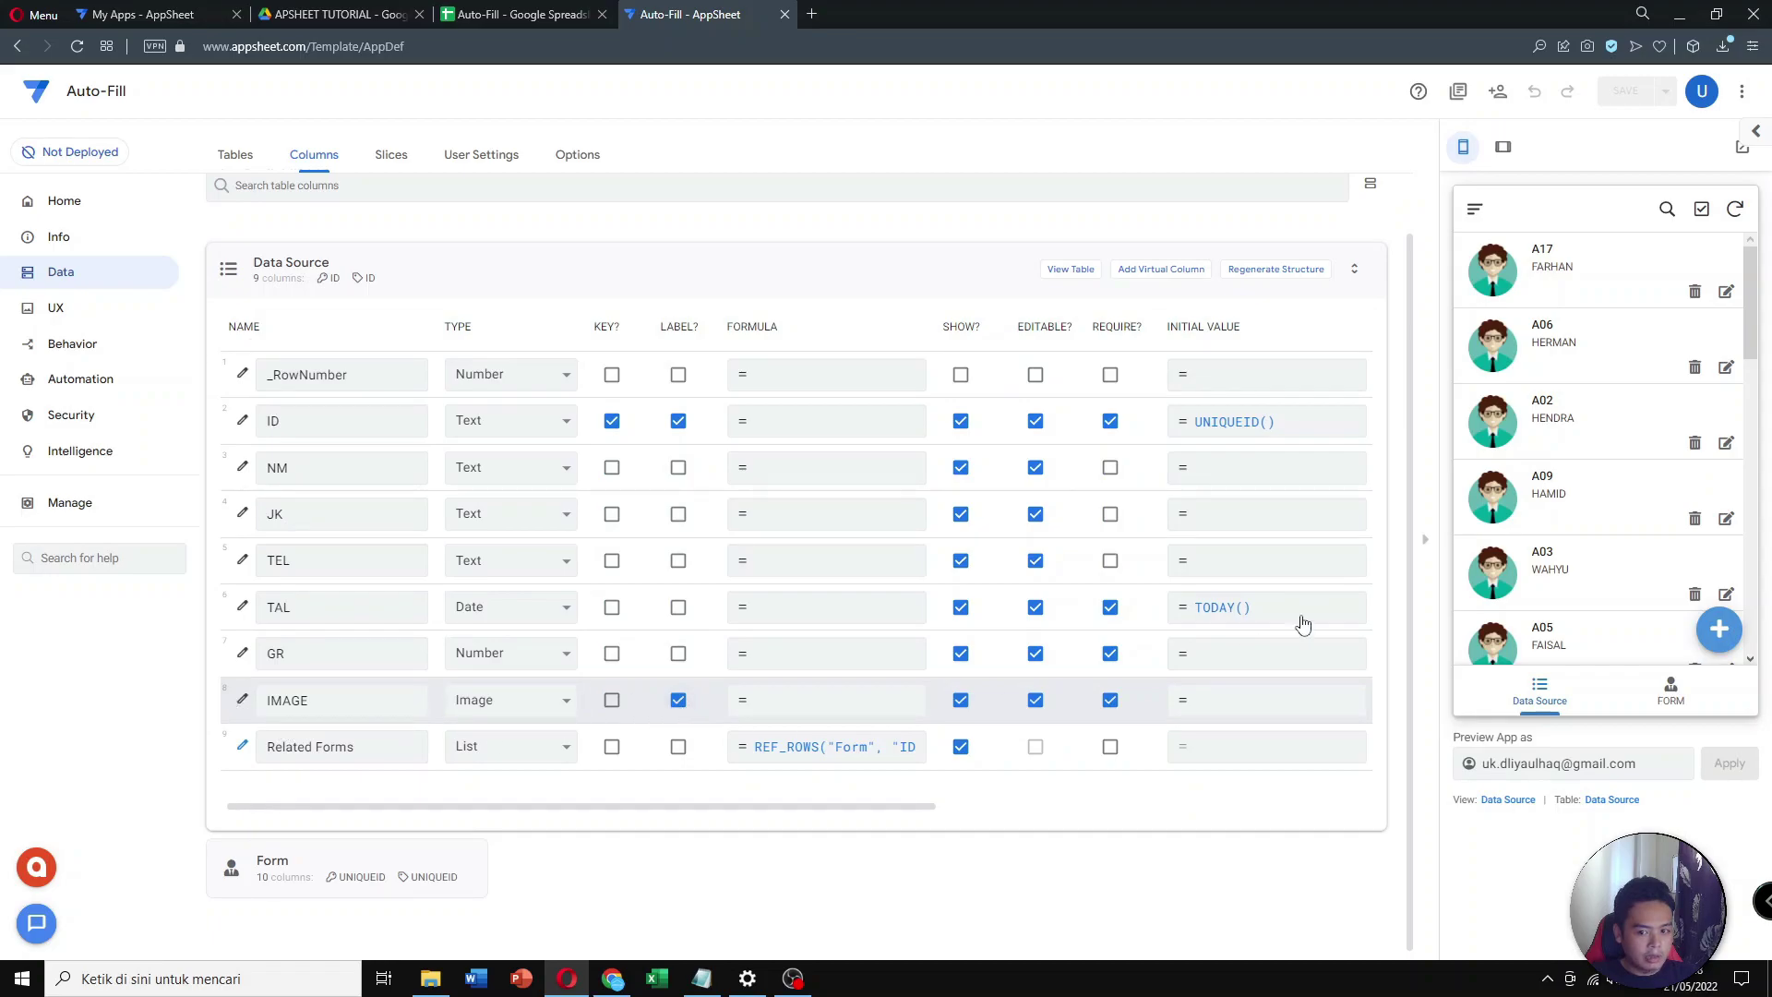
Compare the Data Source table's label columns with the record list in the tablet preview
{"action": "left_click", "coordinate": [1502, 146]}
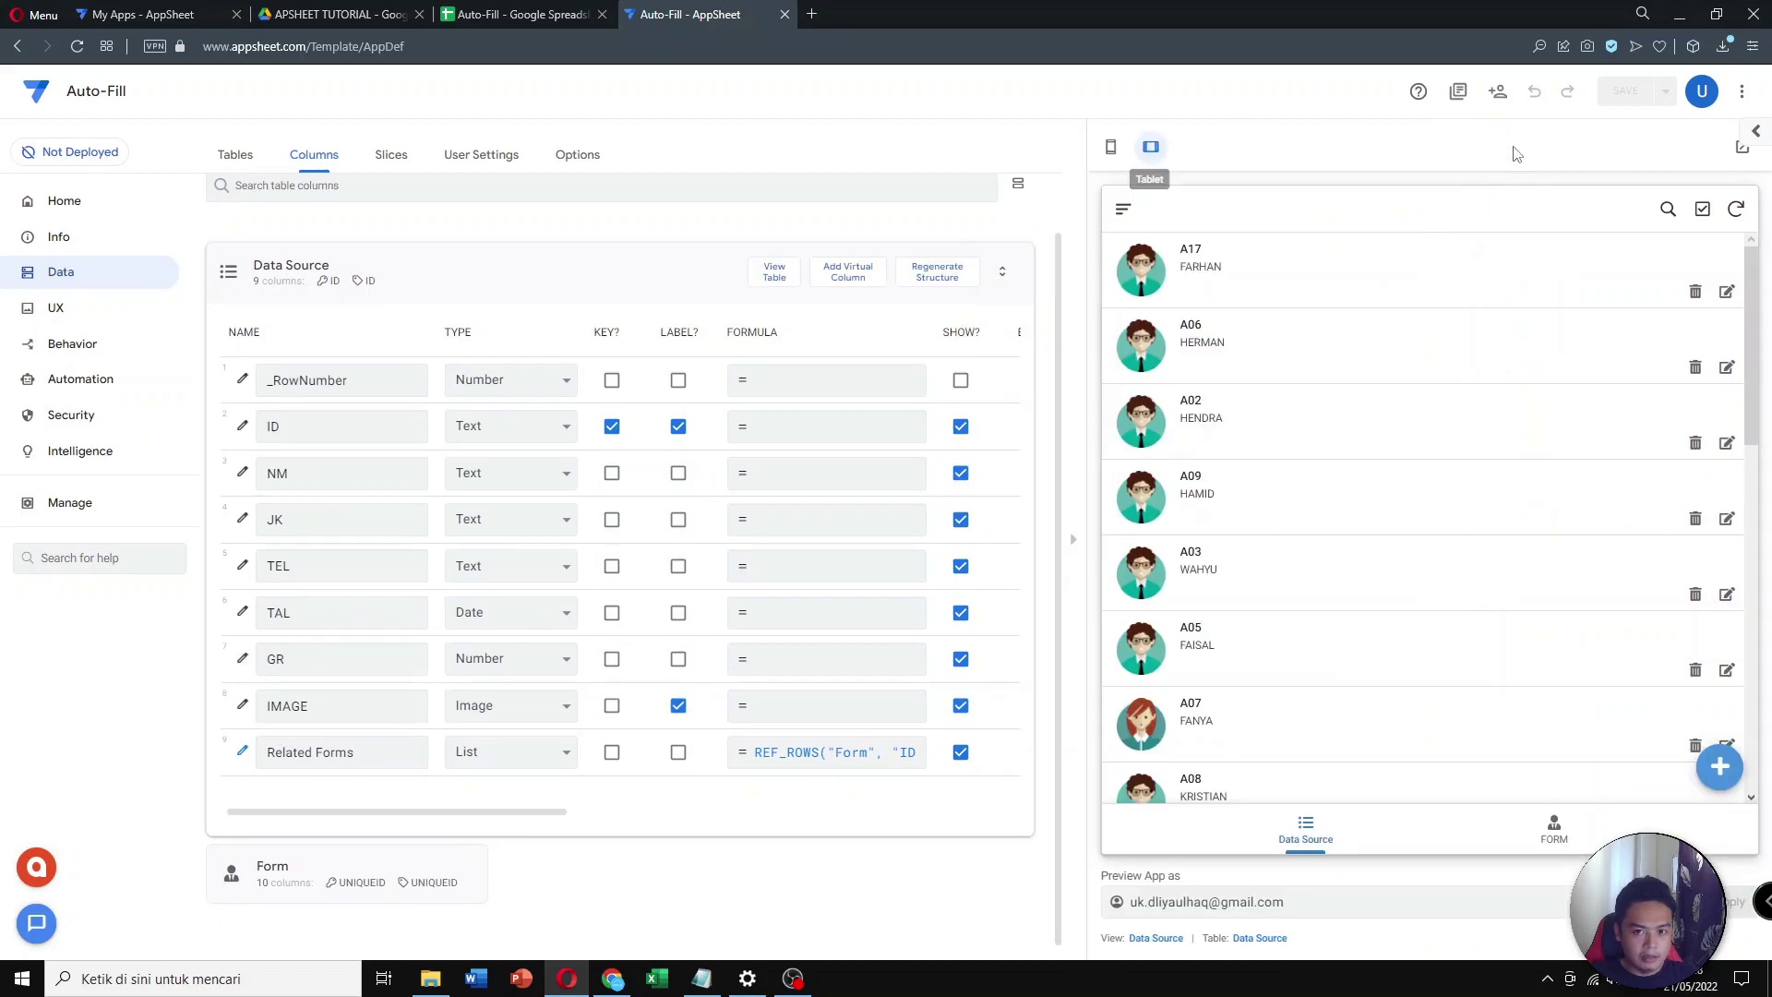
{"action": "scroll", "coordinate": [1273, 542], "scroll_direction": "down", "scroll_amount": 1}
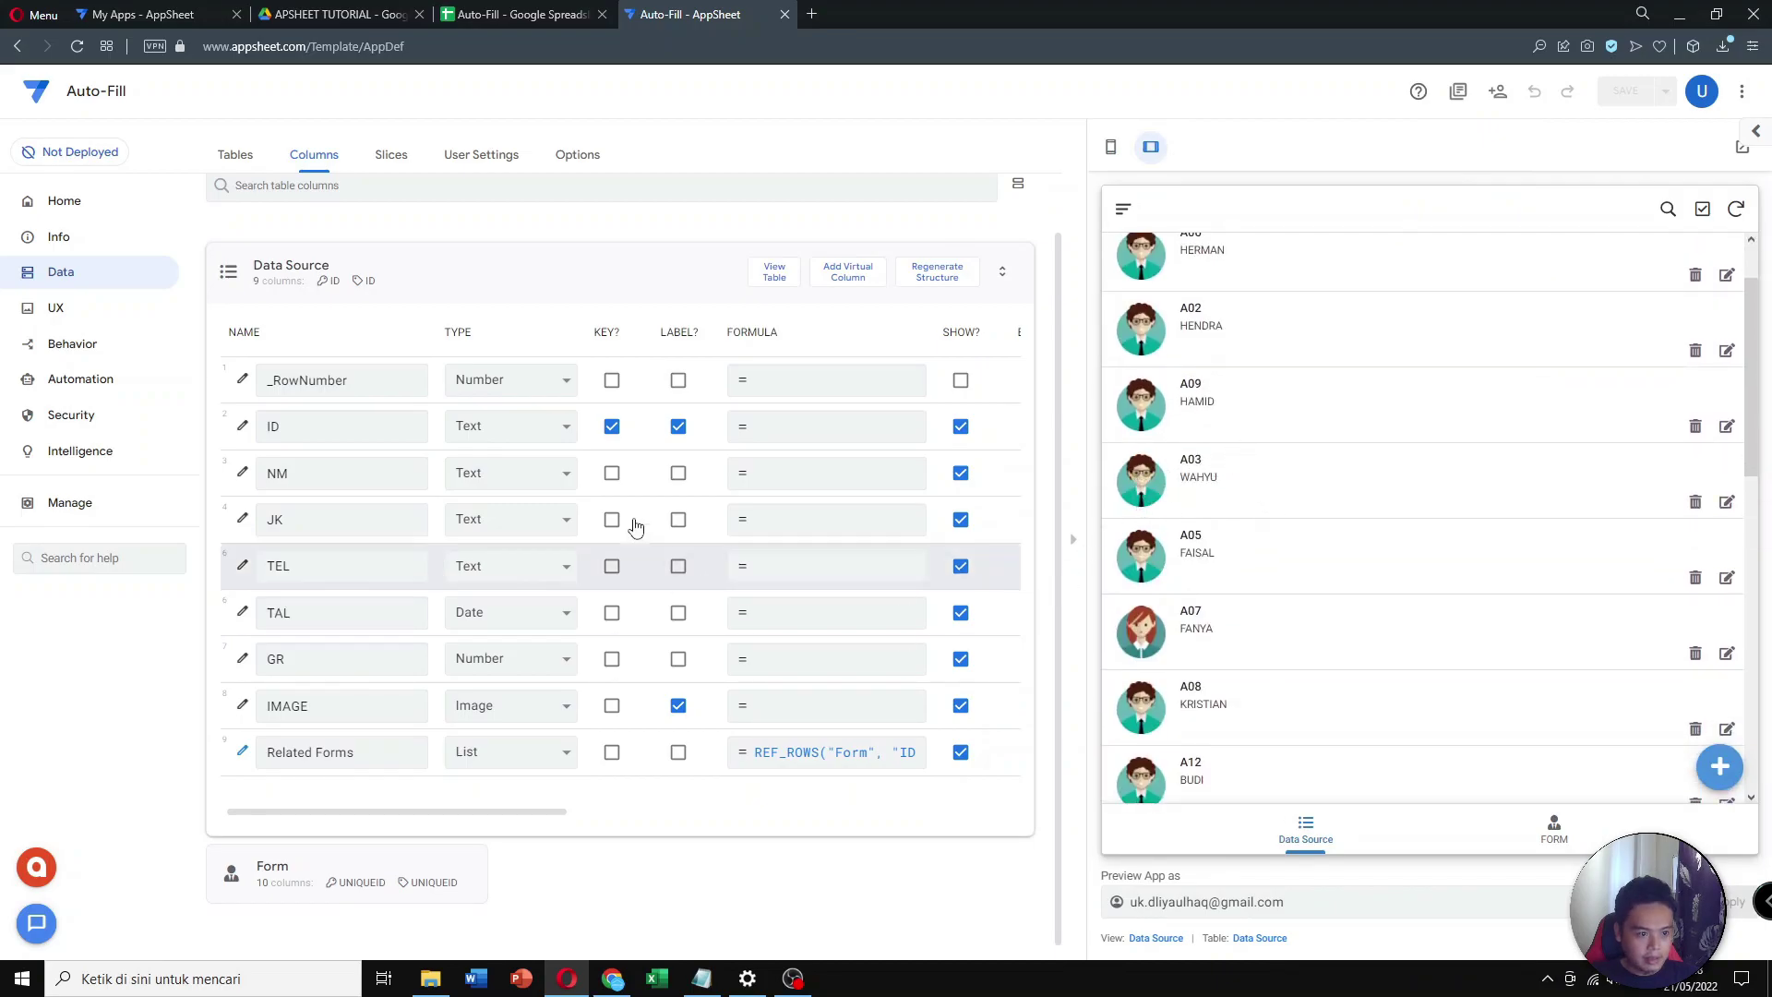
{"action": "double_click", "coordinate": [691, 329]}
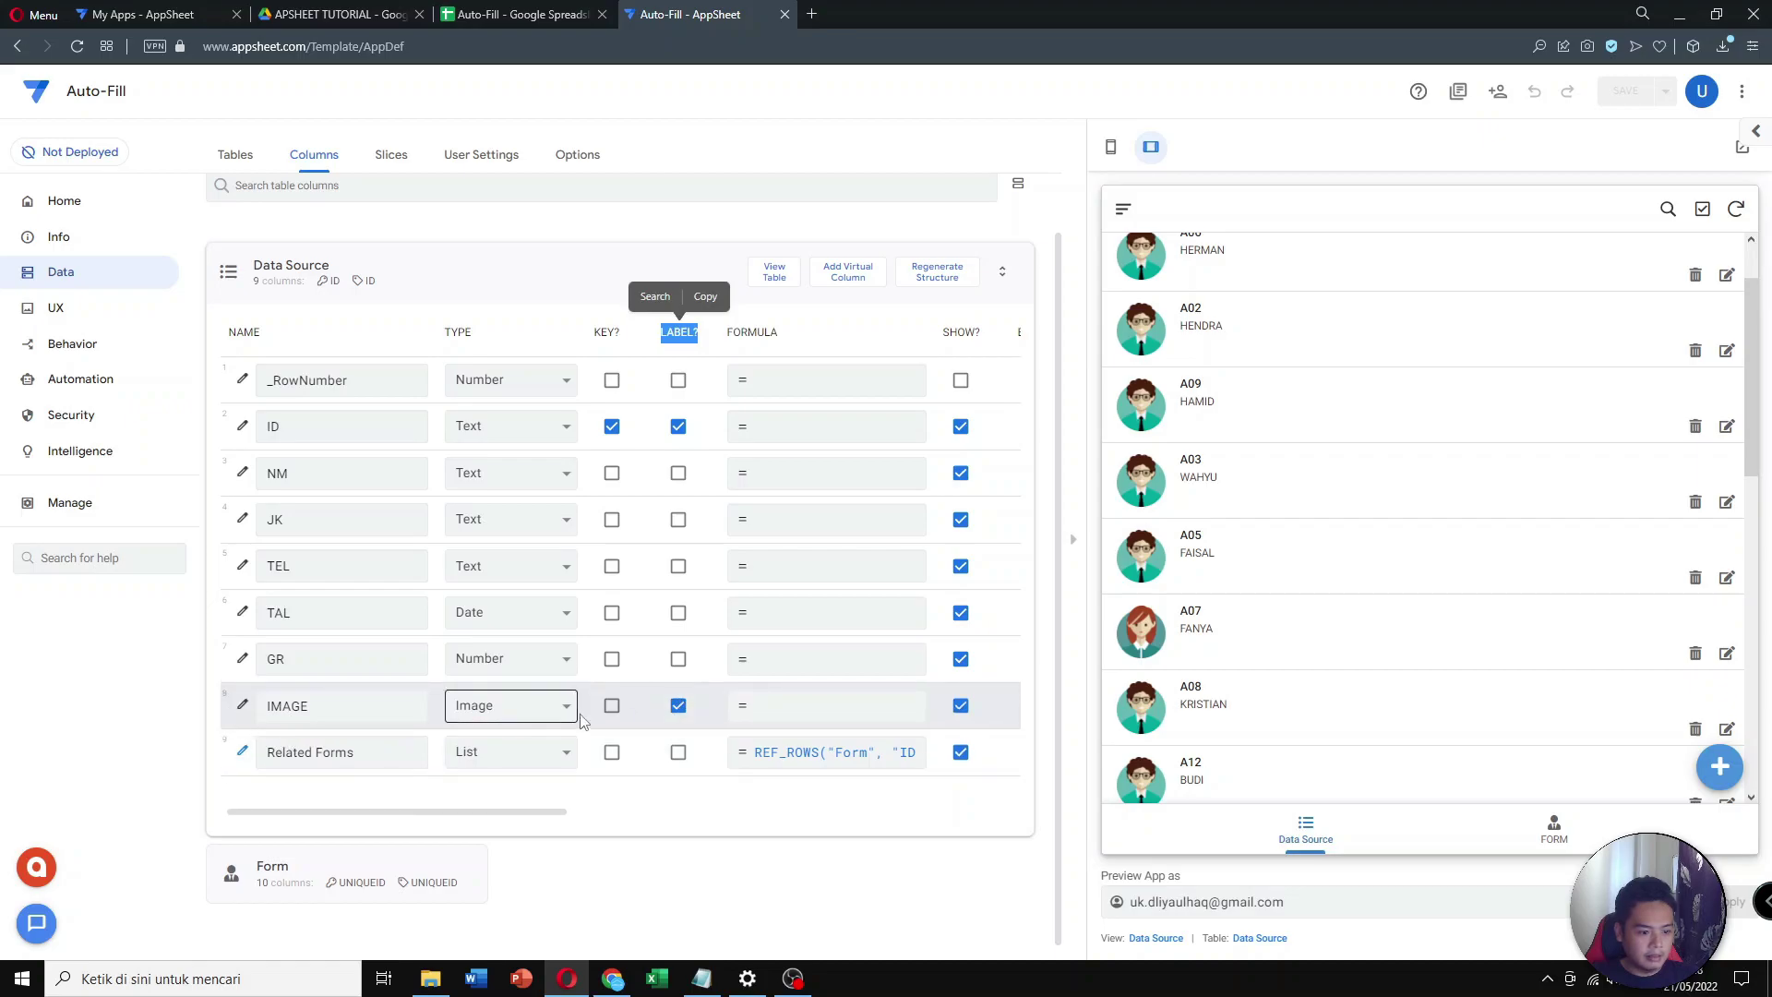
{"action": "left_click", "coordinate": [569, 279]}
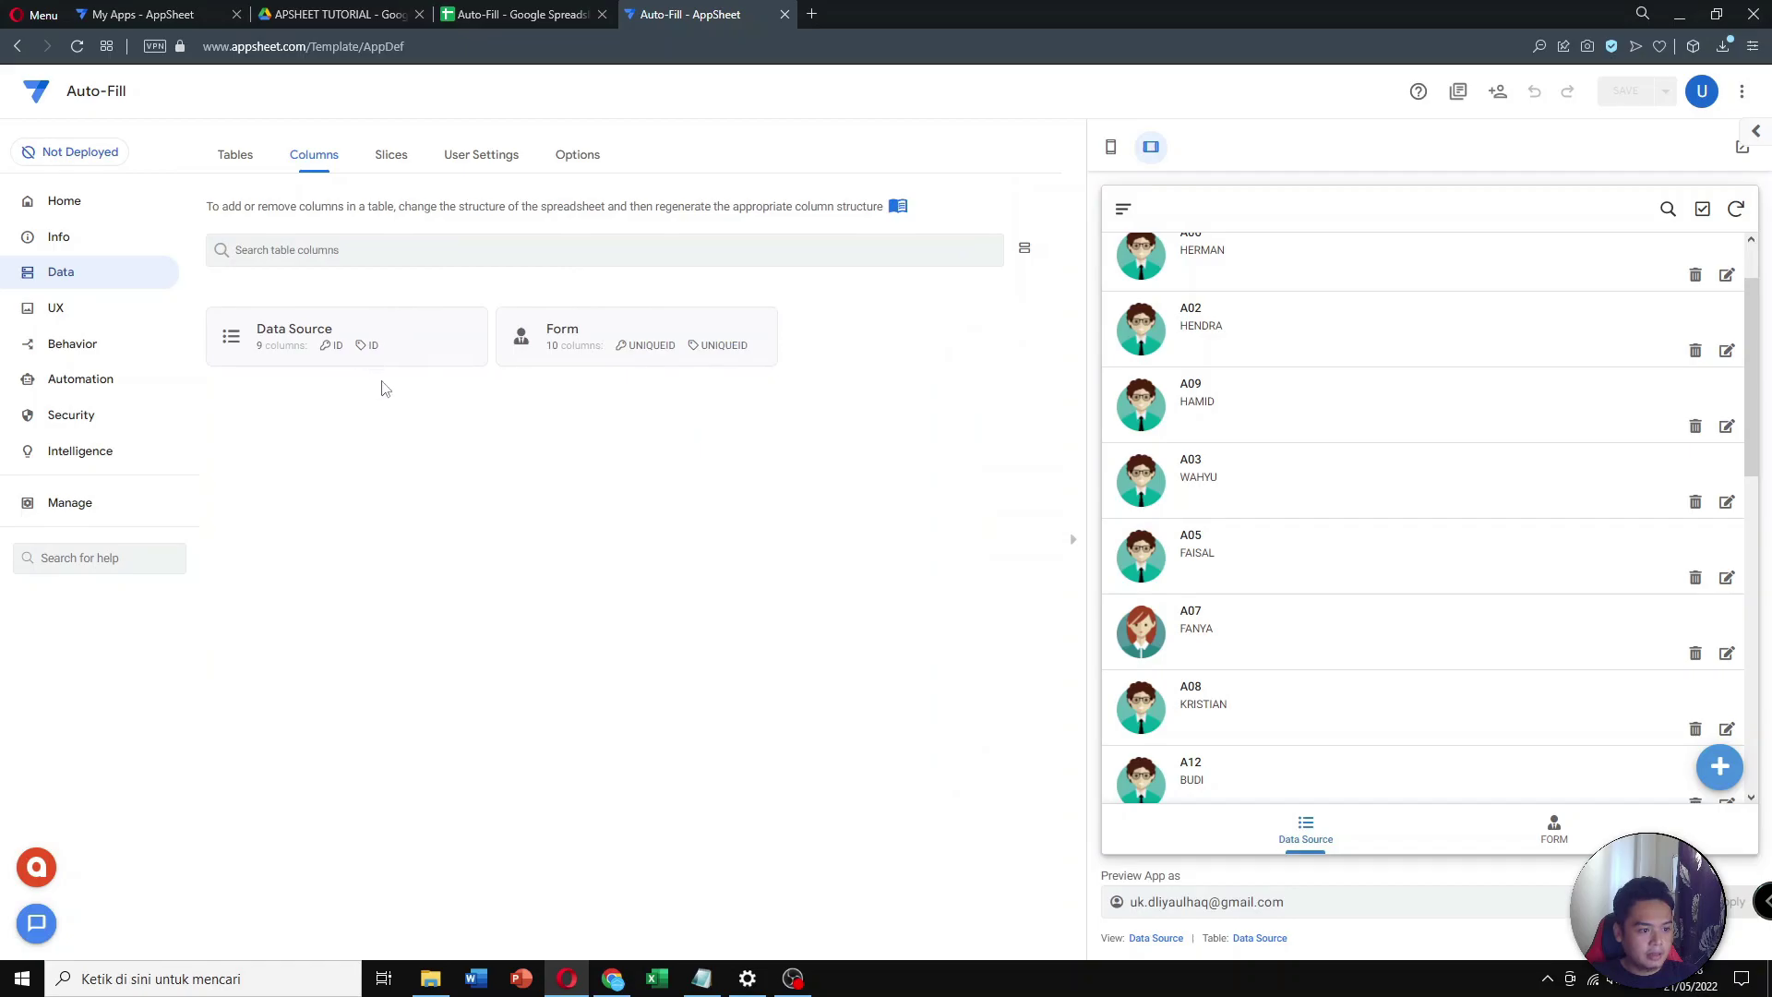
In the Form table's columns, set ID SISWA to type Ref with Data Source as its source table
{"action": "left_click", "coordinate": [626, 327]}
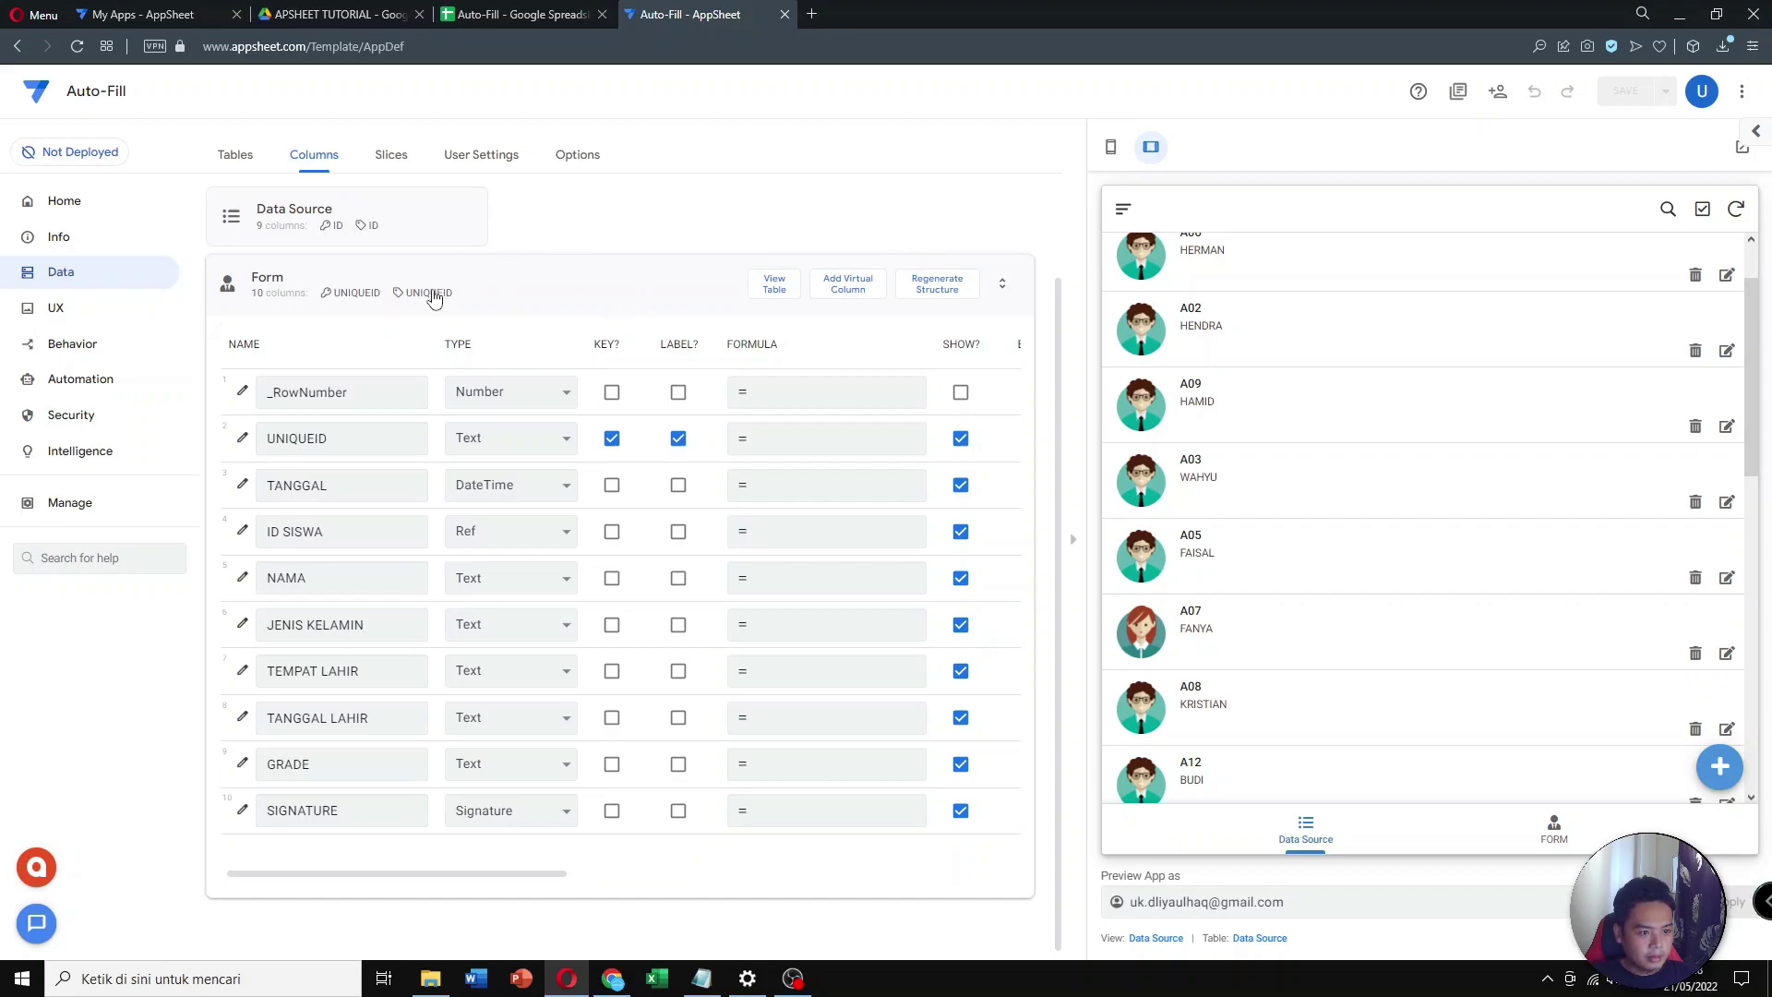
{"action": "left_click", "coordinate": [1110, 147]}
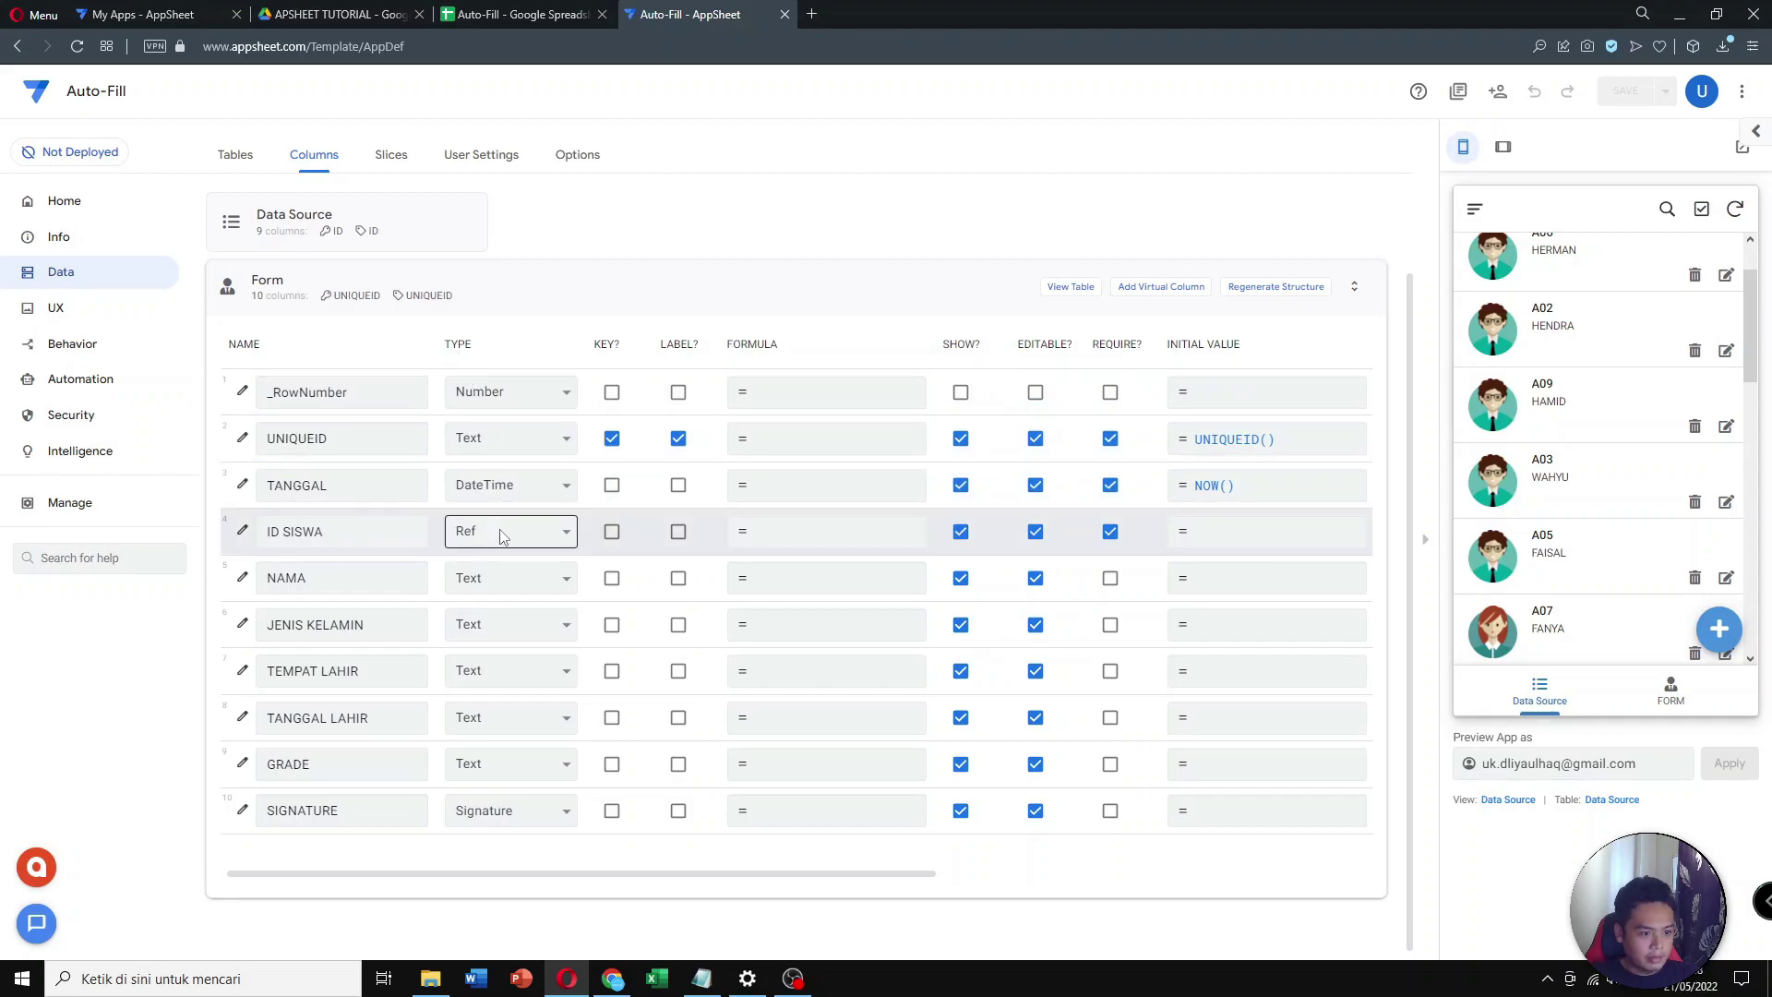
{"action": "left_click", "coordinate": [237, 535]}
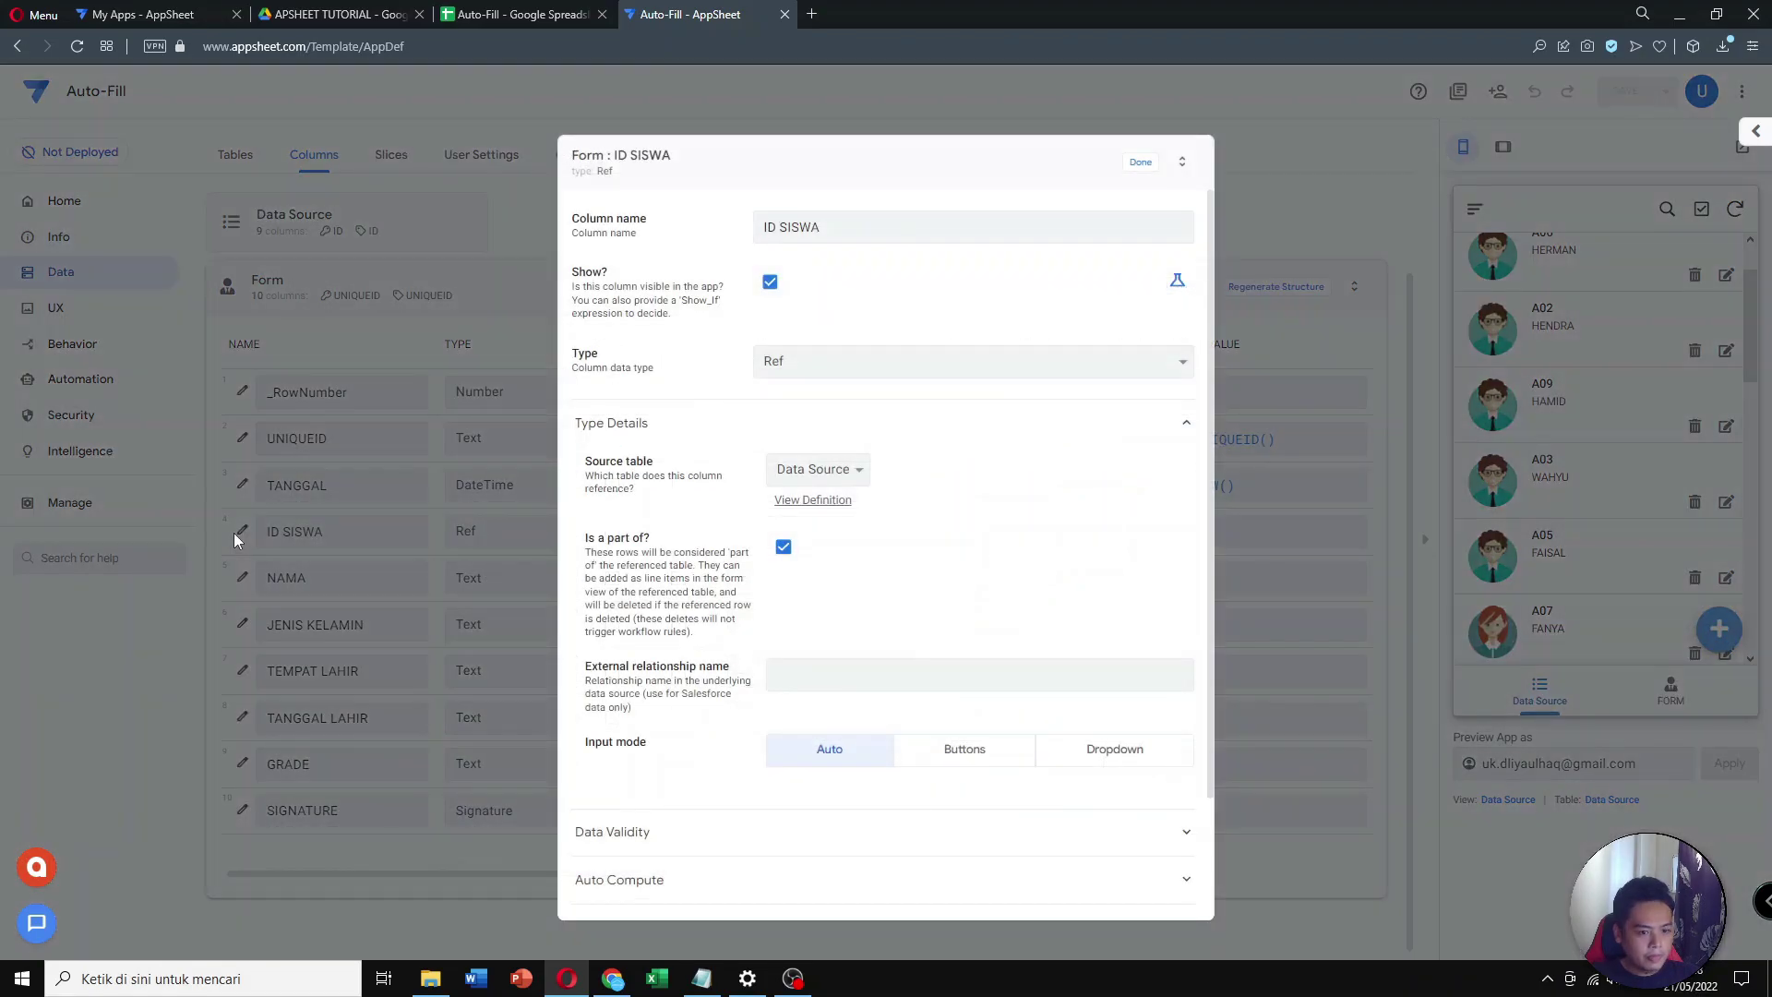
{"action": "left_click", "coordinate": [821, 369]}
{"action": "left_click", "coordinate": [823, 374]}
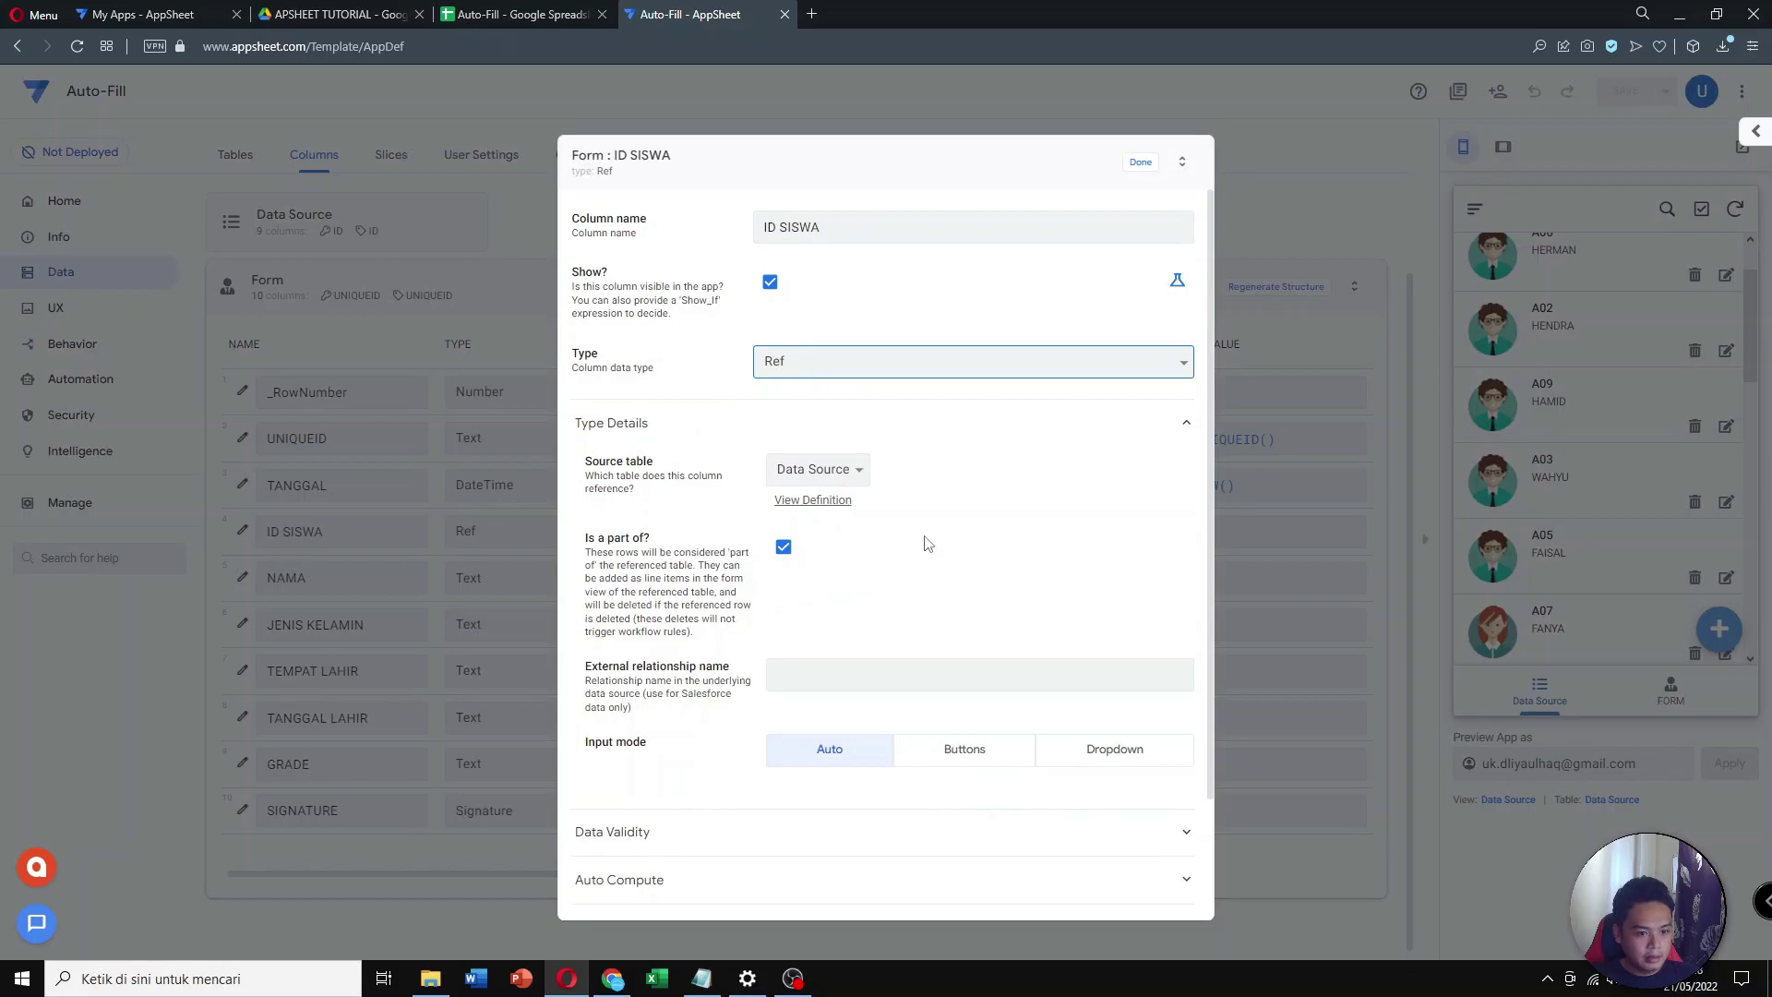
{"action": "left_click", "coordinate": [854, 470]}
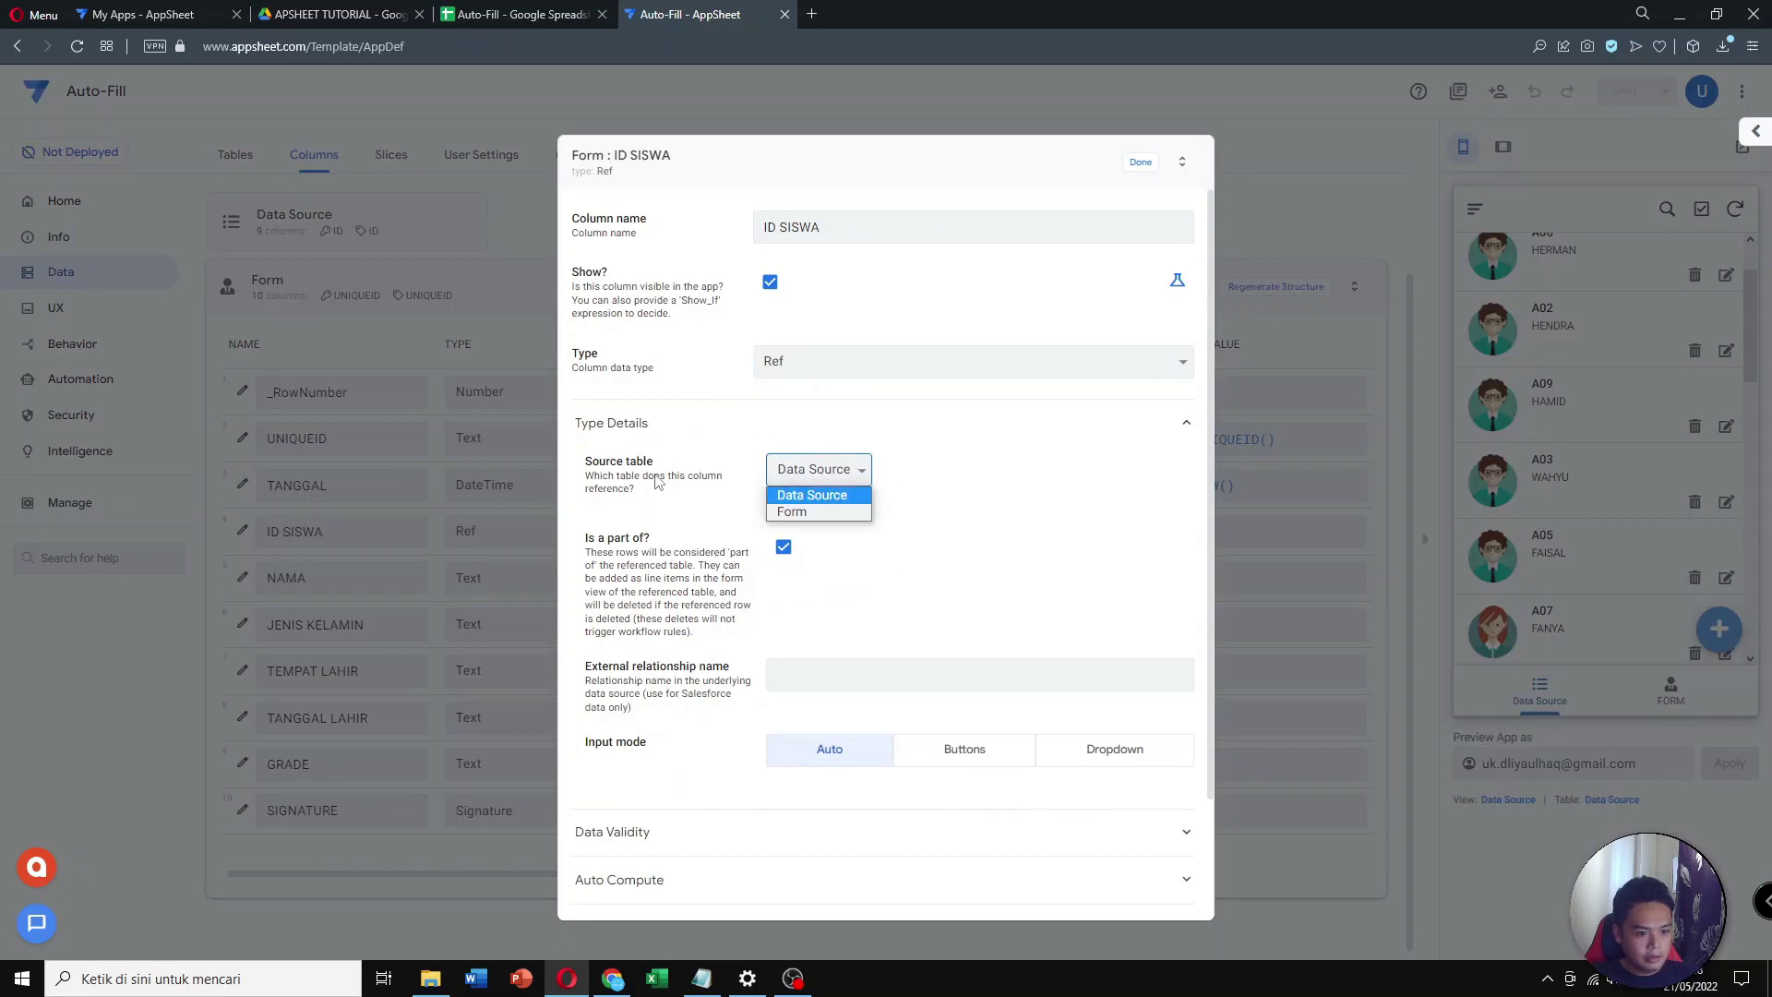
{"action": "left_click", "coordinate": [824, 502]}
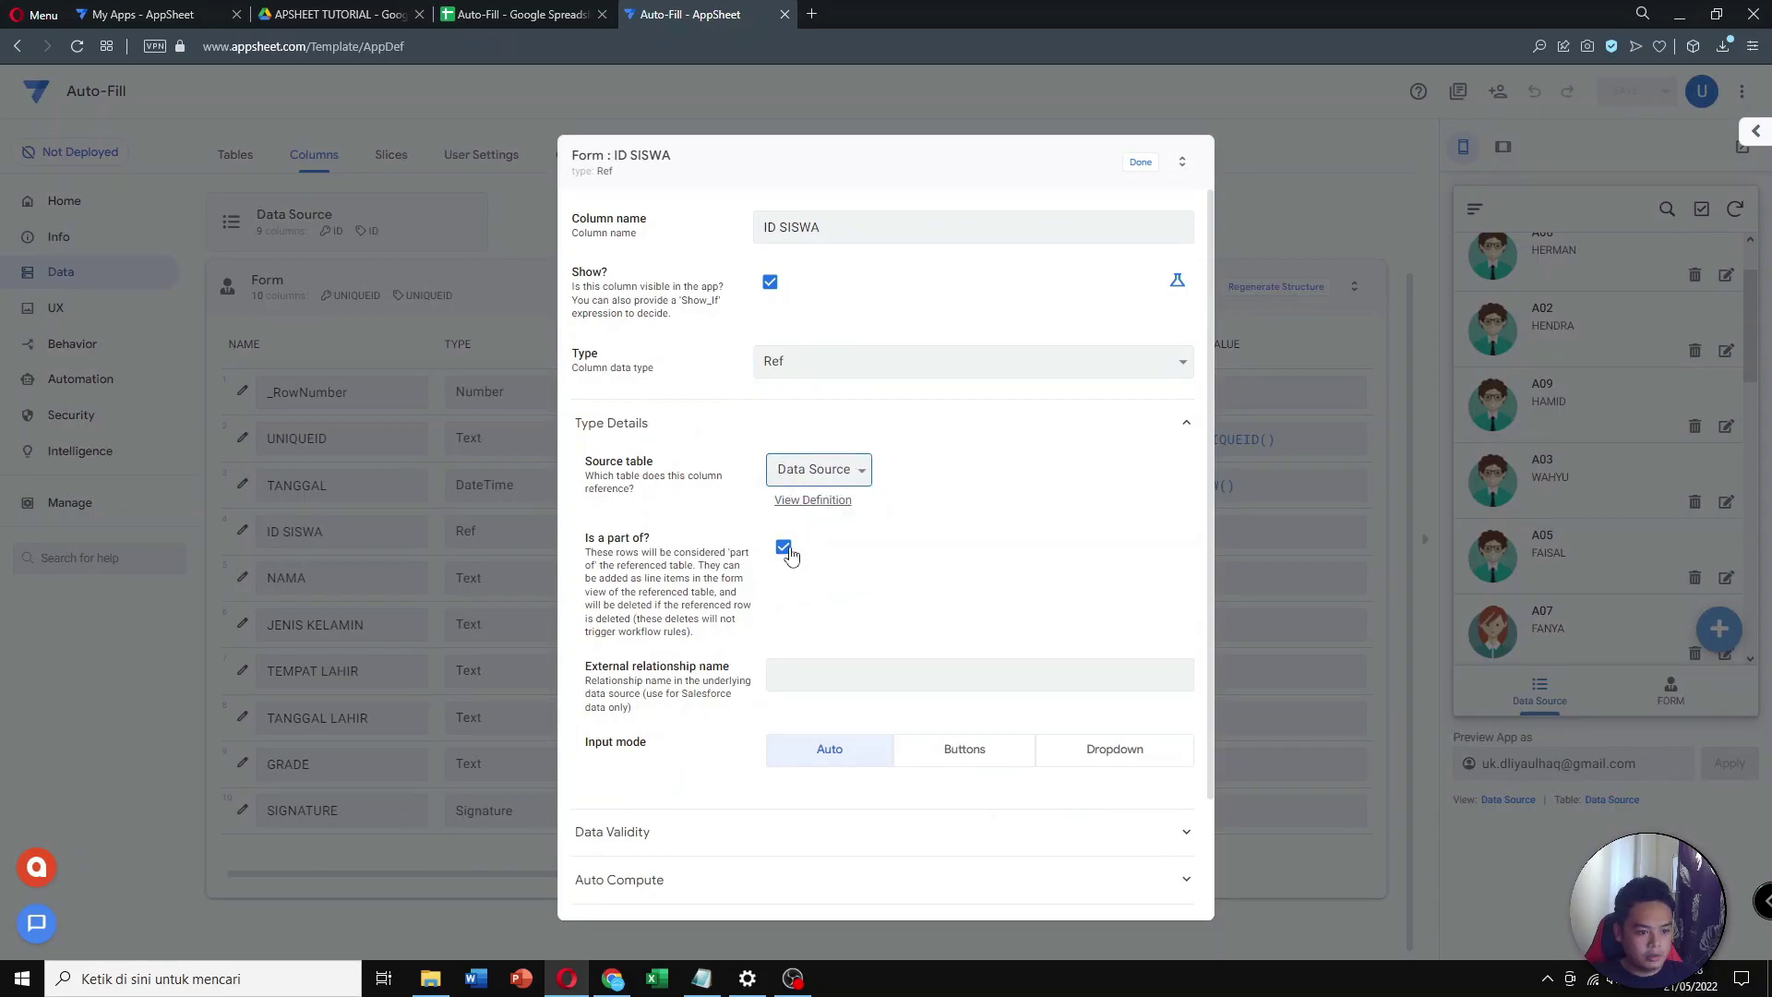
Keep the "Is a part of?" option enabled for the ID SISWA column and save the app
{"action": "left_click_drag", "start_coordinate": [581, 538], "coordinate": [674, 543]}
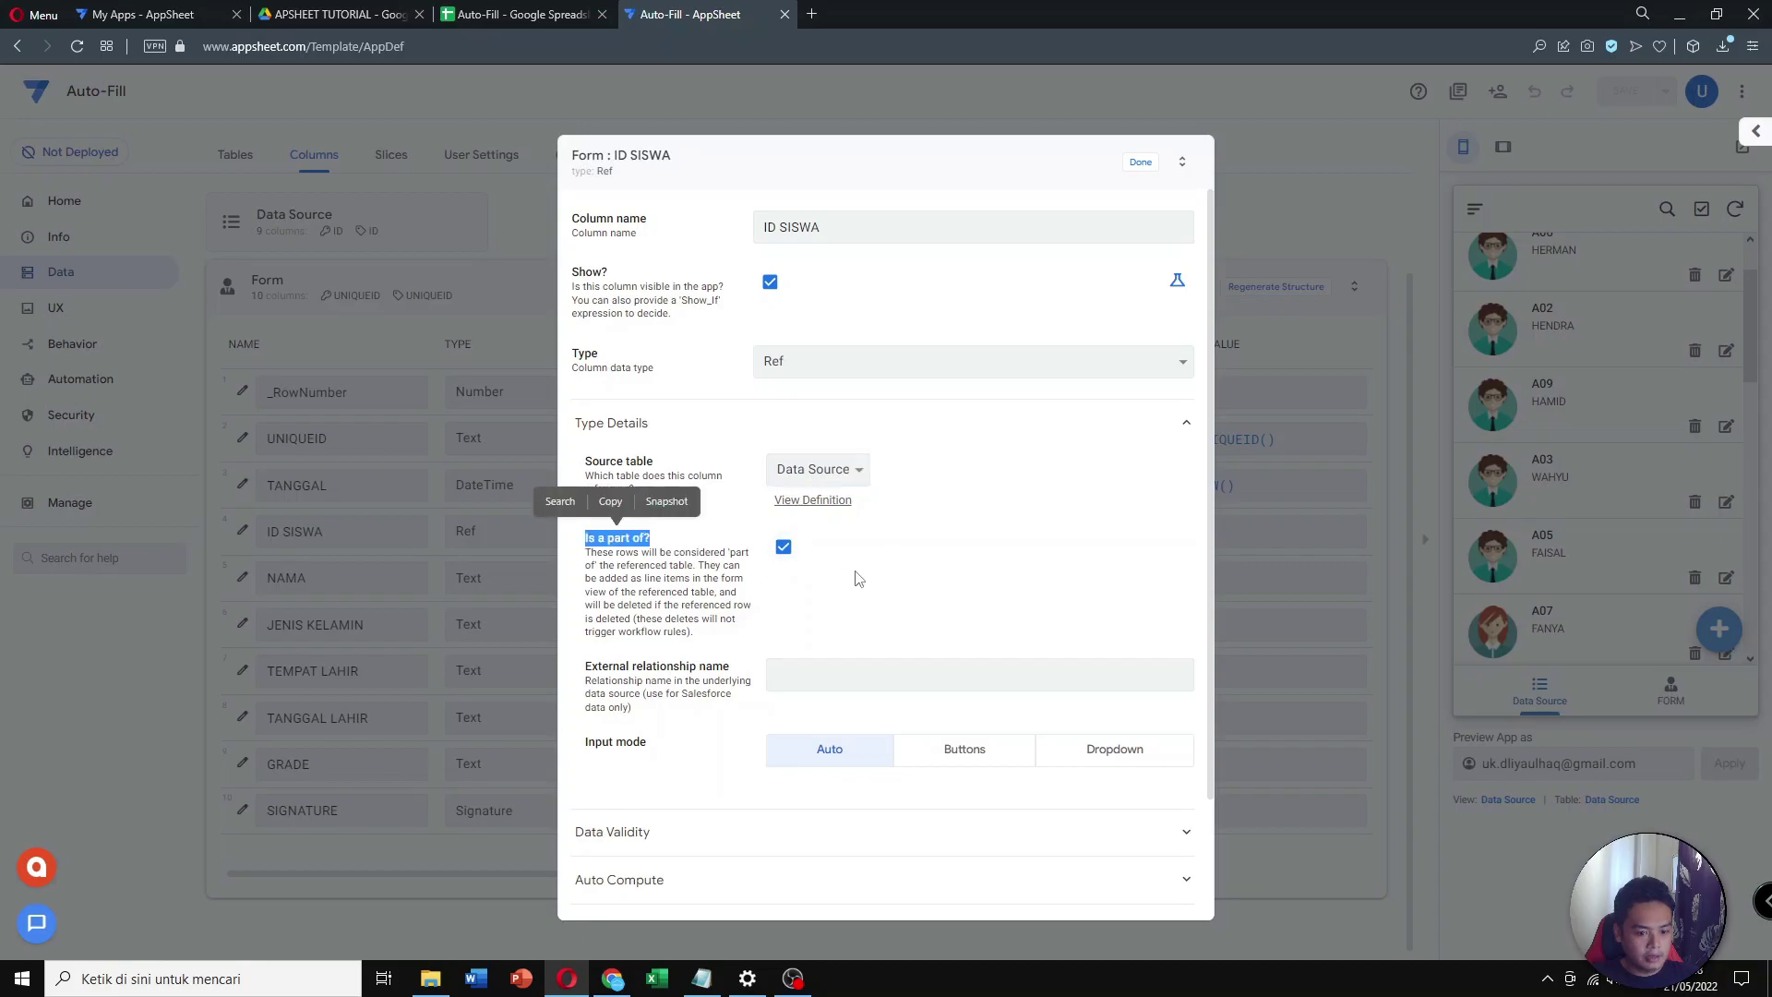
{"action": "left_click", "coordinate": [783, 550]}
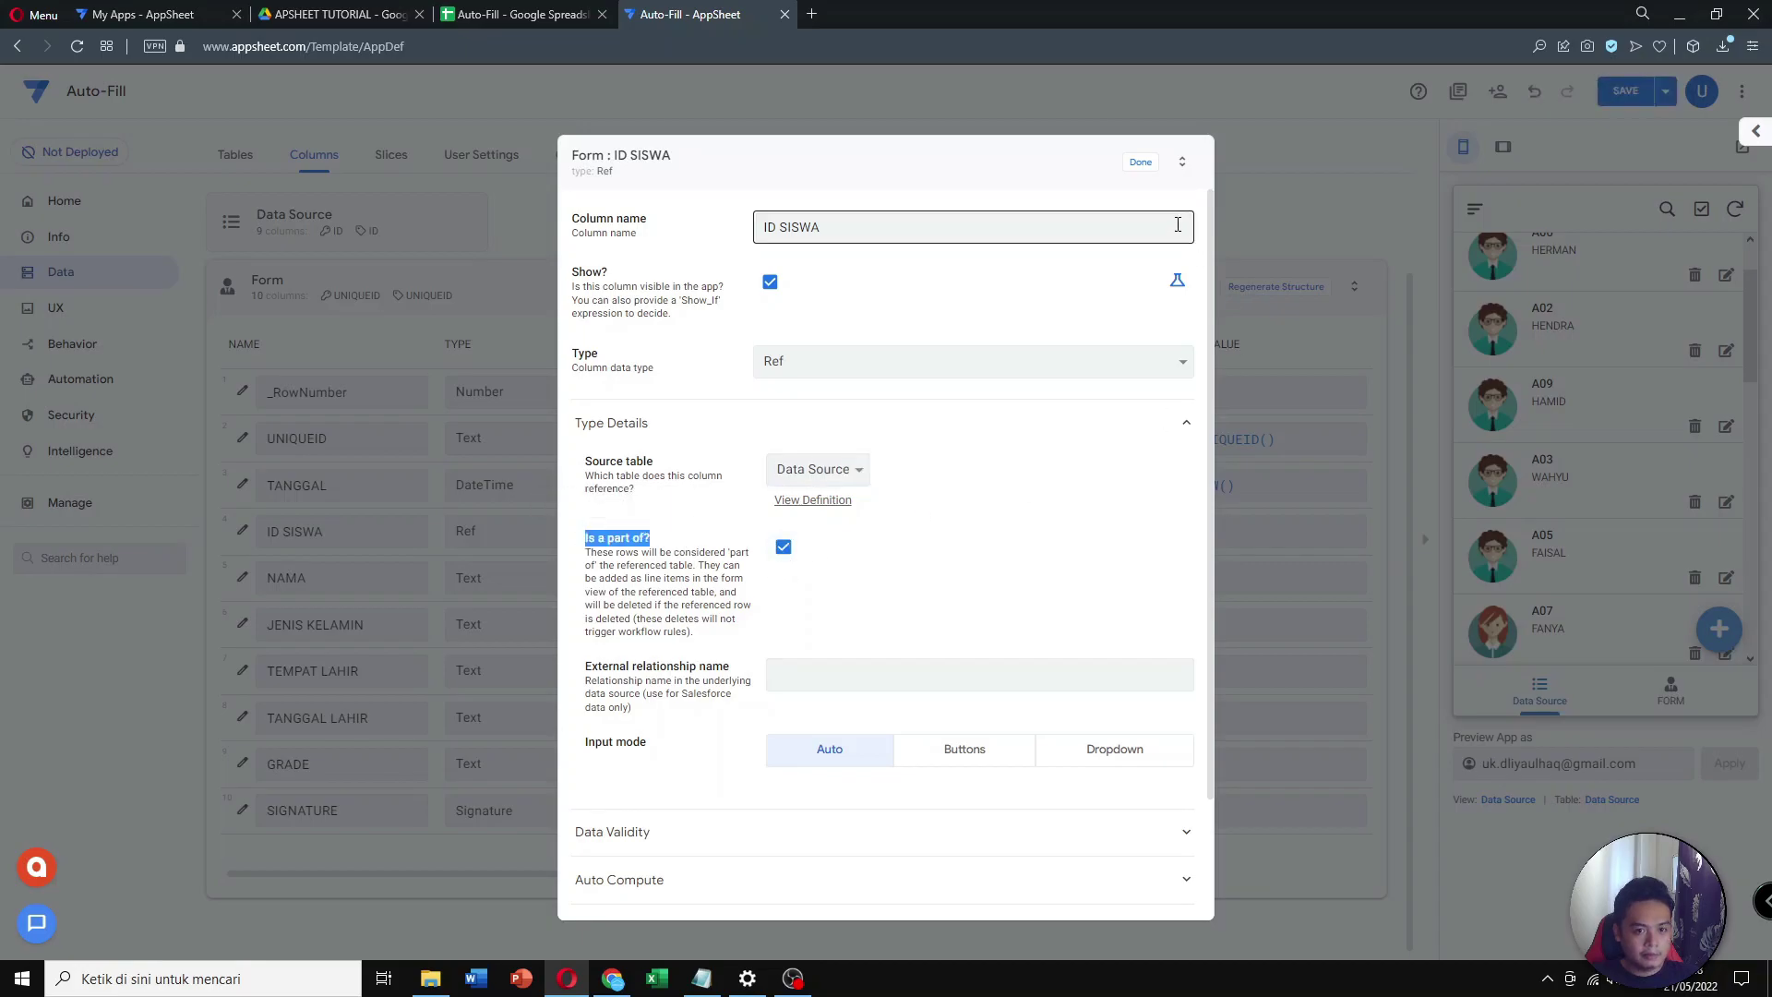
{"action": "left_click", "coordinate": [1144, 164]}
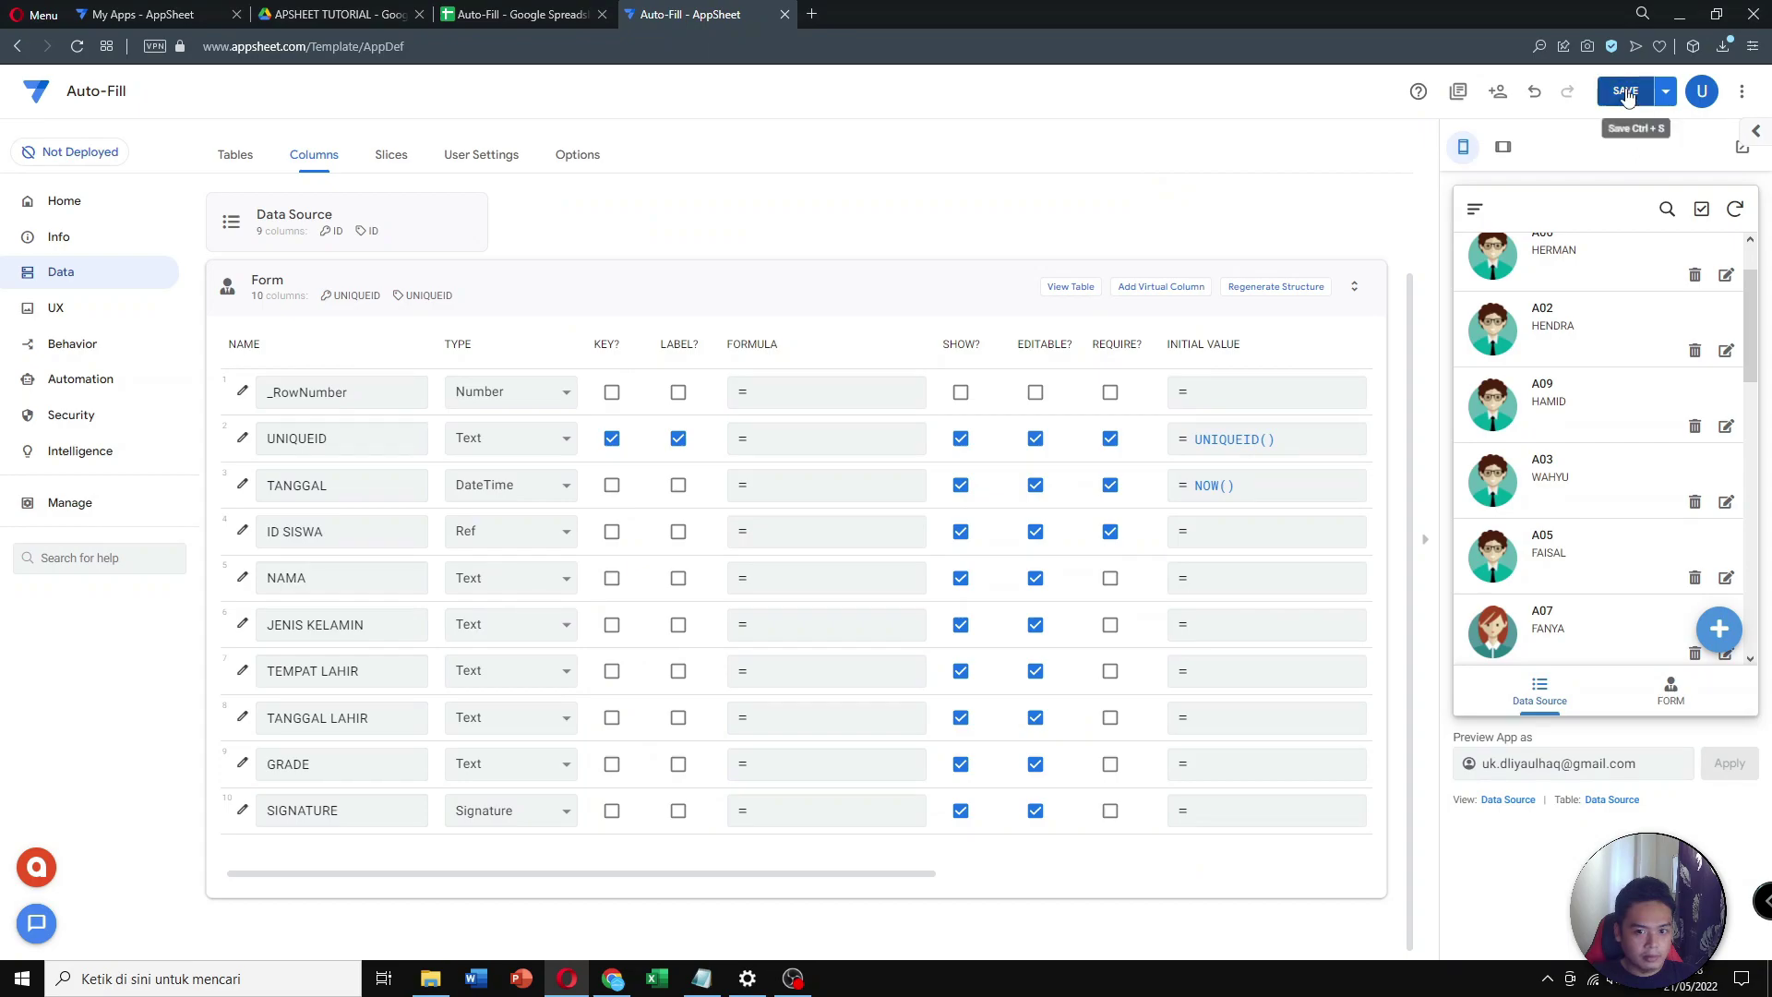
{"action": "left_click", "coordinate": [293, 440]}
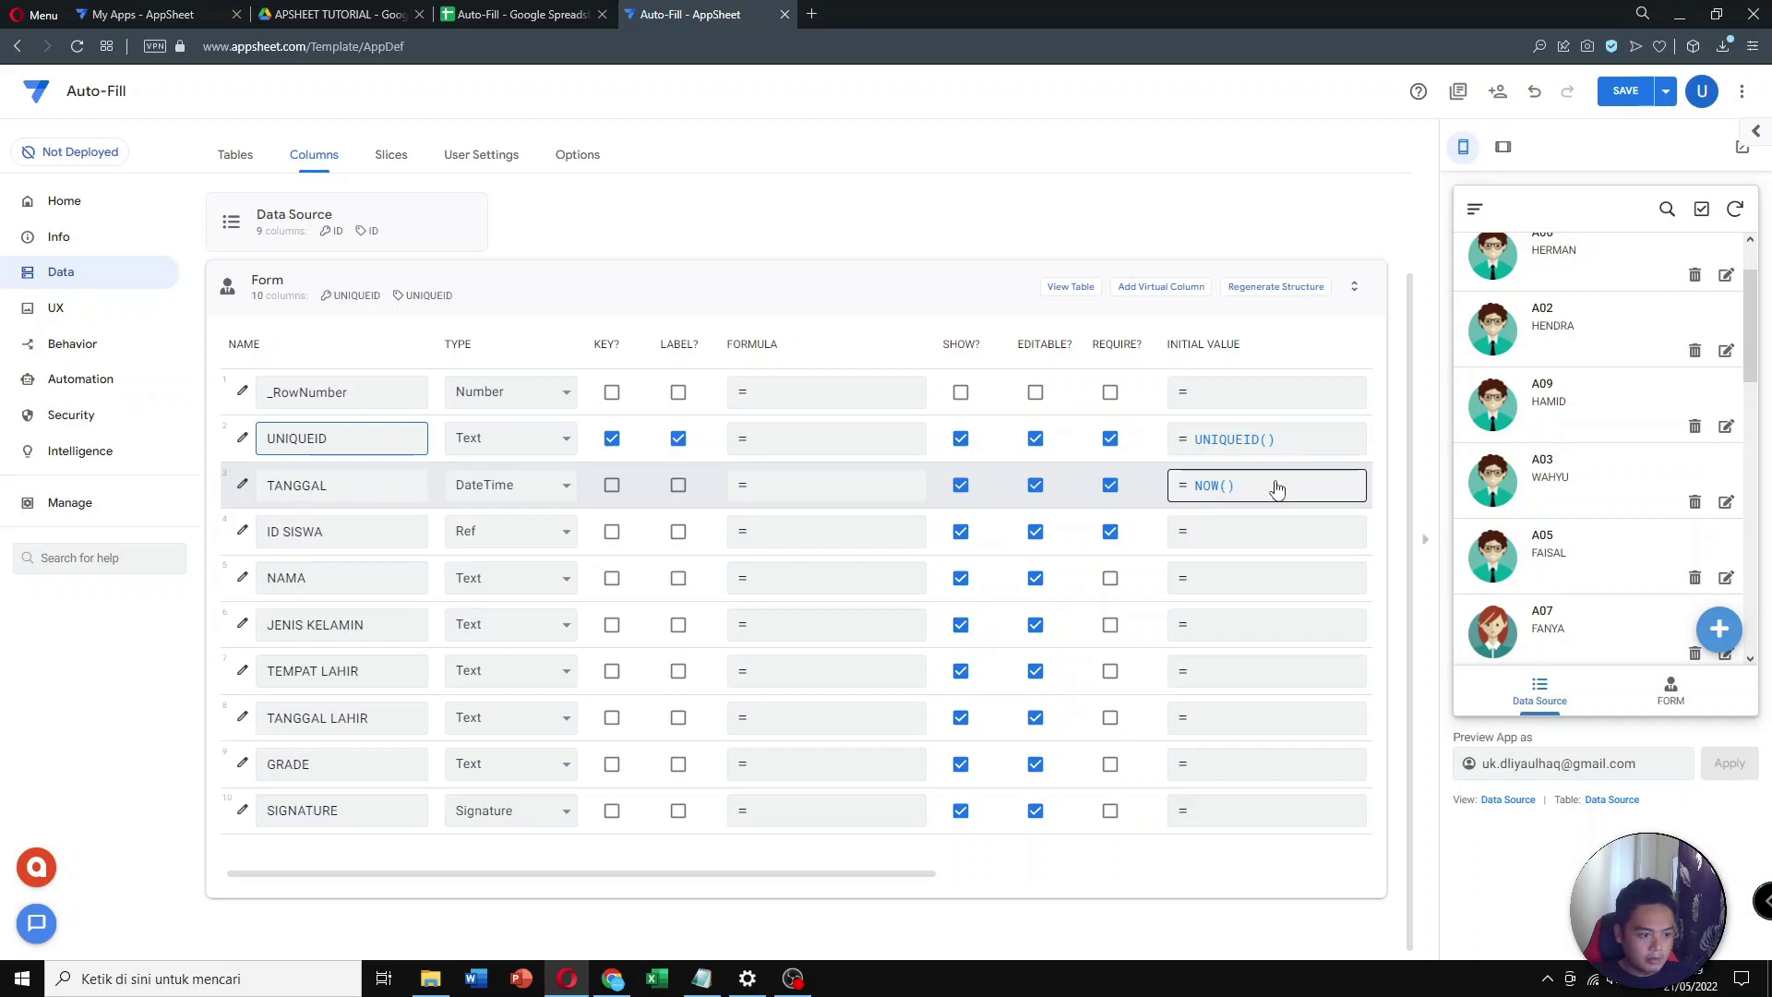
{"action": "left_click", "coordinate": [1629, 92]}
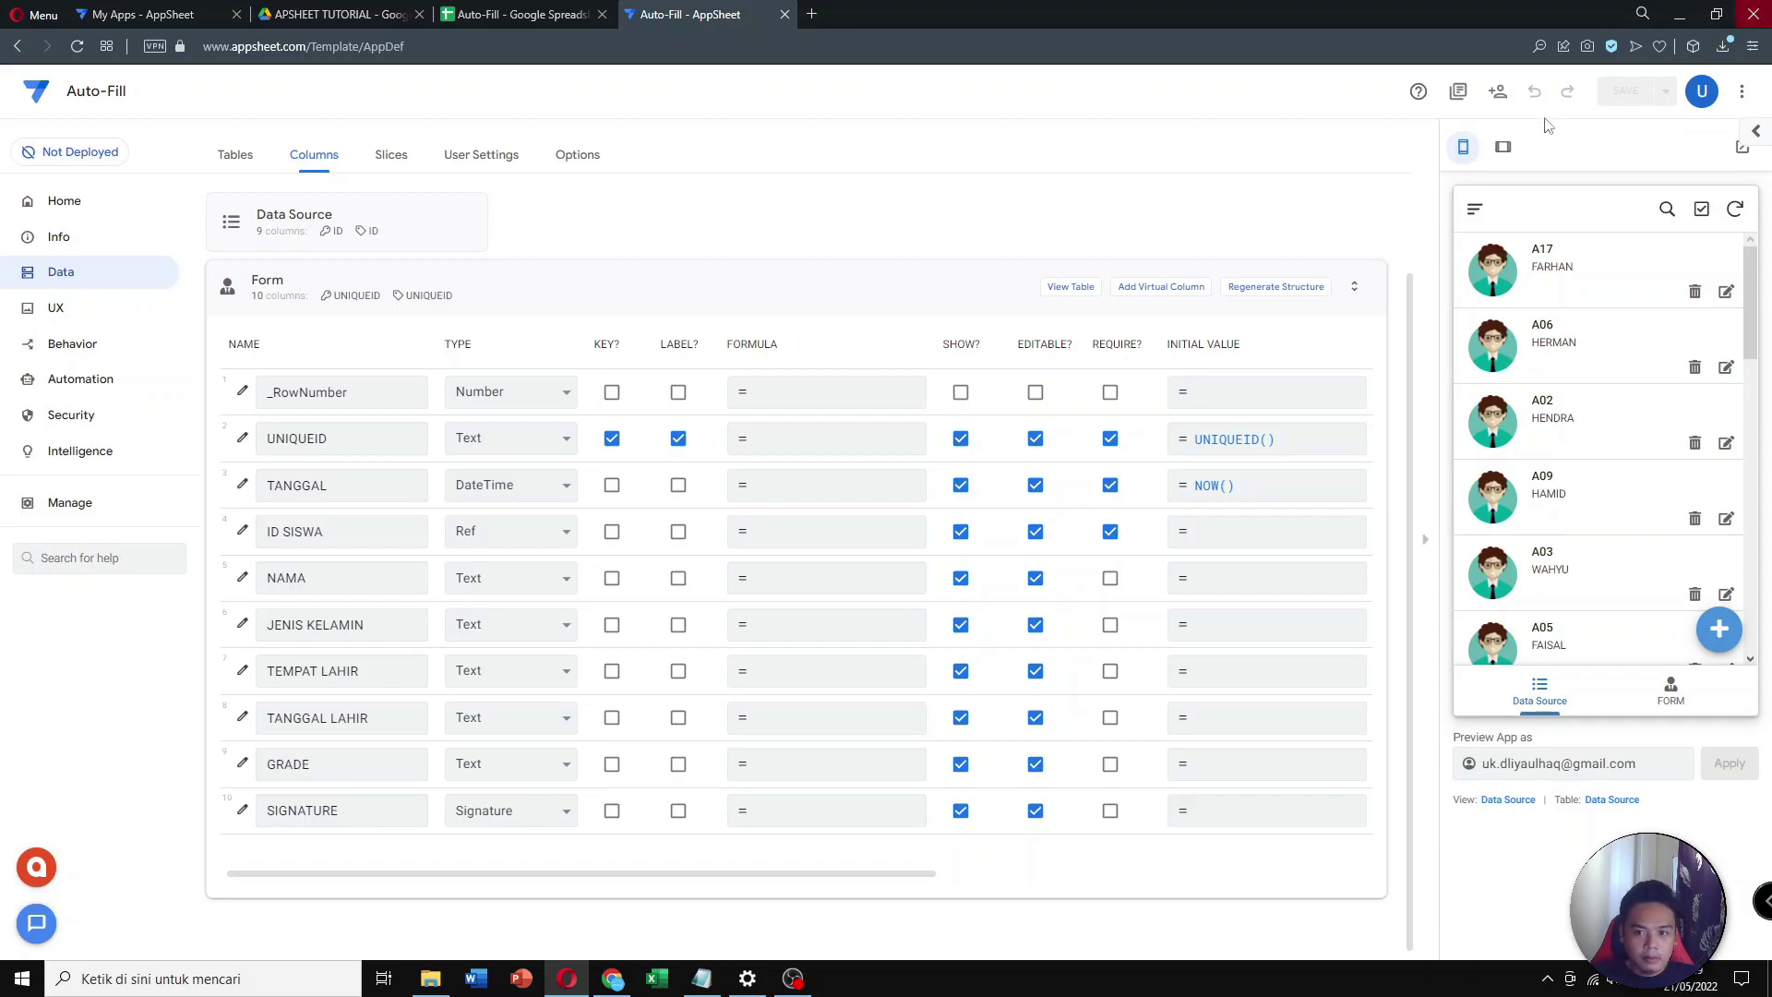
In the tablet preview, start a new FORM record and choose A01 as the ID SISWA
{"action": "left_click", "coordinate": [1504, 148]}
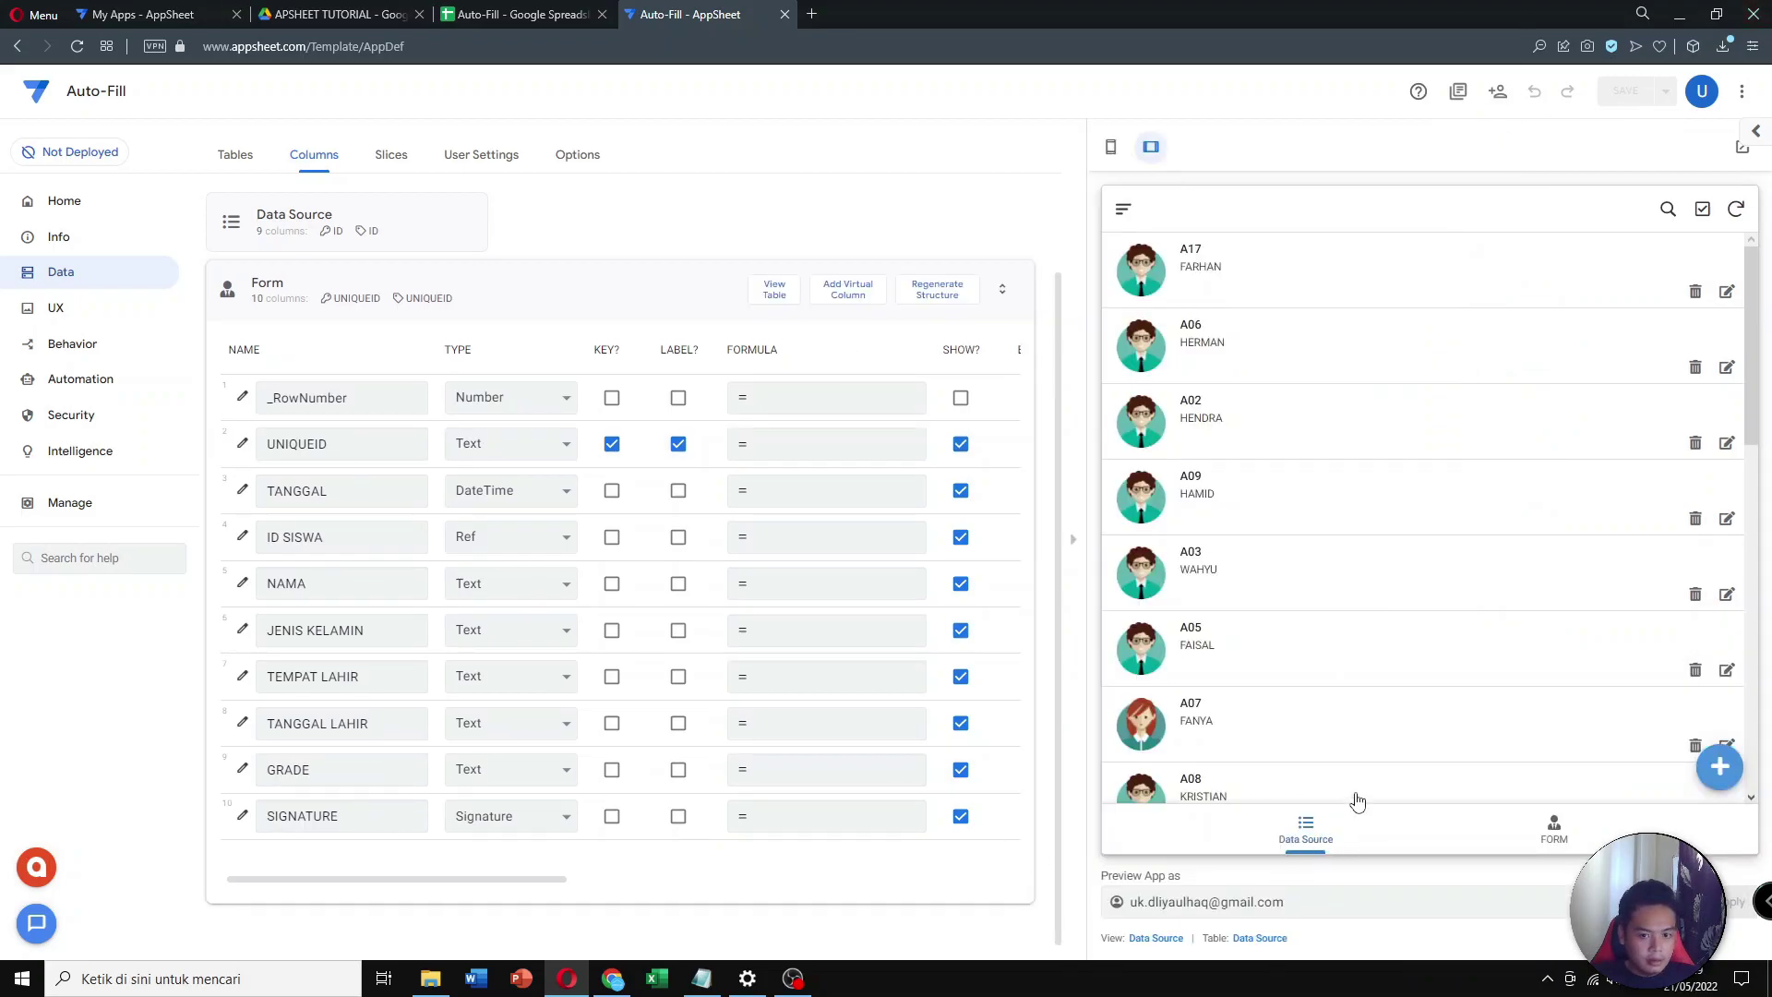
{"action": "scroll", "coordinate": [1282, 455], "scroll_direction": "down", "scroll_amount": 1}
{"action": "scroll", "coordinate": [1292, 450], "scroll_direction": "up", "scroll_amount": 1}
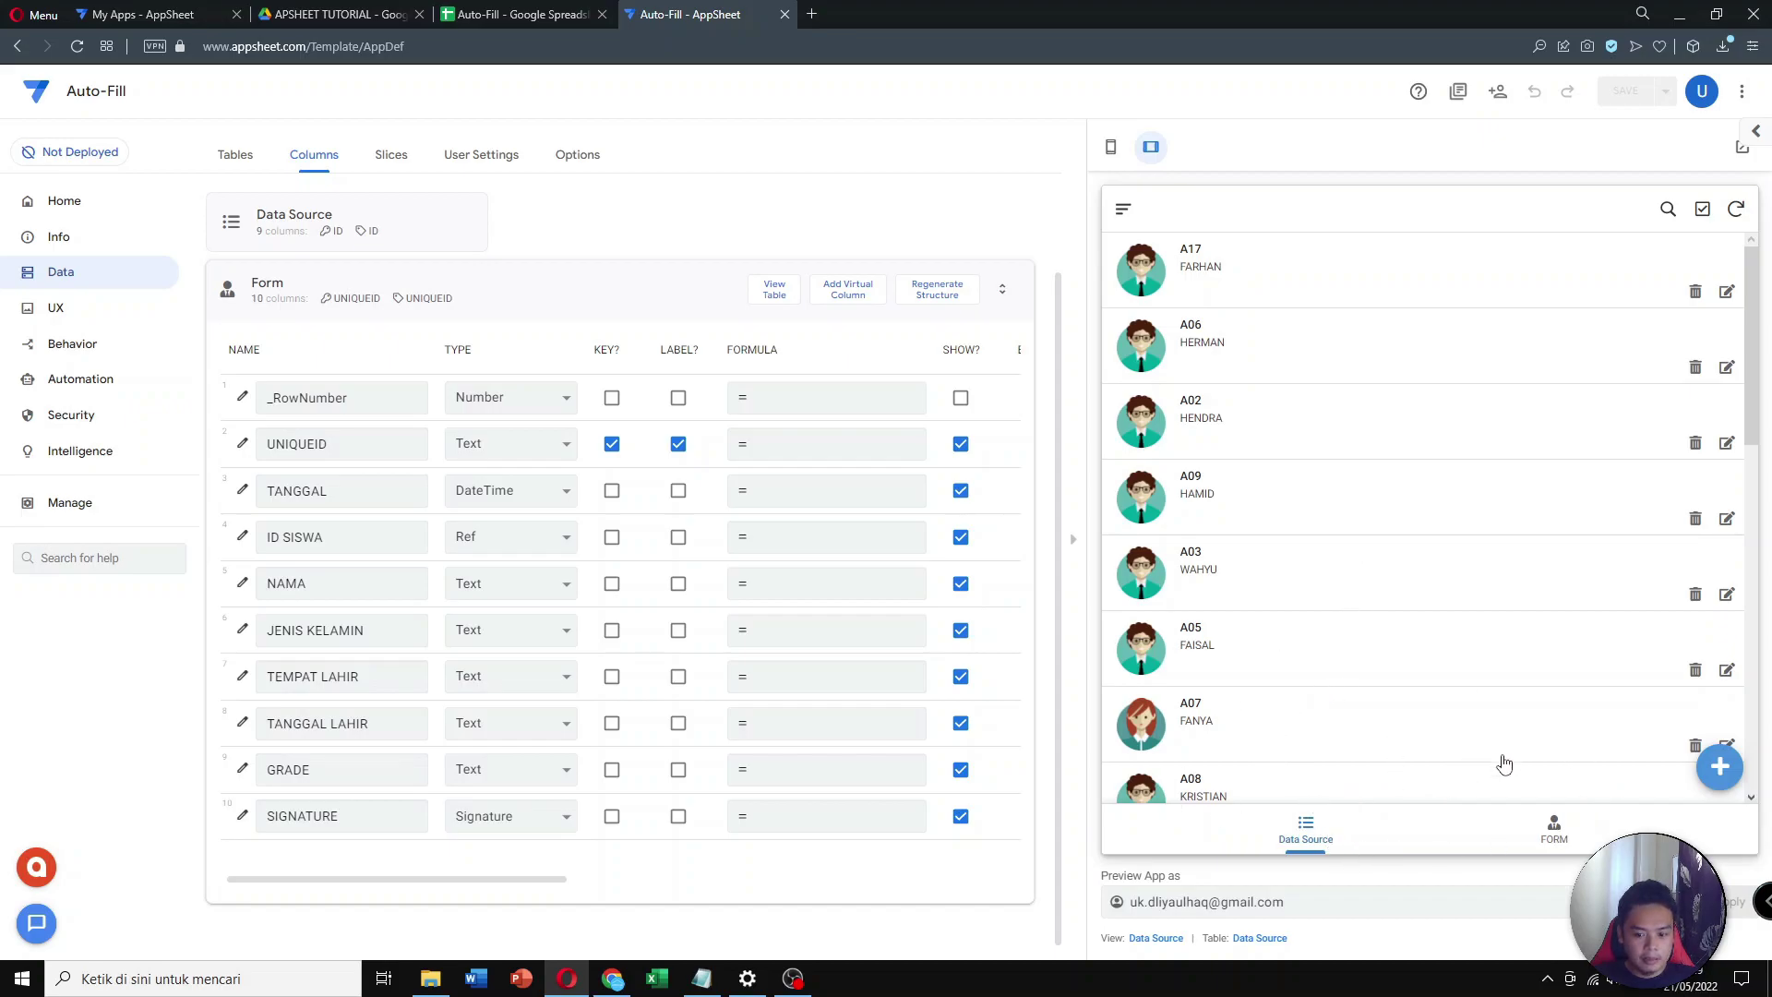
{"action": "left_click", "coordinate": [1556, 835]}
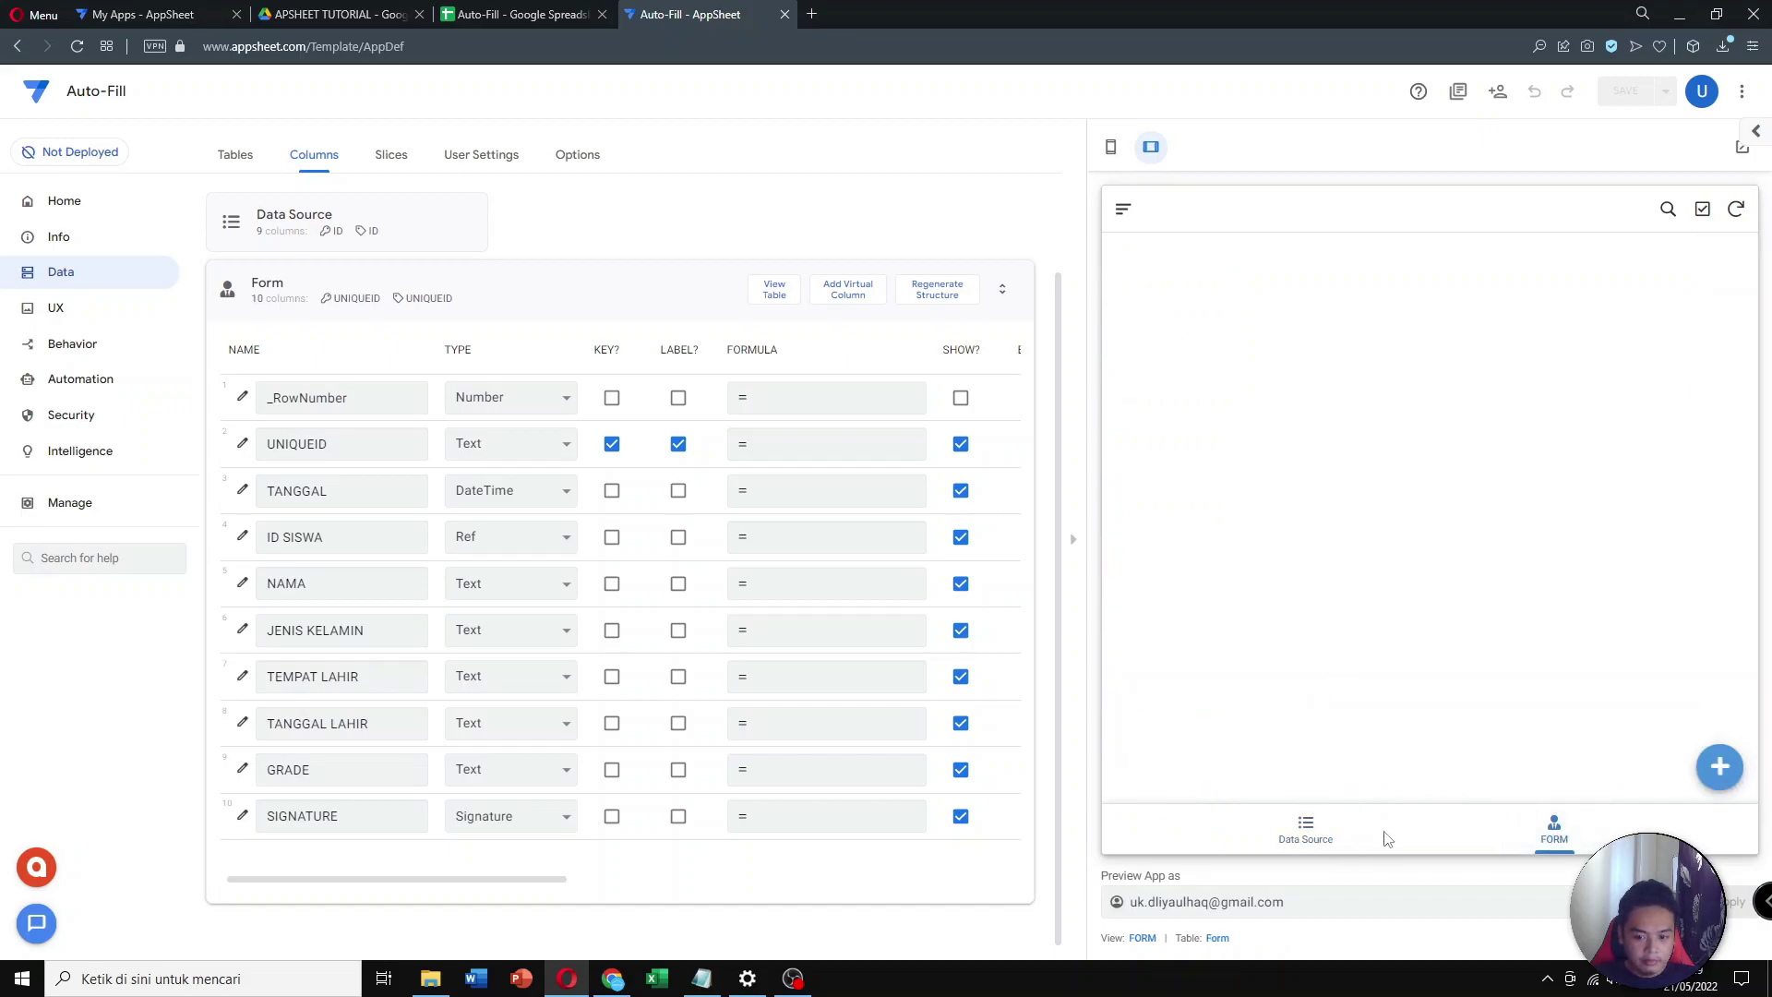
{"action": "left_click", "coordinate": [1739, 775]}
{"action": "left_click", "coordinate": [1413, 498]}
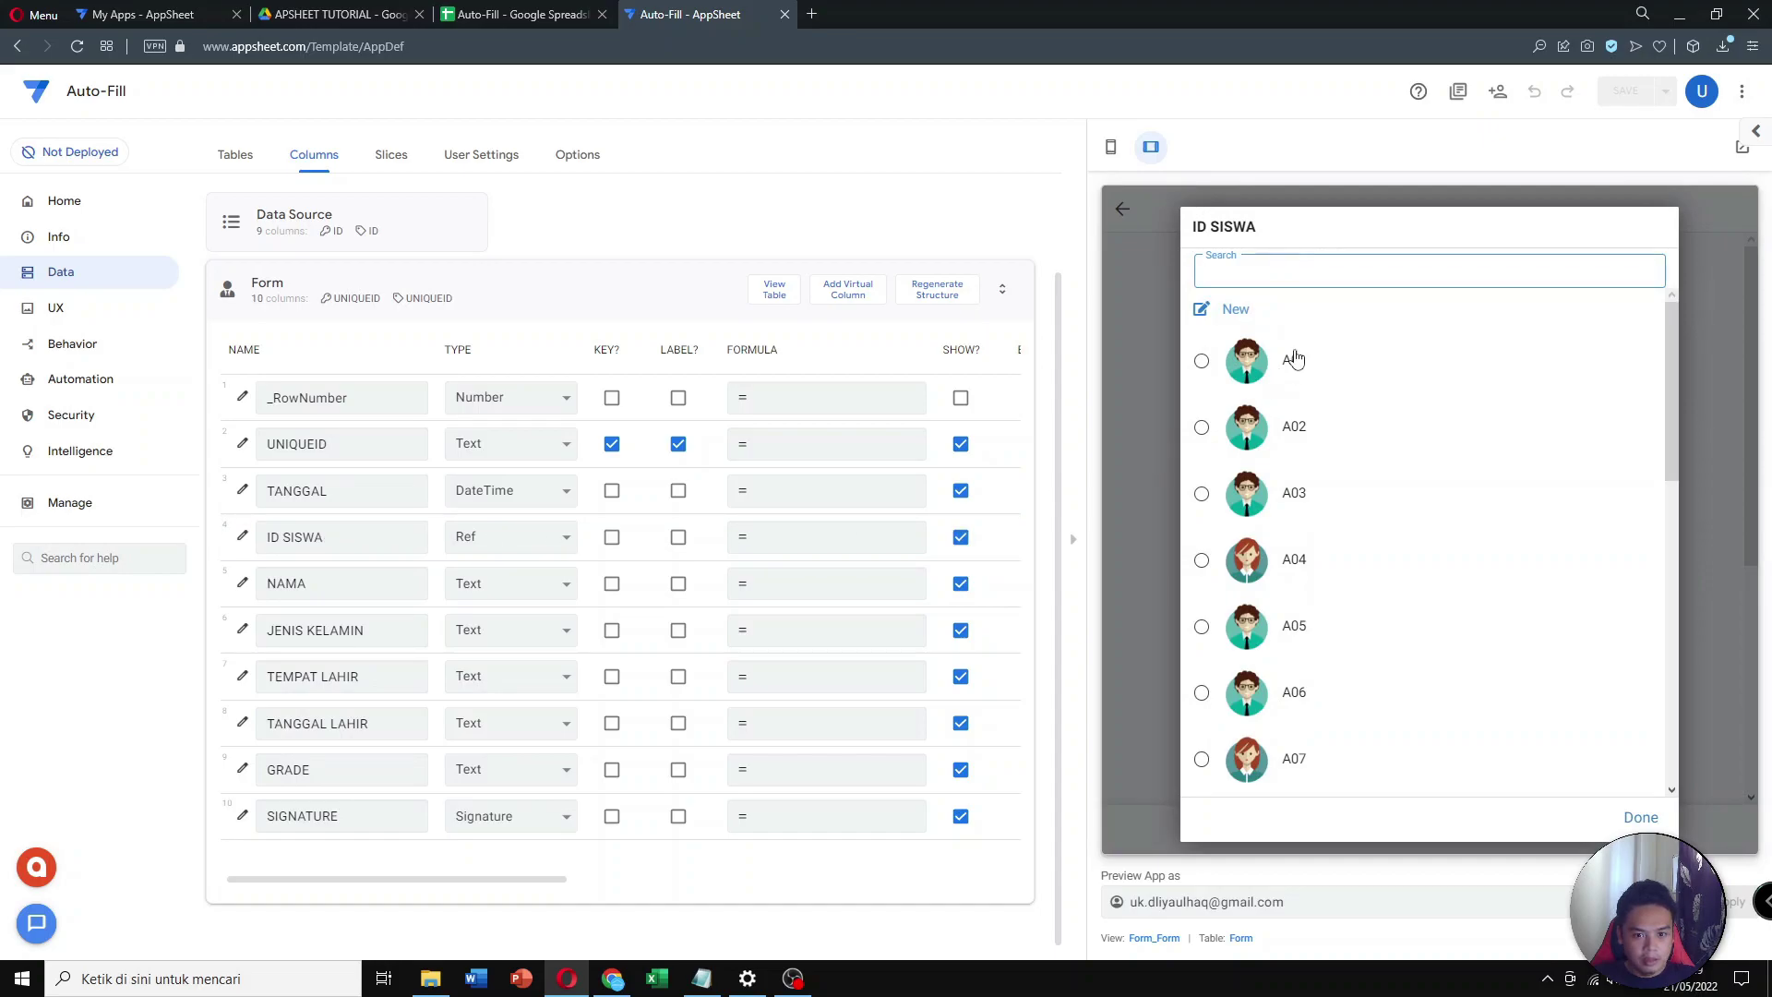
{"action": "left_click", "coordinate": [1329, 380]}
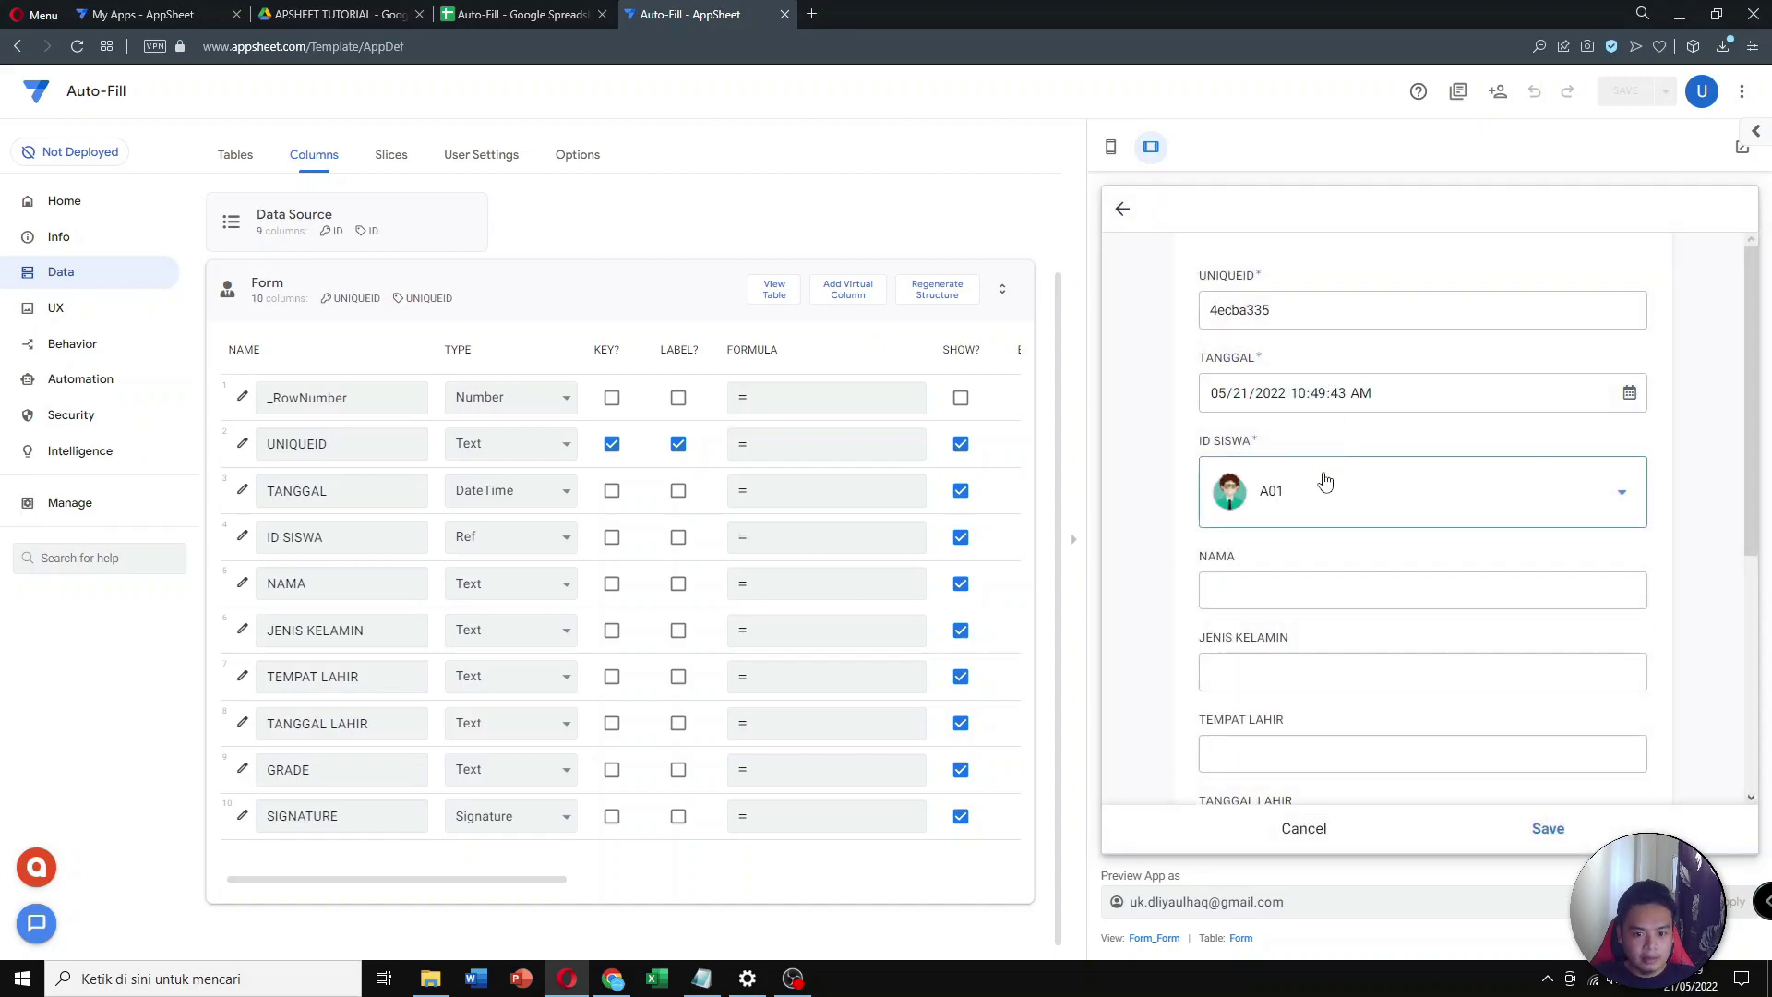
Check the student detail fields below ID SISWA and change the form's selected student ID to A03
{"action": "scroll", "coordinate": [1325, 480], "scroll_direction": "down", "scroll_amount": 1}
{"action": "left_click", "coordinate": [1344, 490]}
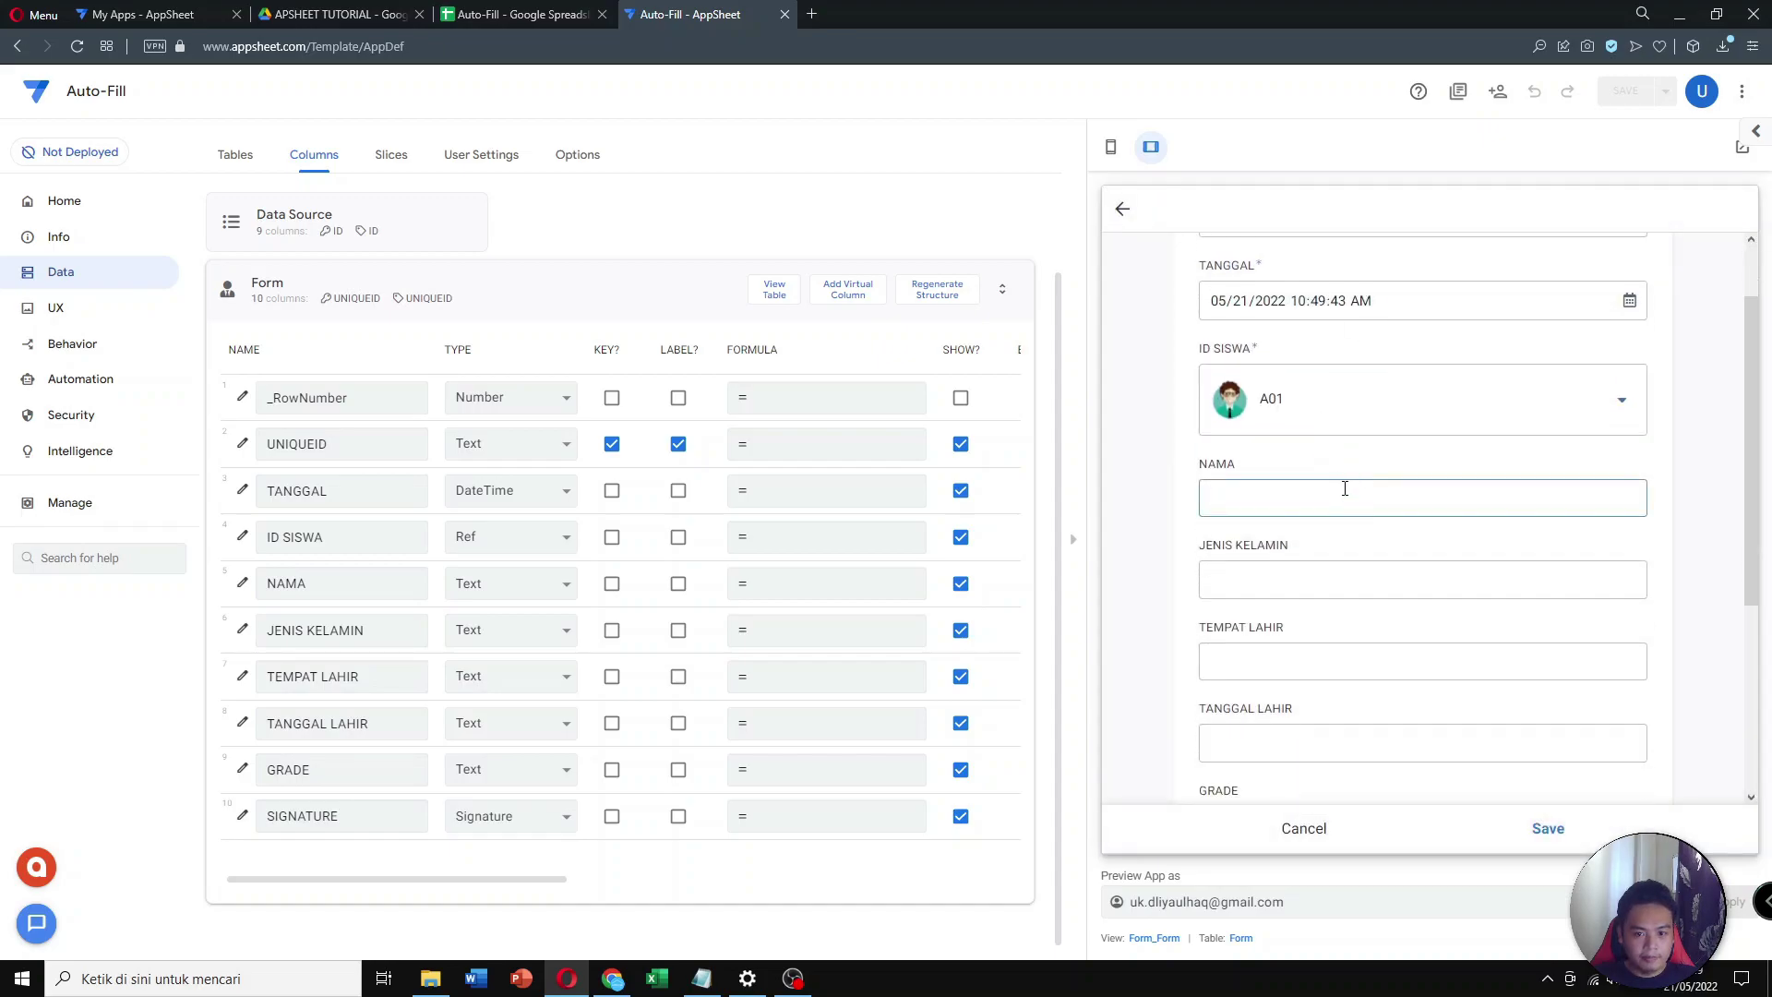
{"action": "left_click", "coordinate": [1362, 404]}
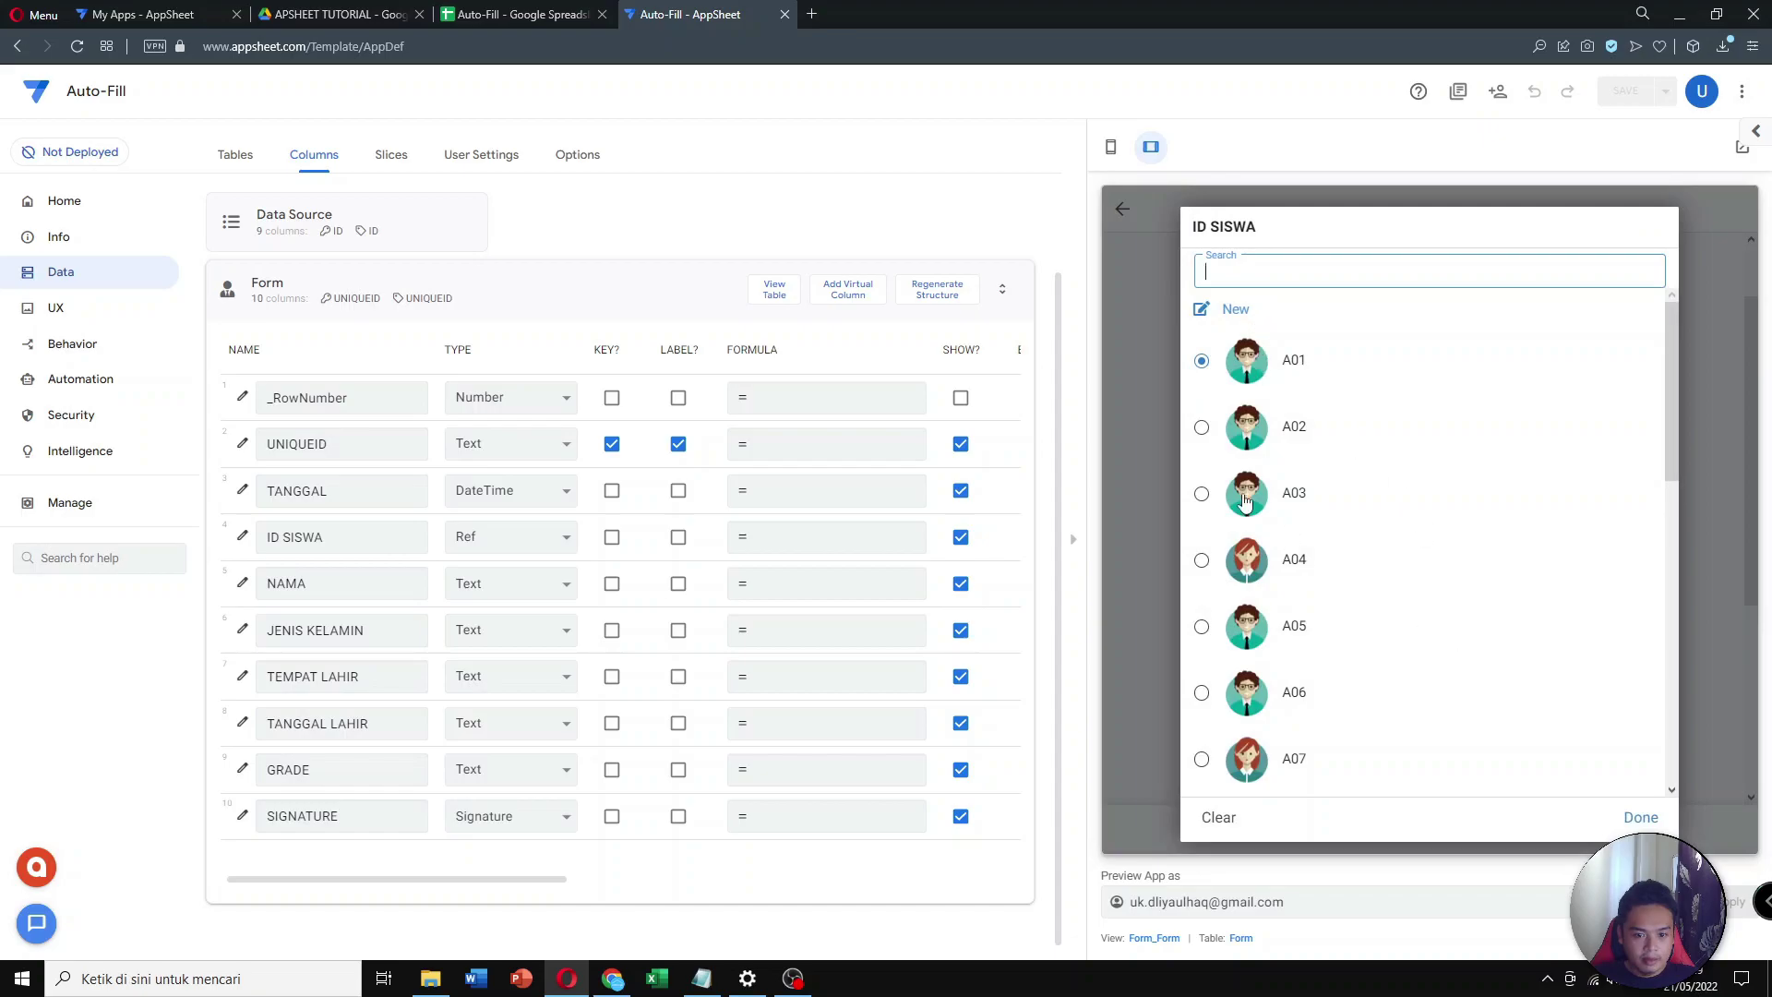
{"action": "left_click", "coordinate": [1295, 494]}
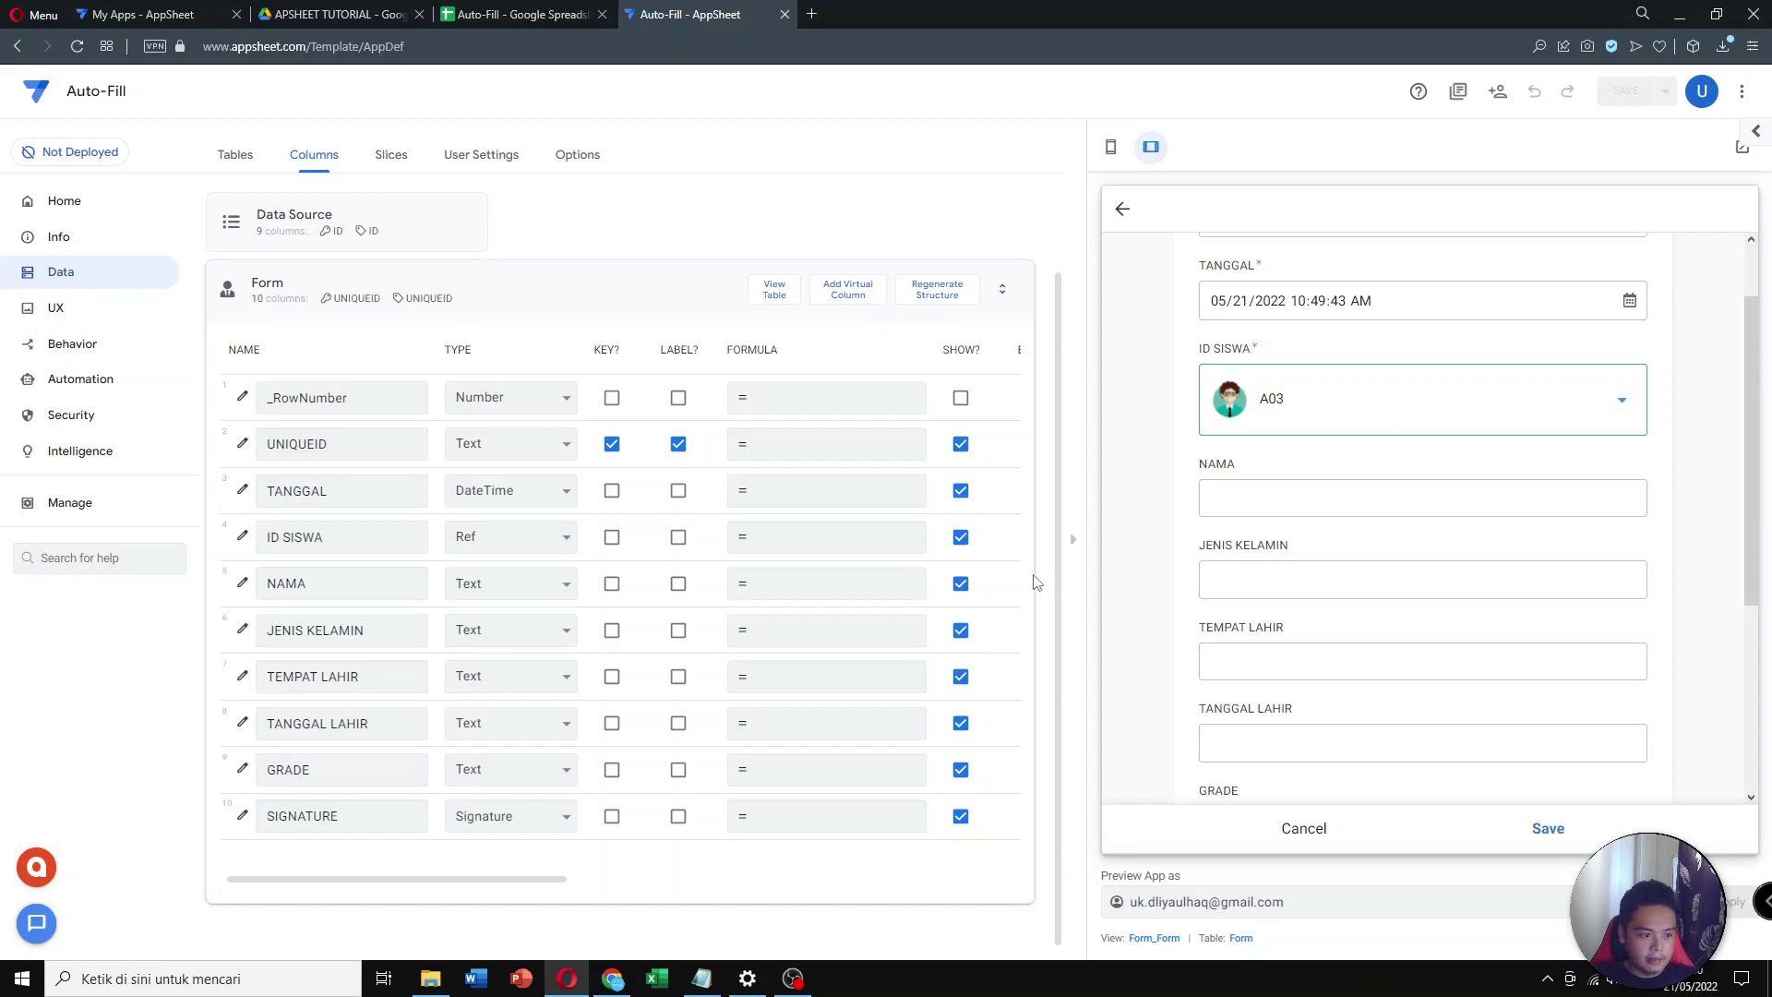
Set the app formula of the Form table's NAMA column to [ID SISWA].[NM]
{"action": "left_click", "coordinate": [885, 601]}
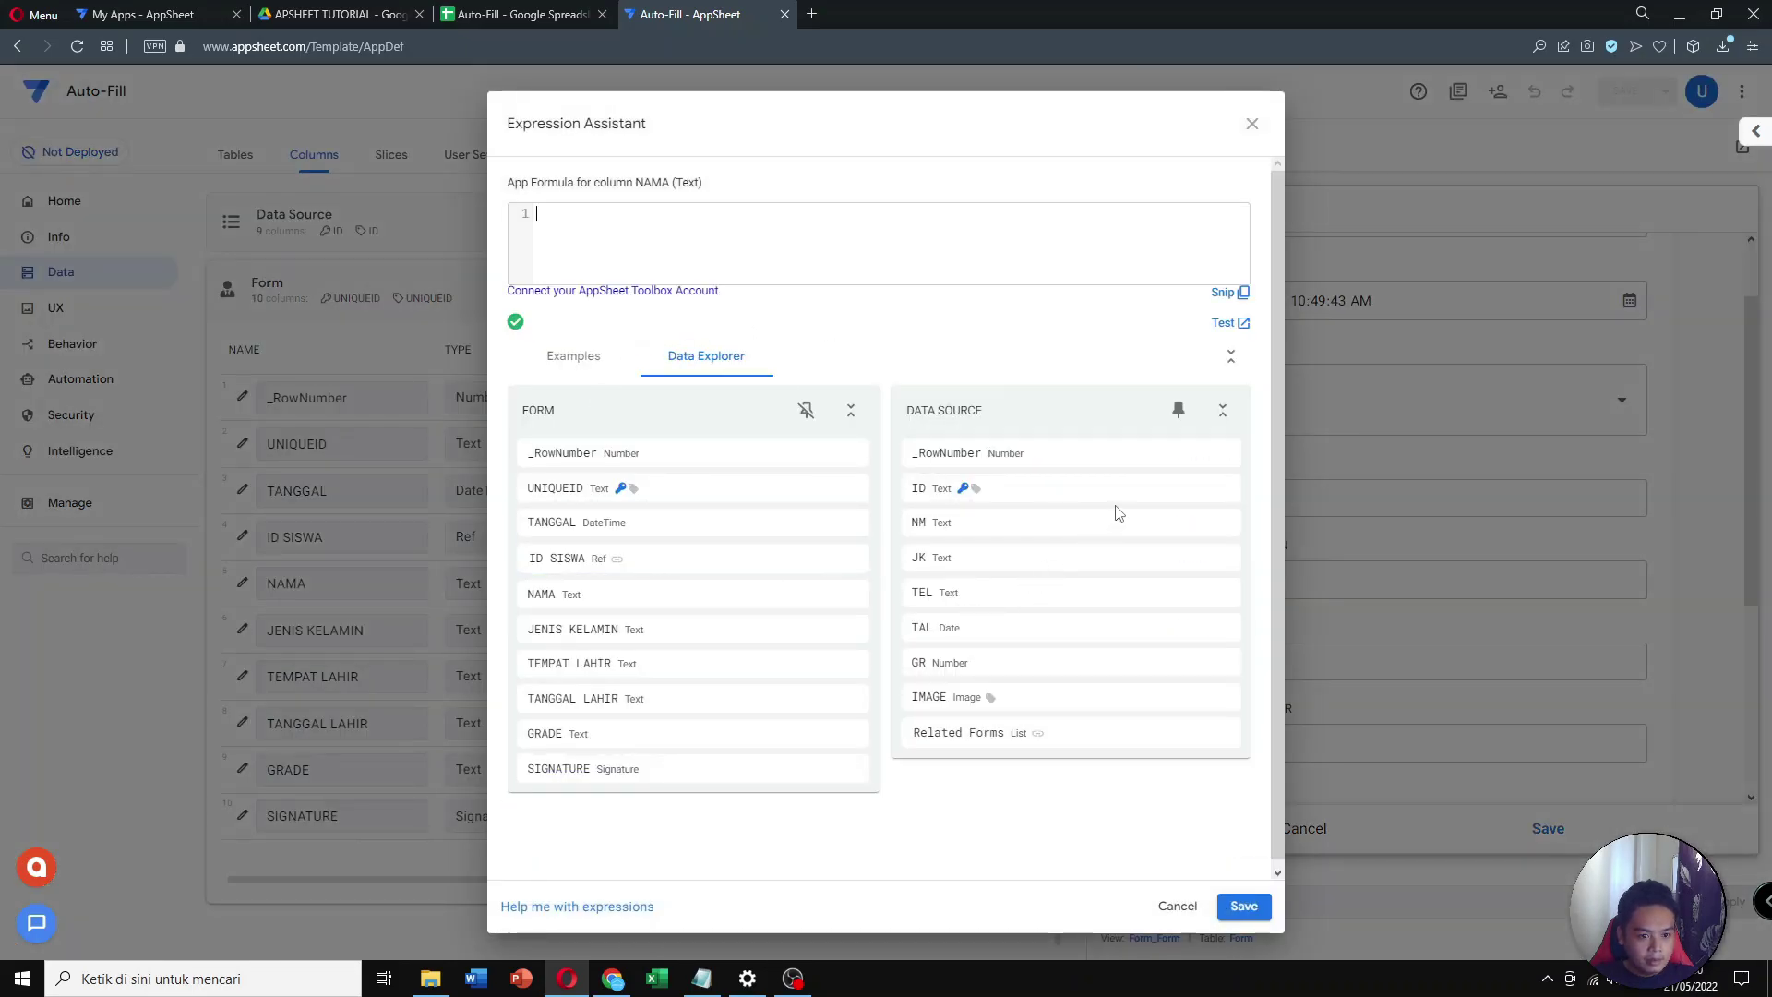
{"action": "mouse_move", "coordinate": [839, 486]}
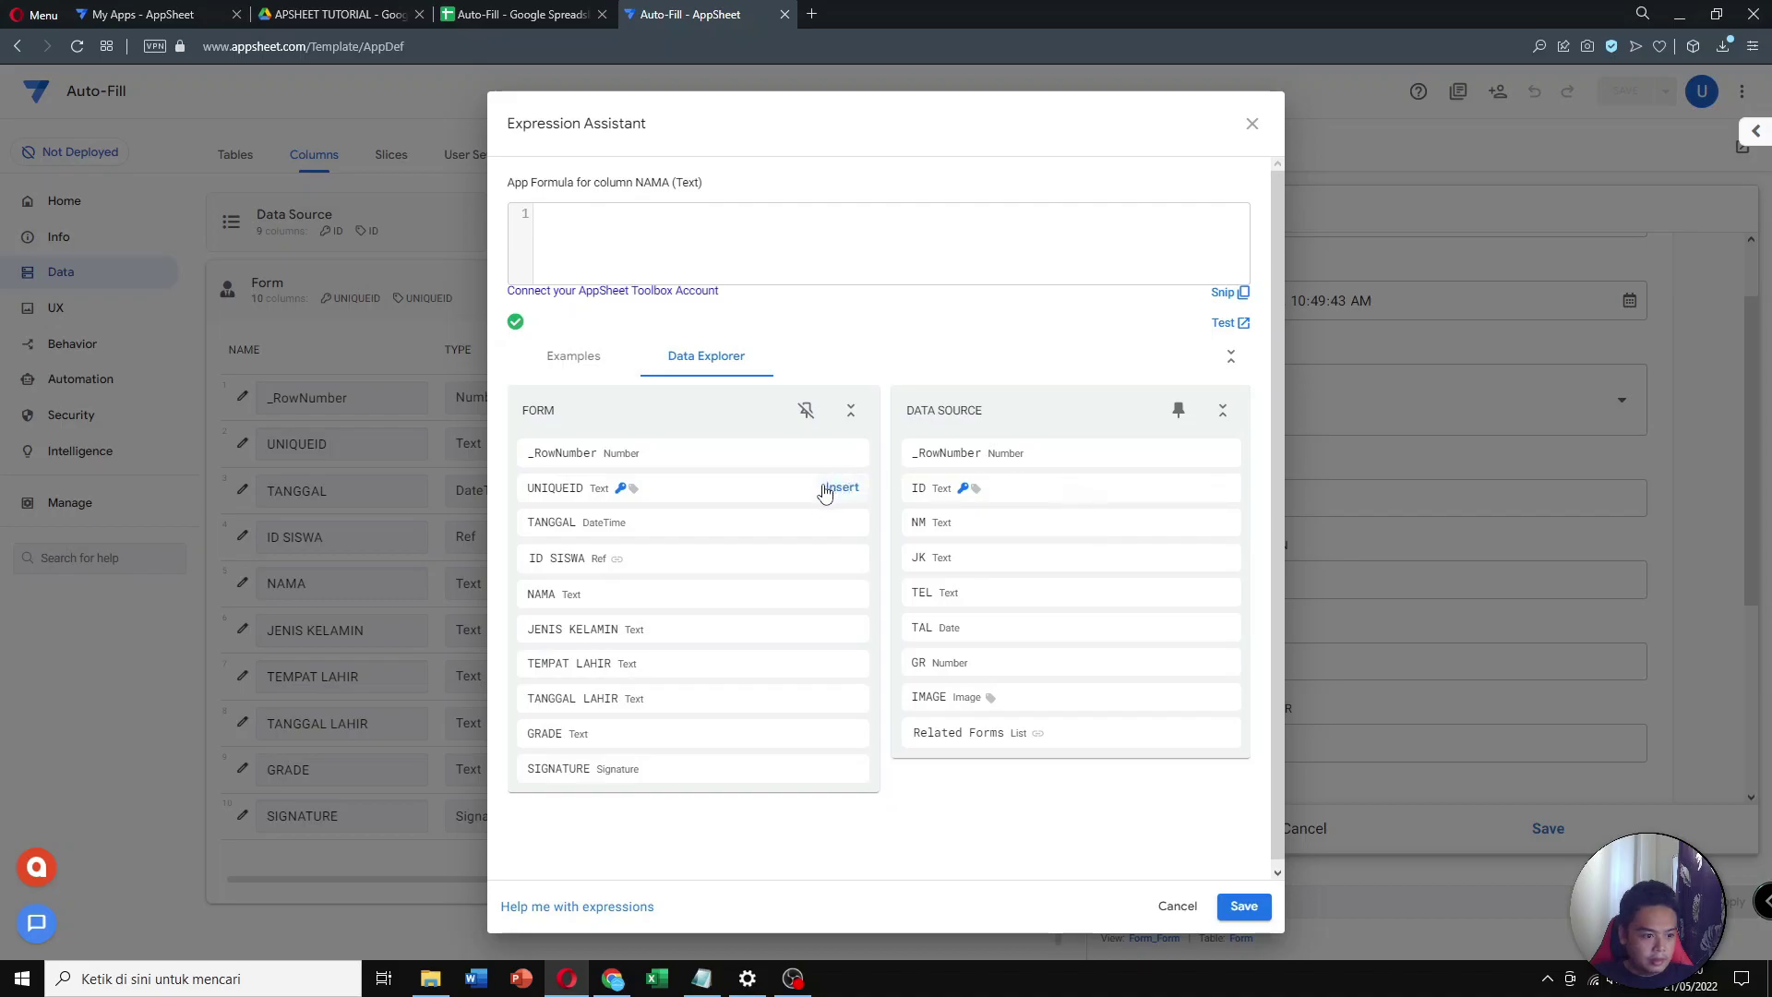
{"action": "left_click", "coordinate": [835, 558]}
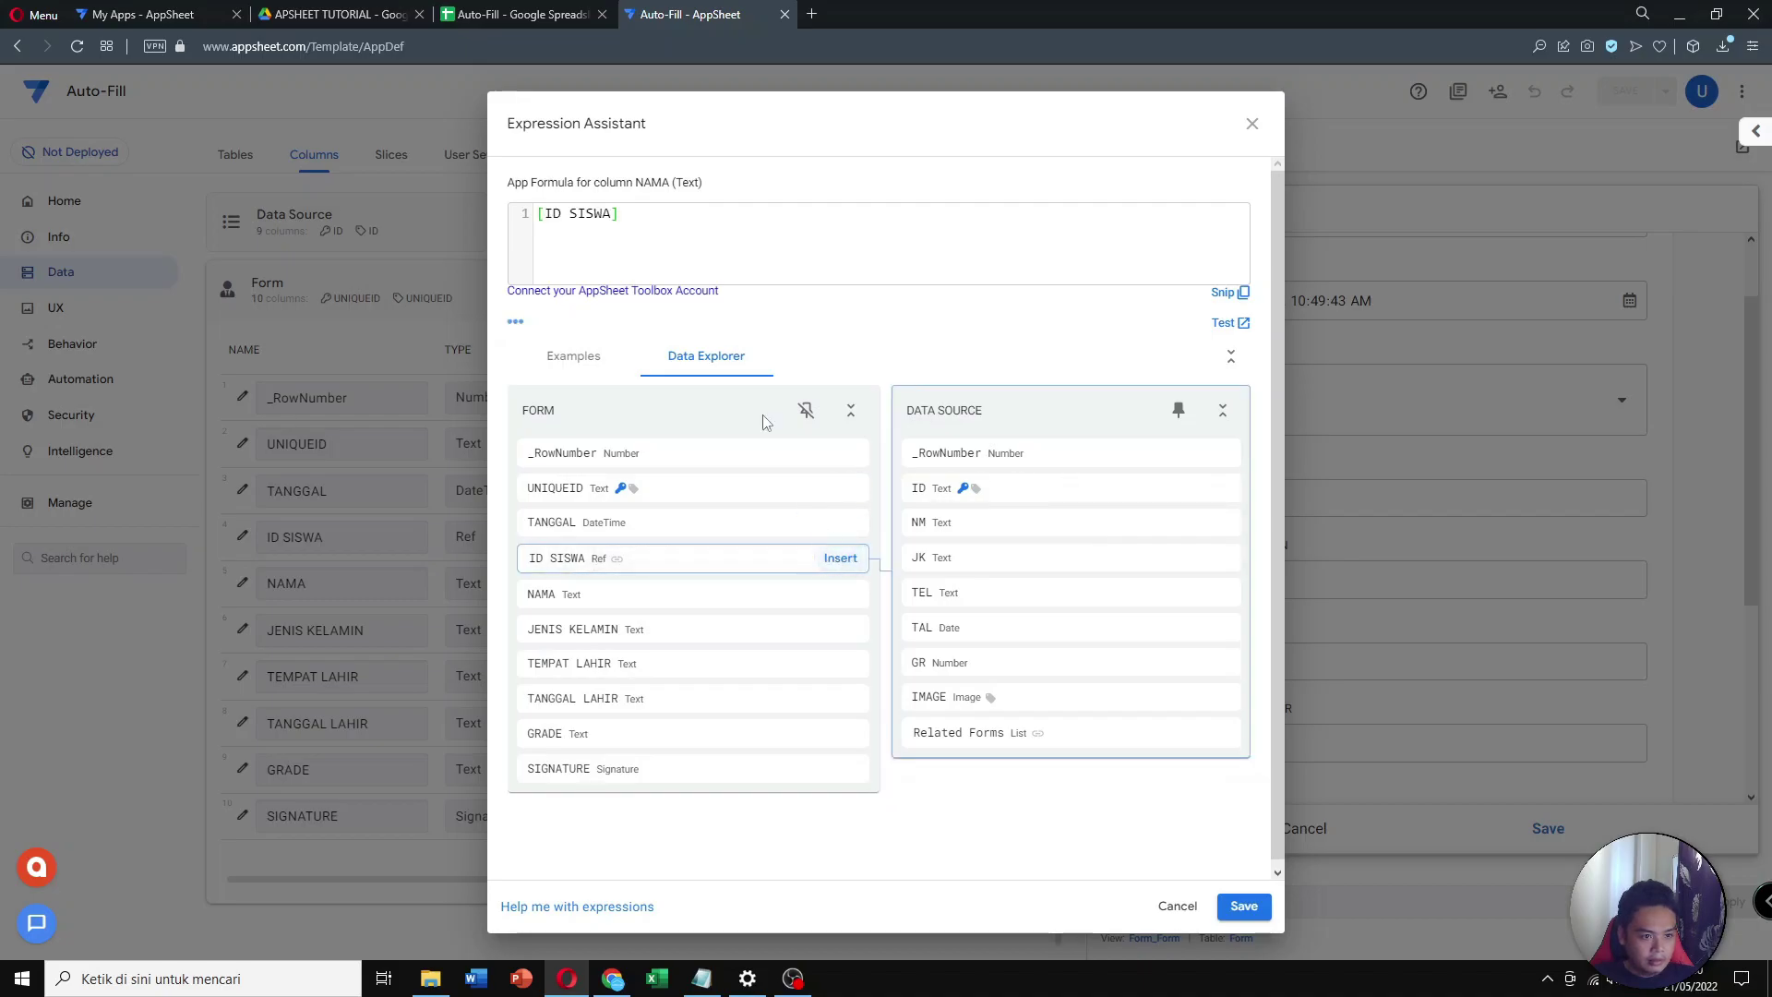
{"action": "left_click", "coordinate": [634, 218]}
{"action": "type", "text": "."}
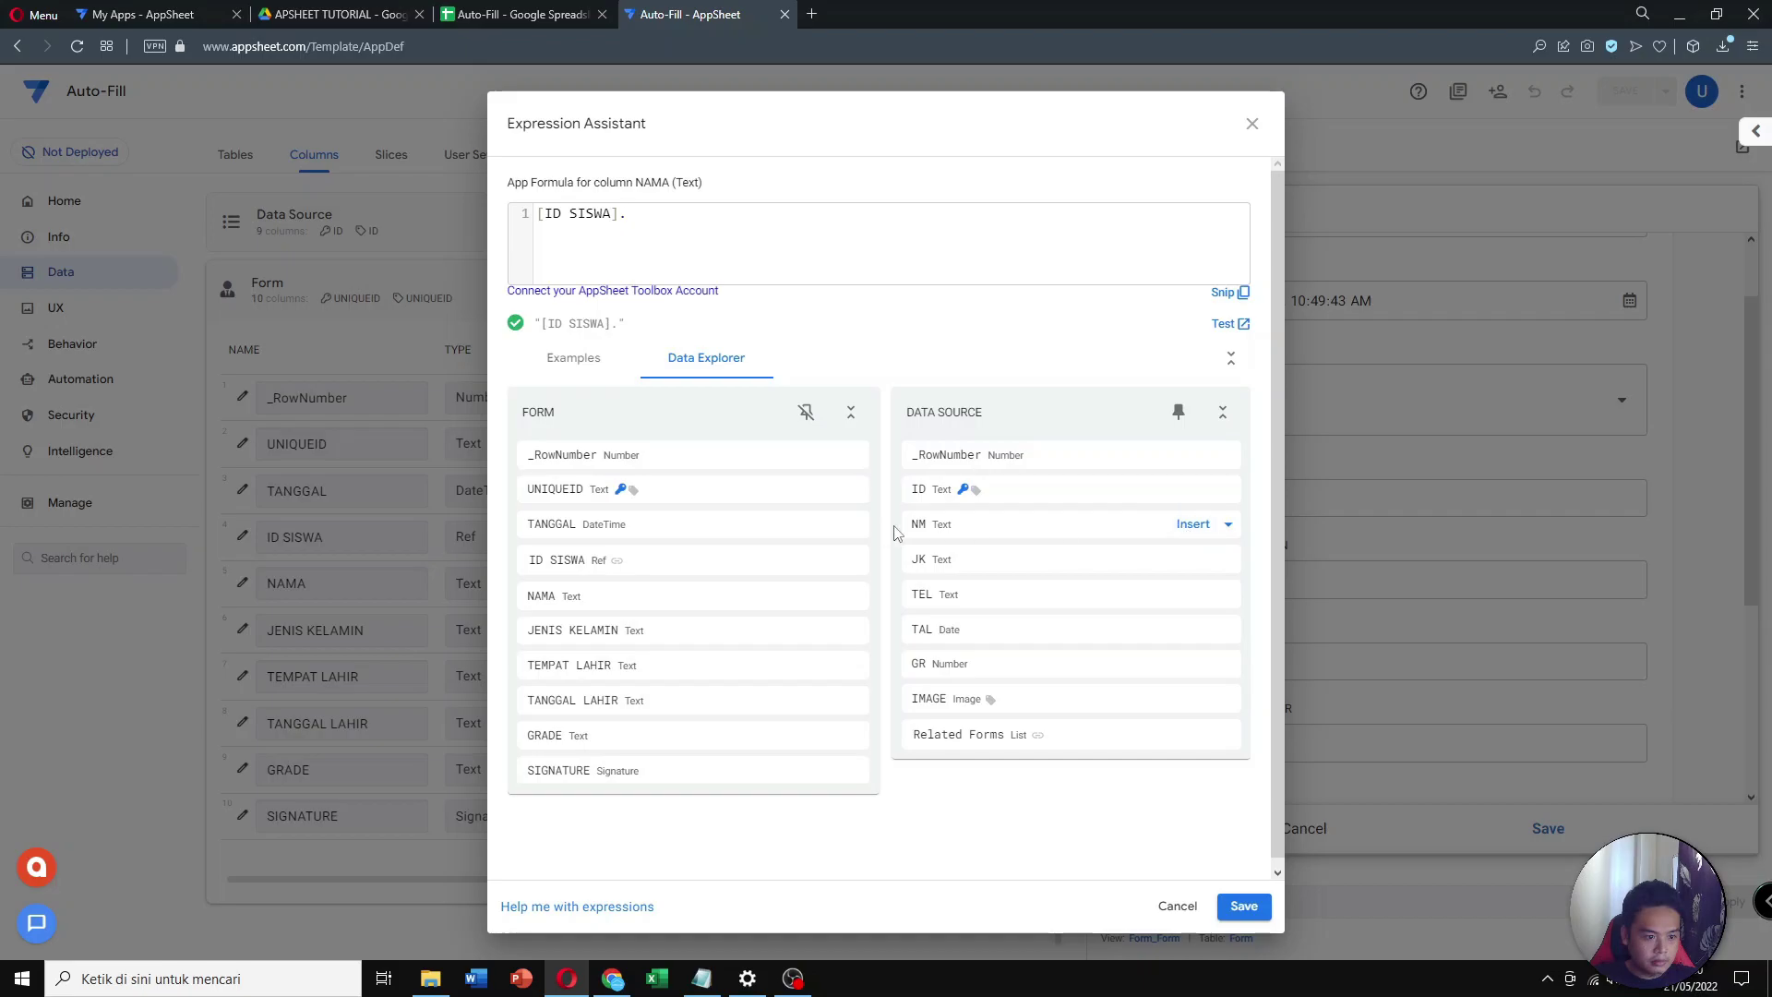
{"action": "left_click", "coordinate": [1190, 525]}
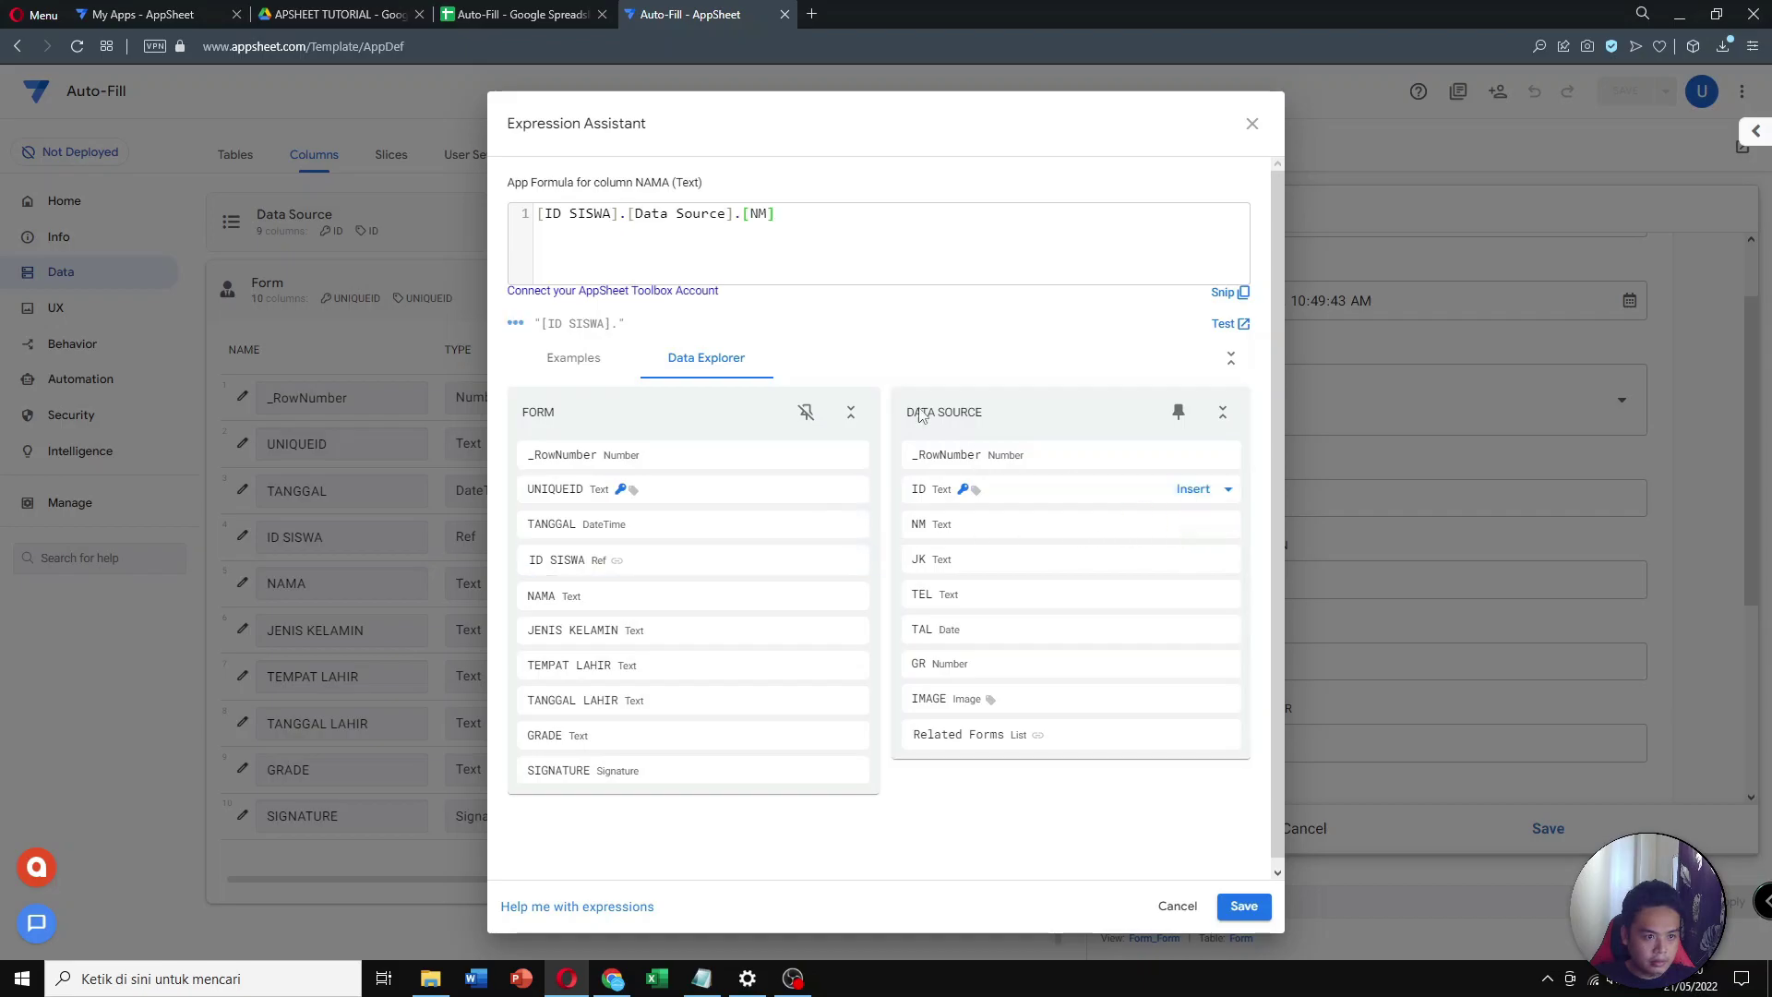
{"action": "left_click_drag", "start_coordinate": [737, 219], "coordinate": [618, 221]}
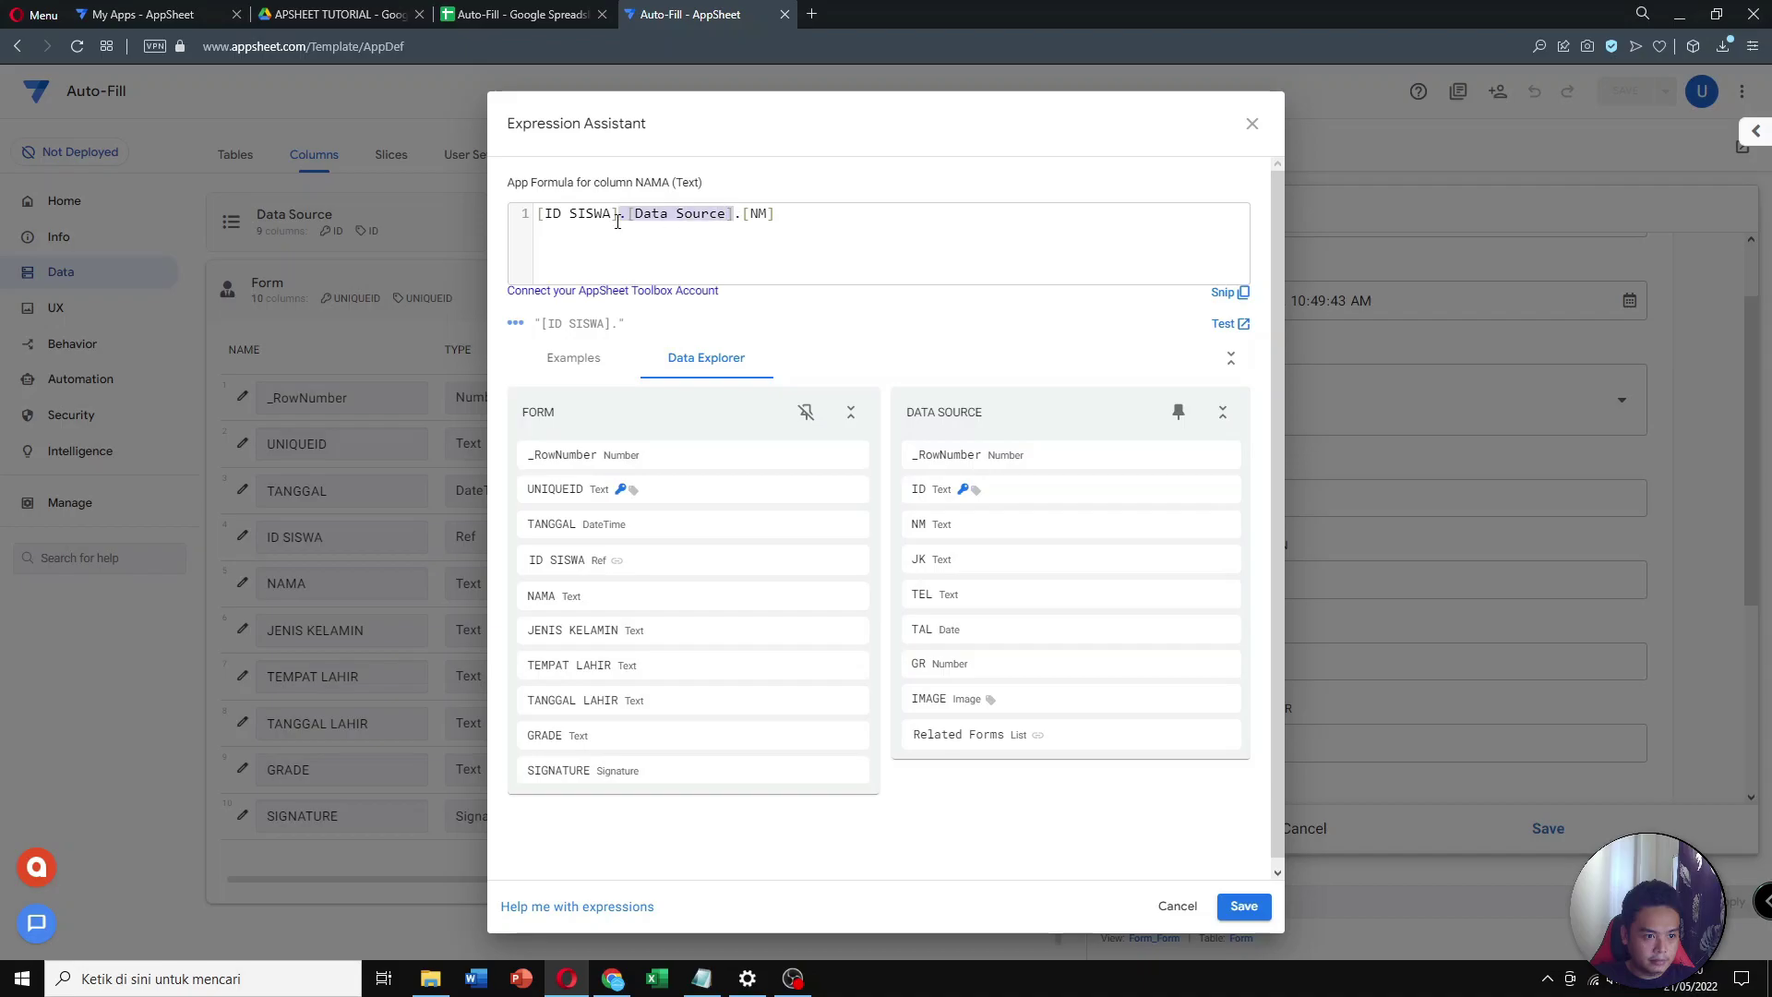
{"action": "key", "text": "BackSpace"}
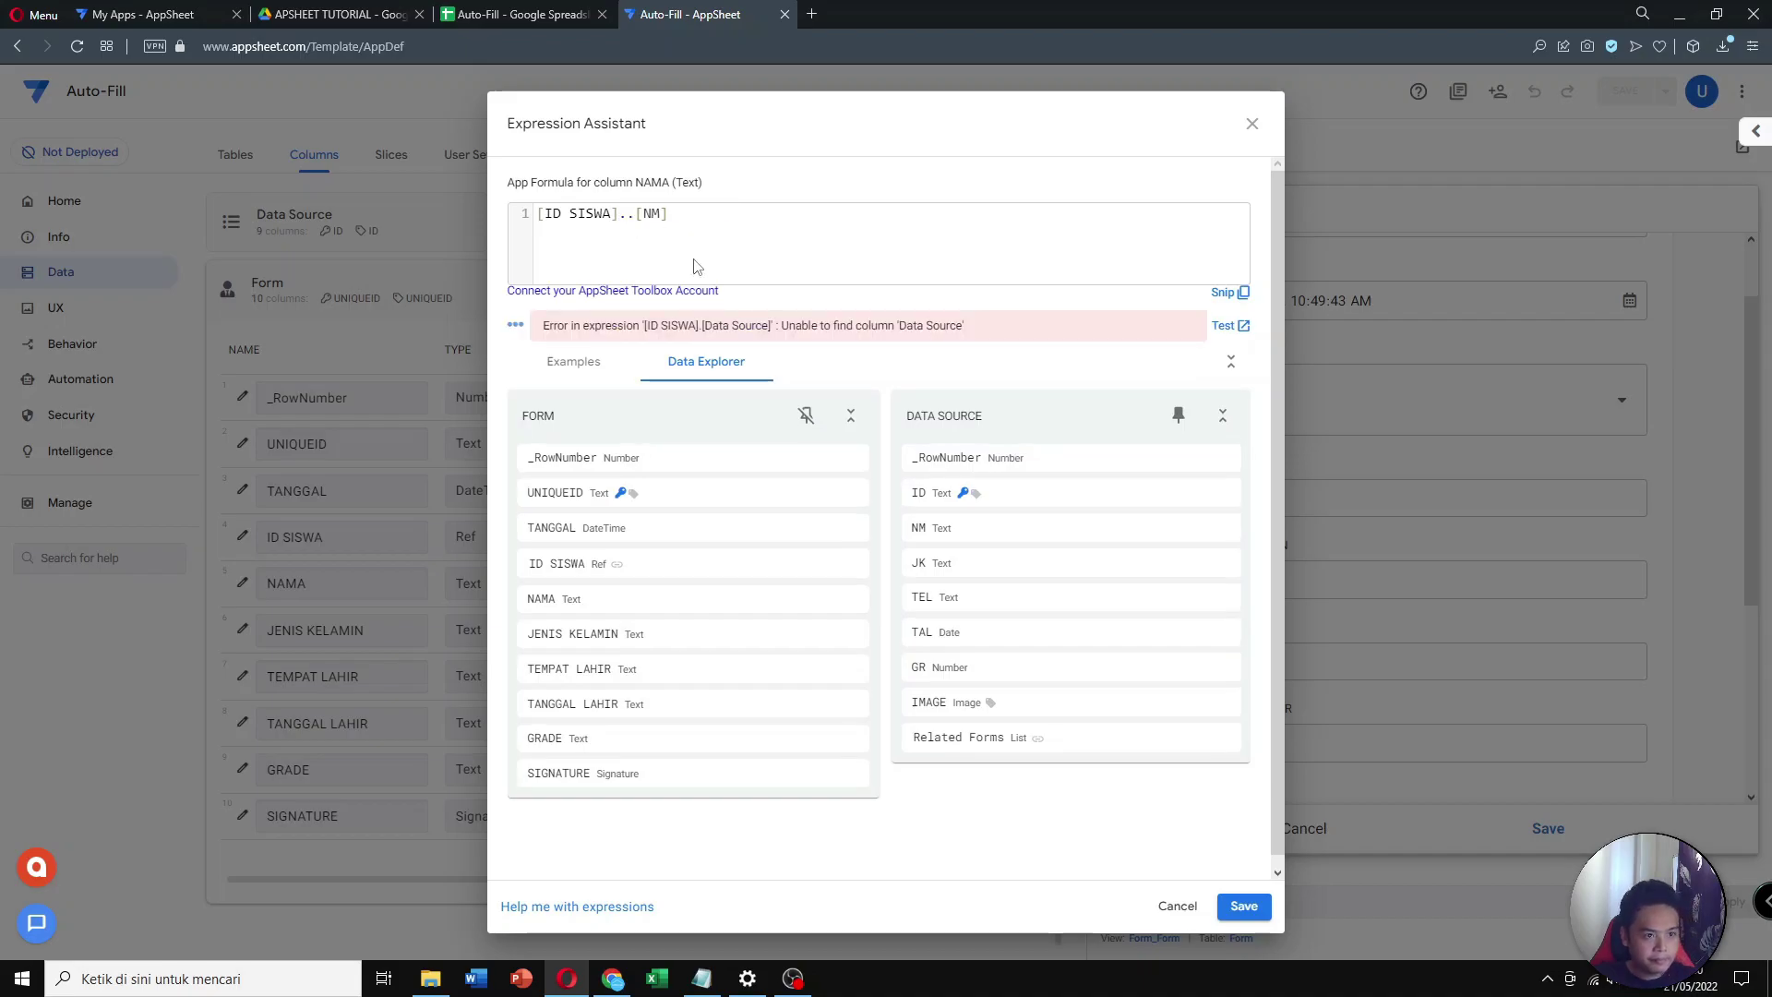
{"action": "key", "text": "BackSpace"}
{"action": "left_click", "coordinate": [1243, 907]}
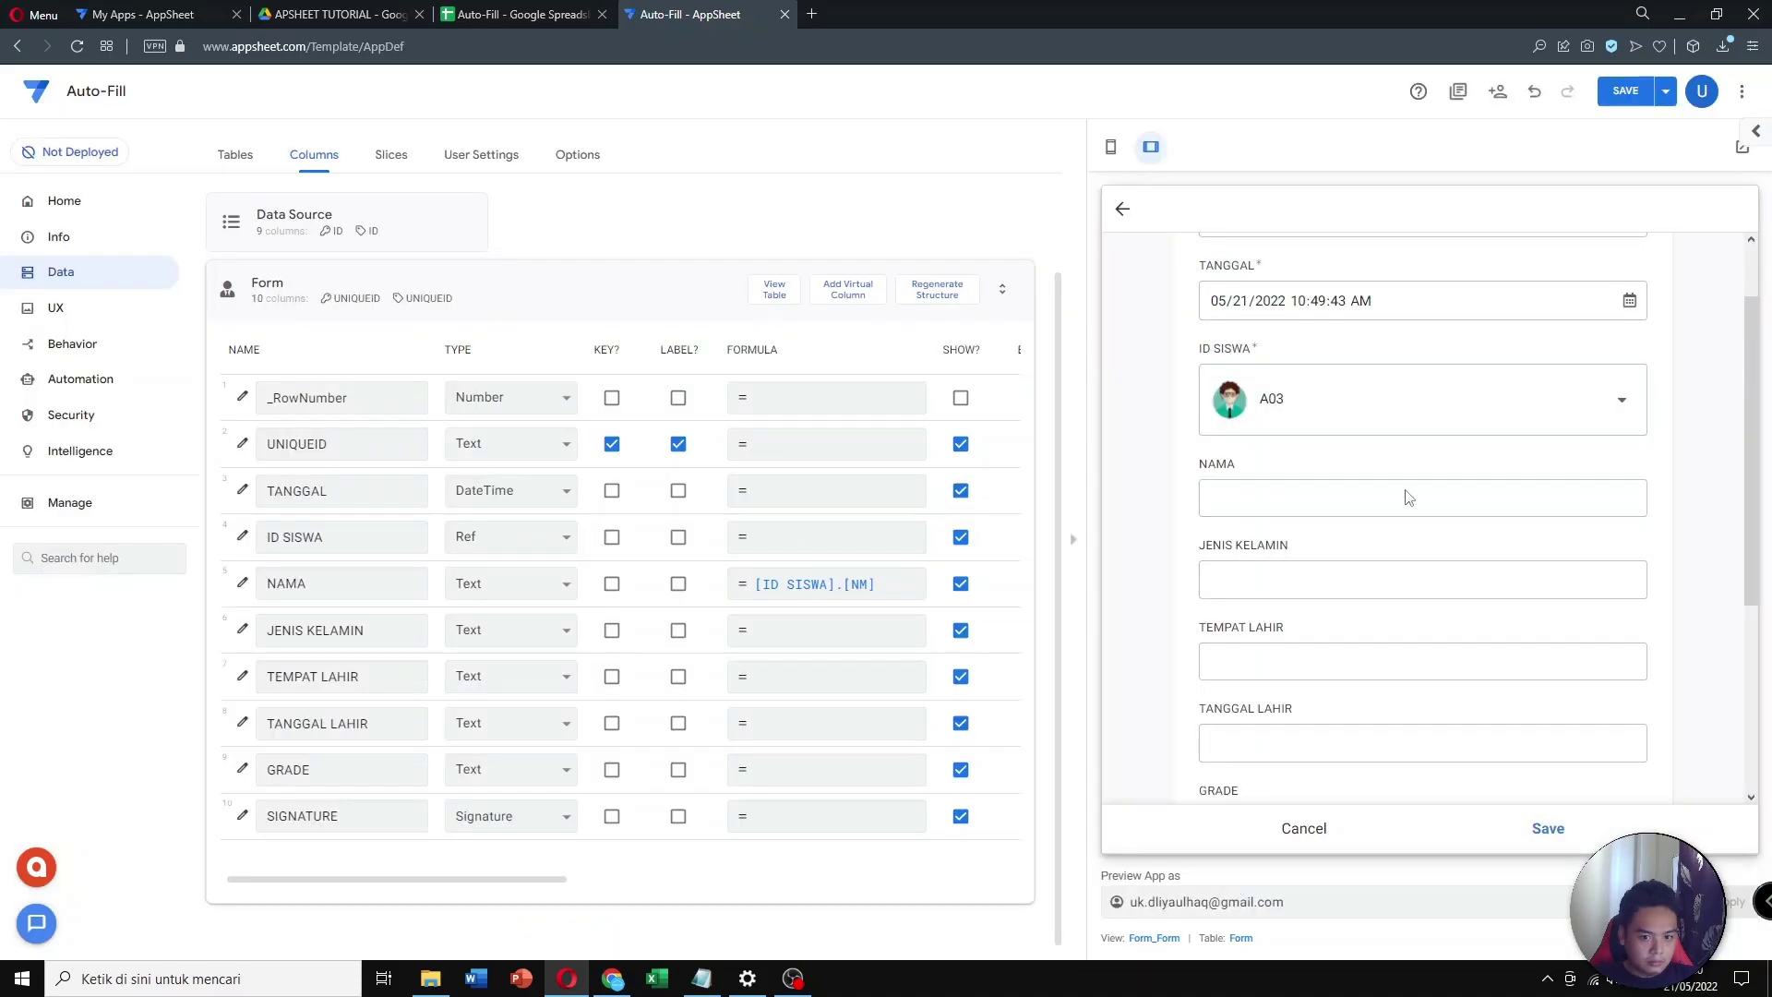
In the preview form, choose A02 as the ID SISWA and check whether the NAMA field is filled in and editable
{"action": "left_click", "coordinate": [1371, 388]}
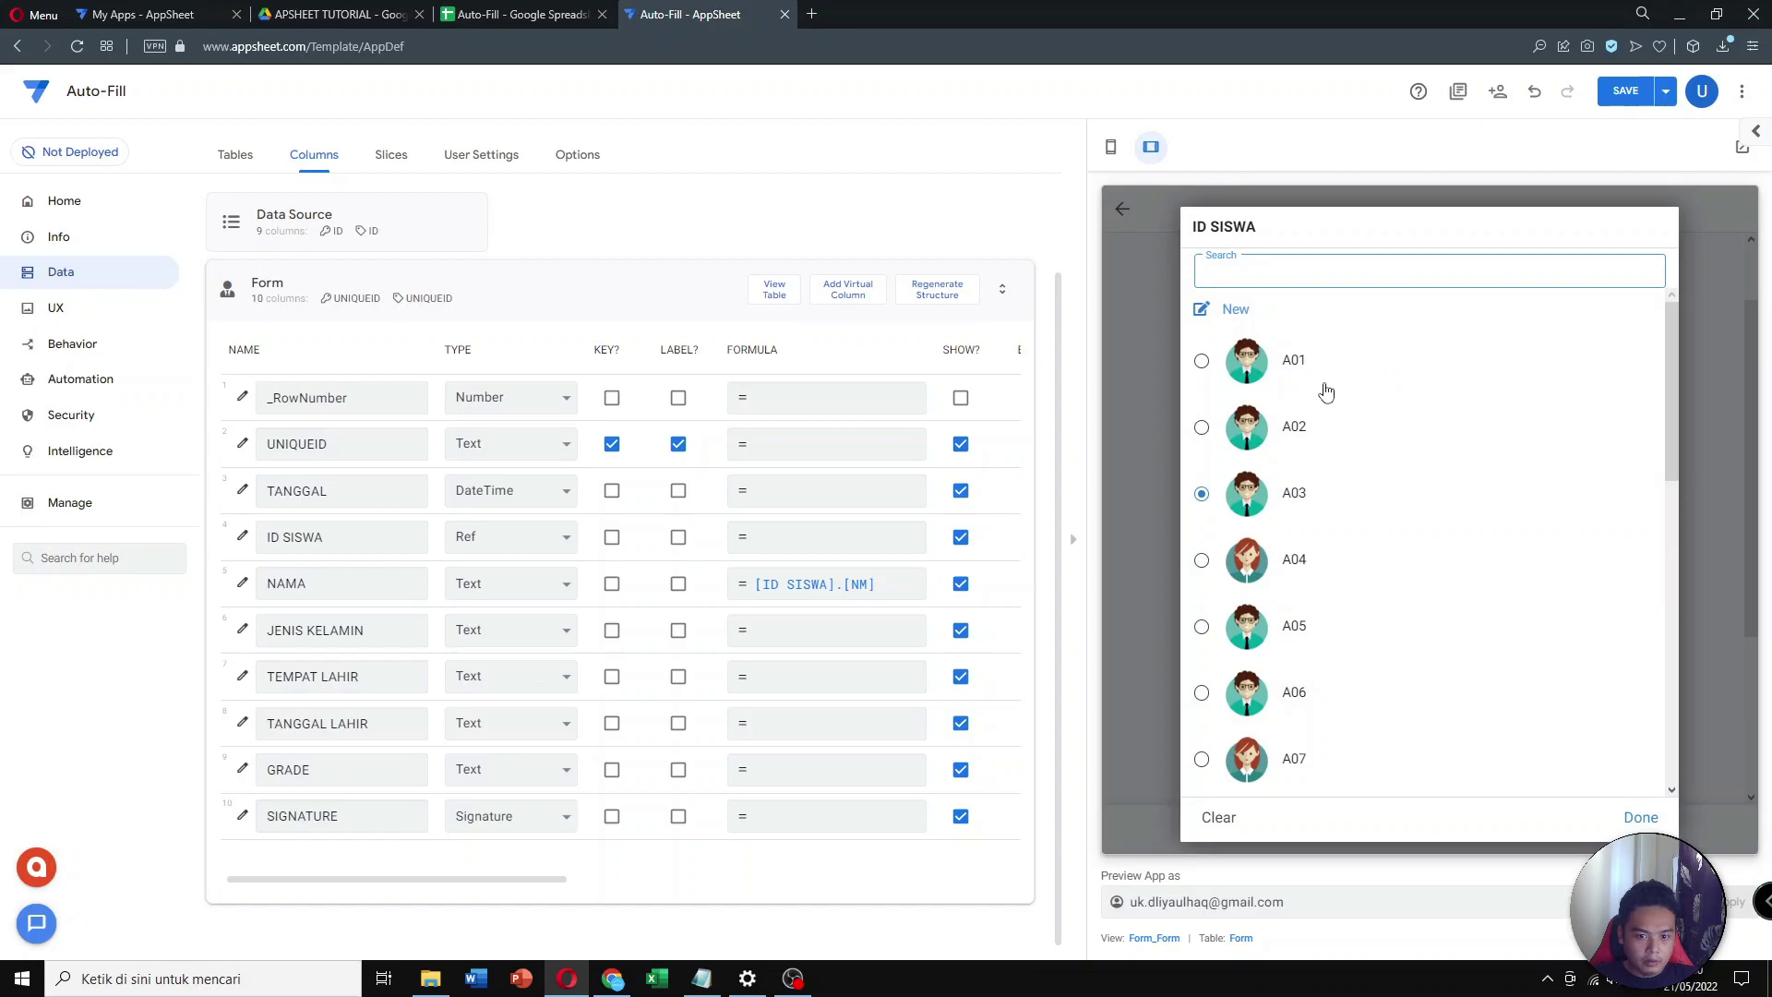
{"action": "left_click", "coordinate": [1329, 430]}
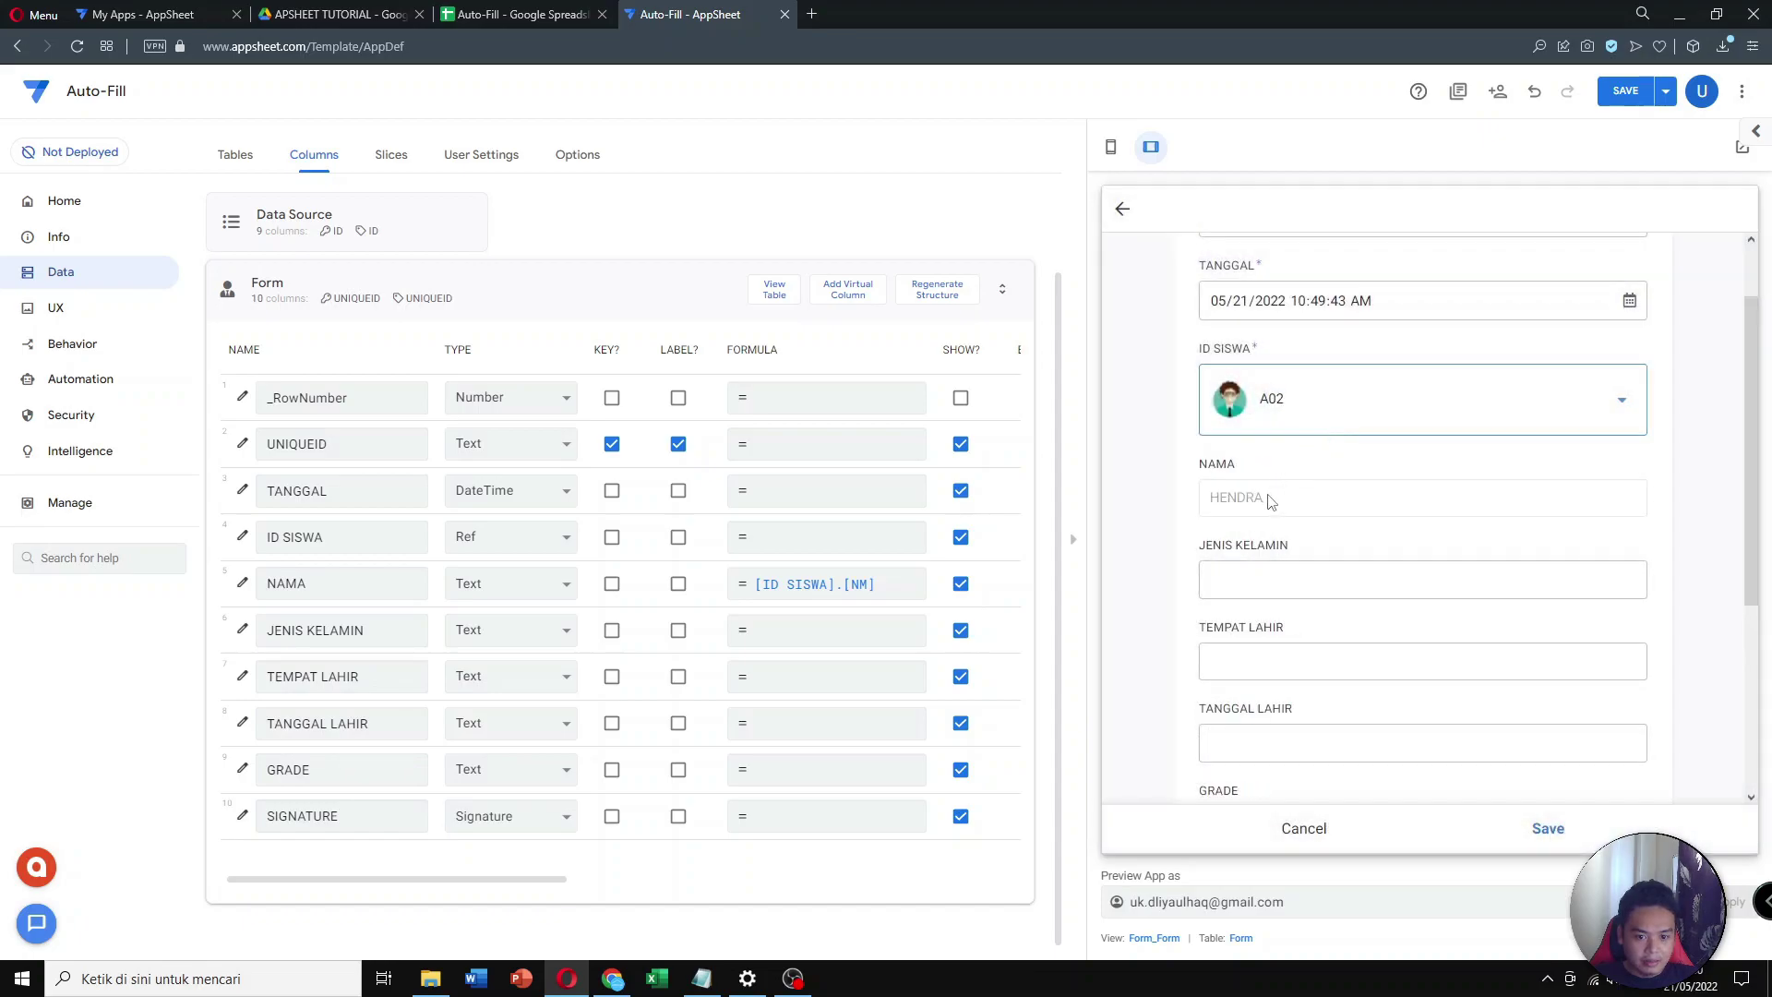
{"action": "left_click_drag", "start_coordinate": [1230, 499], "coordinate": [1318, 502]}
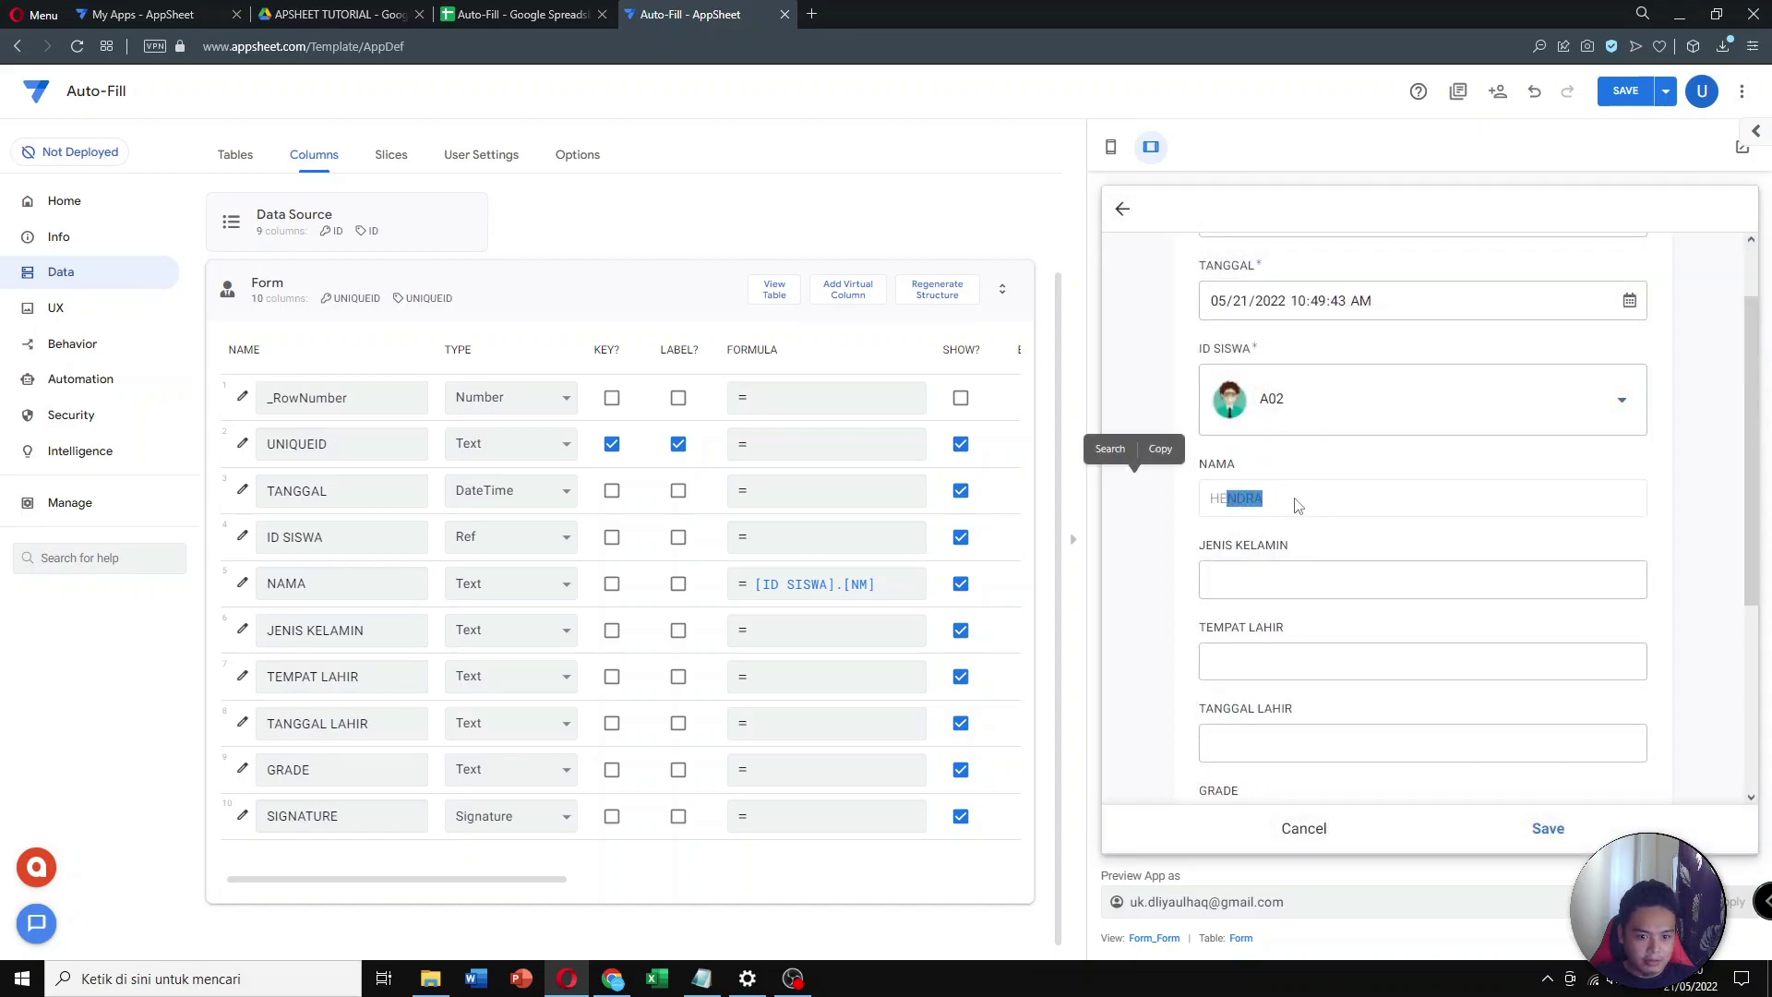
{"action": "double_click", "coordinate": [1278, 508]}
{"action": "left_click", "coordinate": [1280, 504]}
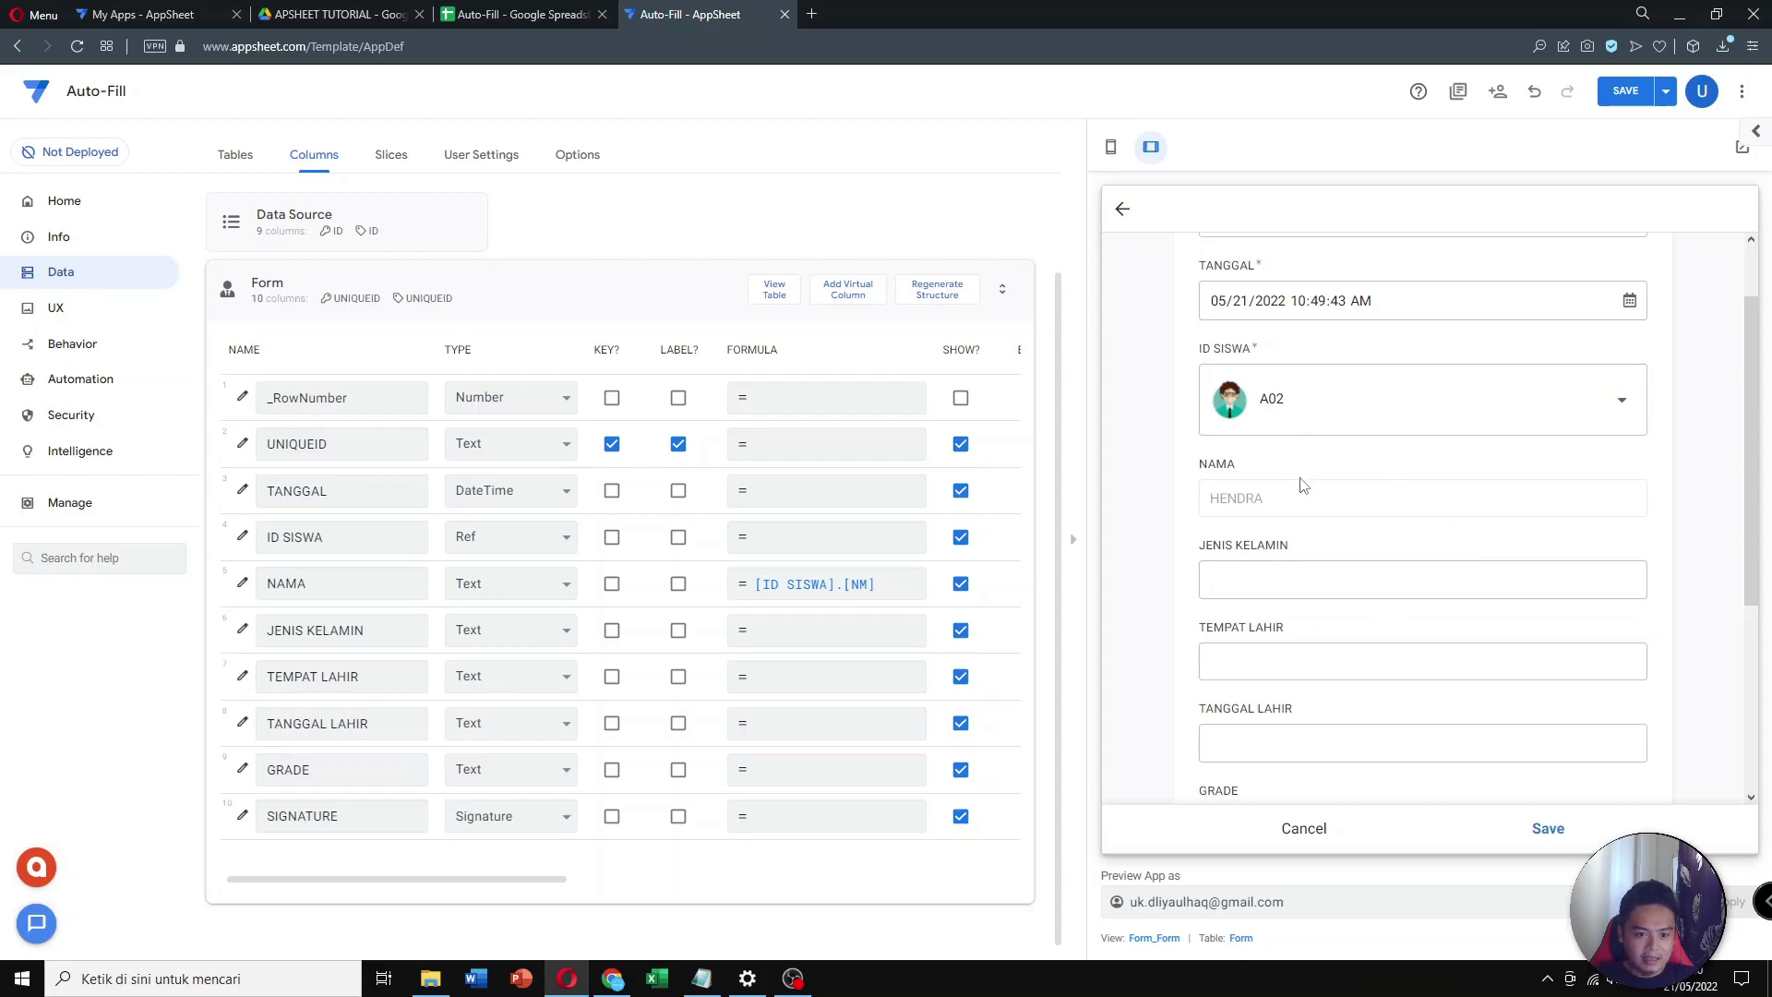
{"action": "left_click", "coordinate": [1361, 407]}
{"action": "left_click", "coordinate": [1323, 435]}
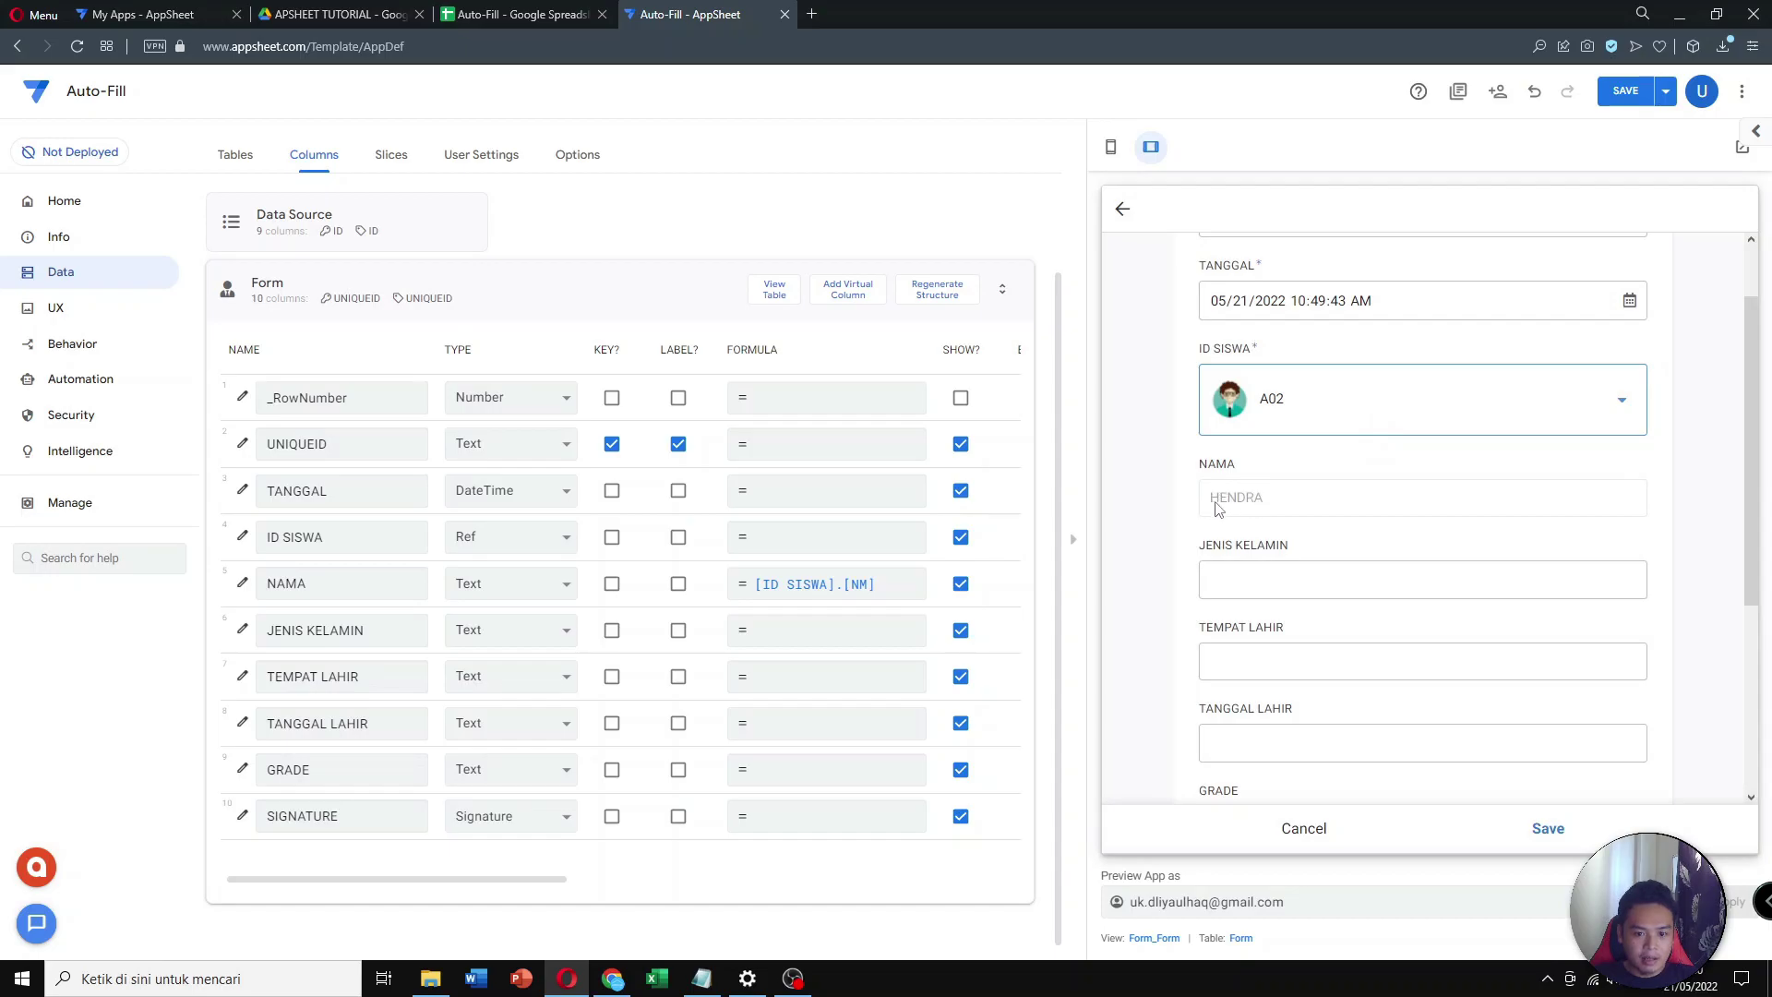
{"action": "scroll", "coordinate": [1260, 554], "scroll_direction": "down", "scroll_amount": 2}
{"action": "scroll", "coordinate": [1292, 564], "scroll_direction": "up", "scroll_amount": 3}
{"action": "left_click", "coordinate": [1266, 591]}
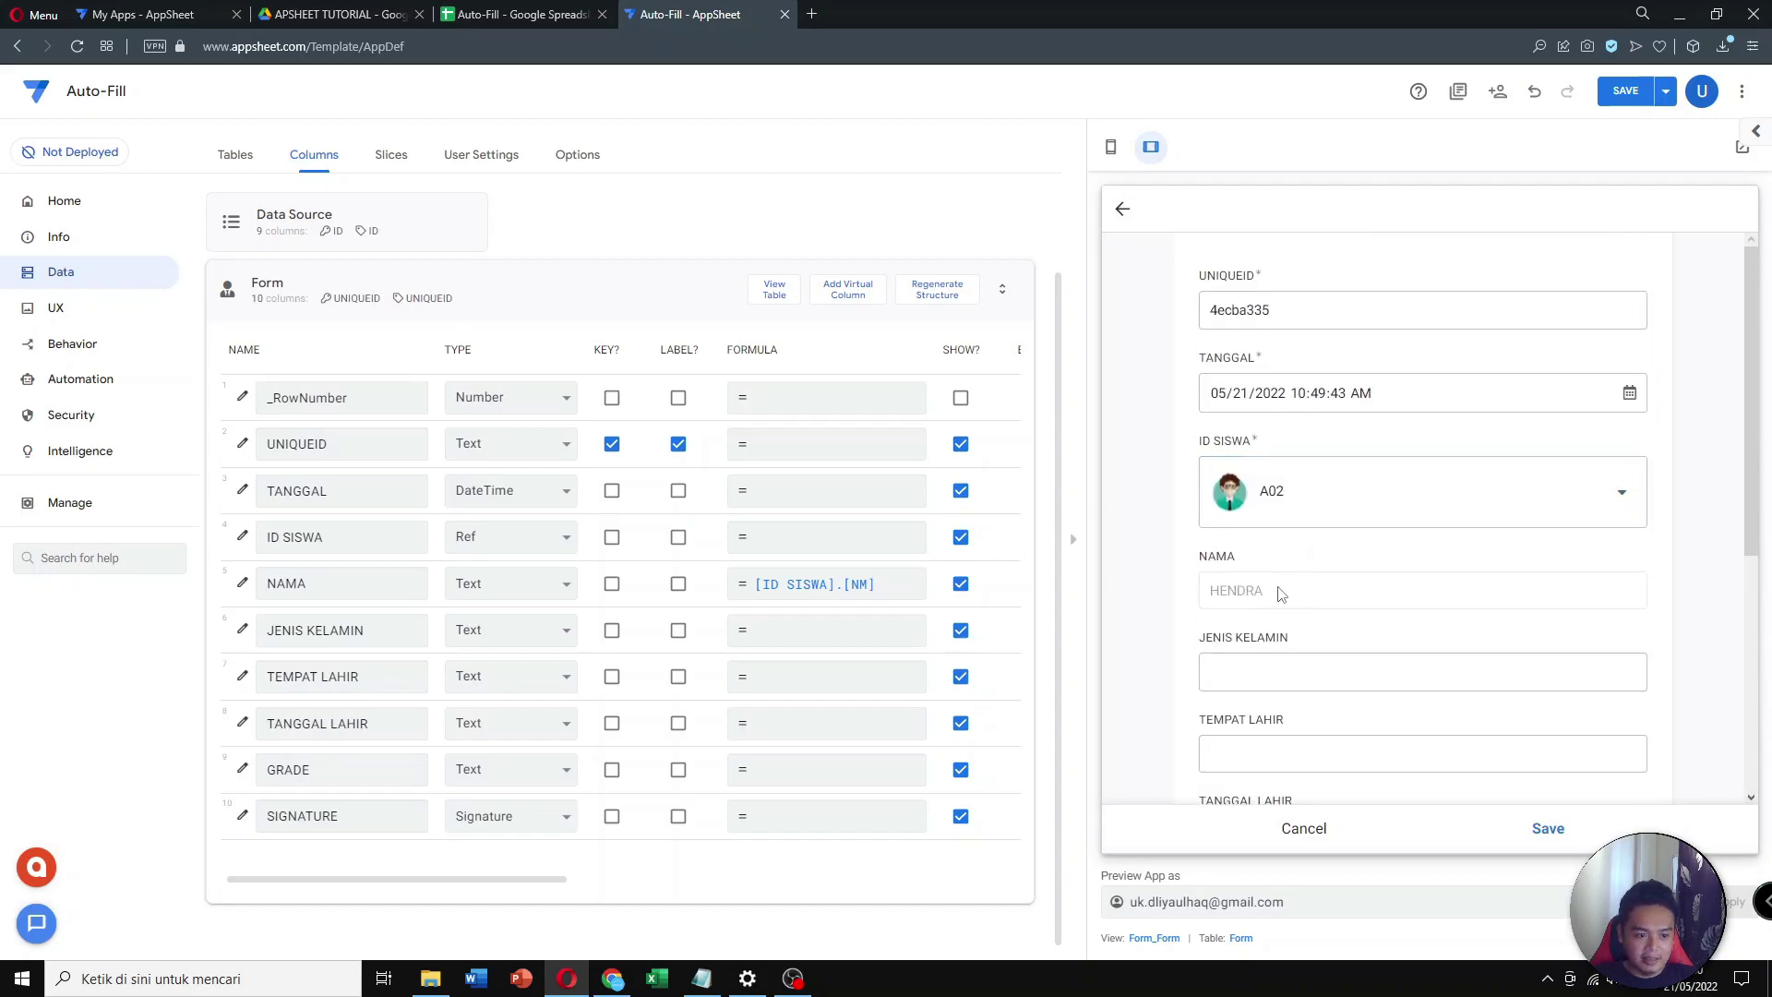
{"action": "scroll", "coordinate": [1281, 594], "scroll_direction": "down", "scroll_amount": 1}
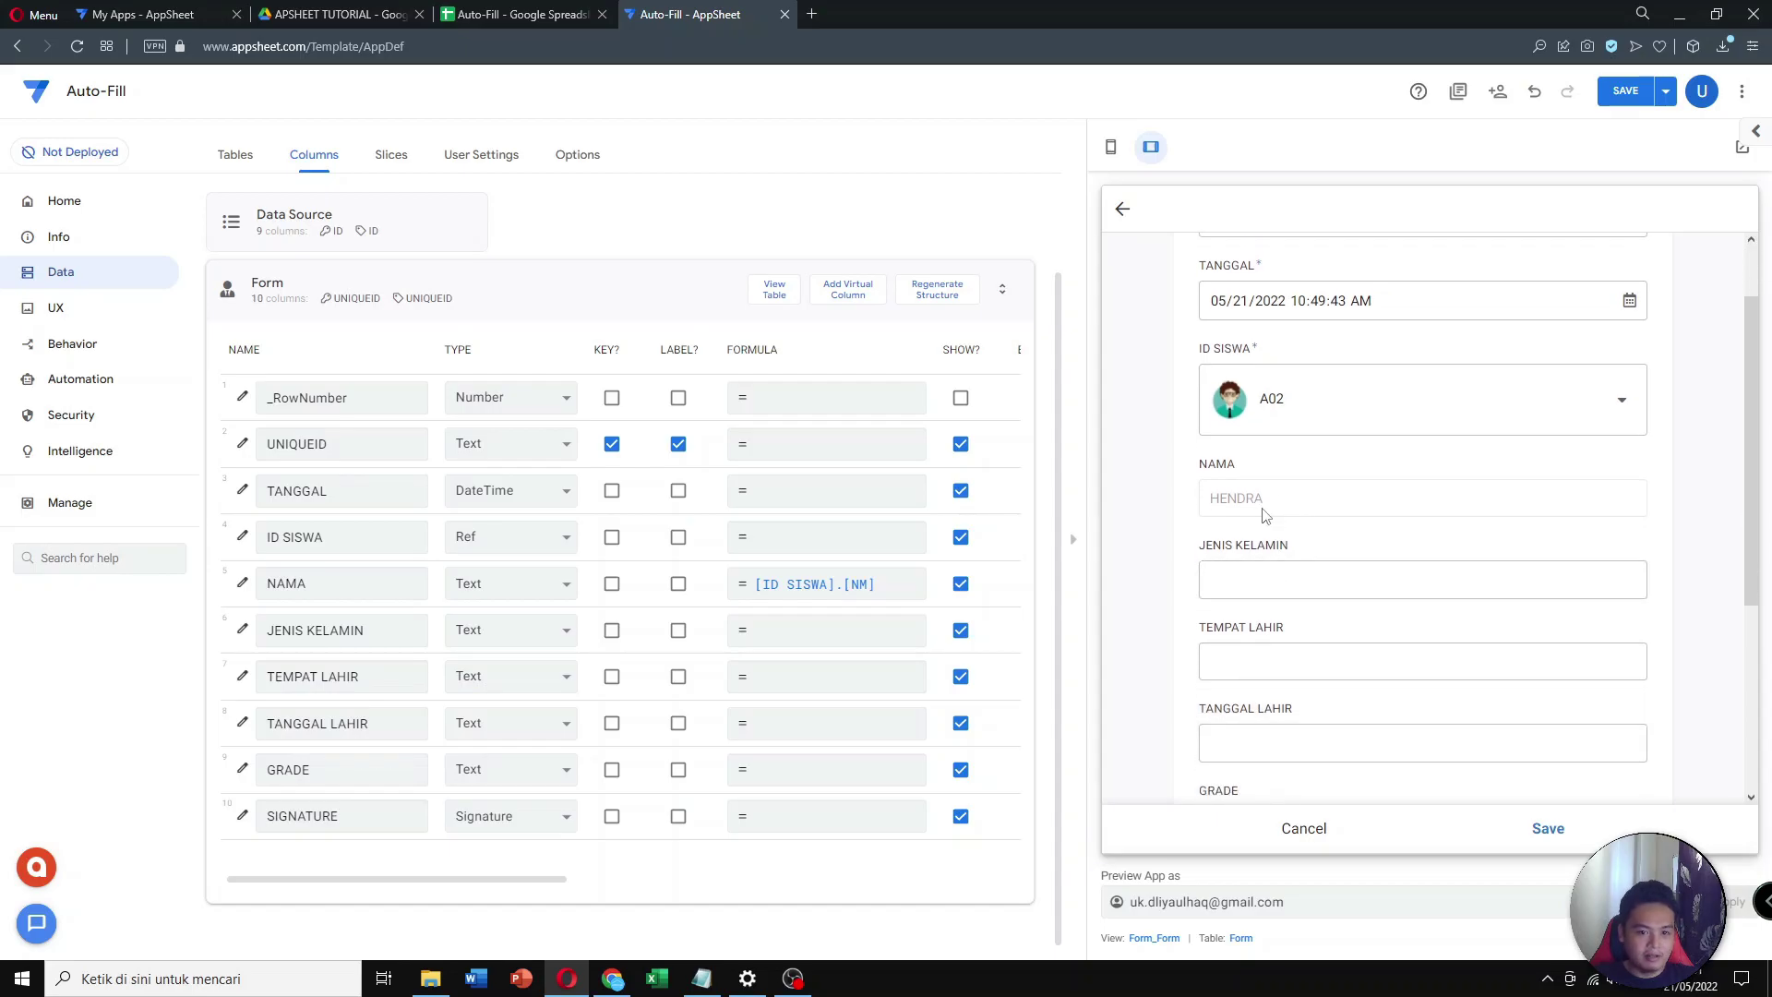
Clear the NAMA column's app formula and save the app
{"action": "left_click", "coordinate": [866, 592]}
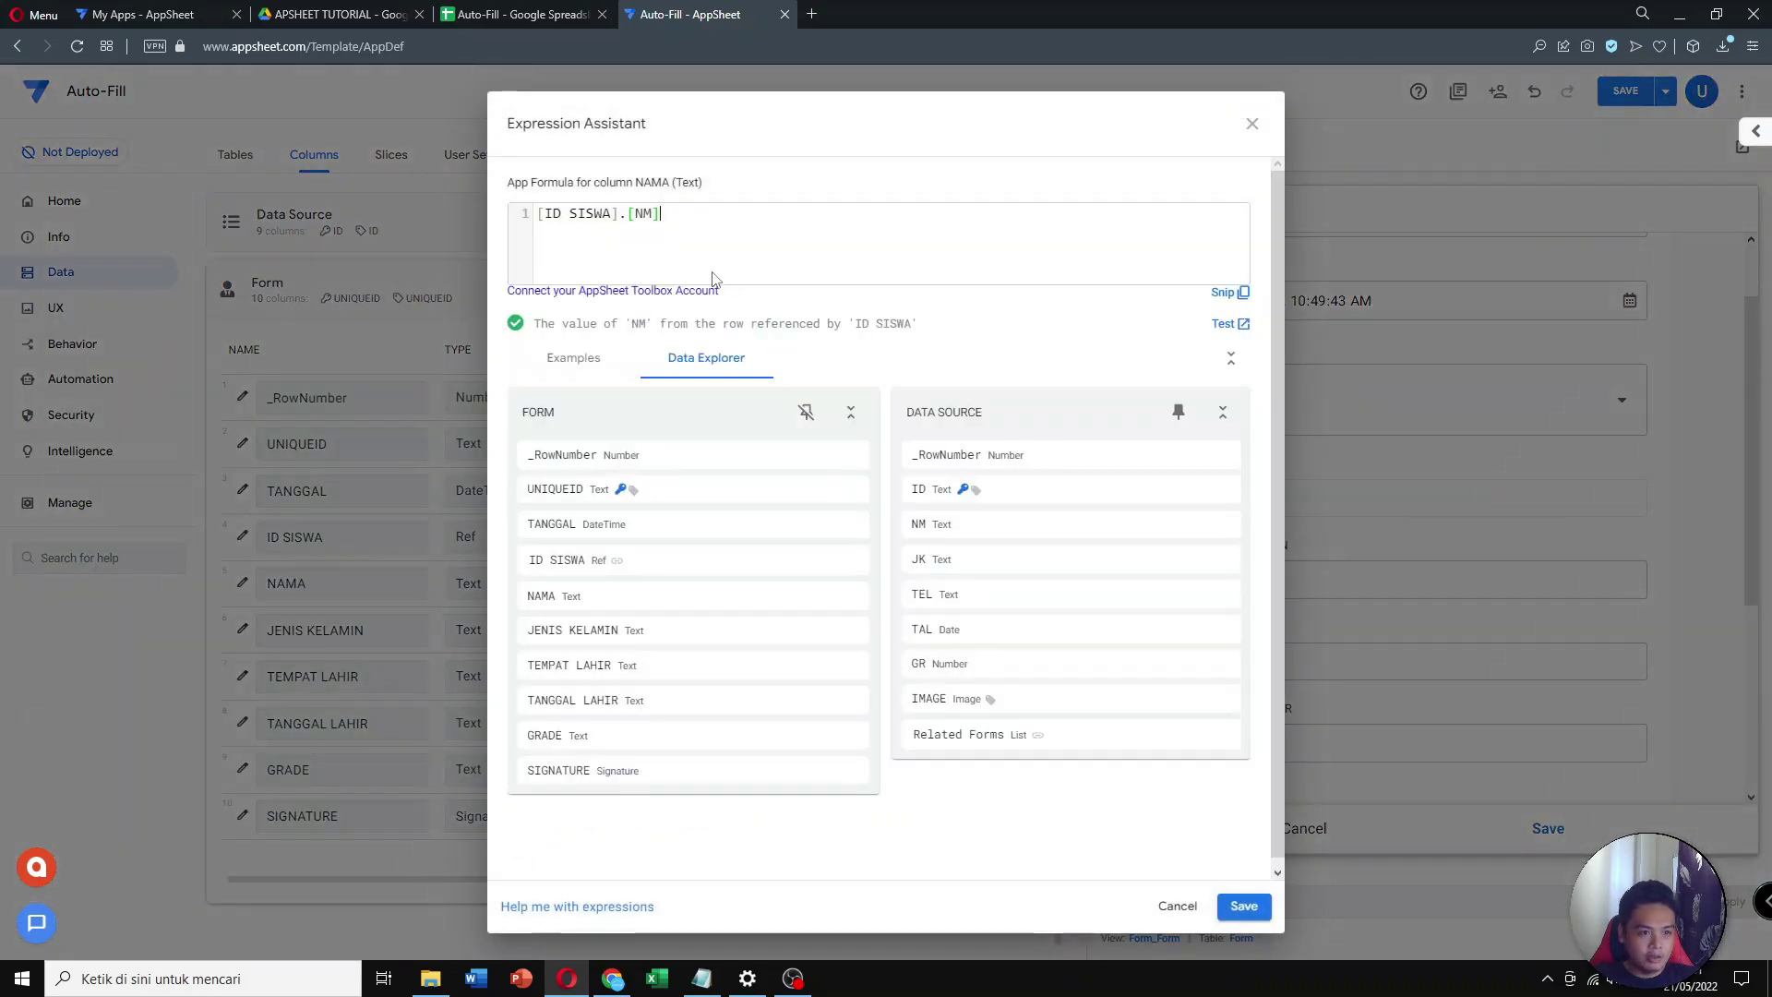
{"action": "key", "text": "ctrl+a"}
{"action": "key", "text": "BackSpace"}
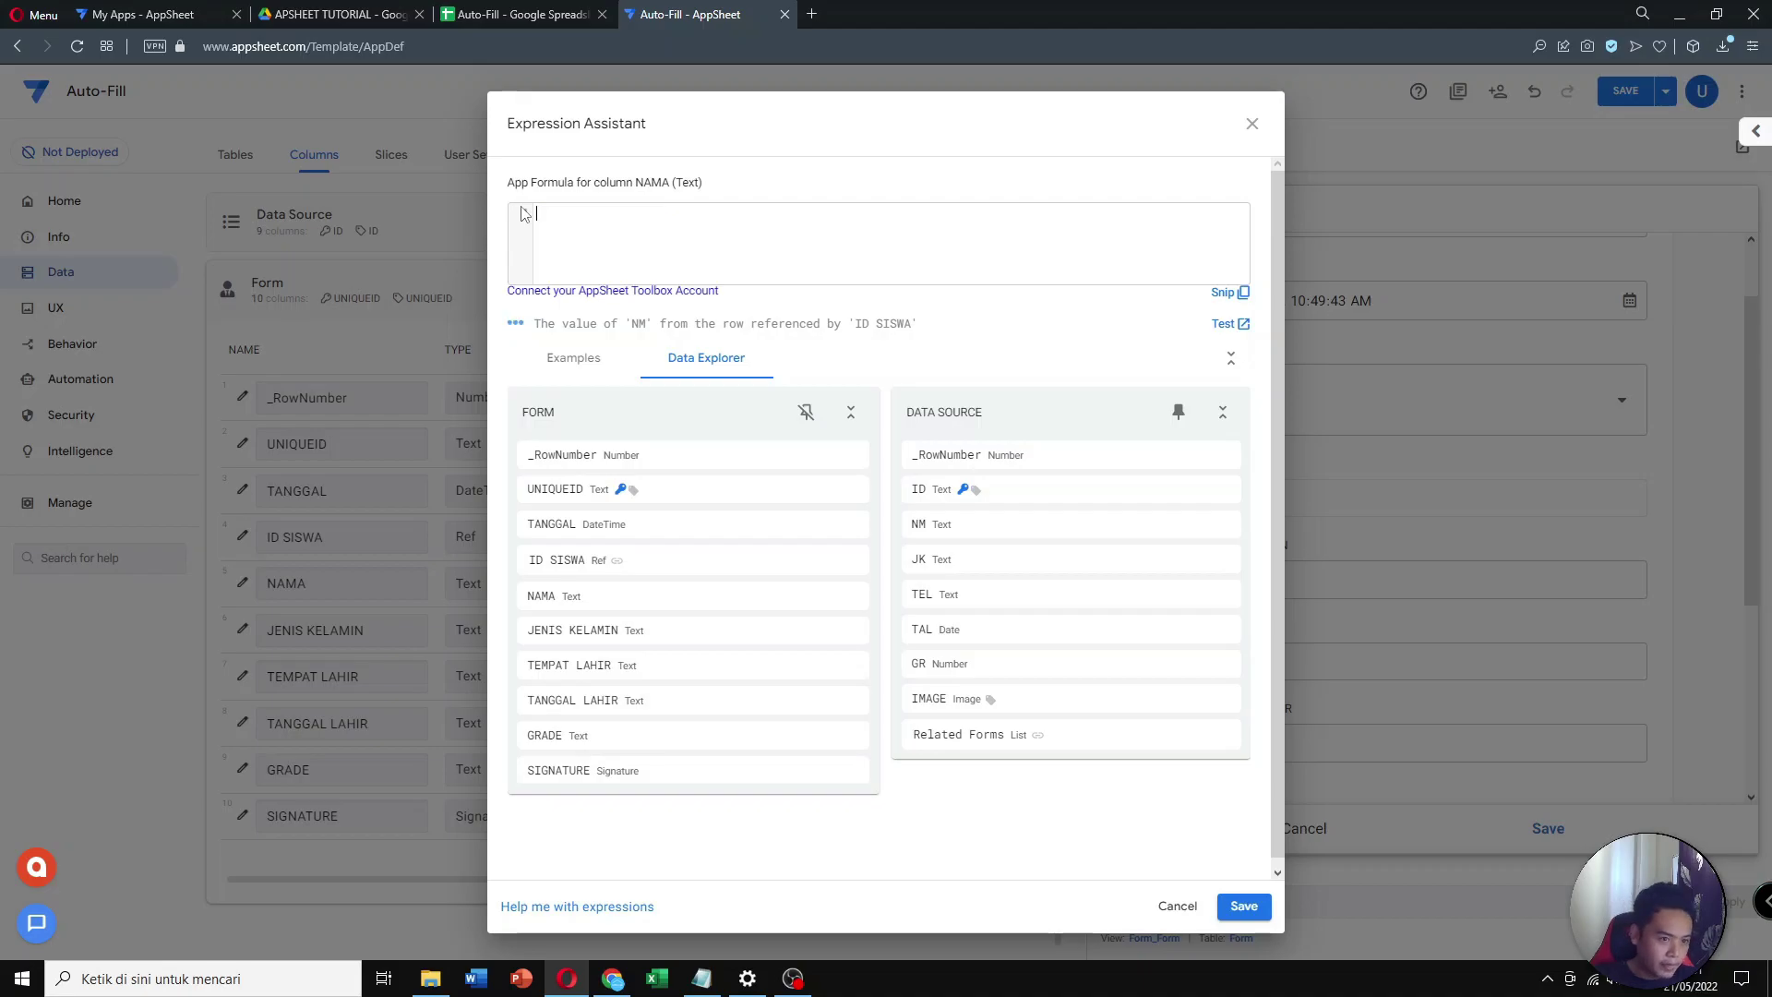
{"action": "left_click", "coordinate": [1243, 906]}
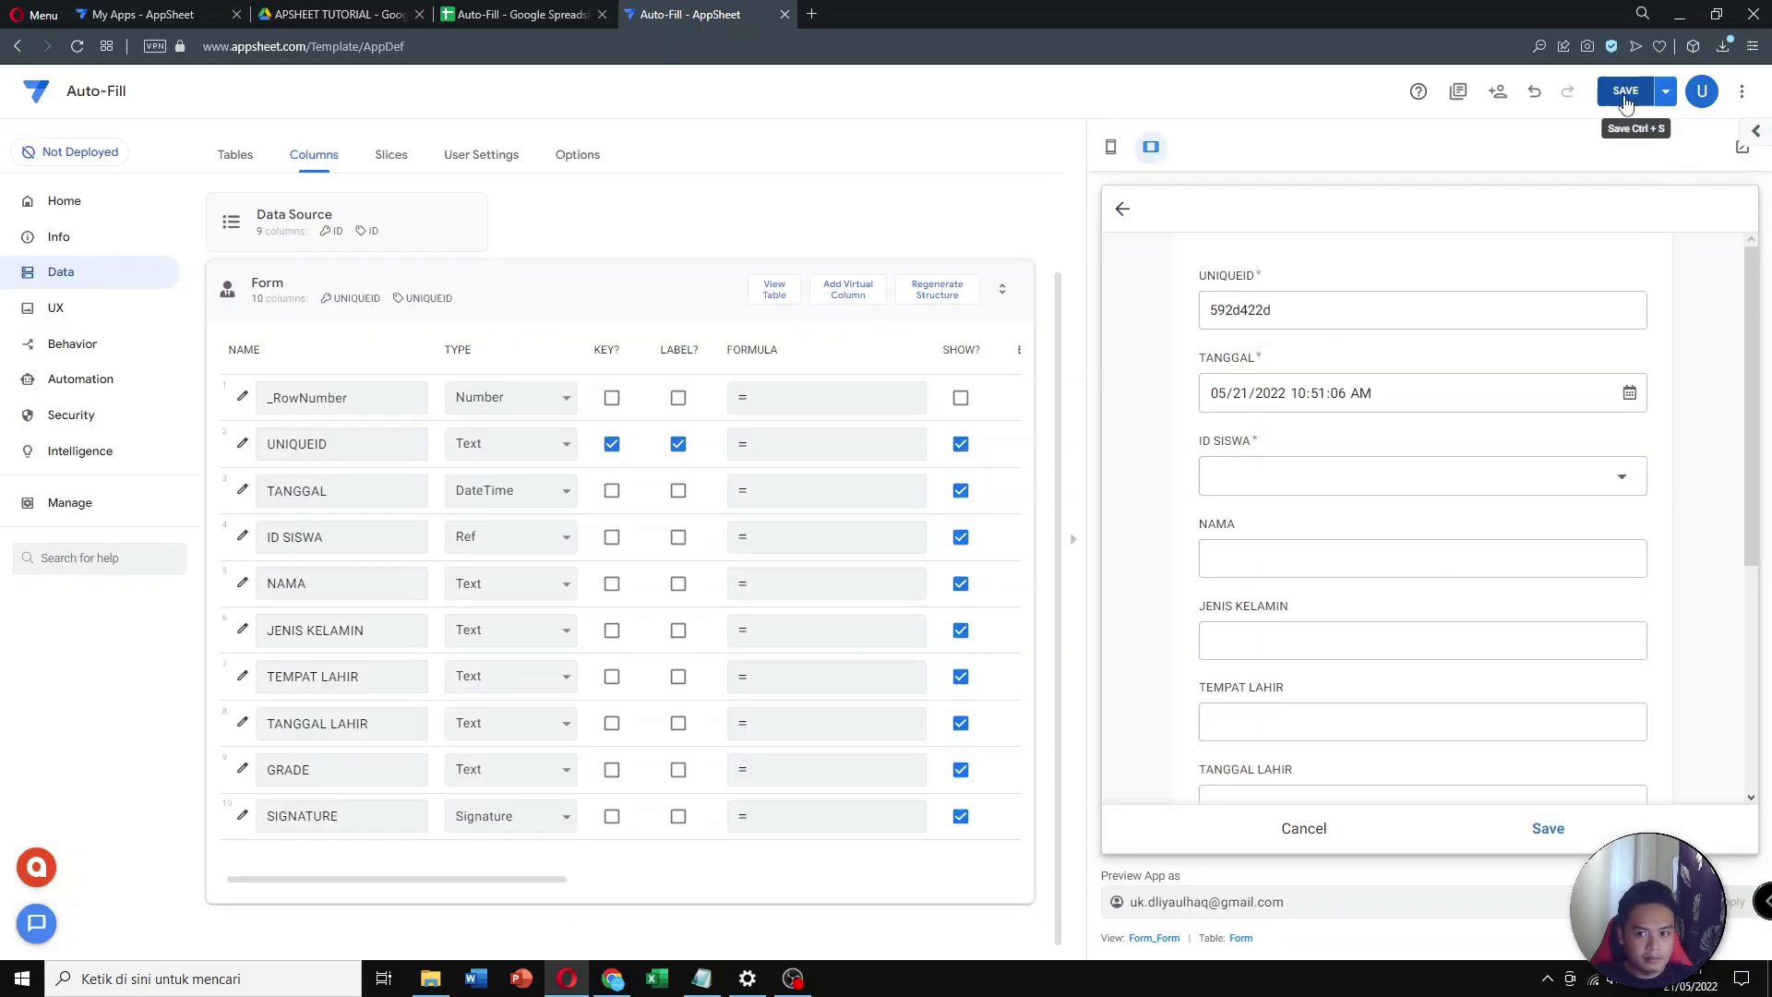
{"action": "left_click", "coordinate": [1626, 92]}
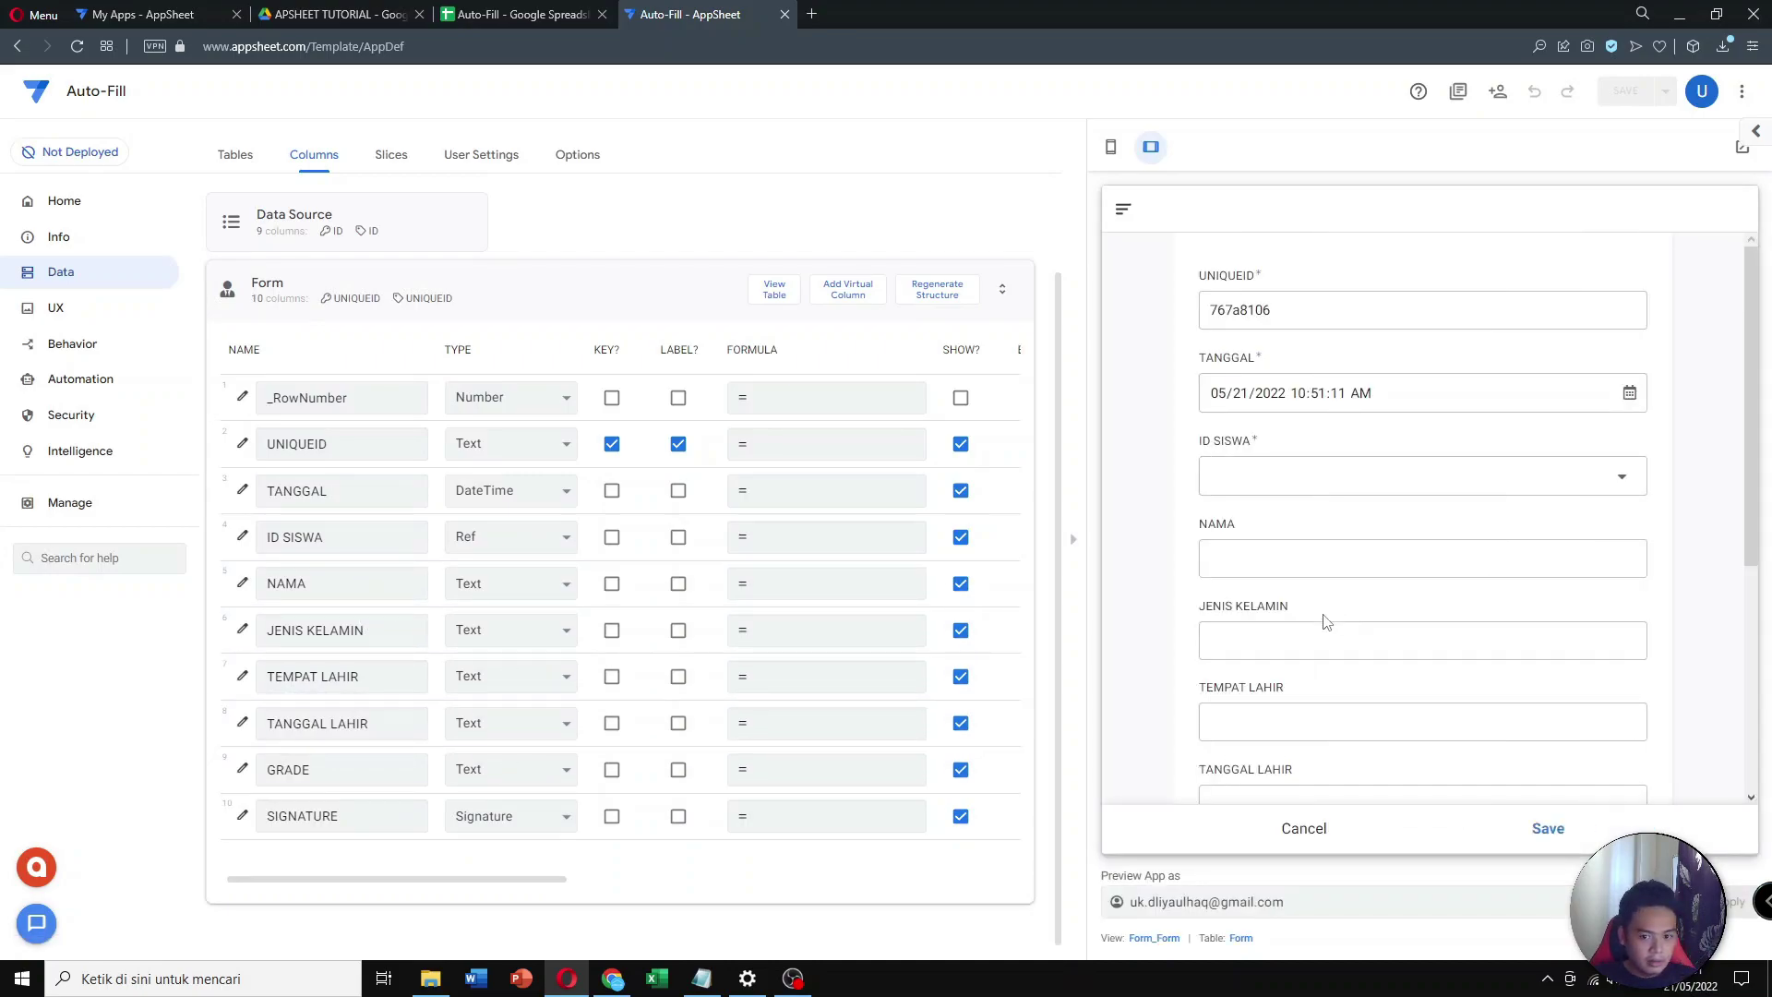
In the NAMA column's Auto Compute settings, start the Initial value formula with any(select())
{"action": "scroll", "coordinate": [1326, 621], "scroll_direction": "down", "scroll_amount": 3}
{"action": "scroll", "coordinate": [1326, 621], "scroll_direction": "up", "scroll_amount": 3}
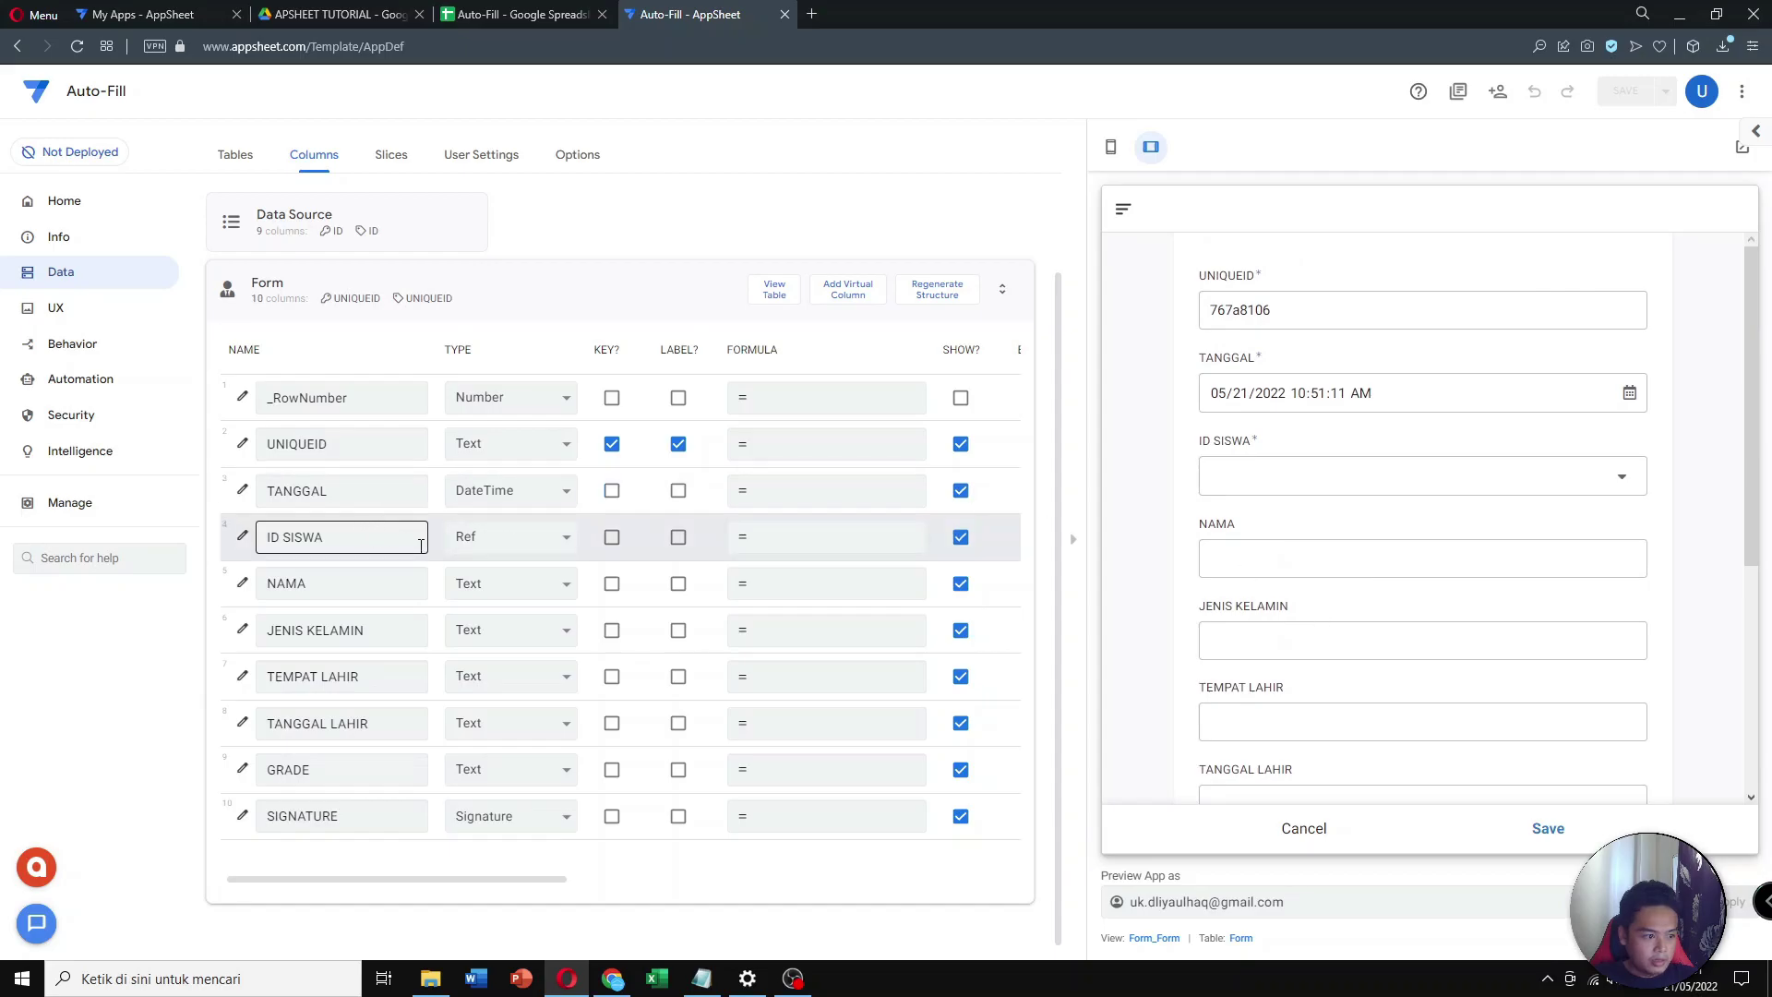
{"action": "left_click", "coordinate": [245, 585]}
{"action": "left_click", "coordinate": [833, 604]}
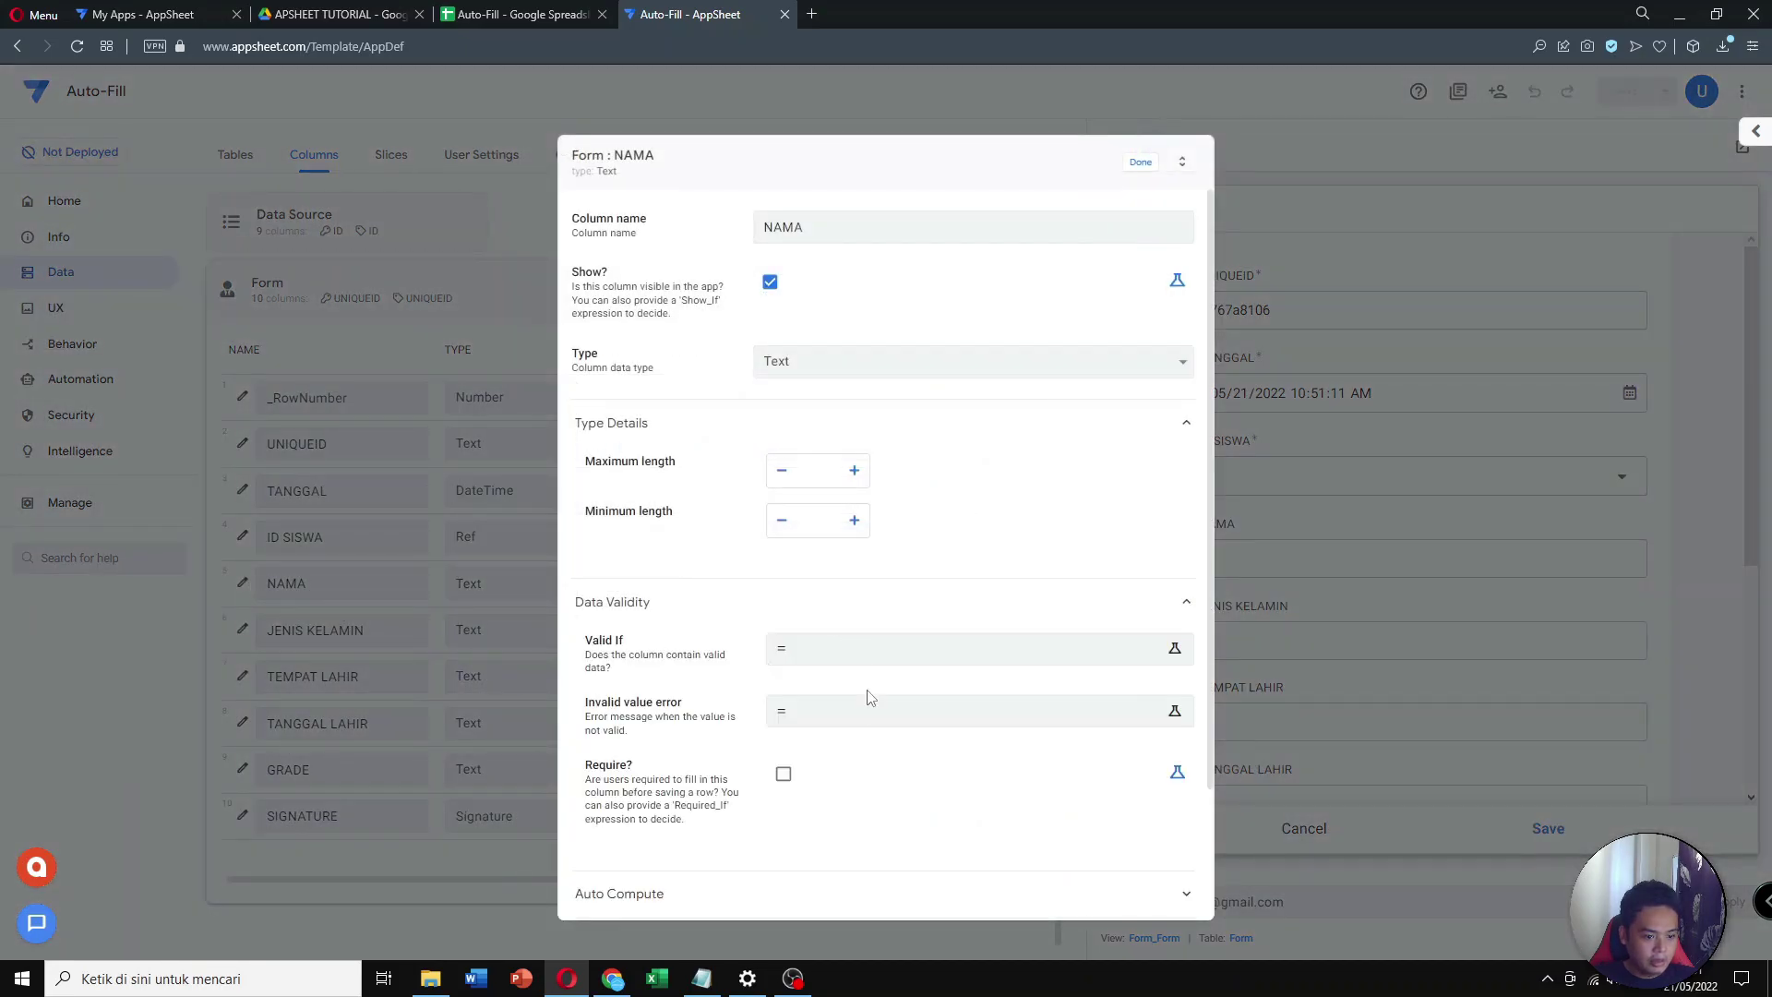
{"action": "left_click", "coordinate": [854, 624]}
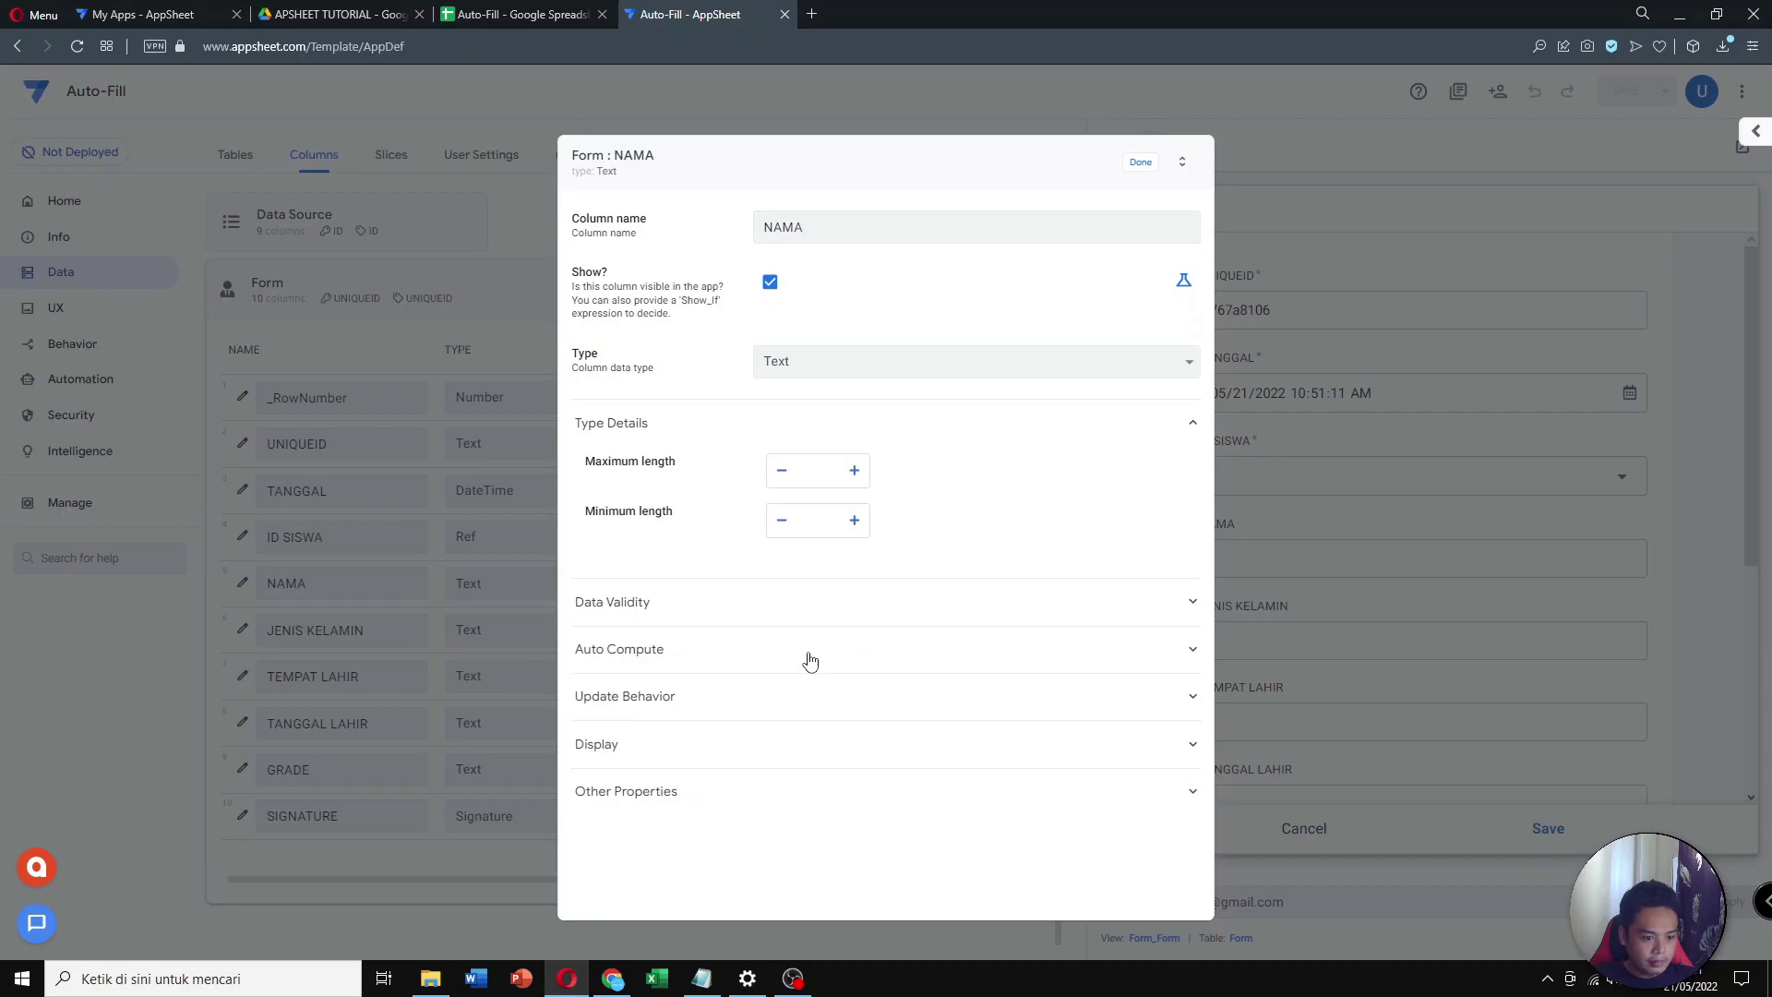
{"action": "left_click", "coordinate": [810, 660]}
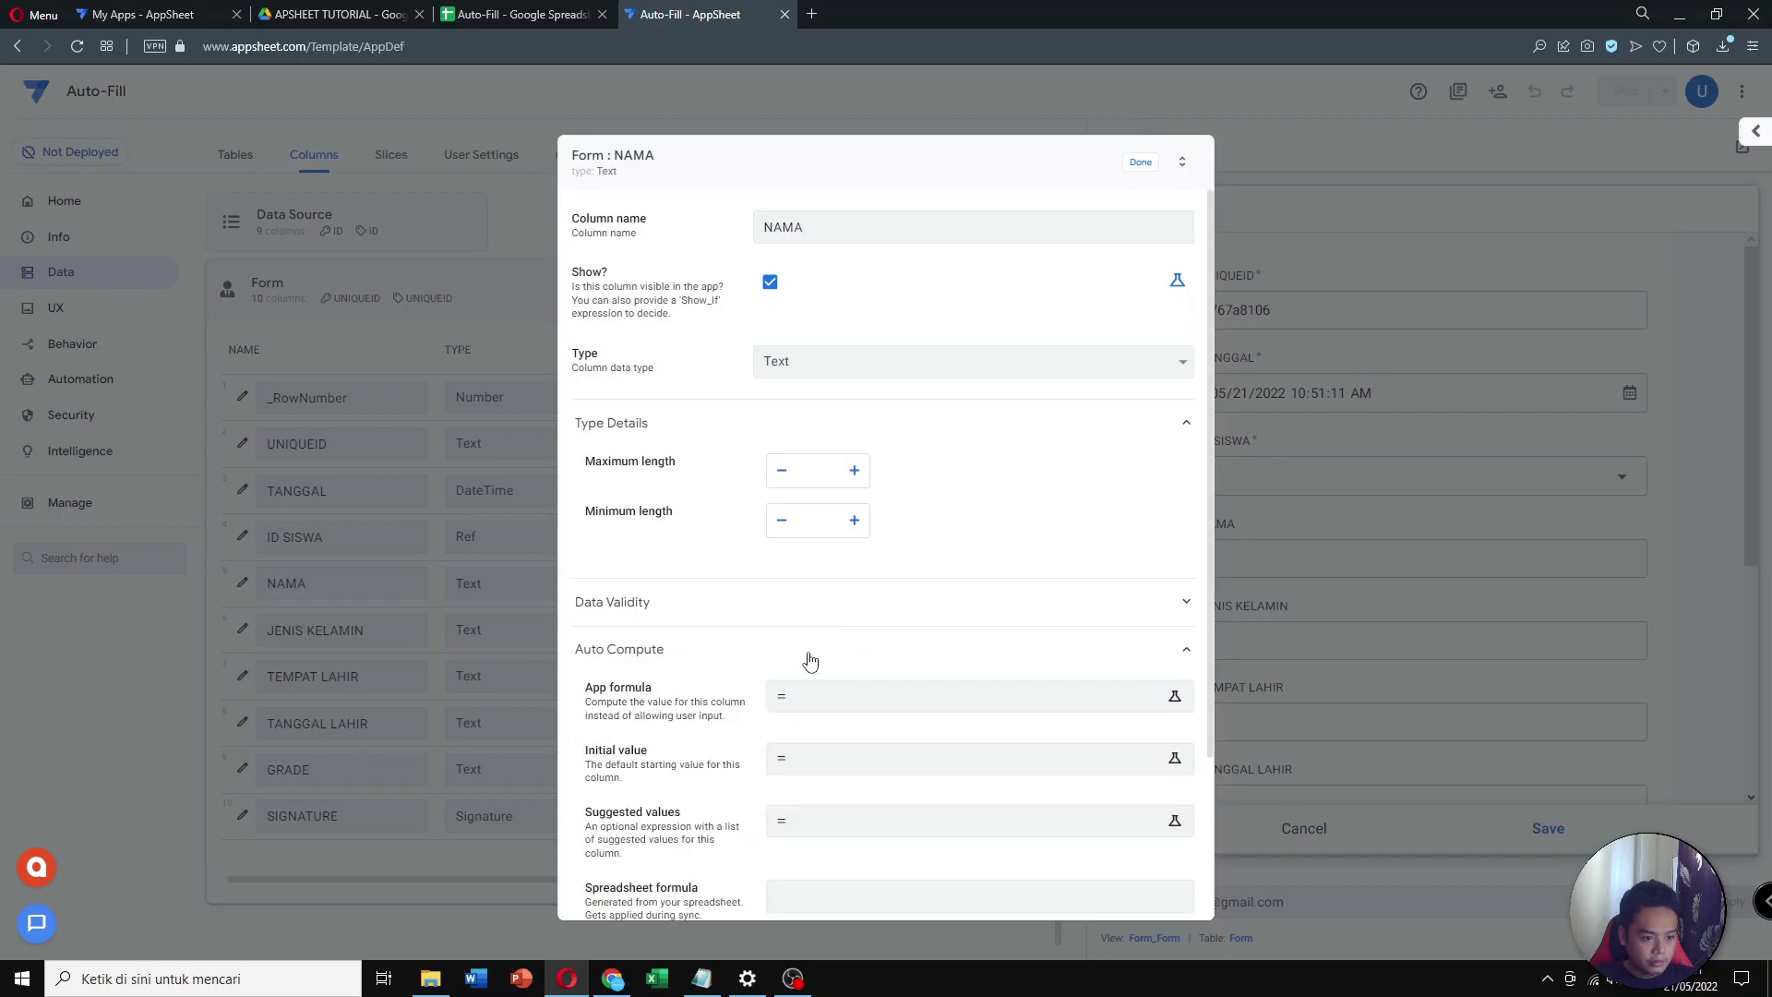
{"action": "scroll", "coordinate": [808, 660], "scroll_direction": "down", "scroll_amount": 1}
{"action": "left_click", "coordinate": [824, 673]}
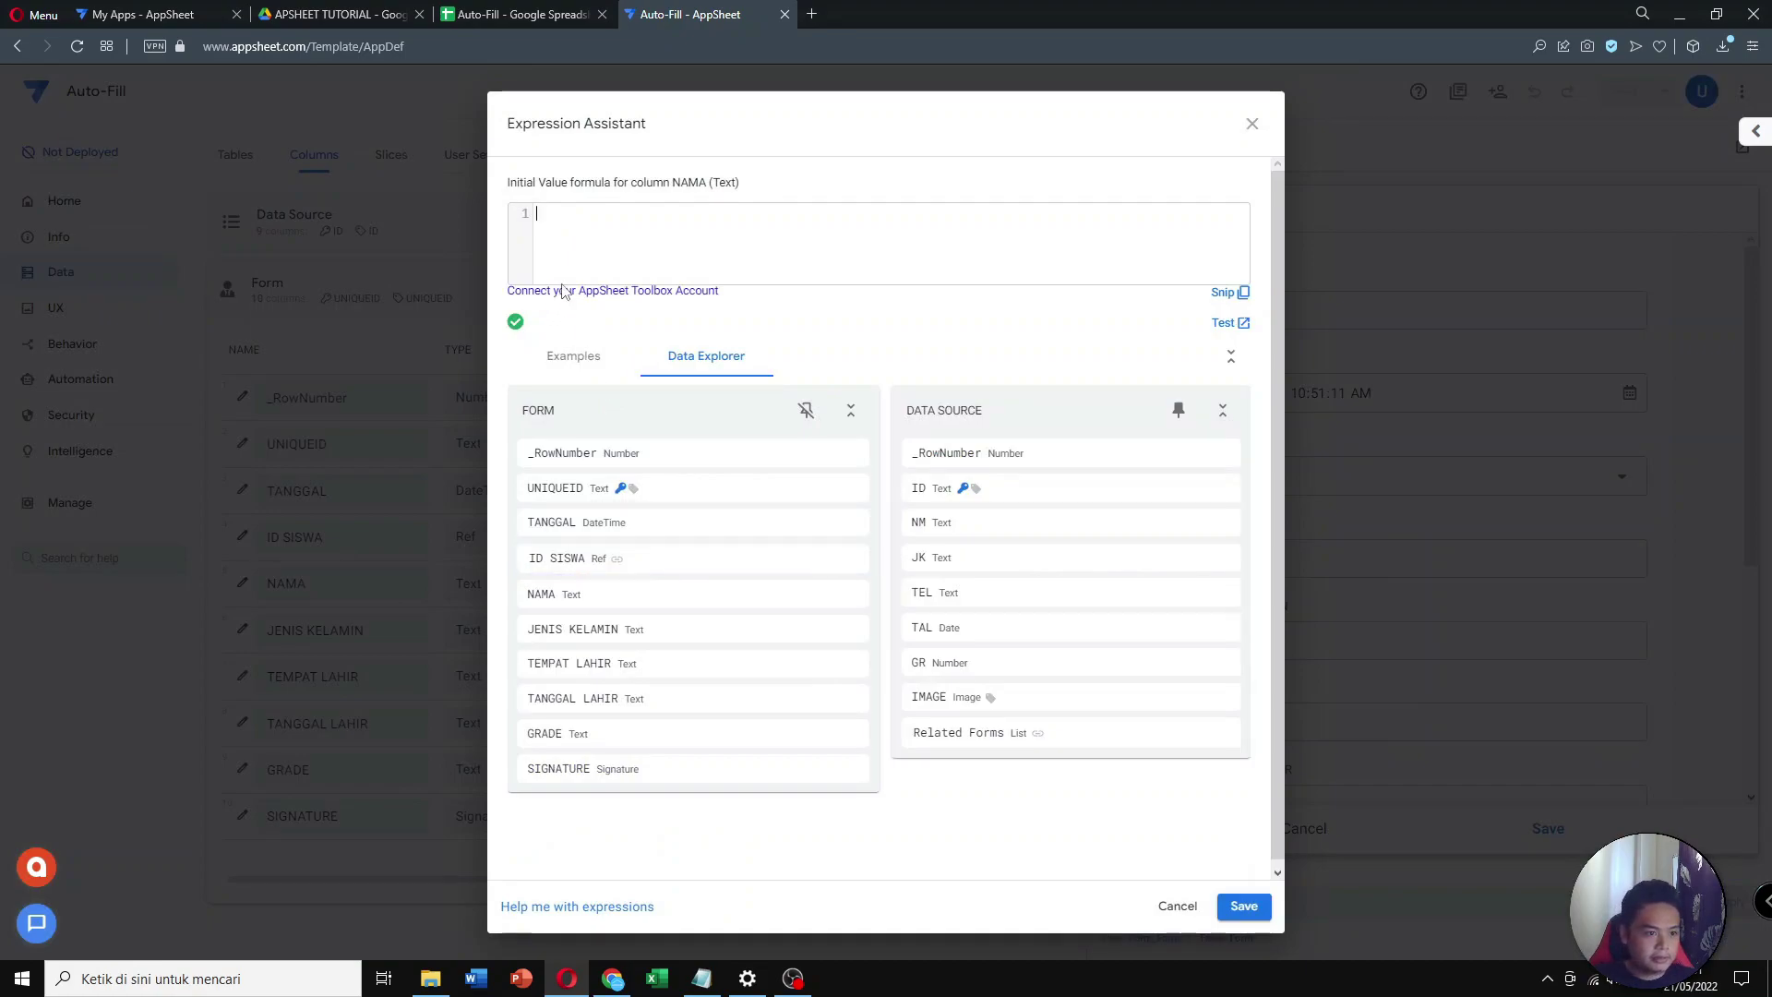
{"action": "type", "text": "any"}
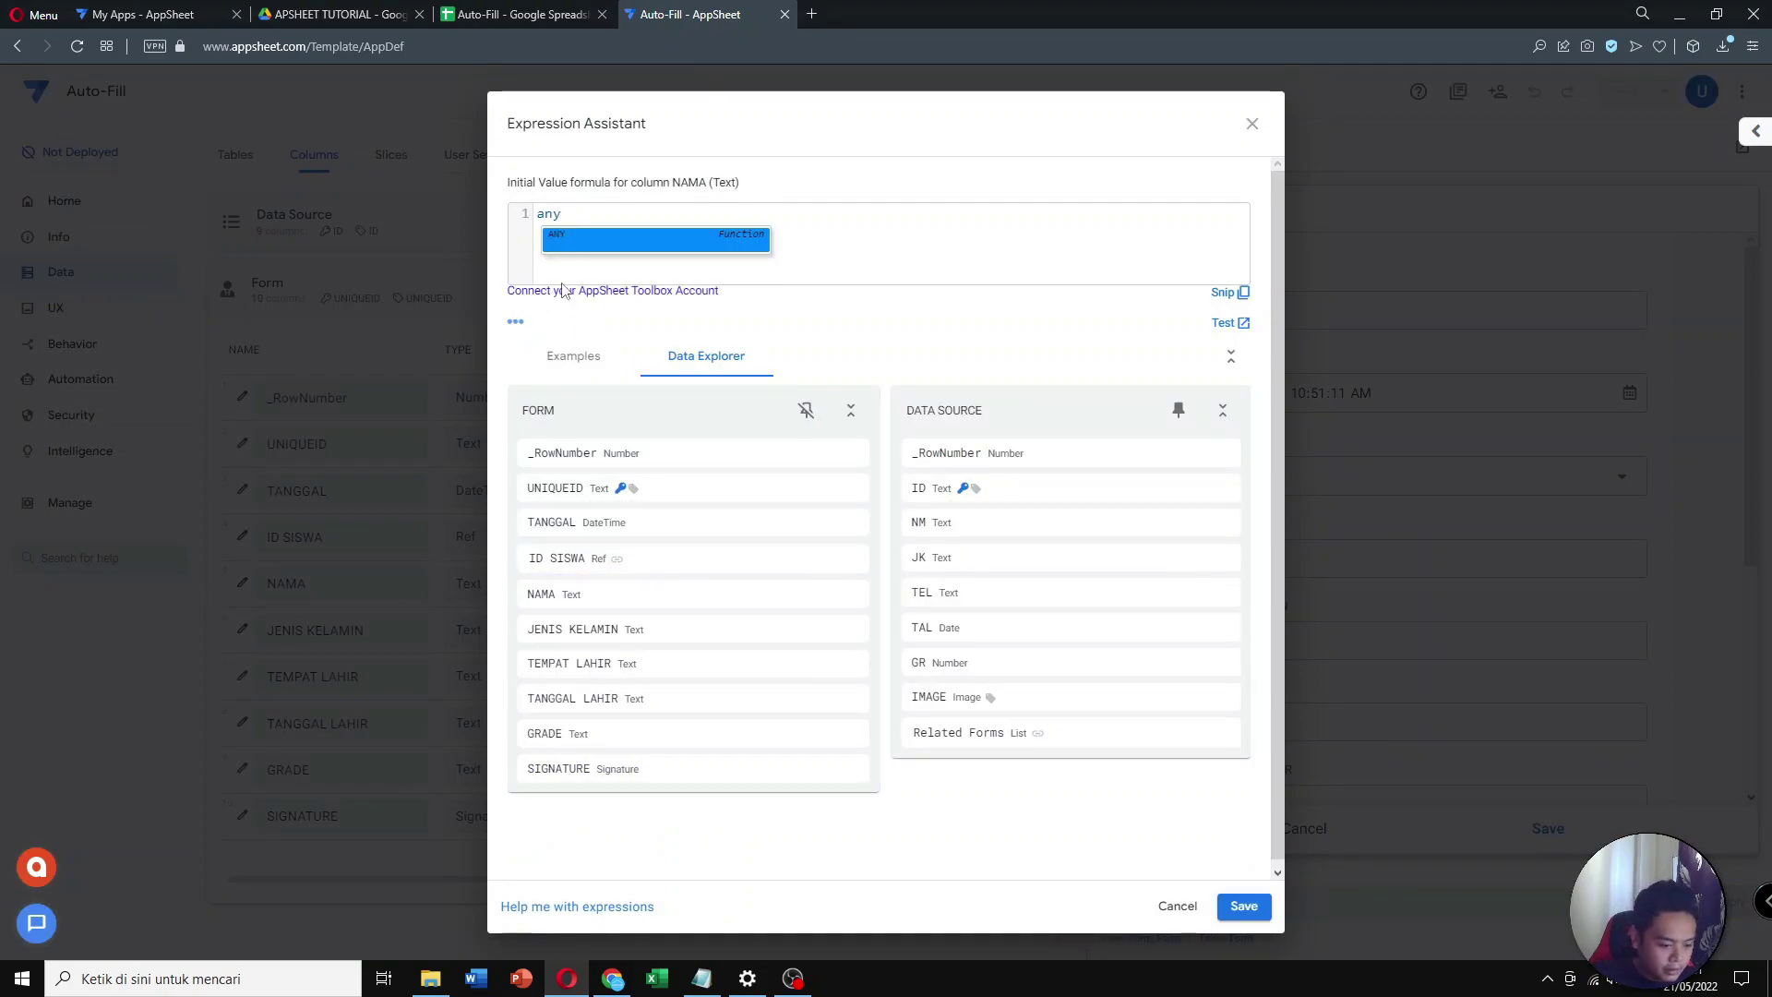
{"action": "type", "text": "("}
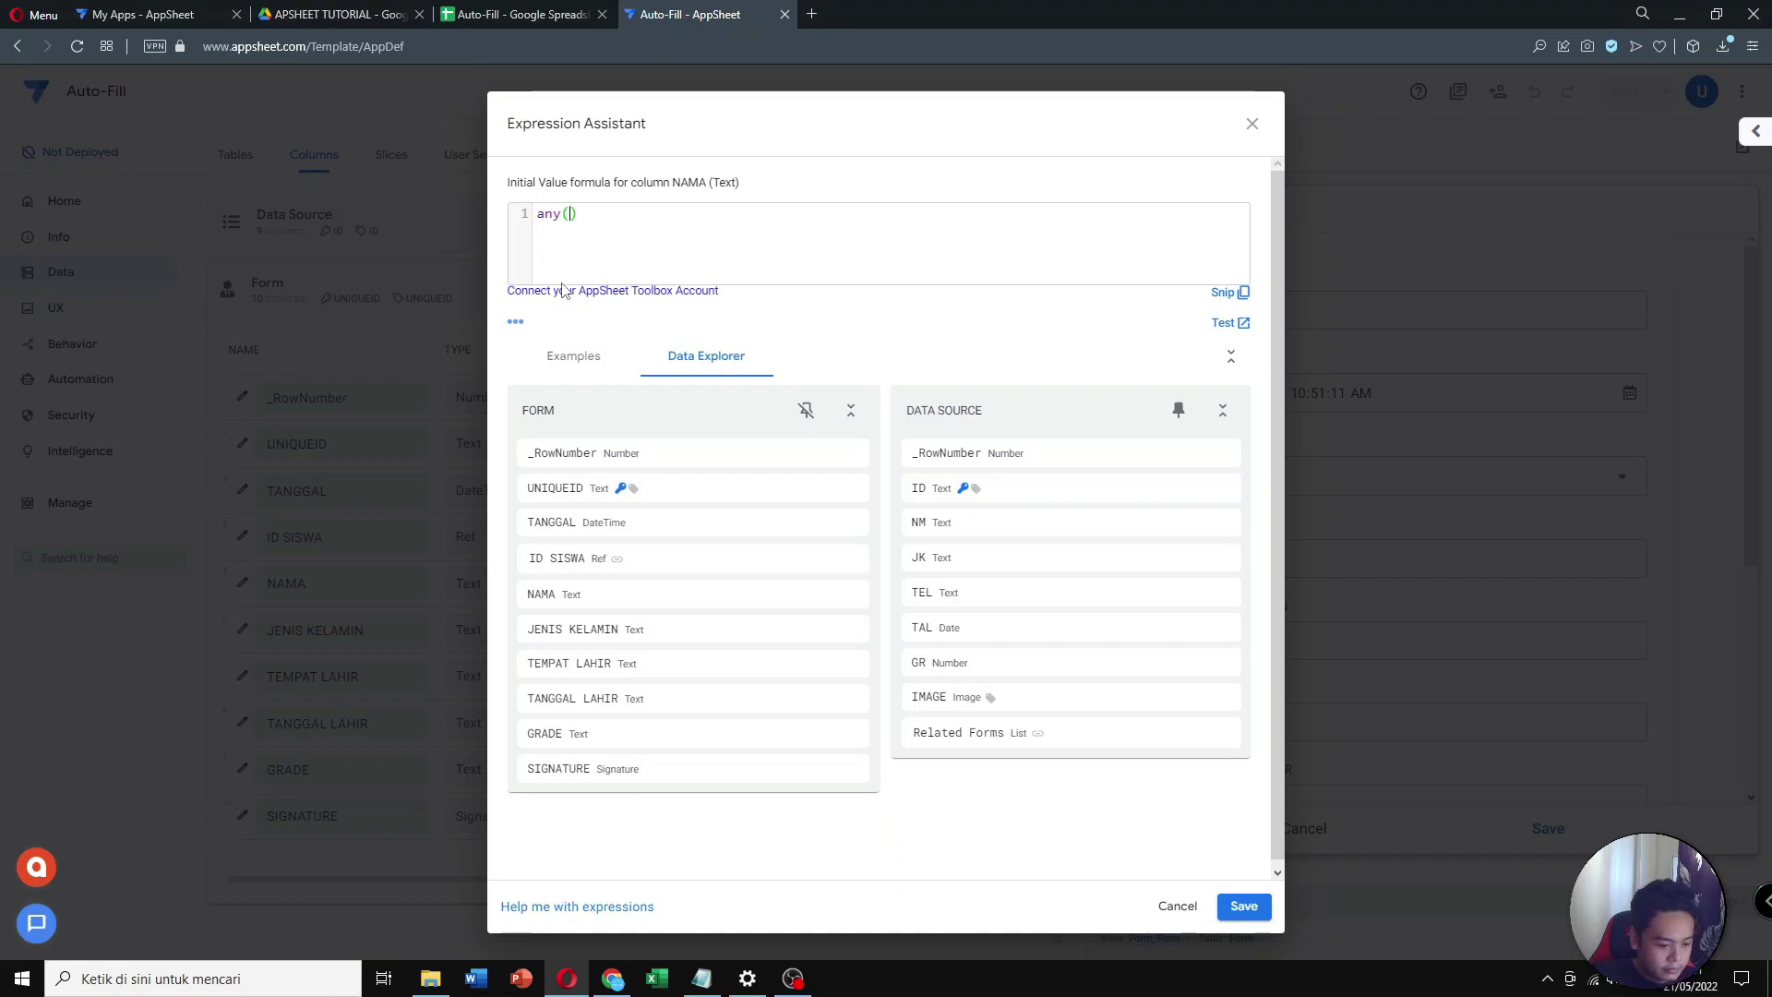
{"action": "type", "text": "select"}
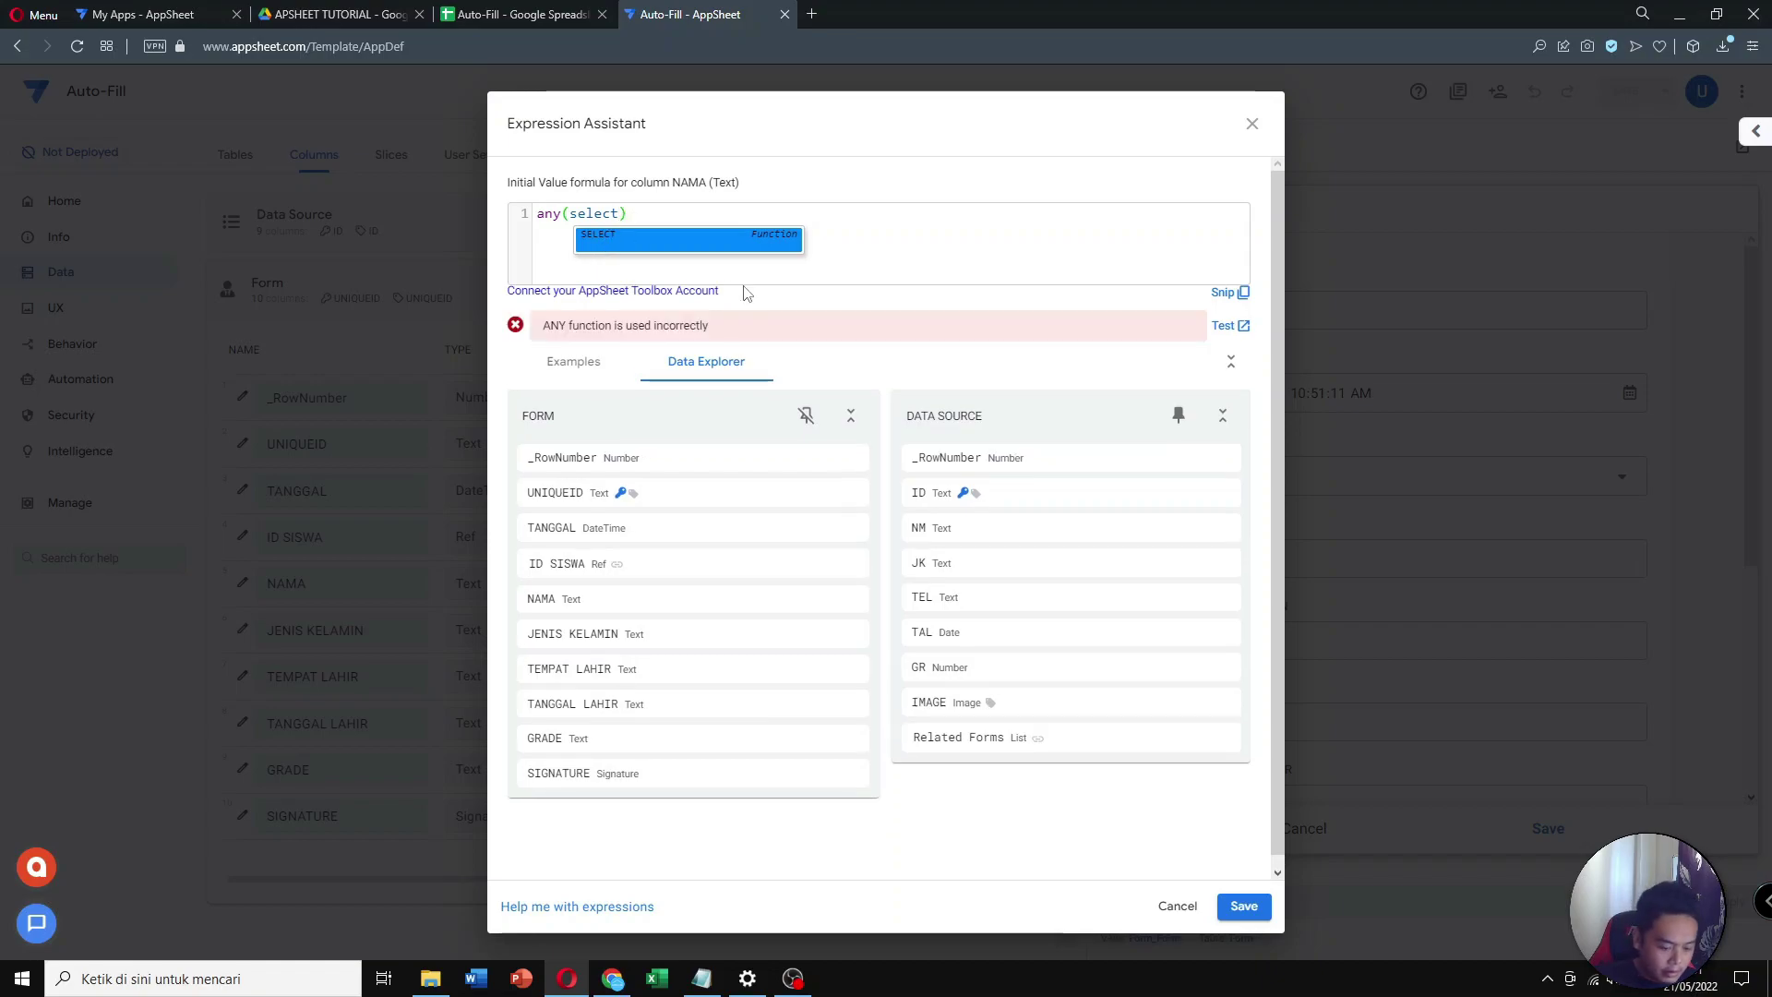
{"action": "type", "text": "("}
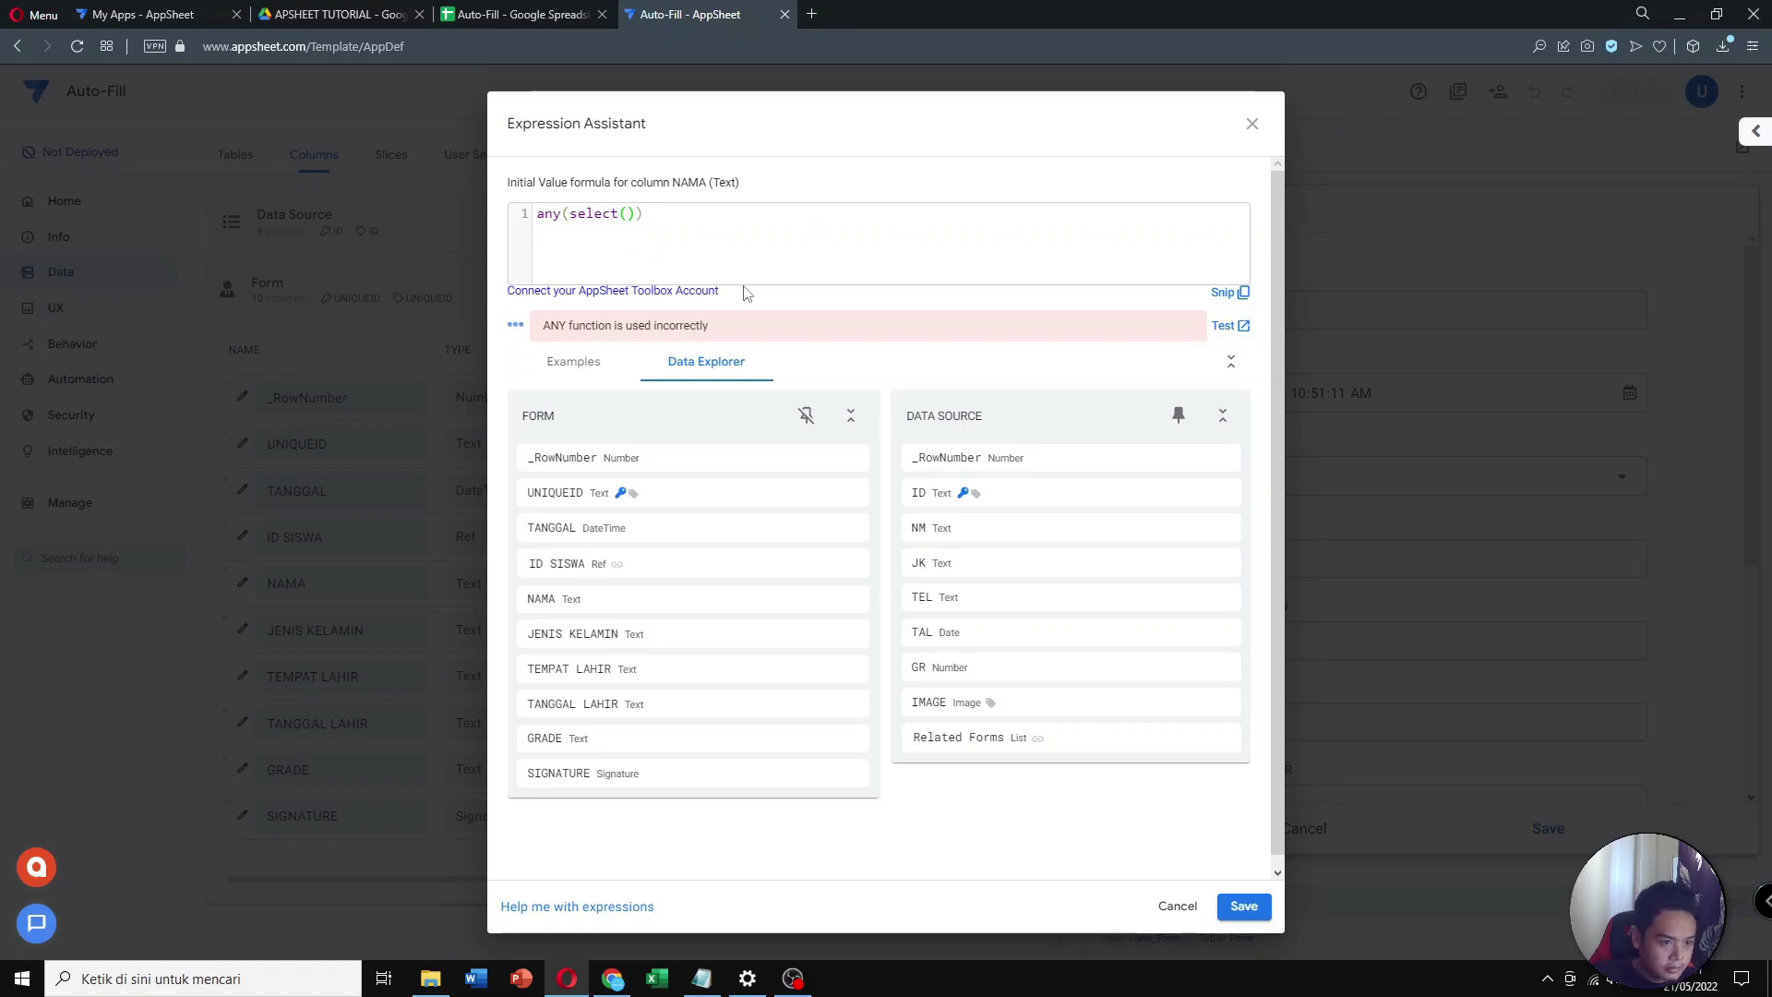
Add Data Source[NM] as the first argument of the select function in NAMA's Initial value formula
{"action": "left_click_drag", "start_coordinate": [908, 416], "coordinate": [983, 417]}
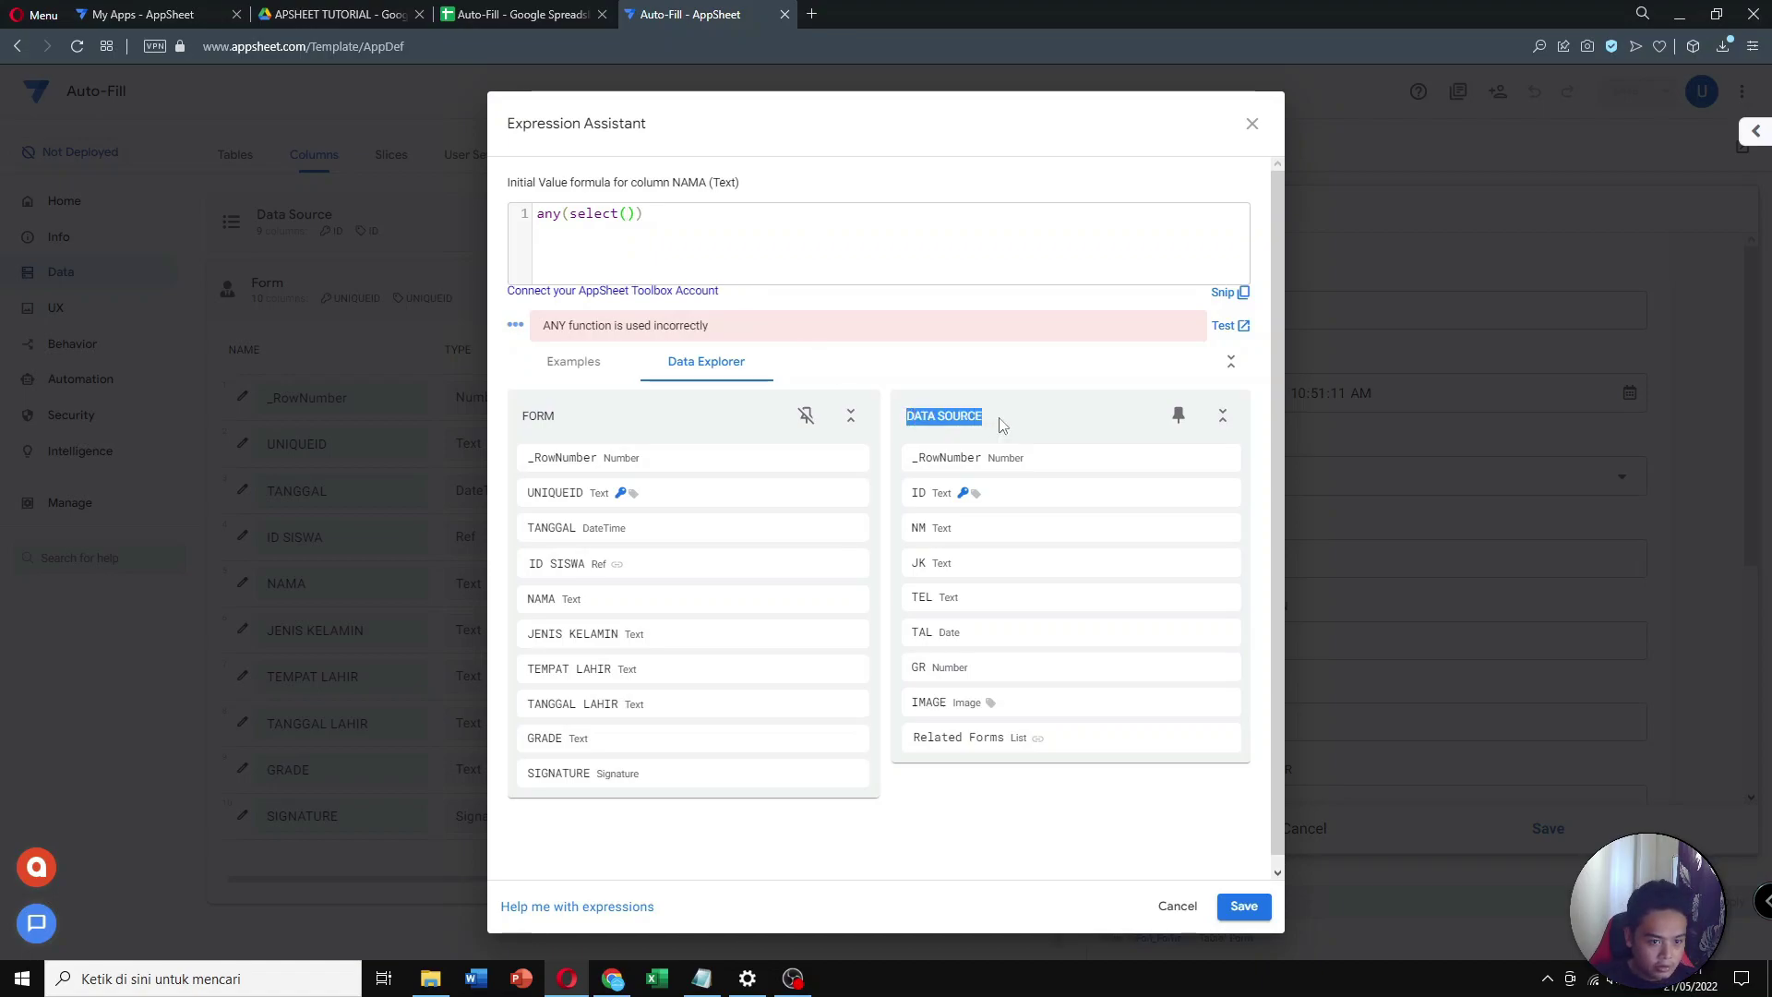
{"action": "left_click", "coordinate": [944, 419]}
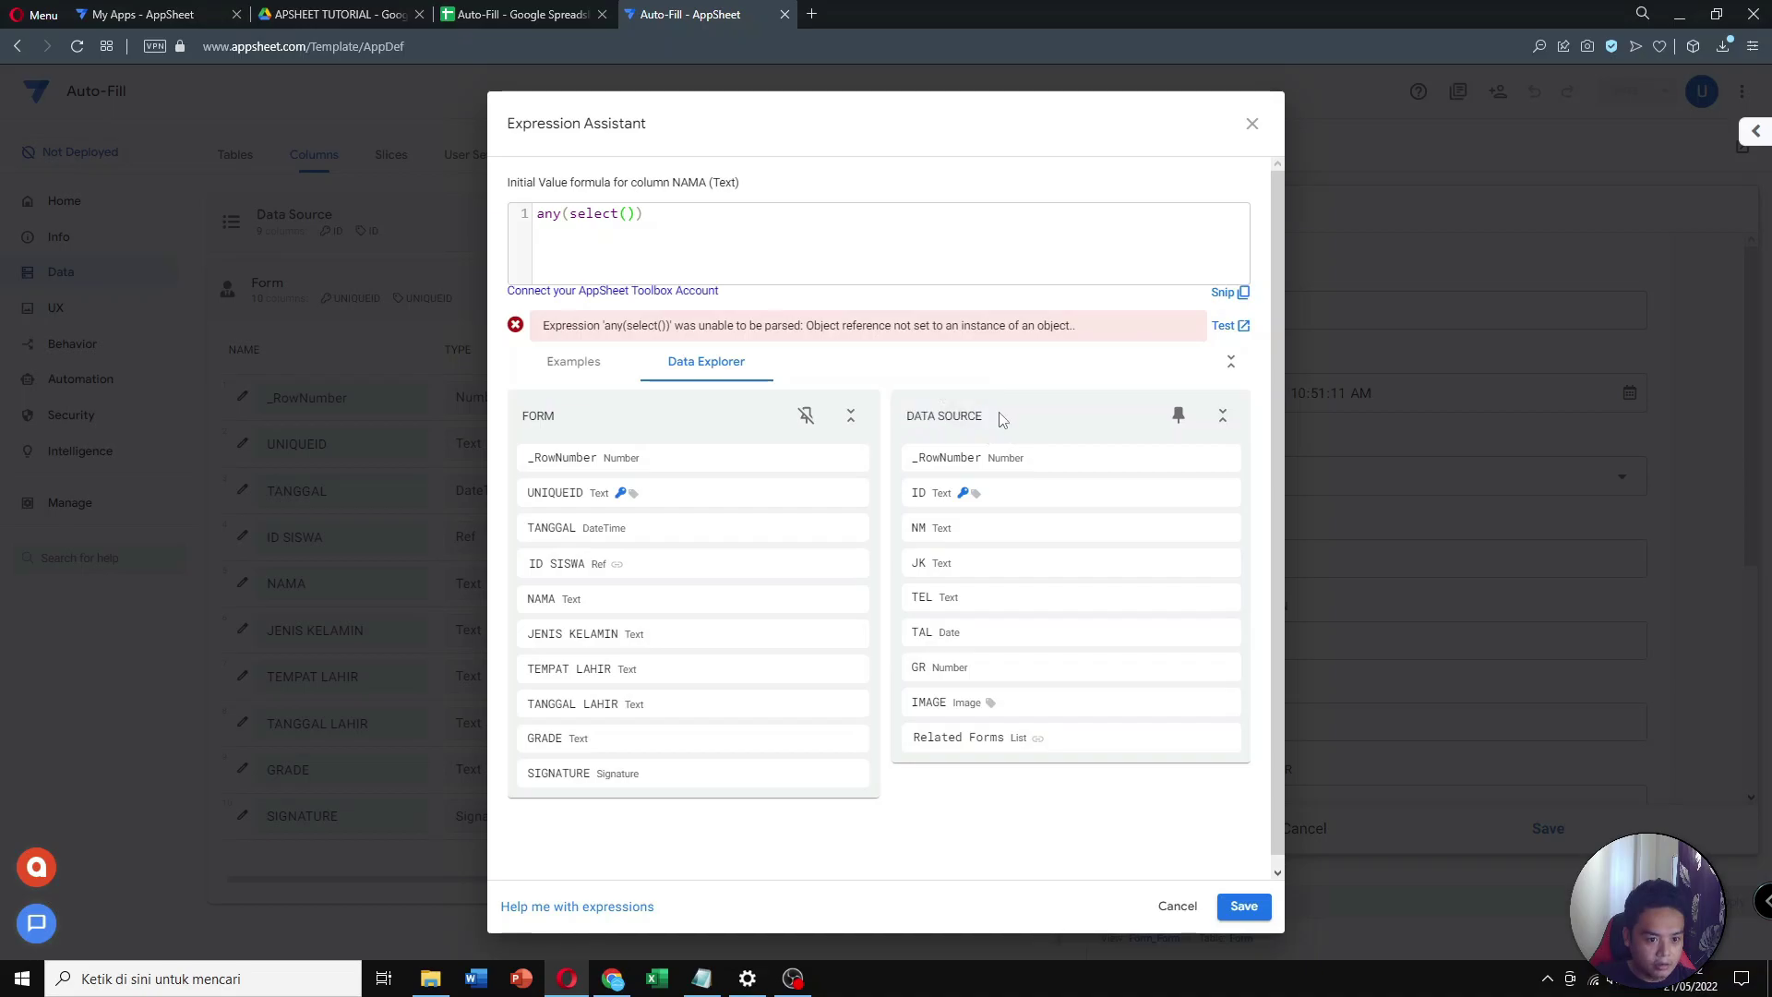
{"action": "left_click_drag", "start_coordinate": [1003, 420], "coordinate": [903, 417]}
{"action": "type", "text": "da"}
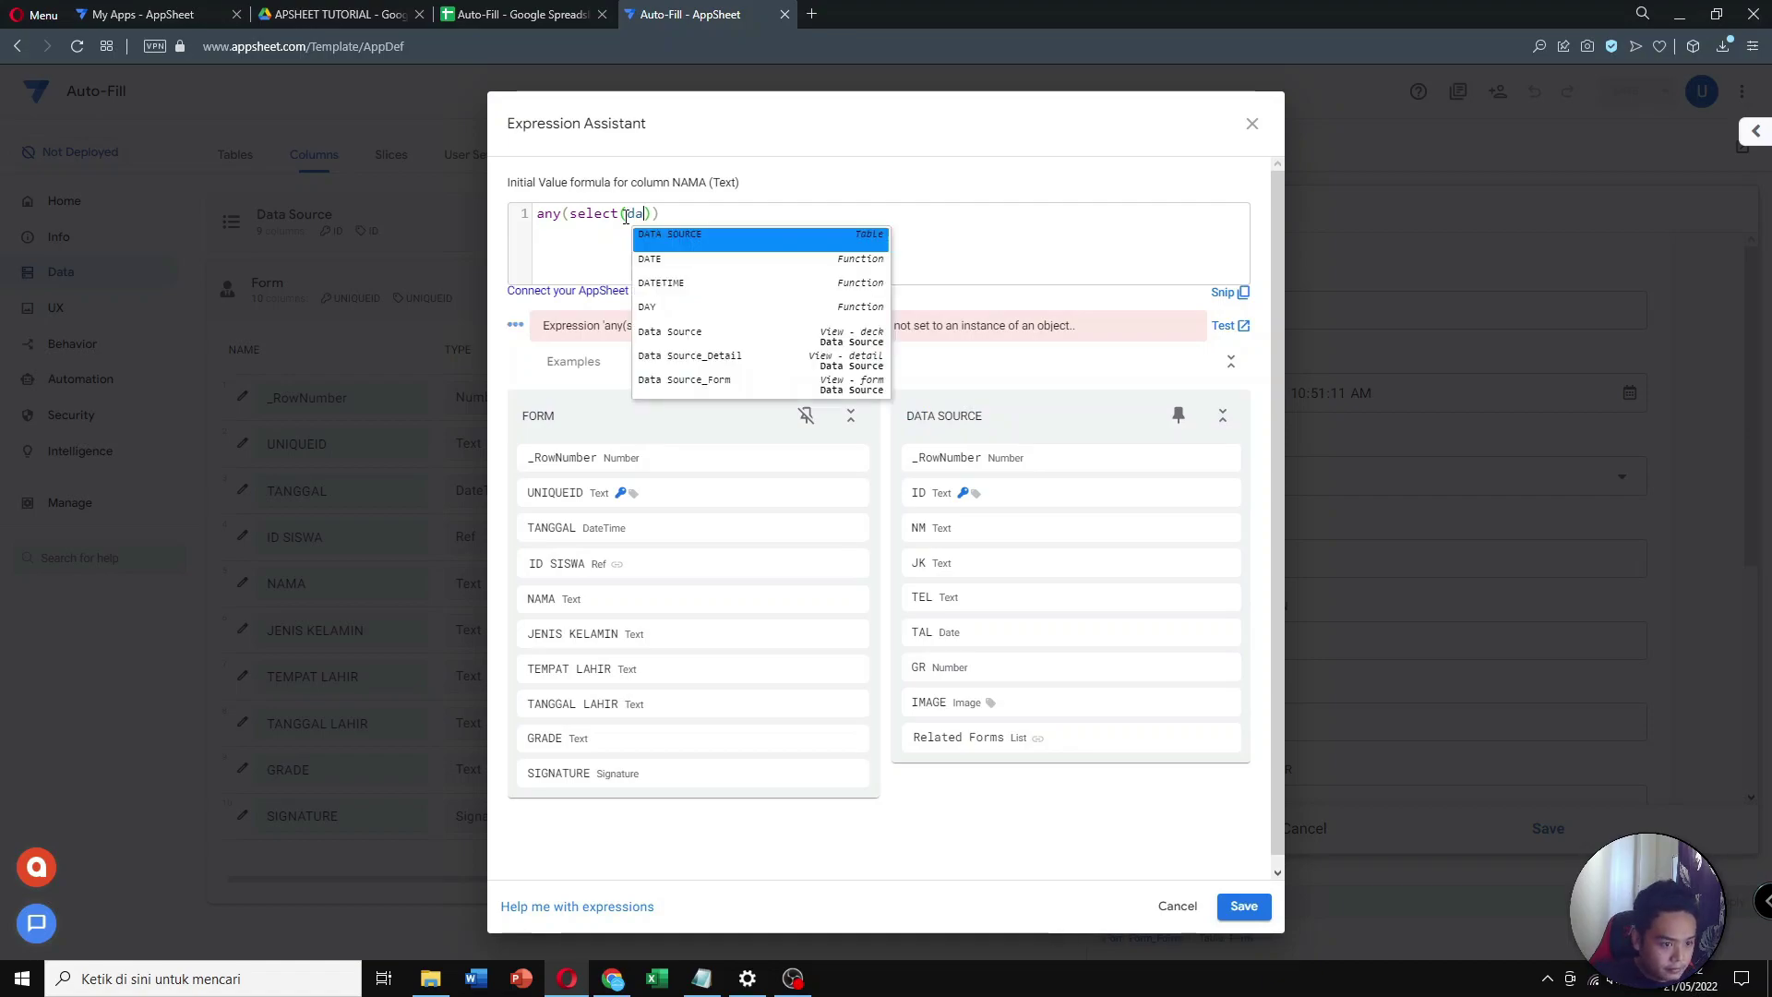
{"action": "left_click", "coordinate": [669, 245]}
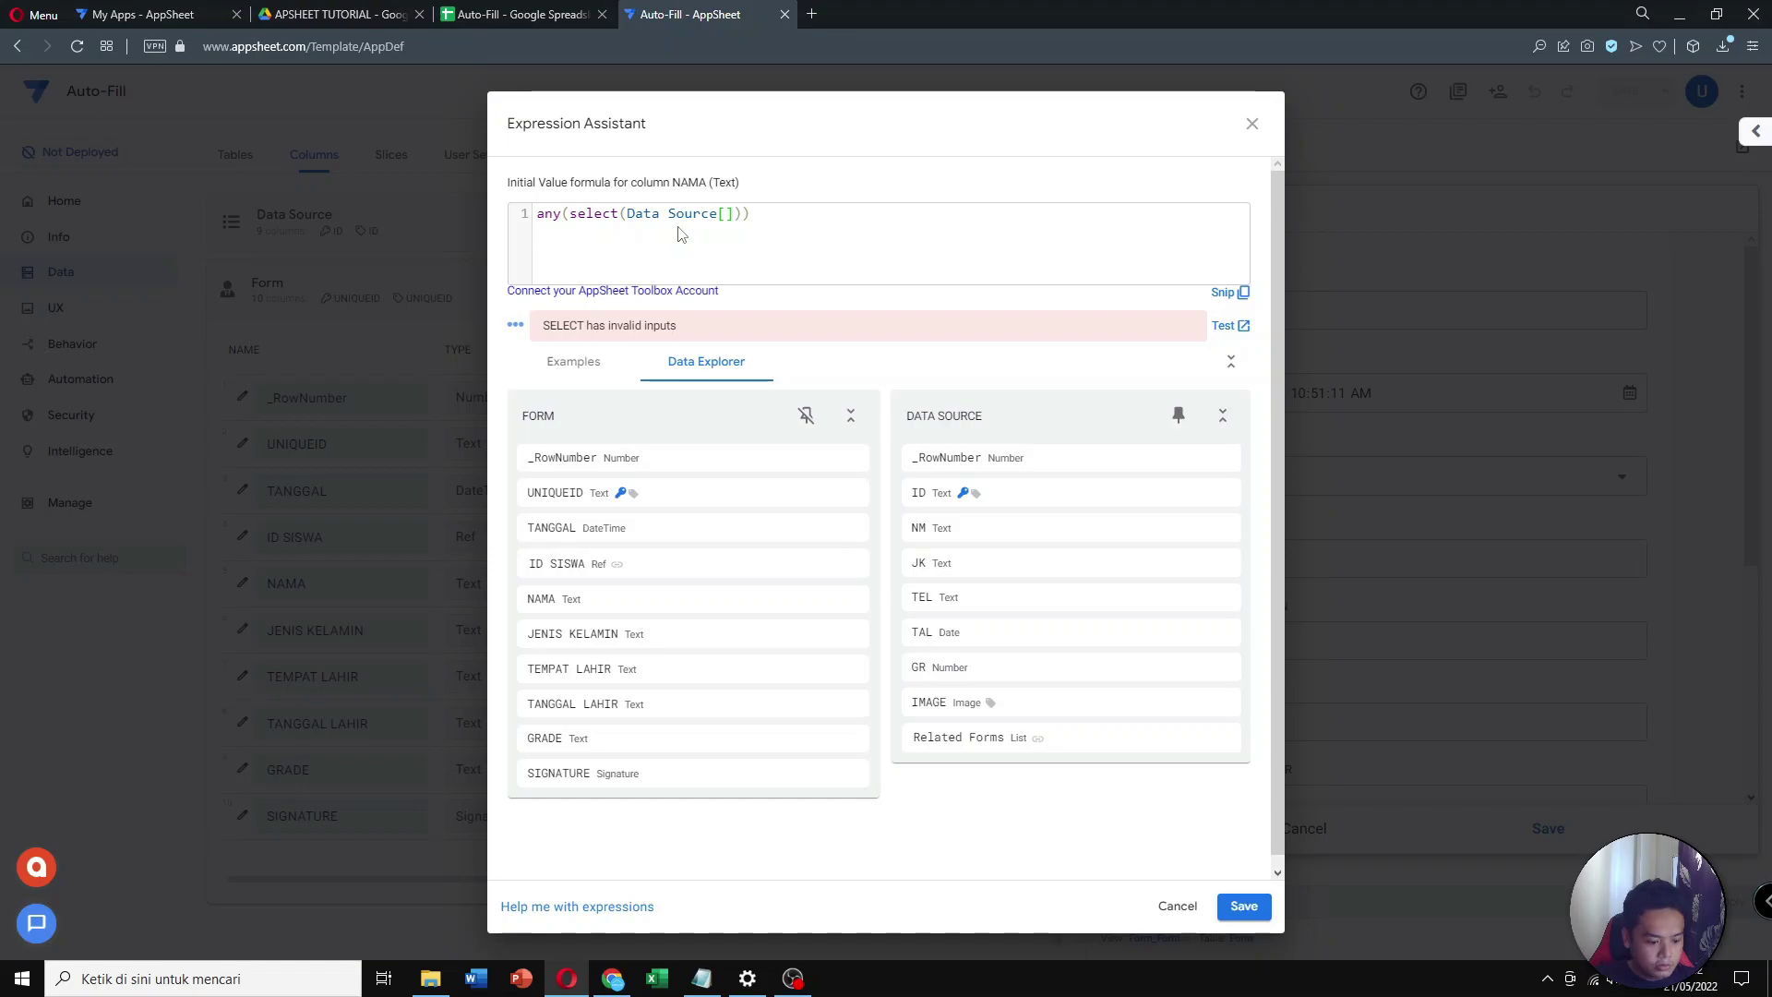
{"action": "mouse_move", "coordinate": [1195, 533]}
{"action": "left_click", "coordinate": [1194, 530]}
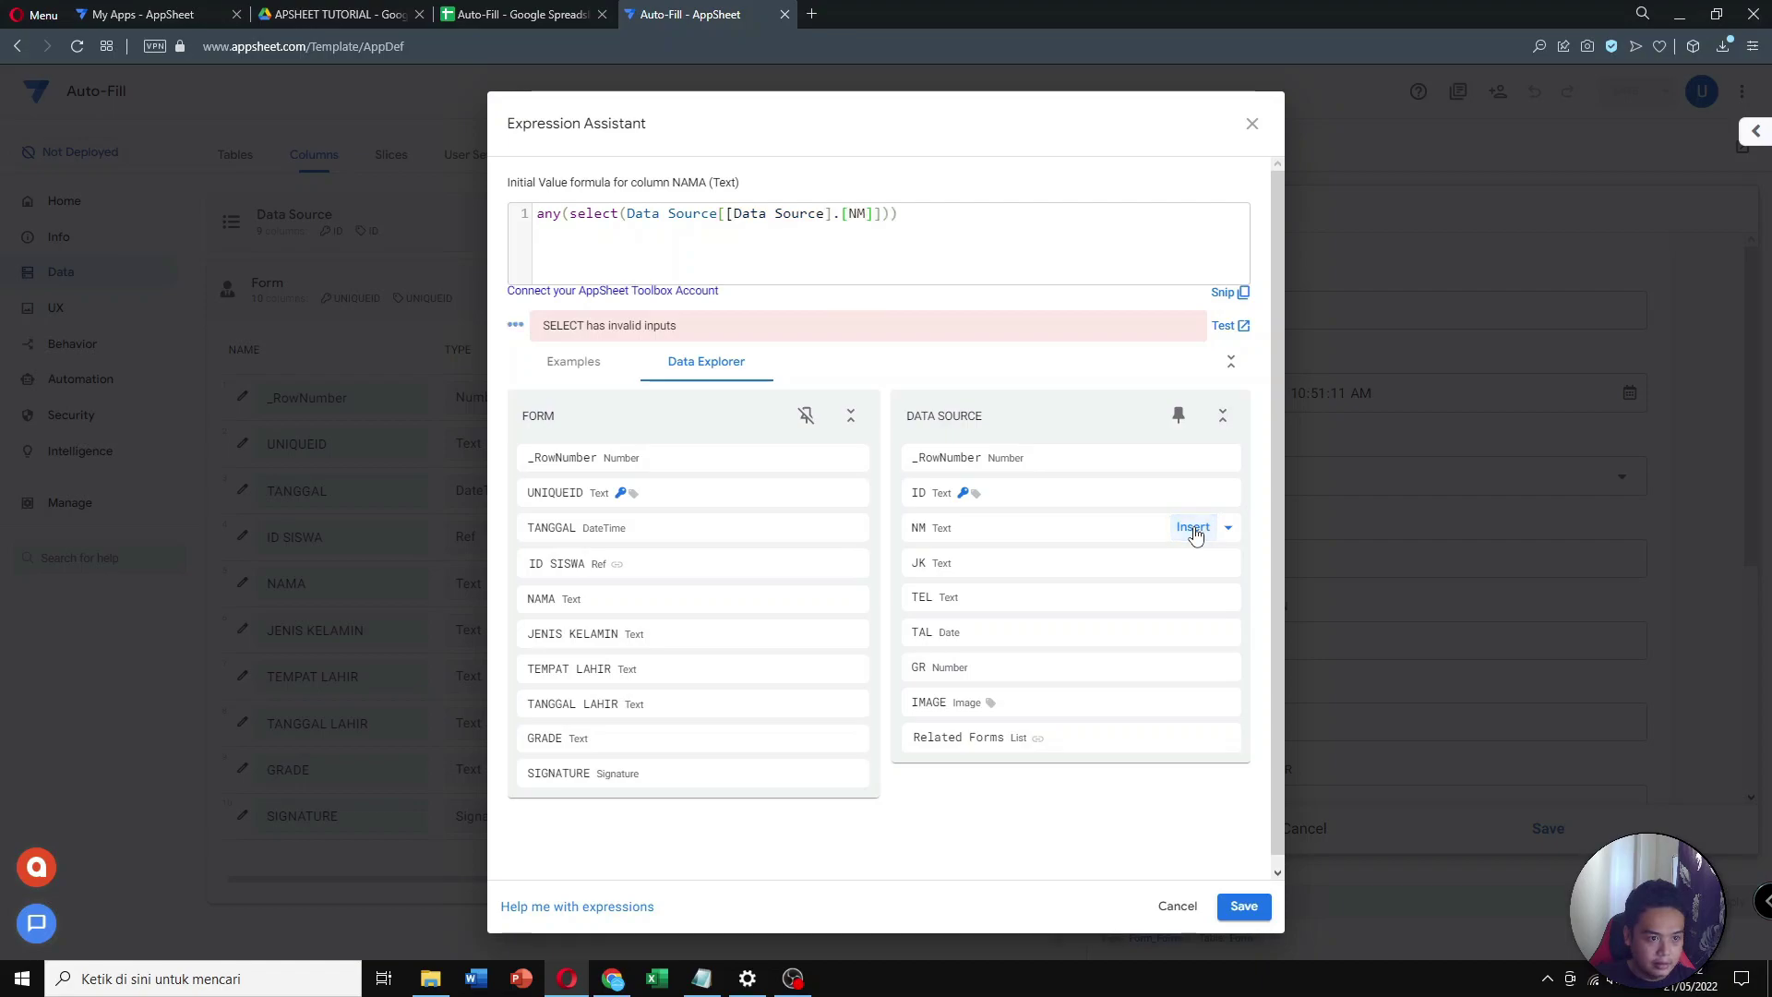
{"action": "left_click_drag", "start_coordinate": [843, 219], "coordinate": [727, 221]}
{"action": "key", "text": "BackSpace"}
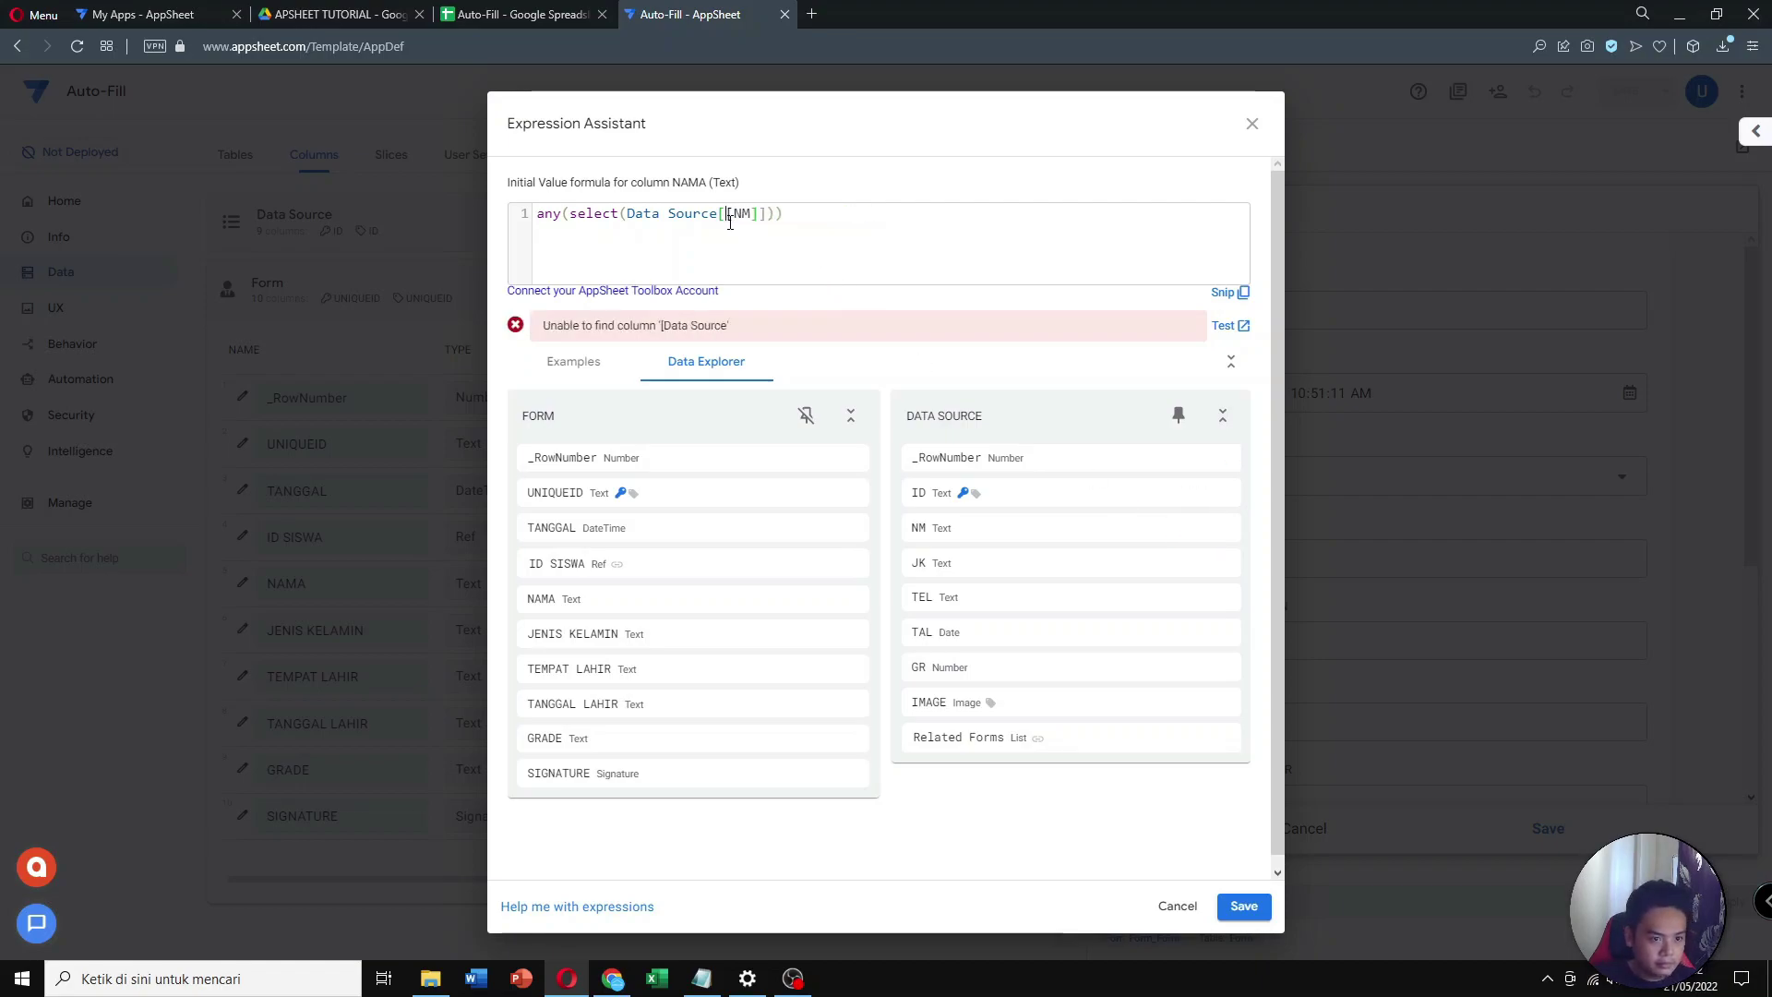
{"action": "key", "text": "BackSpace"}
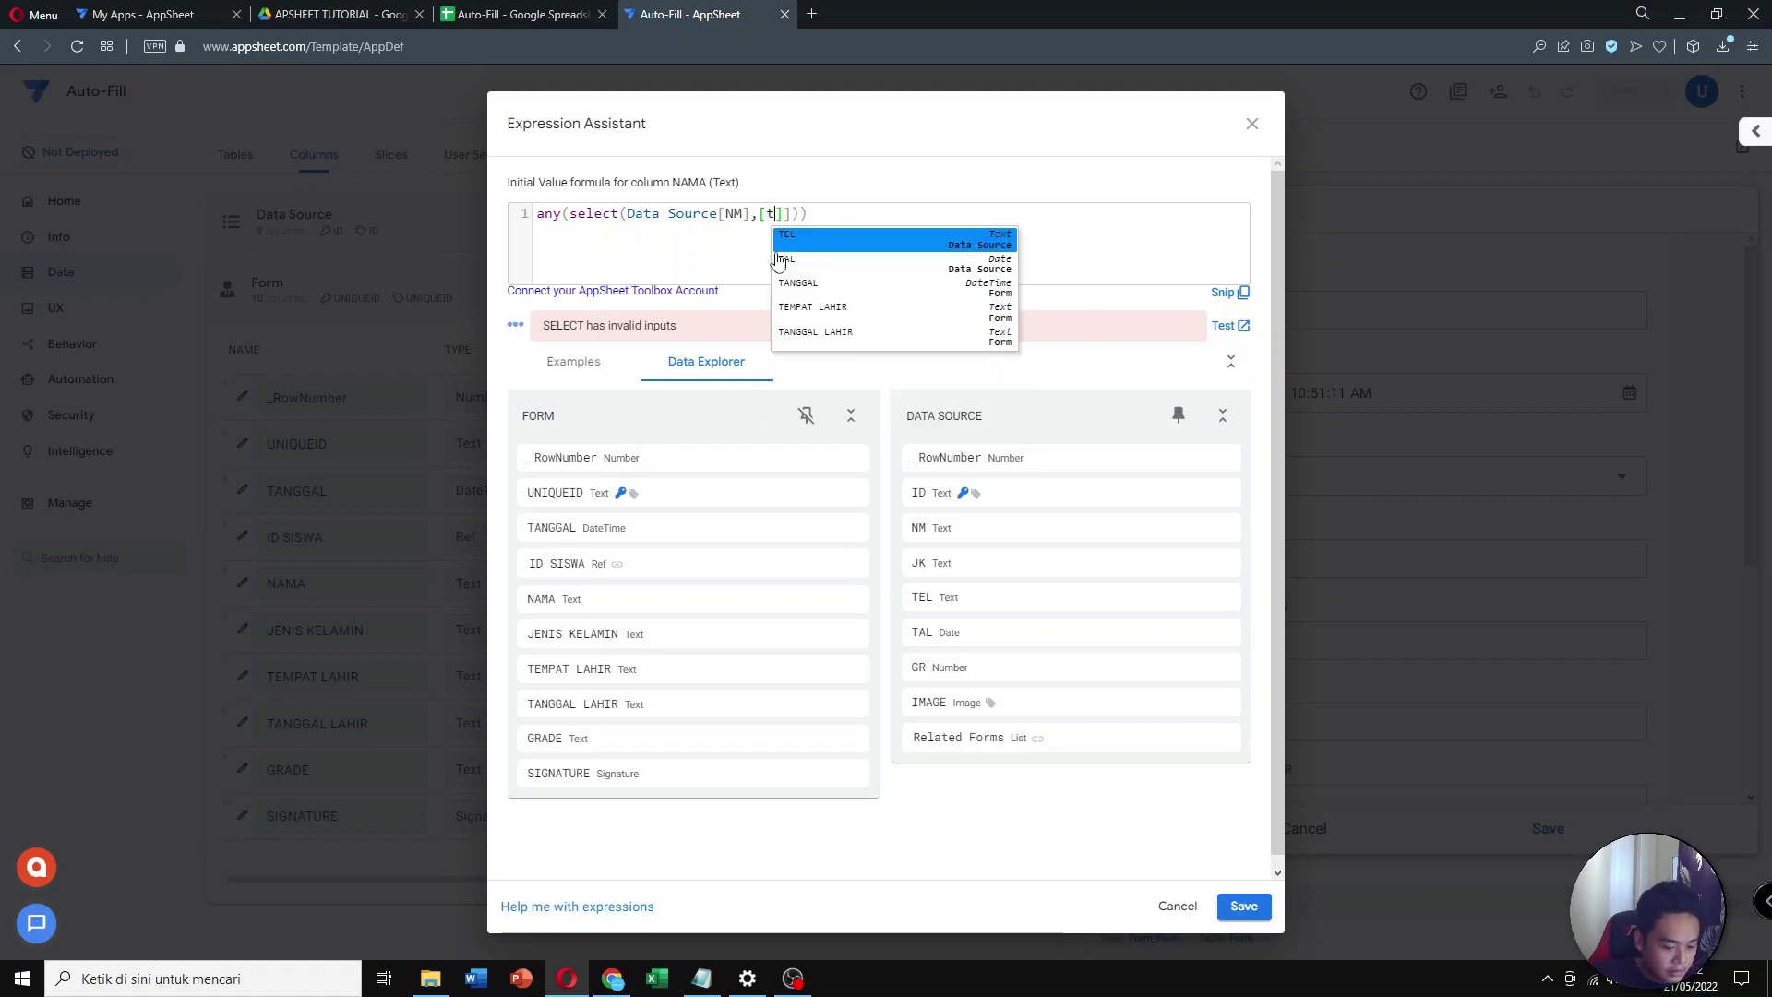
Begin the select condition in NAMA's Initial value formula with [_thisrow].[ID SISWA], without doubled opening brackets
{"action": "type", "text": "thi"}
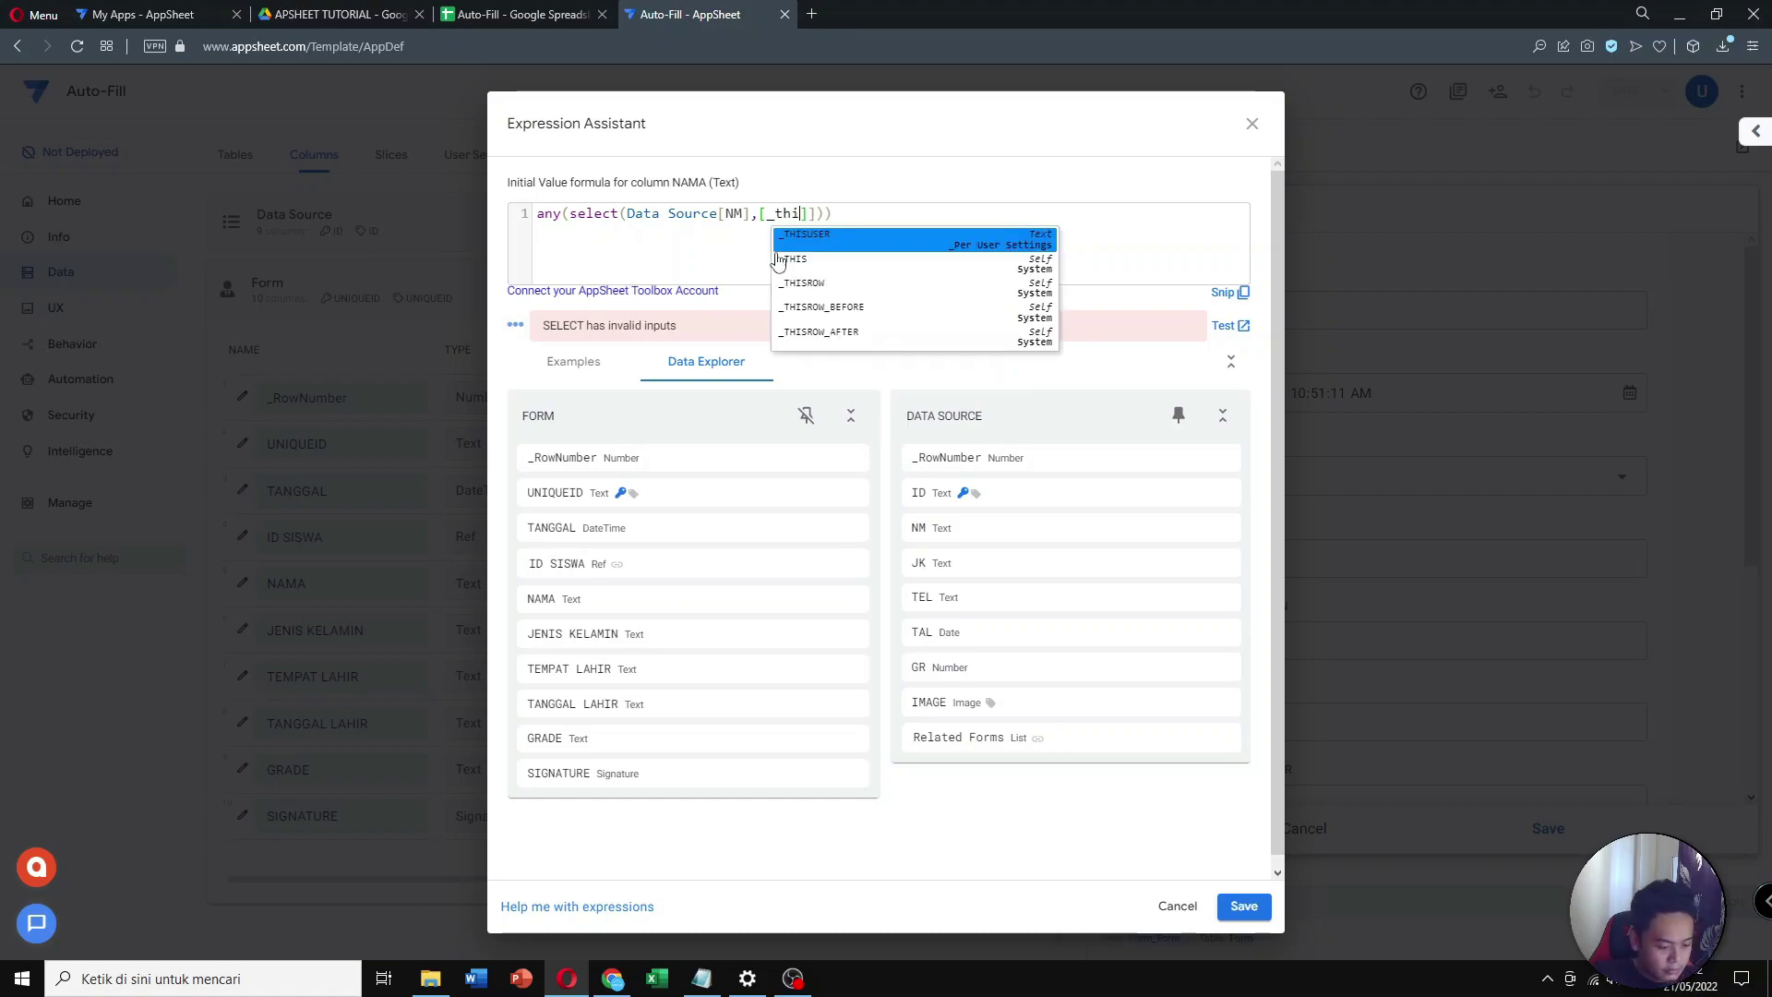
{"action": "type", "text": "srow"}
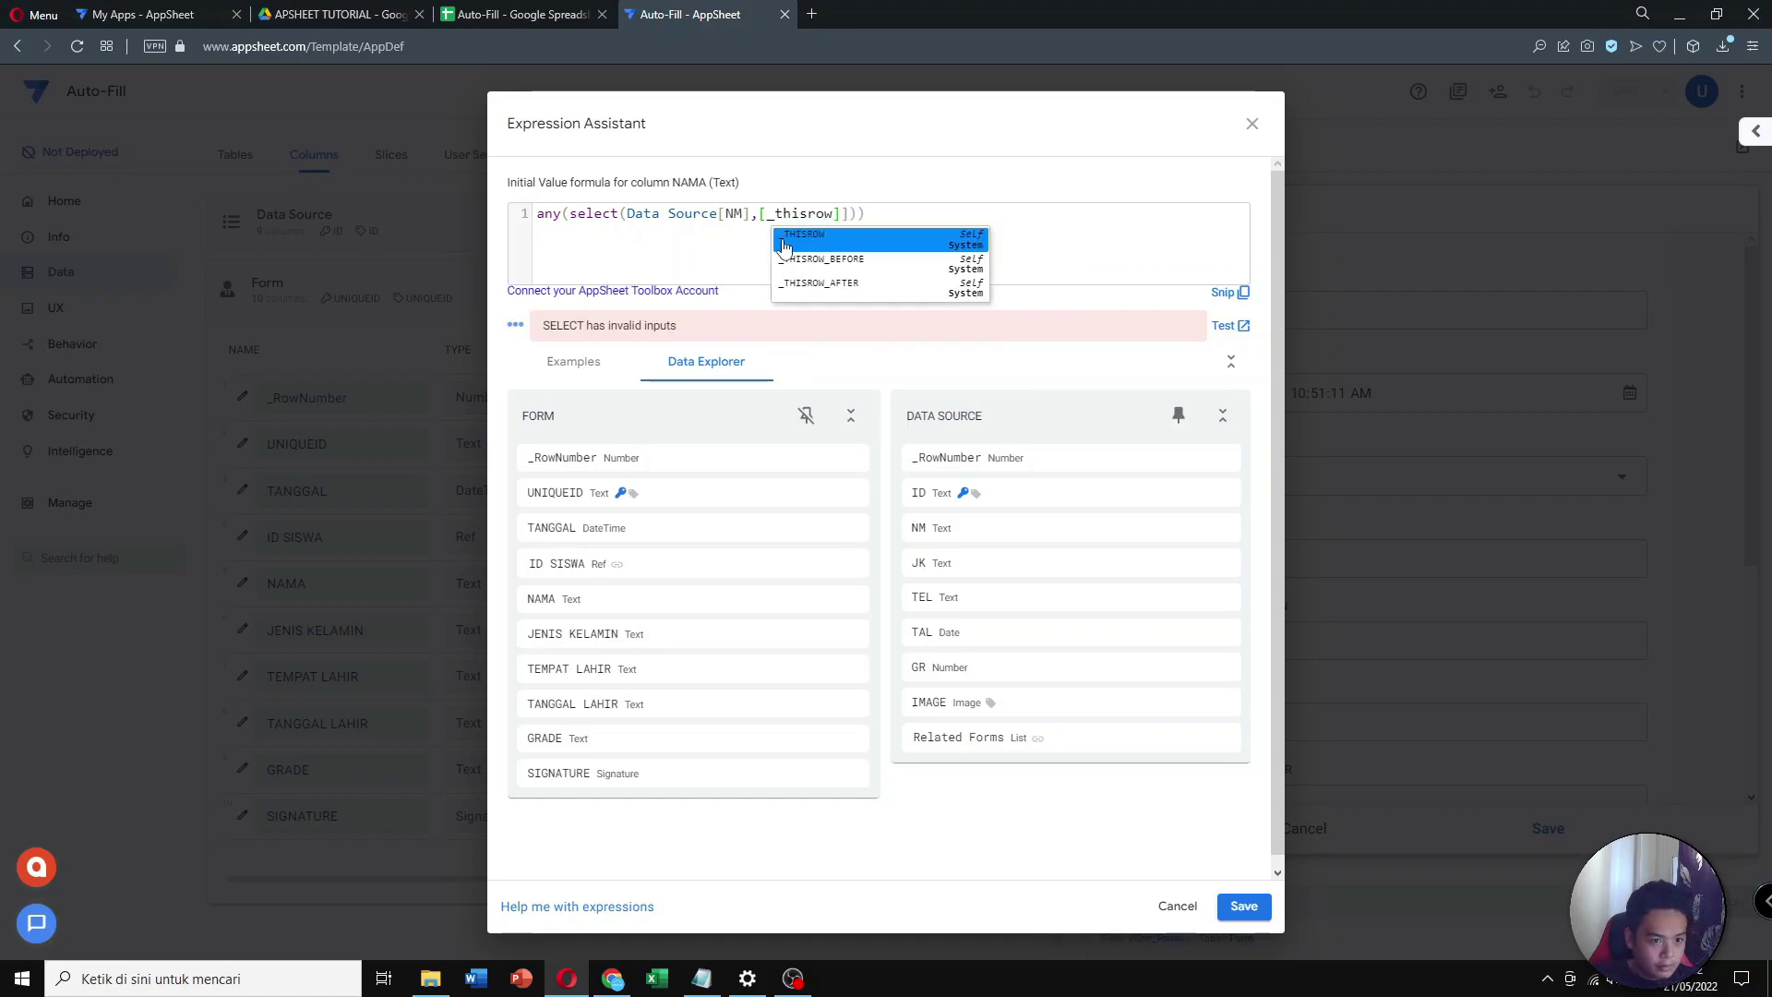
{"action": "left_click", "coordinate": [842, 213]}
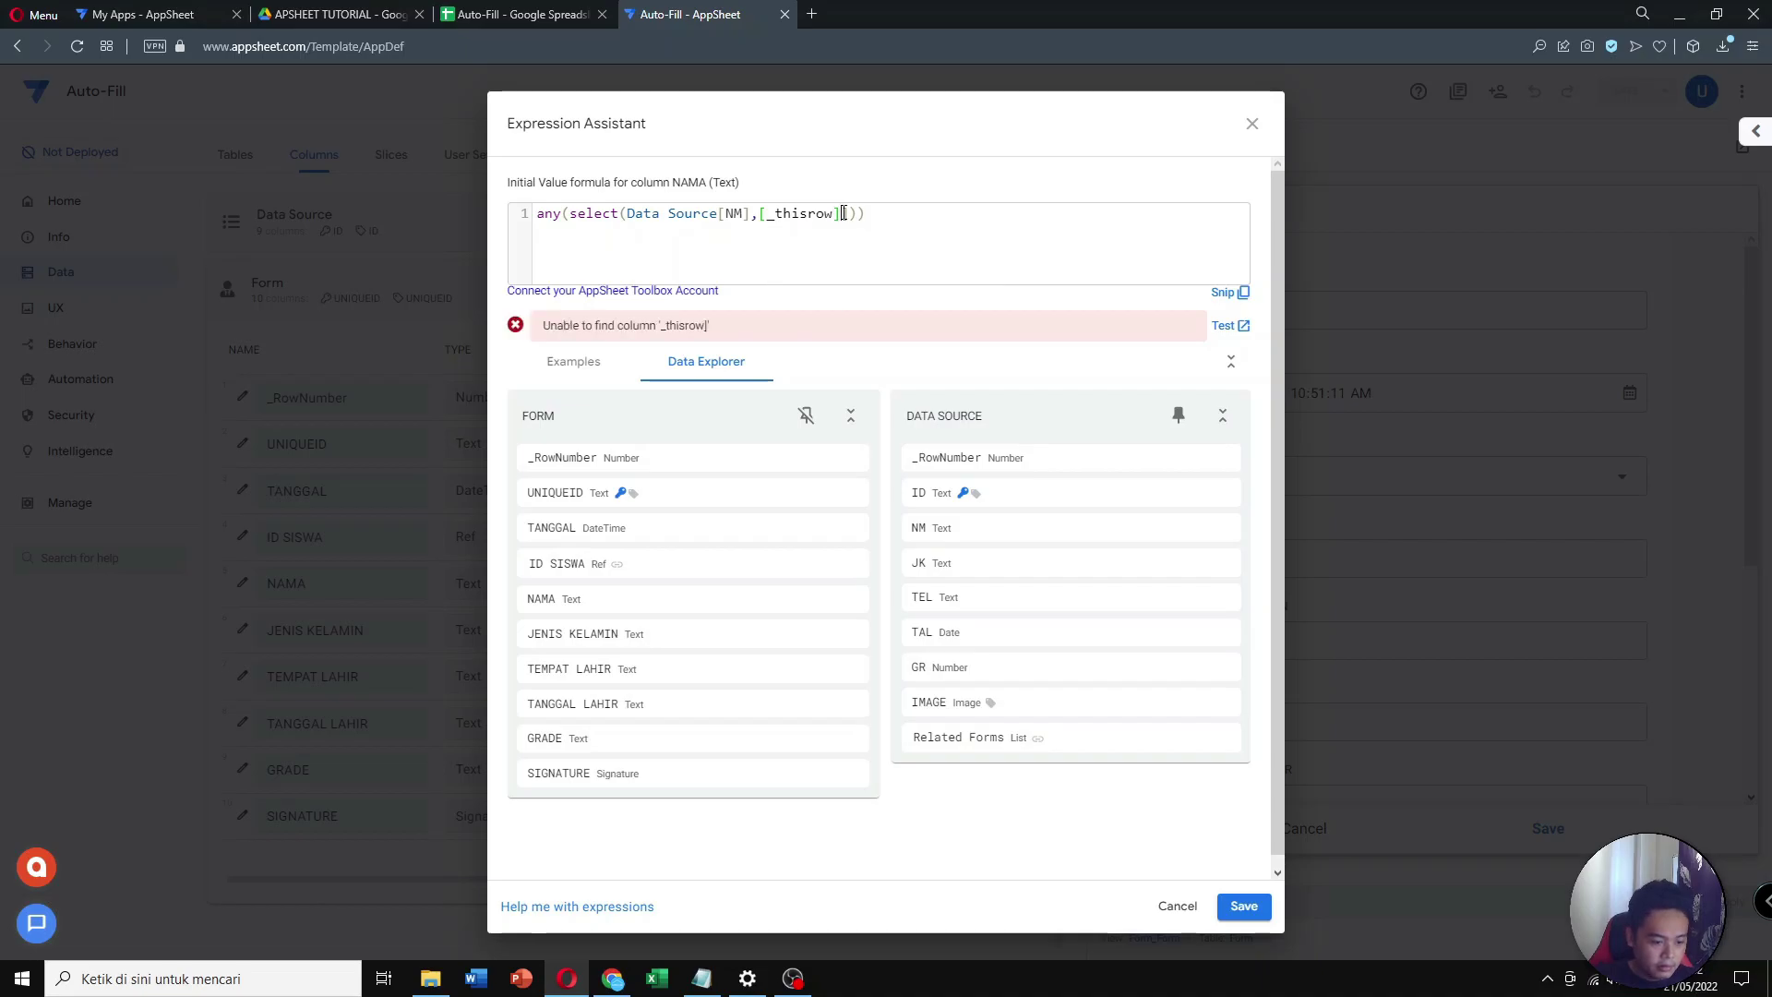
{"action": "type", "text": "["}
{"action": "type", "text": "["}
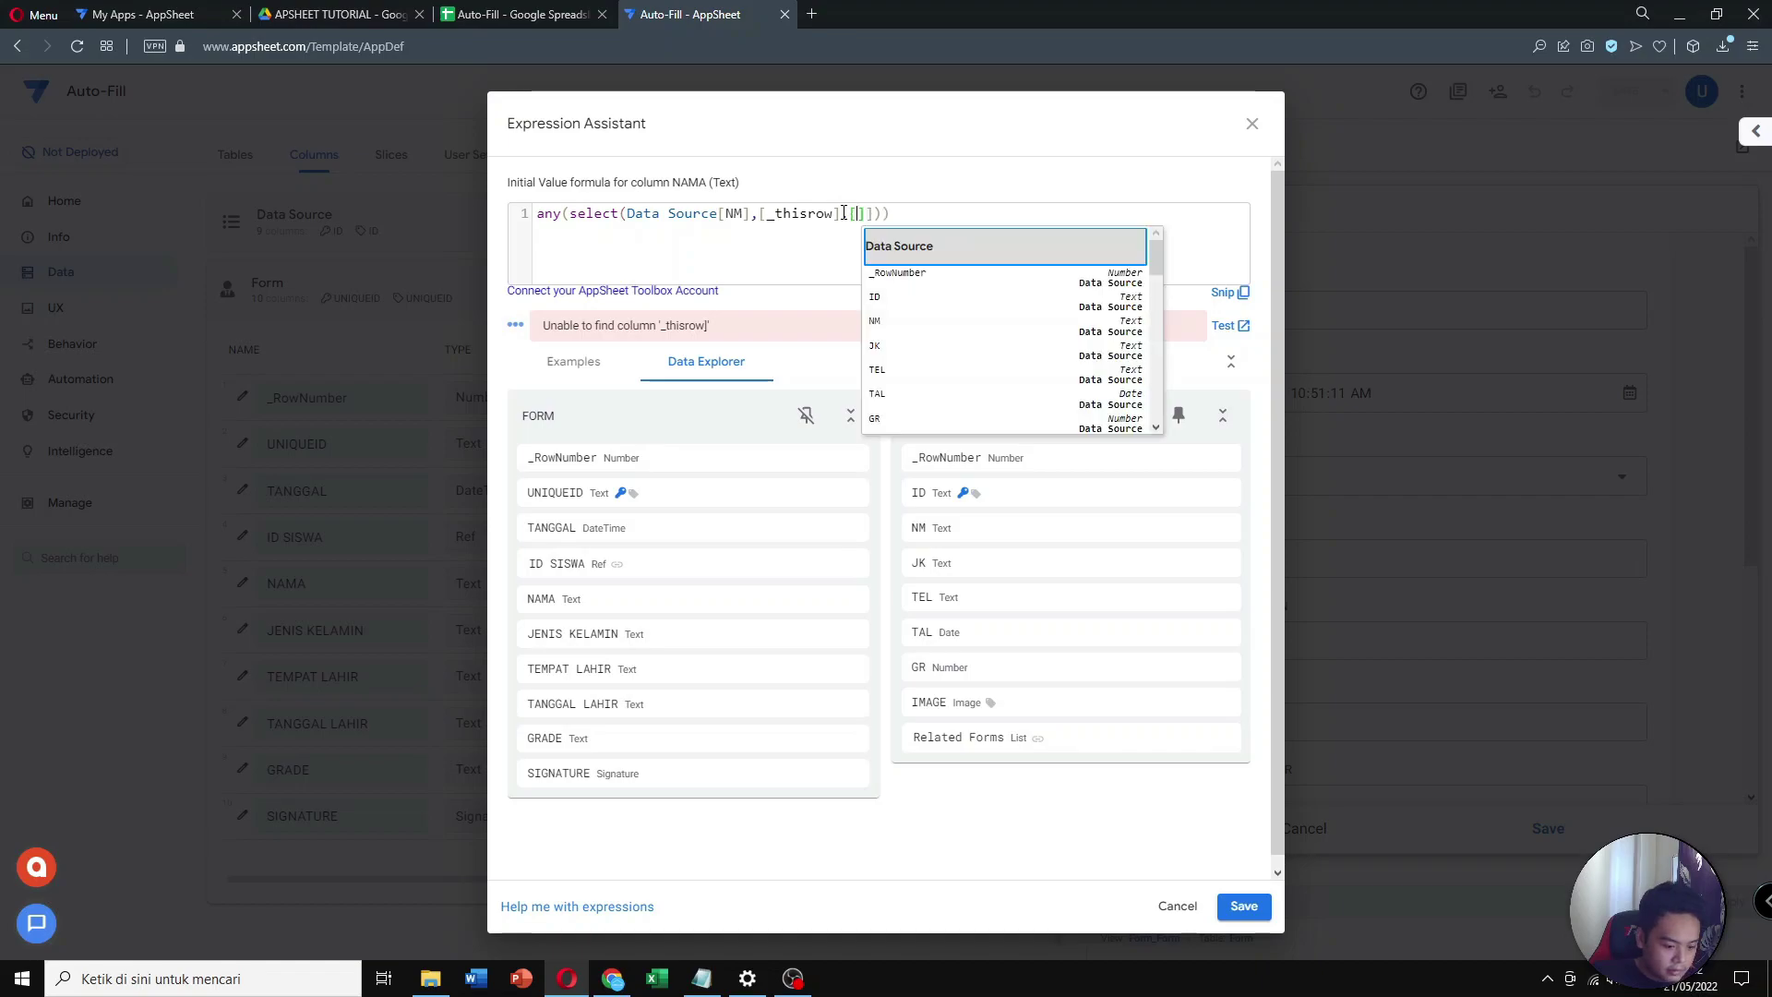
{"action": "left_click", "coordinate": [843, 212]}
{"action": "type", "text": "."}
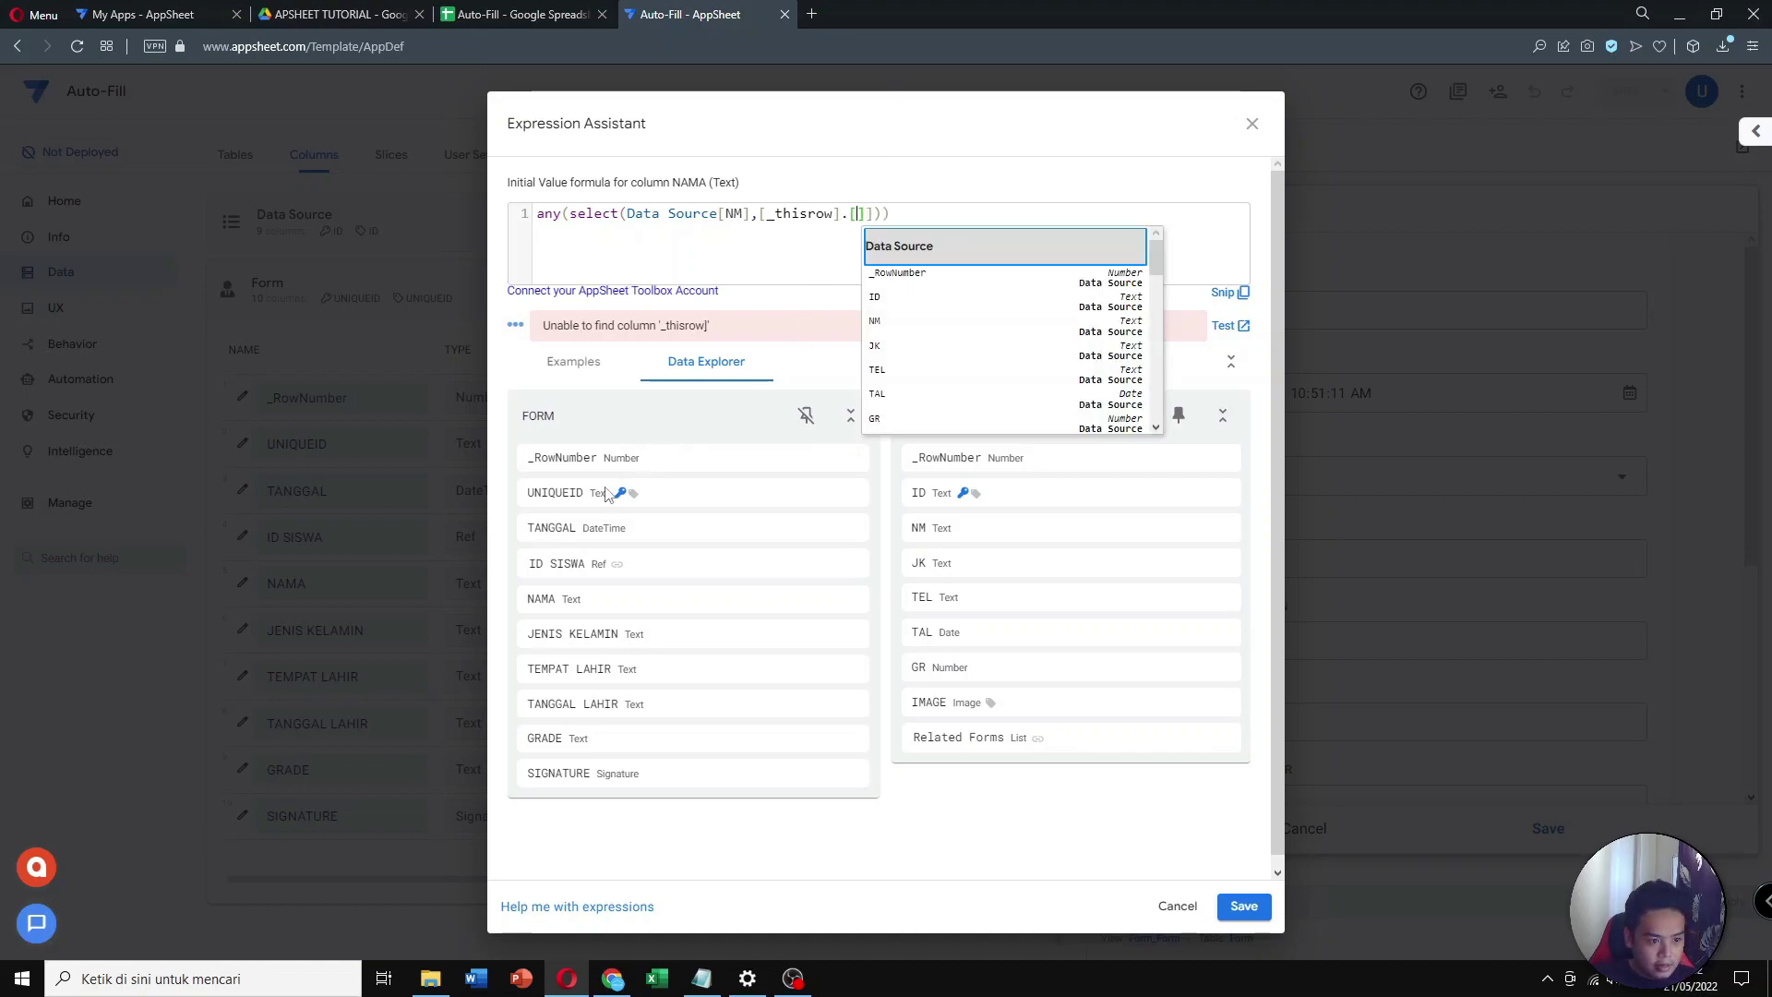
{"action": "left_click", "coordinate": [839, 563]}
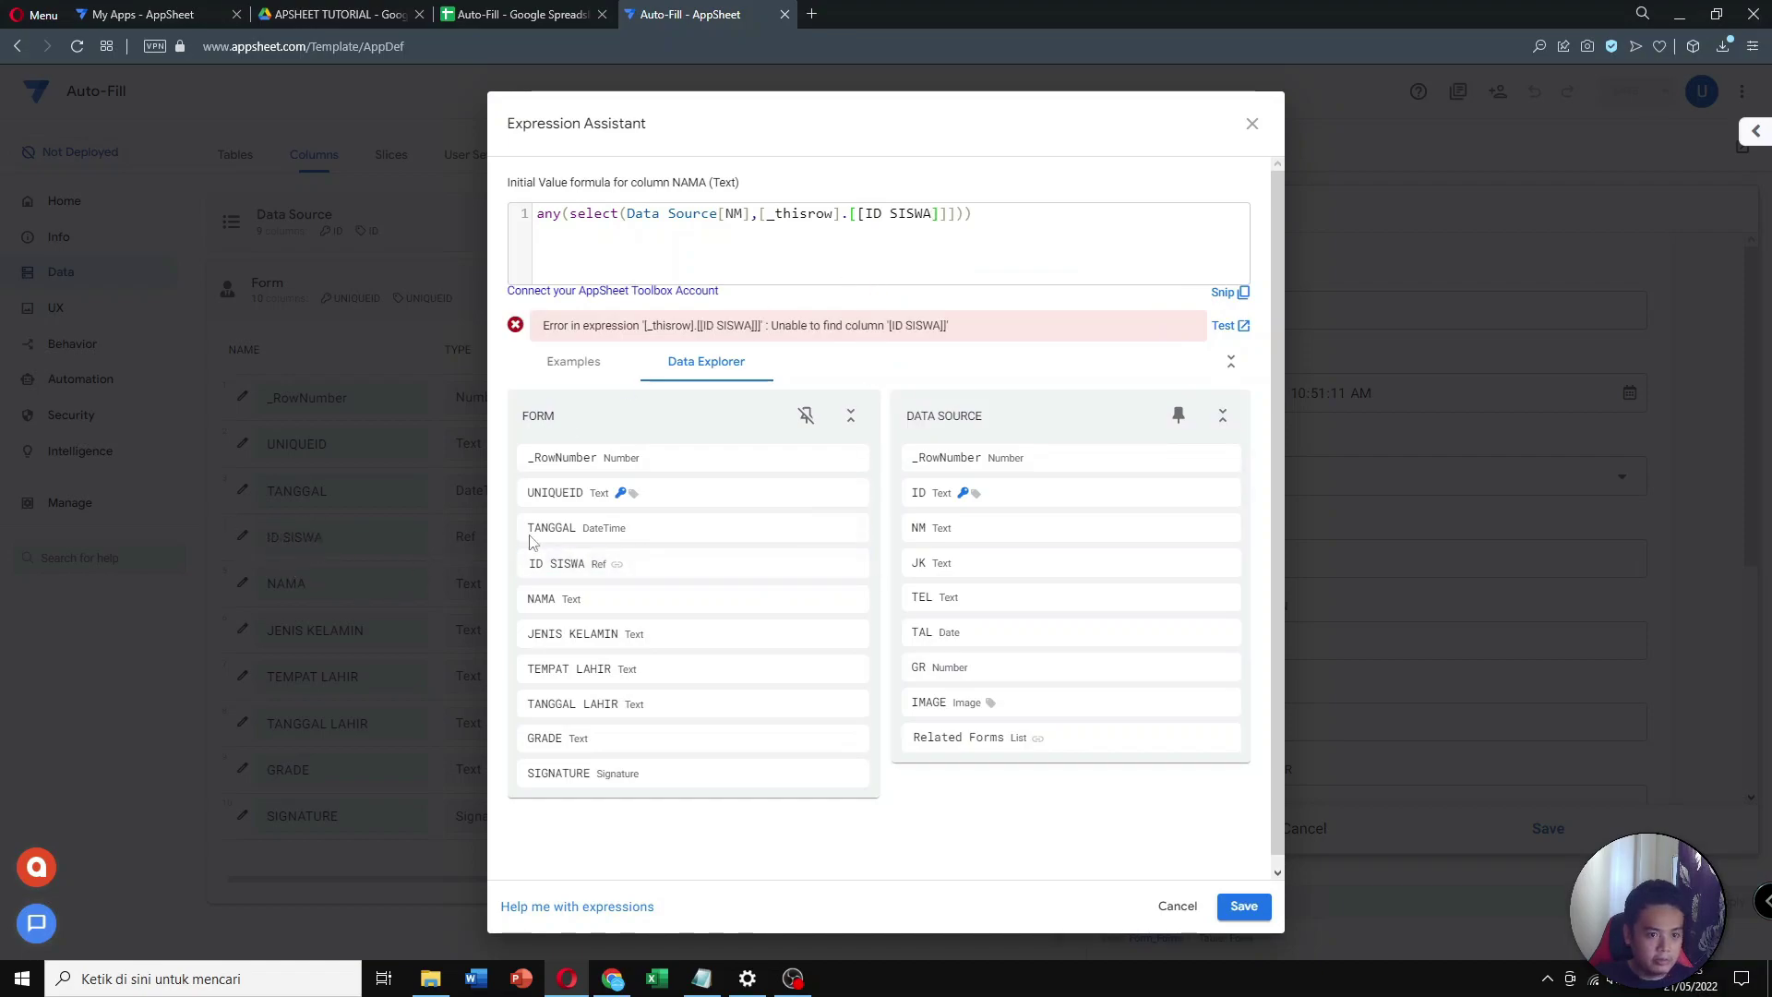
{"action": "left_click", "coordinate": [865, 214]}
{"action": "key", "text": "BackSpace"}
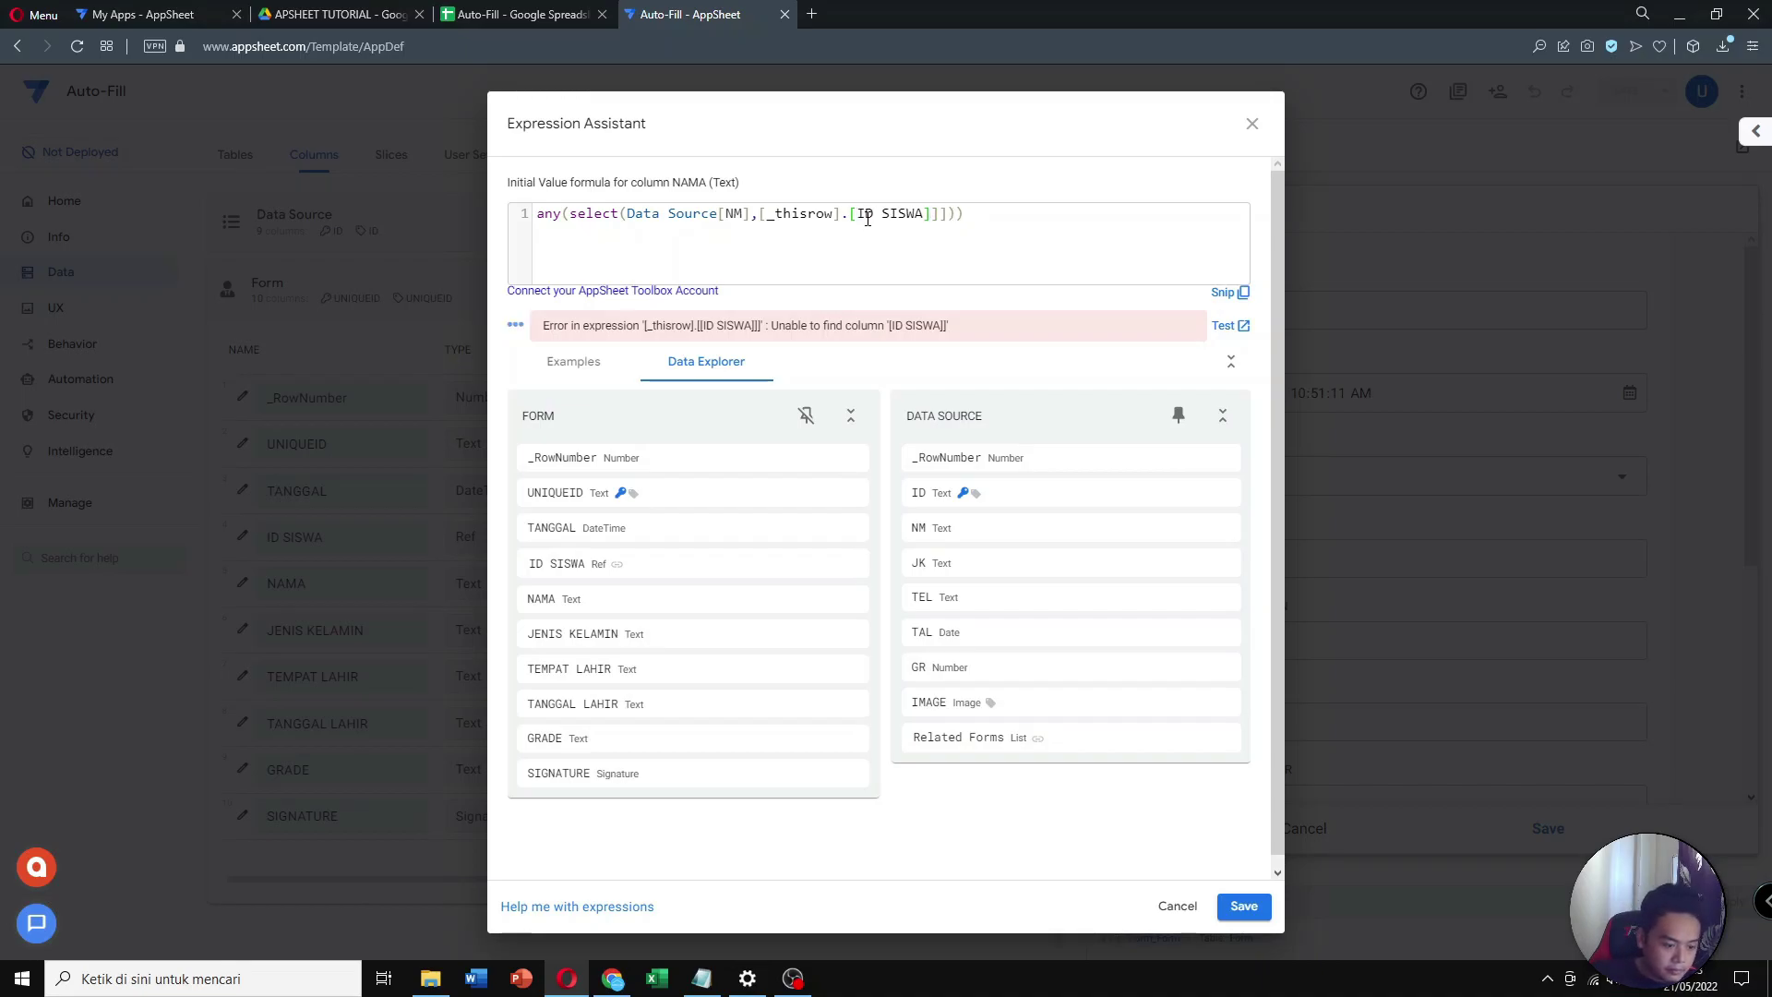
Compare [ID SISWA] with the Data Source table's [ID] column in the formula and remove the surplus closing brackets
{"action": "left_click", "coordinate": [932, 217]}
{"action": "type", "text": "="}
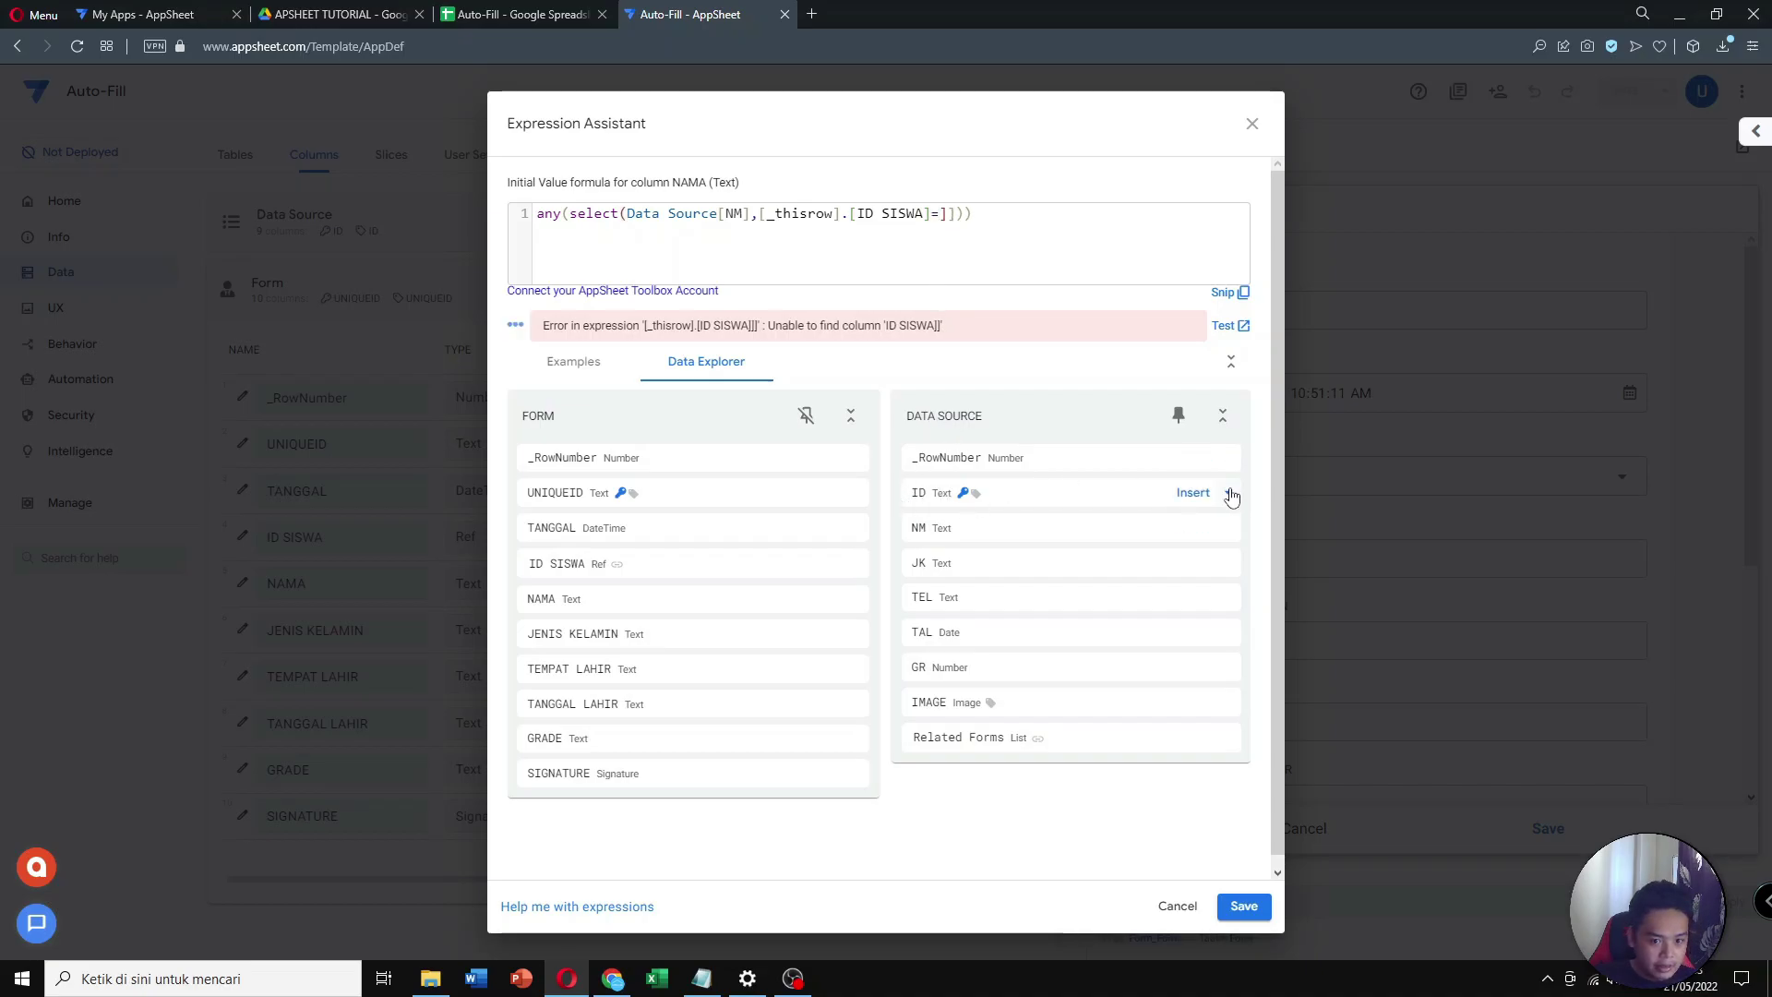
{"action": "left_click", "coordinate": [1193, 493]}
{"action": "left_click_drag", "start_coordinate": [1056, 217], "coordinate": [939, 217]}
{"action": "key", "text": "BackSpace"}
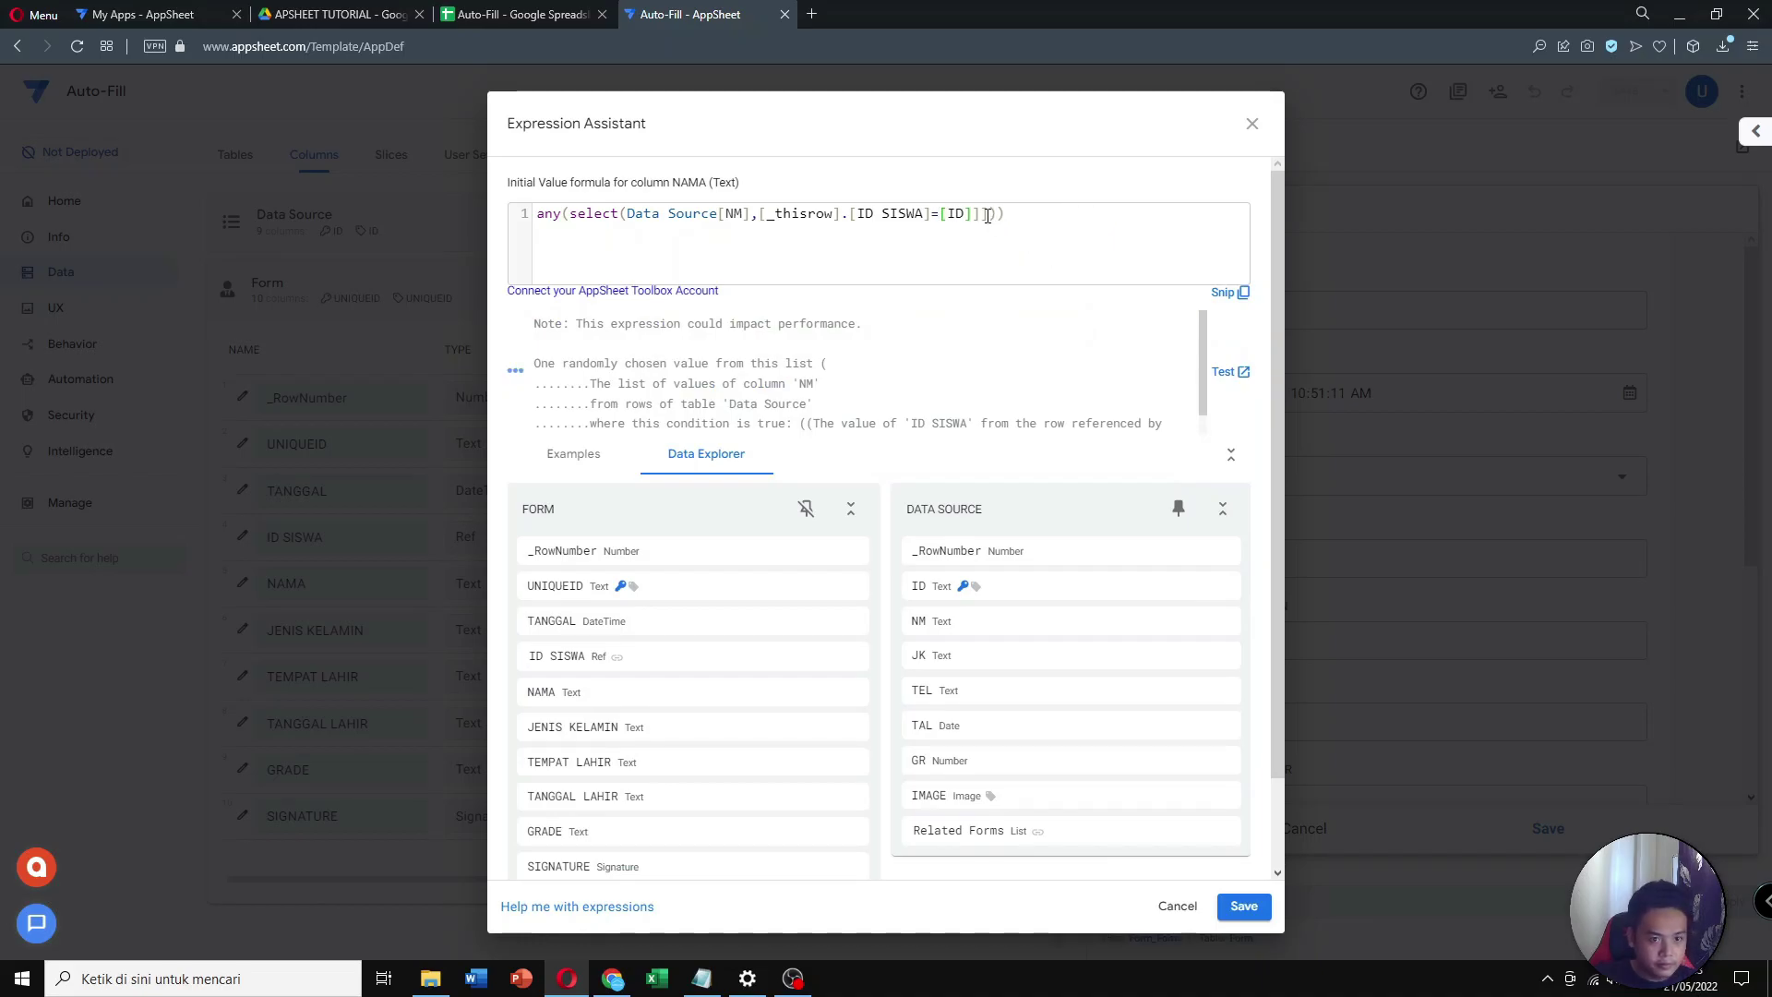
{"action": "key", "text": "BackSpace"}
{"action": "key", "text": "BackSpace"}
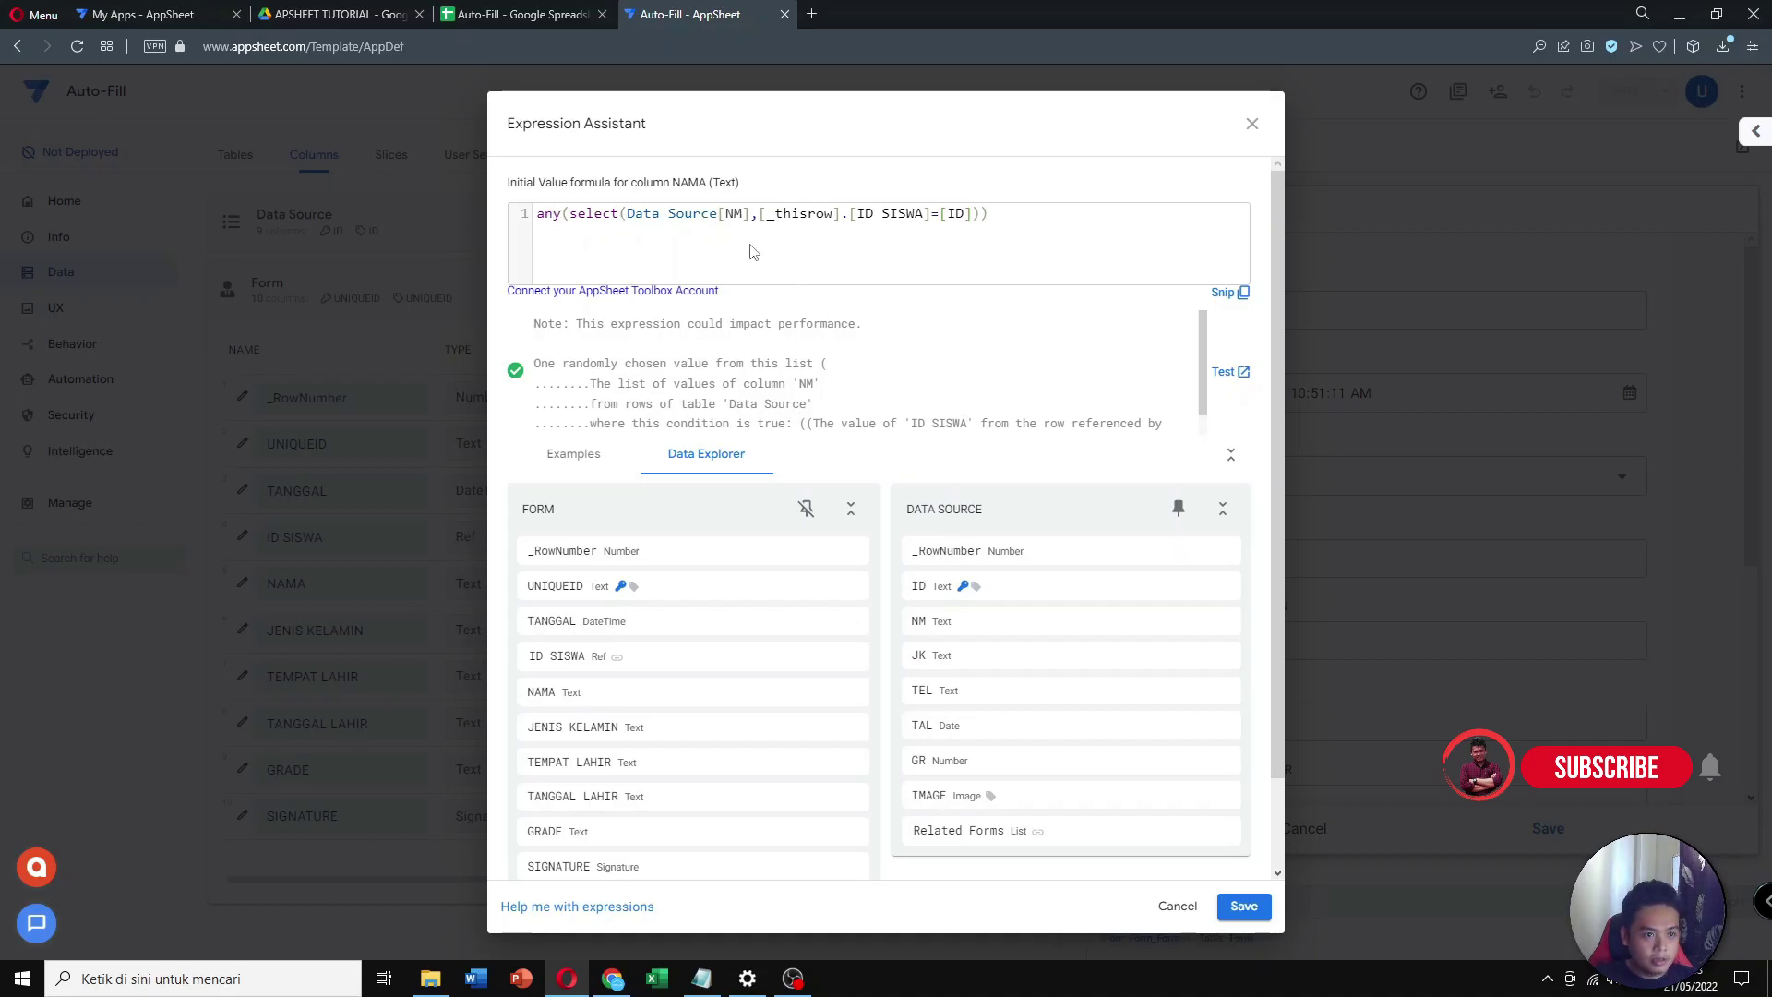
Save NAMA's Initial value formula, then save the app
{"action": "mouse_move", "coordinate": [947, 631]}
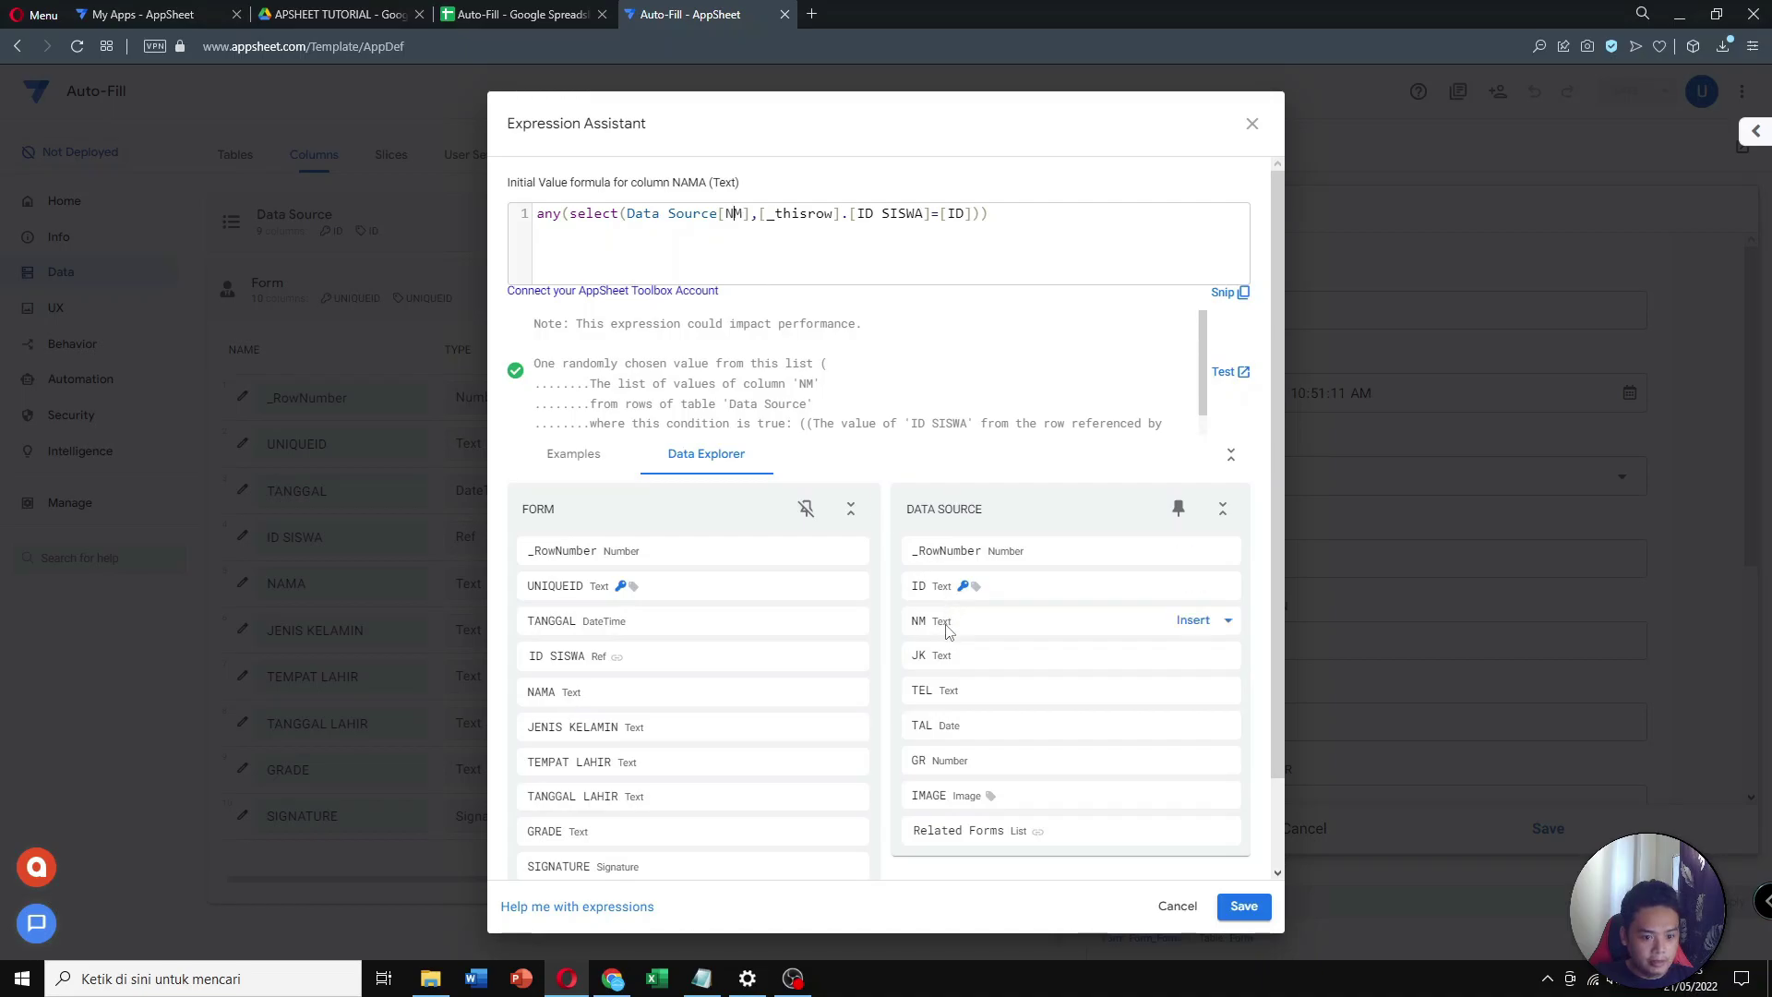
{"action": "mouse_move", "coordinate": [934, 591]}
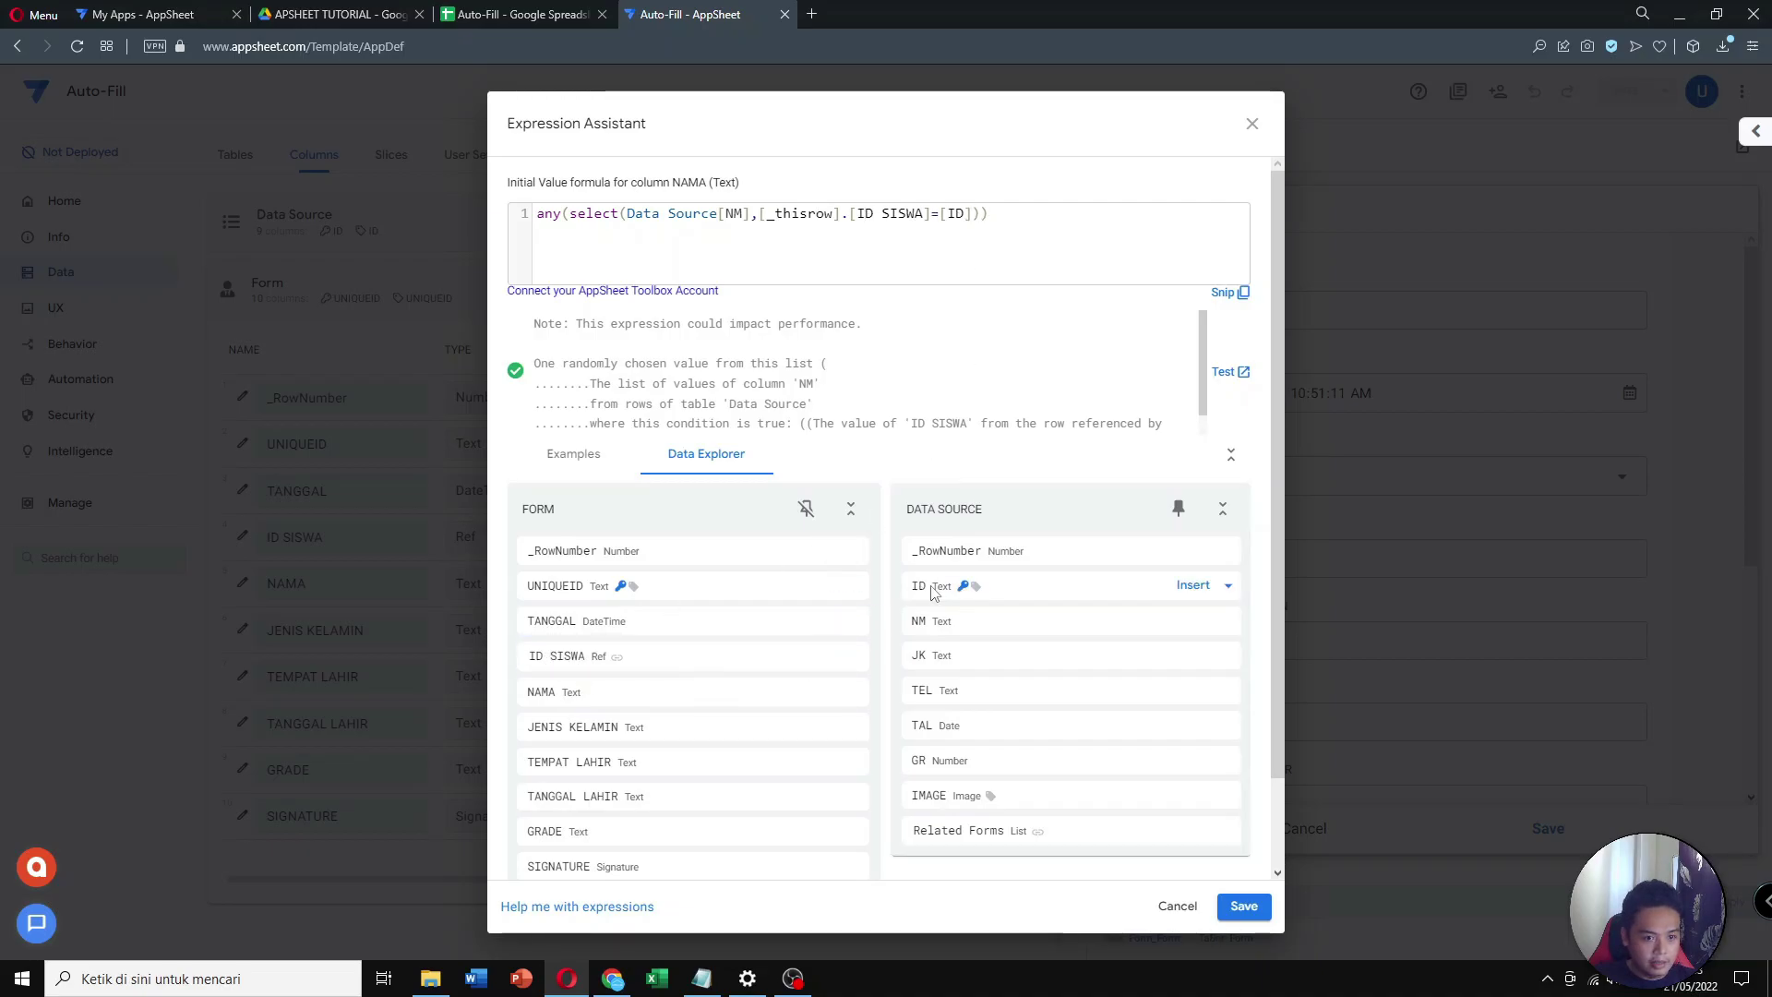
{"action": "left_click", "coordinate": [1267, 917]}
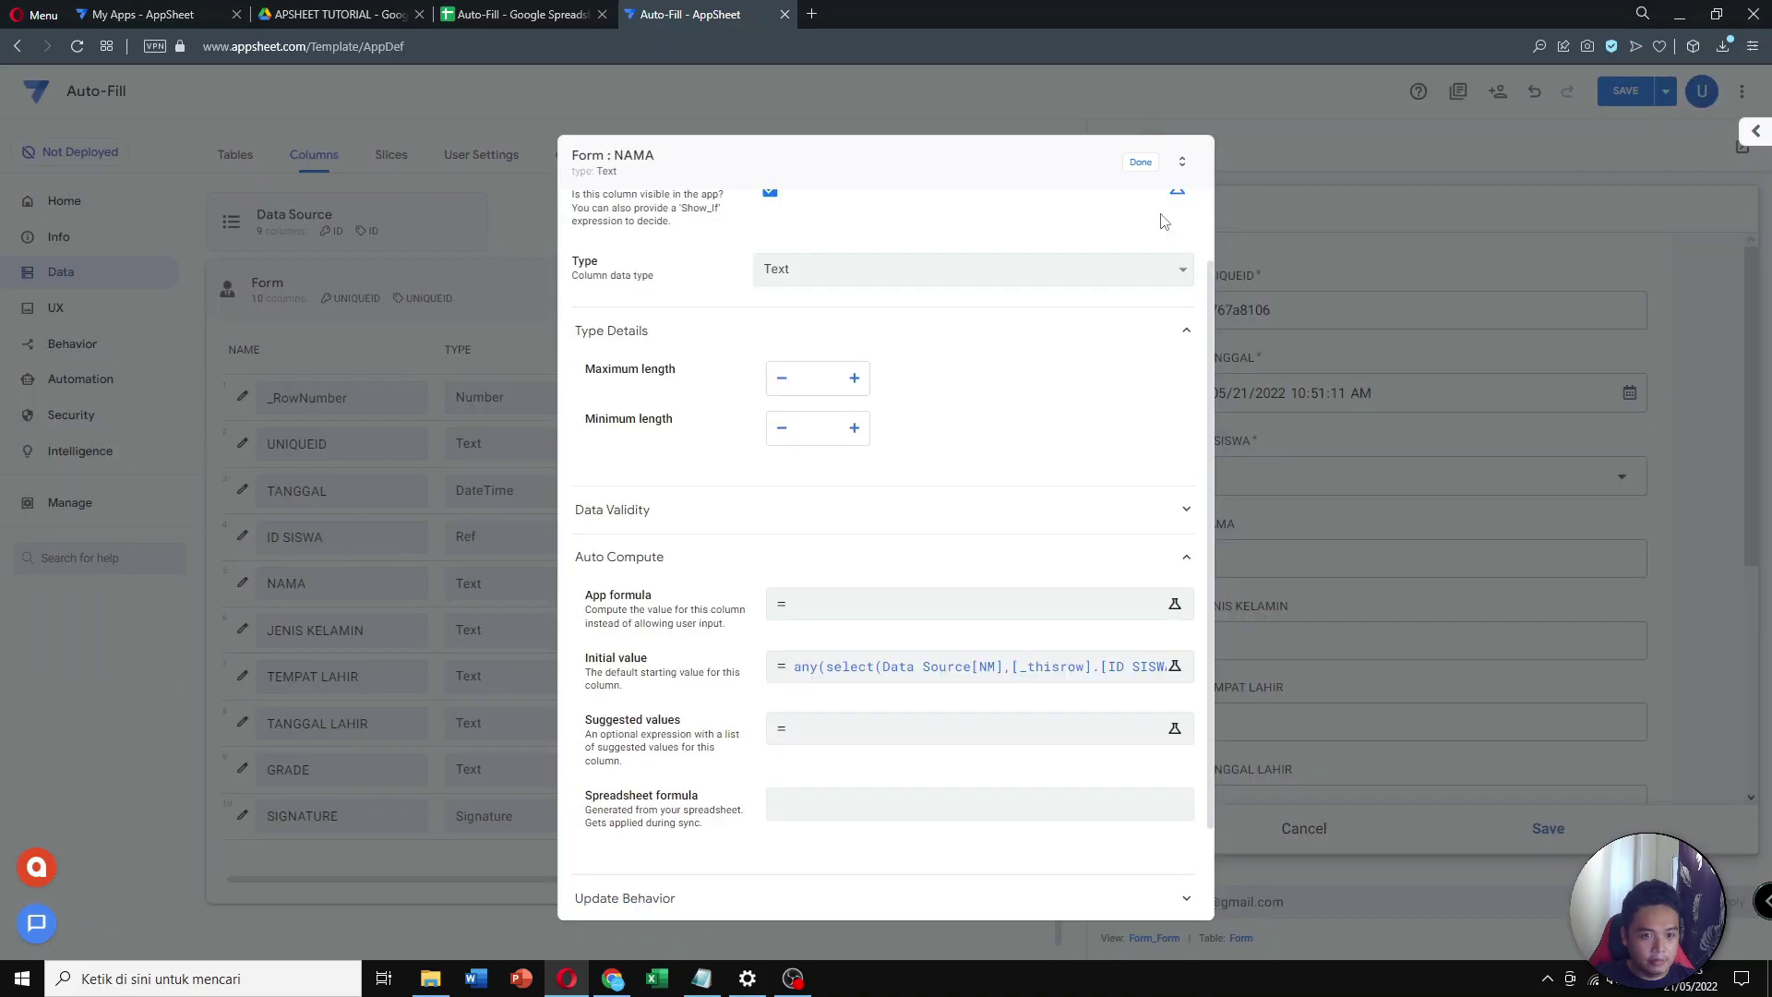
{"action": "left_click", "coordinate": [1141, 162]}
{"action": "left_click", "coordinate": [1629, 96]}
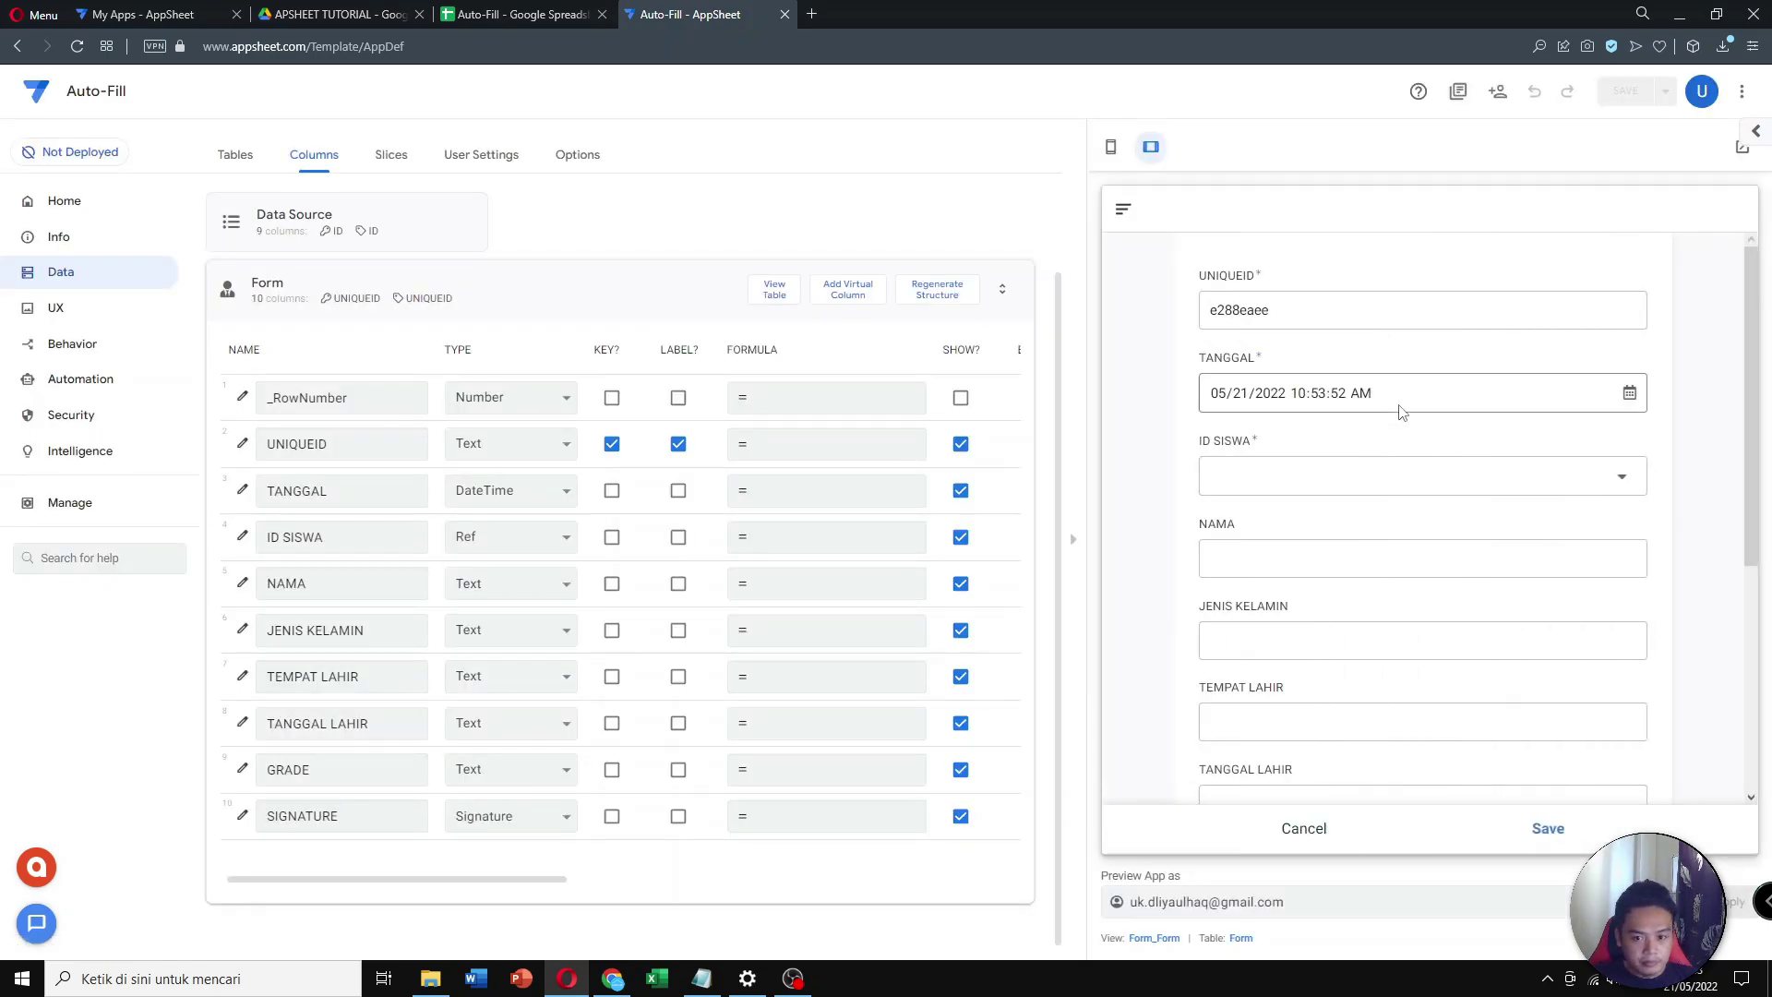
In the preview form, choose A01 as the ID SISWA and delete the auto-filled NAMA text to test whether it is editable
{"action": "left_click", "coordinate": [1296, 476]}
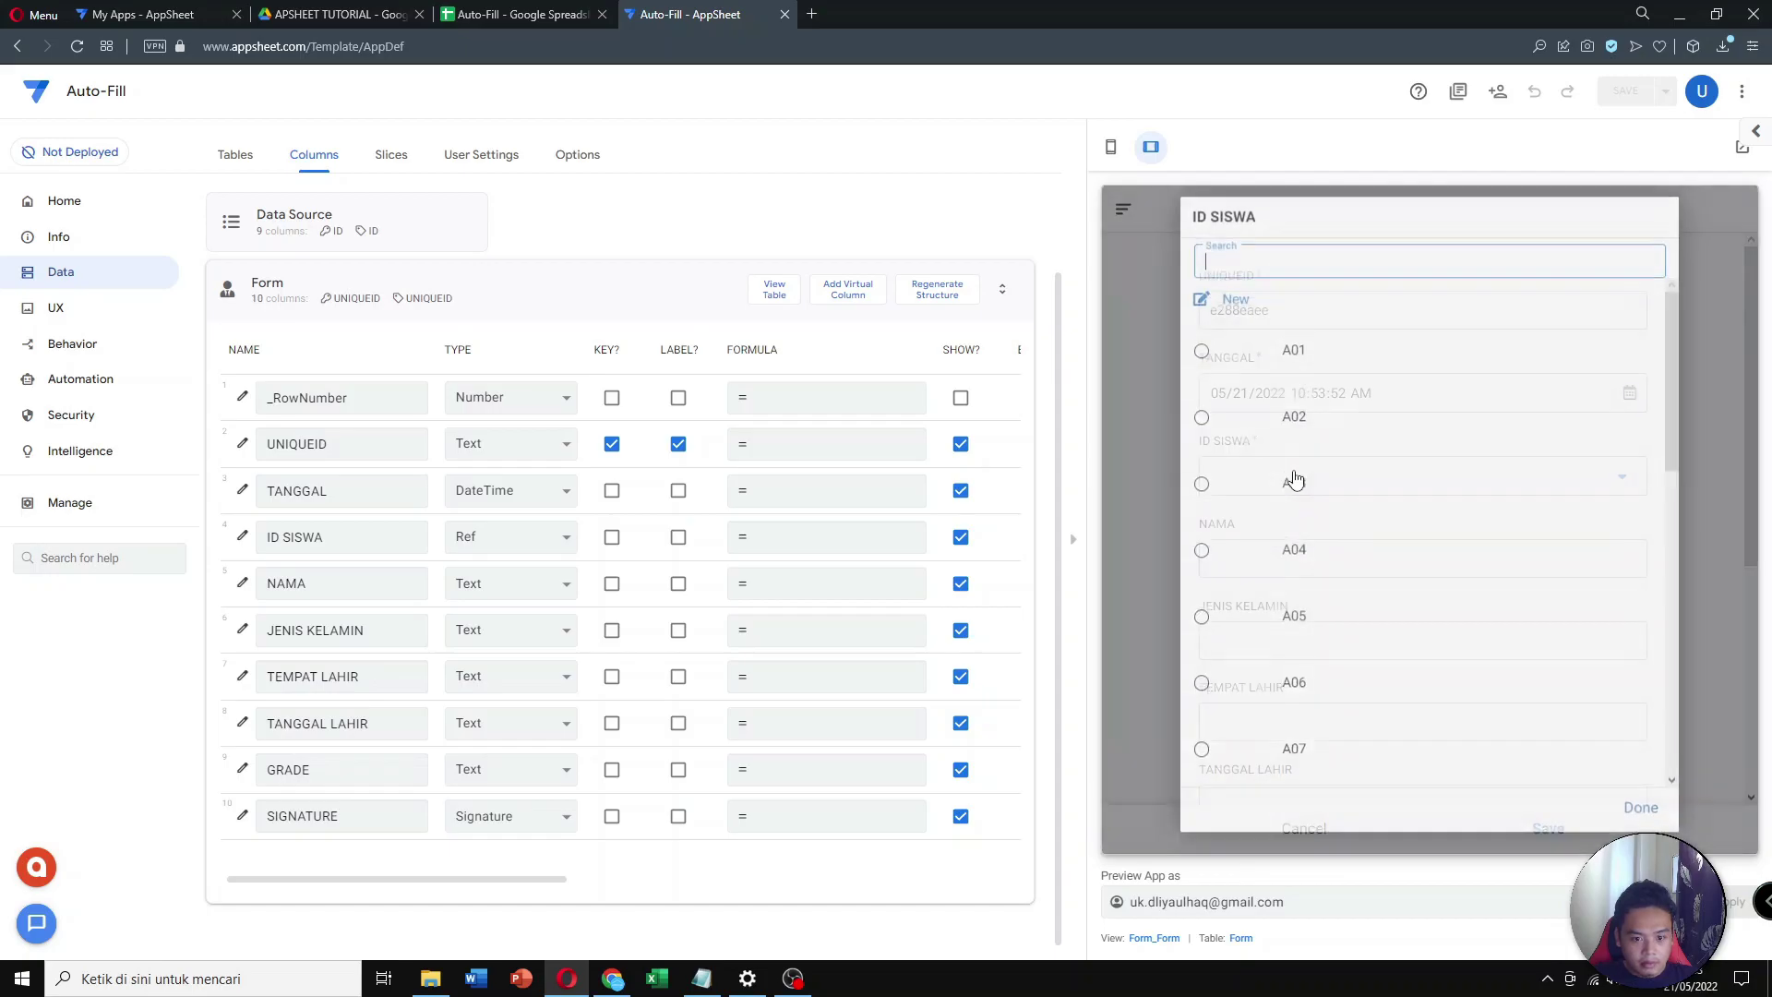
{"action": "left_click", "coordinate": [1311, 376]}
{"action": "left_click", "coordinate": [1225, 591]}
{"action": "double_click", "coordinate": [1226, 591]}
{"action": "left_click", "coordinate": [1285, 595]}
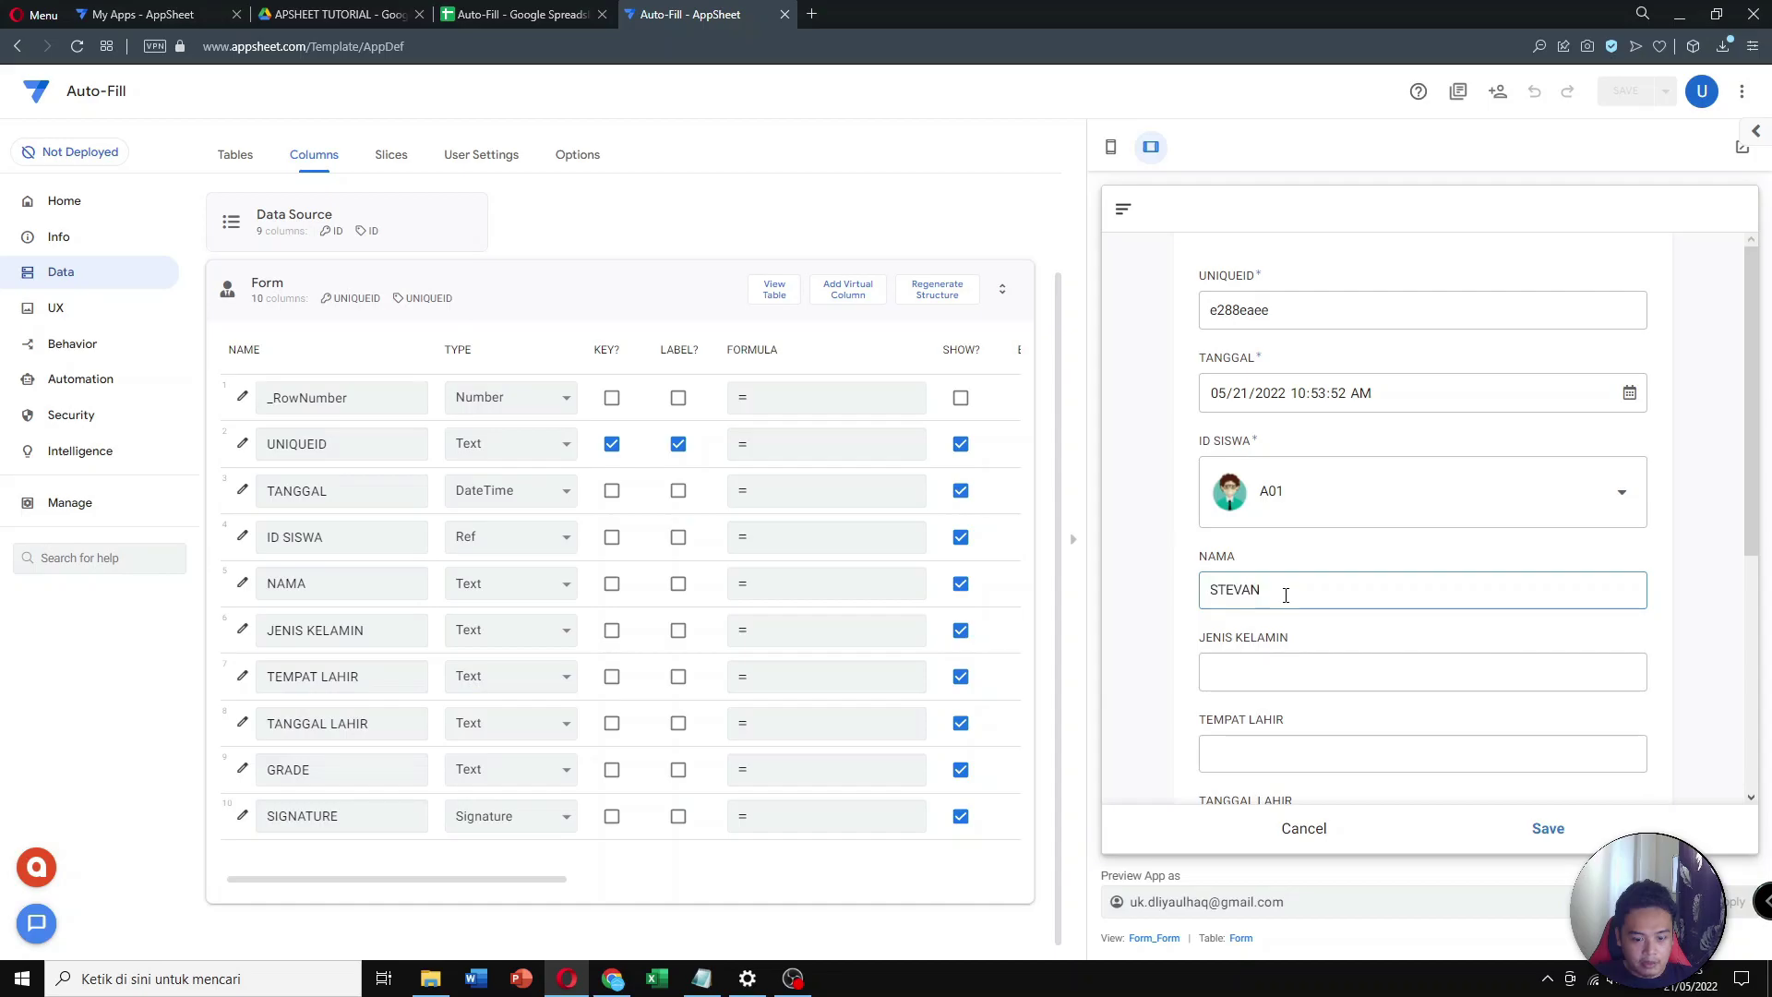
{"action": "key", "text": "BackSpace"}
{"action": "key", "text": "BackSpace"}
{"action": "key", "text": "BackSpace"}
{"action": "key", "text": "BackSpace"}
{"action": "key", "text": "BackSpace"}
{"action": "key", "text": "BackSpace"}
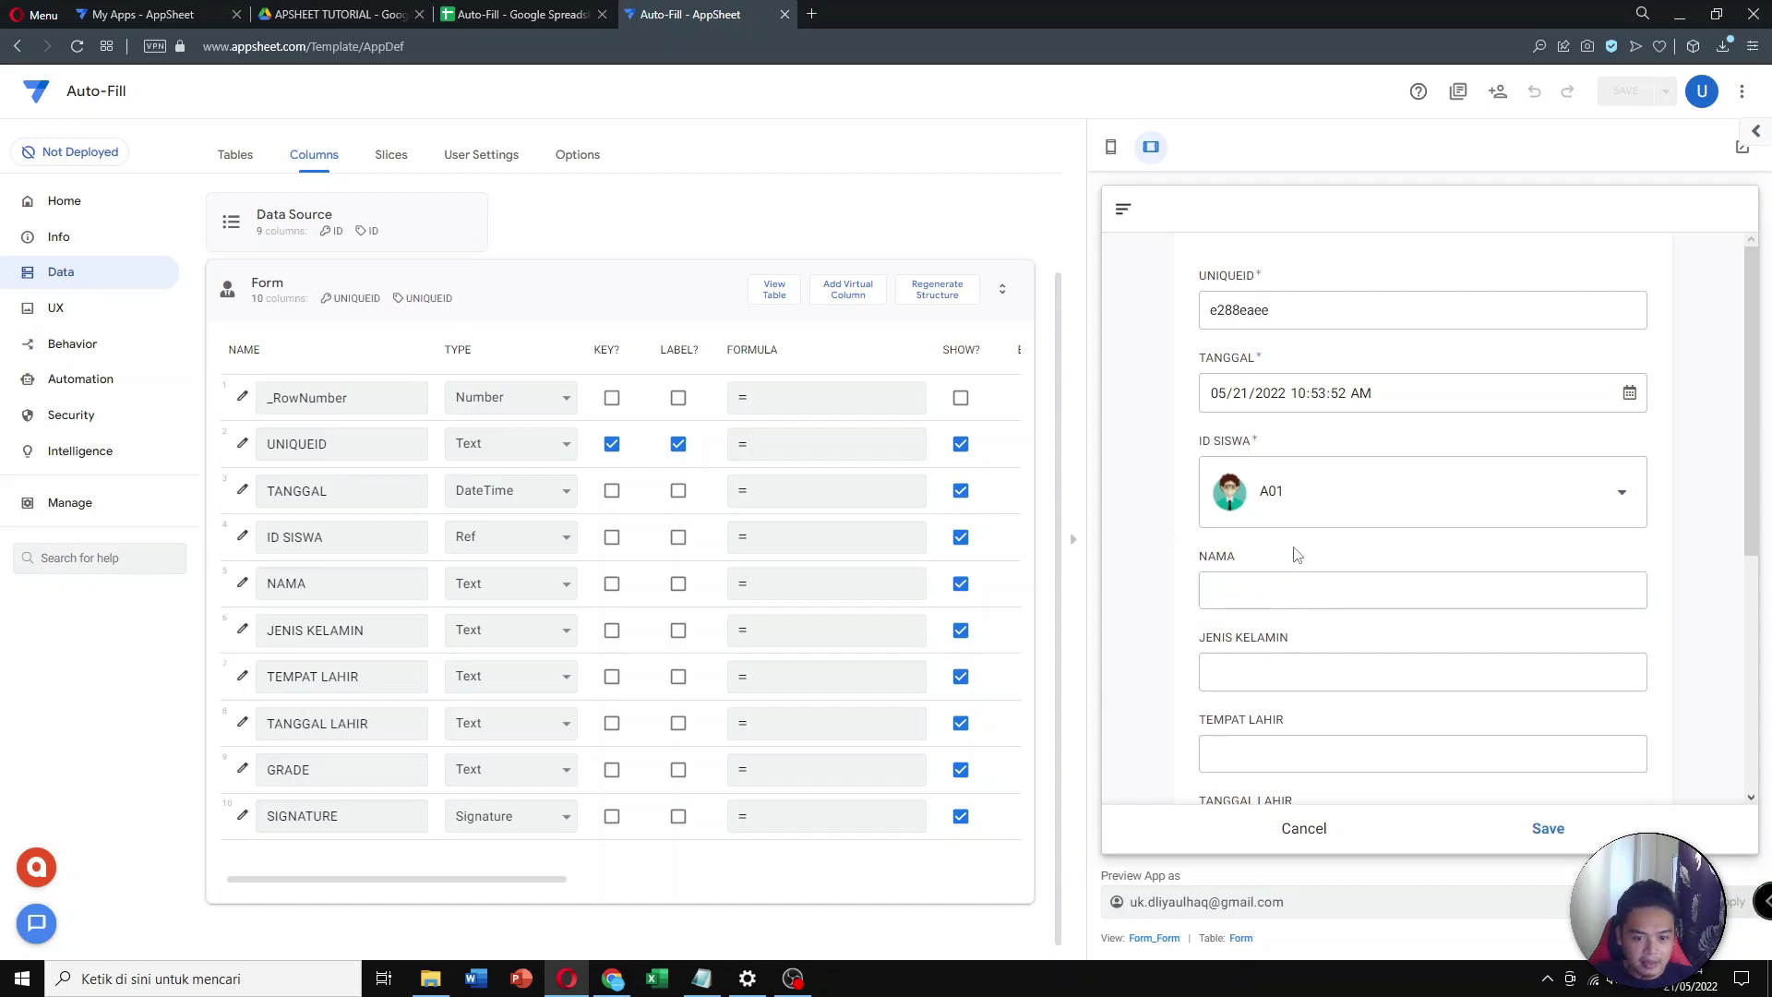
Switch the ID SISWA to A02 and back to A01 to check whether NAMA refills, and cancel the entry
{"action": "left_click", "coordinate": [1317, 510]}
{"action": "left_click", "coordinate": [1304, 432]}
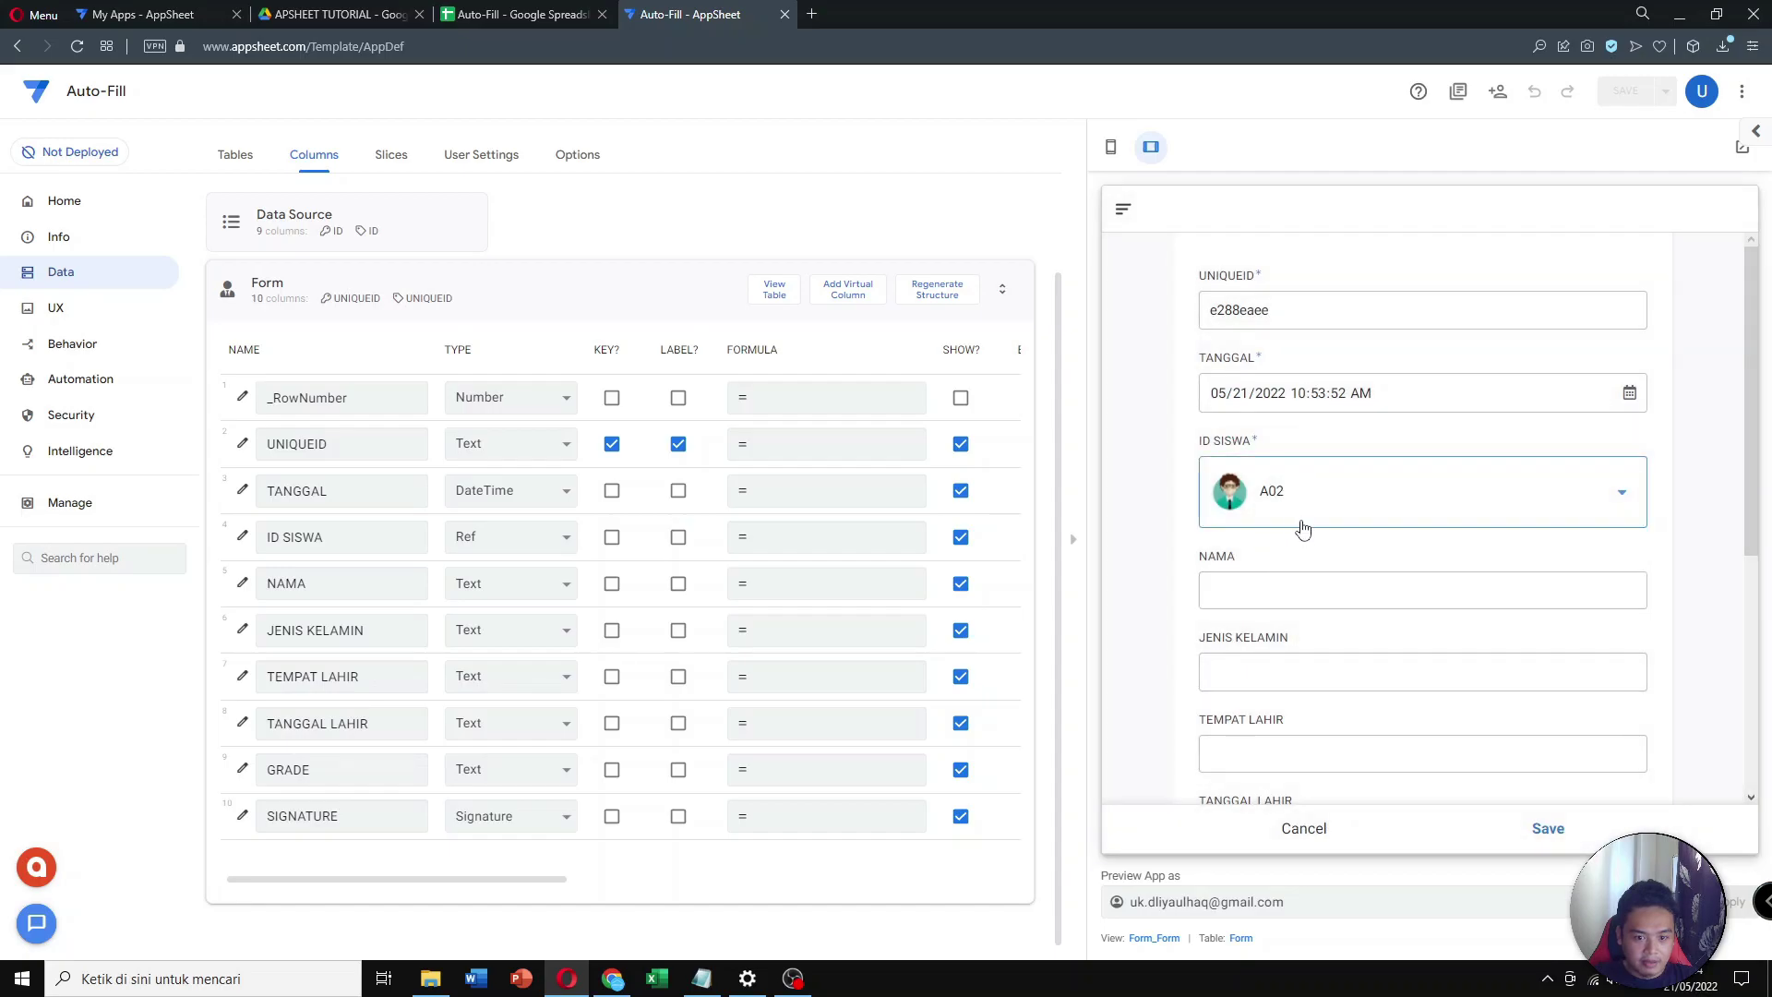
{"action": "left_click", "coordinate": [1302, 527]}
{"action": "left_click", "coordinate": [1326, 365]}
{"action": "left_click", "coordinate": [1299, 835]}
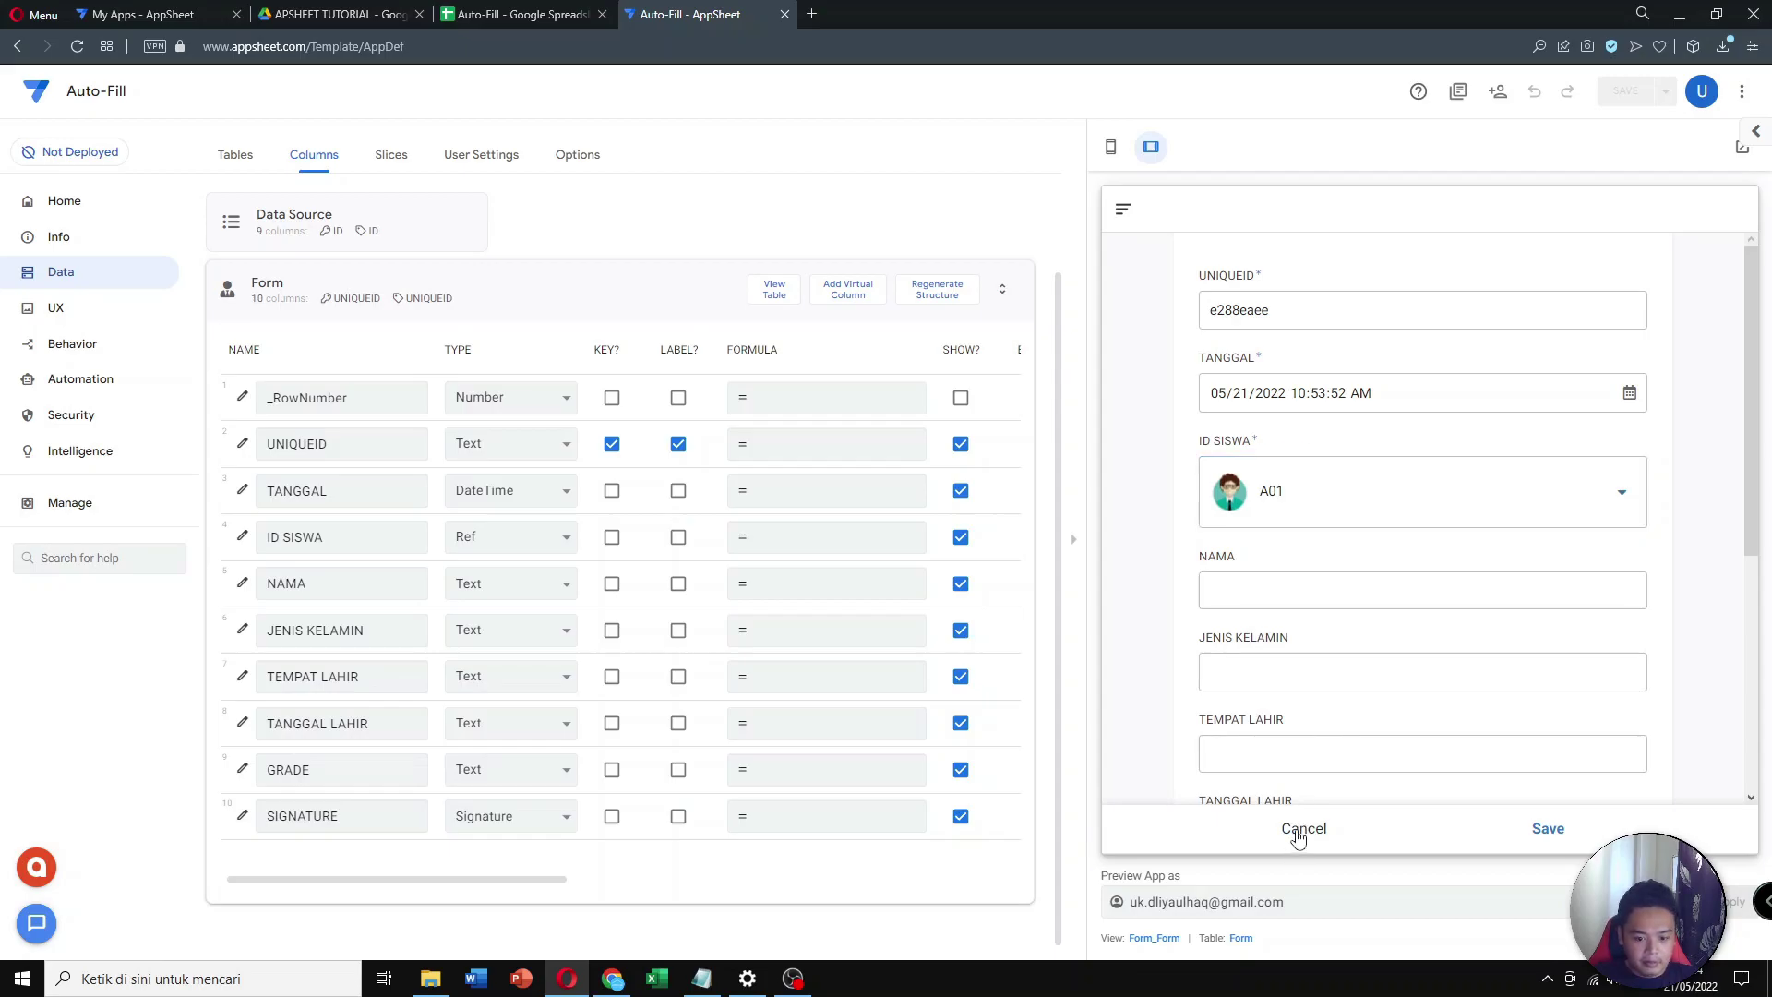
Start a new entry from the preview's FORM view with A01 as the ID SISWA and check the auto-filled NAMA field
{"action": "left_click", "coordinate": [1550, 541]}
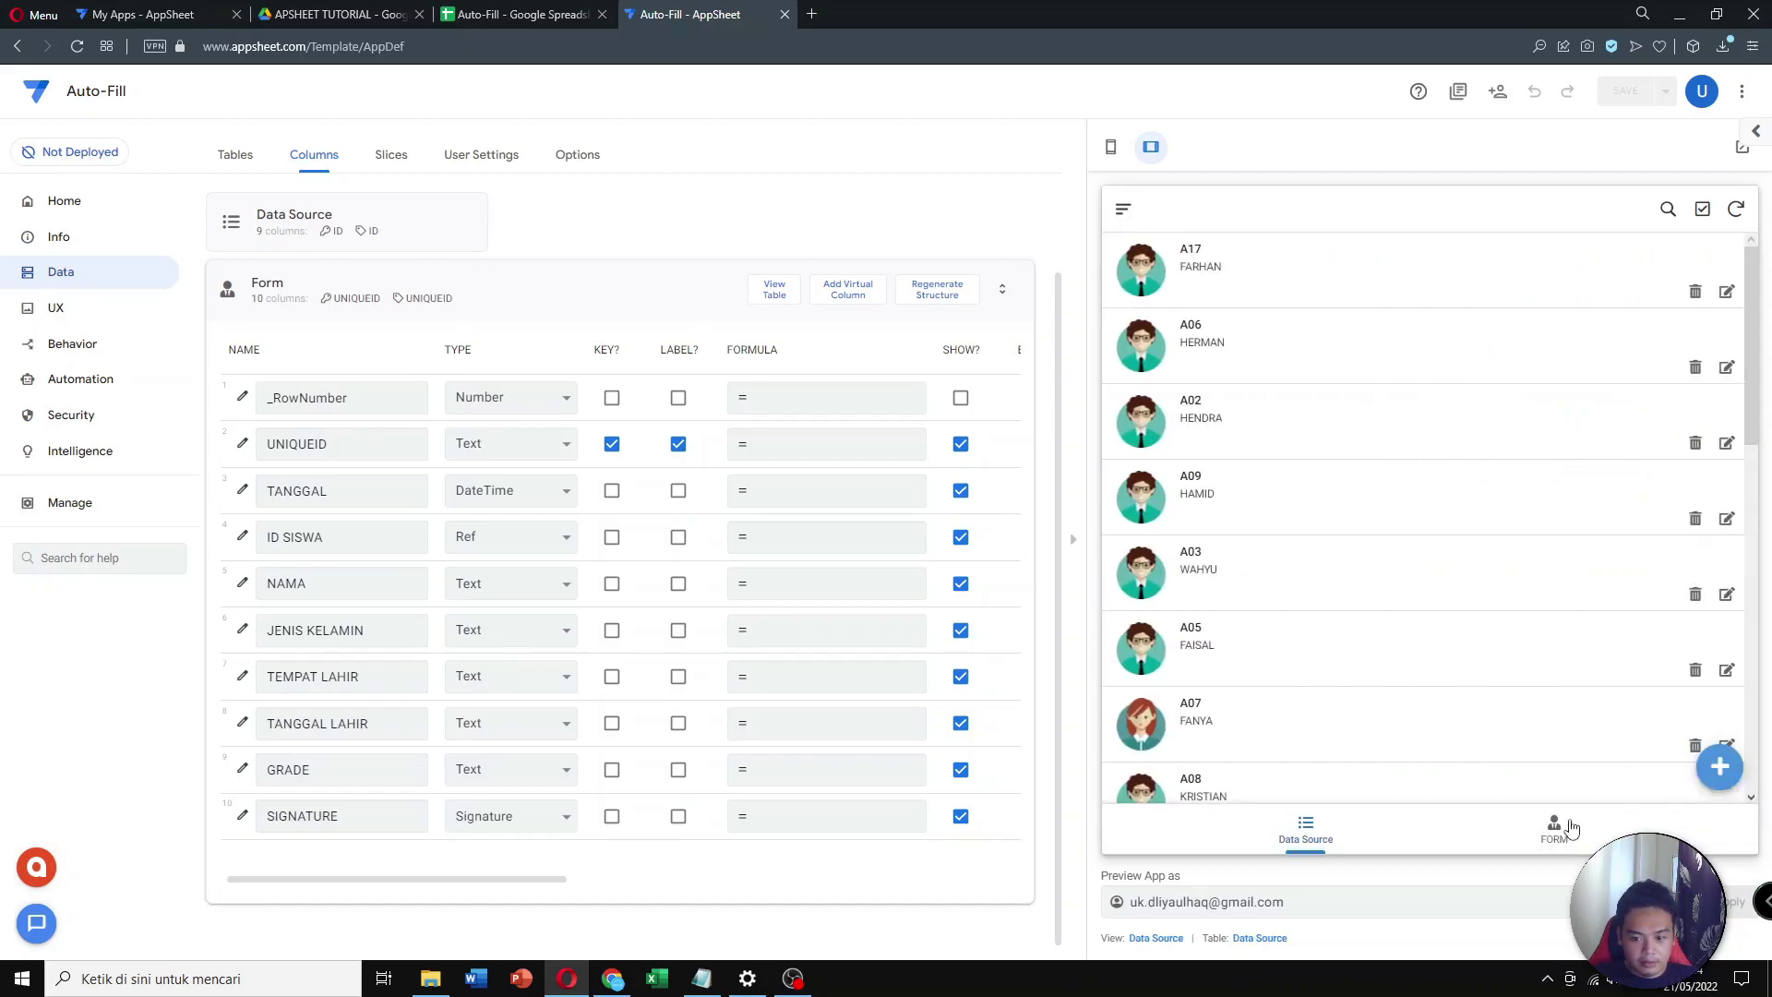
{"action": "left_click", "coordinate": [1719, 767]}
{"action": "left_click", "coordinate": [1312, 827]}
{"action": "left_click", "coordinate": [1554, 828]}
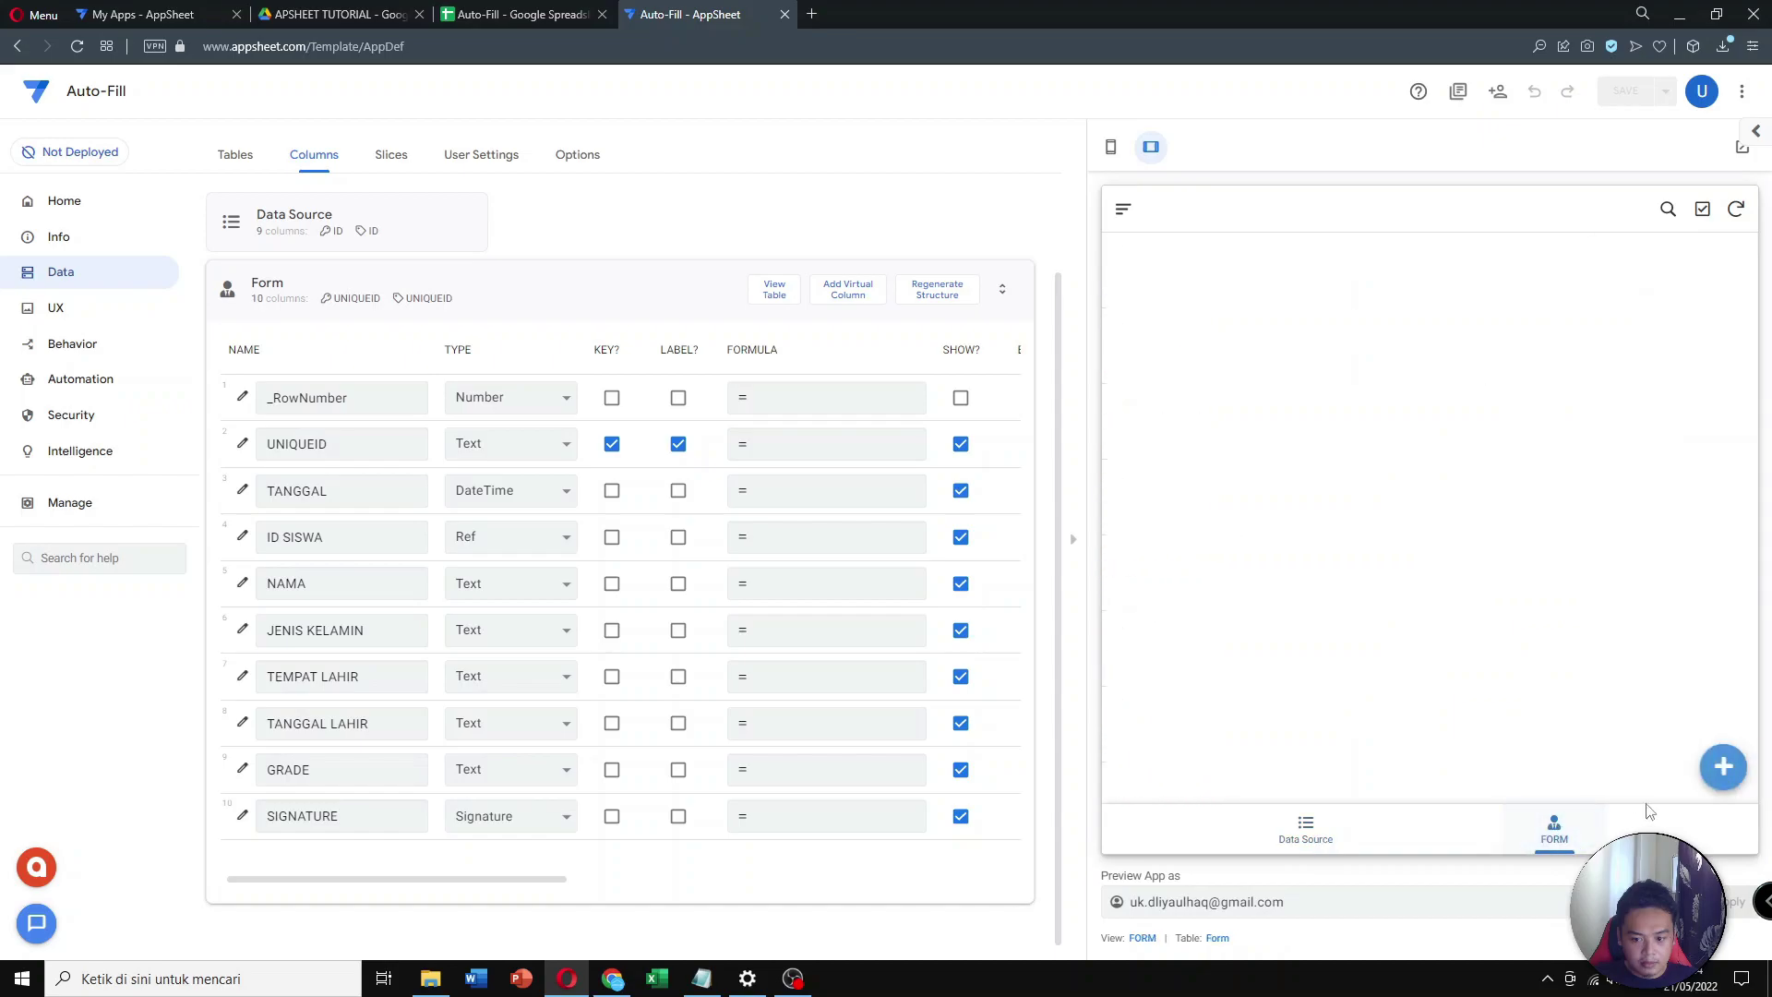
{"action": "left_click", "coordinate": [1720, 767]}
{"action": "left_click", "coordinate": [1366, 478]}
{"action": "left_click", "coordinate": [1327, 369]}
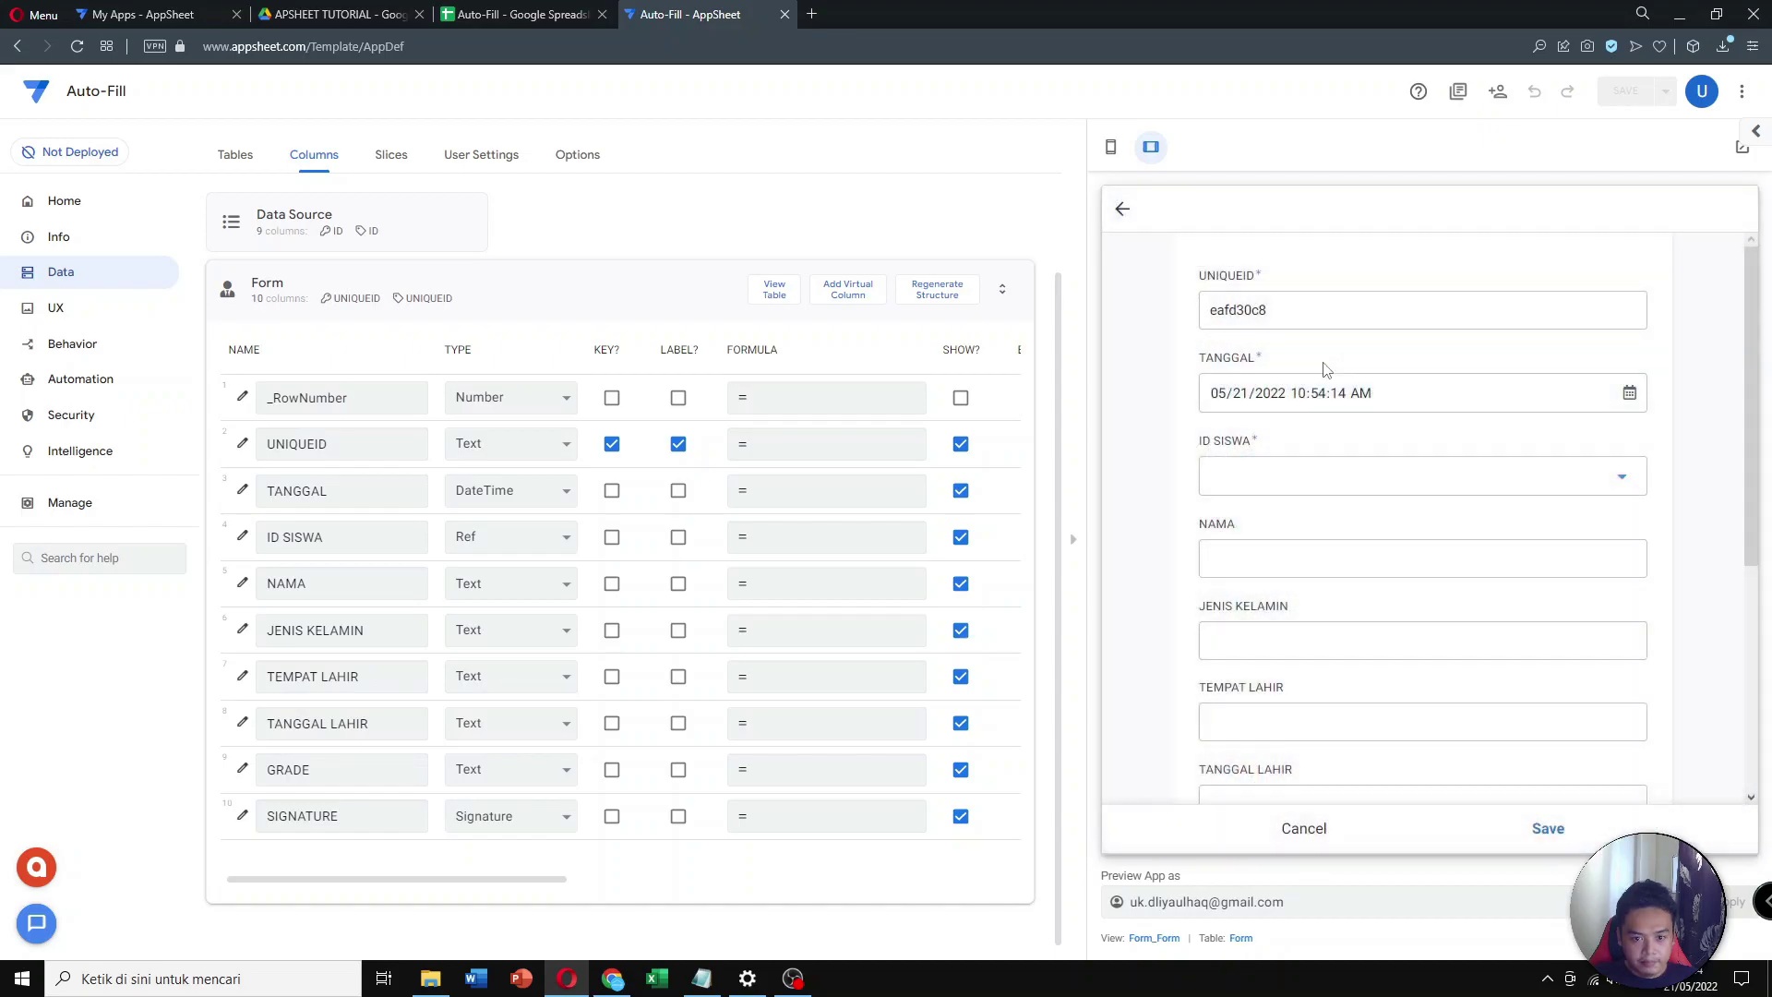
{"action": "double_click", "coordinate": [1236, 592]}
{"action": "left_click", "coordinate": [1287, 593]}
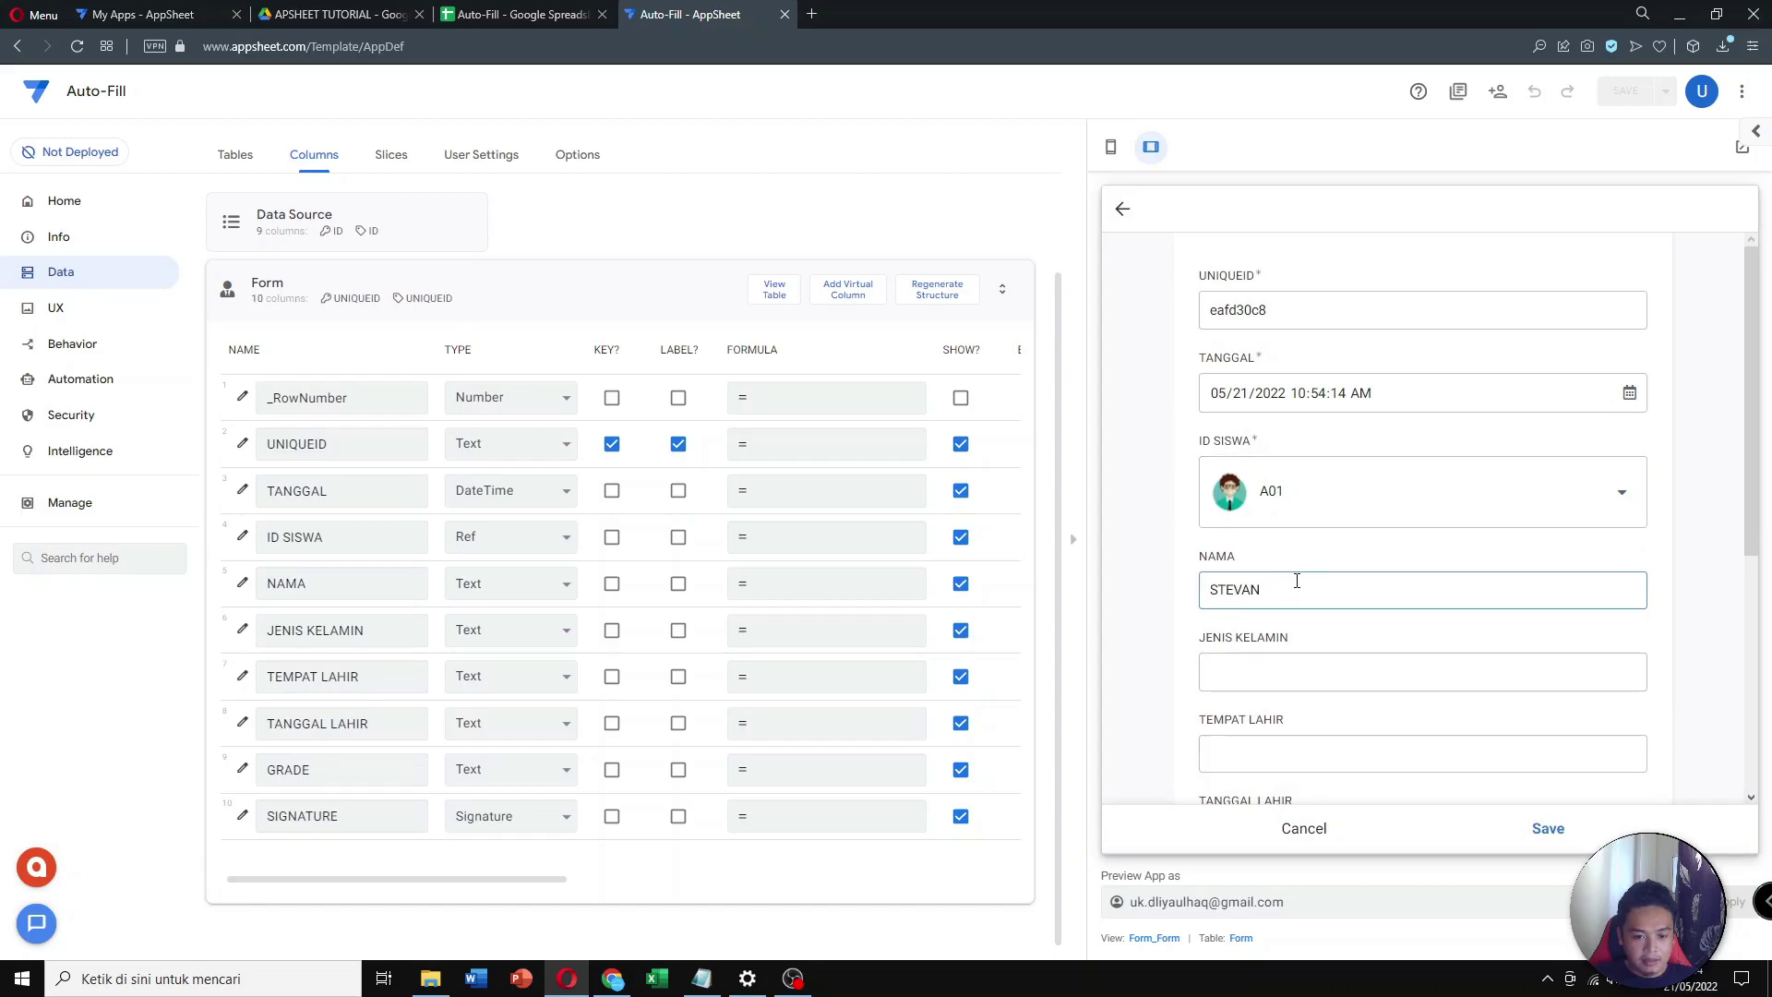
{"action": "scroll", "coordinate": [1329, 577], "scroll_direction": "down", "scroll_amount": 1}
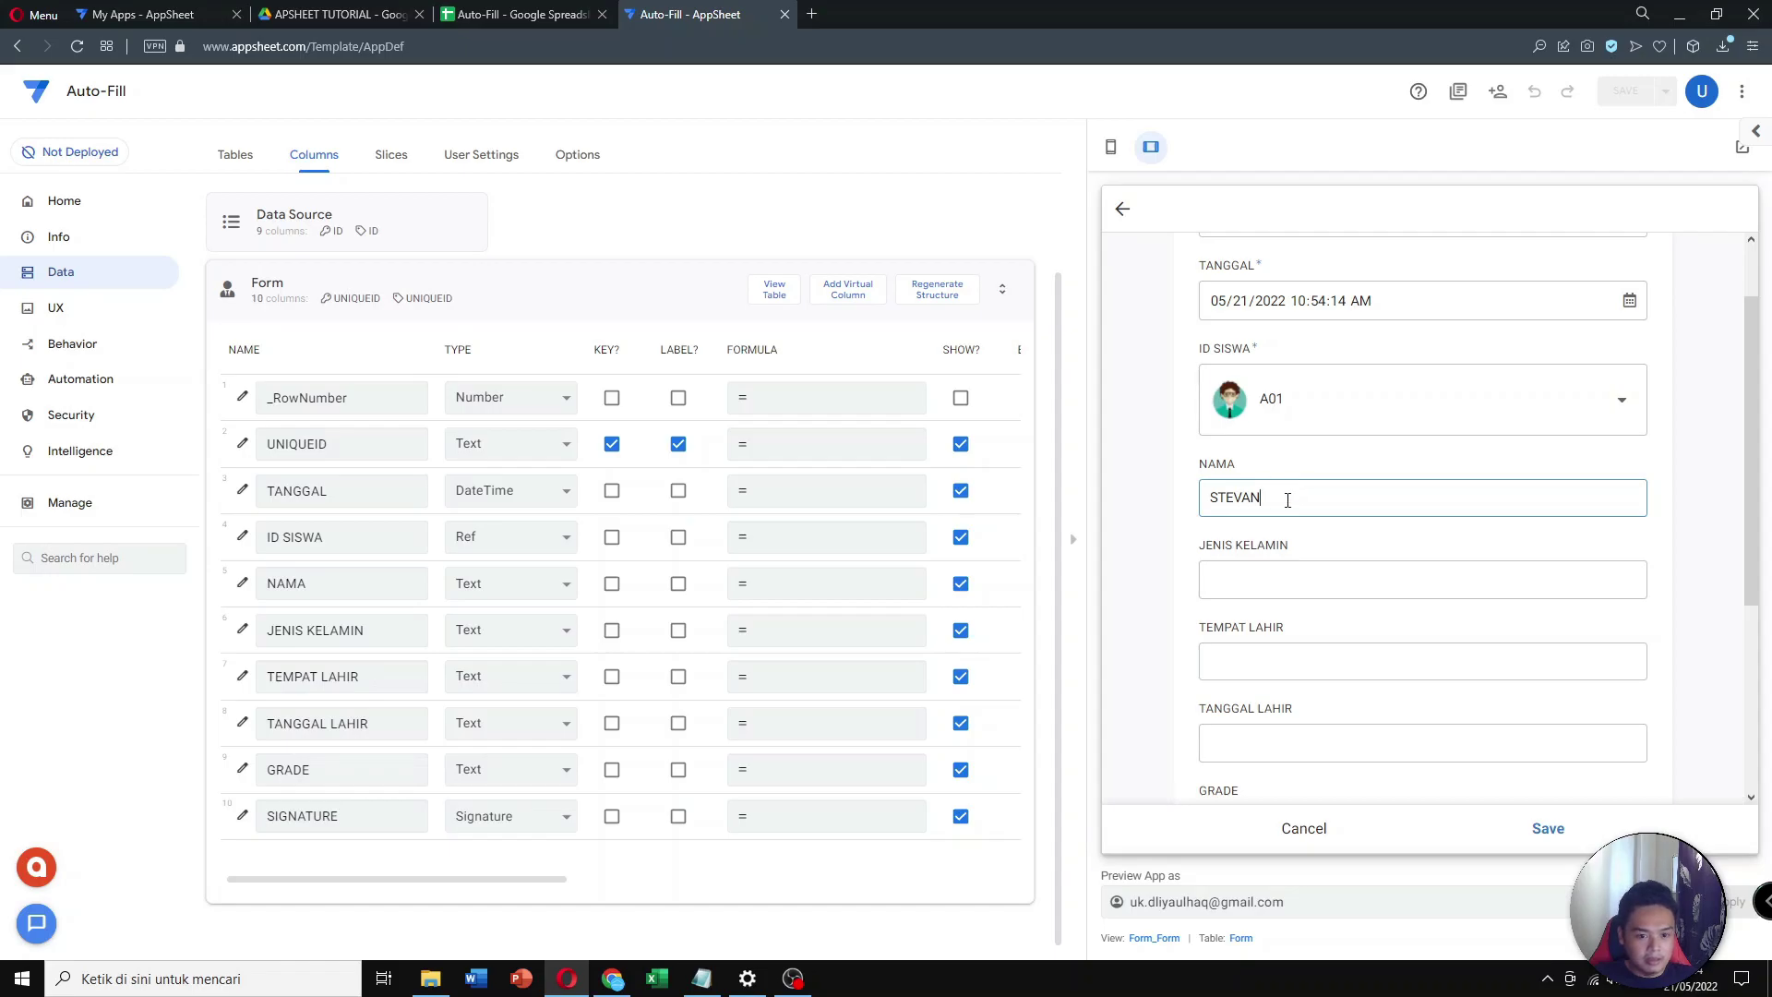
{"action": "left_click", "coordinate": [1285, 469]}
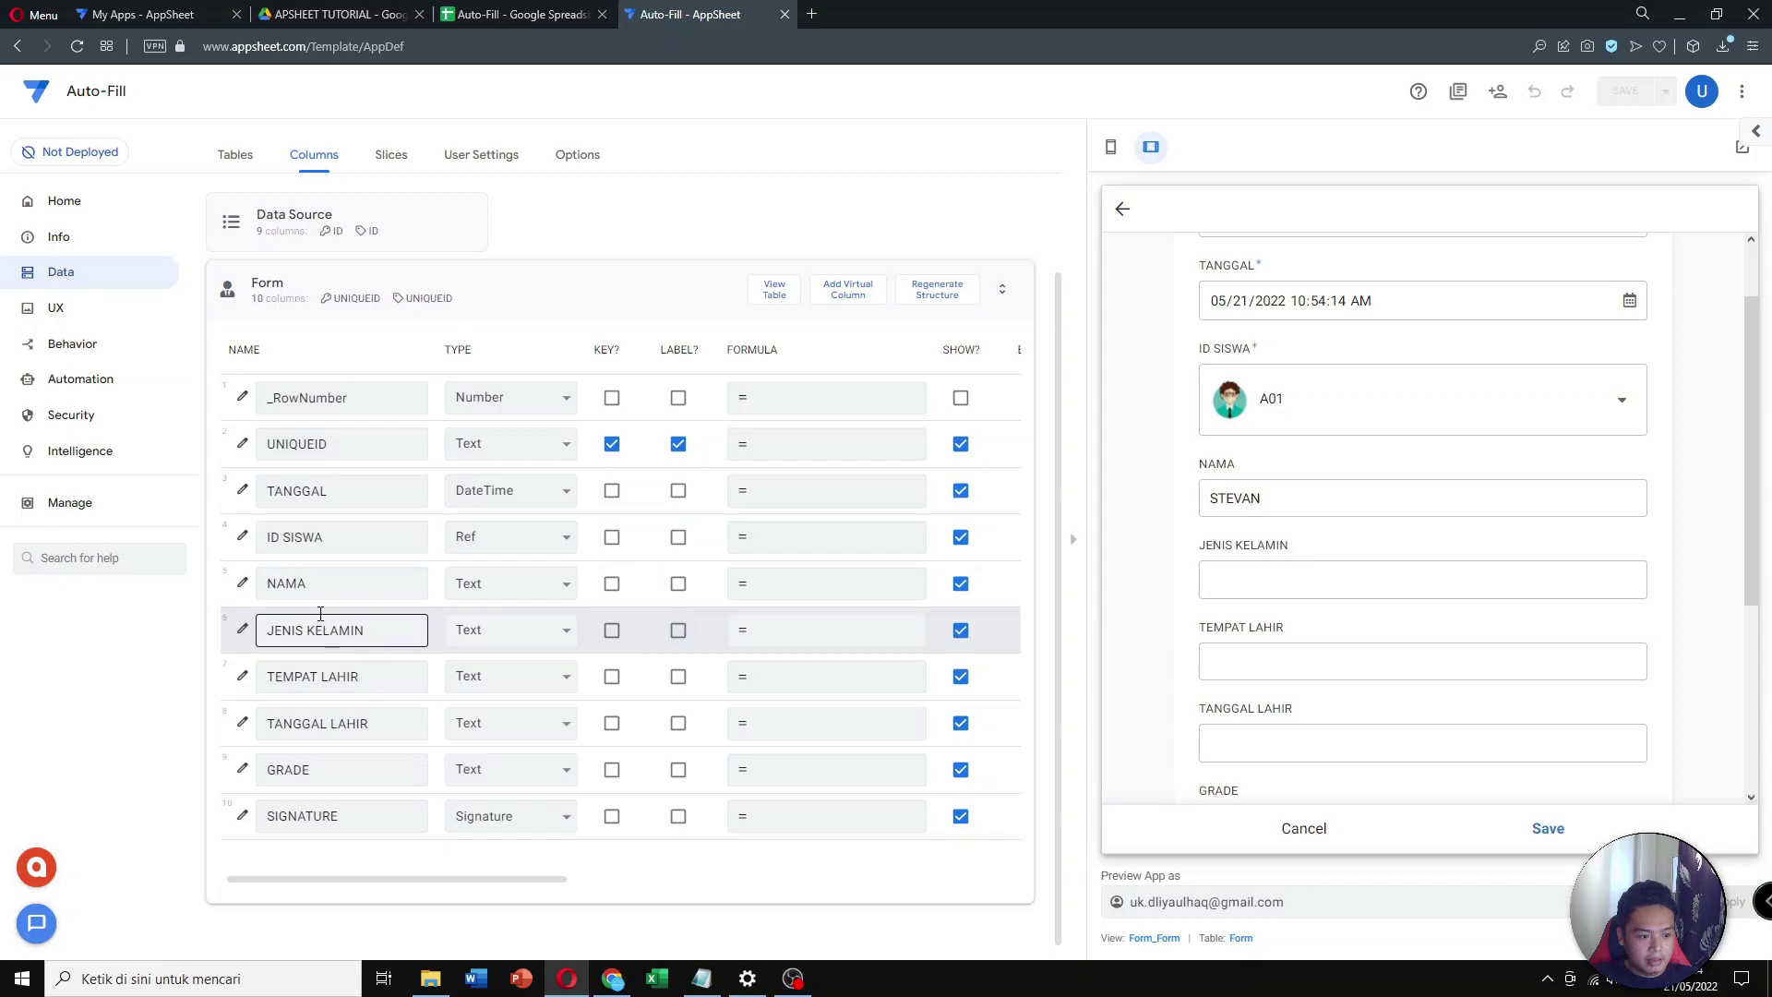
Copy the whole Initial value formula from the NAMA column's Auto Compute settings and close the settings unchanged
{"action": "left_click", "coordinate": [243, 583]}
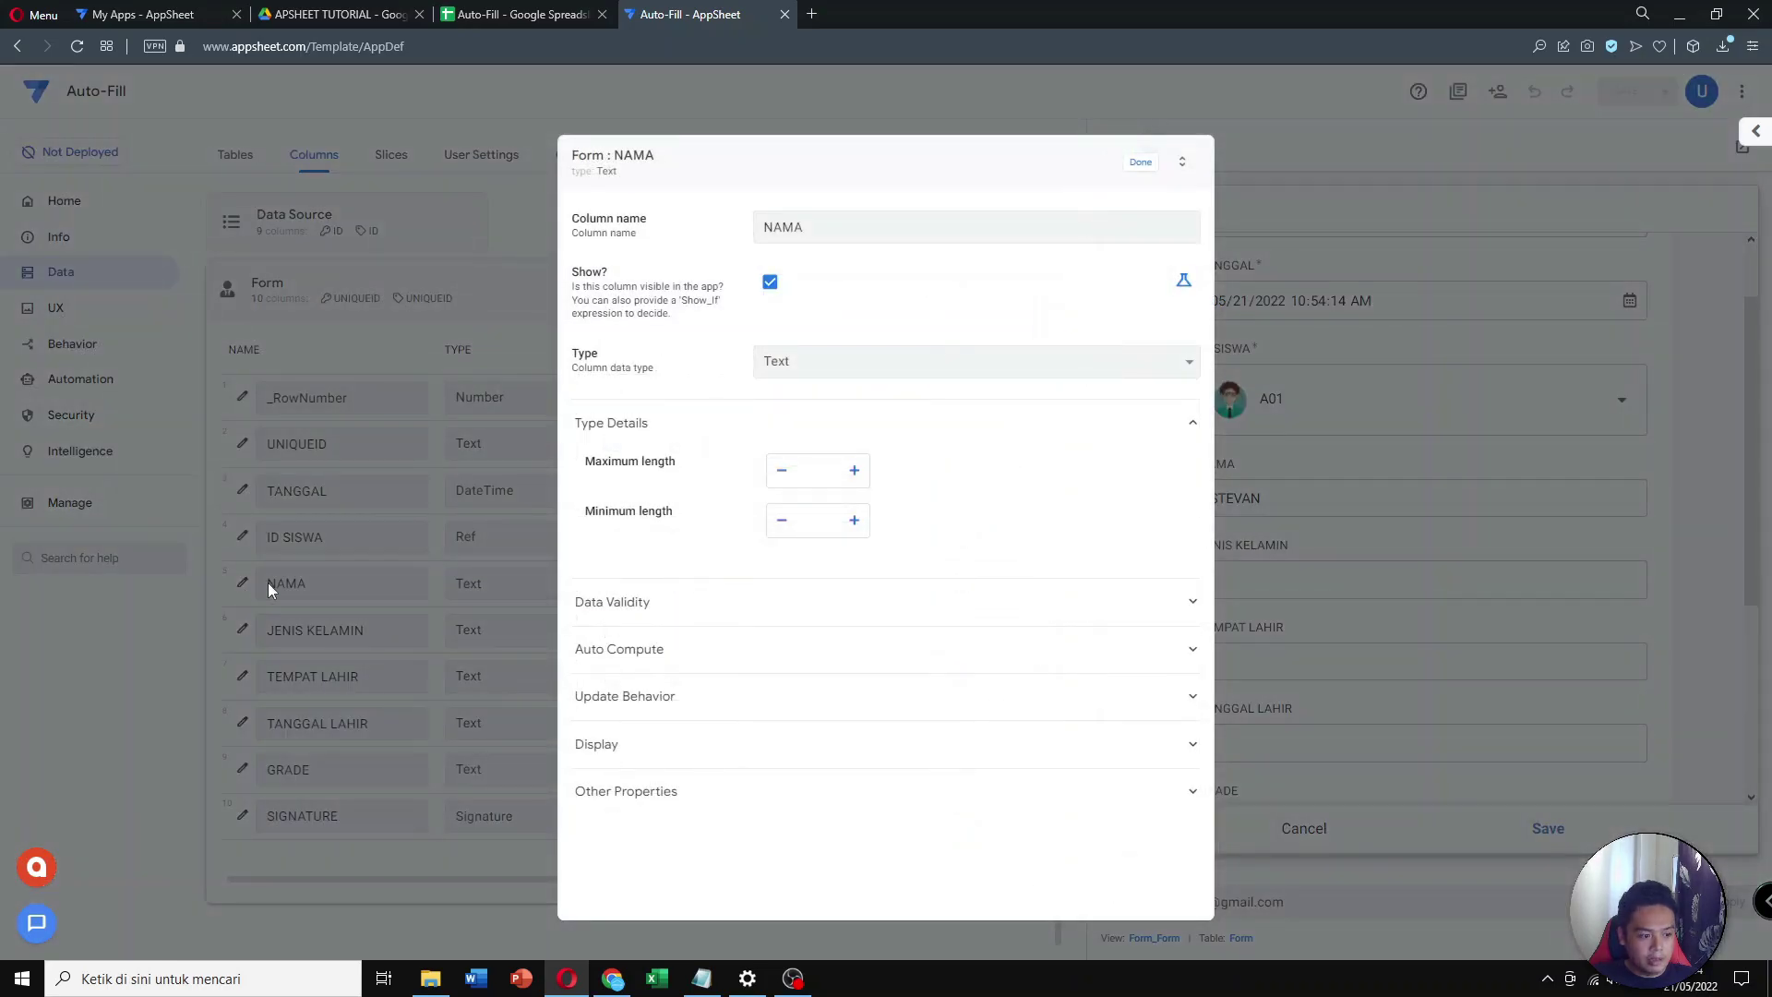
{"action": "left_click", "coordinate": [799, 648]}
{"action": "left_click", "coordinate": [878, 758]}
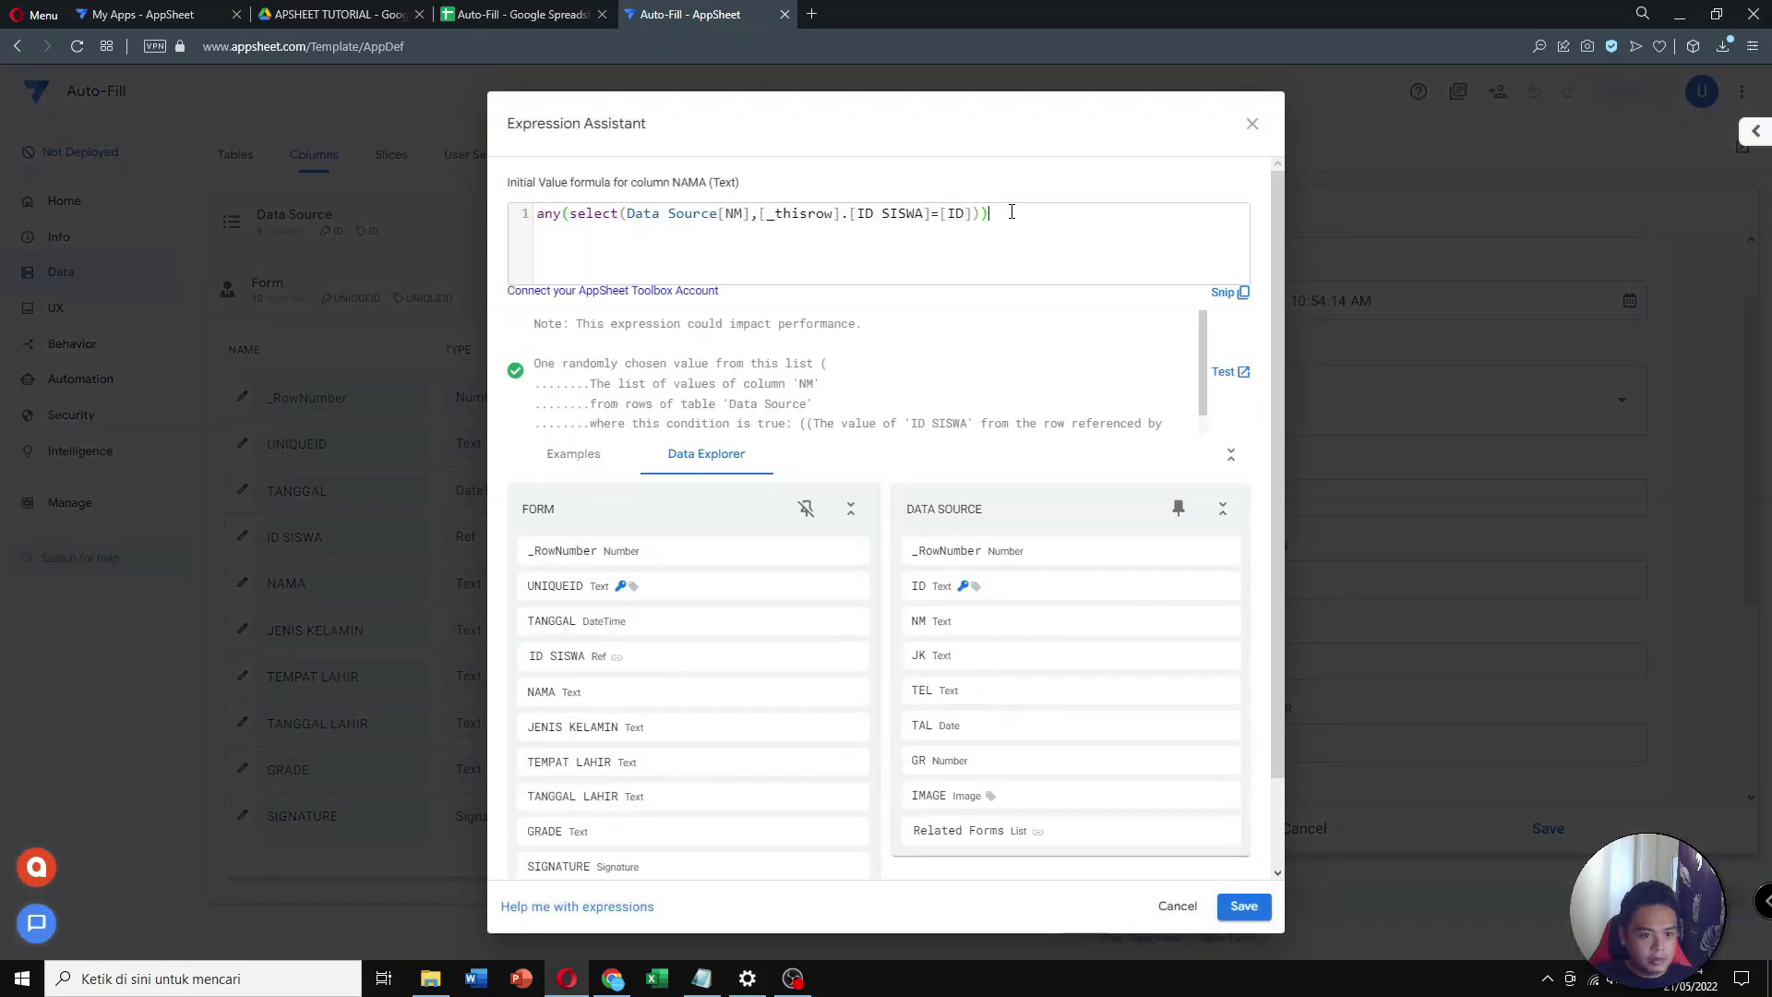
{"action": "left_click_drag", "start_coordinate": [1009, 213], "coordinate": [511, 217]}
{"action": "key", "text": "ctrl+c"}
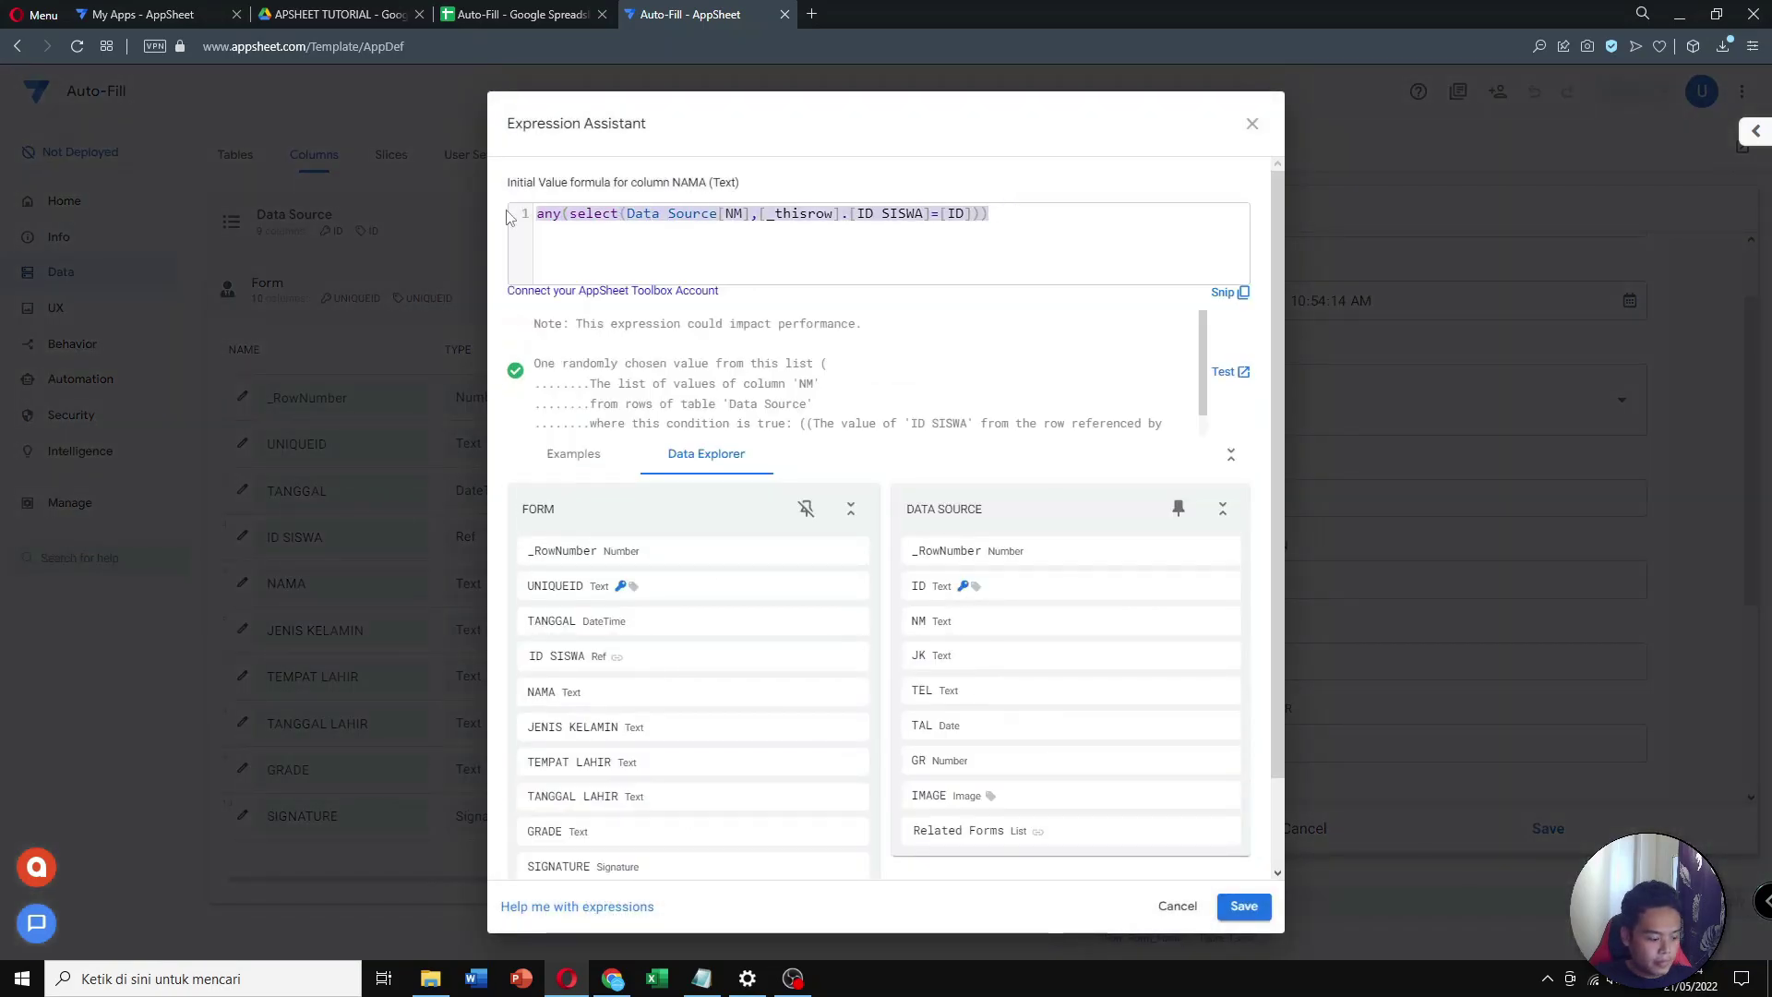
{"action": "left_click", "coordinate": [1178, 904]}
{"action": "left_click", "coordinate": [1141, 164]}
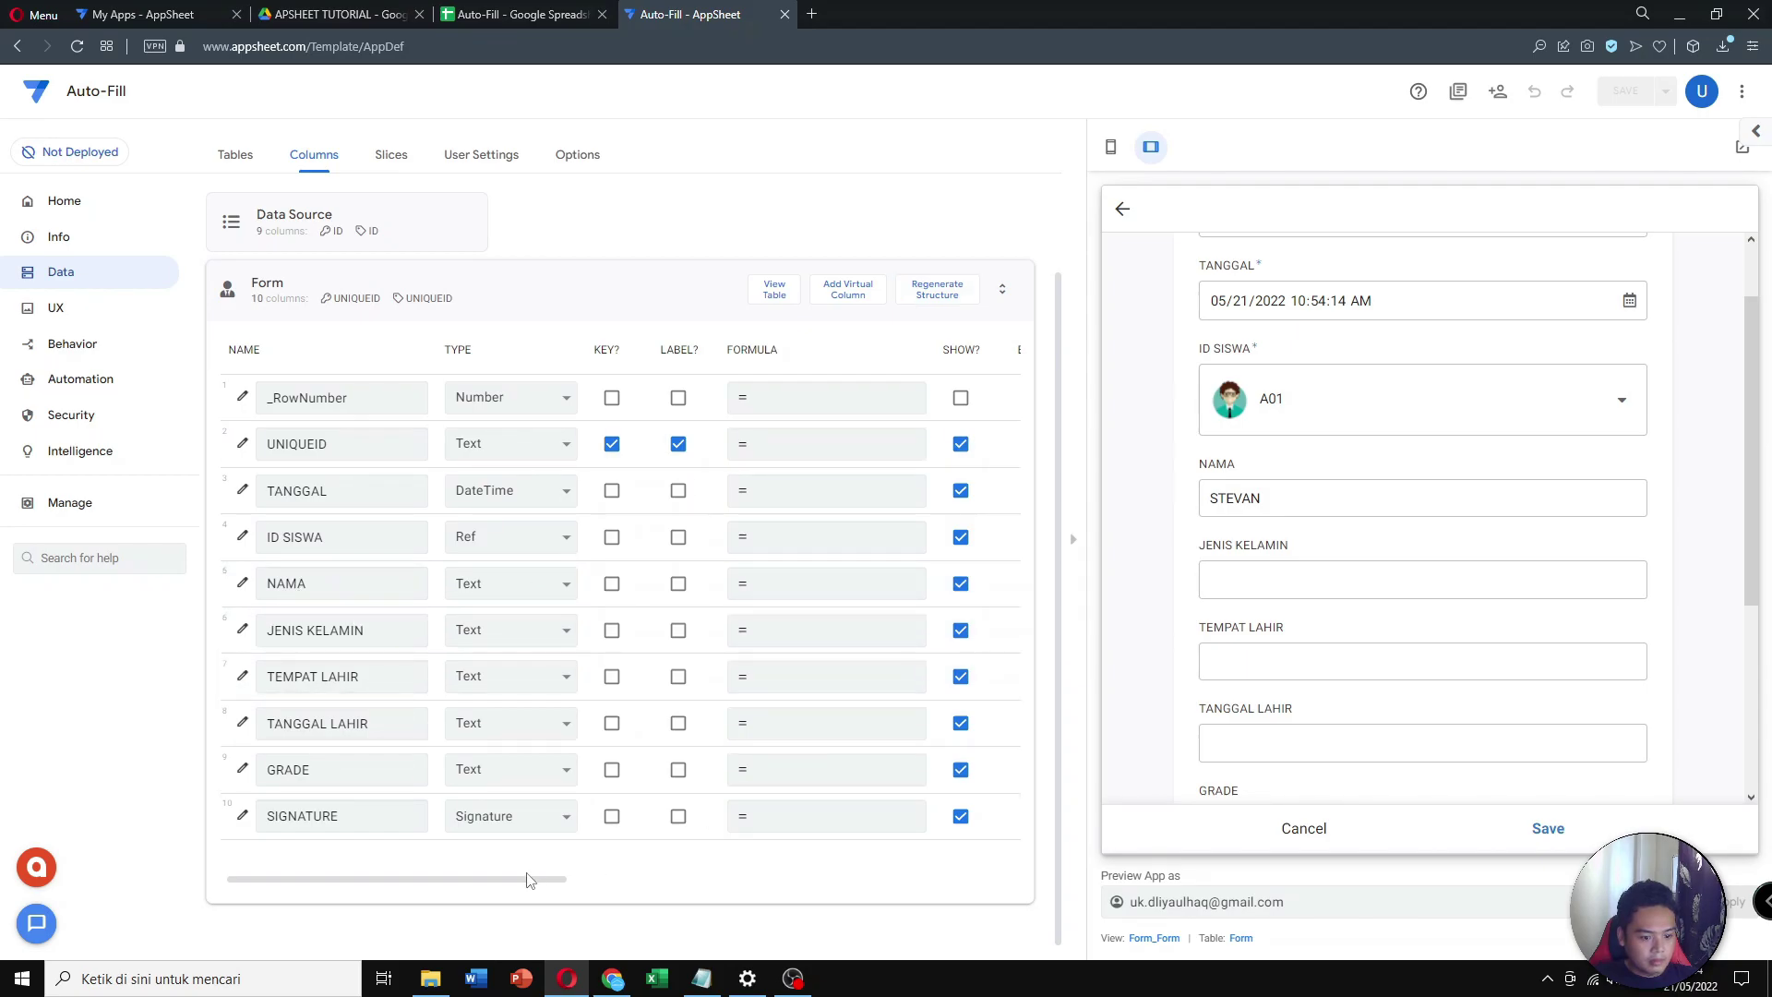
Set the JENIS KELAMIN column's Initial value to any(select(Data Source[JK],[_thisrow].[ID SISWA]=[ID])) by adapting the copied formula, and save the app
{"action": "left_click_drag", "start_coordinate": [532, 888], "coordinate": [678, 888]}
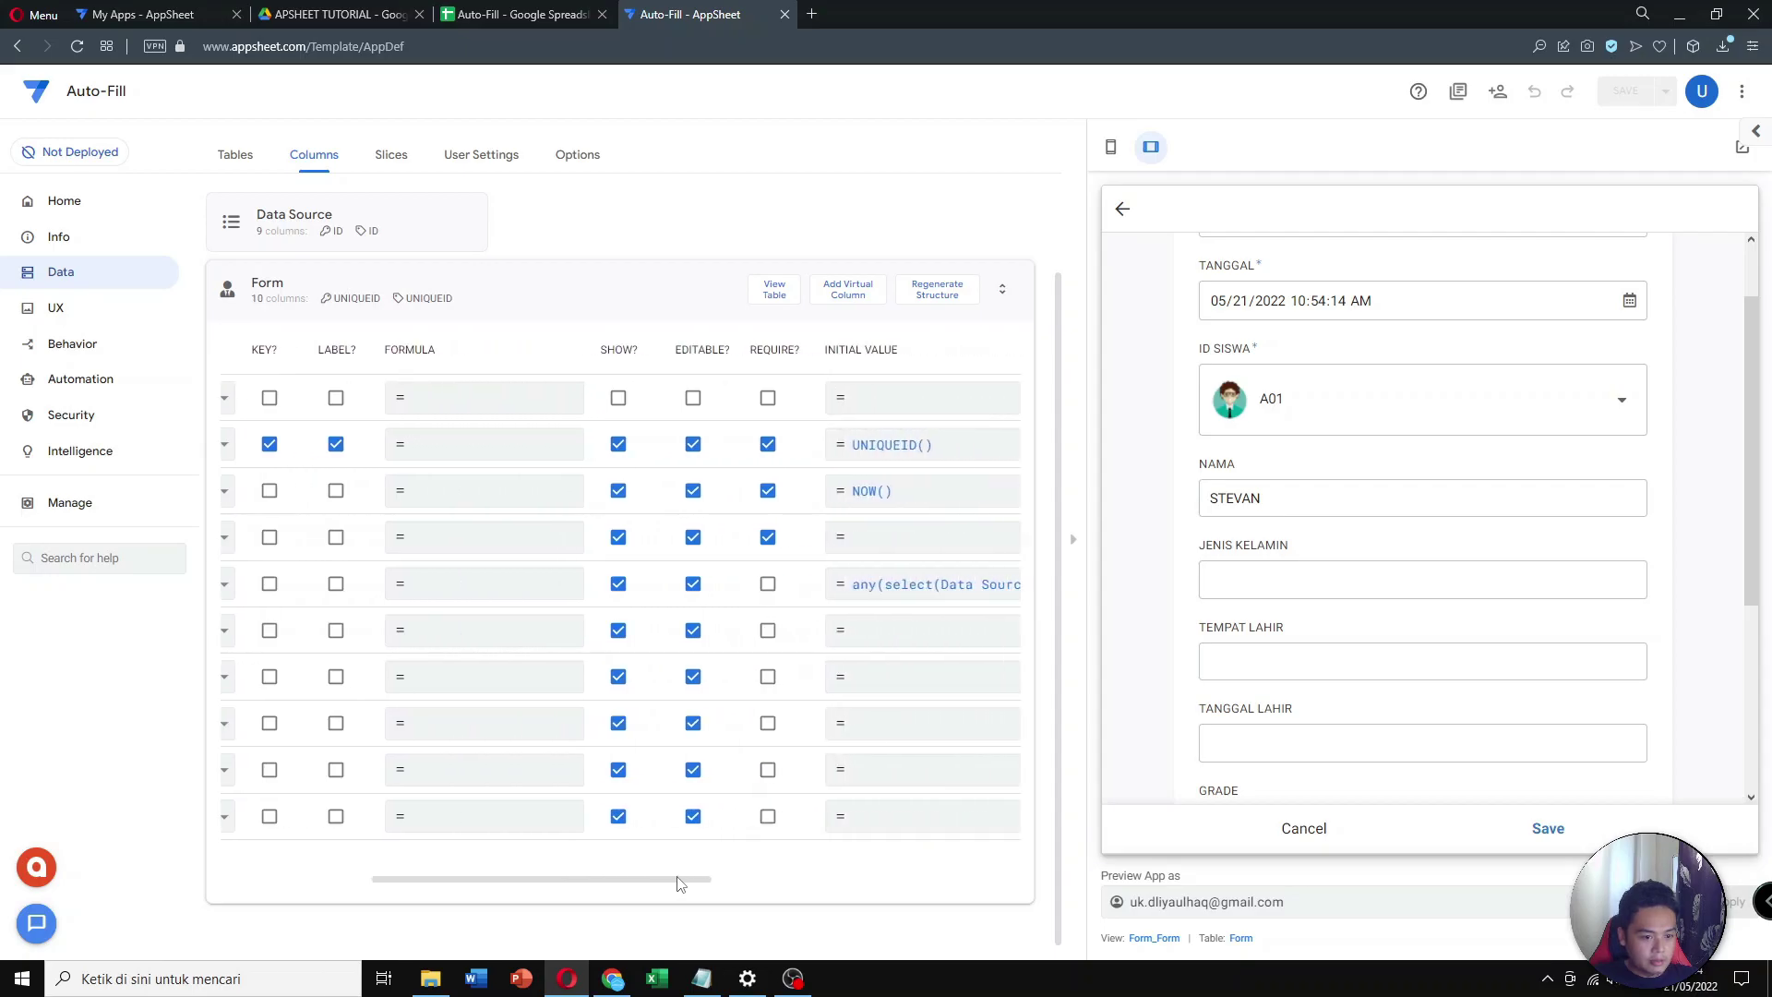
{"action": "left_click", "coordinate": [923, 631]}
{"action": "left_click", "coordinate": [724, 367]}
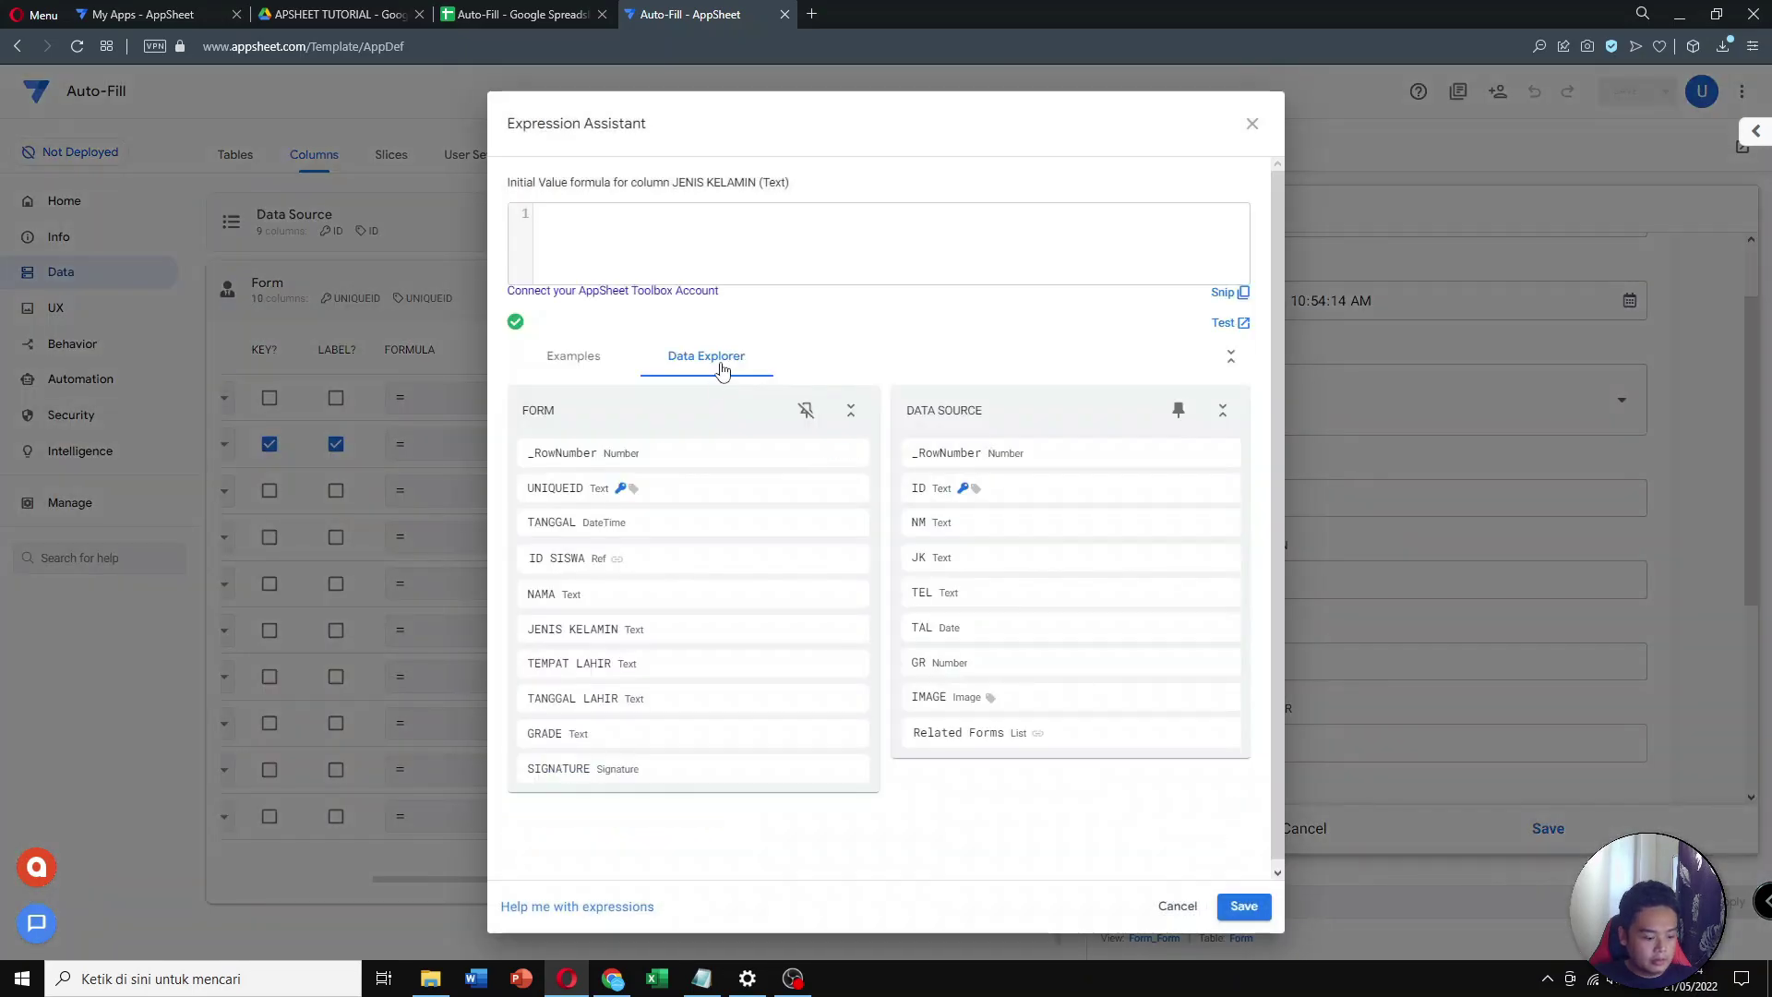
{"action": "key", "text": "ctrl+v"}
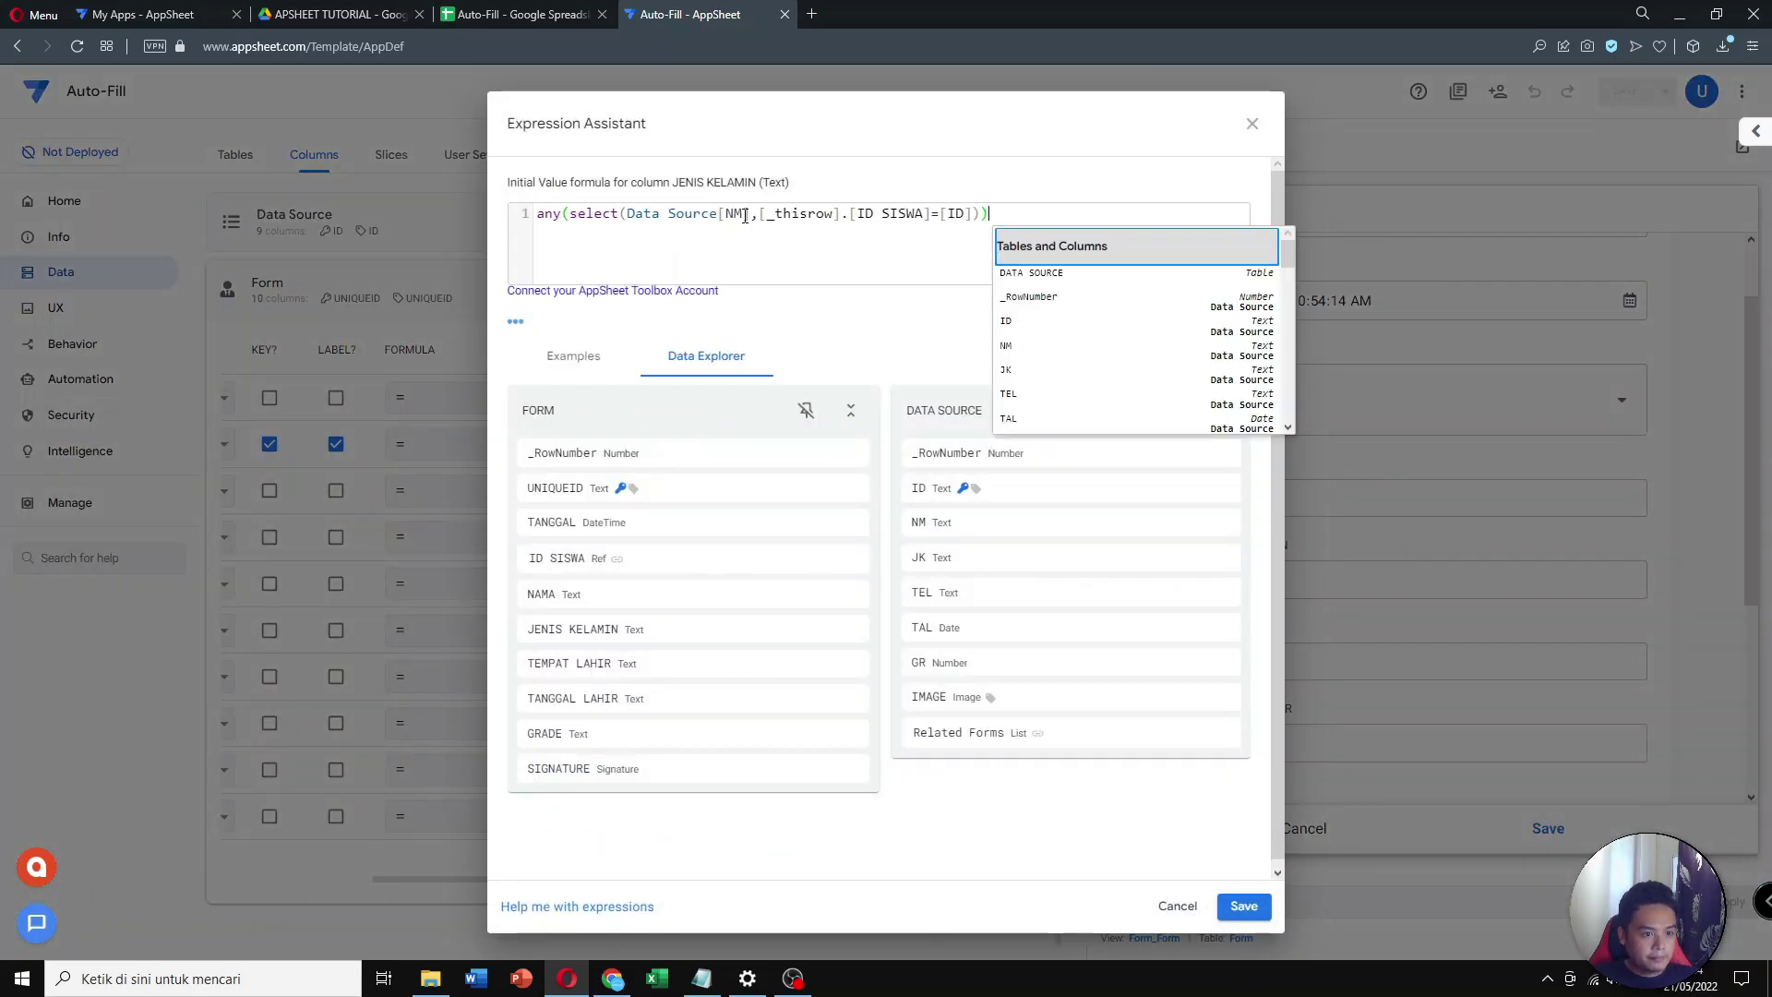
{"action": "left_click", "coordinate": [744, 216]}
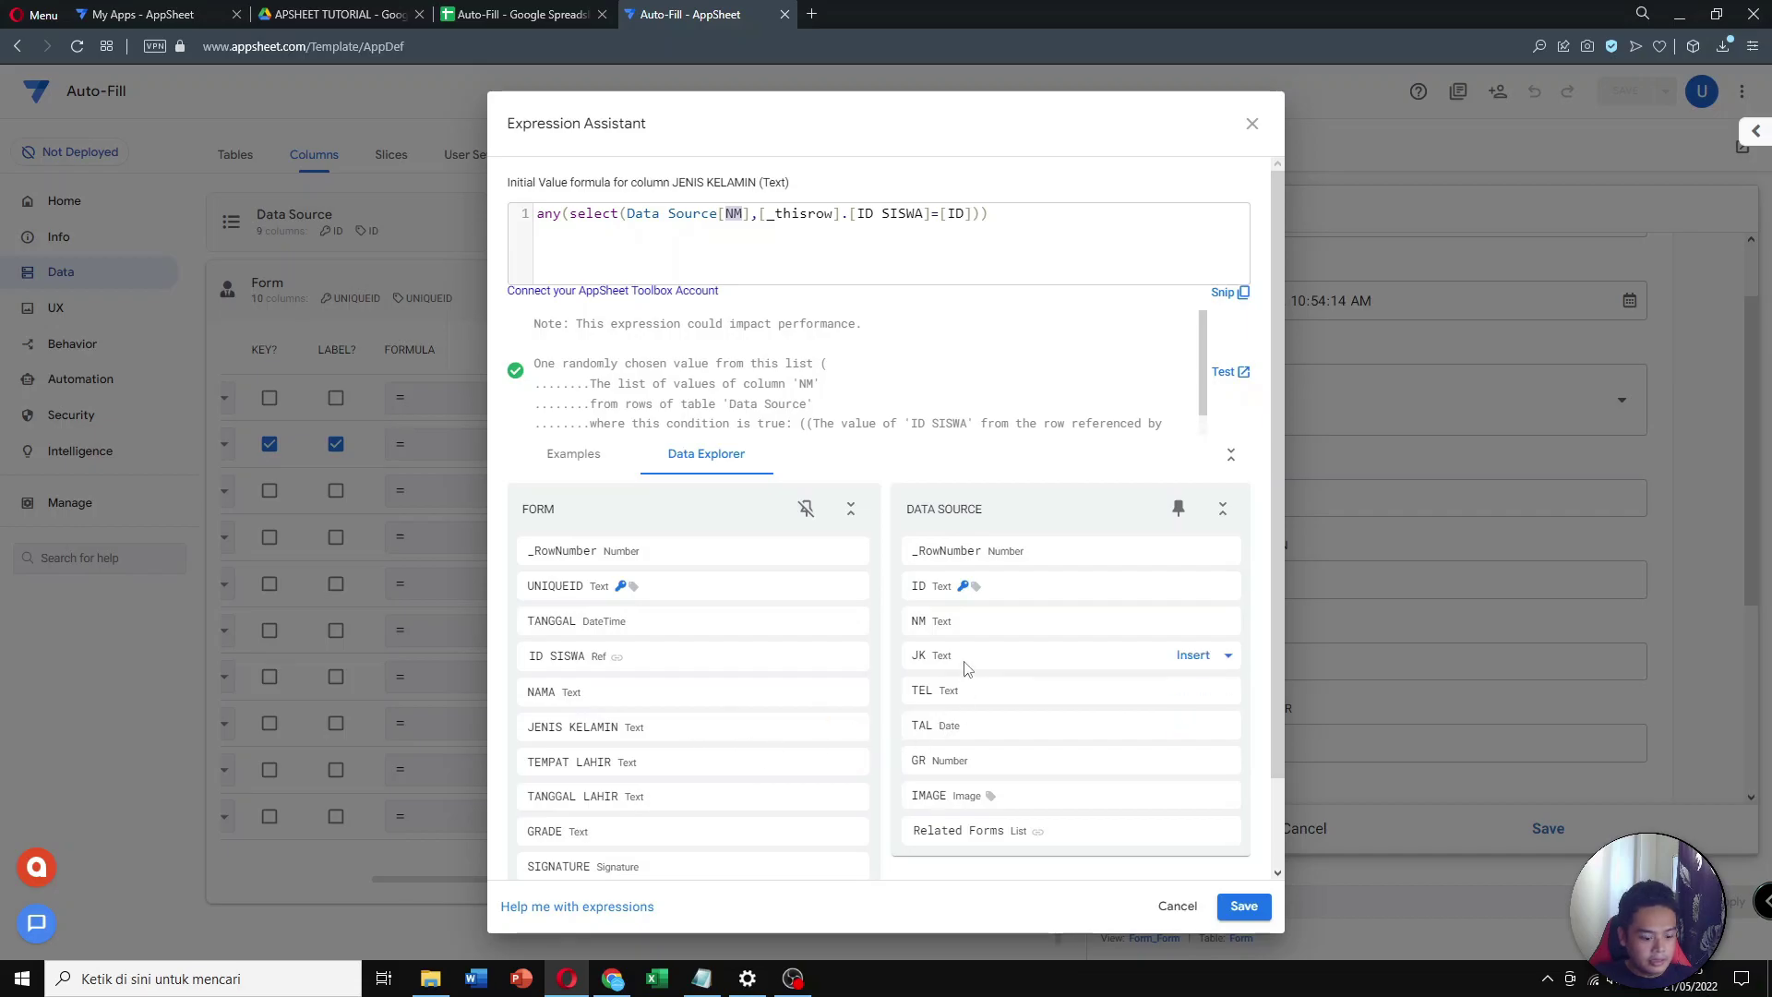
{"action": "type", "text": "jk"}
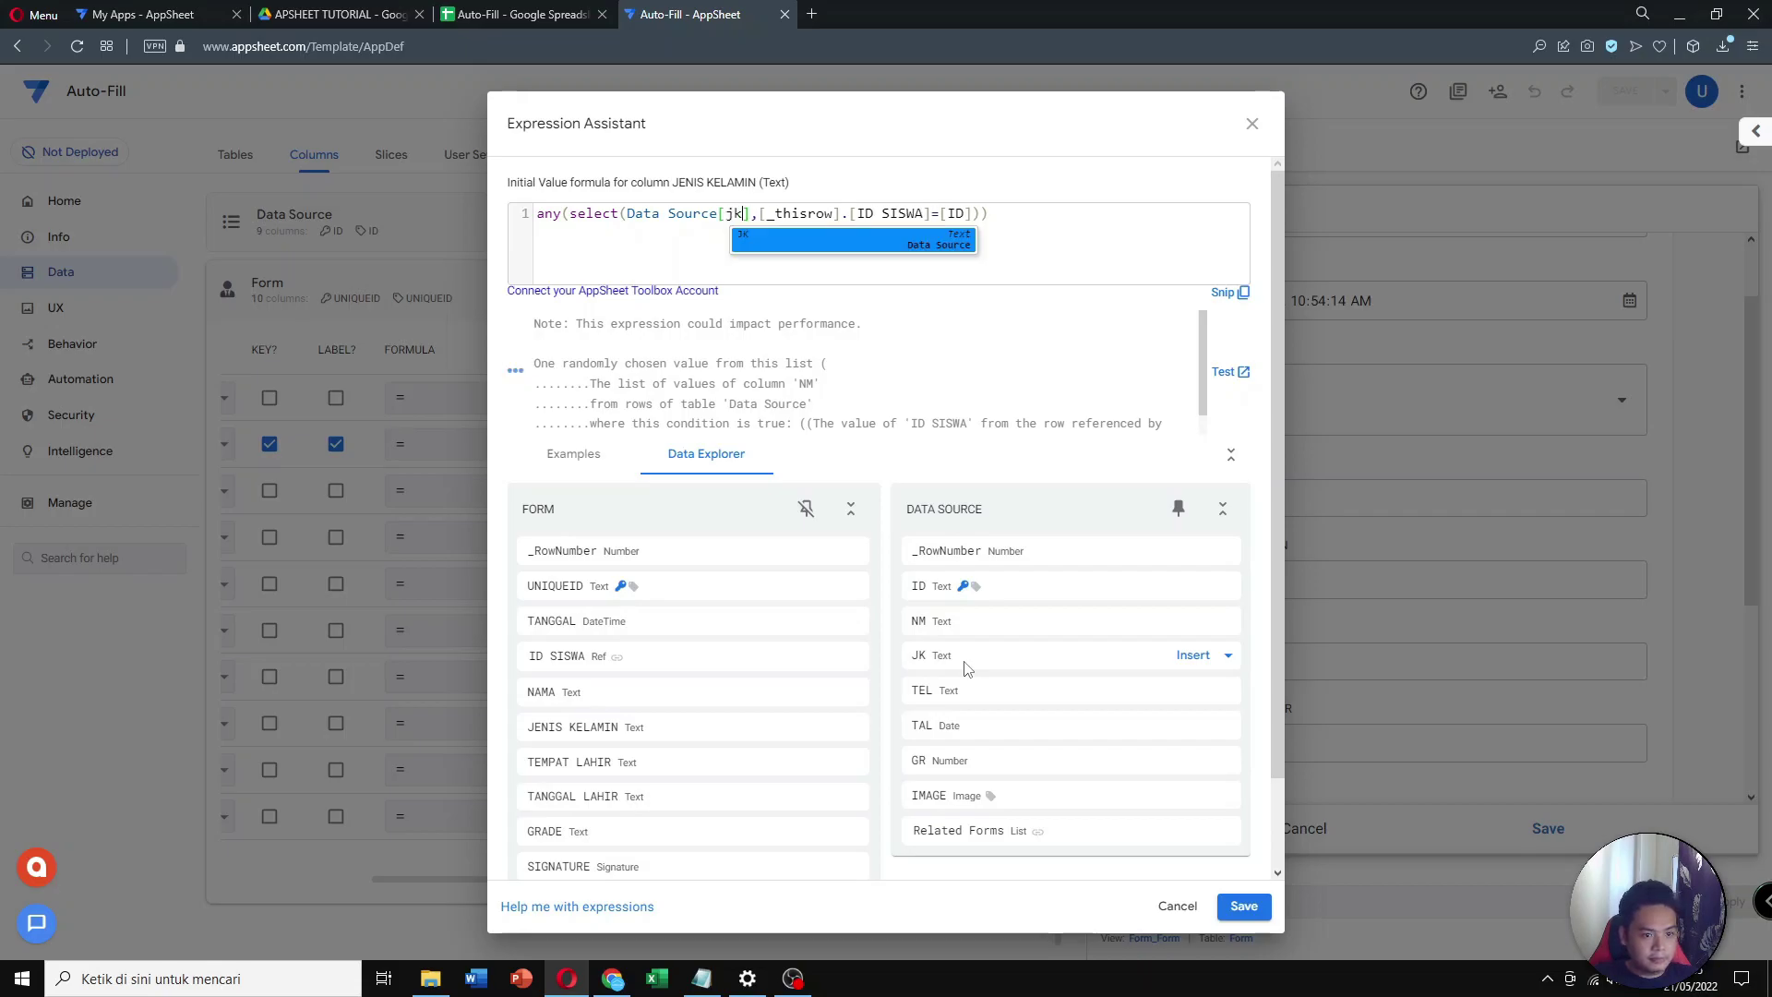
{"action": "left_click", "coordinate": [824, 245]}
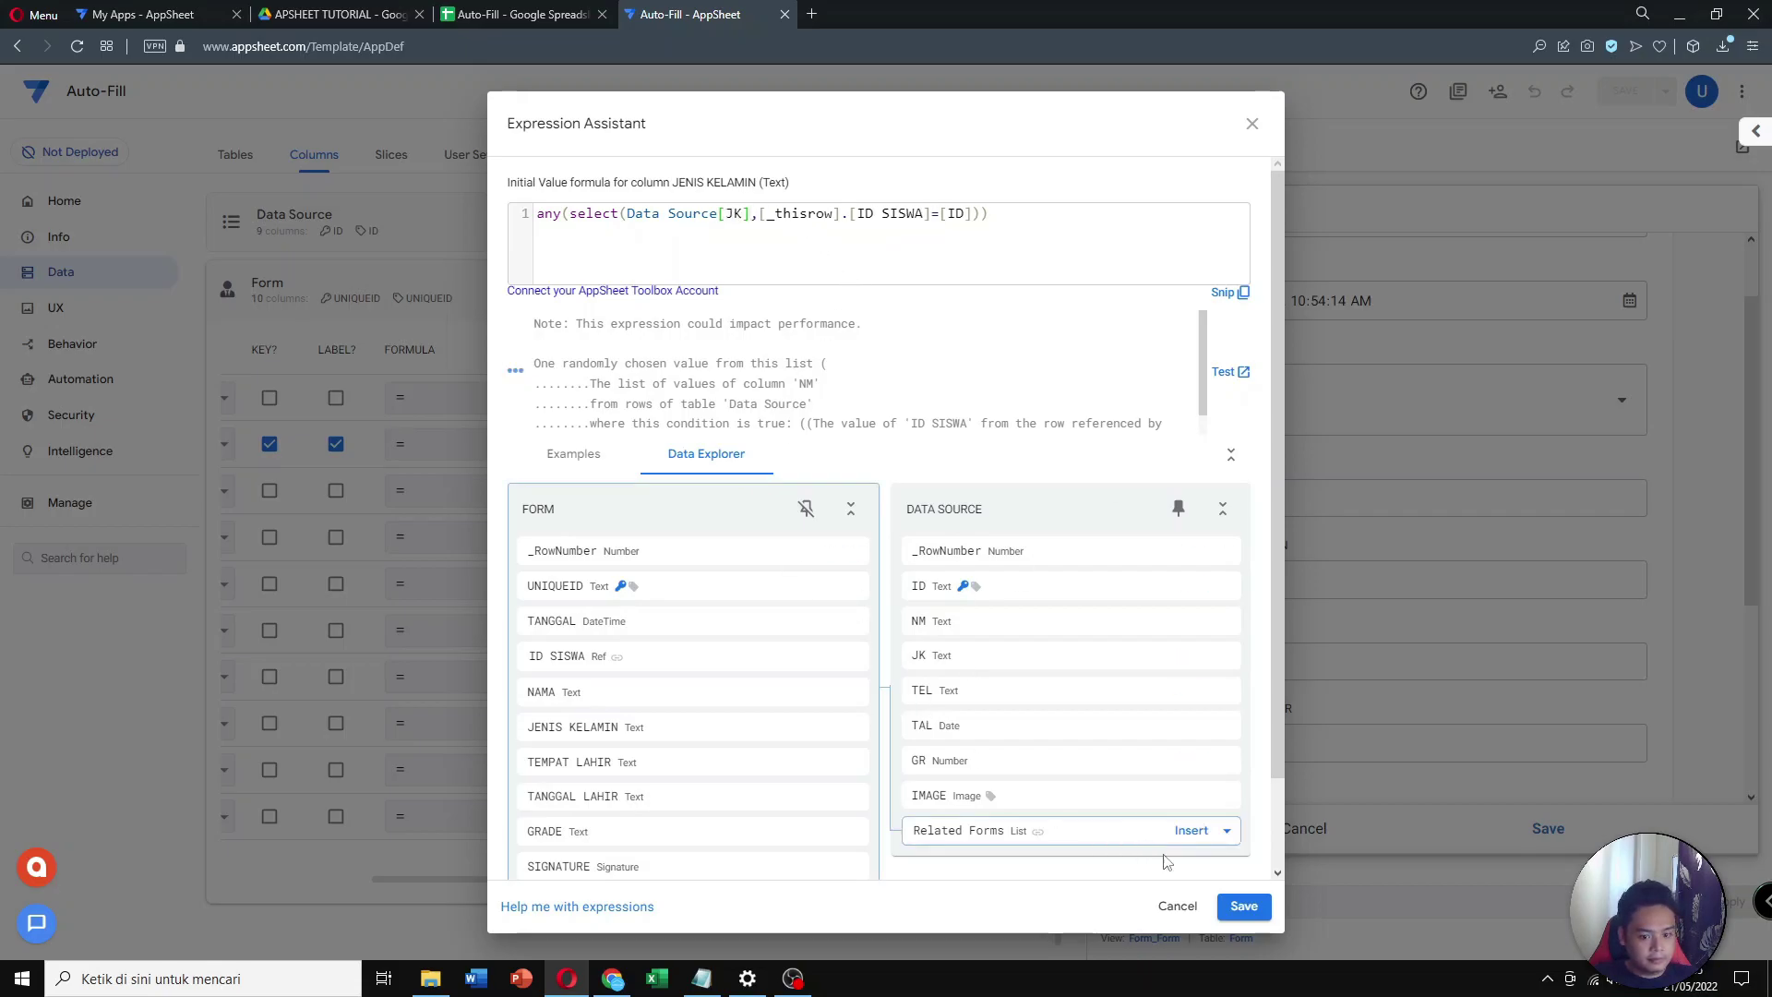
{"action": "left_click_drag", "start_coordinate": [676, 183], "coordinate": [755, 184]}
{"action": "left_click", "coordinate": [1243, 905]}
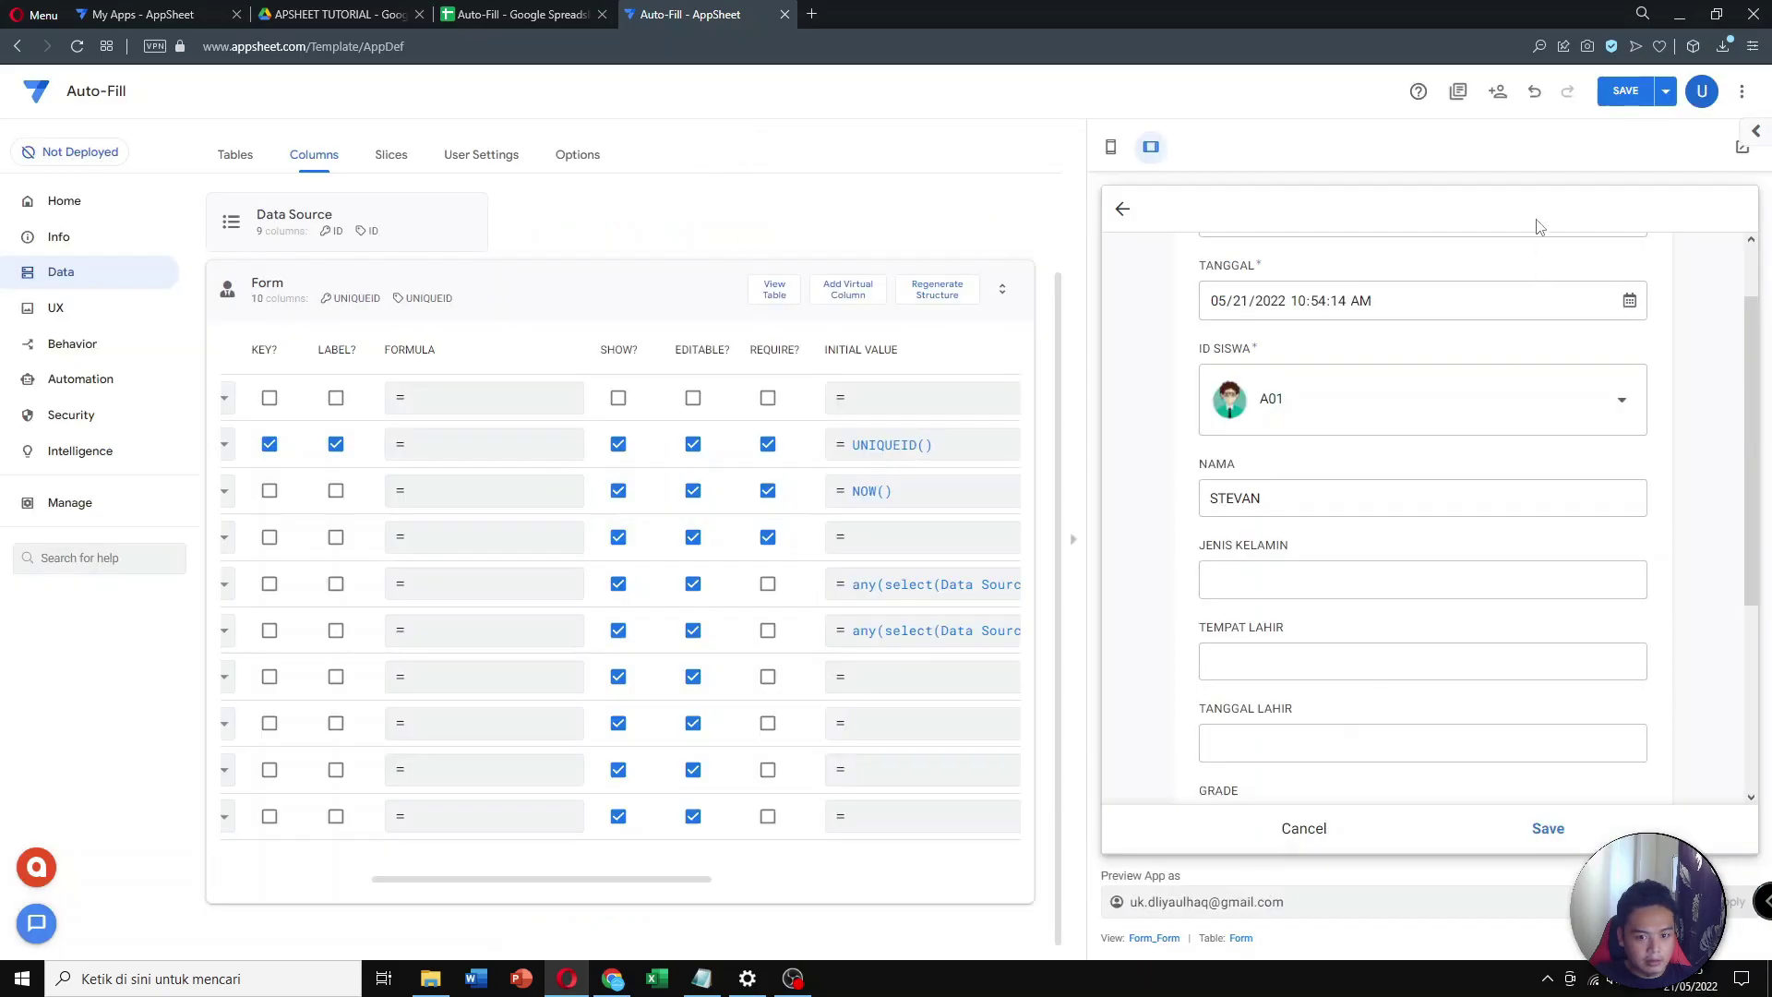
{"action": "left_click", "coordinate": [1625, 91]}
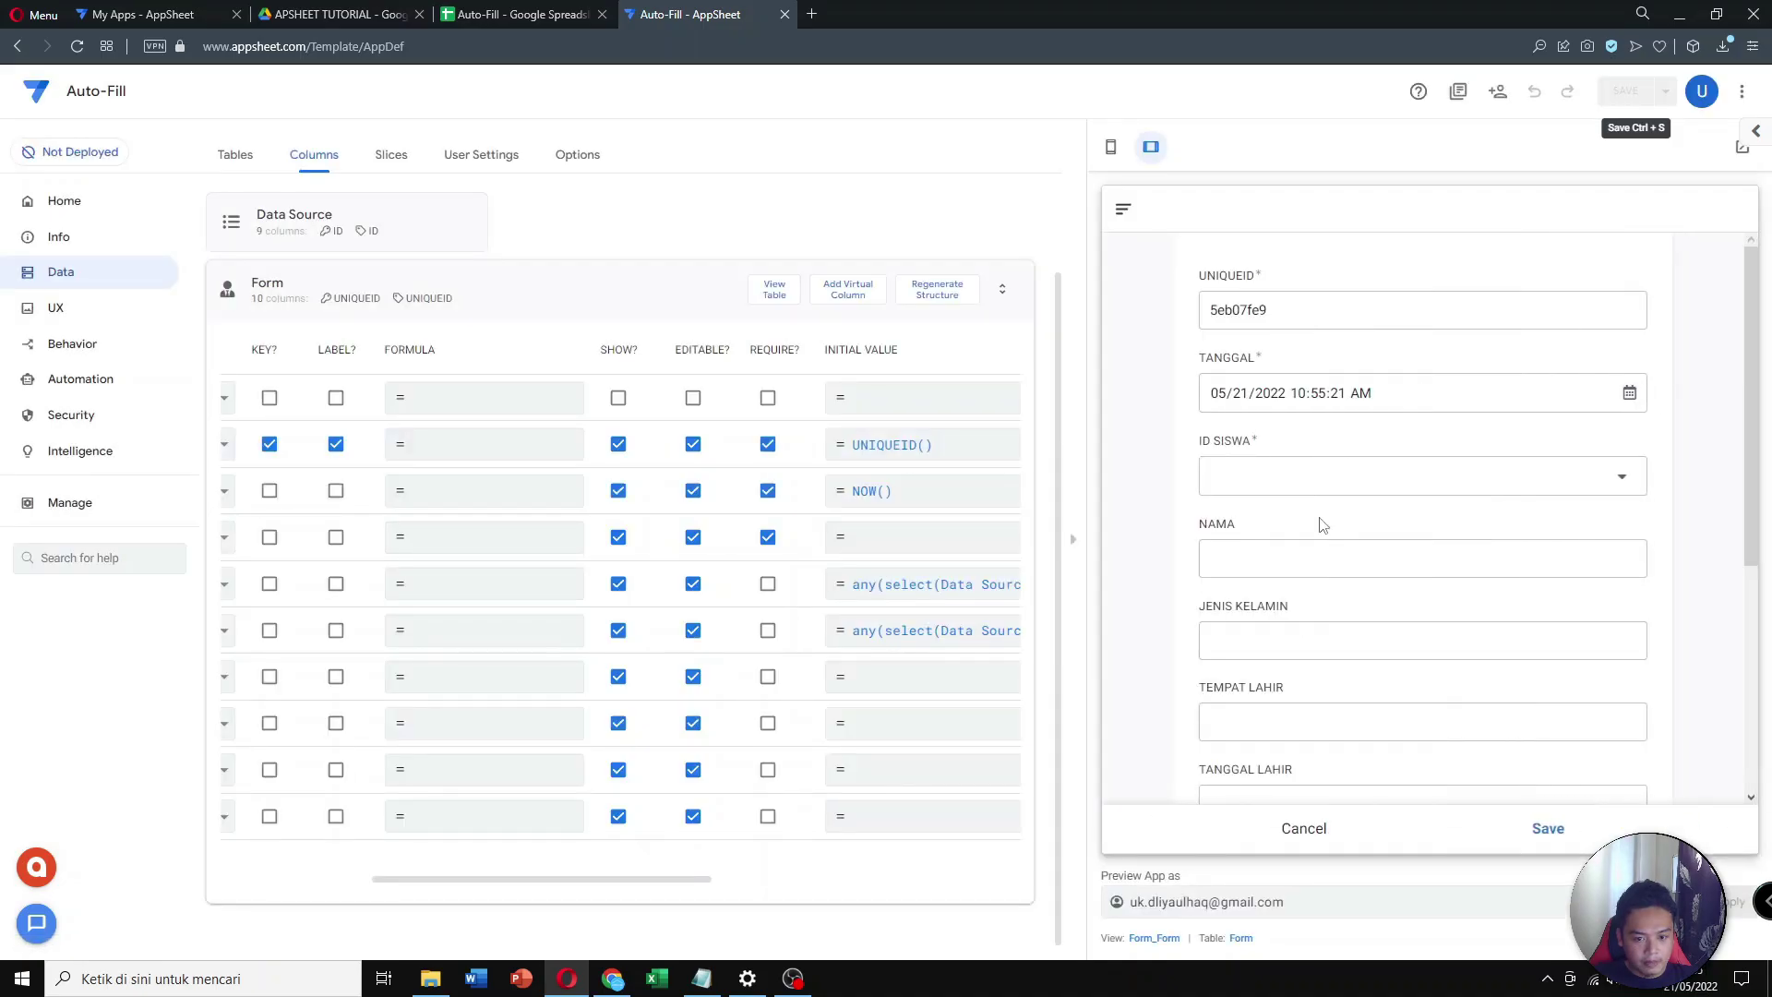
Choose A01 as the ID SISWA in the preview form and compare the auto-filled NAMA and JENIS KELAMIN with the spreadsheet's Data Source sheet
{"action": "left_click", "coordinate": [1324, 480]}
{"action": "left_click", "coordinate": [1304, 388]}
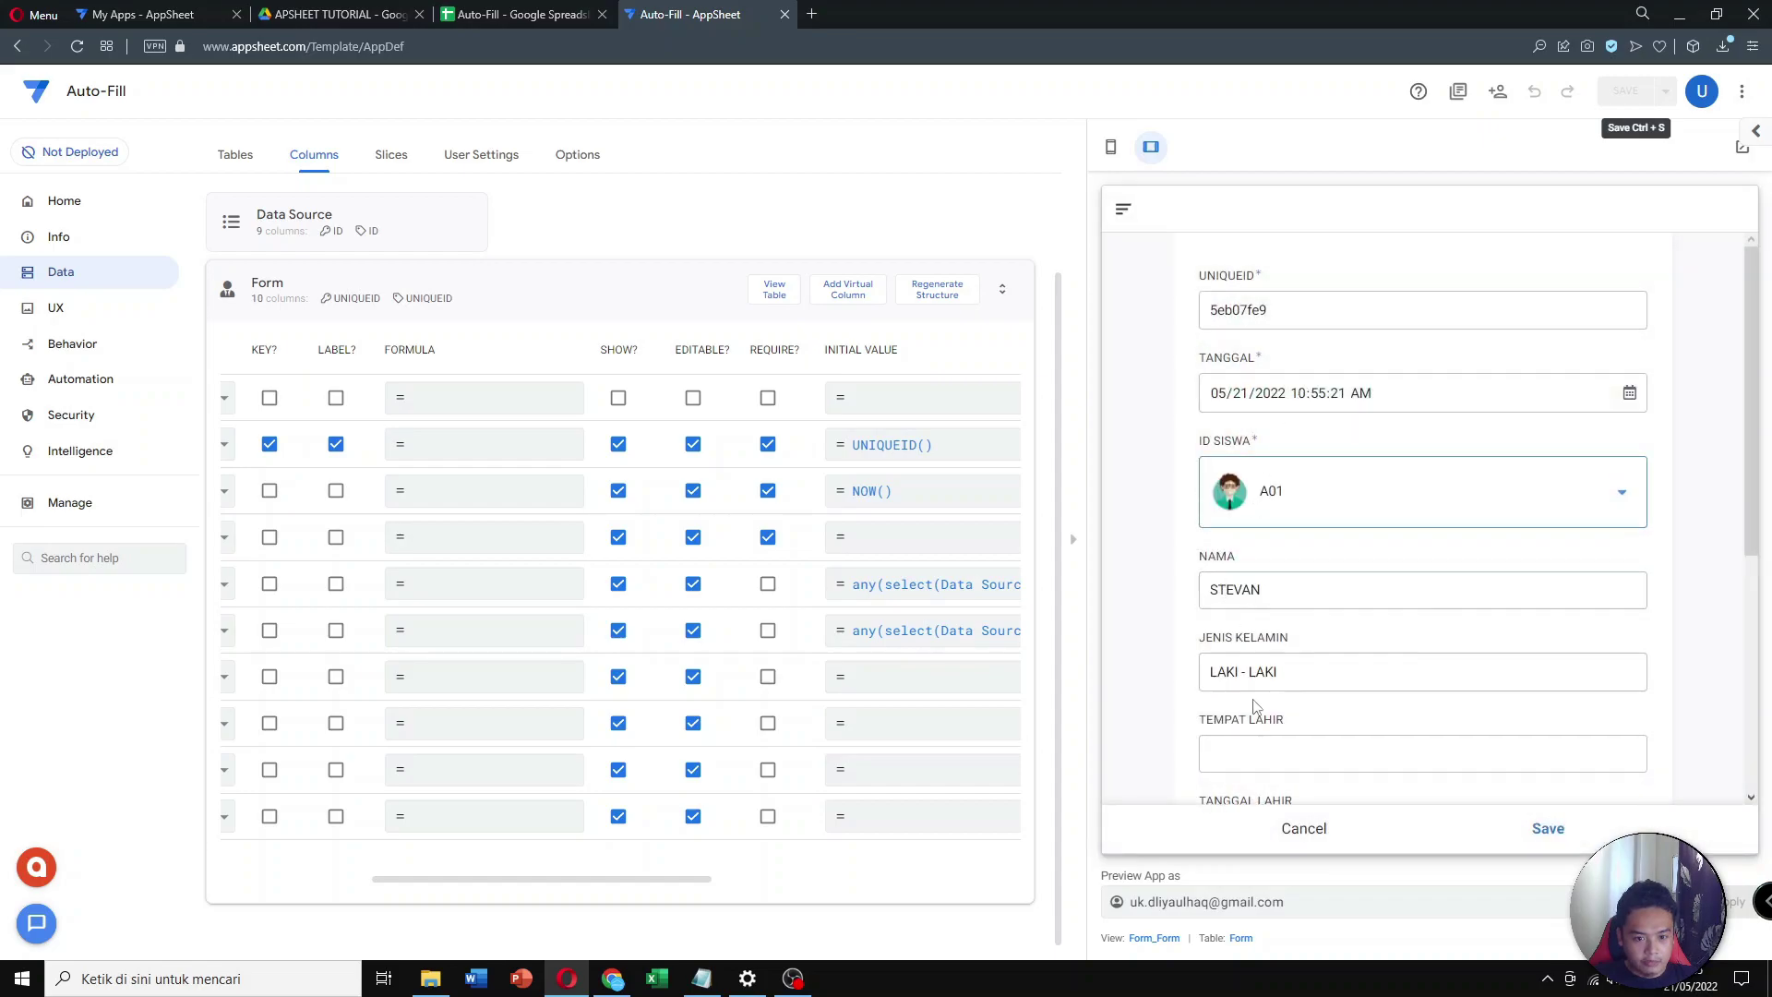
{"action": "left_click", "coordinate": [566, 8]}
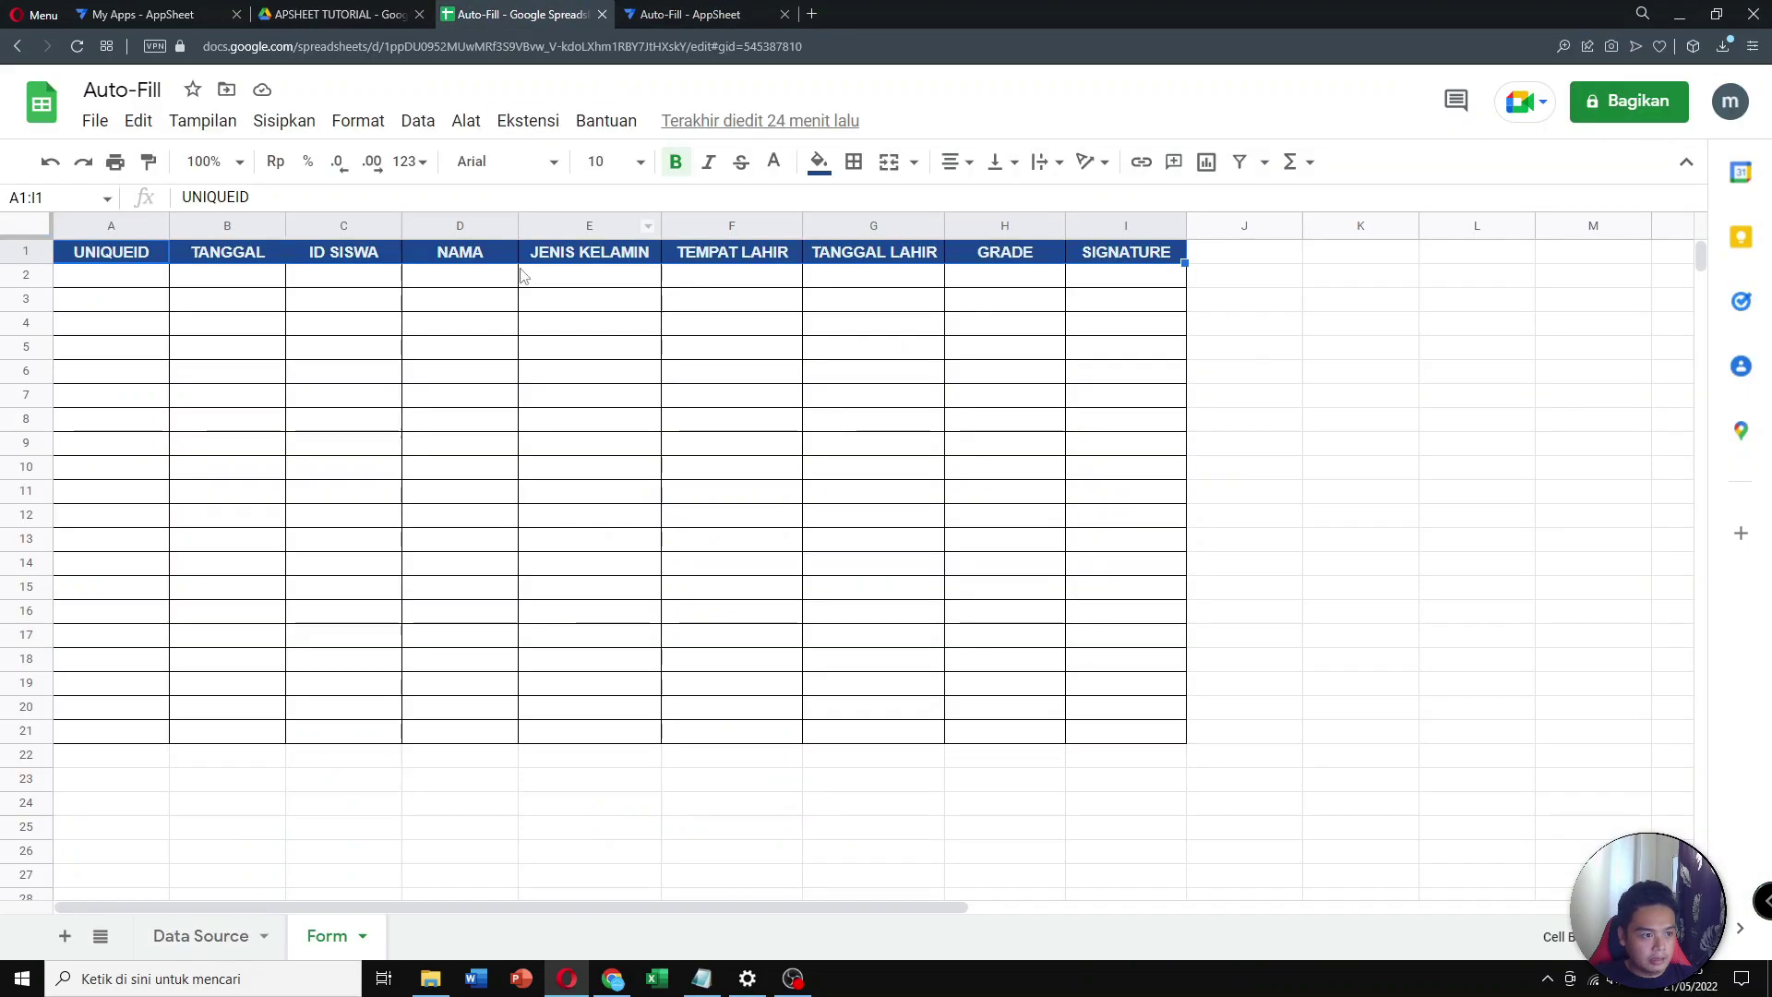
{"action": "left_click", "coordinate": [200, 950]}
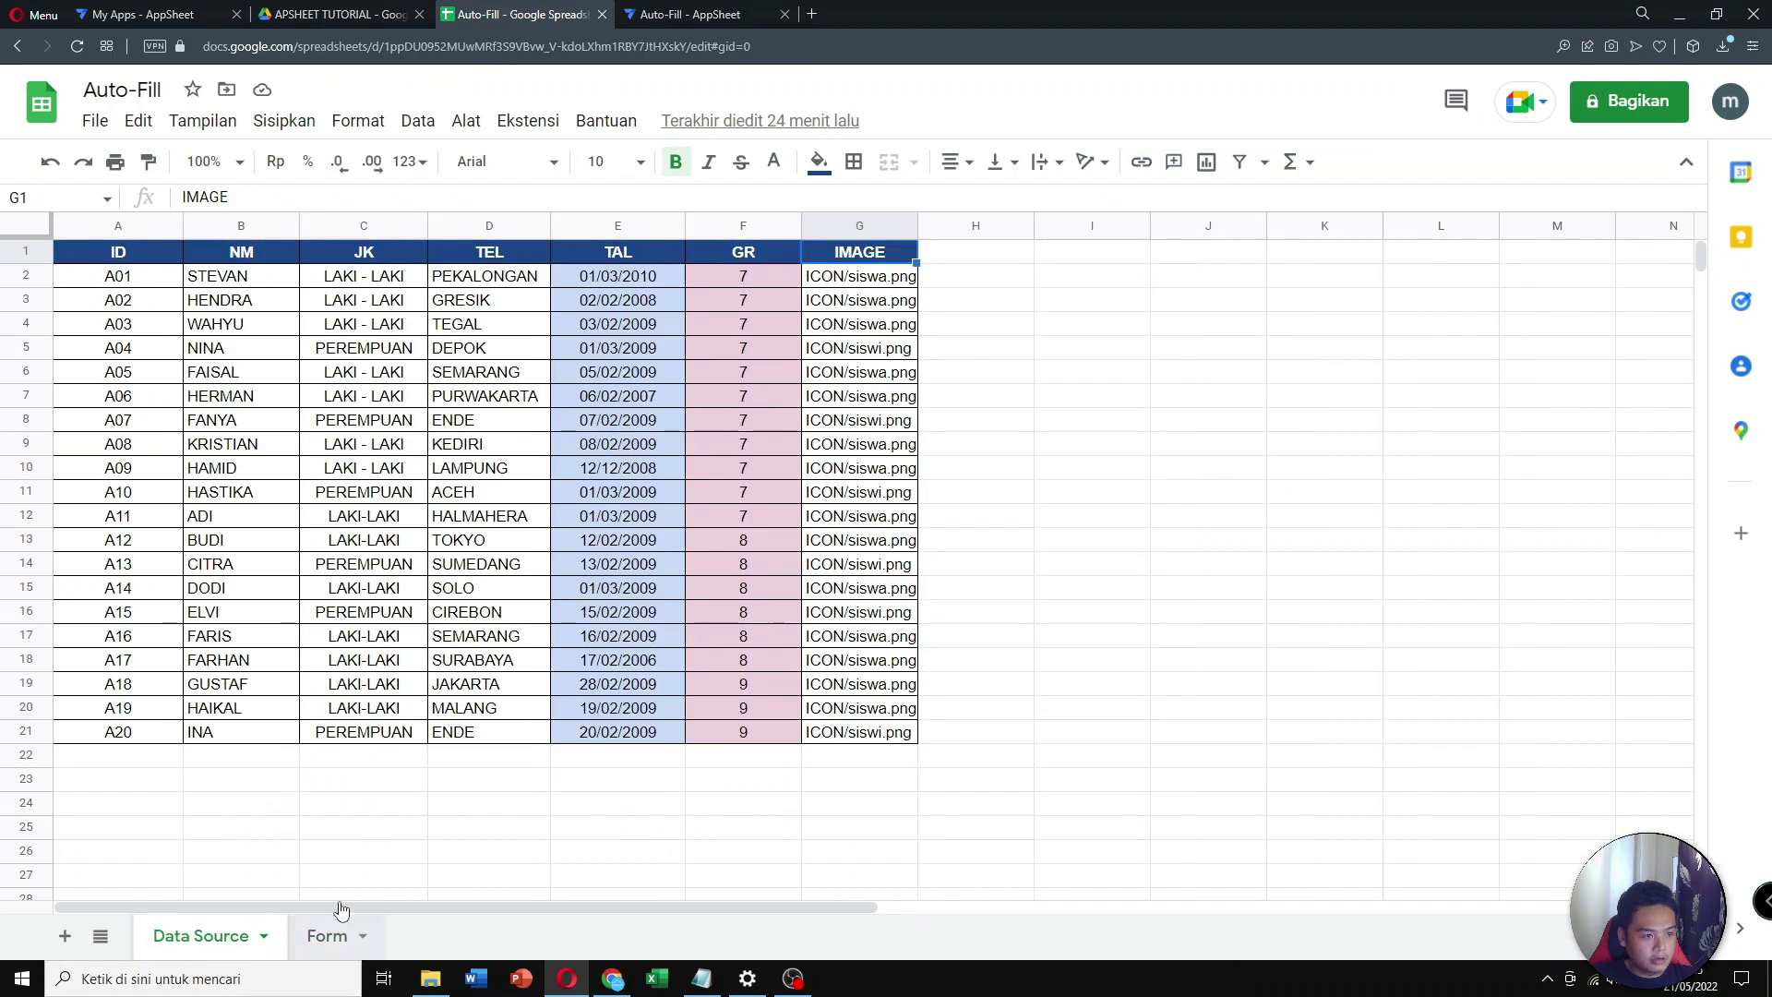
{"action": "left_click", "coordinate": [263, 281]}
{"action": "left_click", "coordinate": [354, 286]}
{"action": "left_click", "coordinate": [725, 7]}
{"action": "scroll", "coordinate": [1282, 508], "scroll_direction": "down", "scroll_amount": 3}
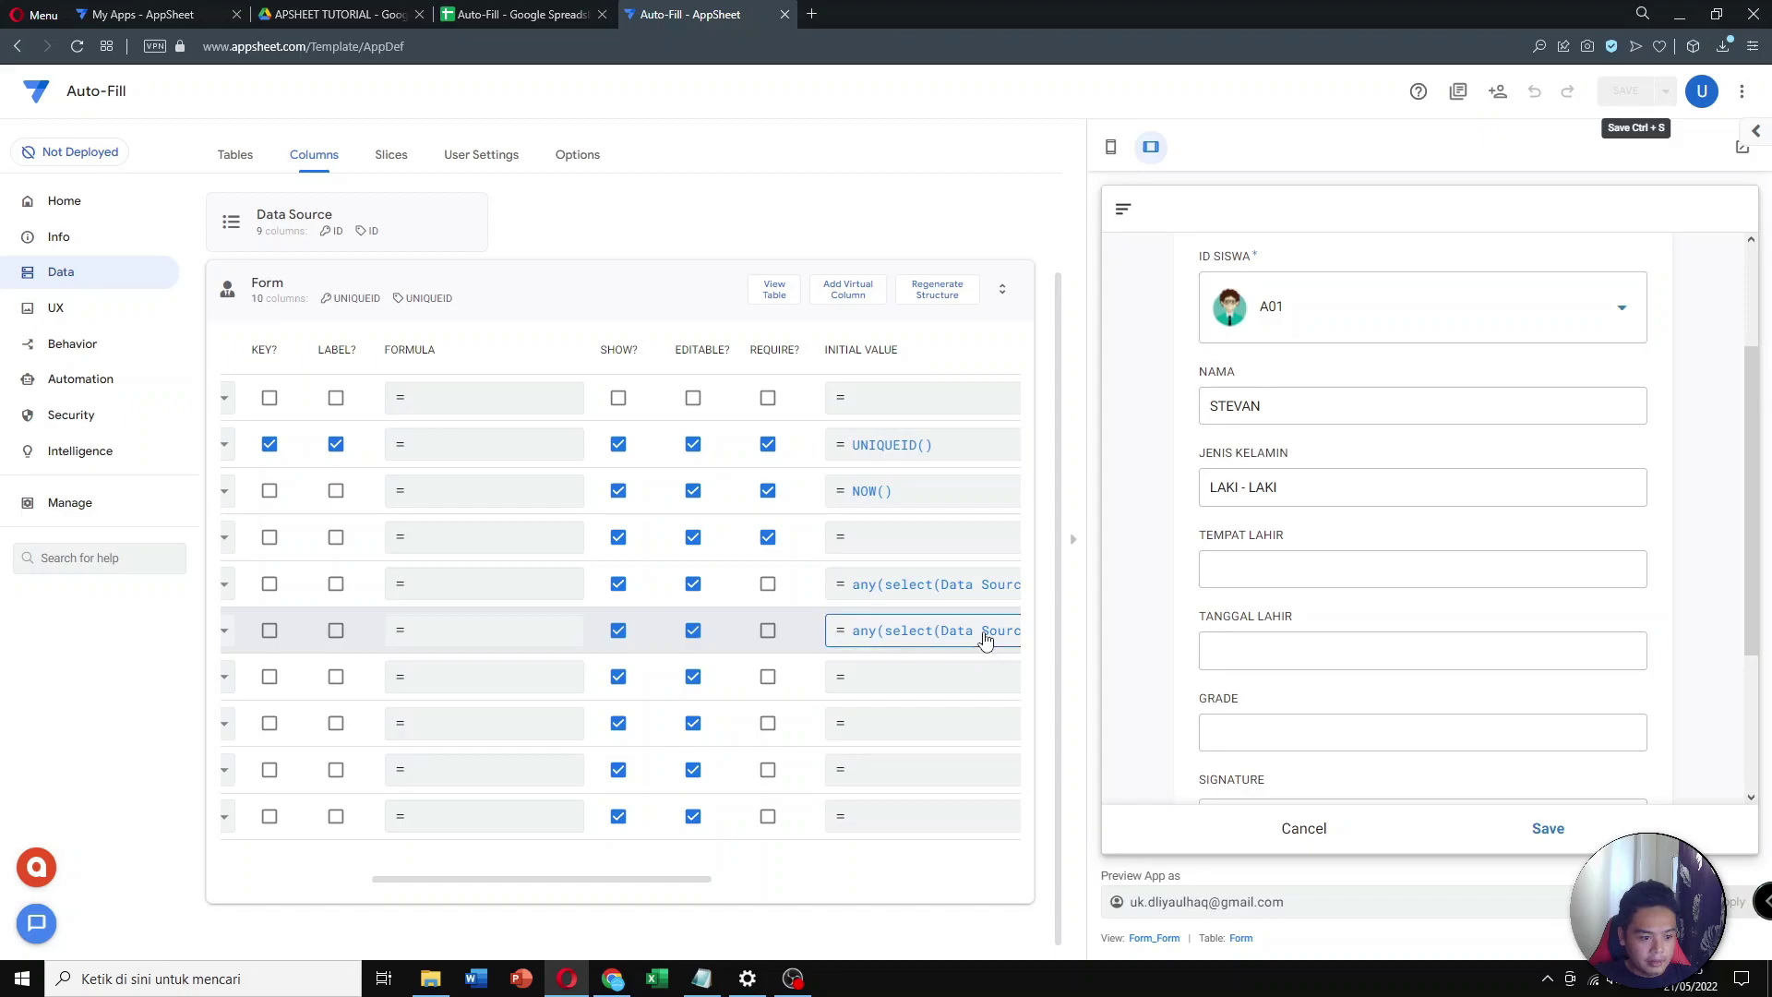
Copy the whole Initial value formula of the JENIS KELAMIN column and close its expression editor unchanged
{"action": "left_click", "coordinate": [985, 639]}
{"action": "left_click_drag", "start_coordinate": [995, 214], "coordinate": [430, 218]}
{"action": "key", "text": "ctrl+c"}
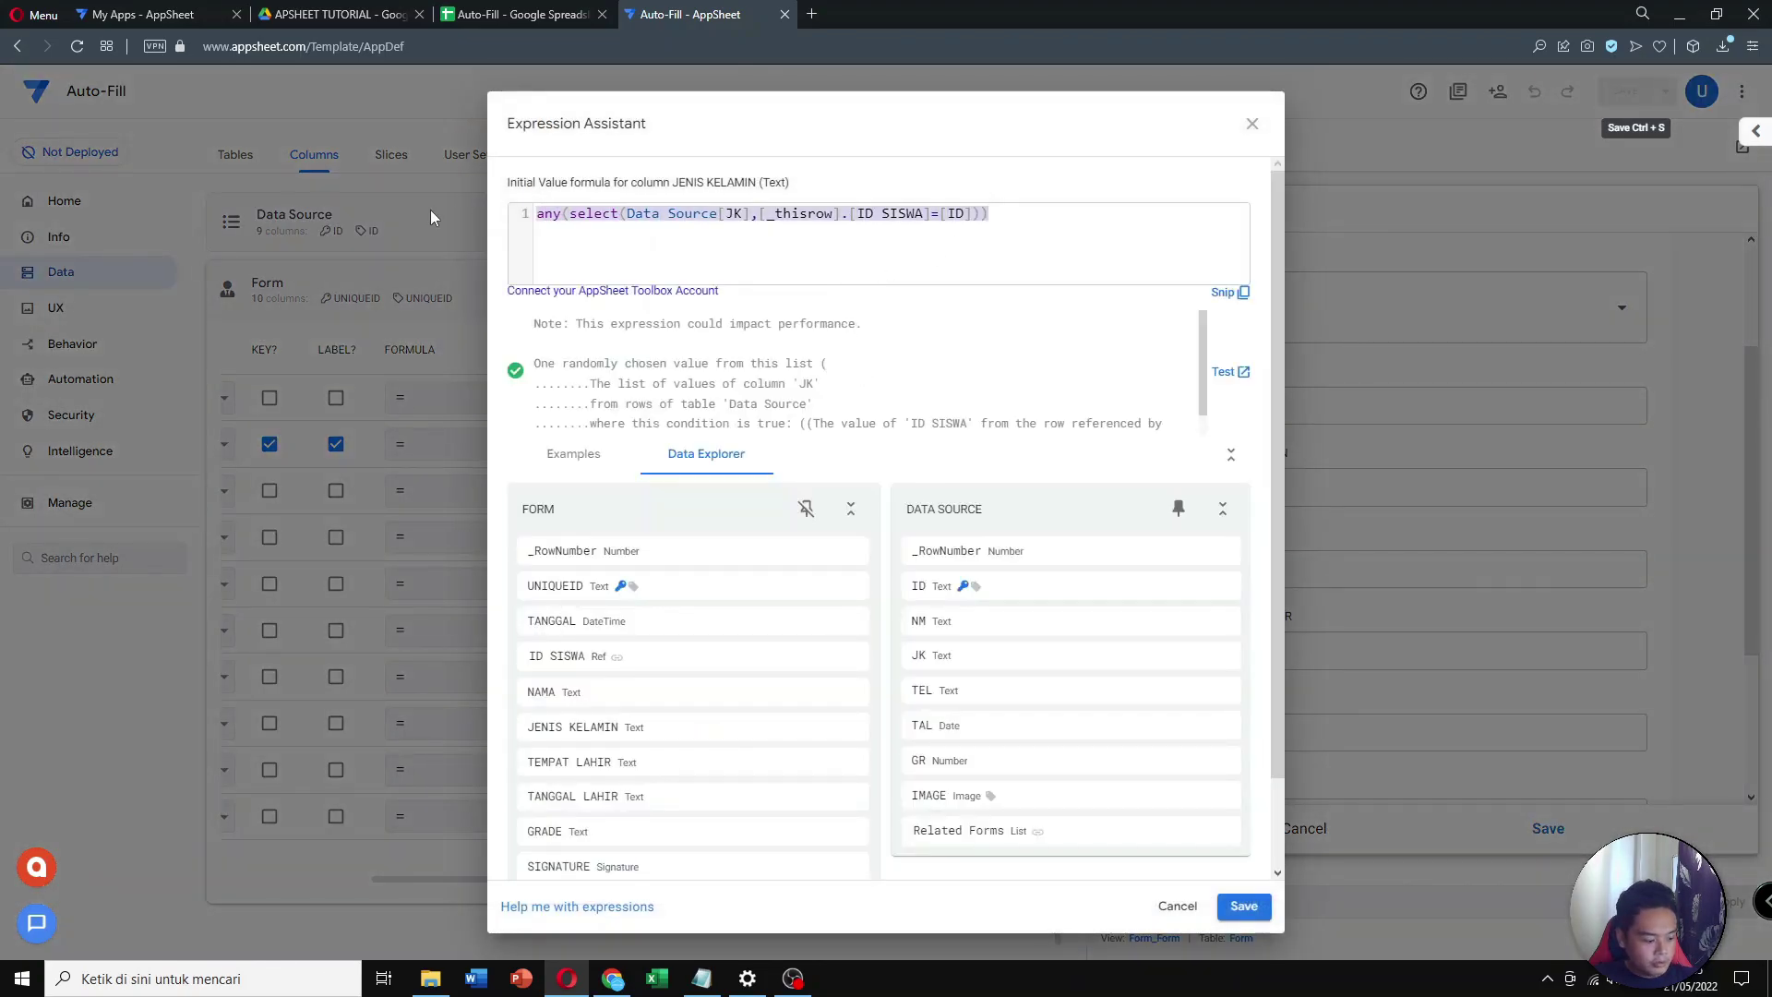
{"action": "left_click", "coordinate": [1185, 912]}
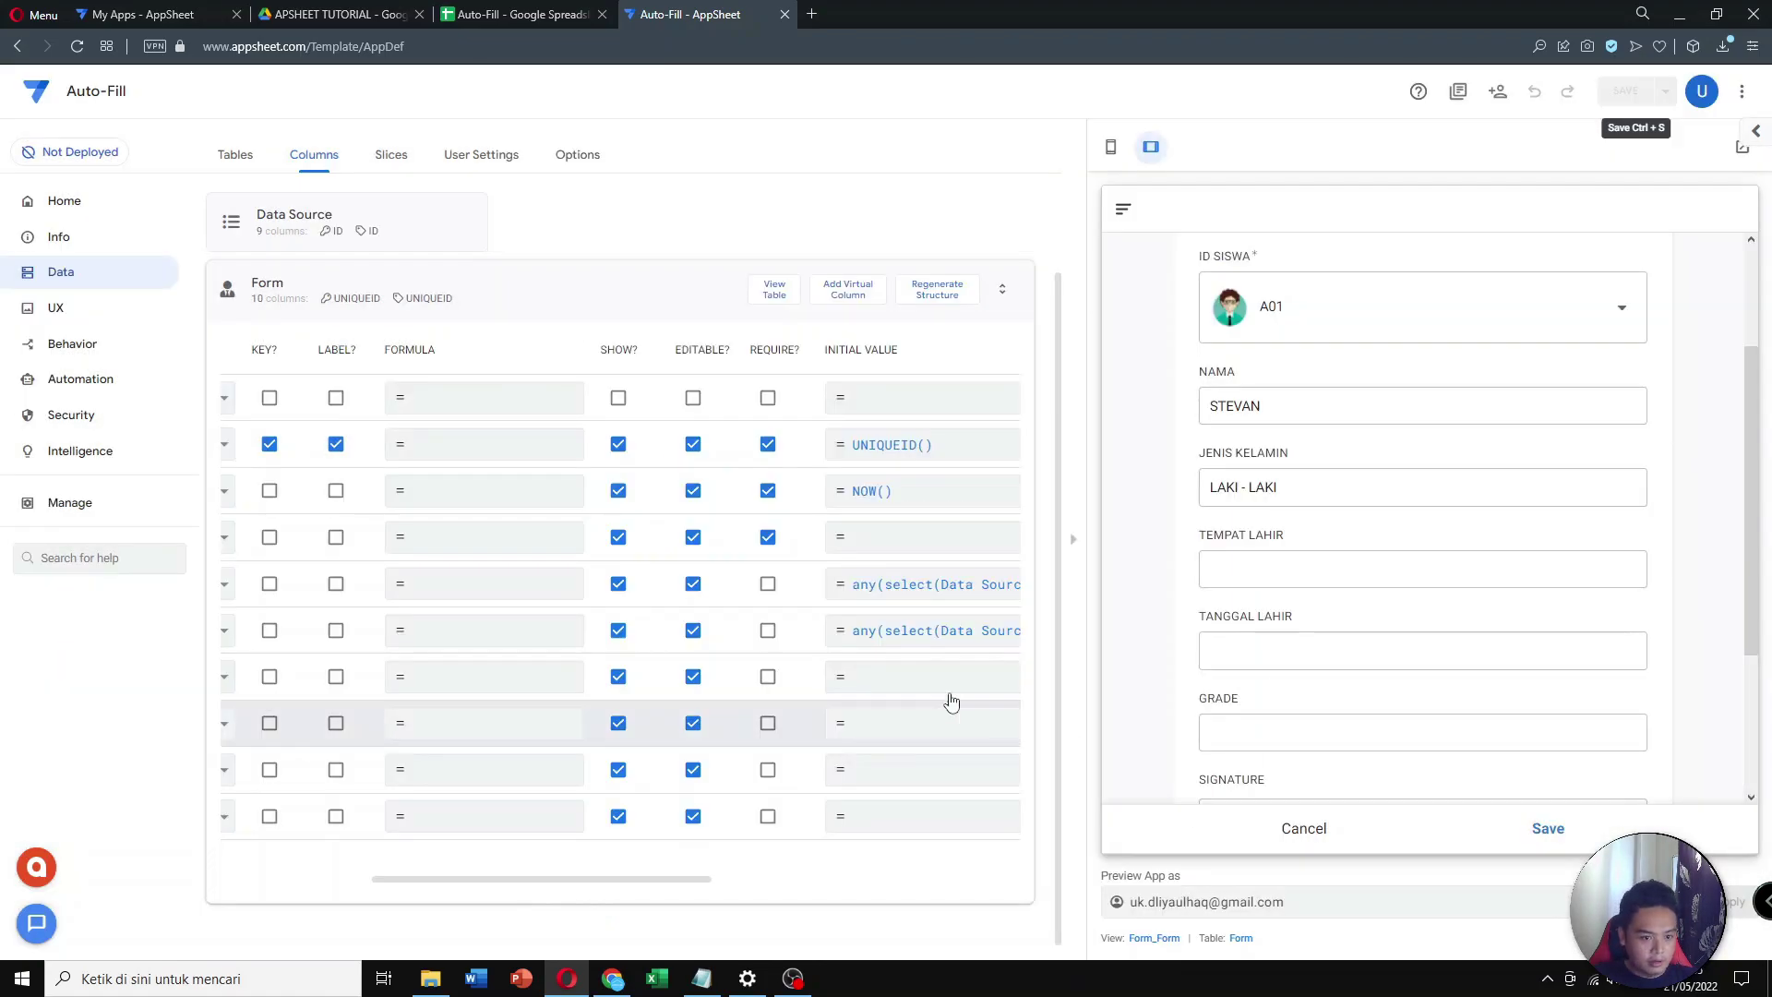
Paste the copied formula as the TEMPAT LAHIR column's Initial value, replace JK with TEL, and save the expression
{"action": "left_click", "coordinate": [901, 676]}
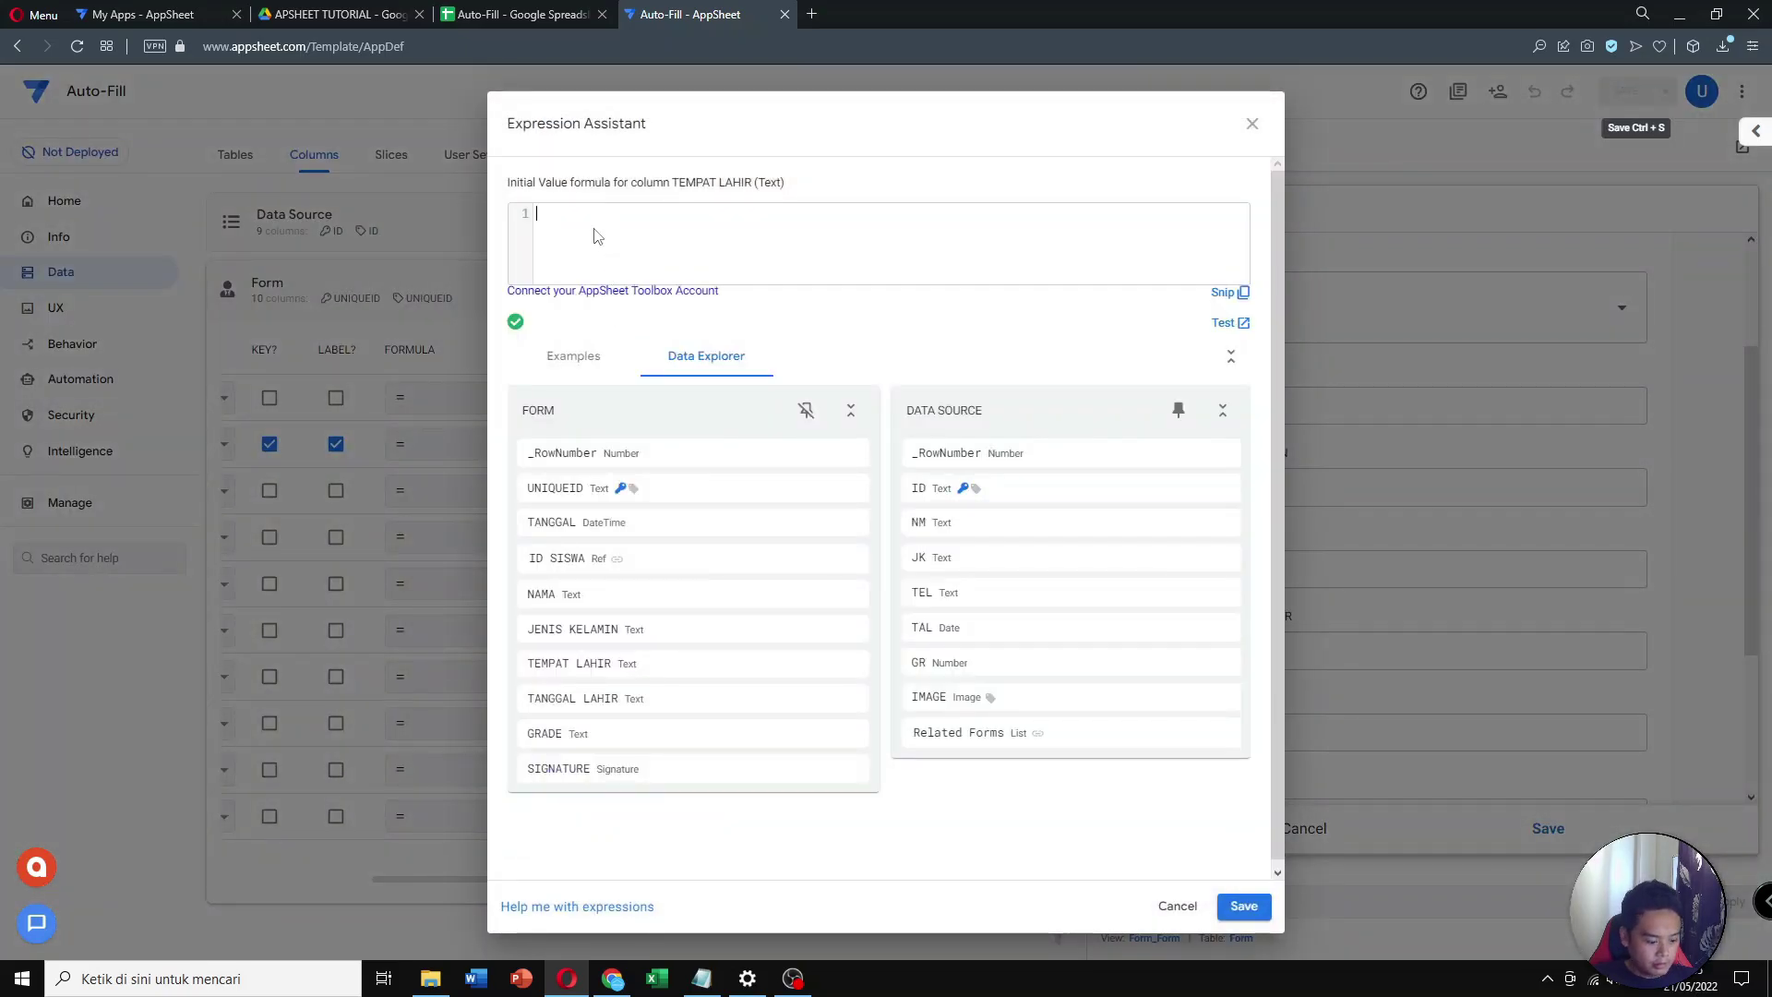
{"action": "key", "text": "ctrl+v"}
{"action": "left_click_drag", "start_coordinate": [742, 210], "coordinate": [726, 211]}
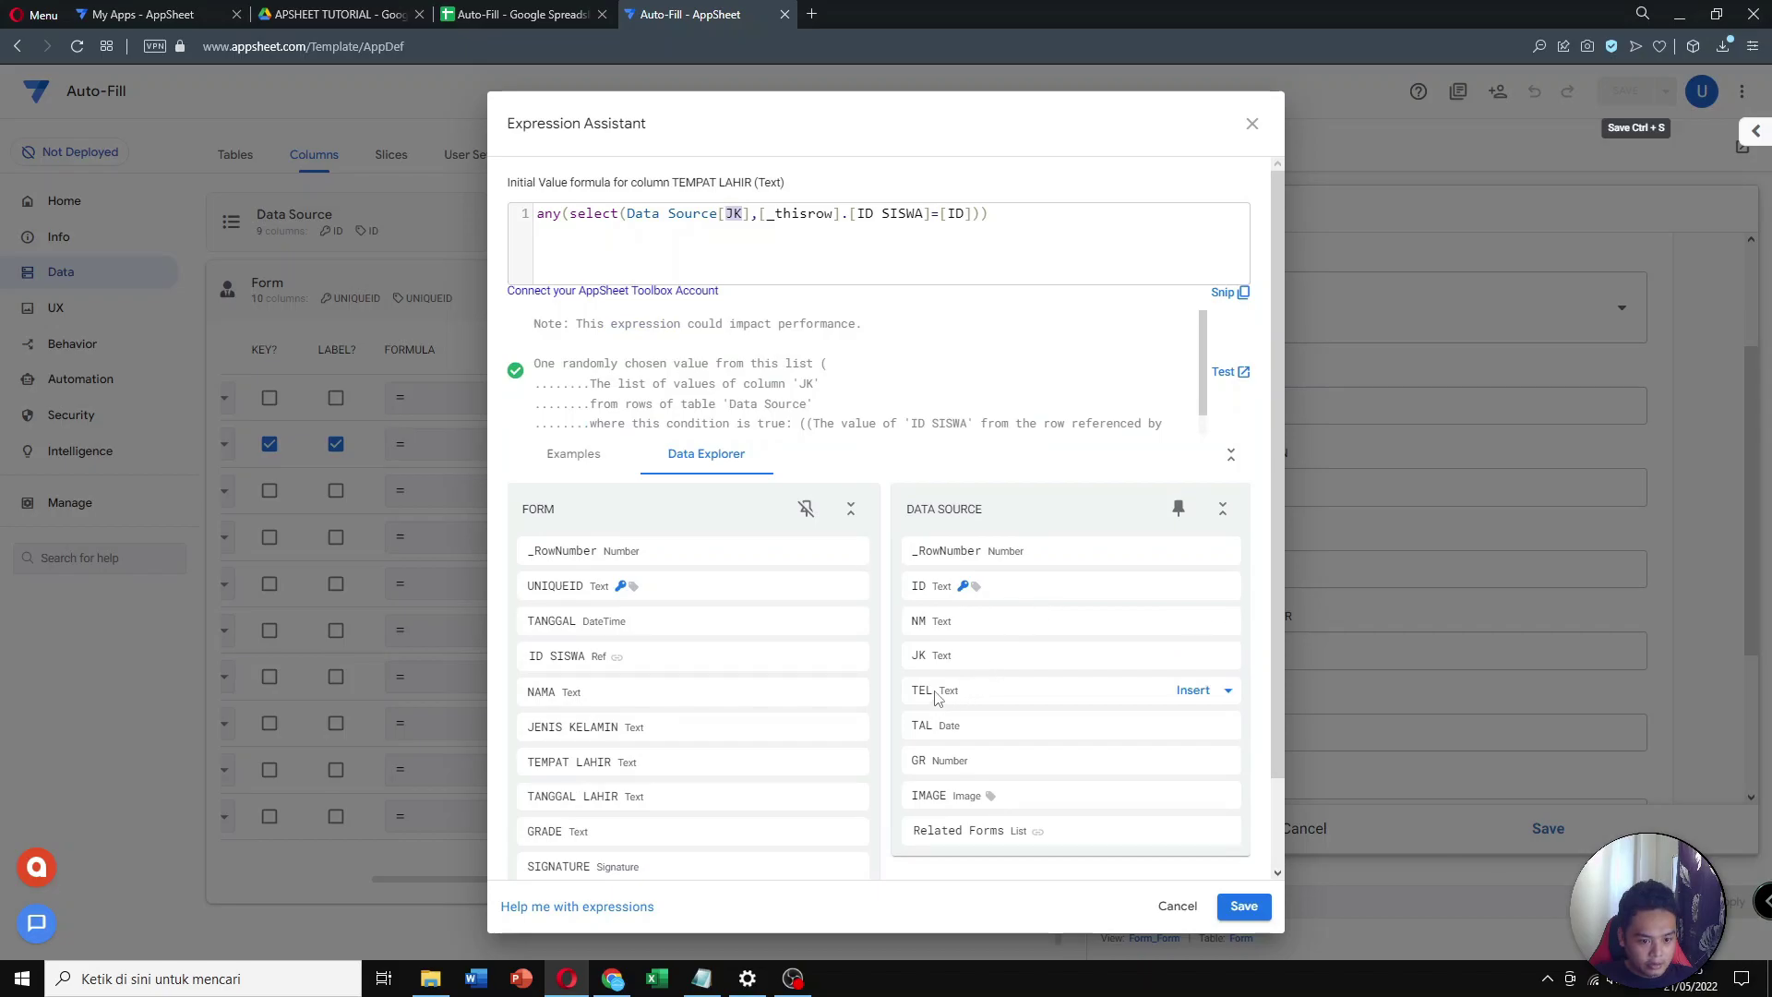
{"action": "type", "text": "tel"}
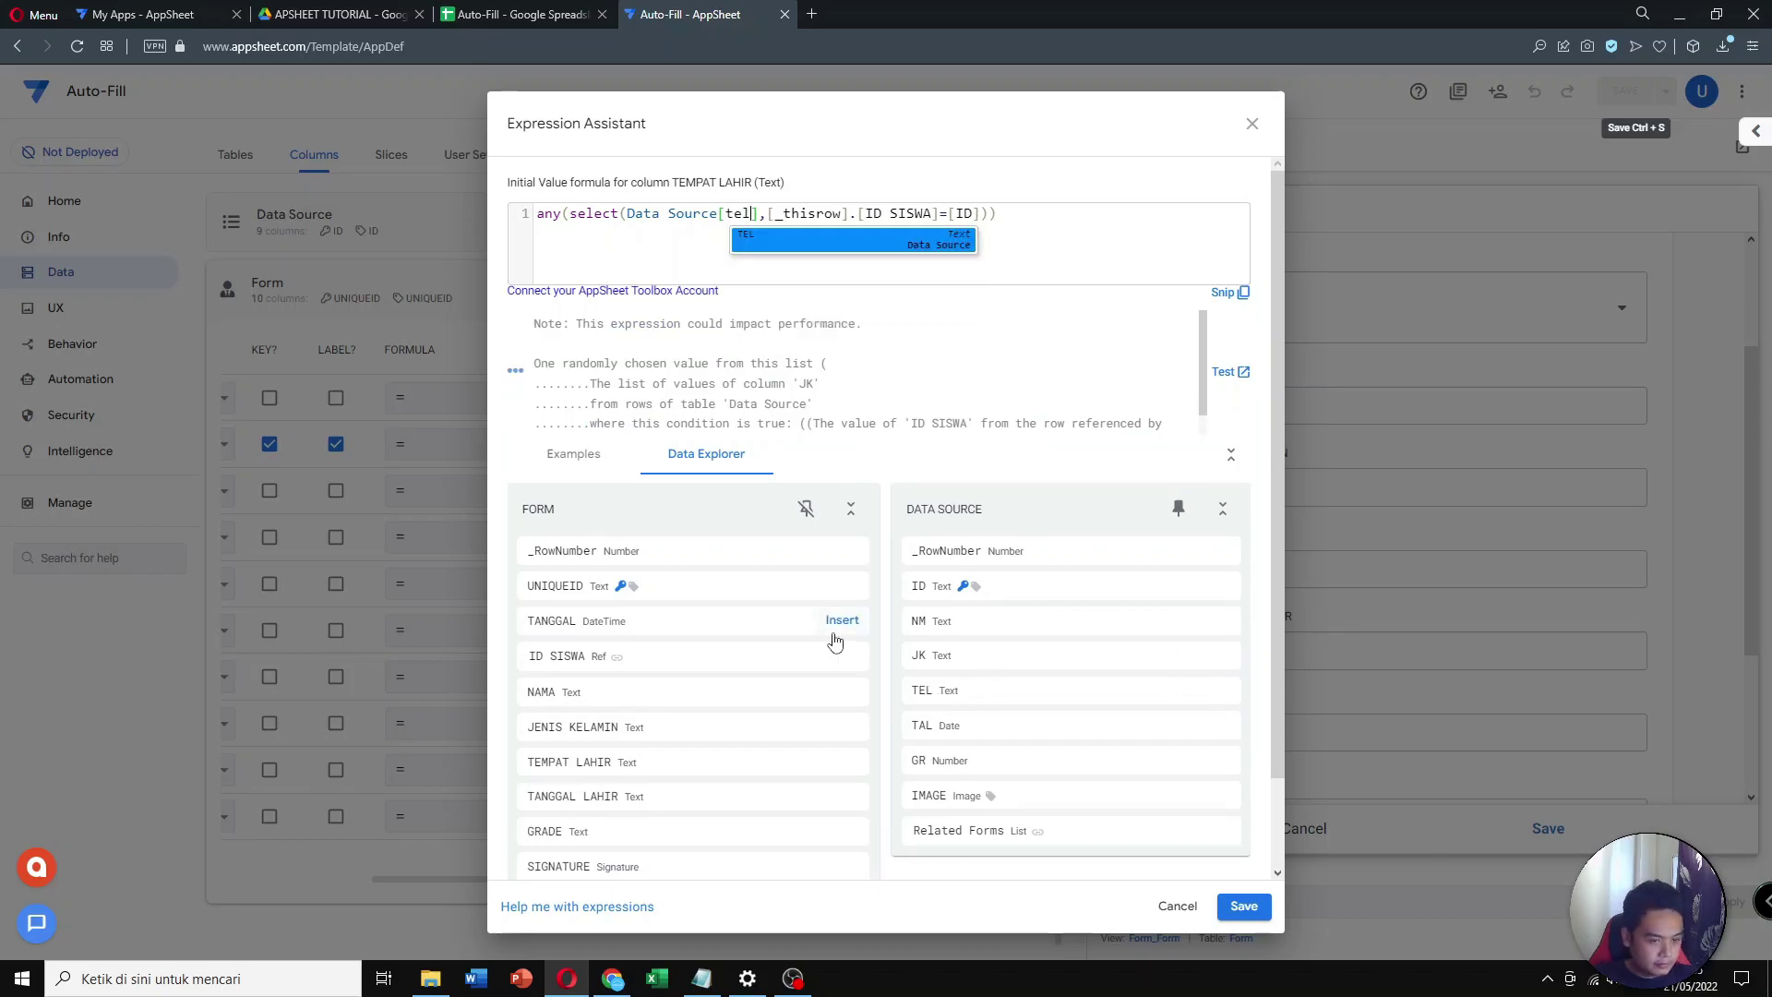
{"action": "left_click", "coordinate": [842, 242]}
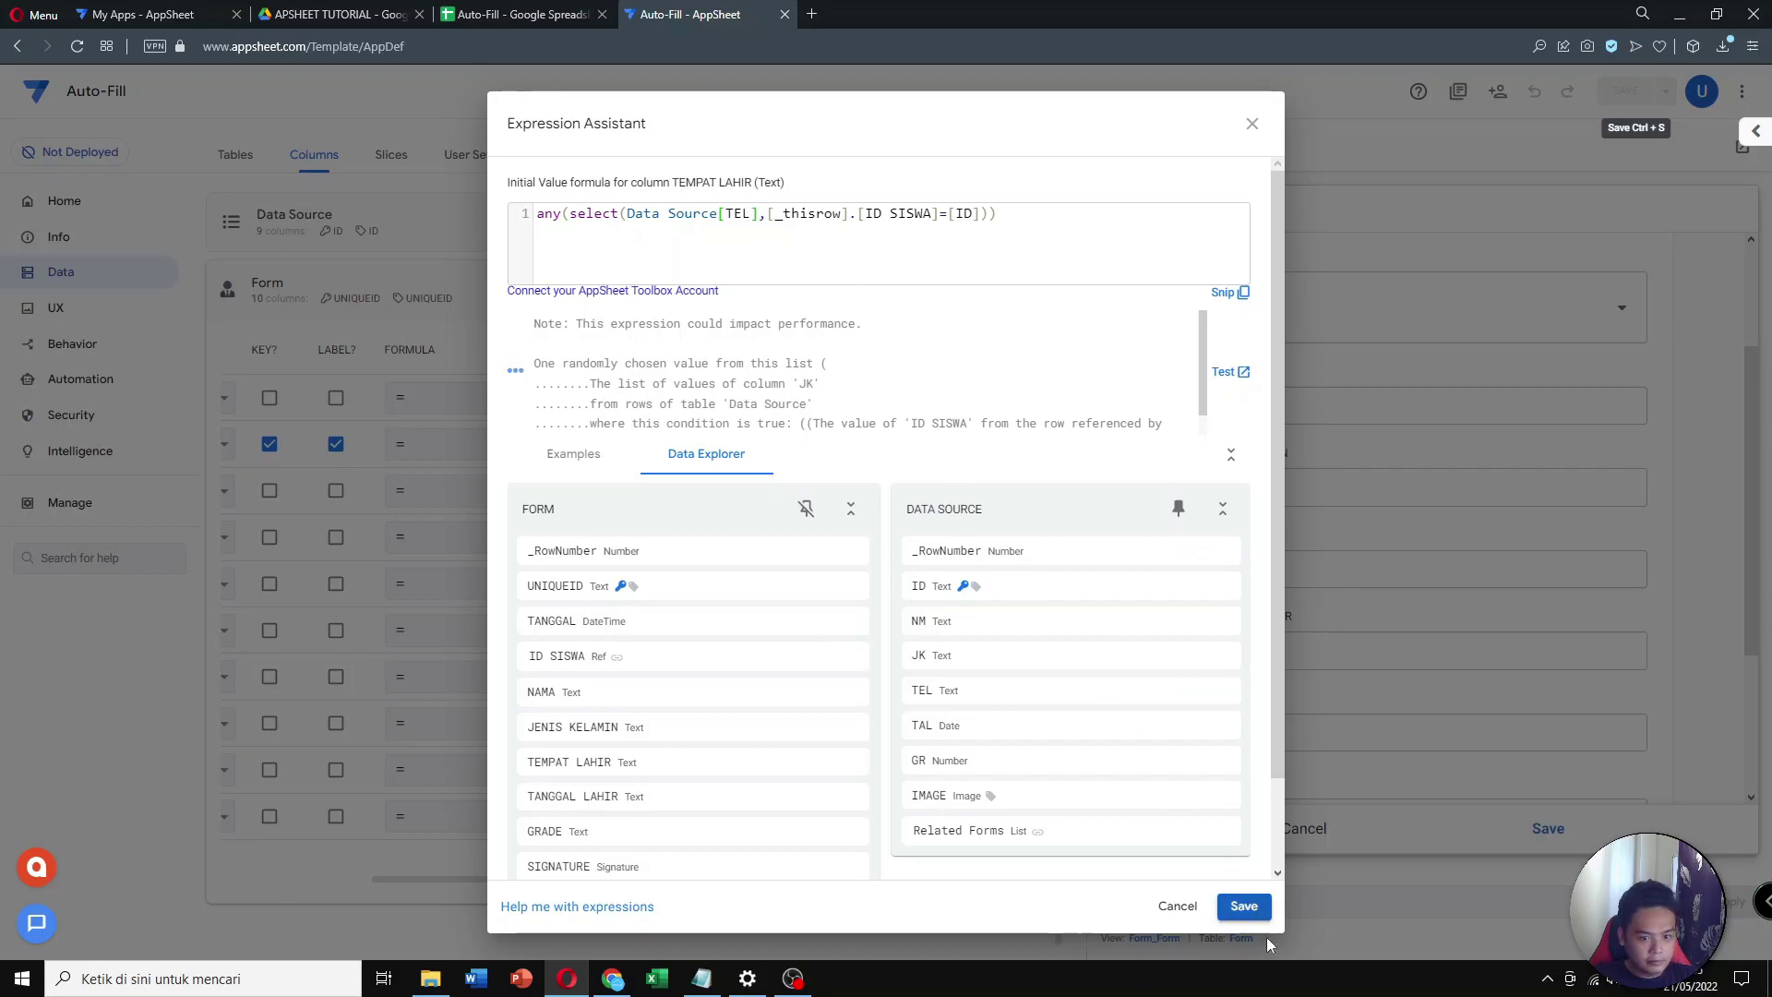
{"action": "left_click", "coordinate": [1241, 908]}
Paste the copied formula as the TANGGAL LAHIR column's Initial value, replace JK with TAL, and save the expression
{"action": "left_click", "coordinate": [918, 728]}
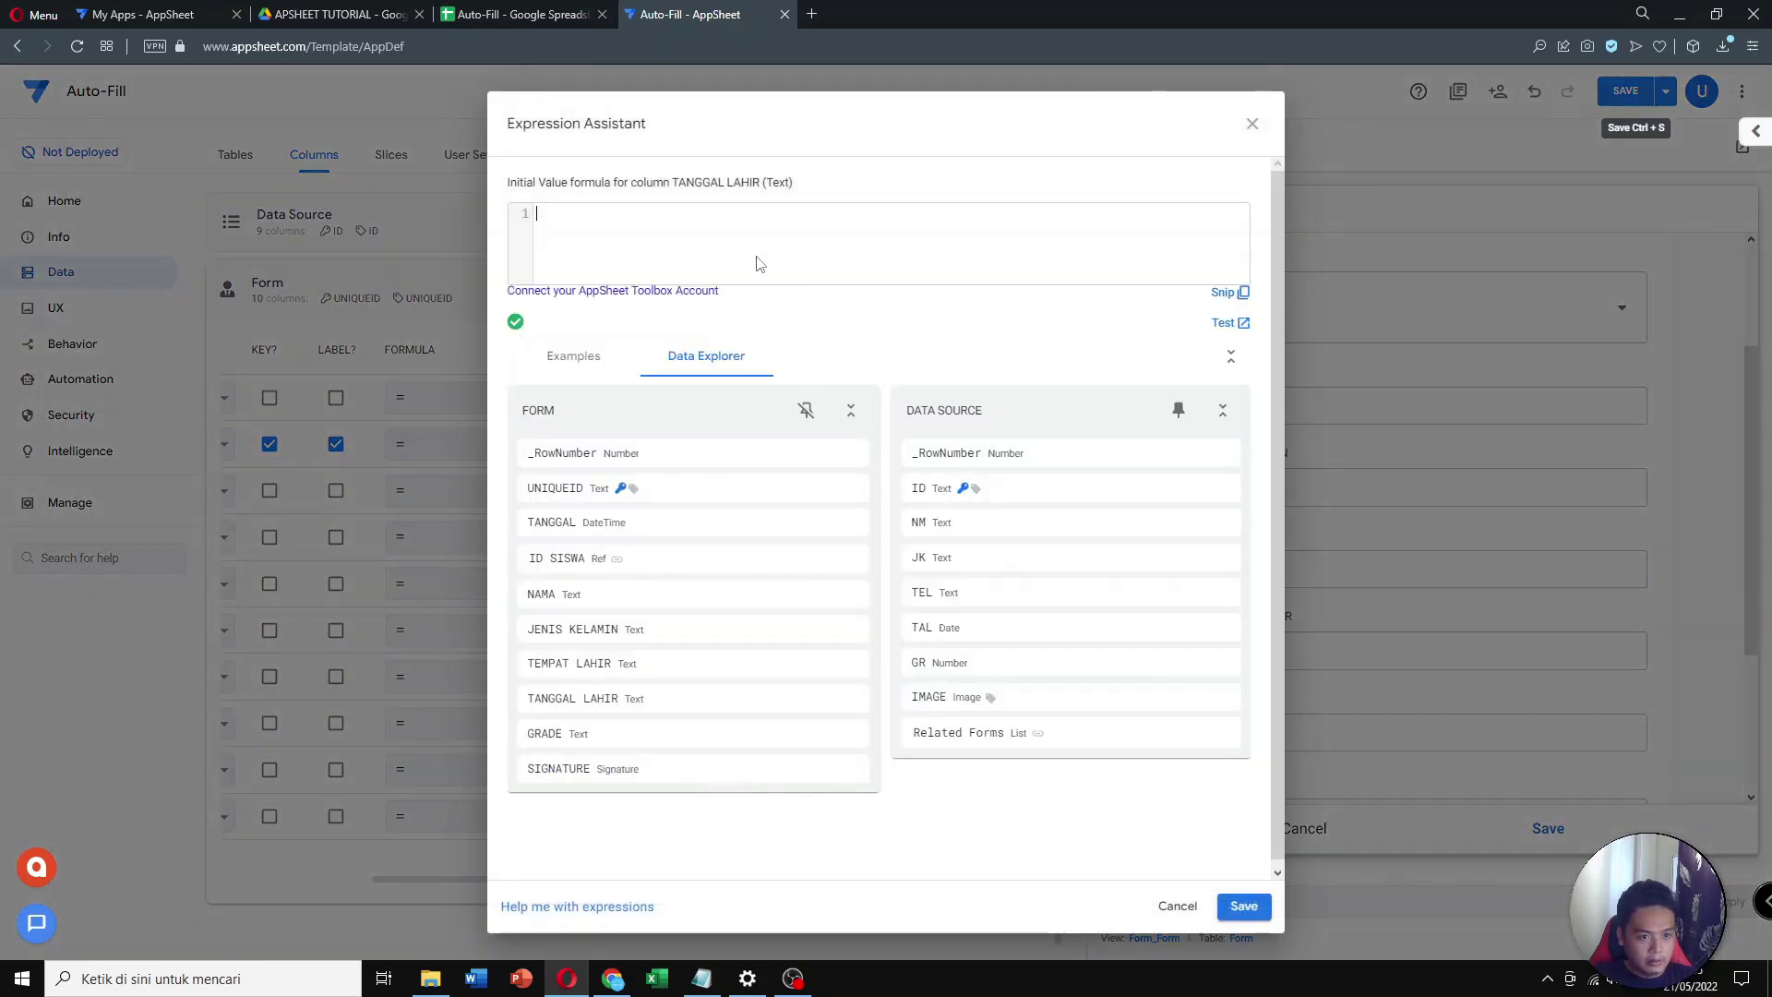
{"action": "key", "text": "ctrl+v"}
{"action": "left_click_drag", "start_coordinate": [747, 215], "coordinate": [724, 215]}
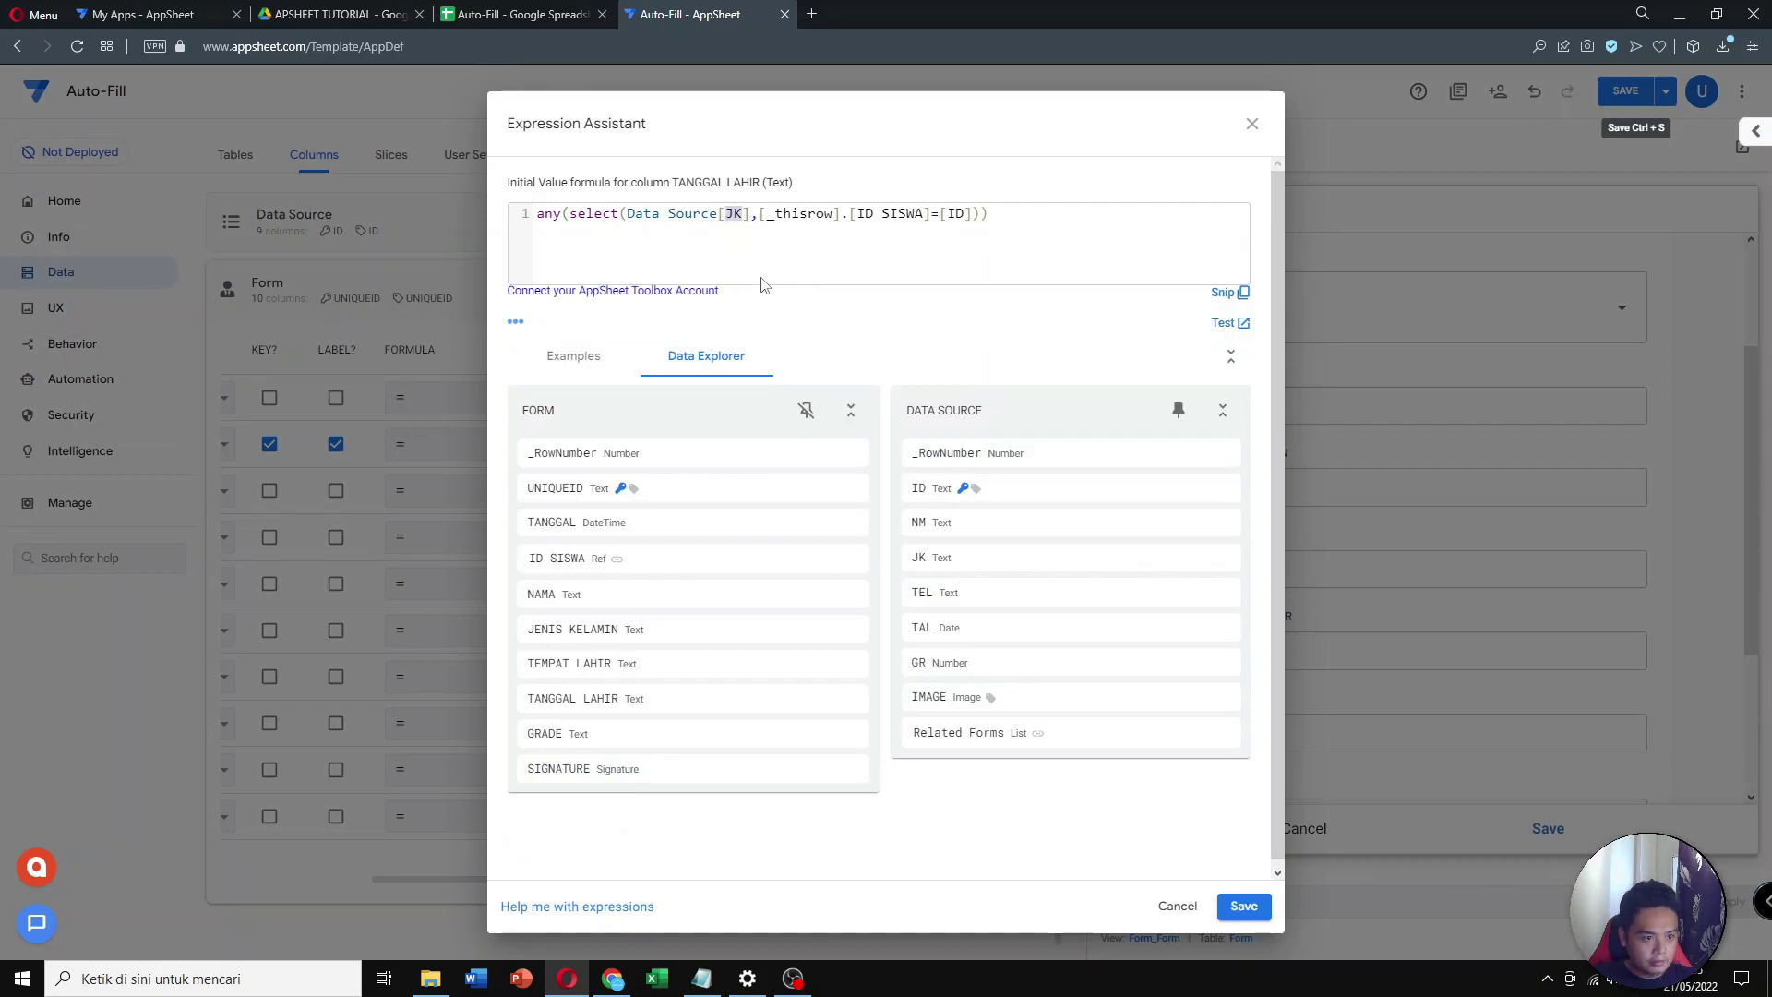
{"action": "type", "text": "tal"}
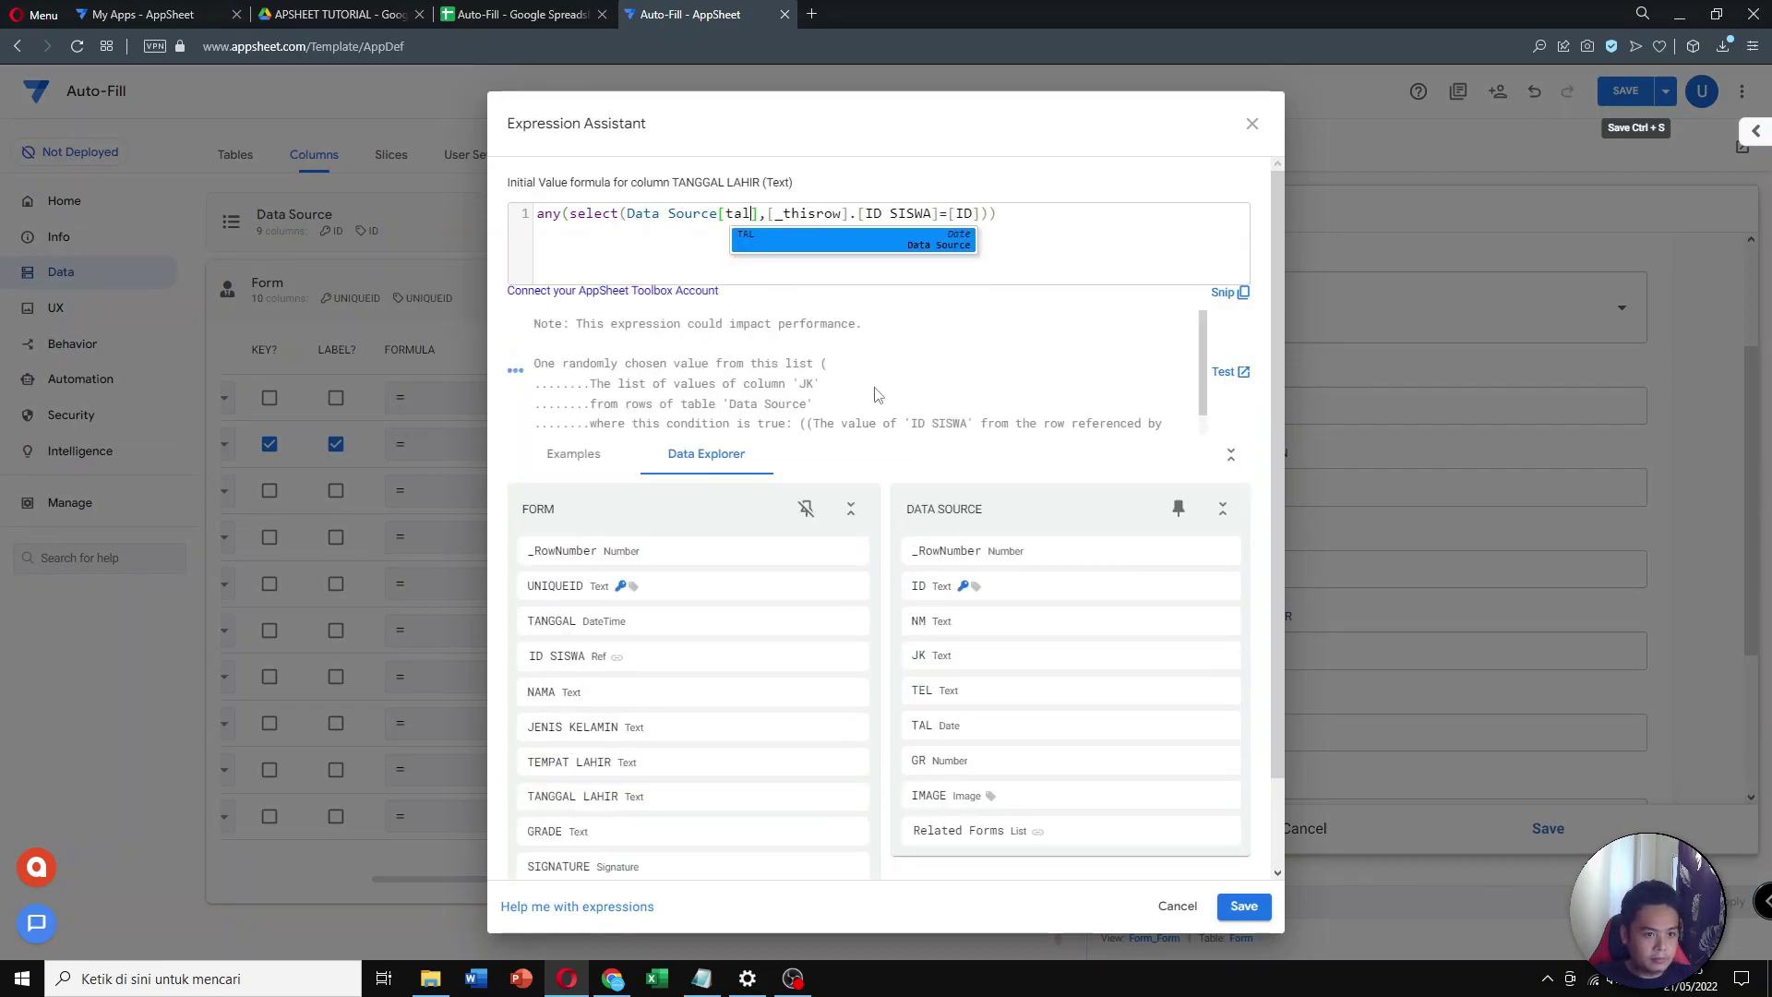
{"action": "left_click", "coordinate": [771, 241]}
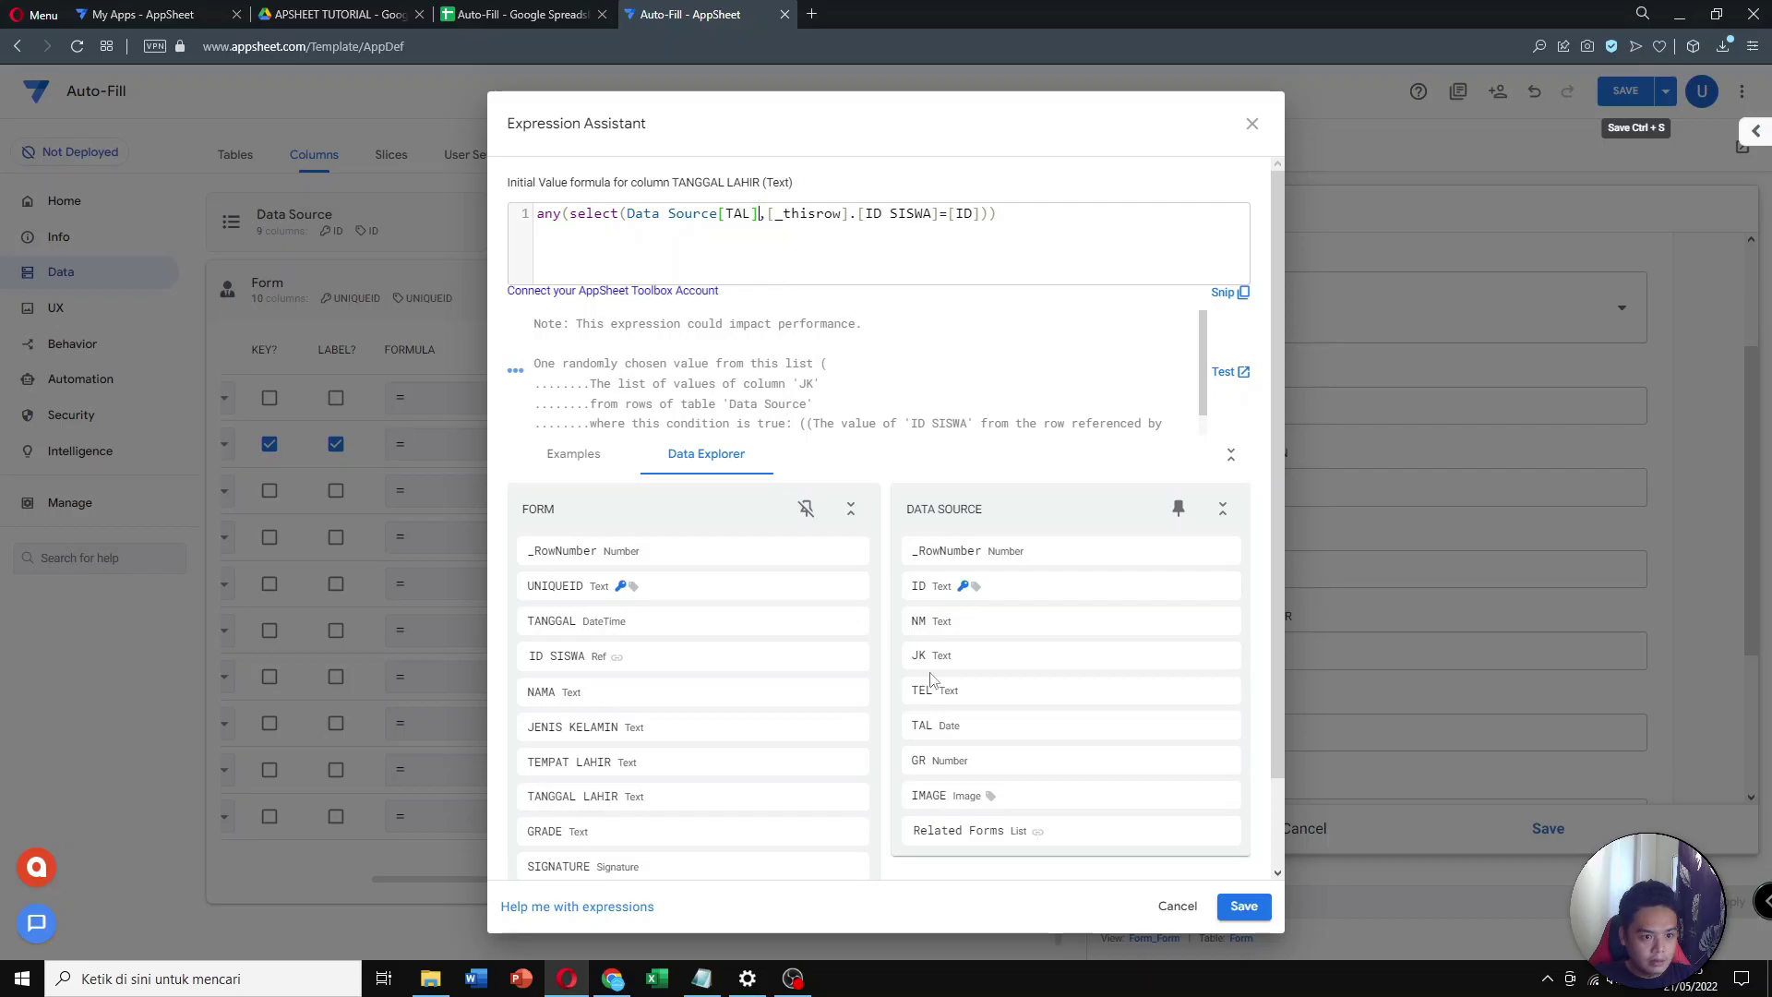
{"action": "left_click", "coordinate": [1241, 906]}
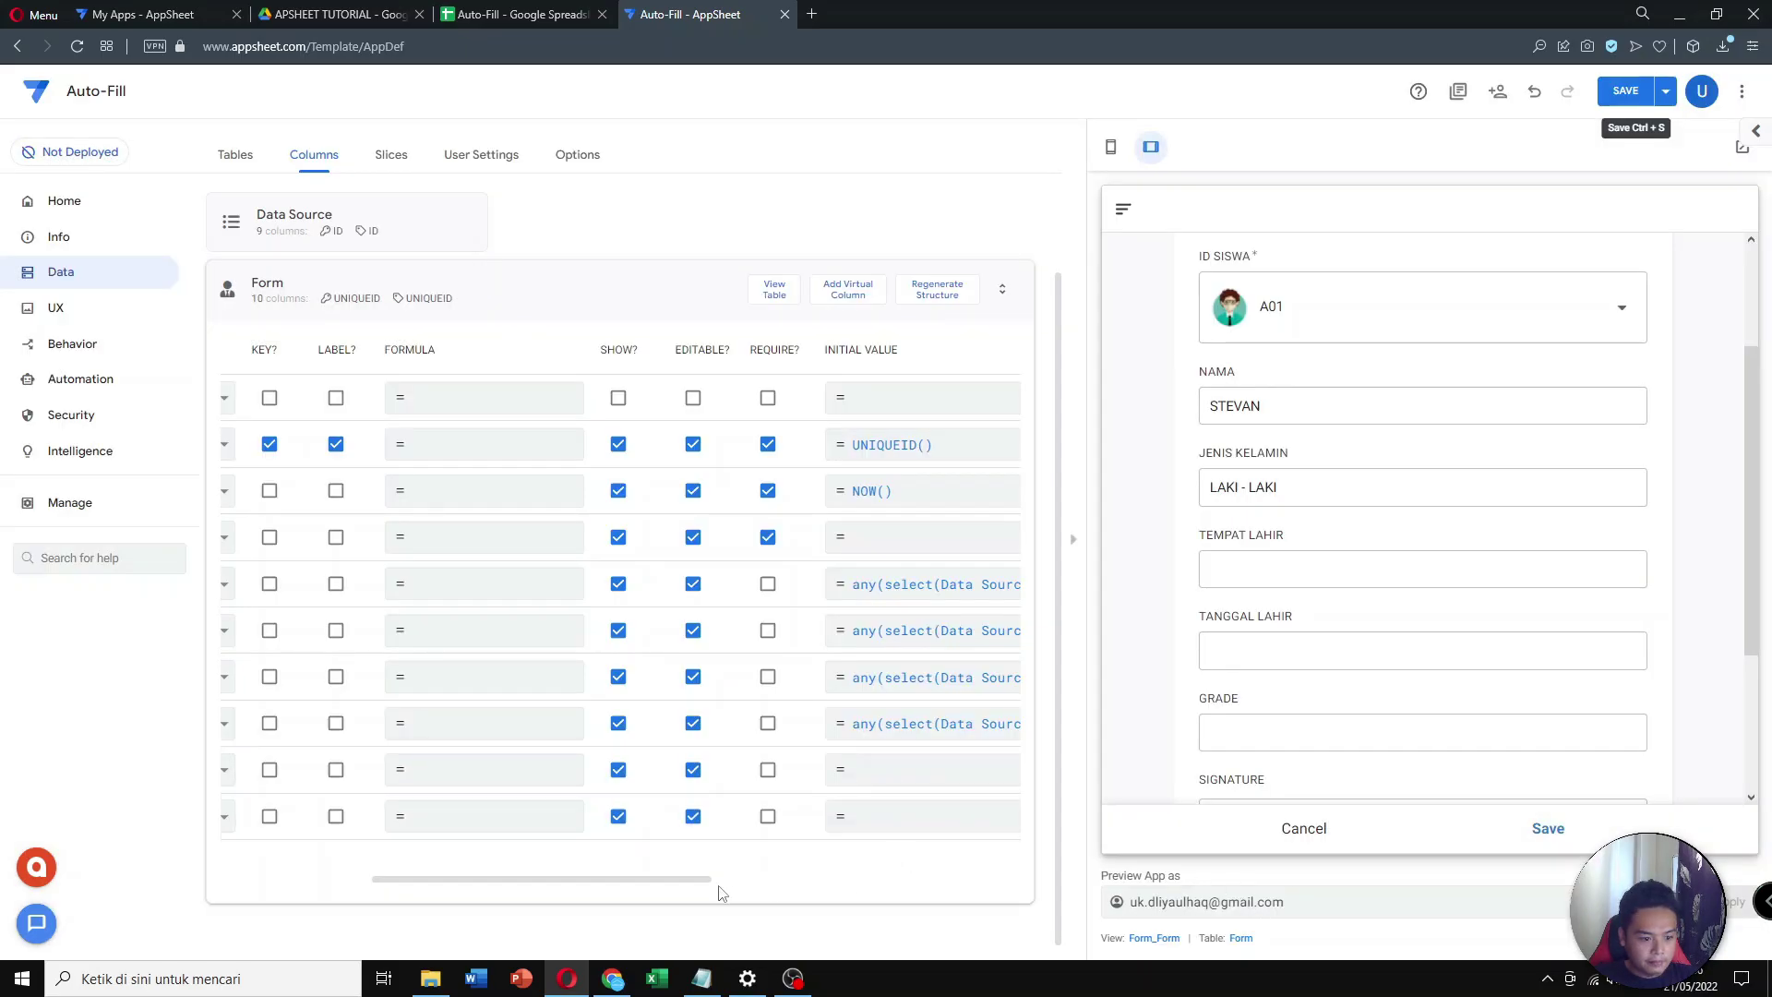
Paste the copied formula as the GRADE column's Initial value, replace JK with GR, and save the expression
{"action": "left_click_drag", "start_coordinate": [707, 888], "coordinate": [751, 881]}
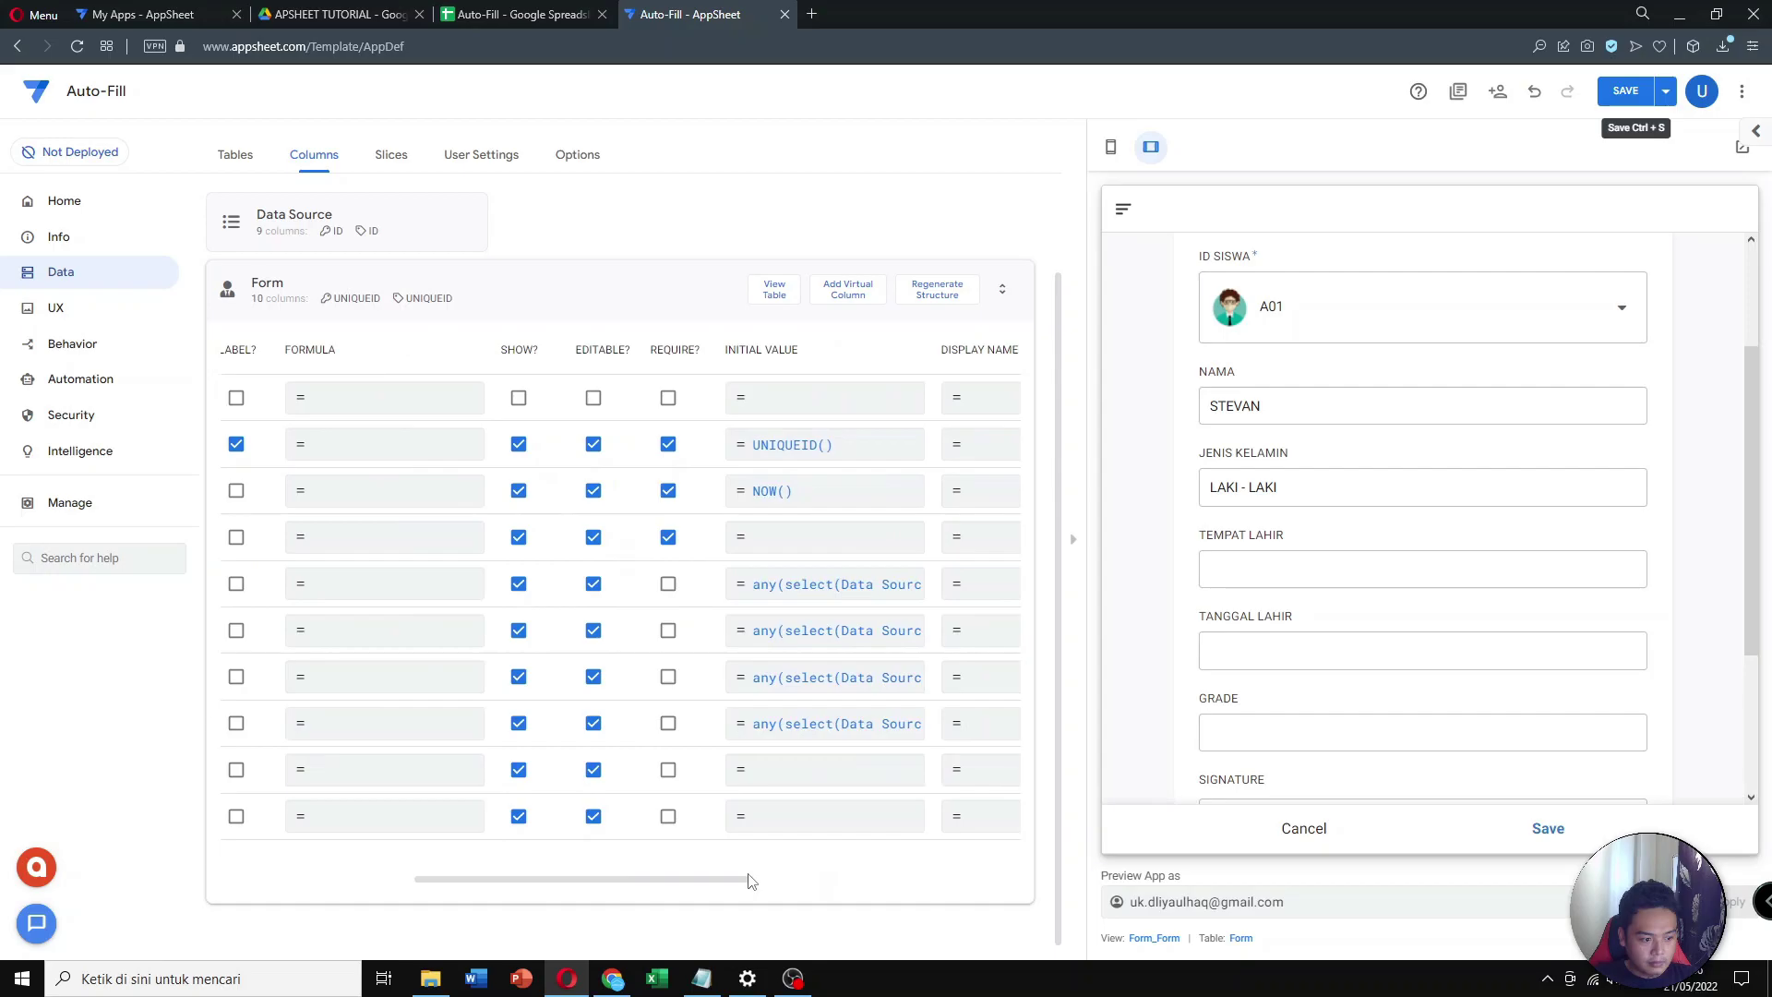
{"action": "left_click", "coordinate": [866, 769]}
{"action": "key", "text": "ctrl+v"}
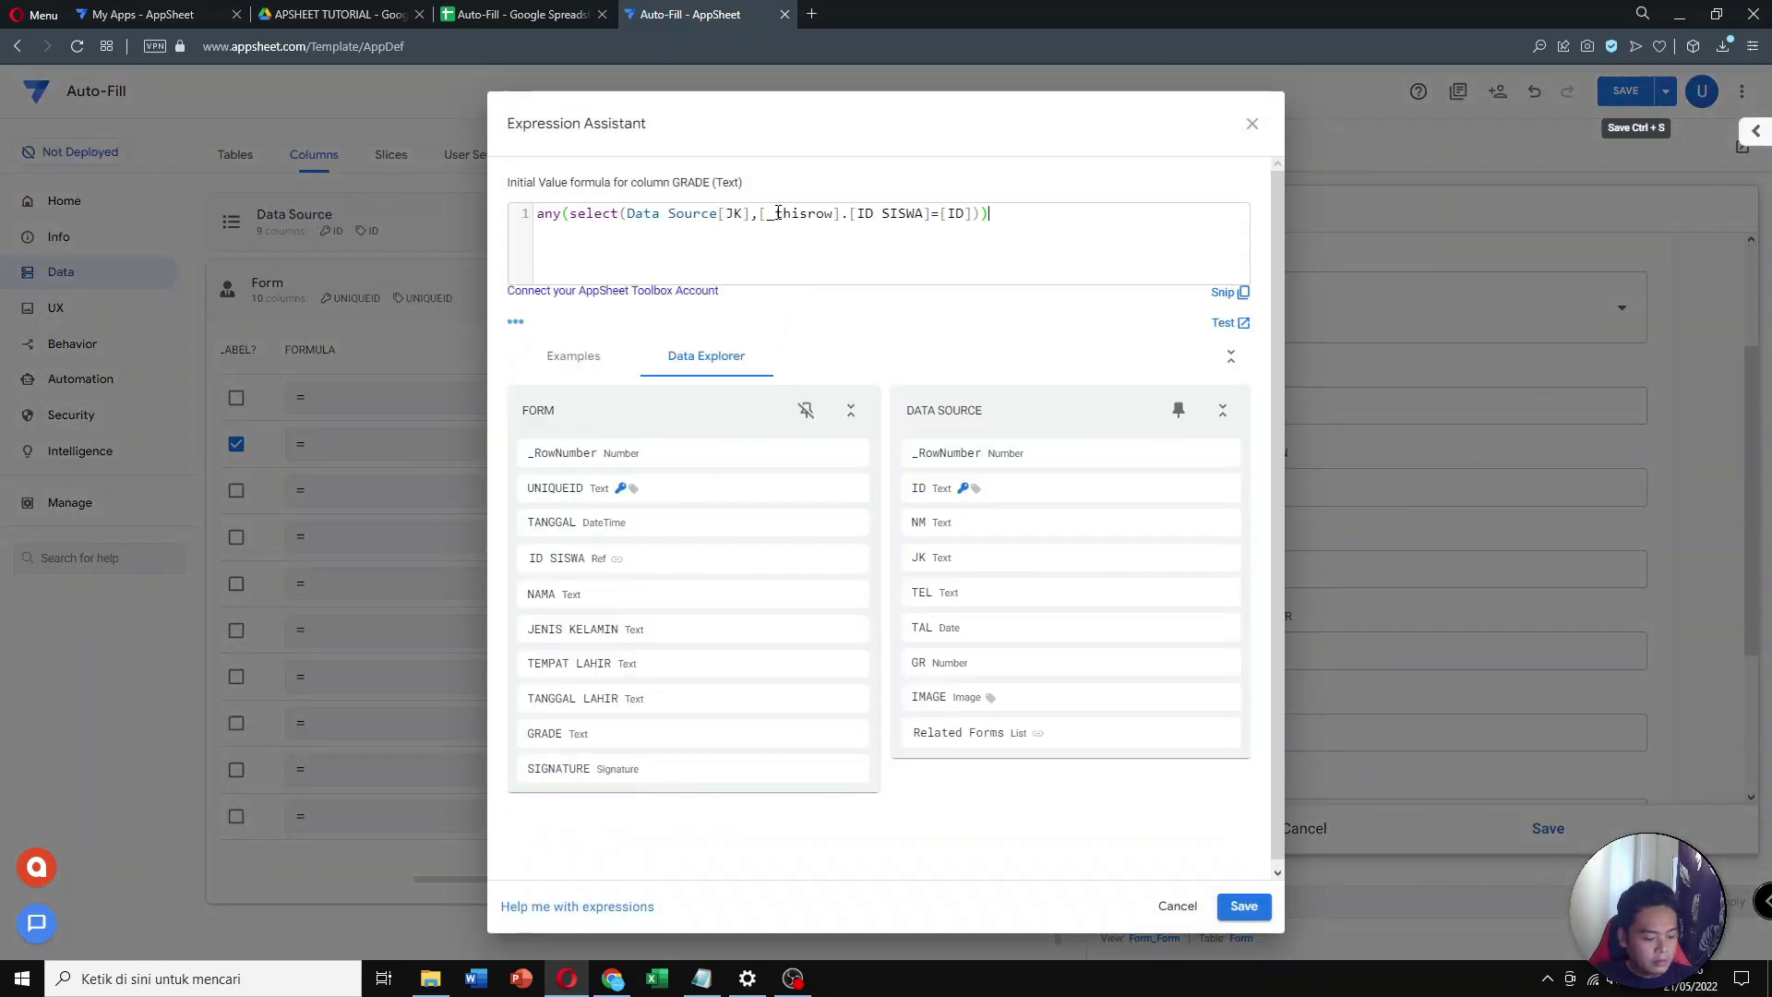
{"action": "left_click", "coordinate": [734, 218]}
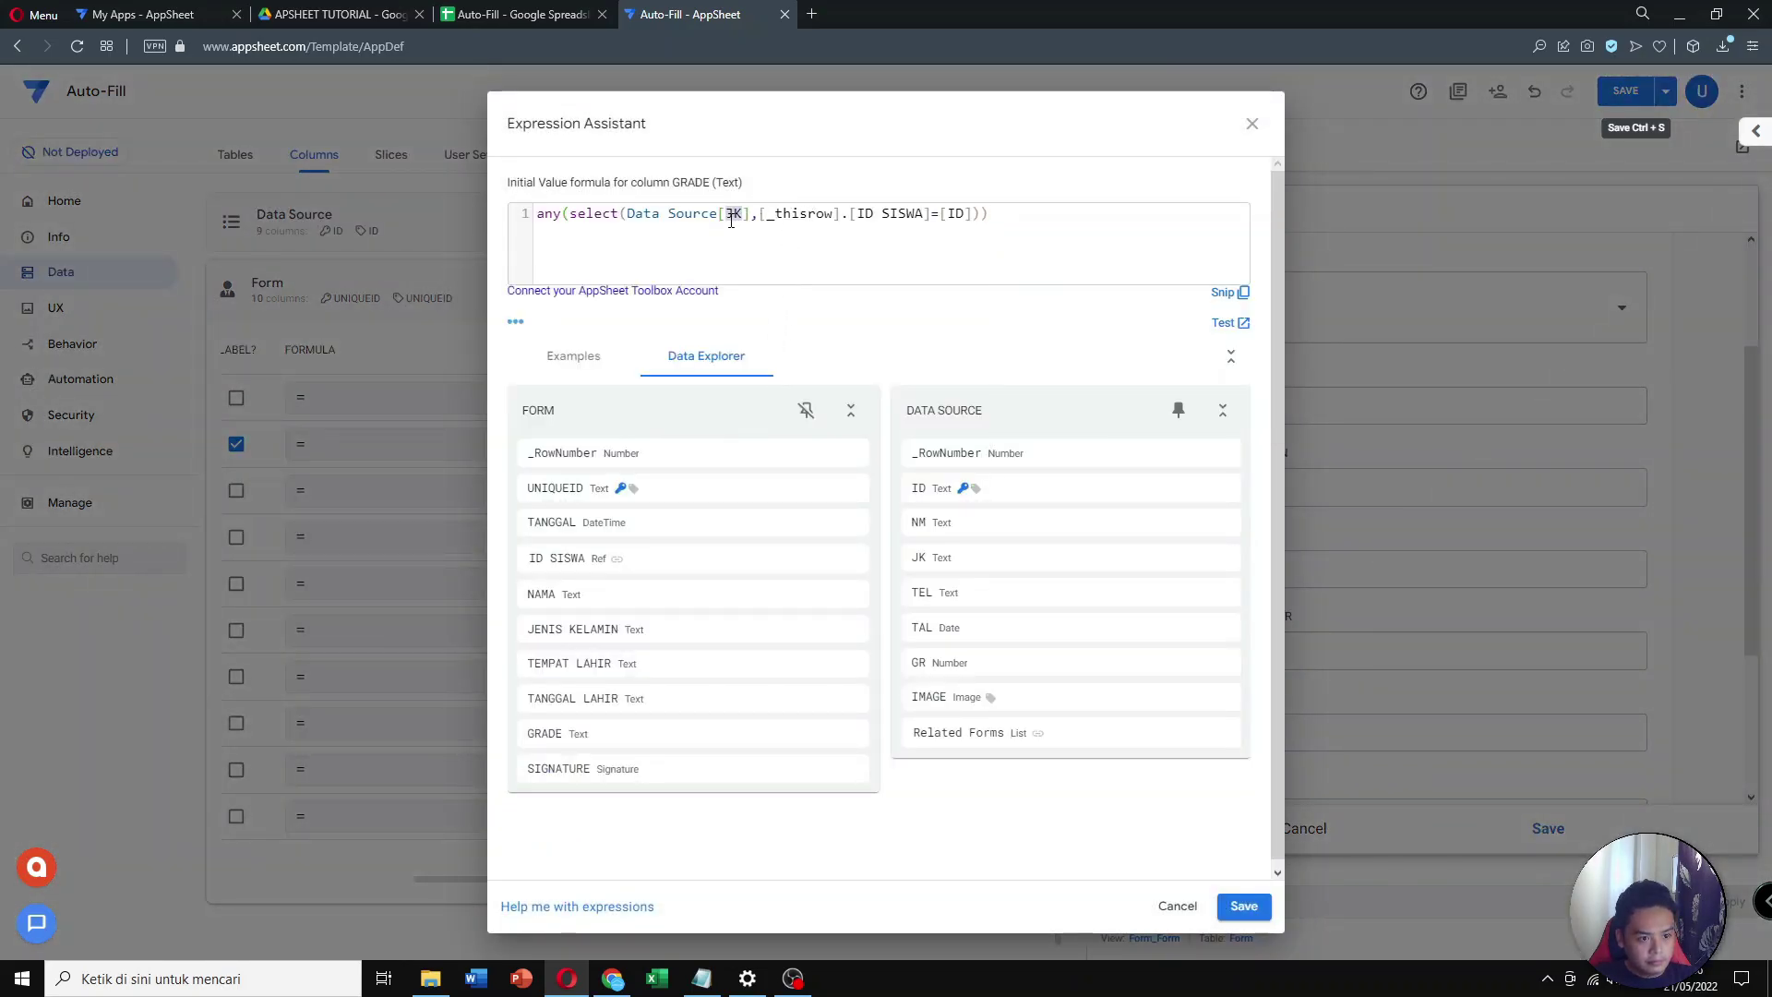
{"action": "double_click", "coordinate": [733, 217]}
{"action": "type", "text": "gr"}
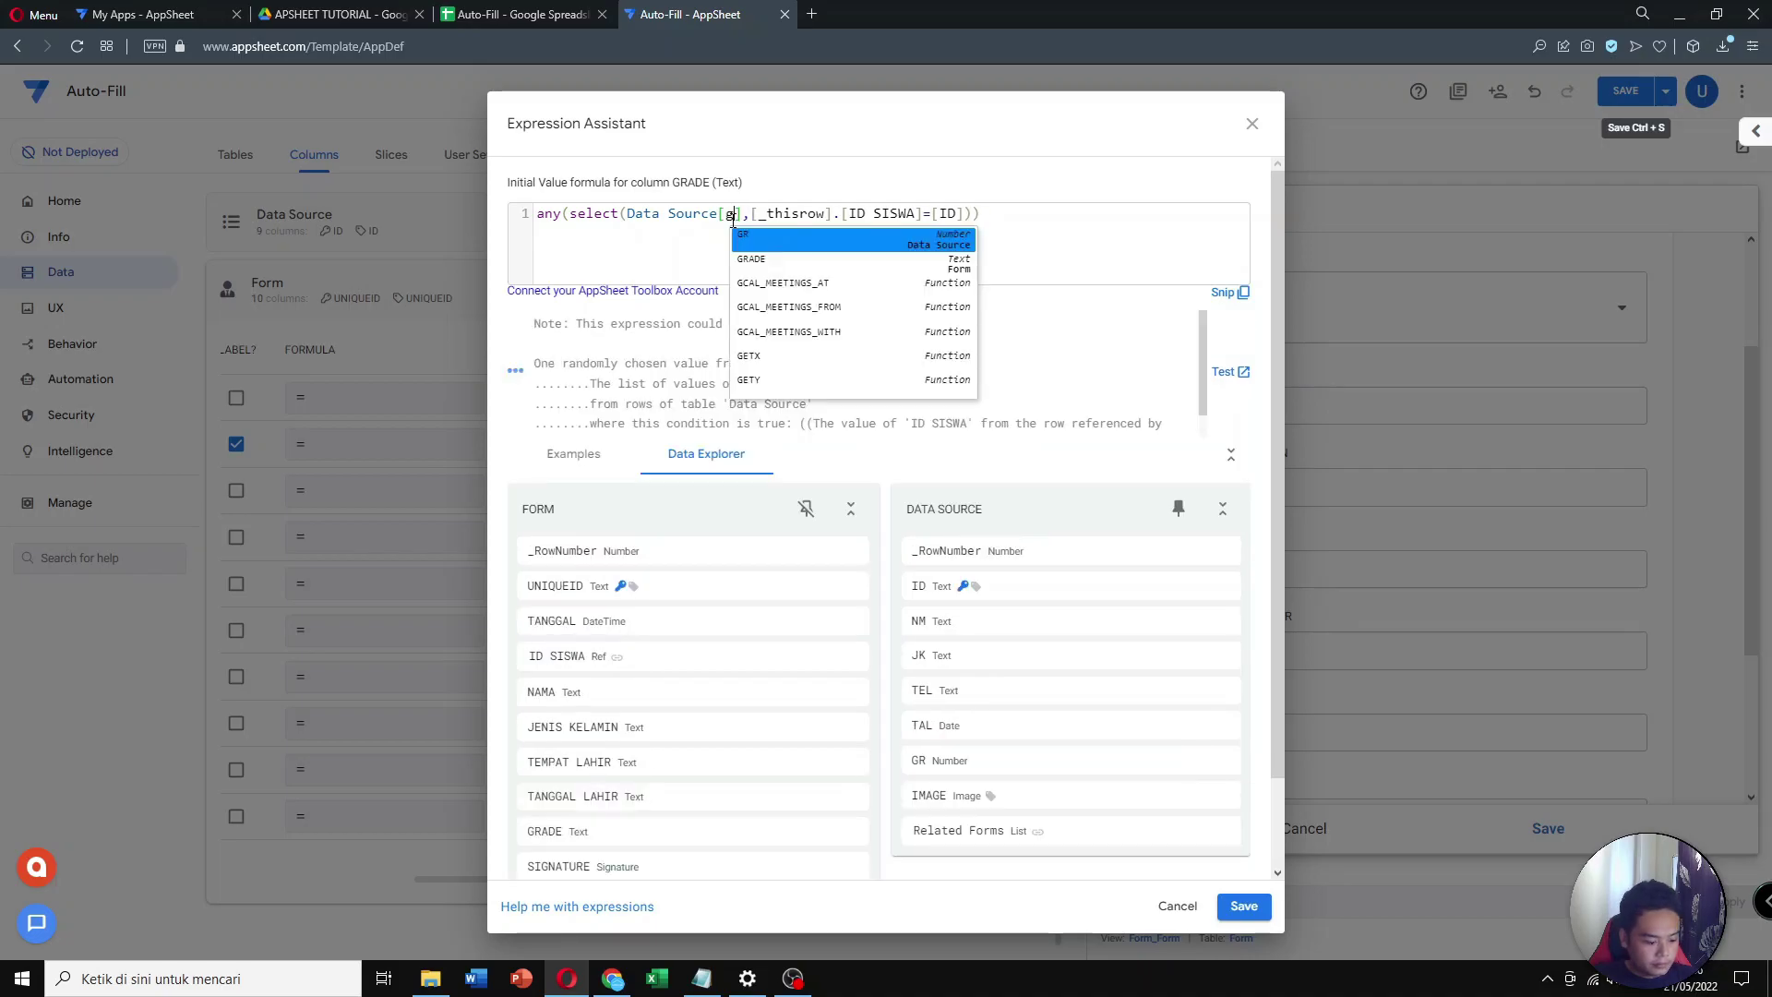
{"action": "left_click", "coordinate": [806, 246]}
{"action": "left_click", "coordinate": [1244, 905]}
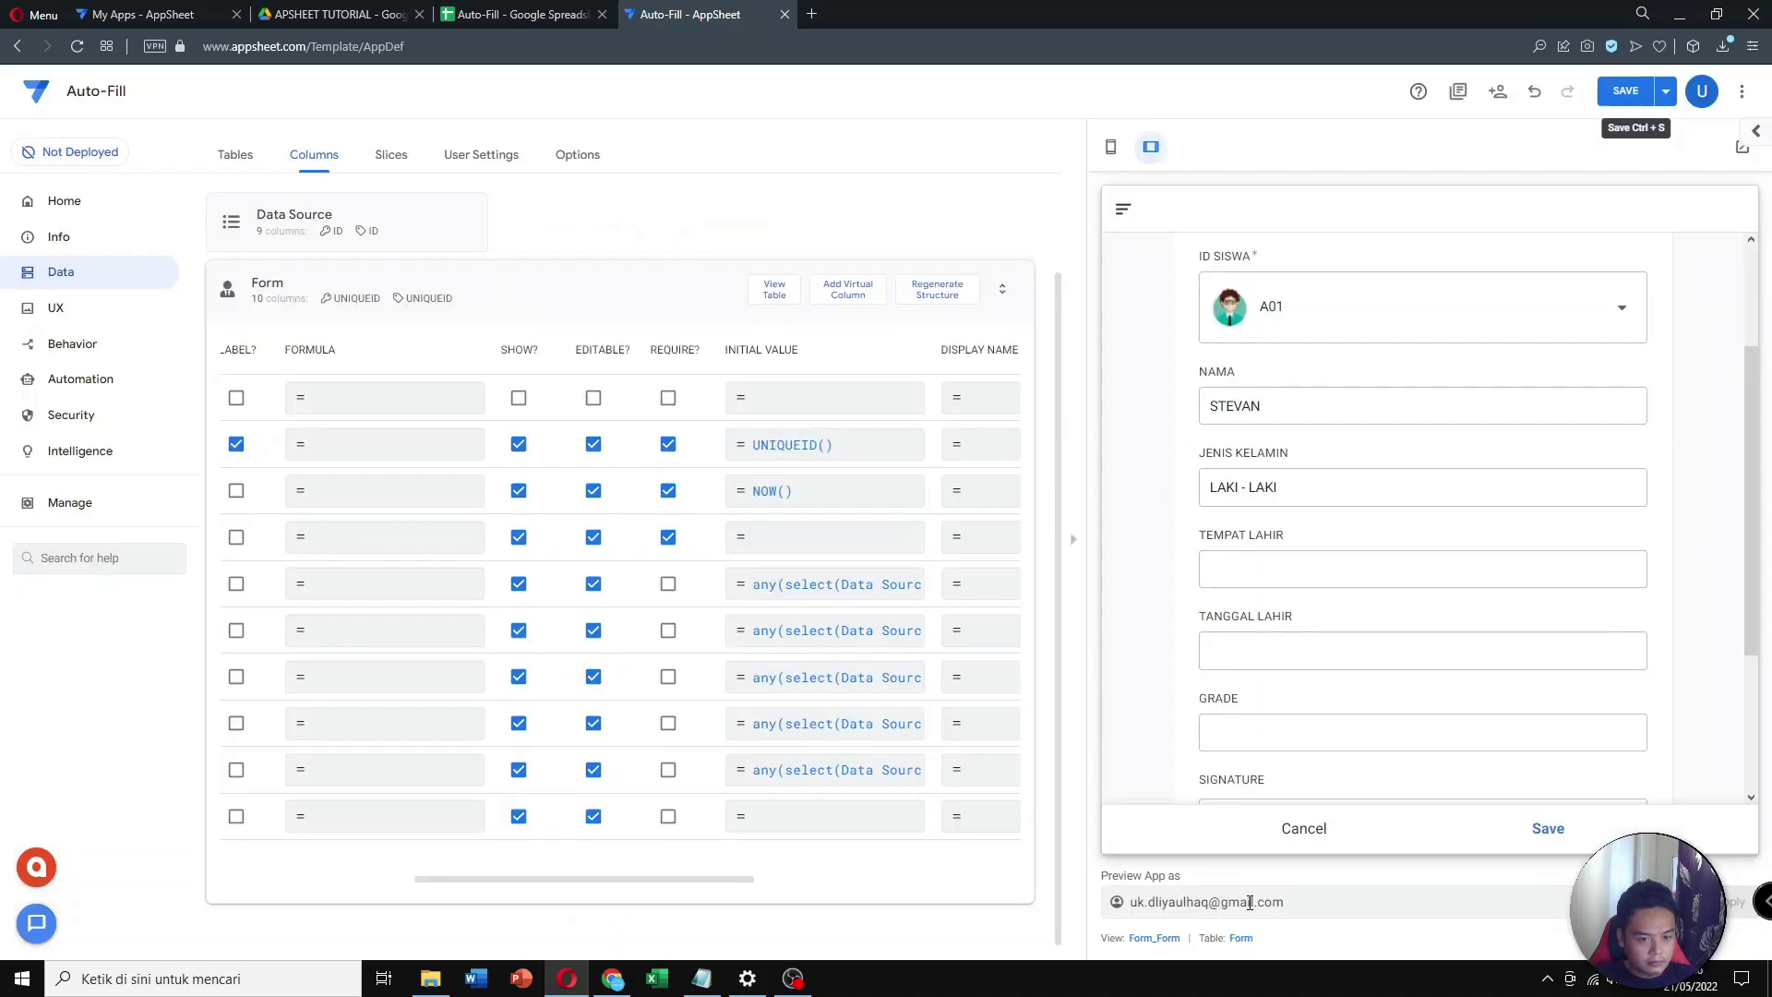
Review the Form table's column names against their Initial value formulas and save the app
{"action": "left_click_drag", "start_coordinate": [755, 885], "coordinate": [497, 902]}
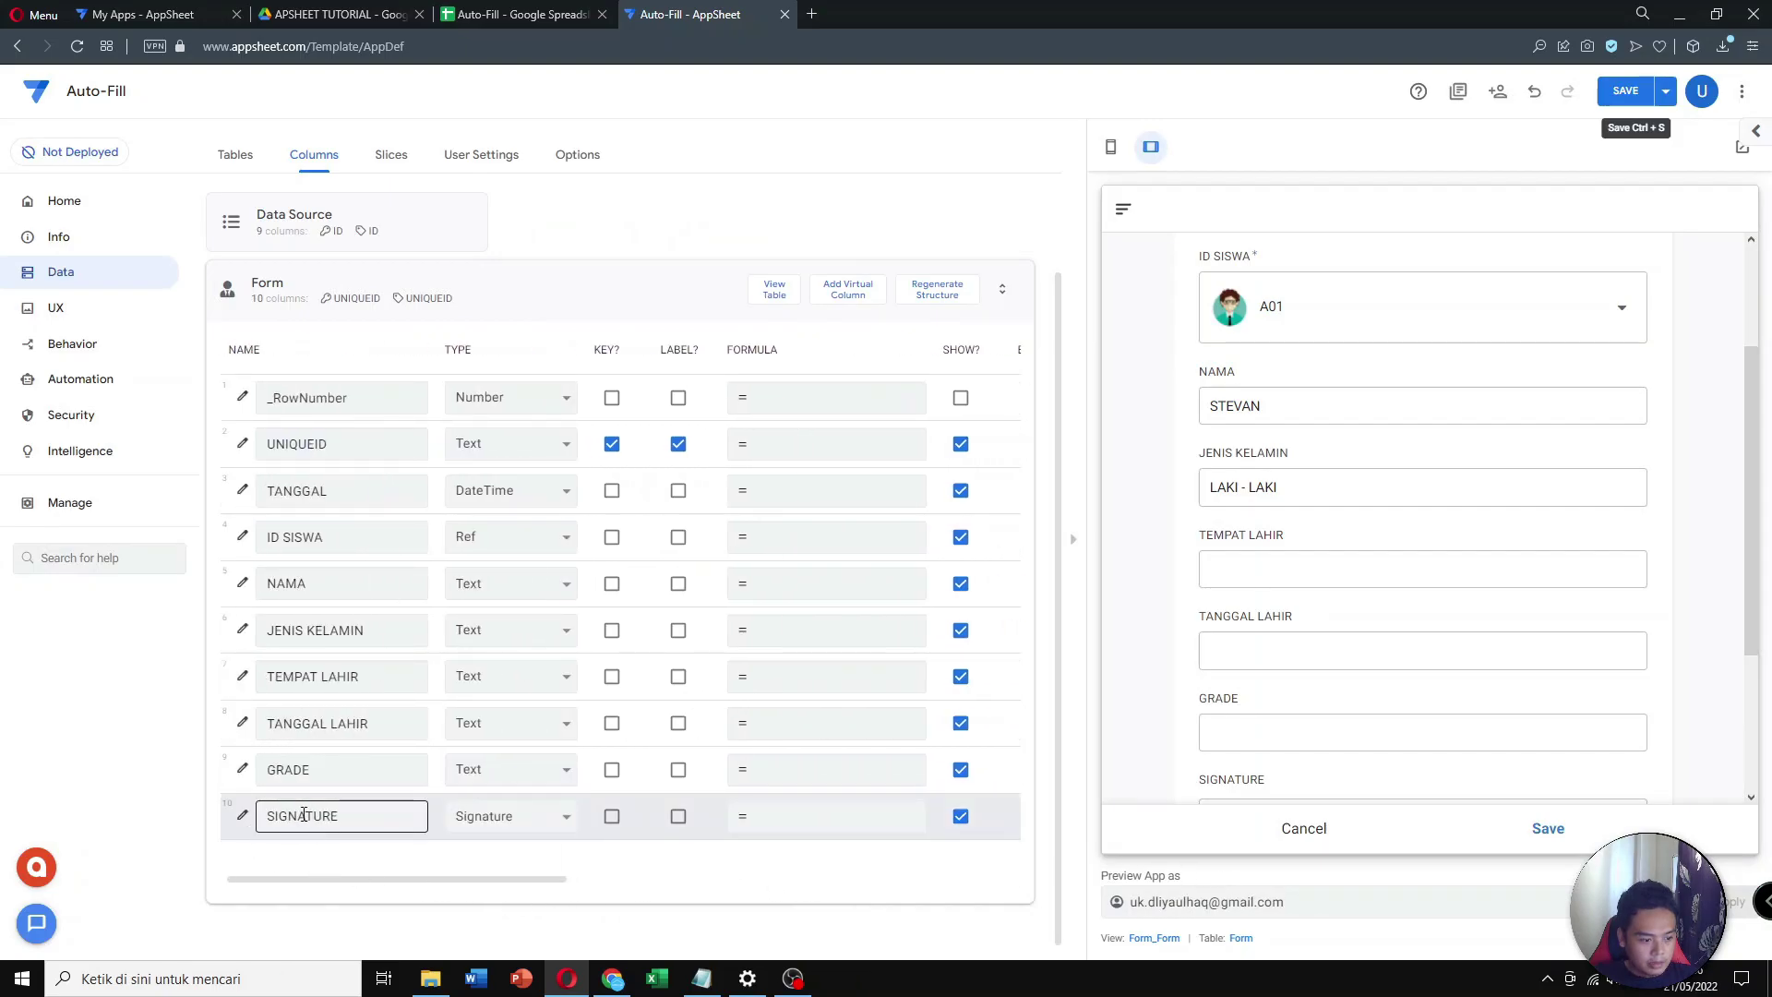
{"action": "left_click_drag", "start_coordinate": [519, 884], "coordinate": [799, 887]}
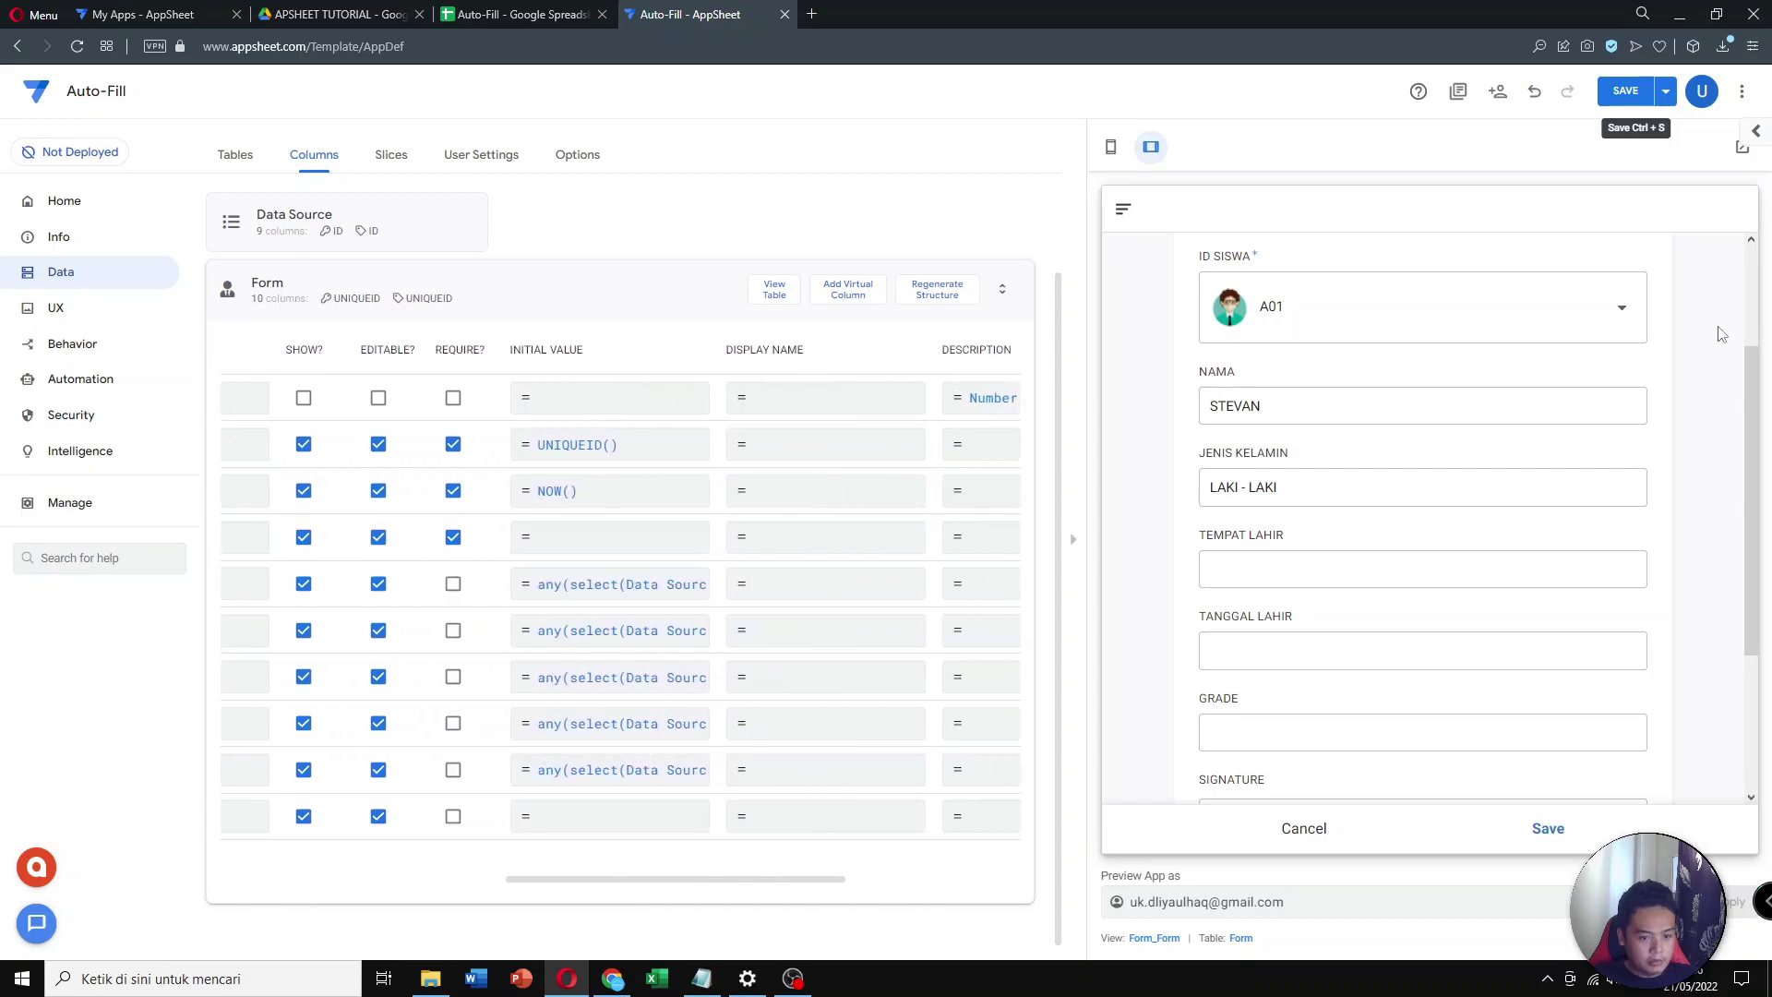
{"action": "left_click", "coordinate": [1624, 94]}
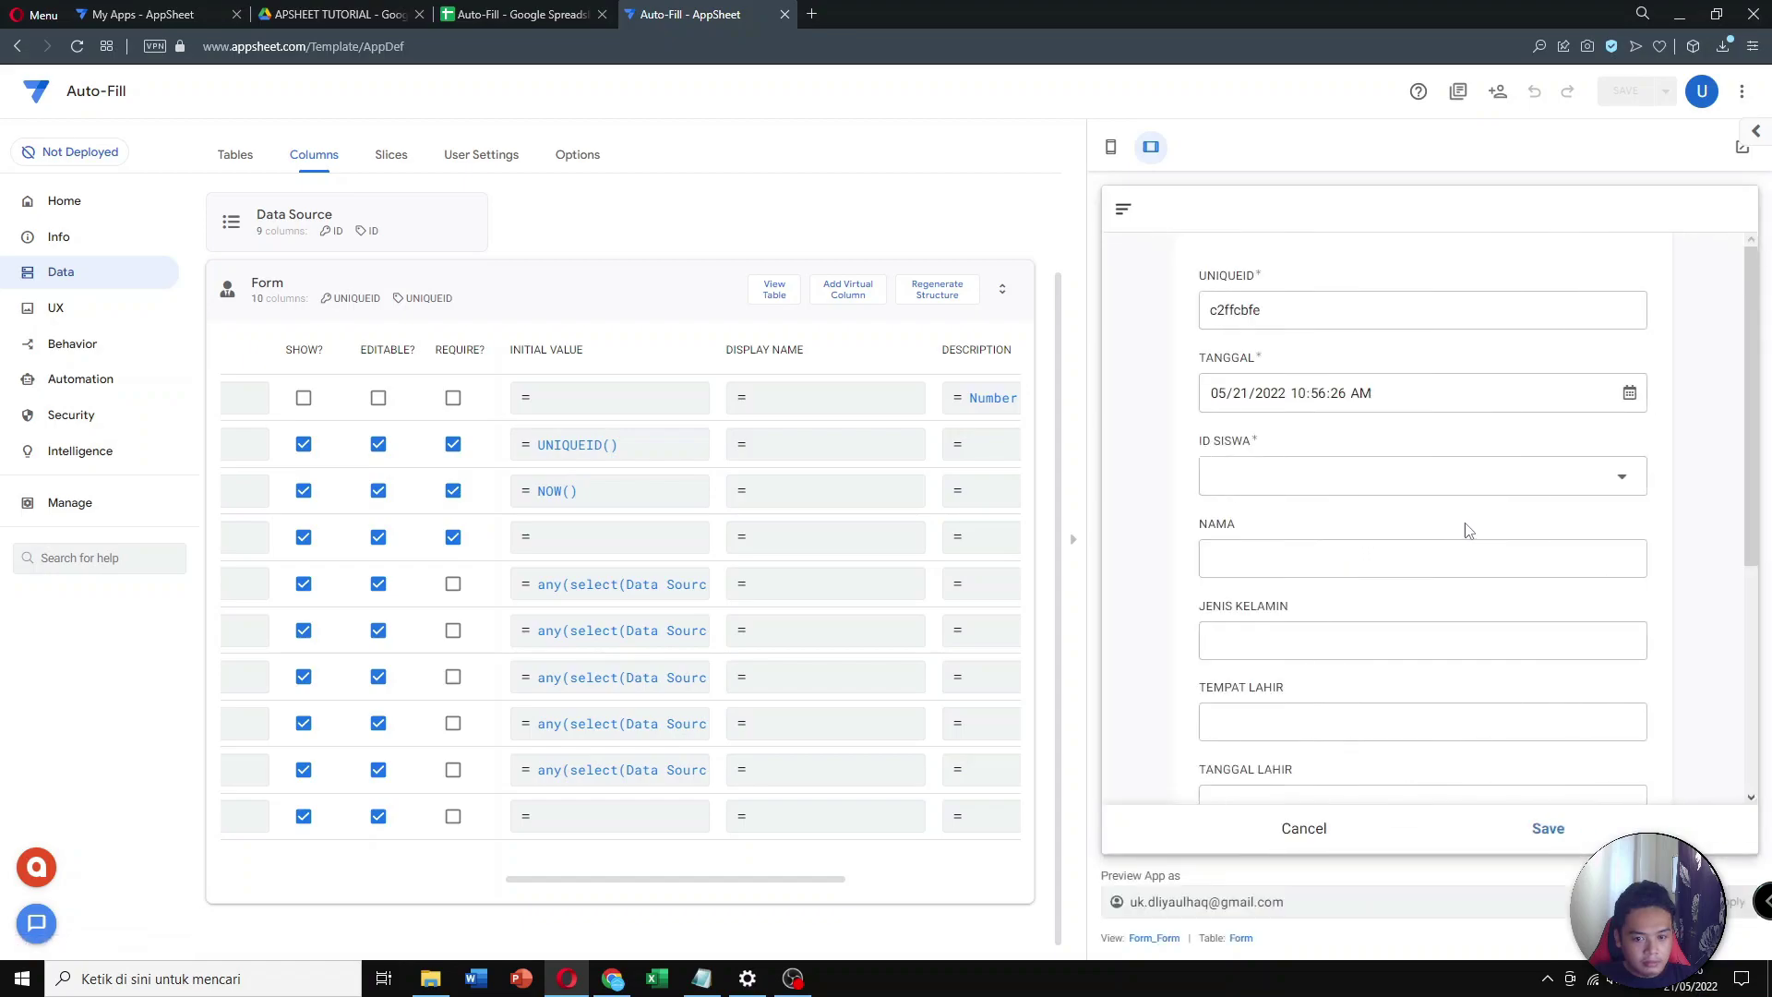
Choose A02 as the ID SISWA in the preview form and check the auto-filled fields from NAMA through GRADE
{"action": "scroll", "coordinate": [1313, 640], "scroll_direction": "down", "scroll_amount": 3}
{"action": "scroll", "coordinate": [1348, 622], "scroll_direction": "up", "scroll_amount": 3}
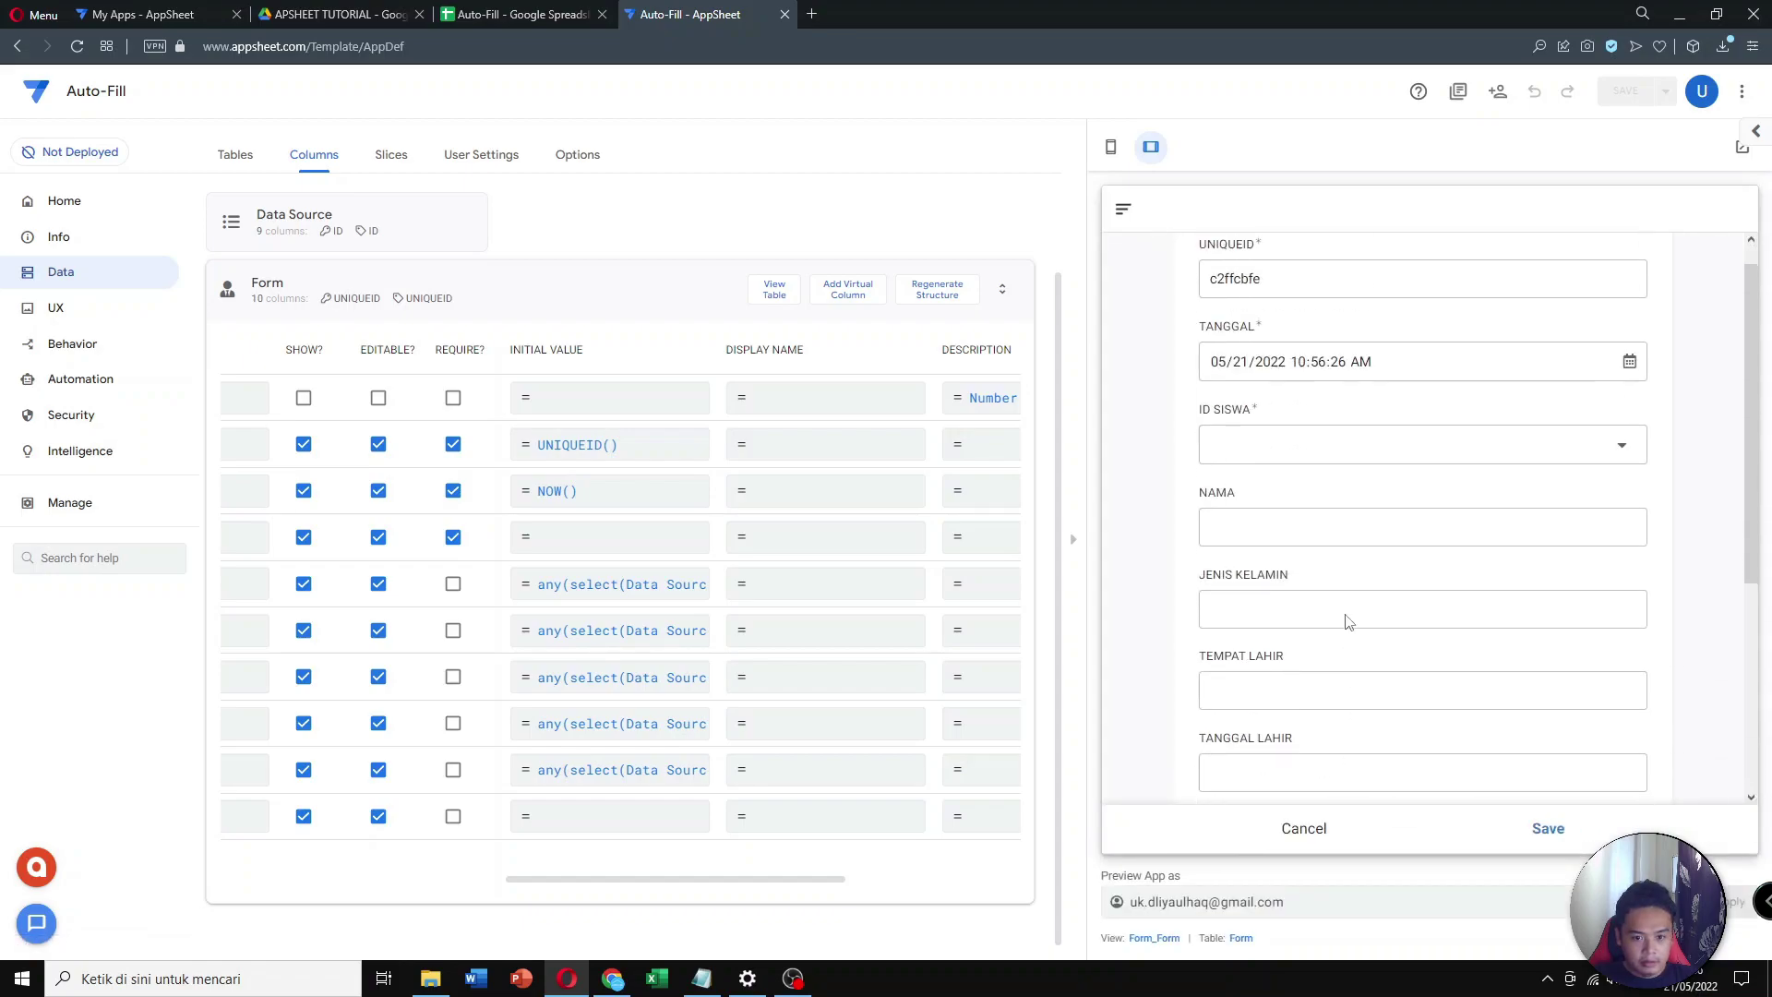
{"action": "left_click", "coordinate": [1333, 489]}
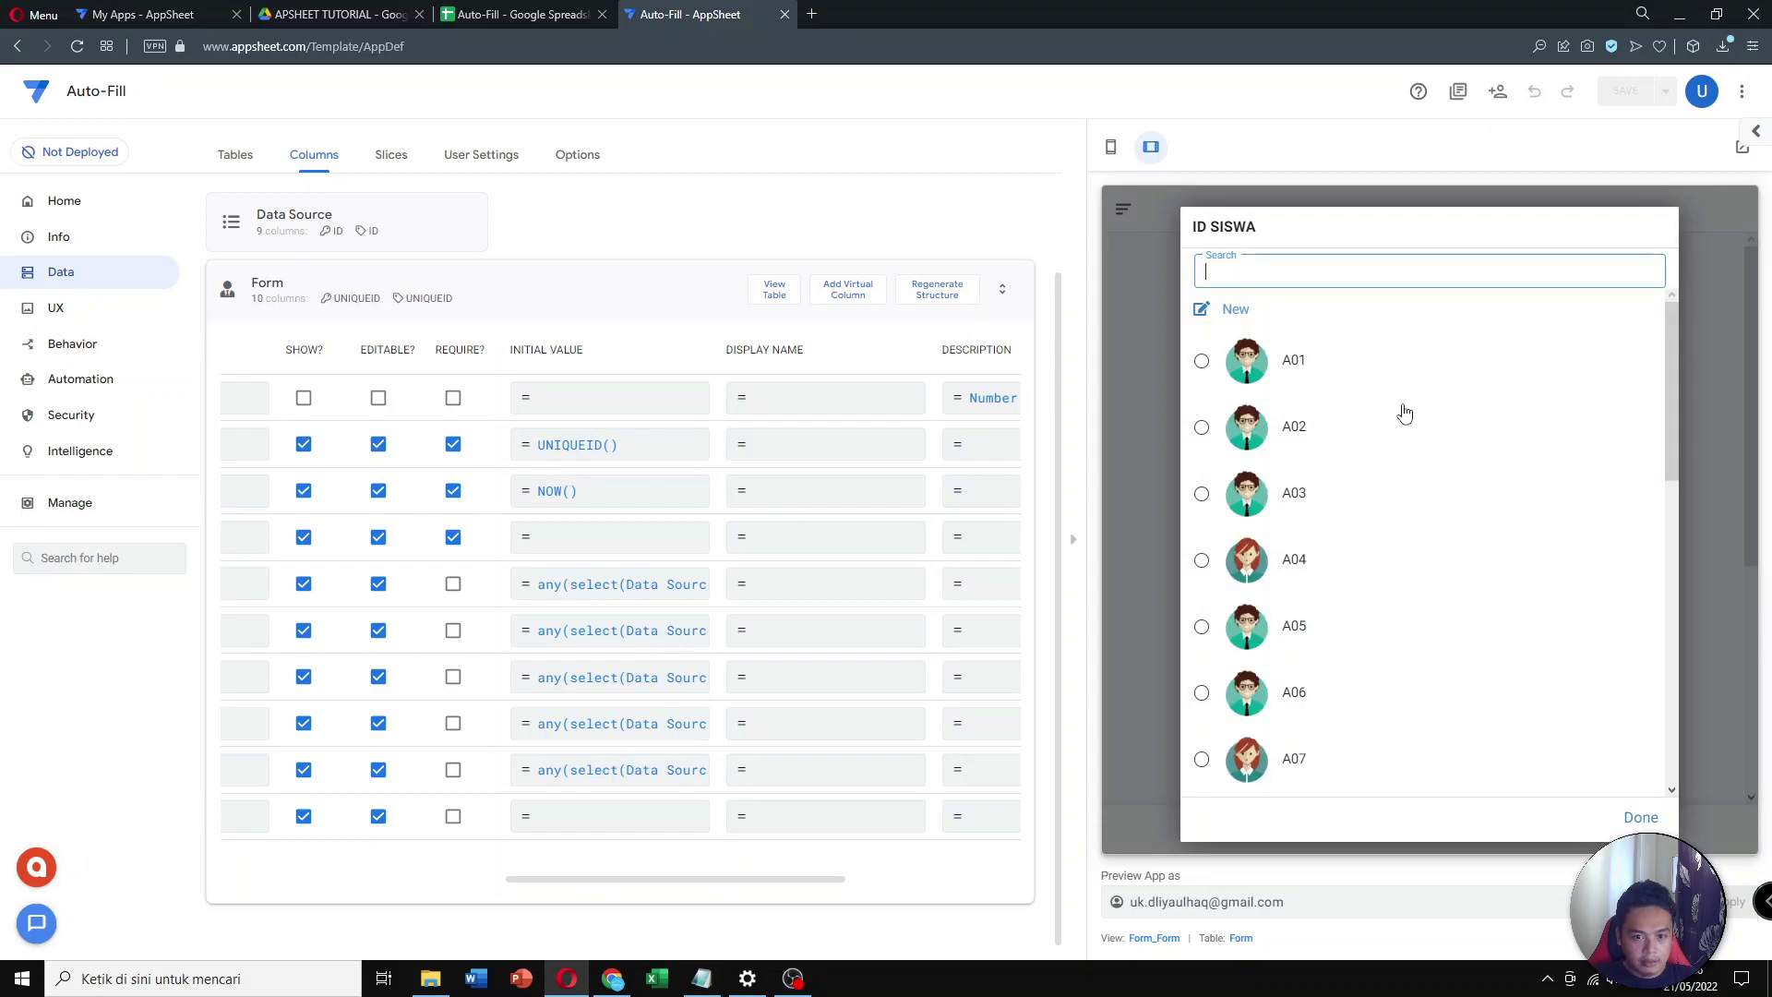
{"action": "left_click", "coordinate": [1306, 437]}
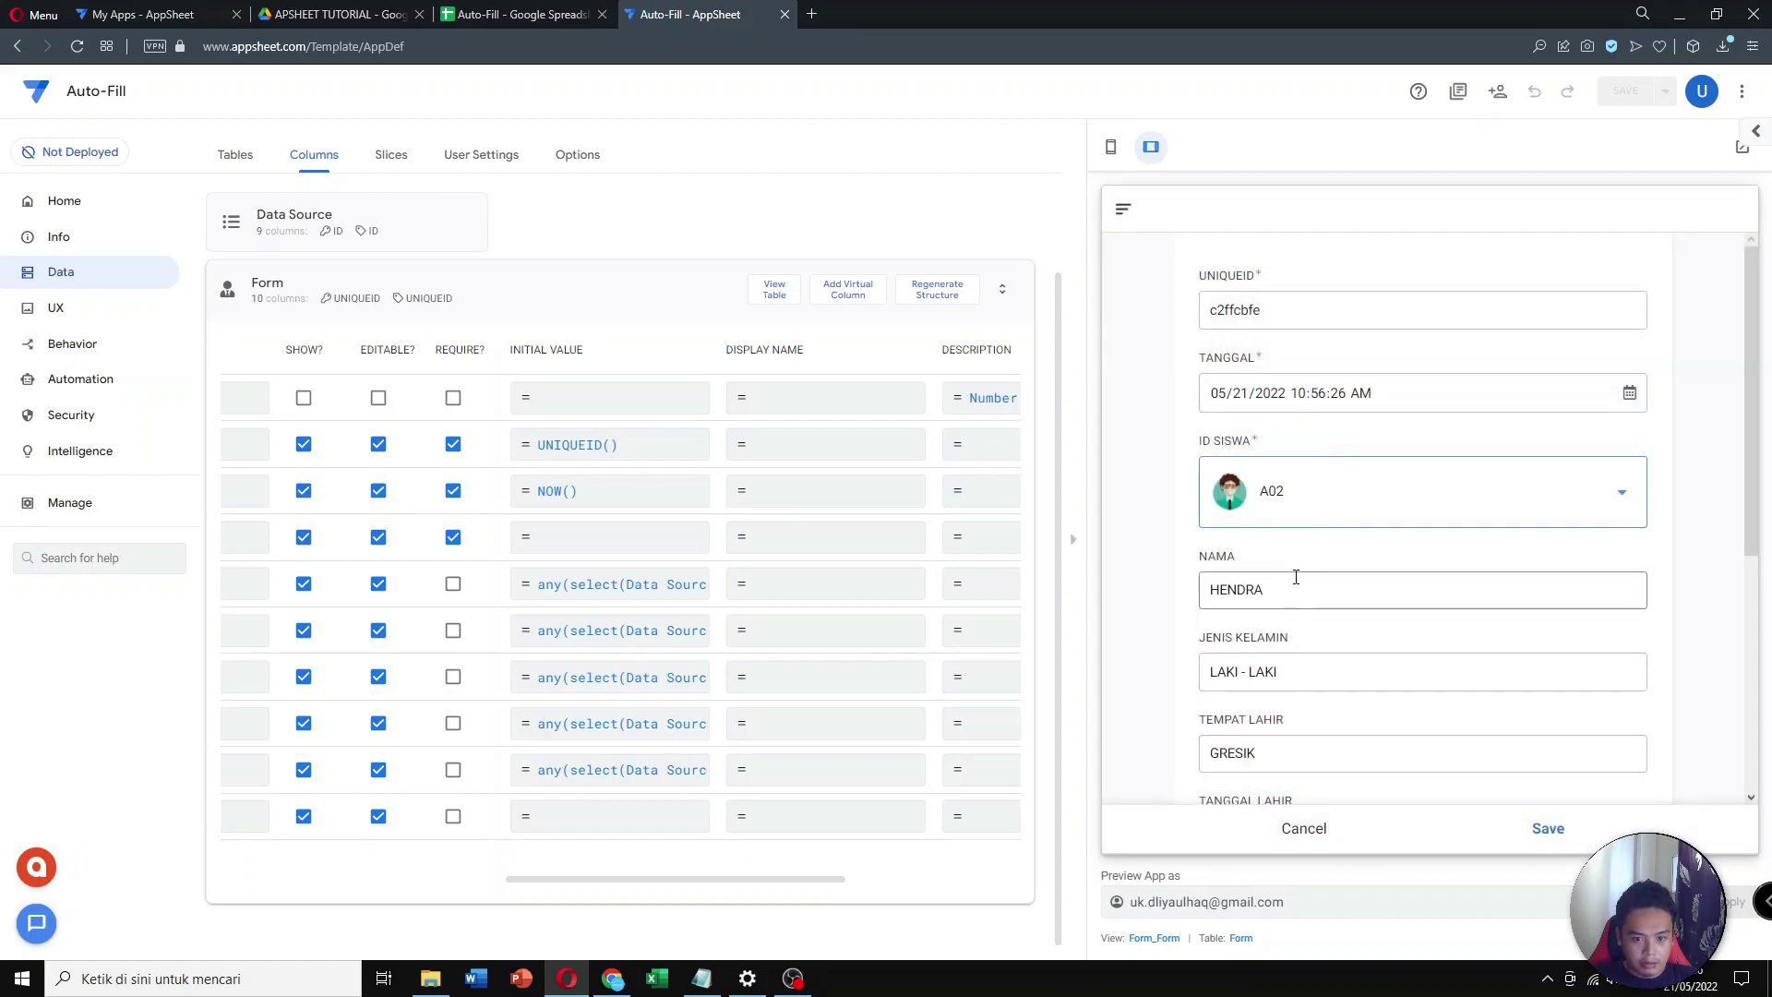
{"action": "scroll", "coordinate": [1295, 577], "scroll_direction": "down", "scroll_amount": 3}
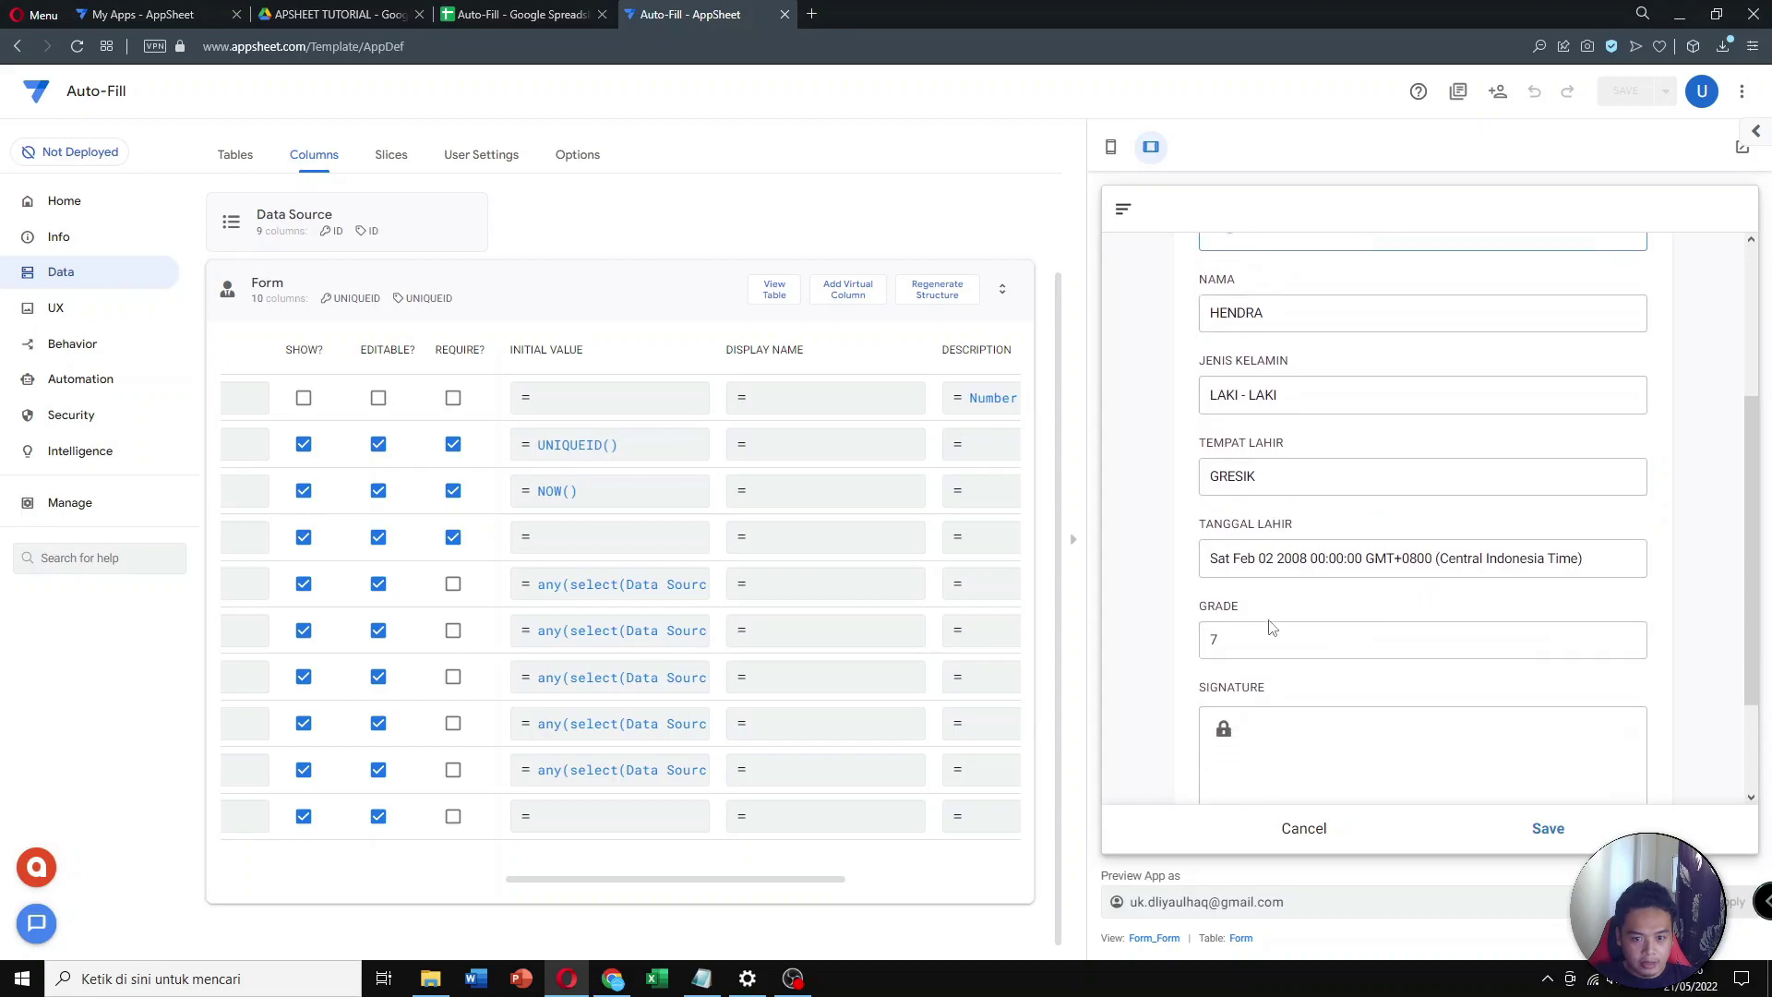
Examine the auto-filled student fields in the preview form for A02, focusing on the TANGGAL LAHIR date format
{"action": "scroll", "coordinate": [1338, 522], "scroll_direction": "up", "scroll_amount": 2}
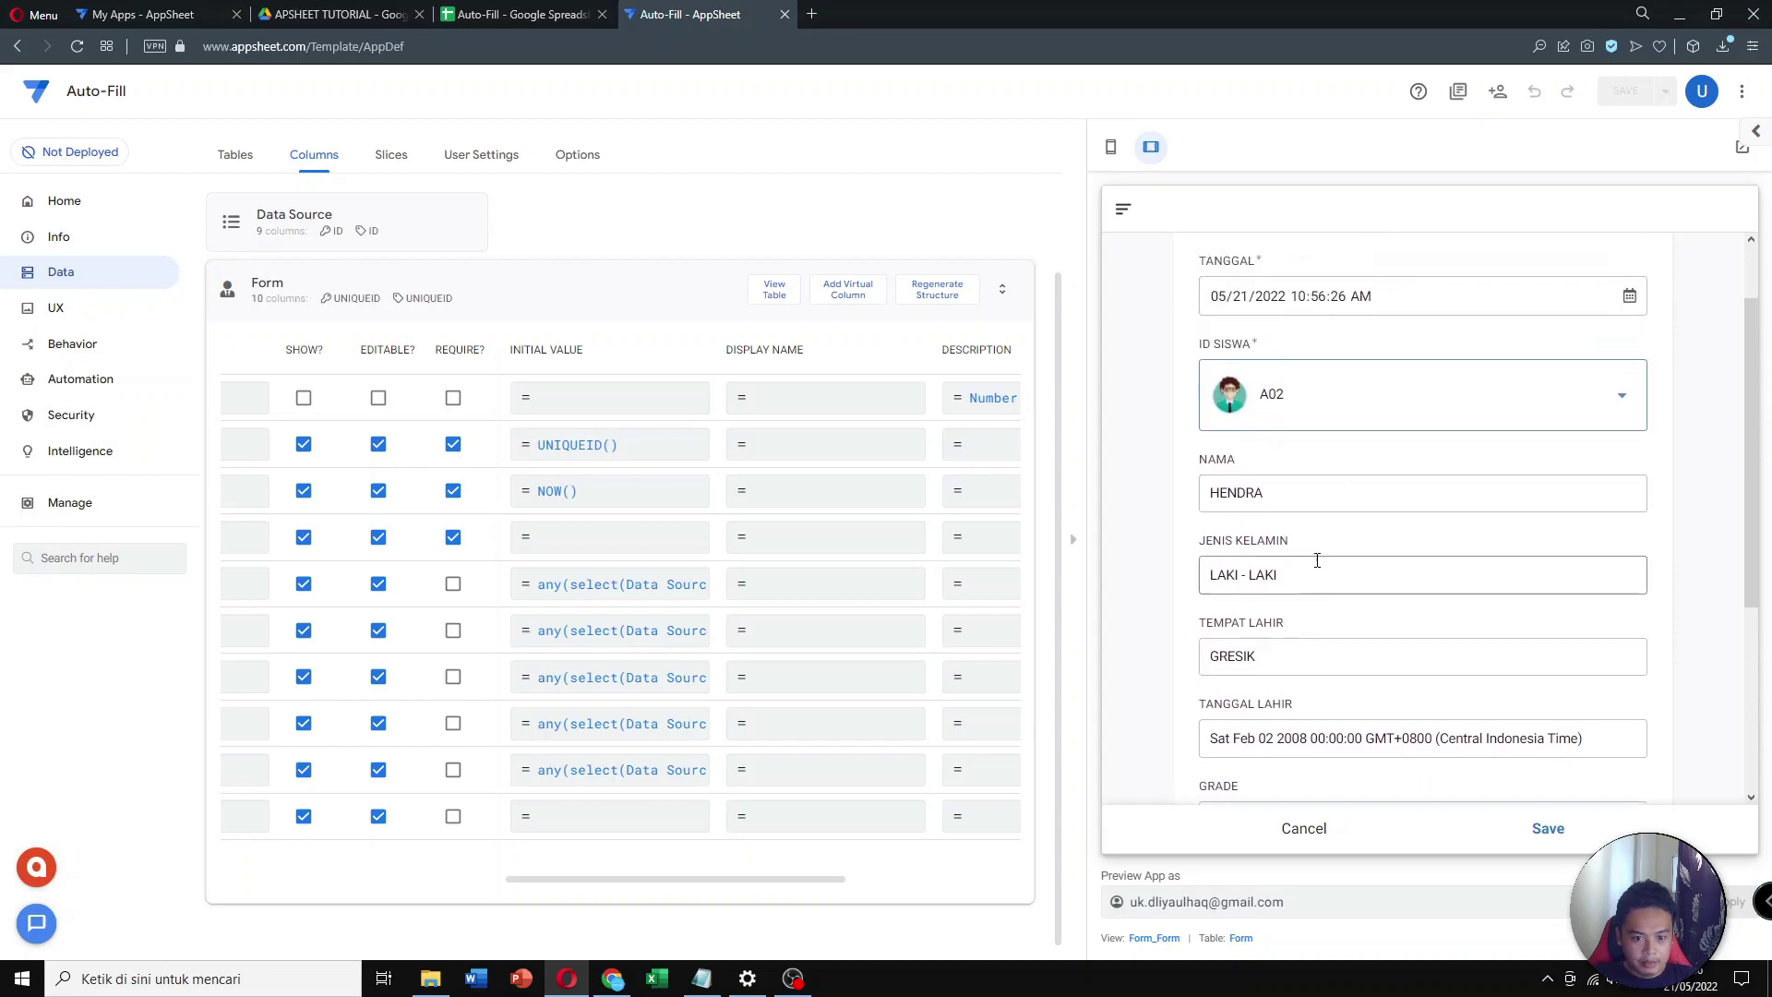
{"action": "scroll", "coordinate": [1318, 561], "scroll_direction": "down", "scroll_amount": 3}
{"action": "scroll", "coordinate": [1318, 561], "scroll_direction": "up", "scroll_amount": 3}
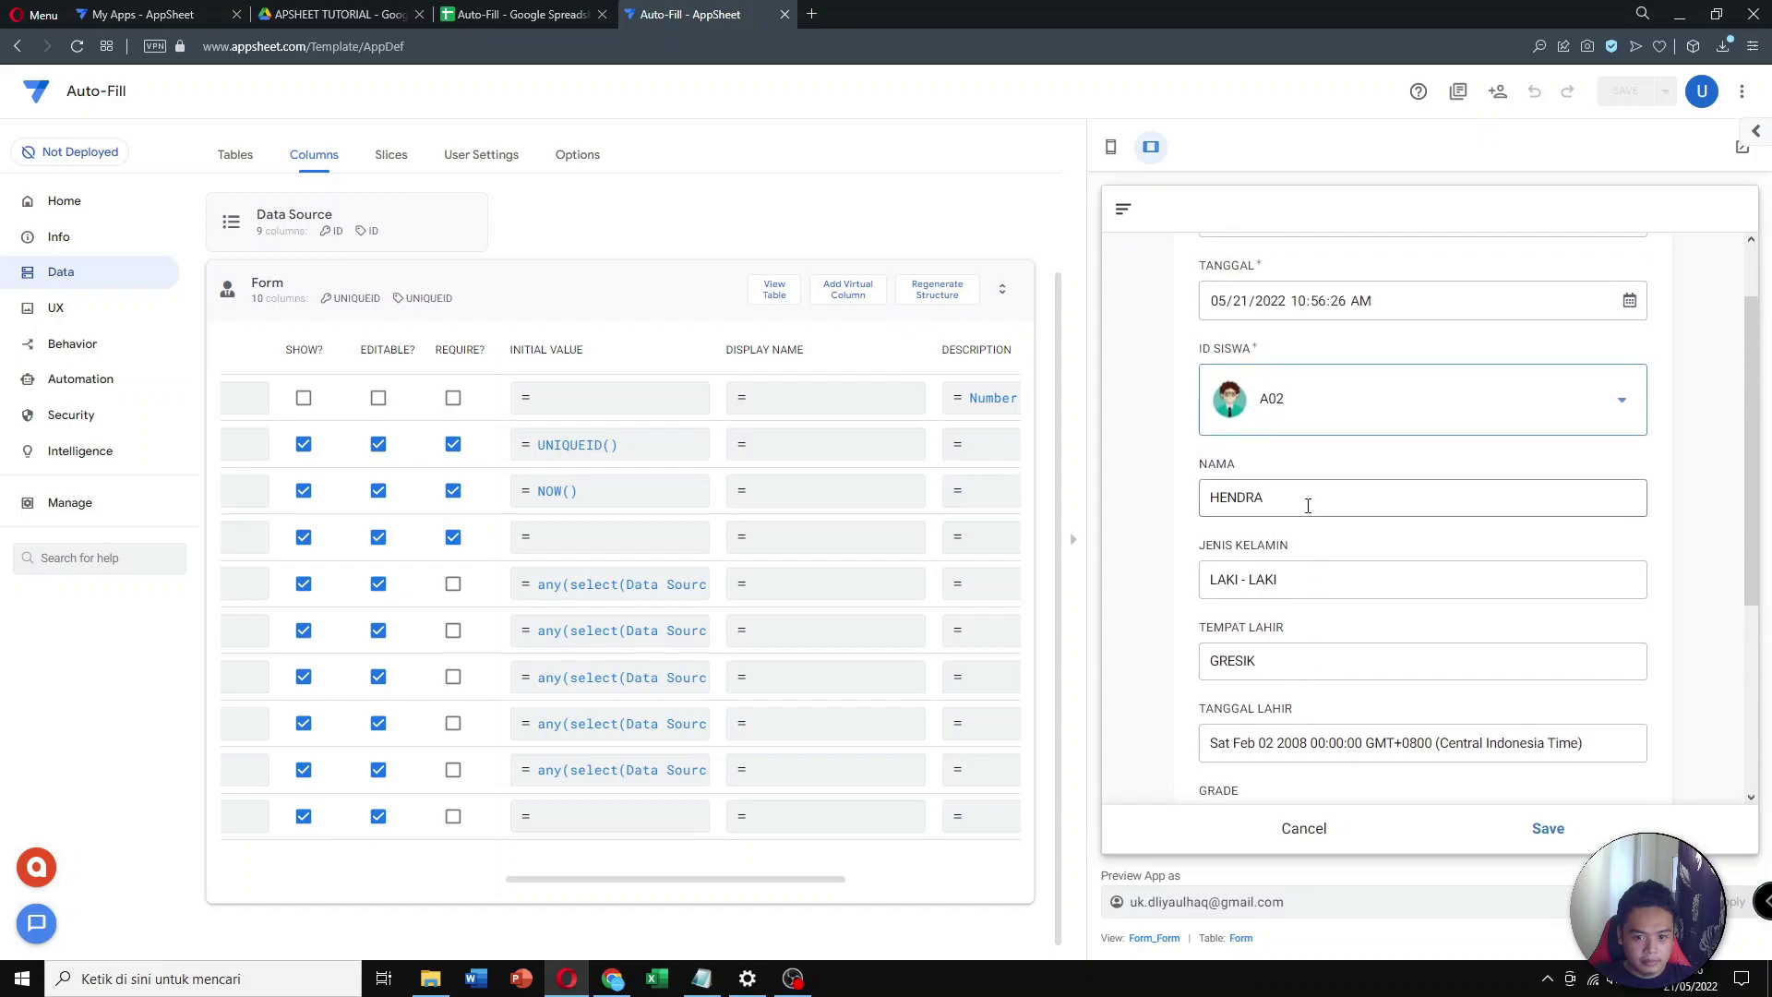
{"action": "scroll", "coordinate": [1278, 545], "scroll_direction": "down", "scroll_amount": 2}
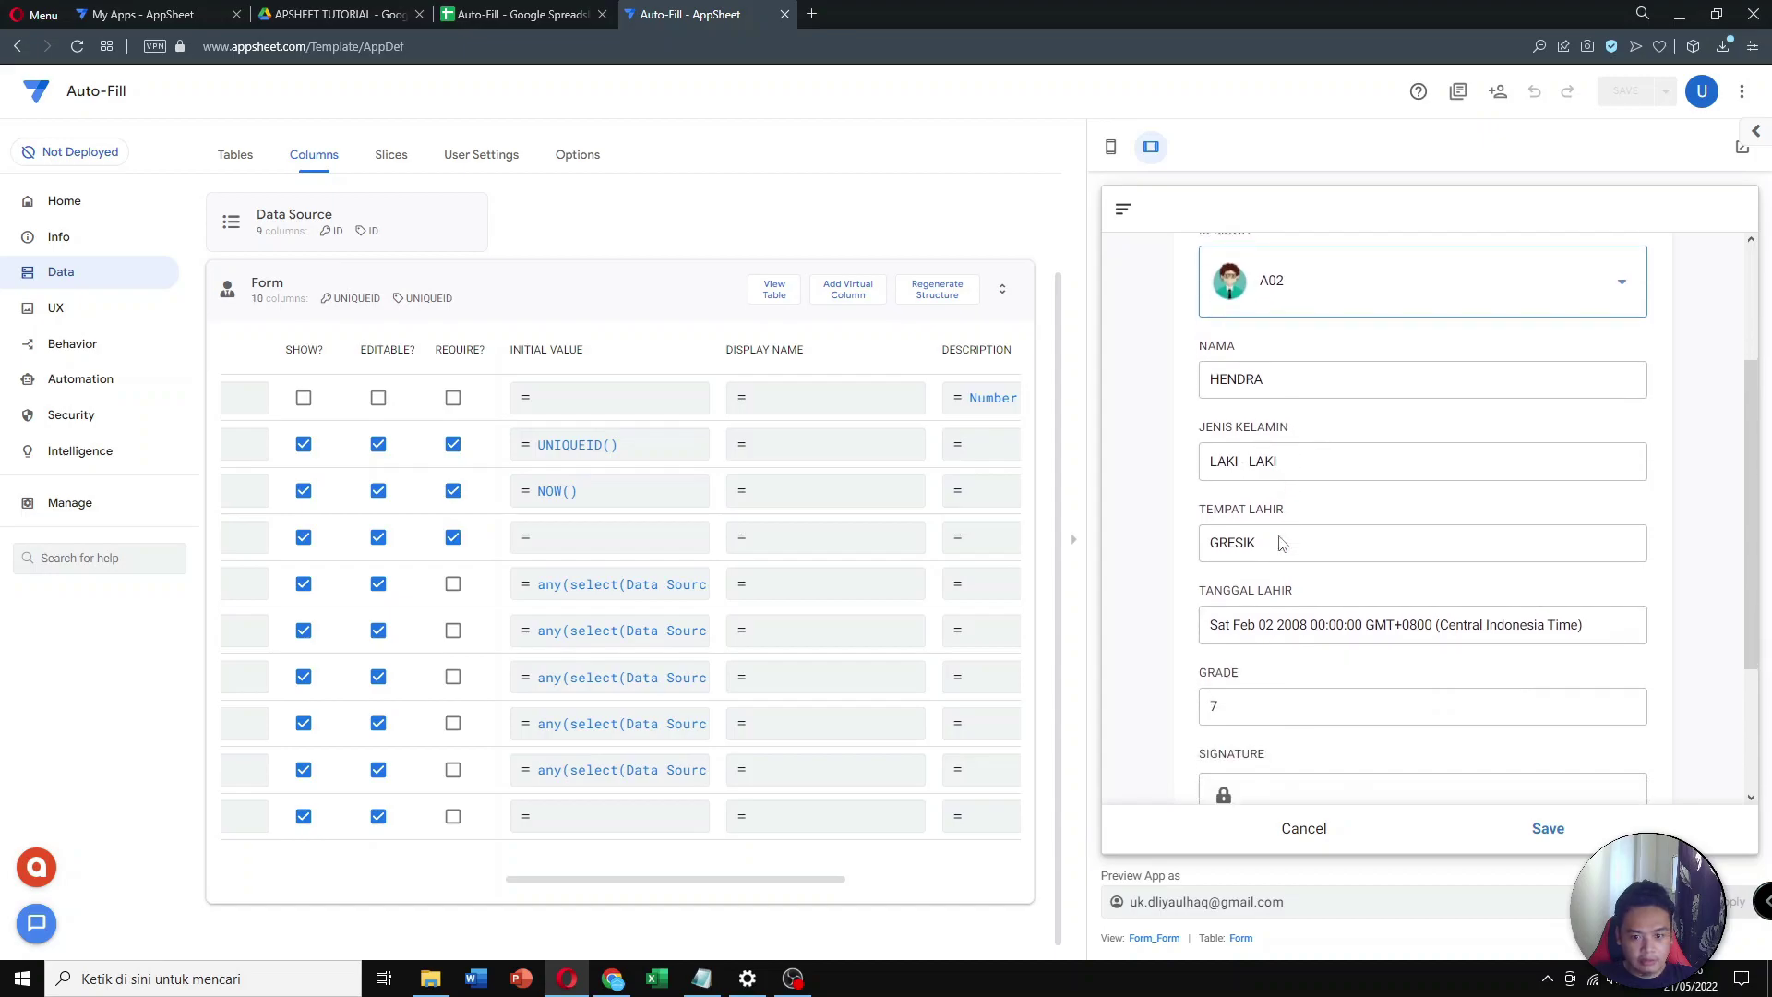
{"action": "triple_click", "coordinate": [1248, 563]}
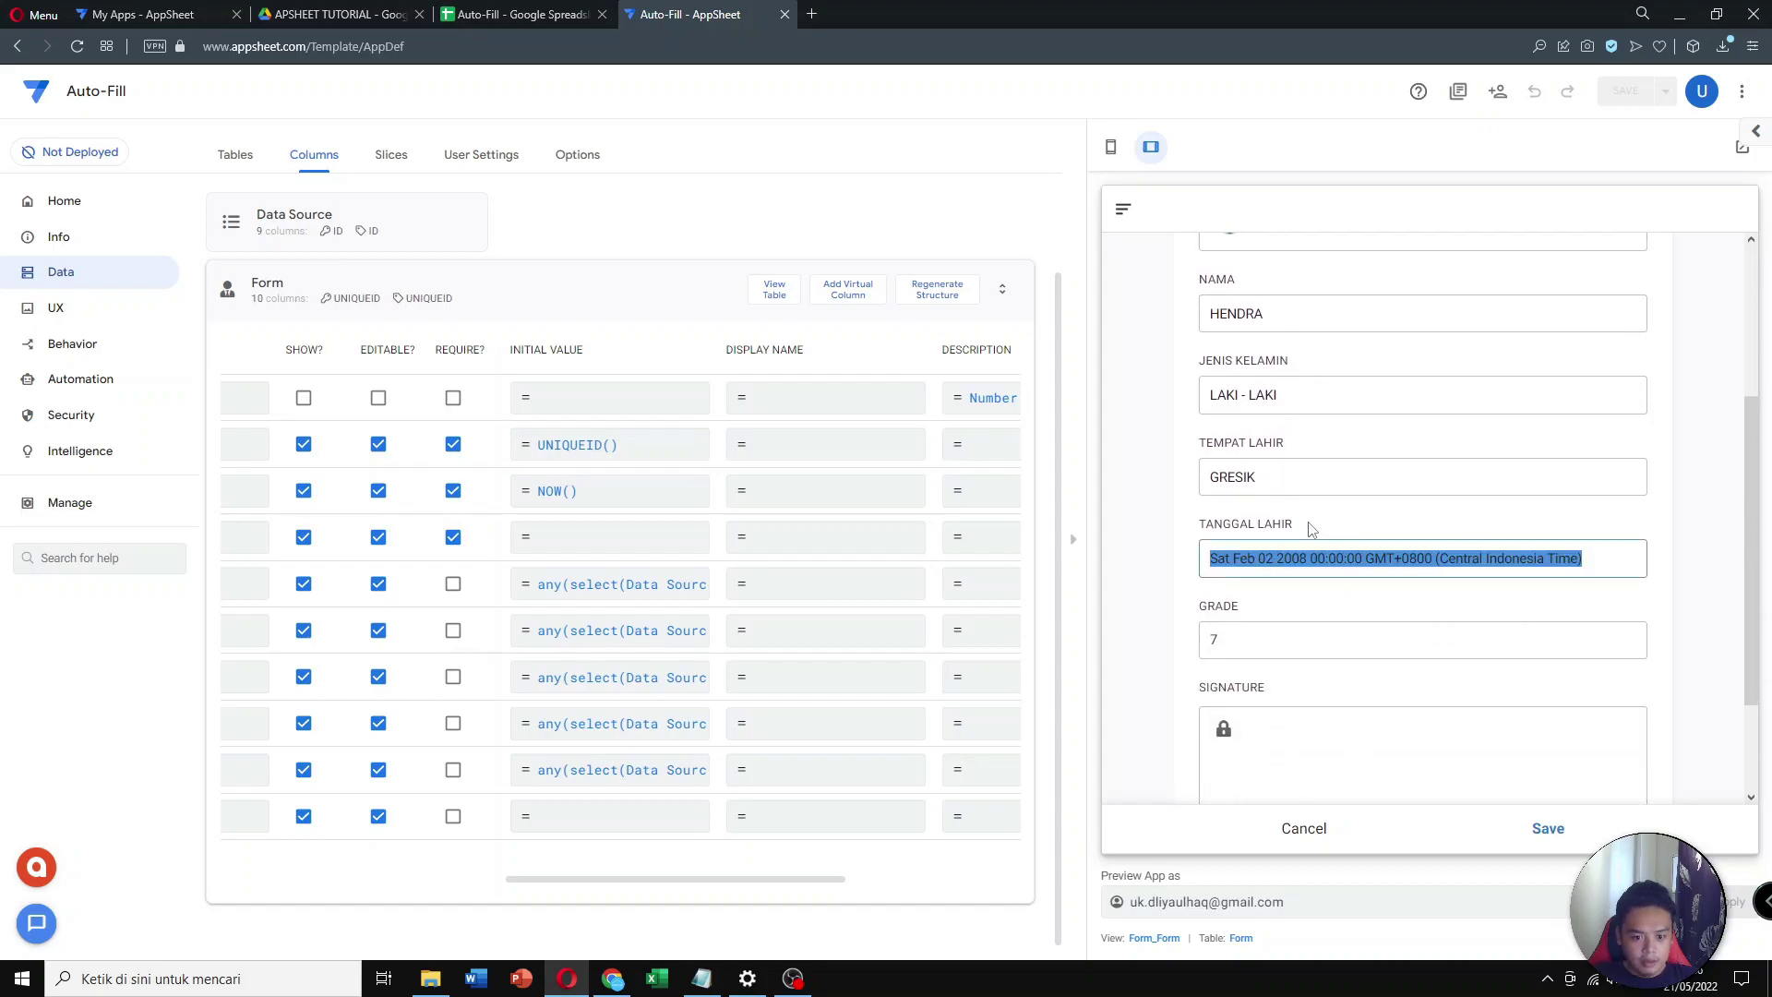
{"action": "left_click", "coordinate": [1309, 529]}
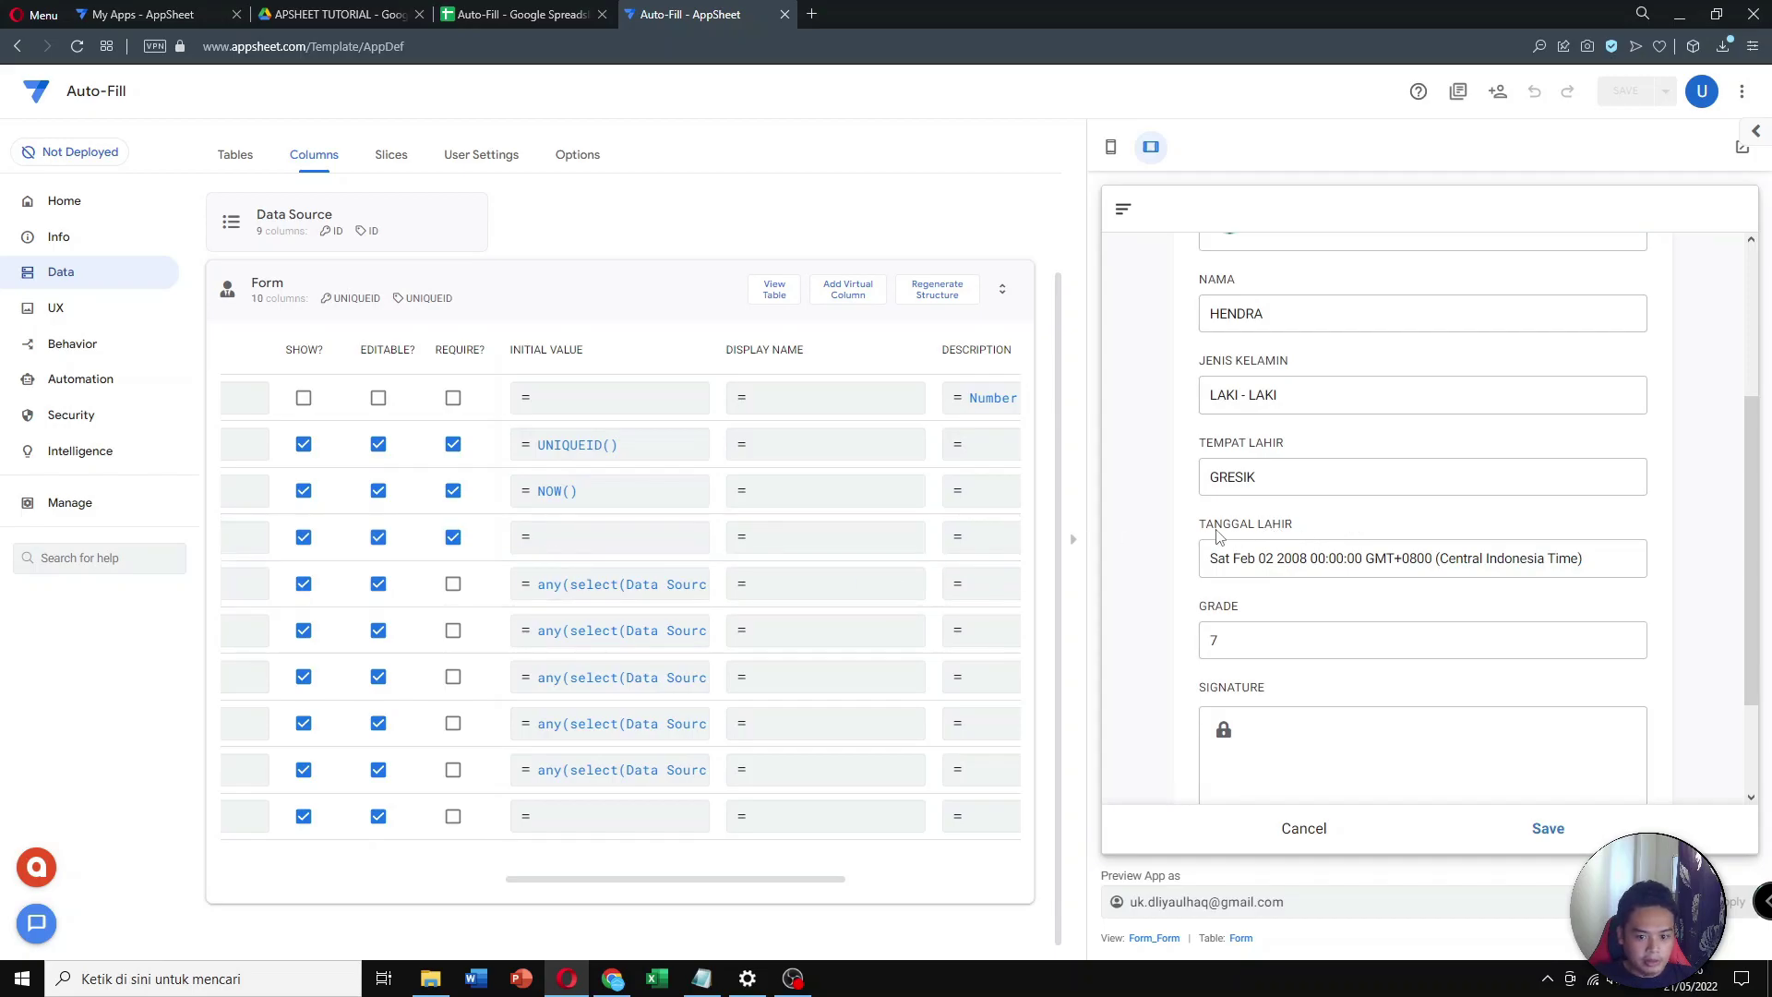
Set the TANGGAL LAHIR column's type to Date in the Form table and save the app
{"action": "left_click_drag", "start_coordinate": [688, 884], "coordinate": [406, 887]}
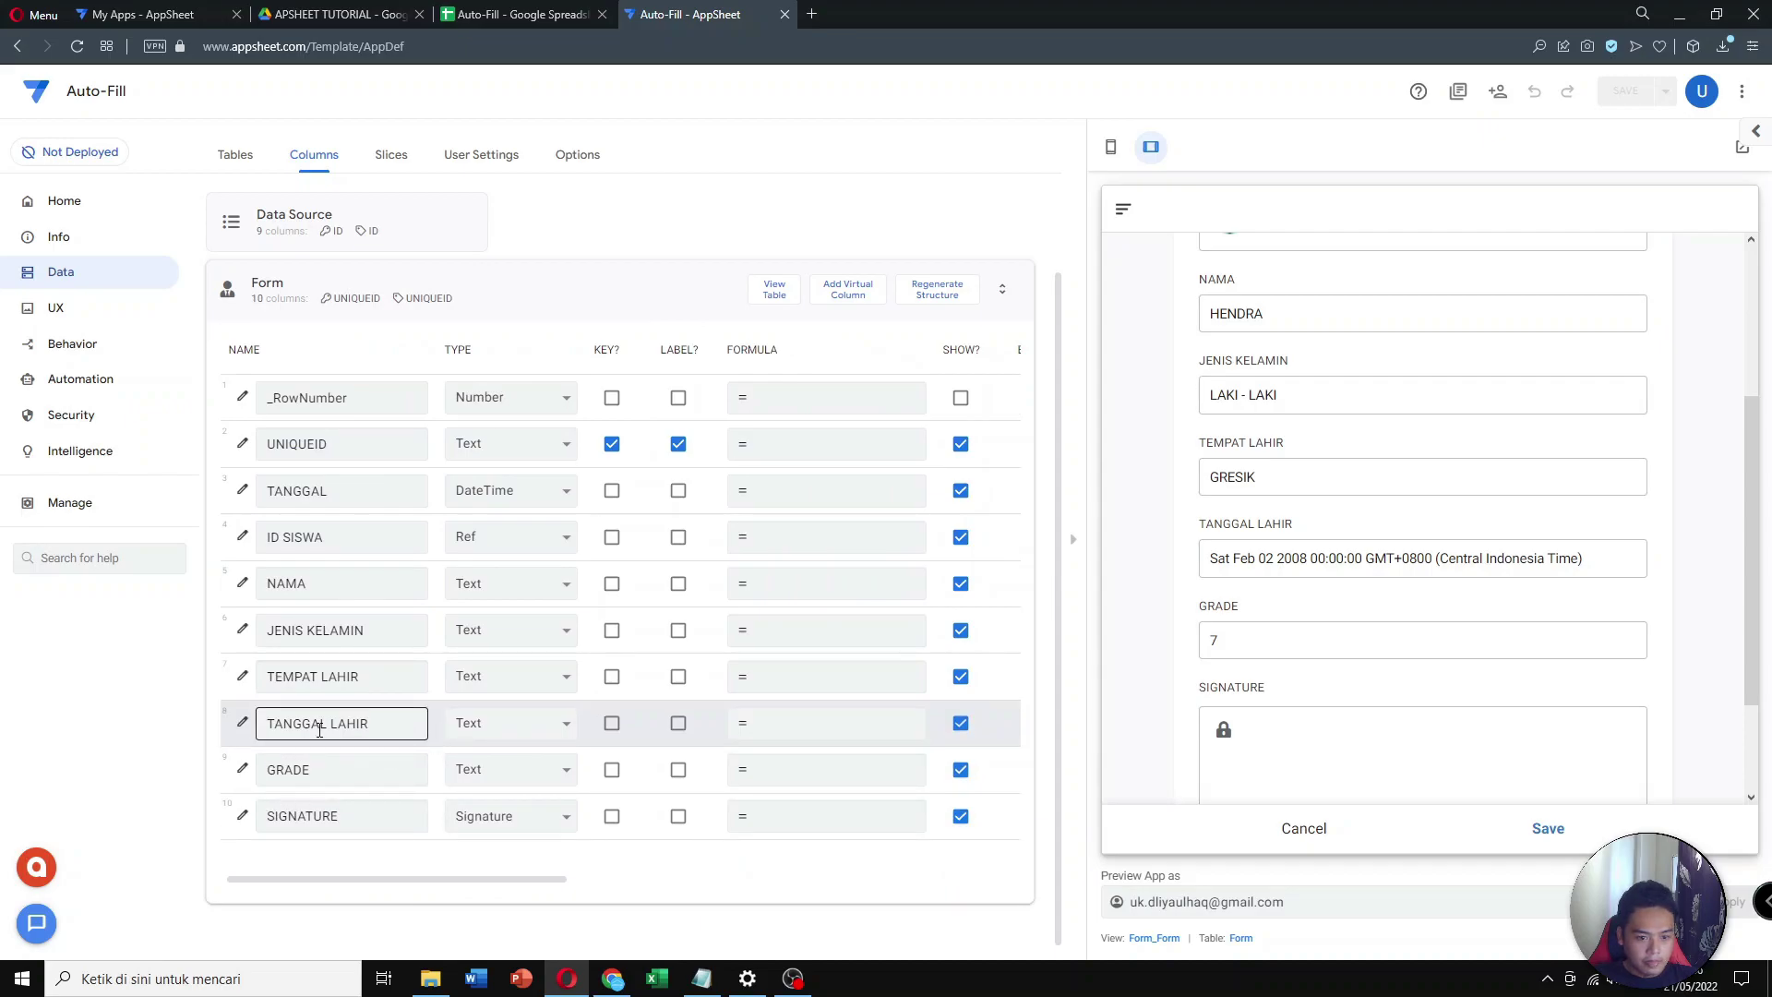
{"action": "left_click", "coordinate": [503, 722]}
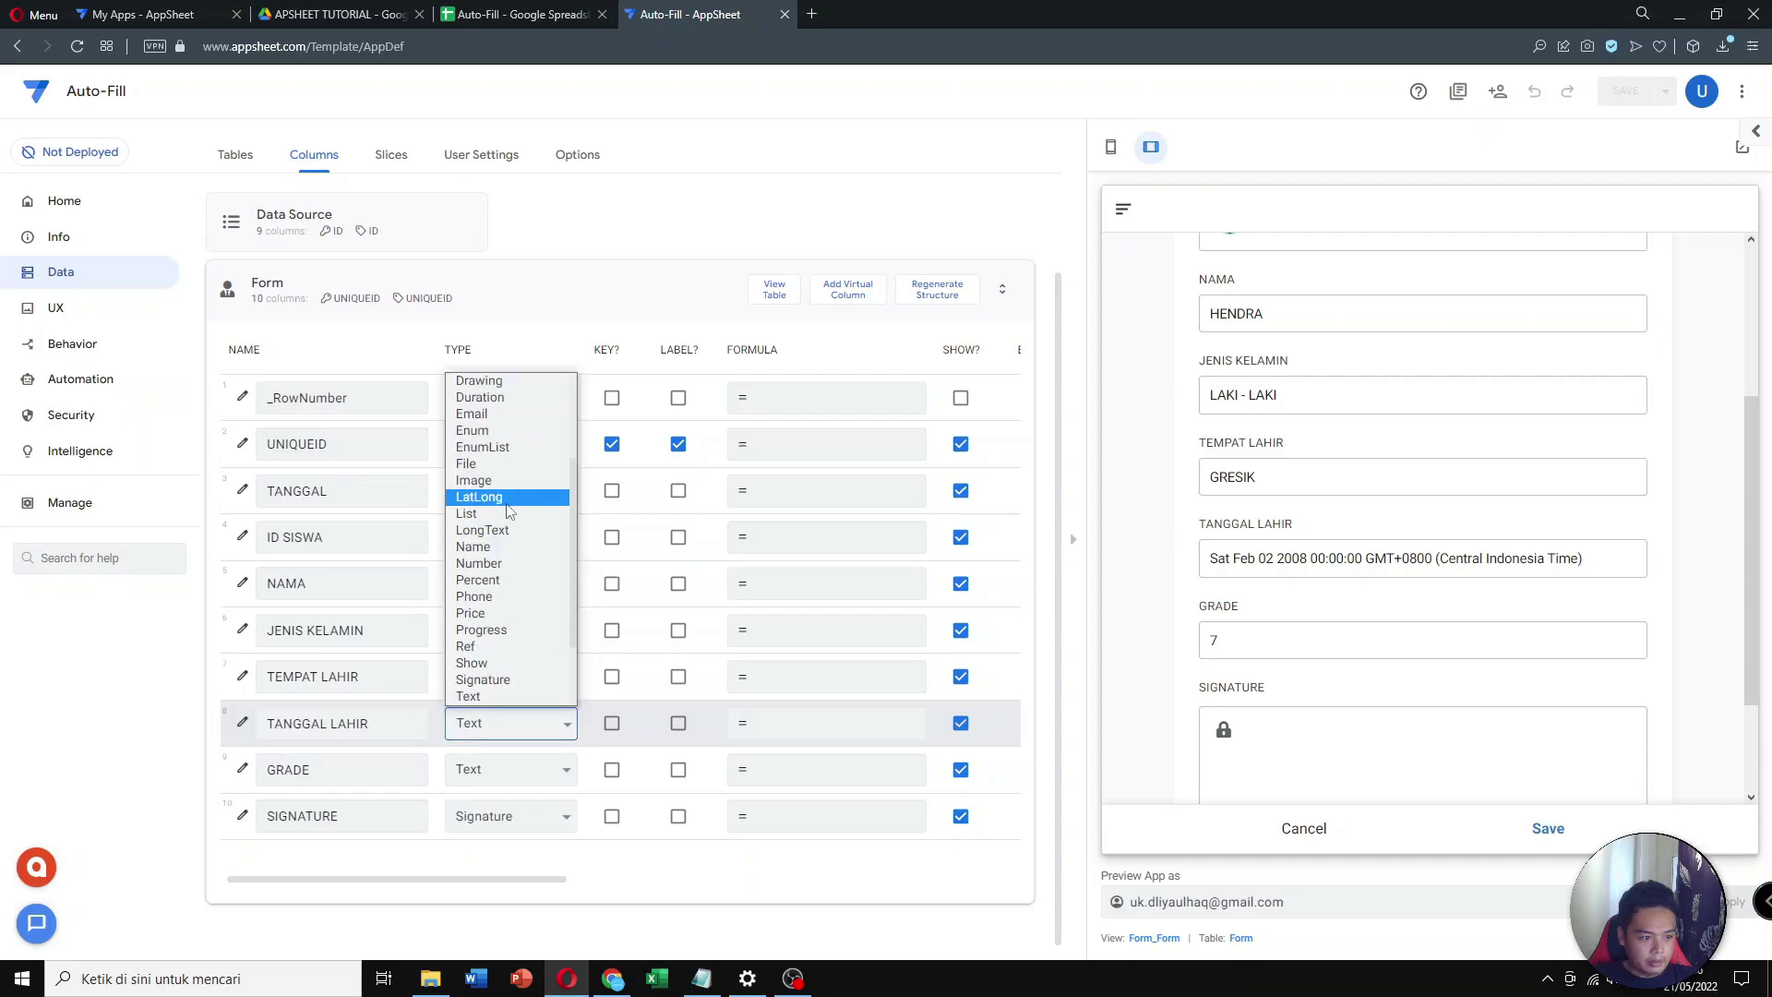
{"action": "scroll", "coordinate": [509, 450], "scroll_direction": "up", "scroll_amount": 3}
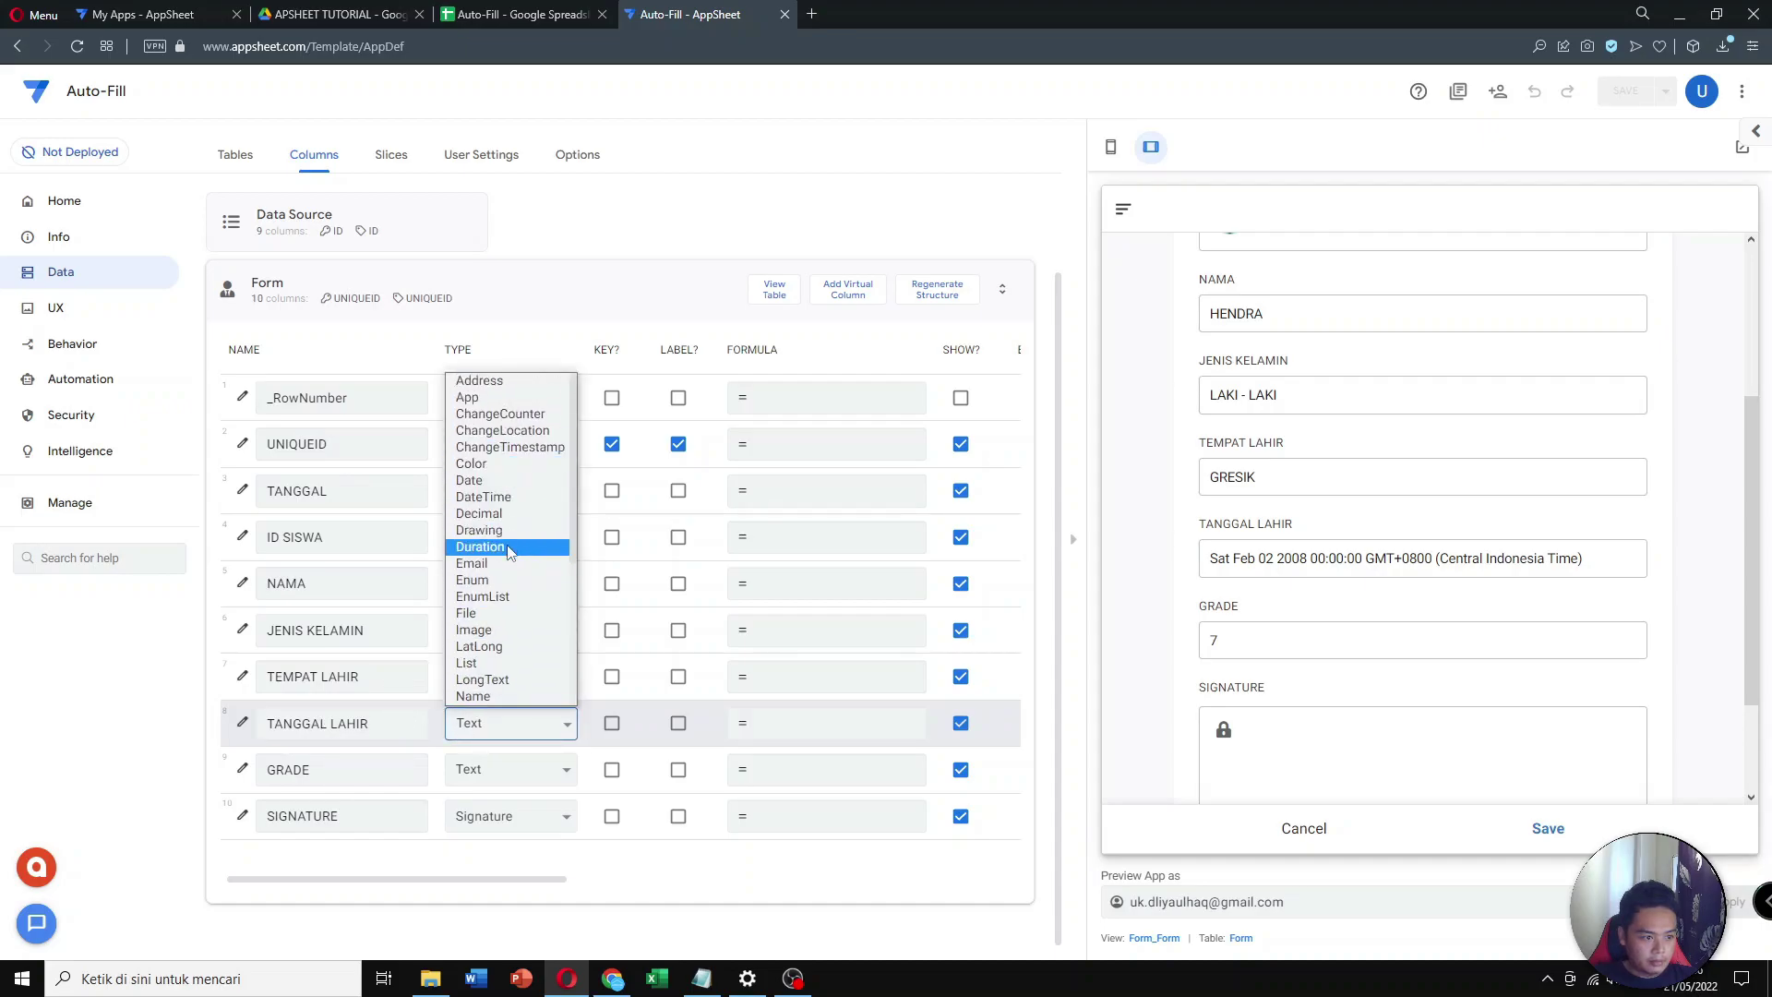
{"action": "left_click", "coordinate": [513, 482]}
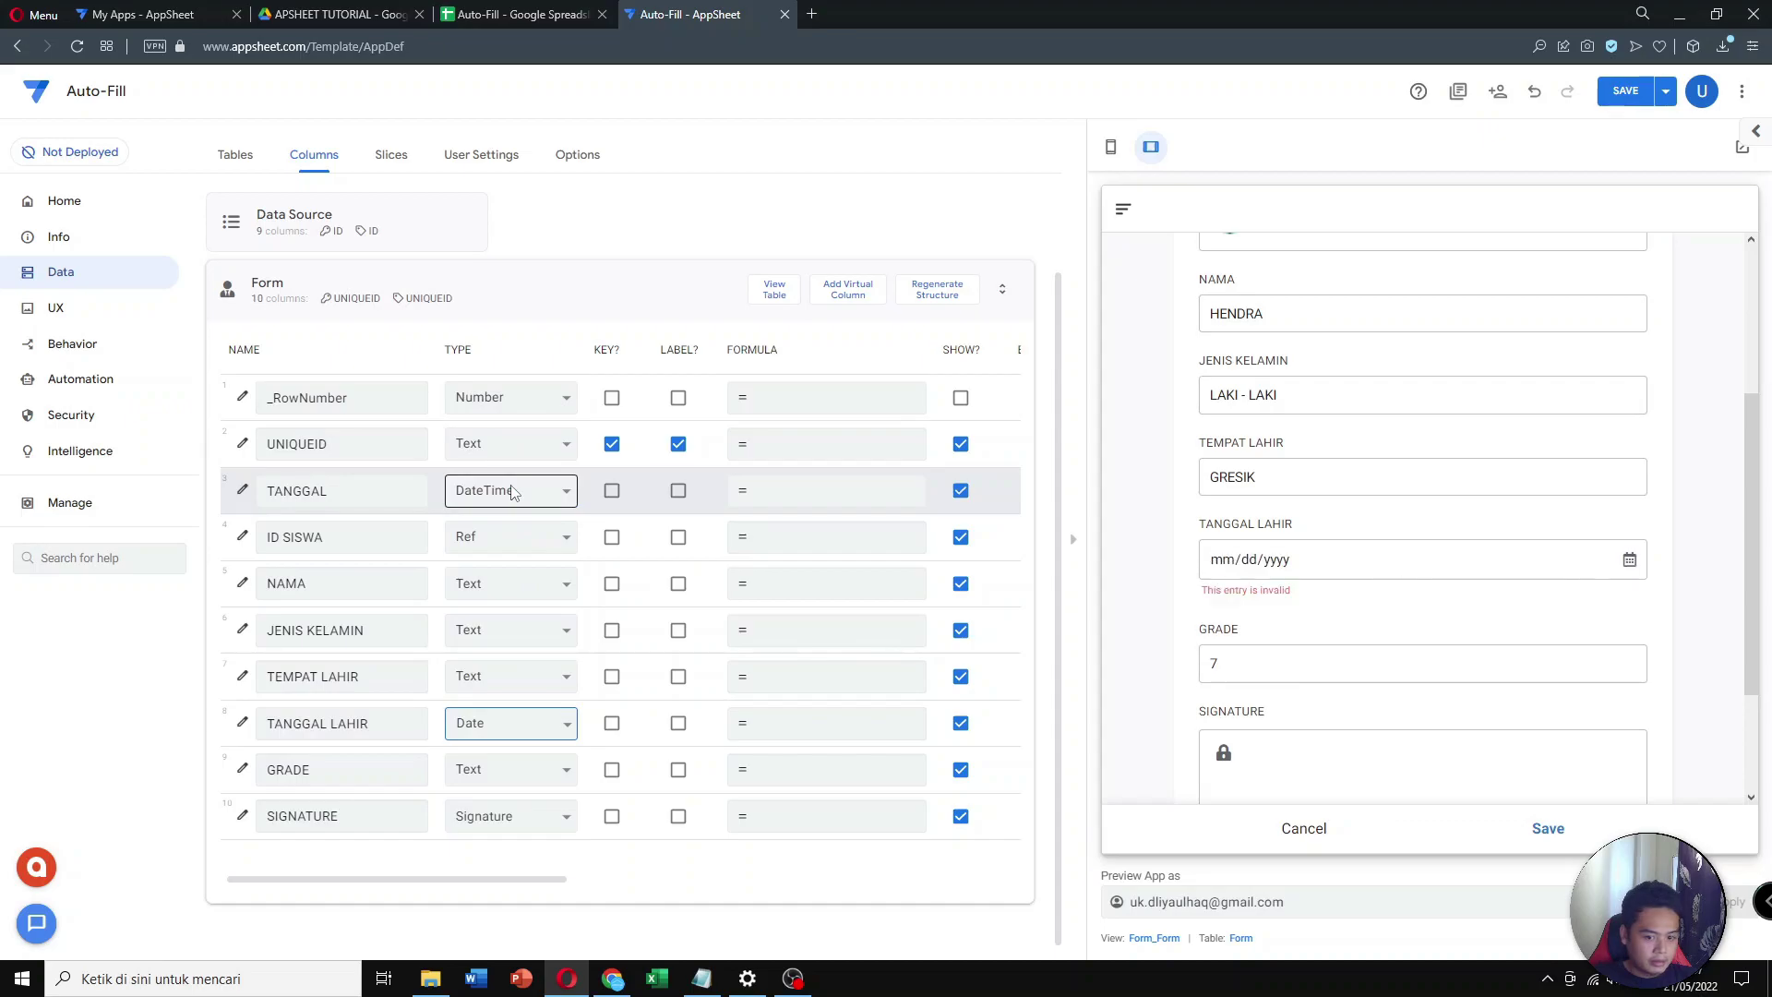
{"action": "left_click", "coordinate": [1625, 90]}
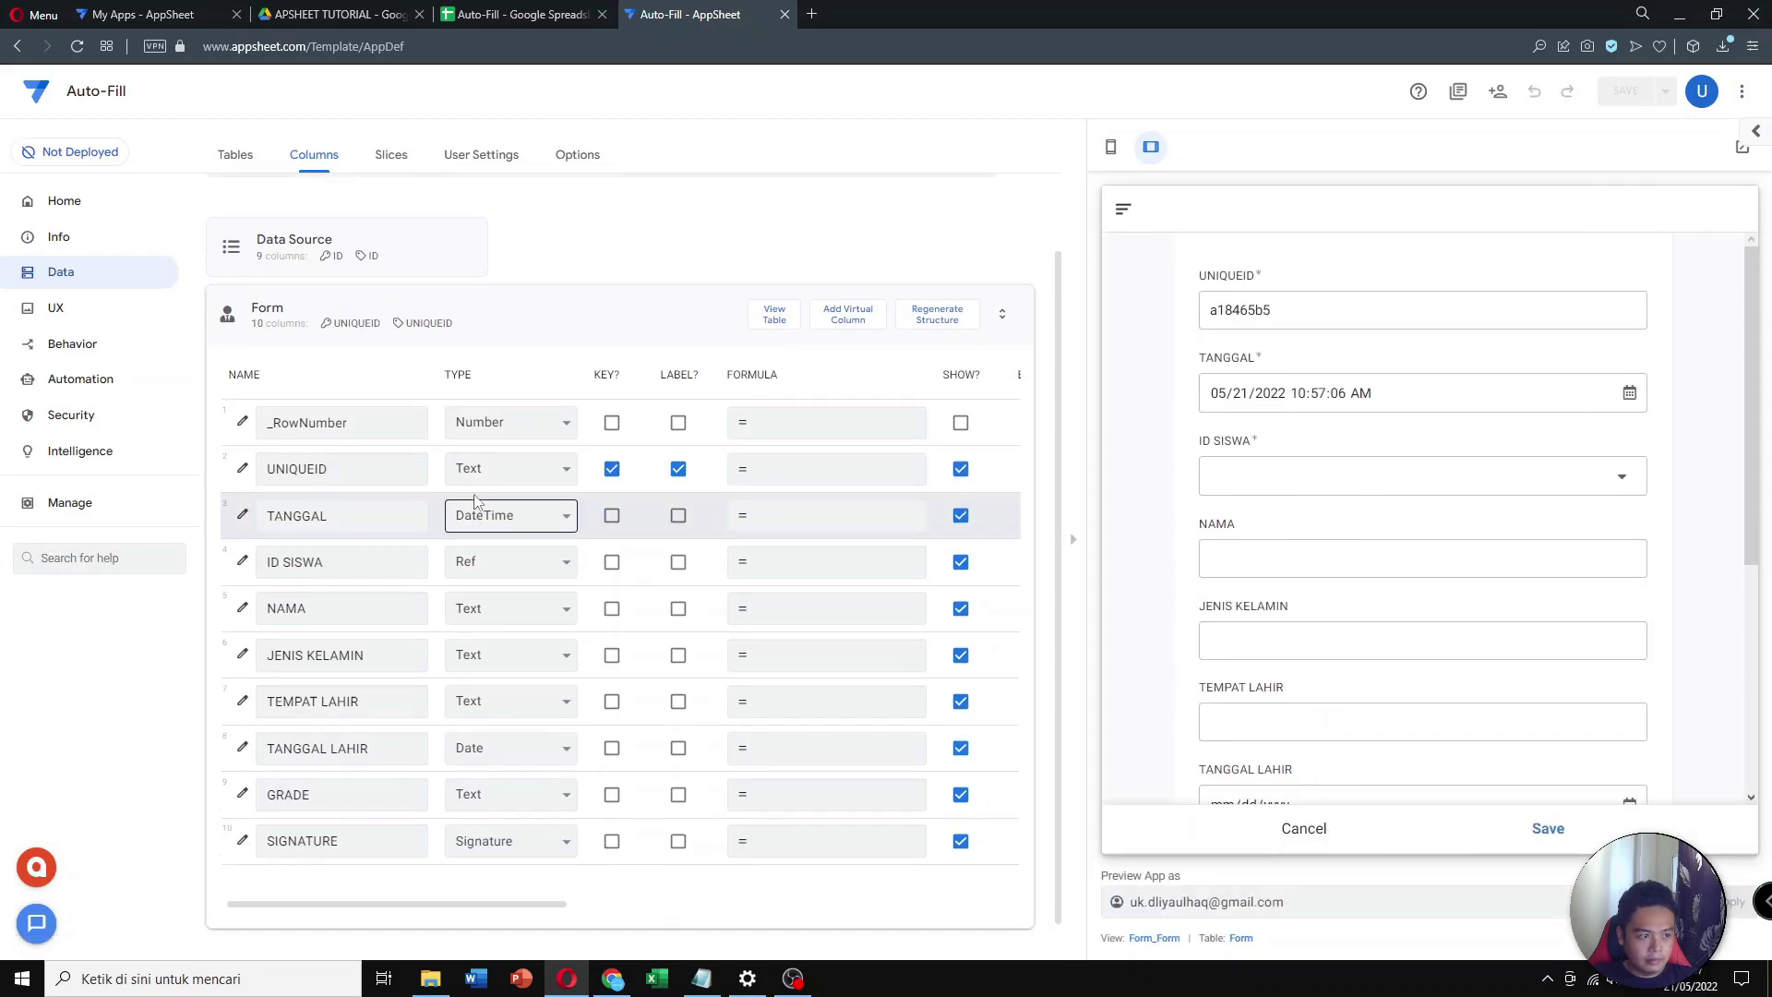
Check the TAL column's type in the Data Source table and choose A01 as the ID SISWA in the preview form
{"action": "scroll", "coordinate": [371, 380], "scroll_direction": "up", "scroll_amount": 1}
{"action": "left_click", "coordinate": [400, 344]}
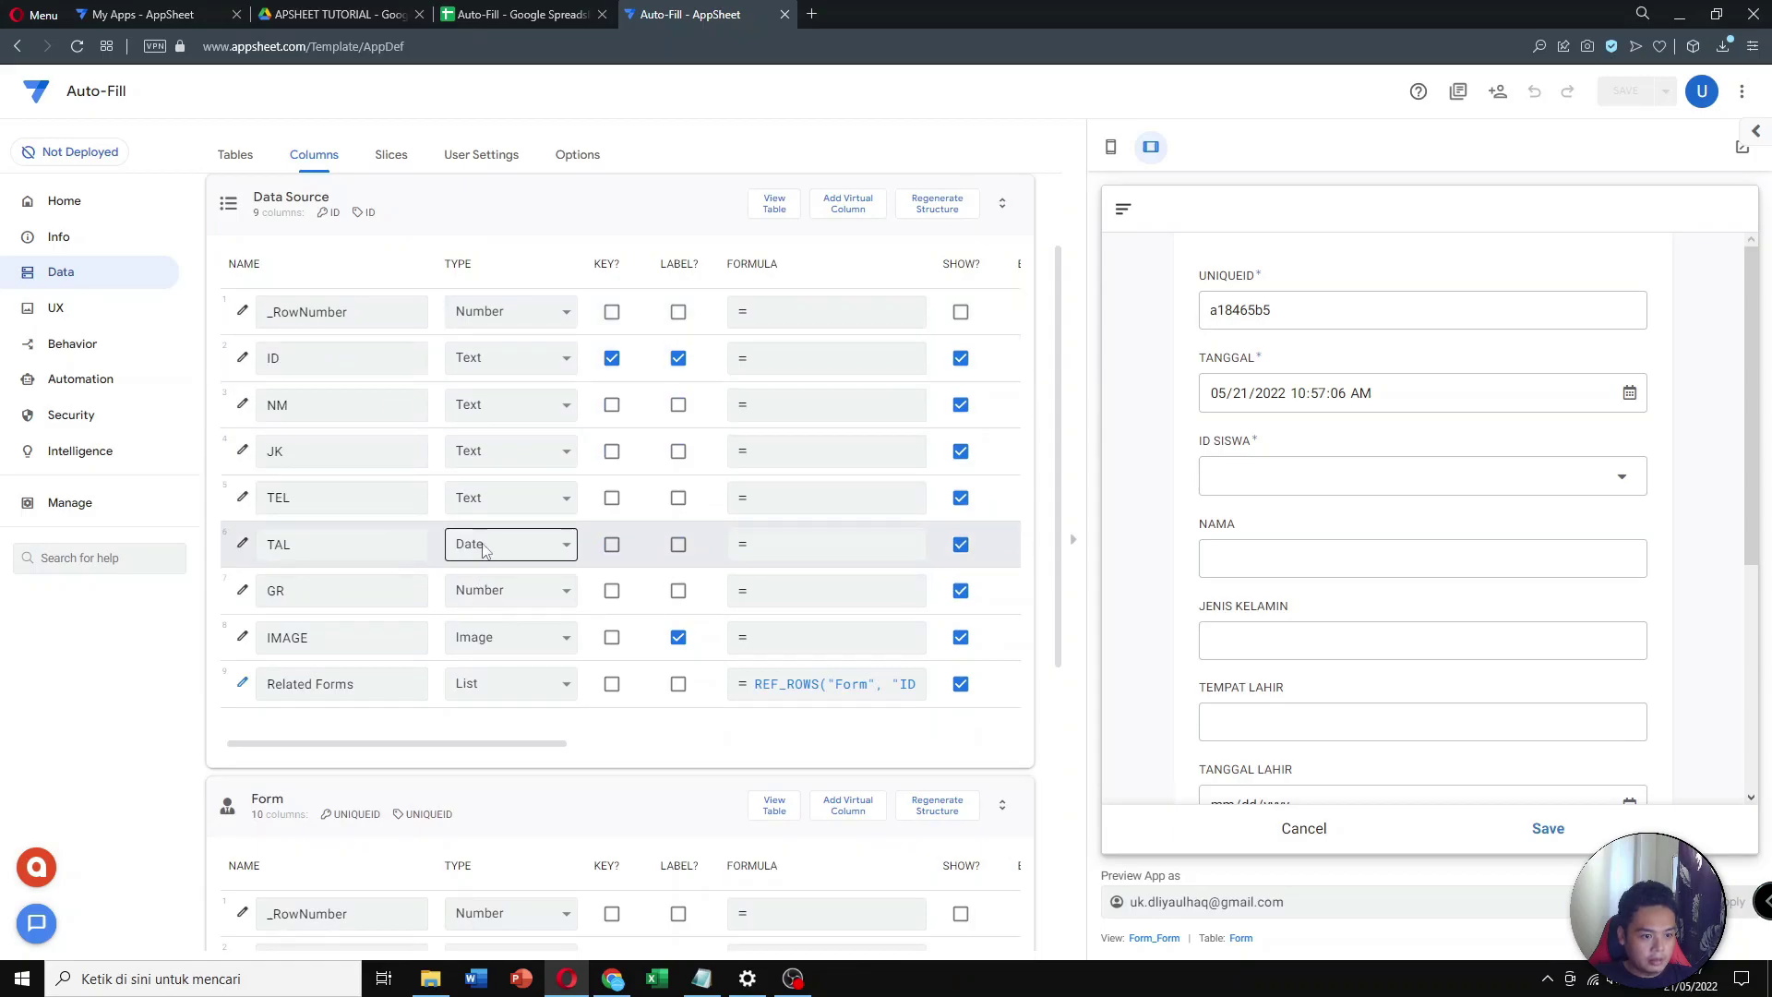
{"action": "left_click", "coordinate": [1337, 474]}
{"action": "key", "text": "Escape"}
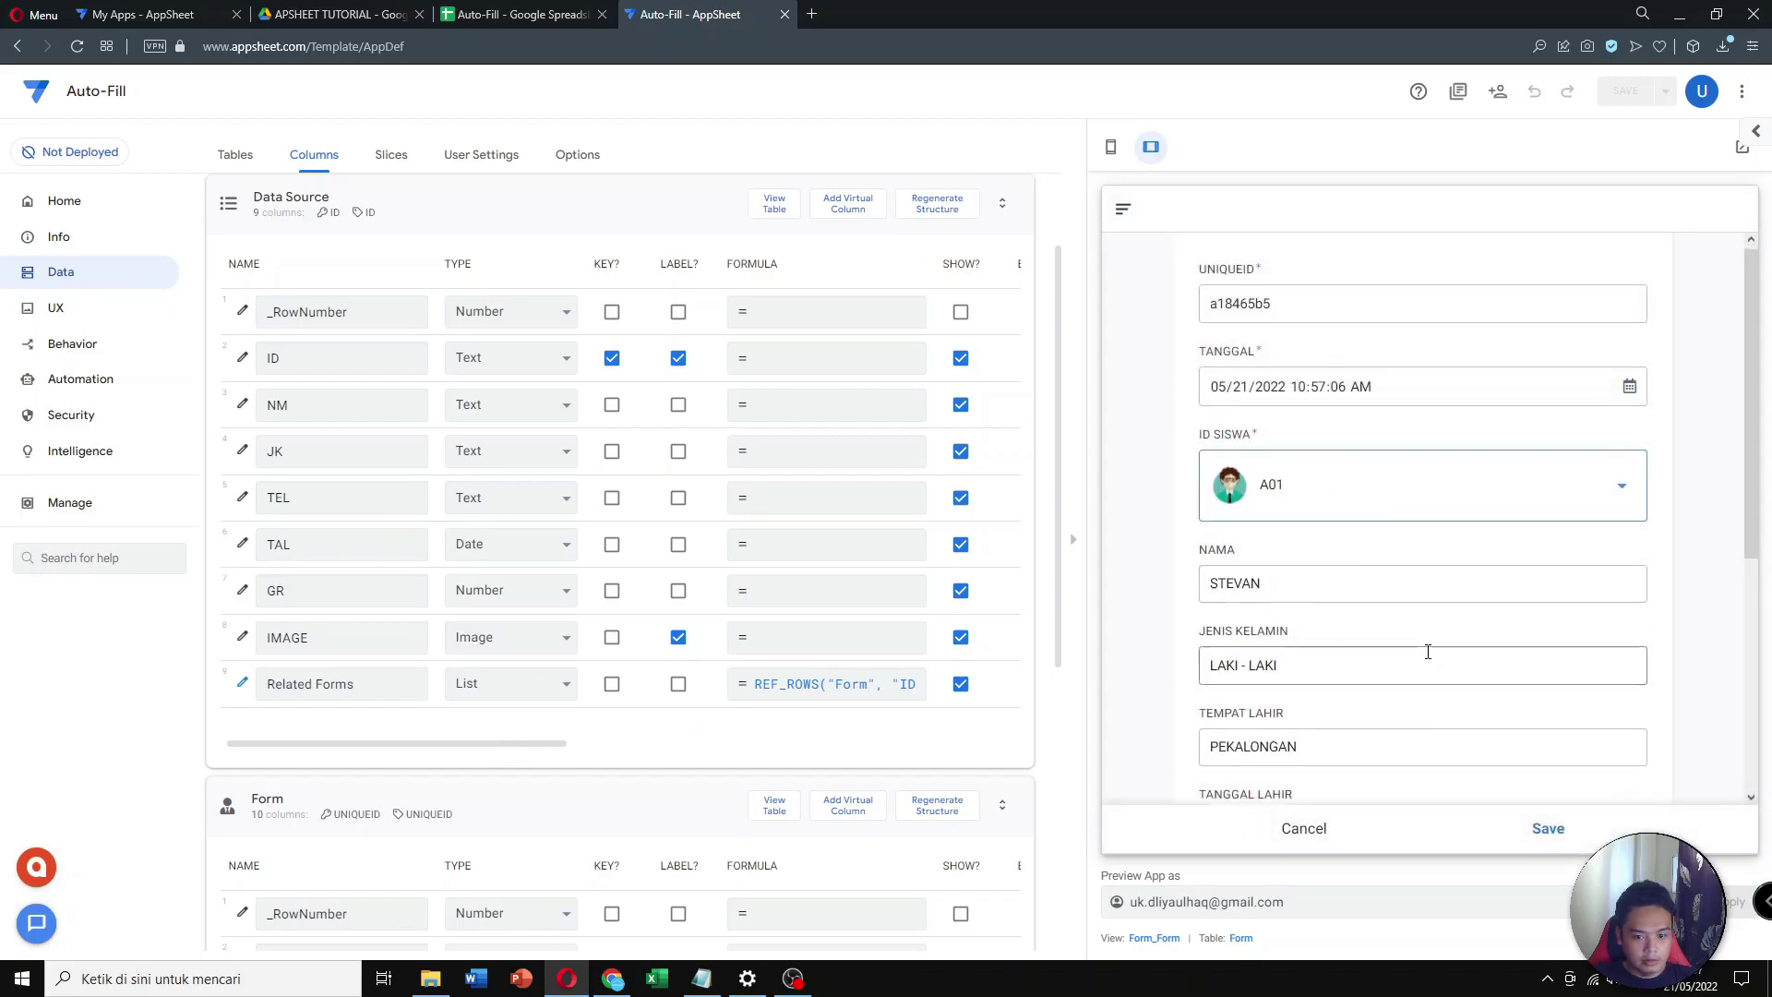
{"action": "scroll", "coordinate": [1428, 652], "scroll_direction": "down", "scroll_amount": 2}
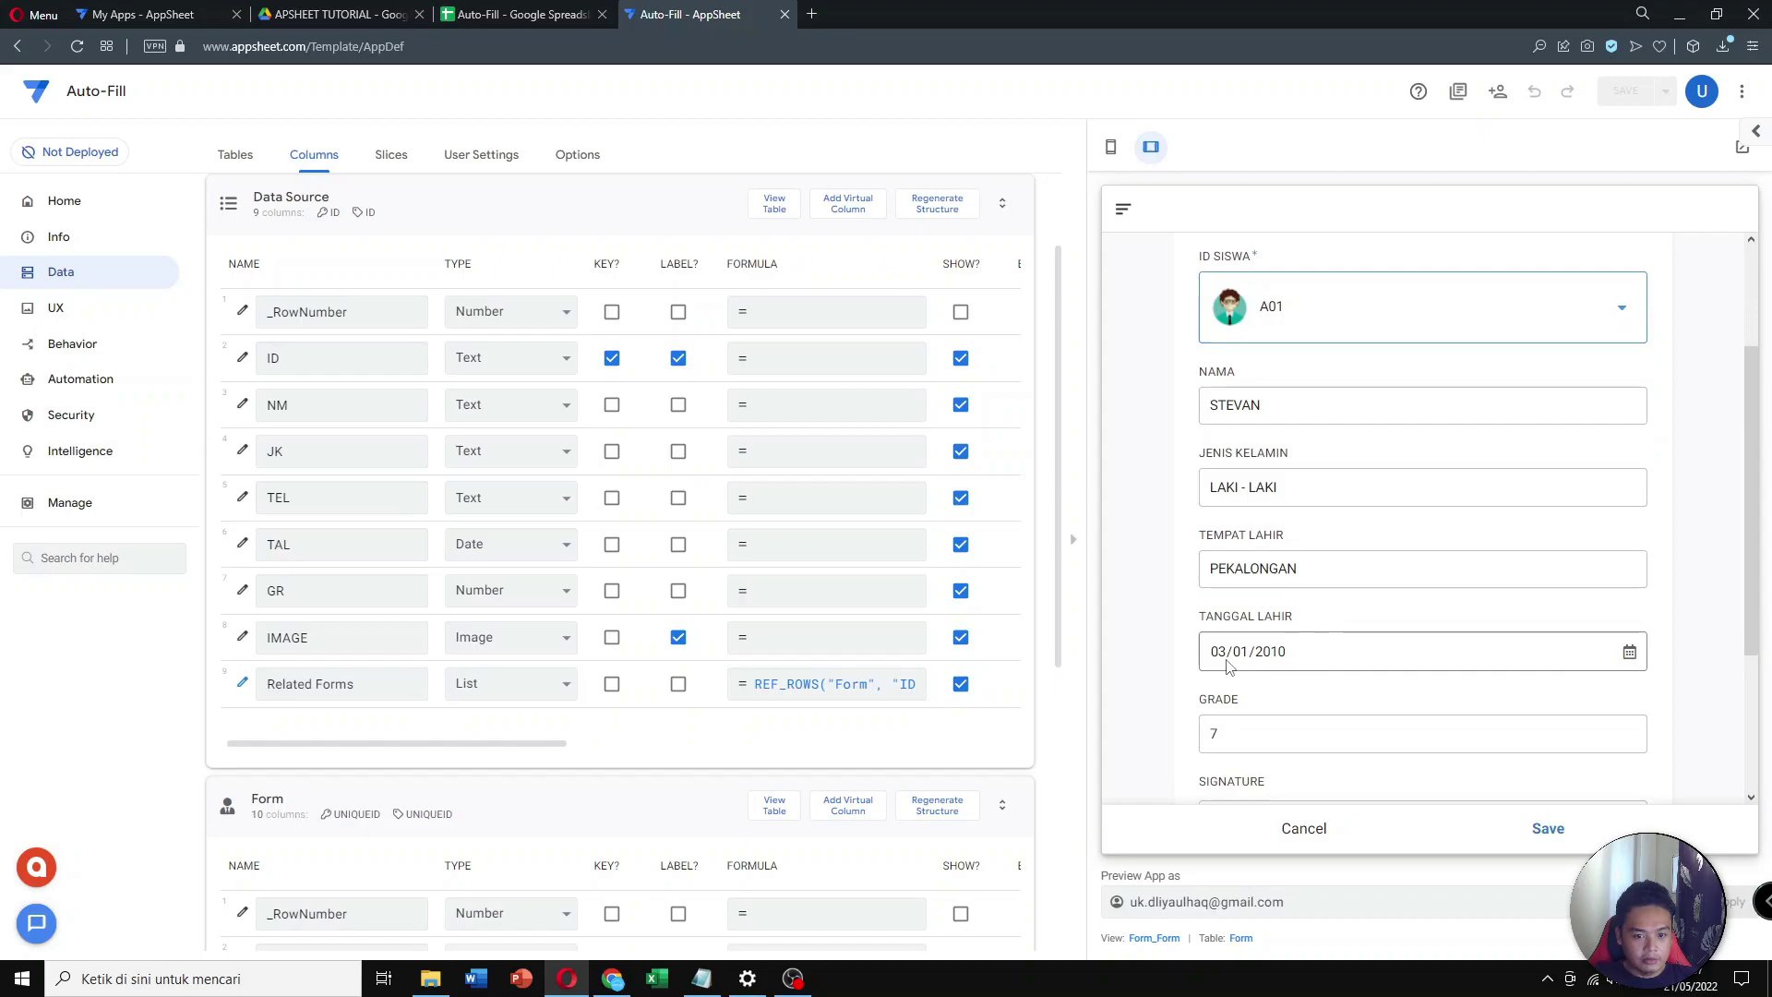
Compare the preview form's TANGGAL LAHIR date with A01's TAL value in the Auto-Fill spreadsheet, then return to AppSheet
{"action": "left_click", "coordinate": [1629, 652]}
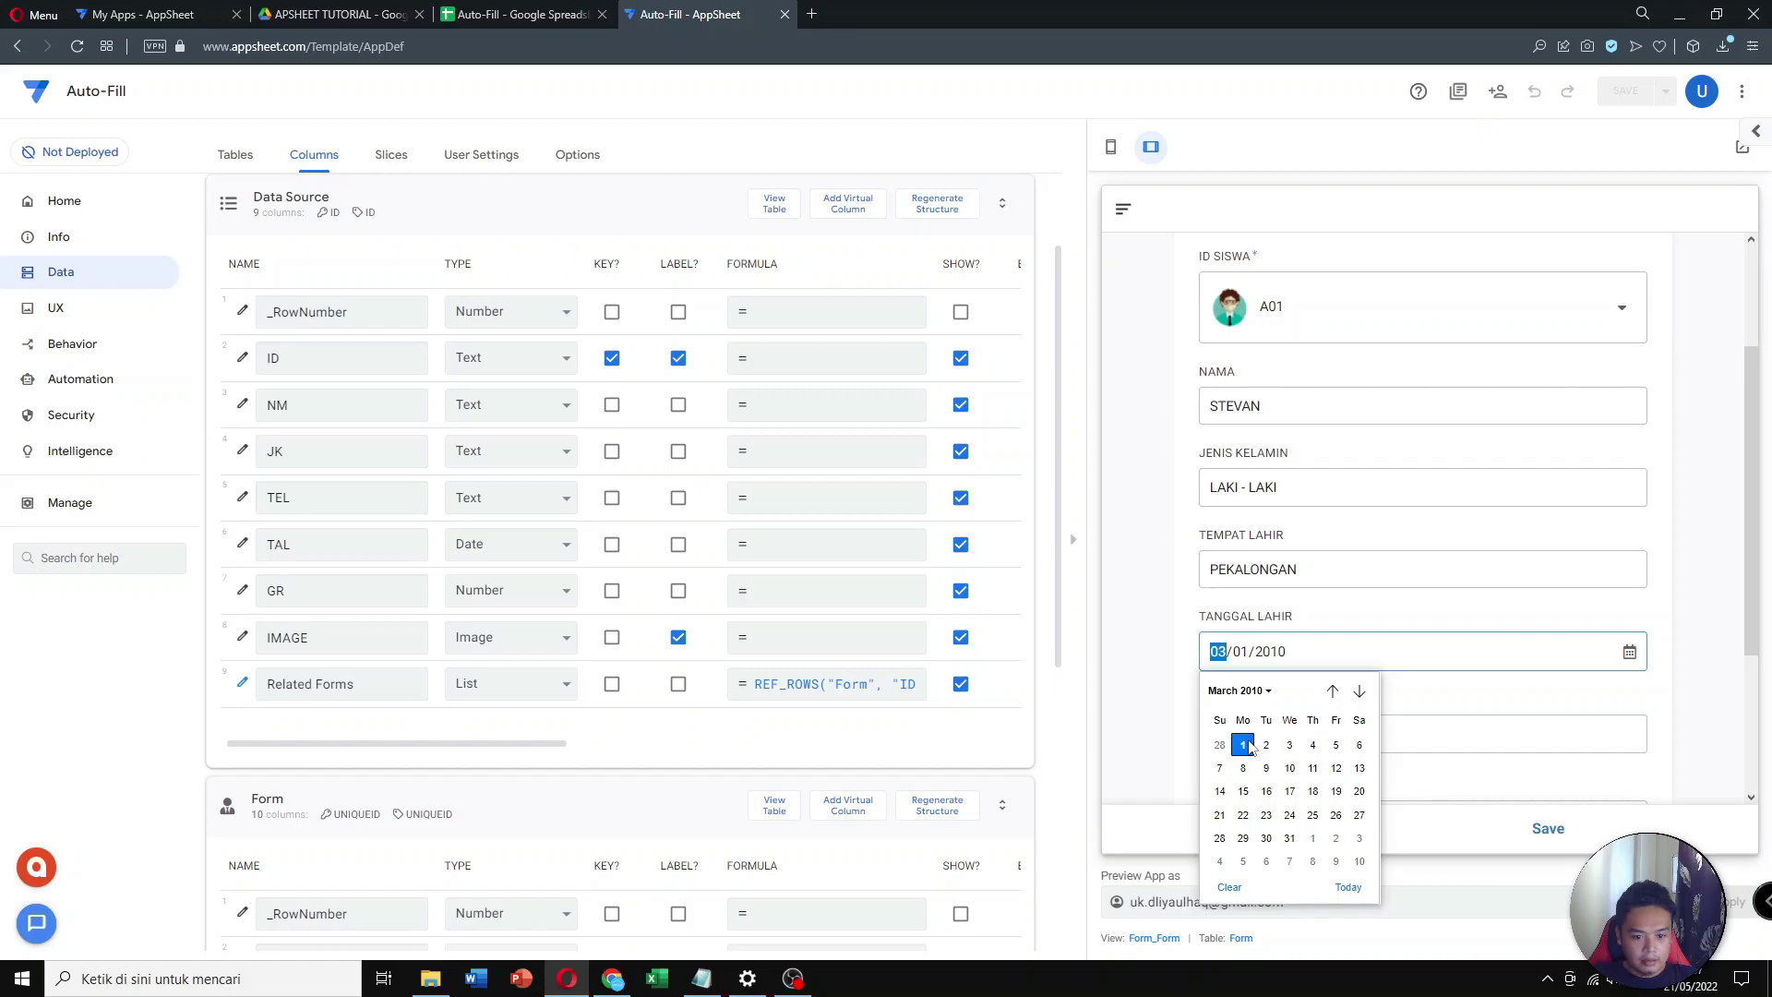
{"action": "left_click", "coordinate": [521, 14]}
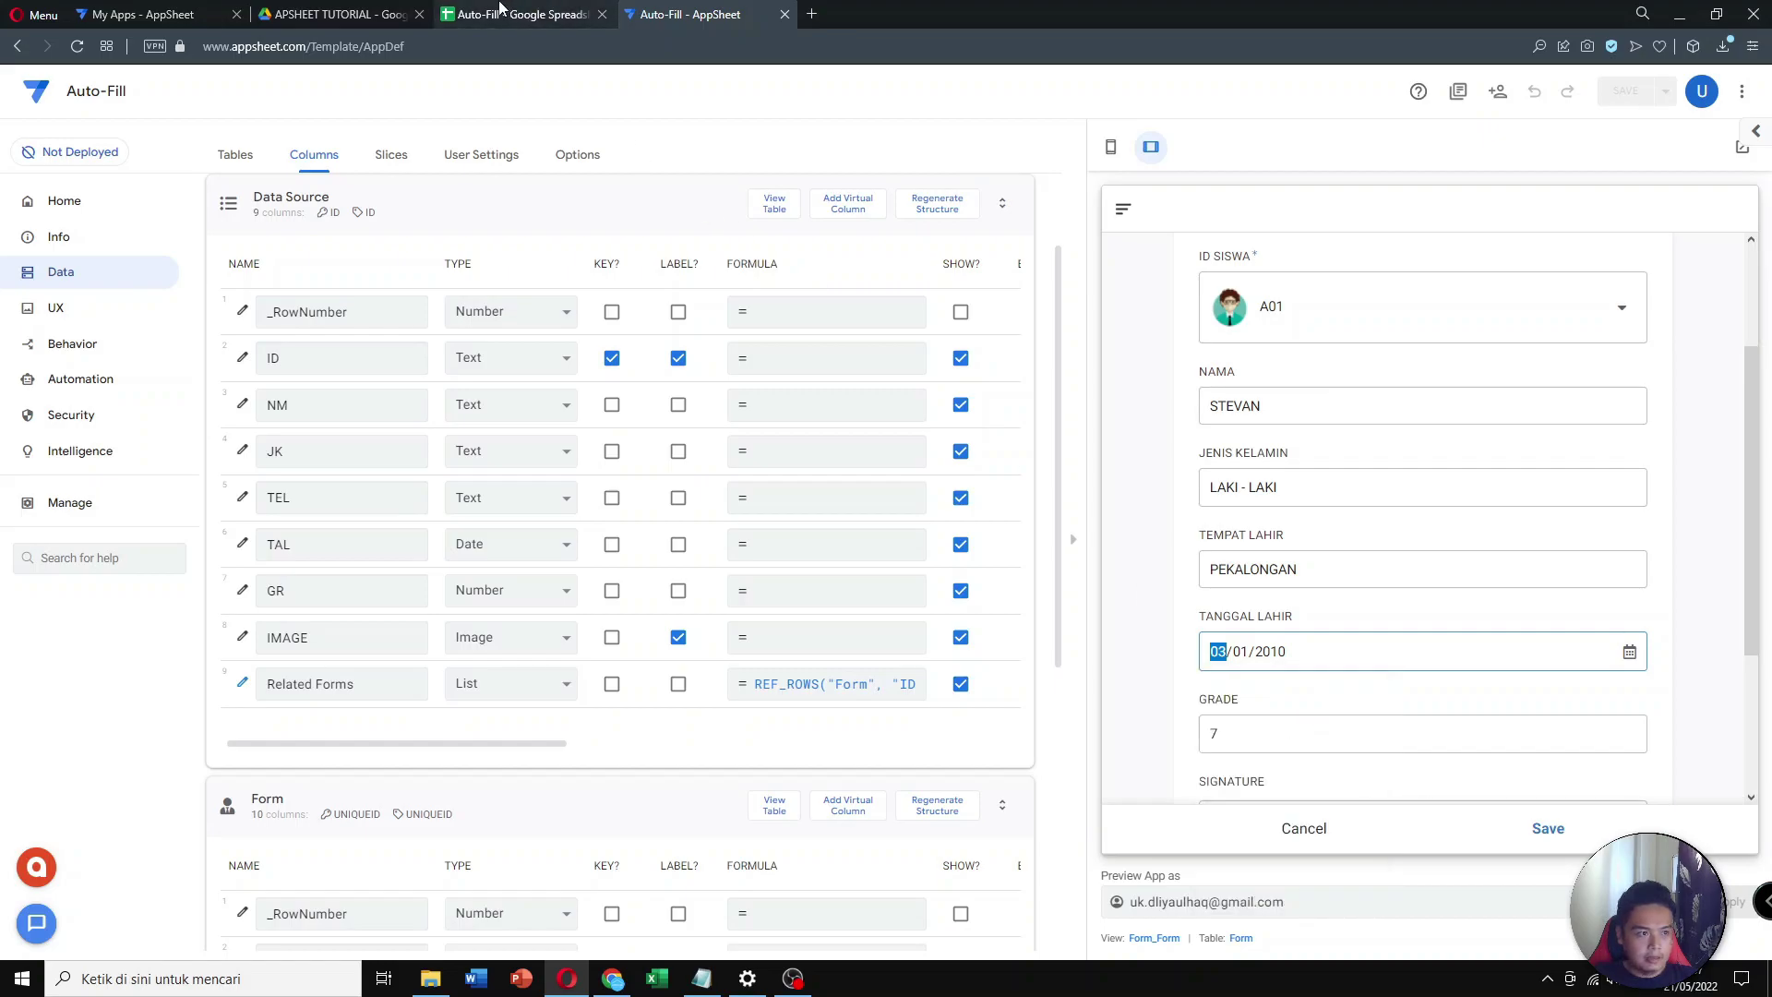
{"action": "left_click", "coordinate": [611, 282]}
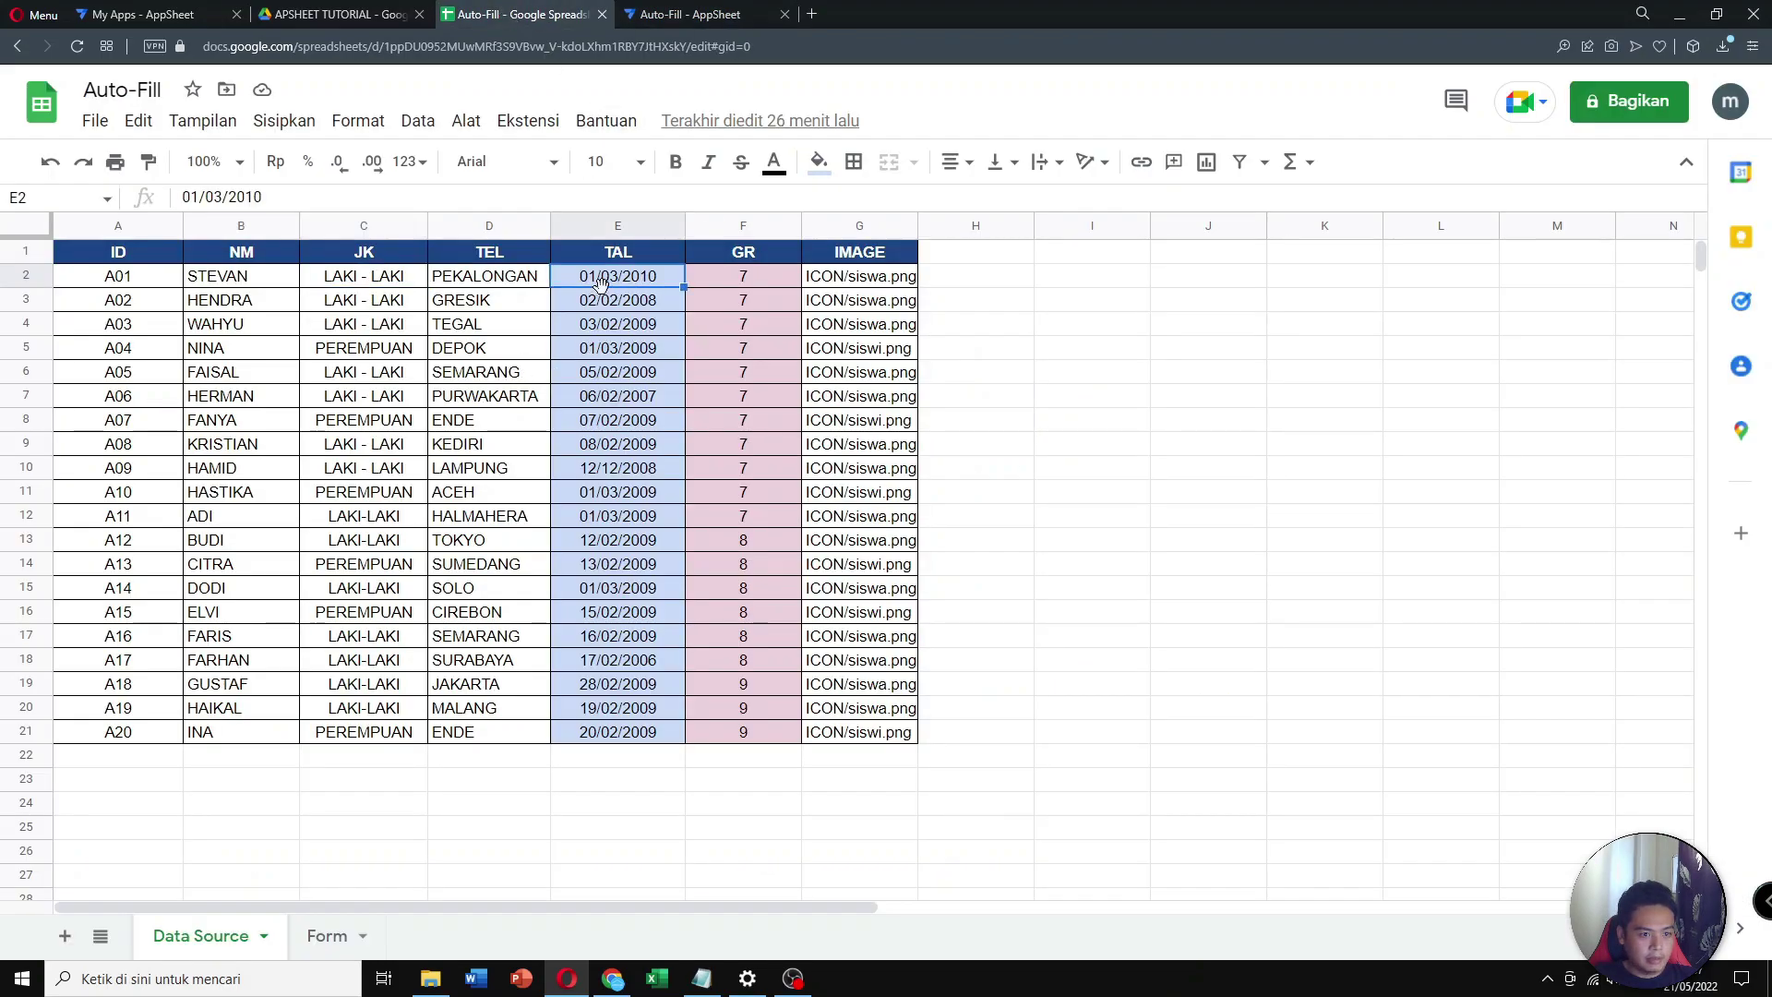
{"action": "left_click", "coordinate": [690, 14]}
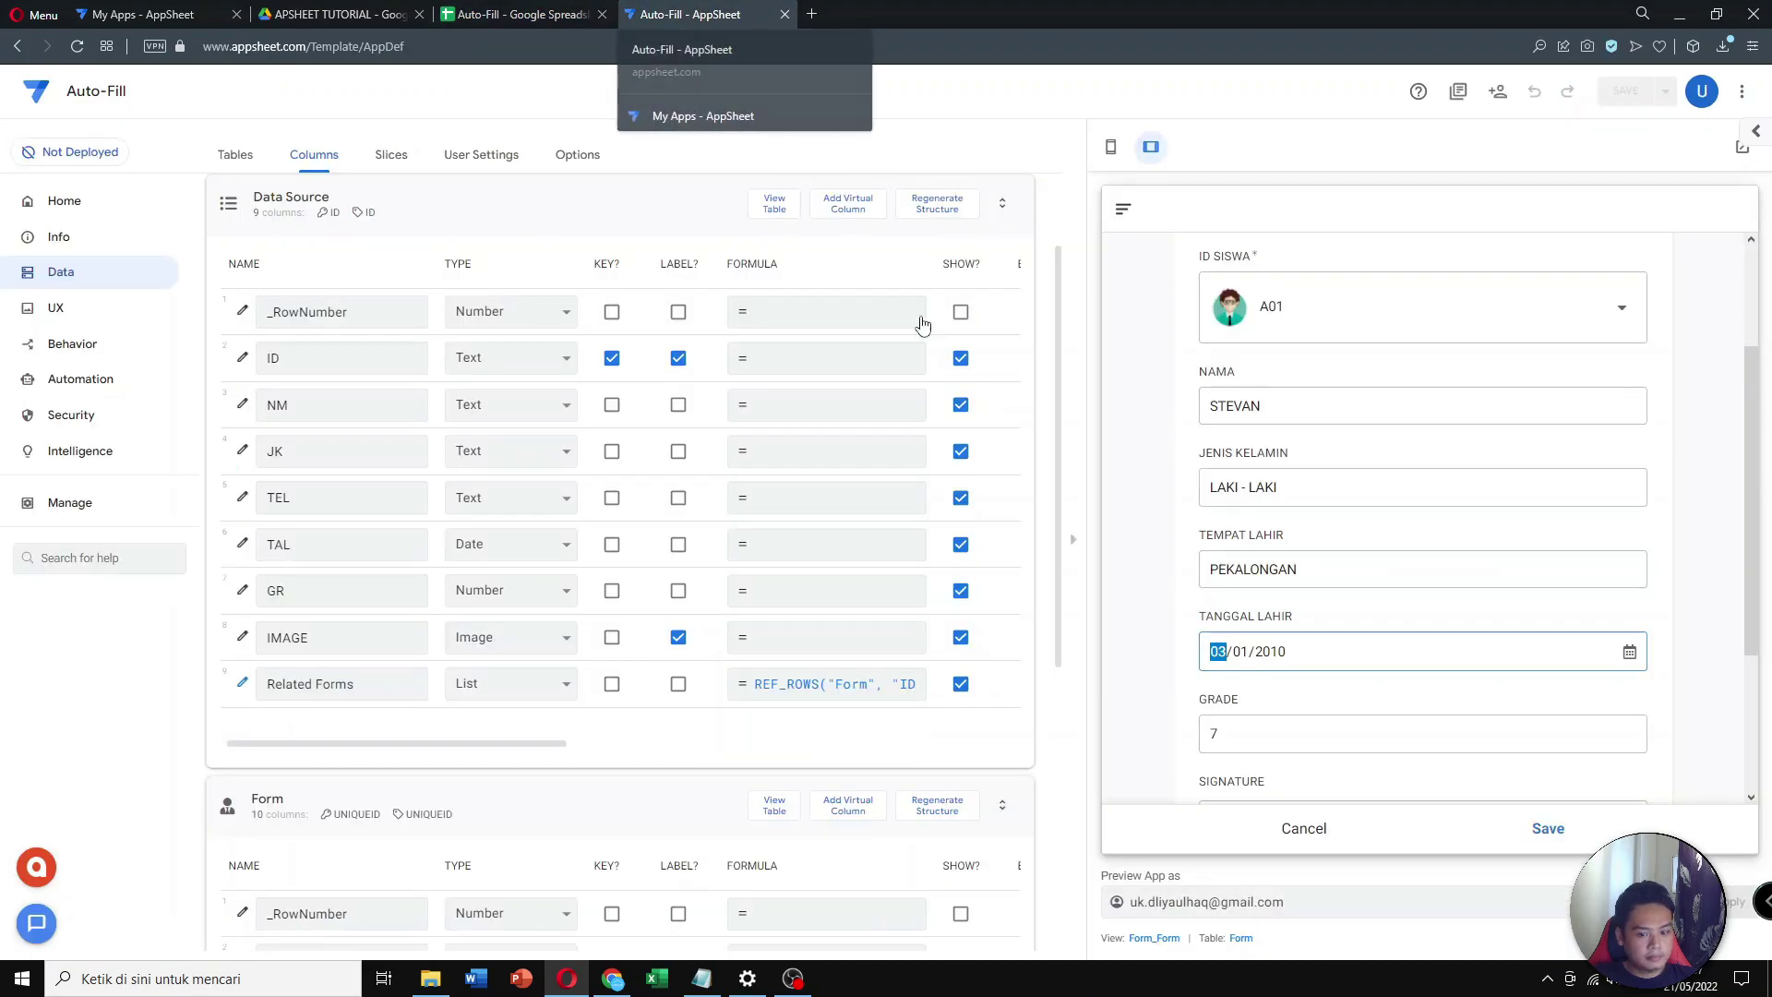
Review the auto-filled A01 entry in the preview form and save it
{"action": "scroll", "coordinate": [1315, 646], "scroll_direction": "down", "scroll_amount": 3}
{"action": "scroll", "coordinate": [1278, 503], "scroll_direction": "up", "scroll_amount": 5}
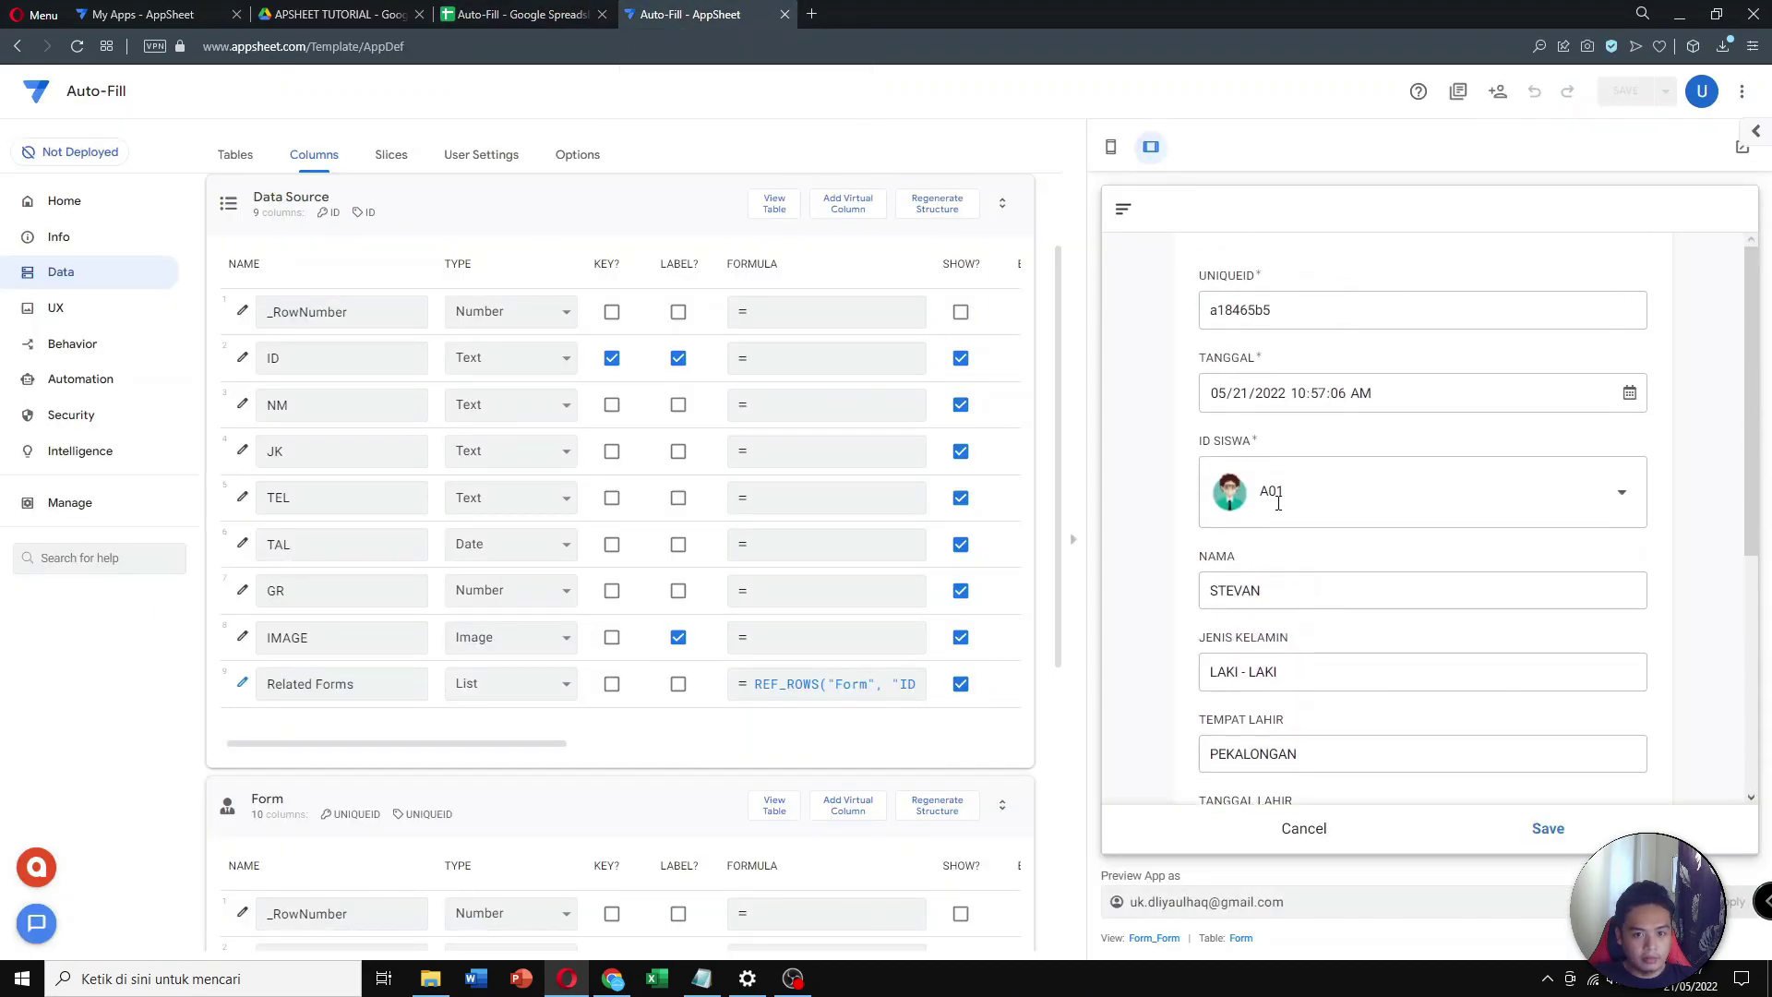
{"action": "scroll", "coordinate": [1278, 503], "scroll_direction": "down", "scroll_amount": 5}
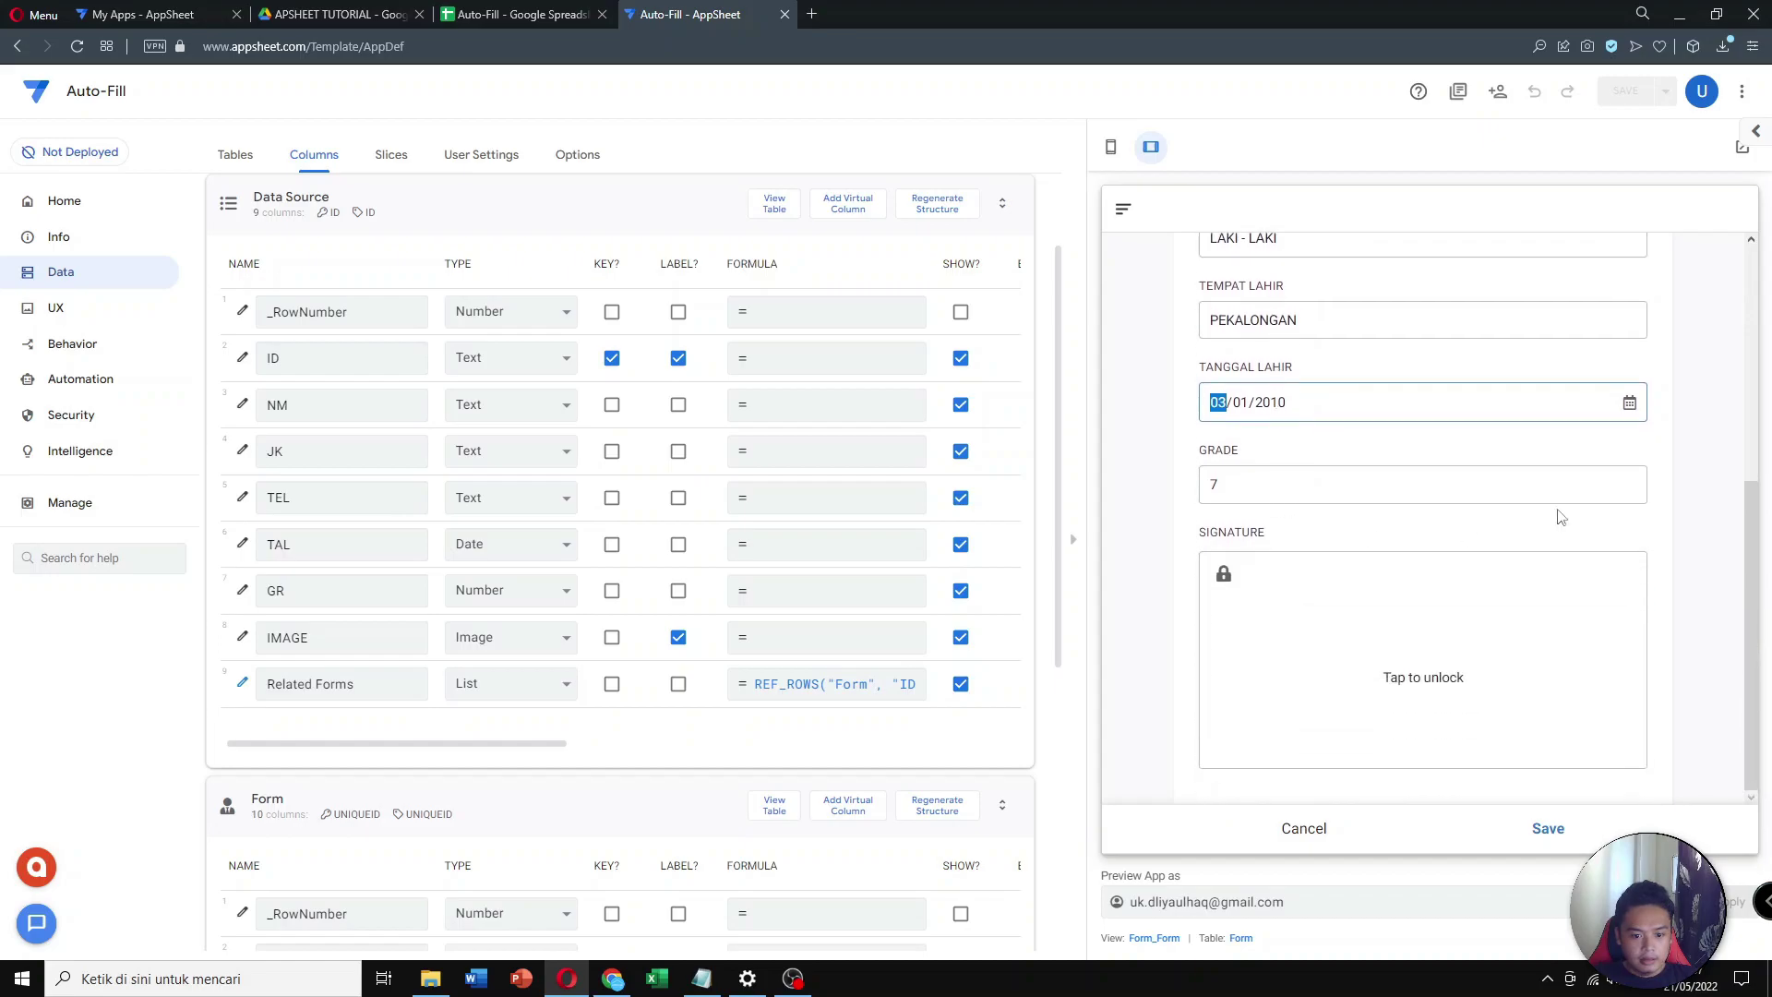
{"action": "left_click", "coordinate": [1549, 828]}
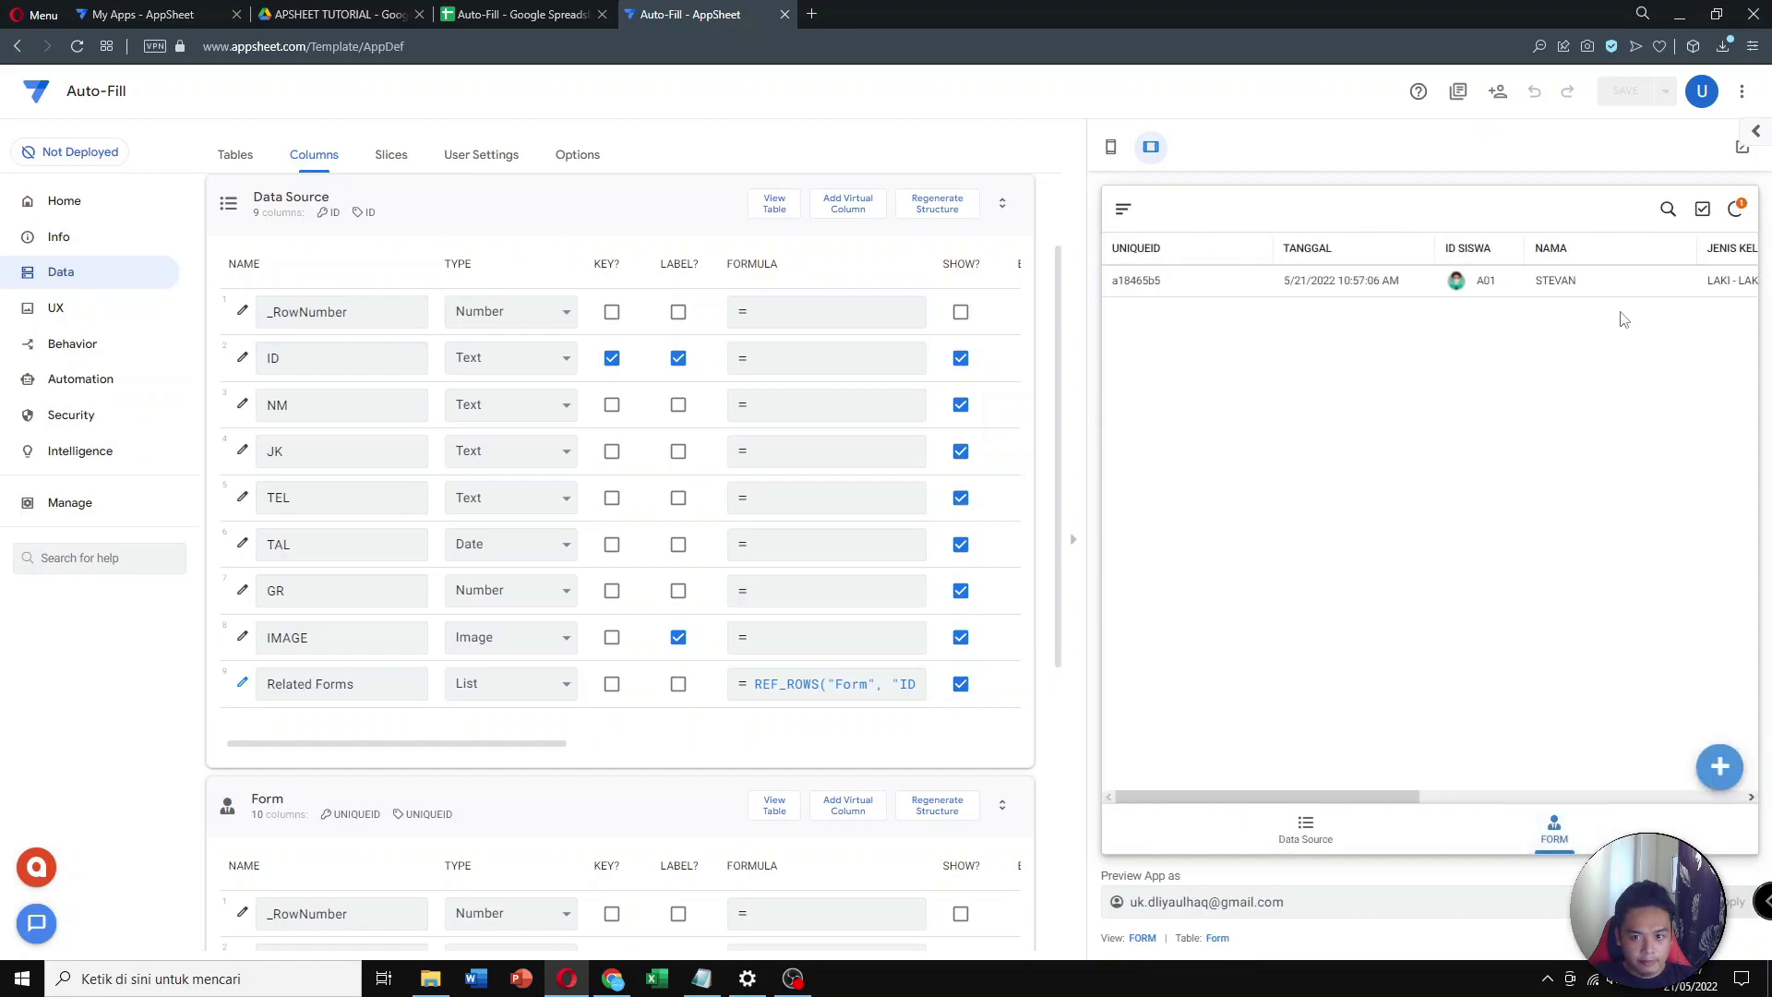
View the saved A01 entry's details in the FORM view and open a new blank form entry
{"action": "mouse_move", "coordinate": [1313, 786]}
{"action": "left_mouse_down"}
{"action": "mouse_move", "coordinate": [1735, 800]}
{"action": "mouse_move", "coordinate": [1410, 800]}
{"action": "left_mouse_up"}
{"action": "left_click", "coordinate": [1317, 282]}
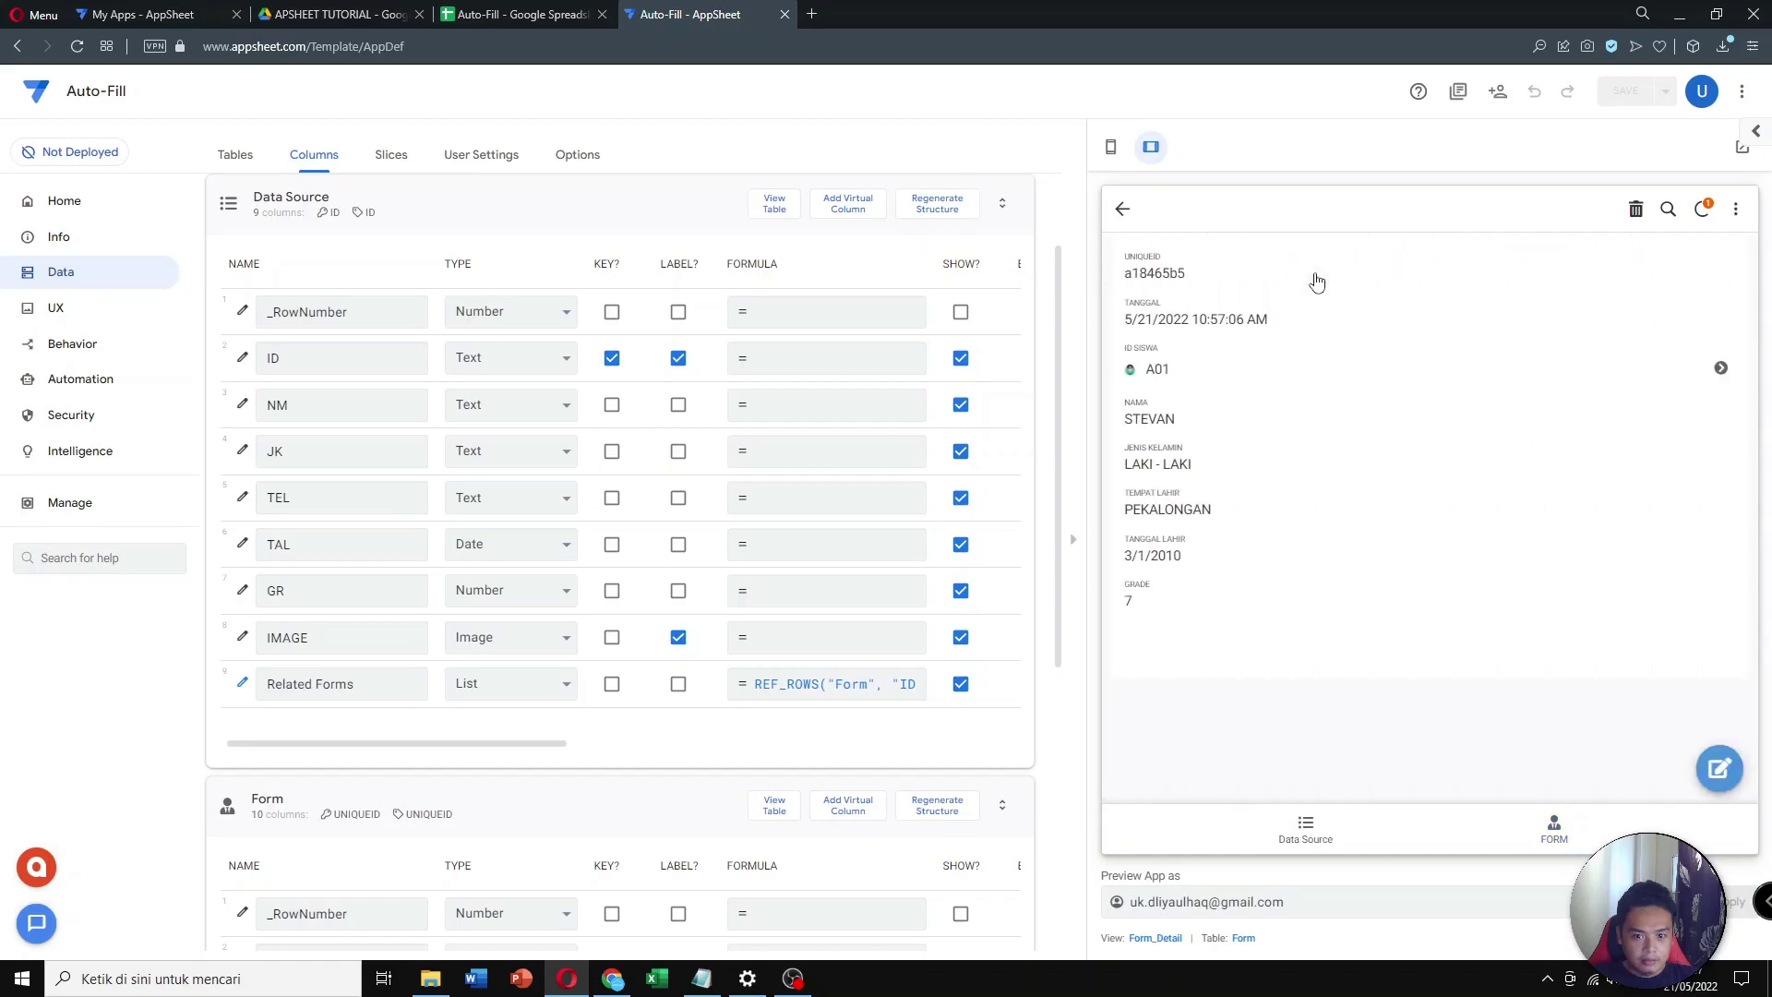
{"action": "left_click", "coordinate": [1124, 207]}
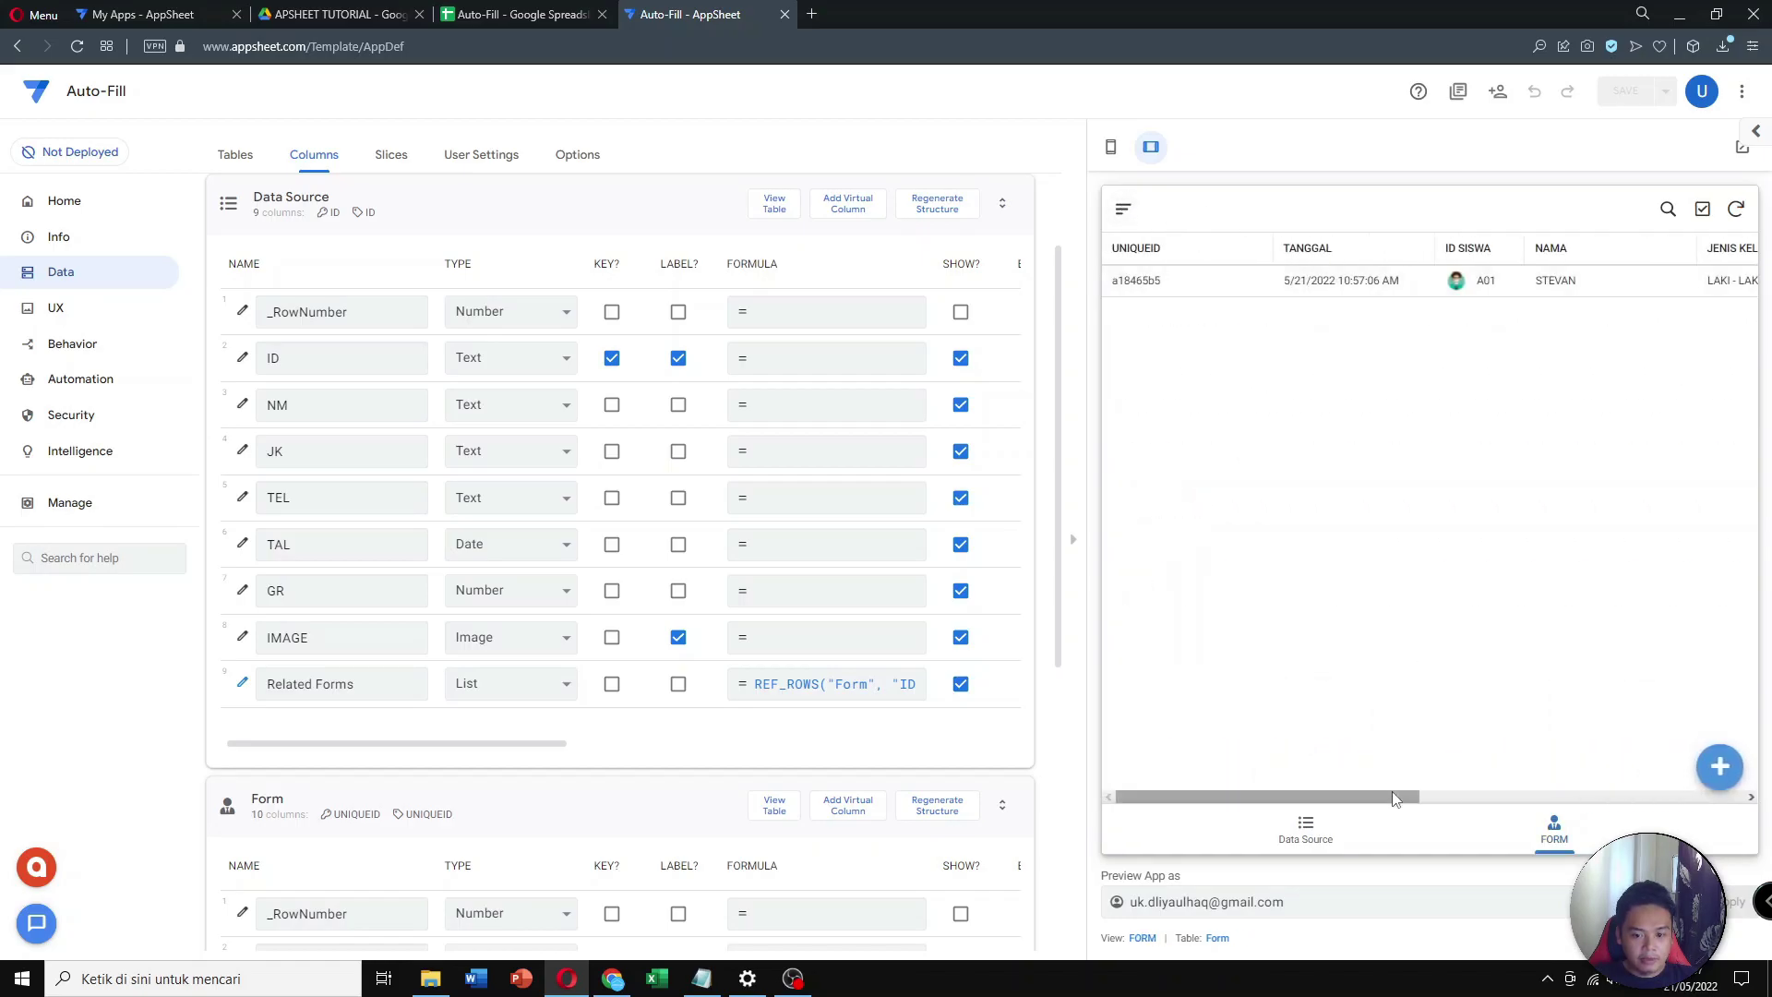
{"action": "left_click", "coordinate": [1716, 766]}
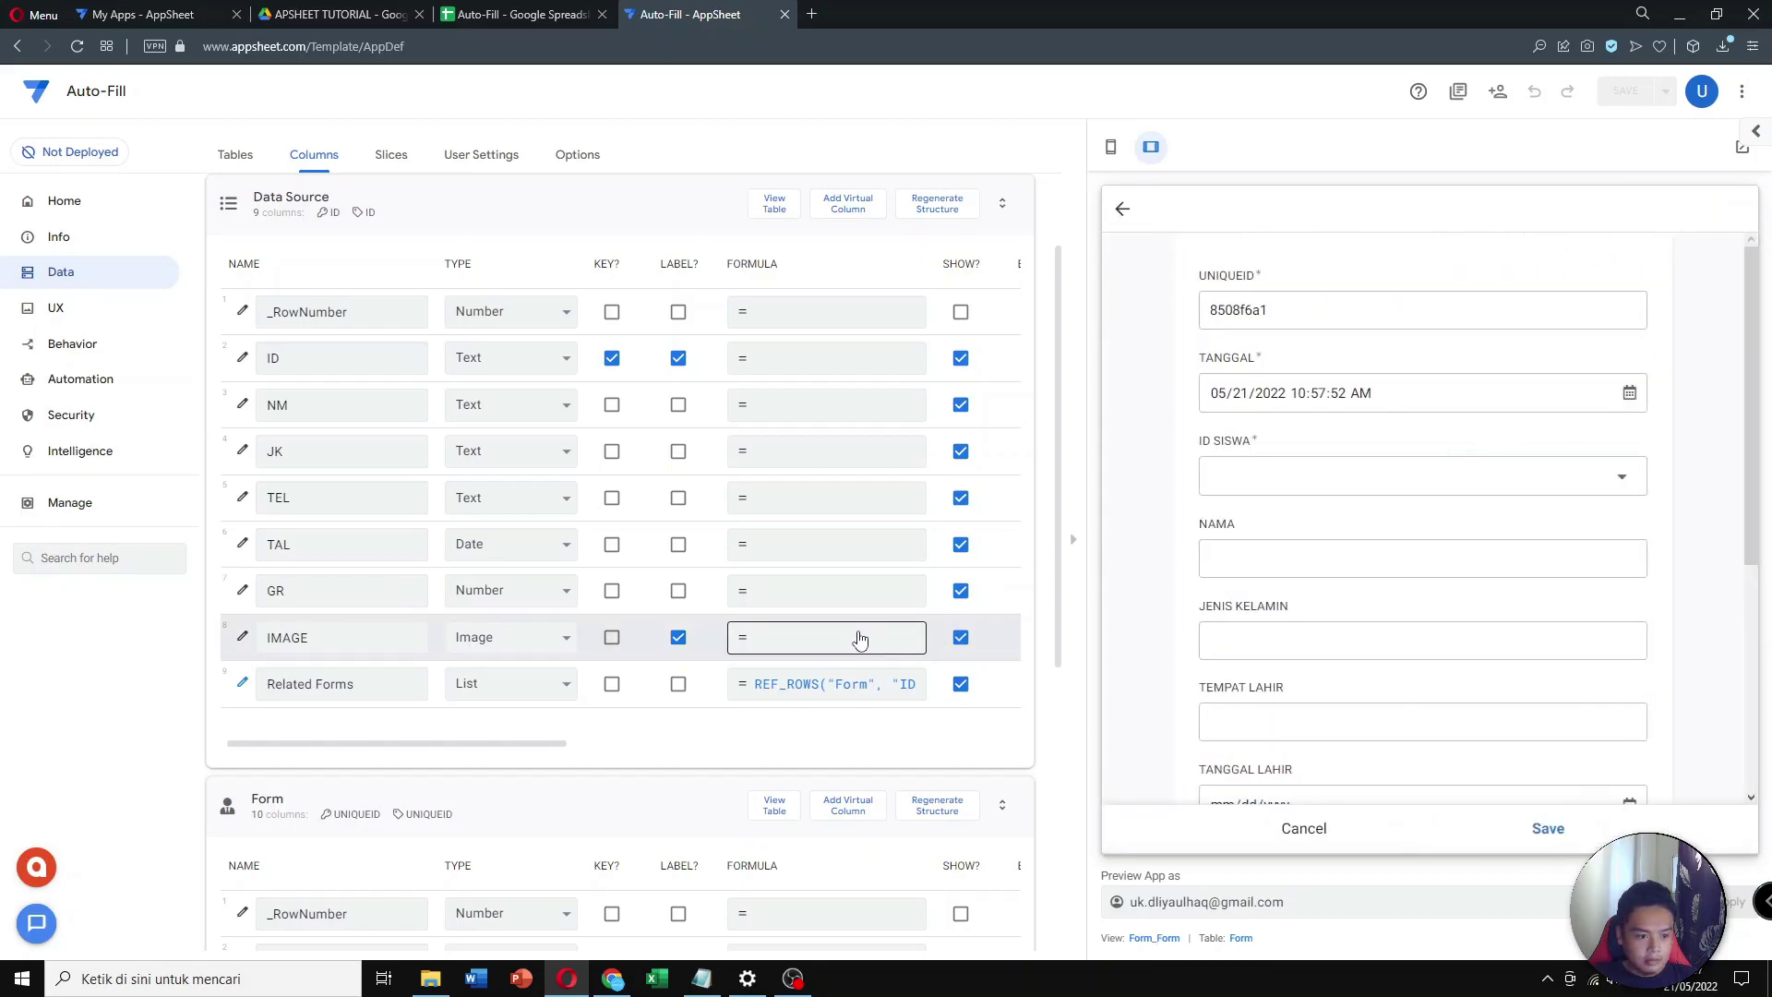
Copy the any(select()) formula from the Form table's NAMA Initial value, clear it there, and save the empty expression
{"action": "left_click", "coordinate": [603, 226]}
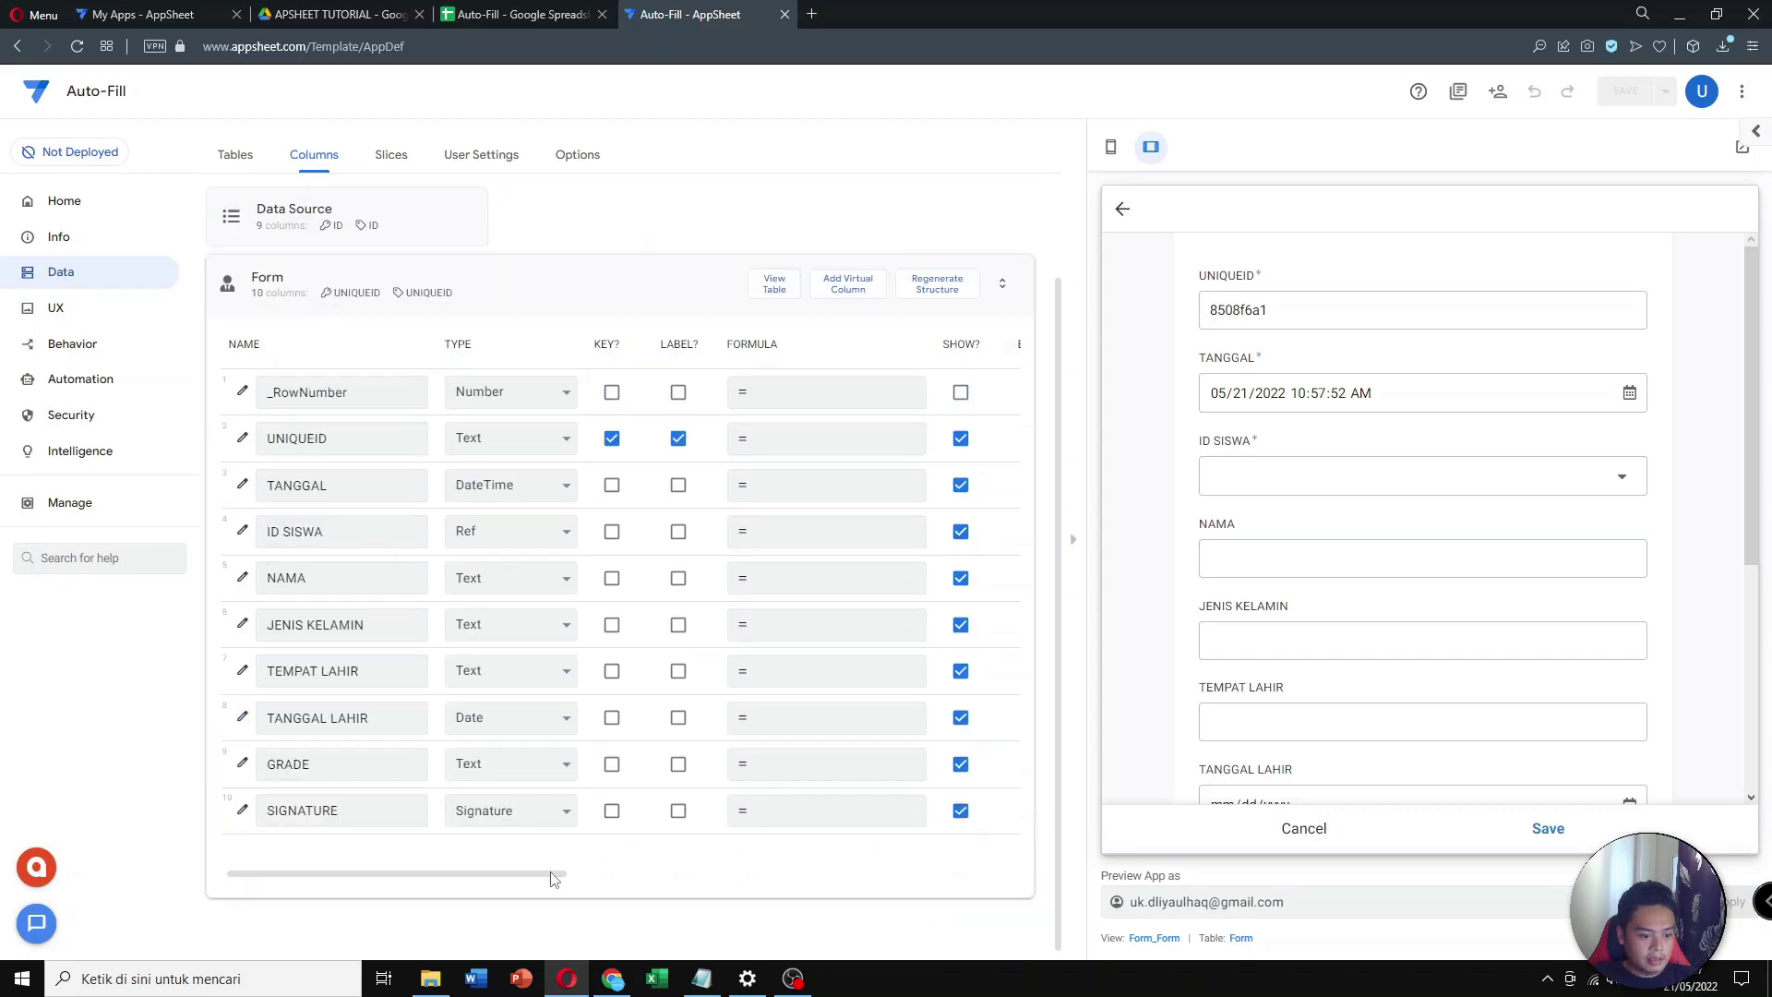
{"action": "left_click_drag", "start_coordinate": [560, 881], "coordinate": [770, 881]}
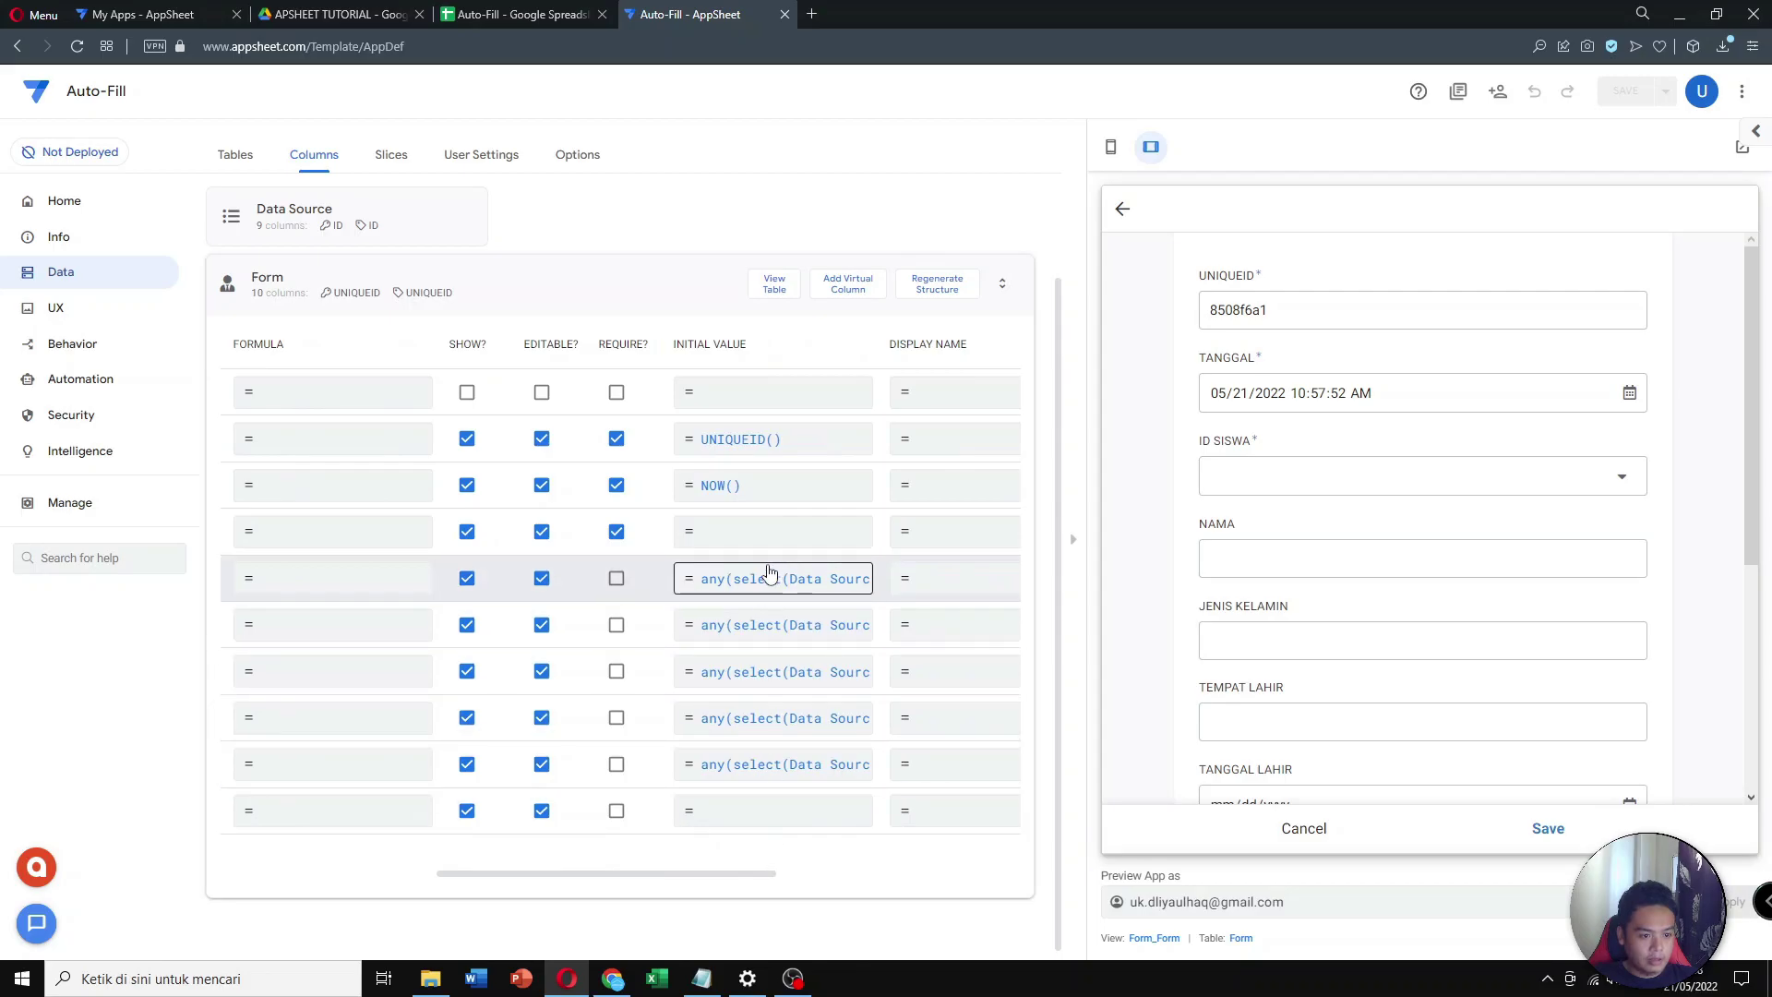
{"action": "left_click", "coordinate": [739, 581]}
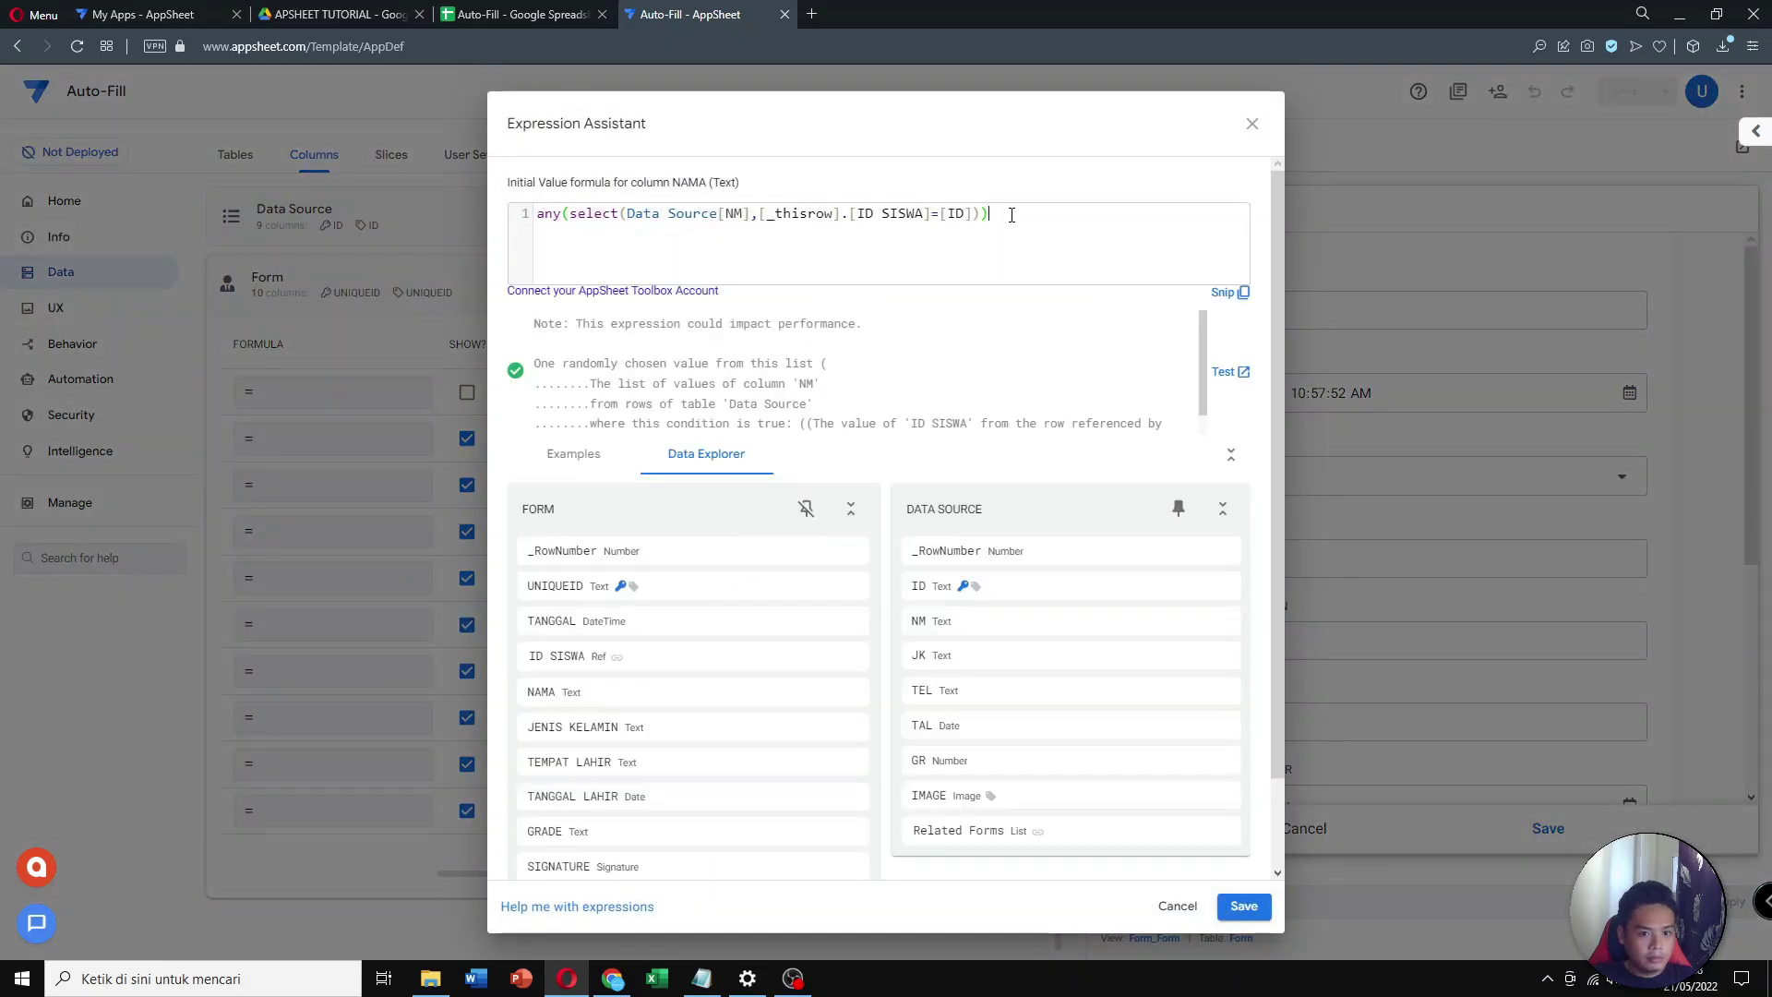
{"action": "left_click_drag", "start_coordinate": [1012, 214], "coordinate": [482, 214]}
{"action": "key", "text": "ctrl+c"}
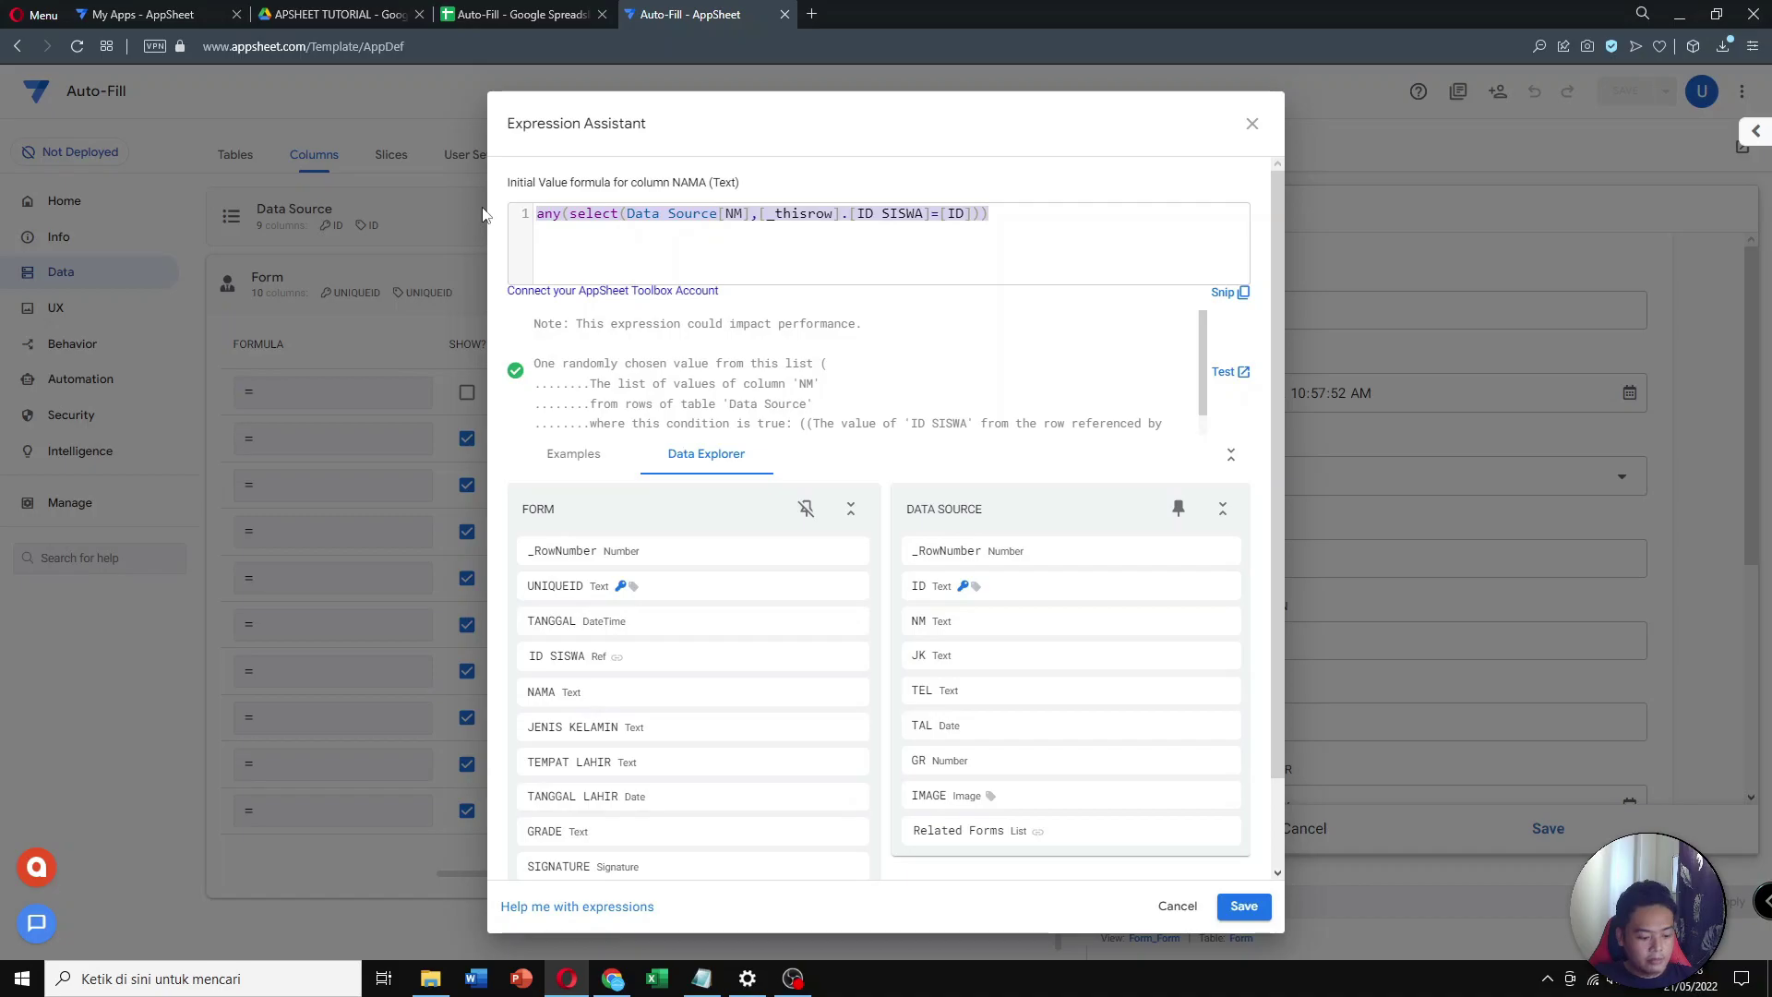
{"action": "key", "text": "BackSpace"}
{"action": "left_click", "coordinate": [1243, 905]}
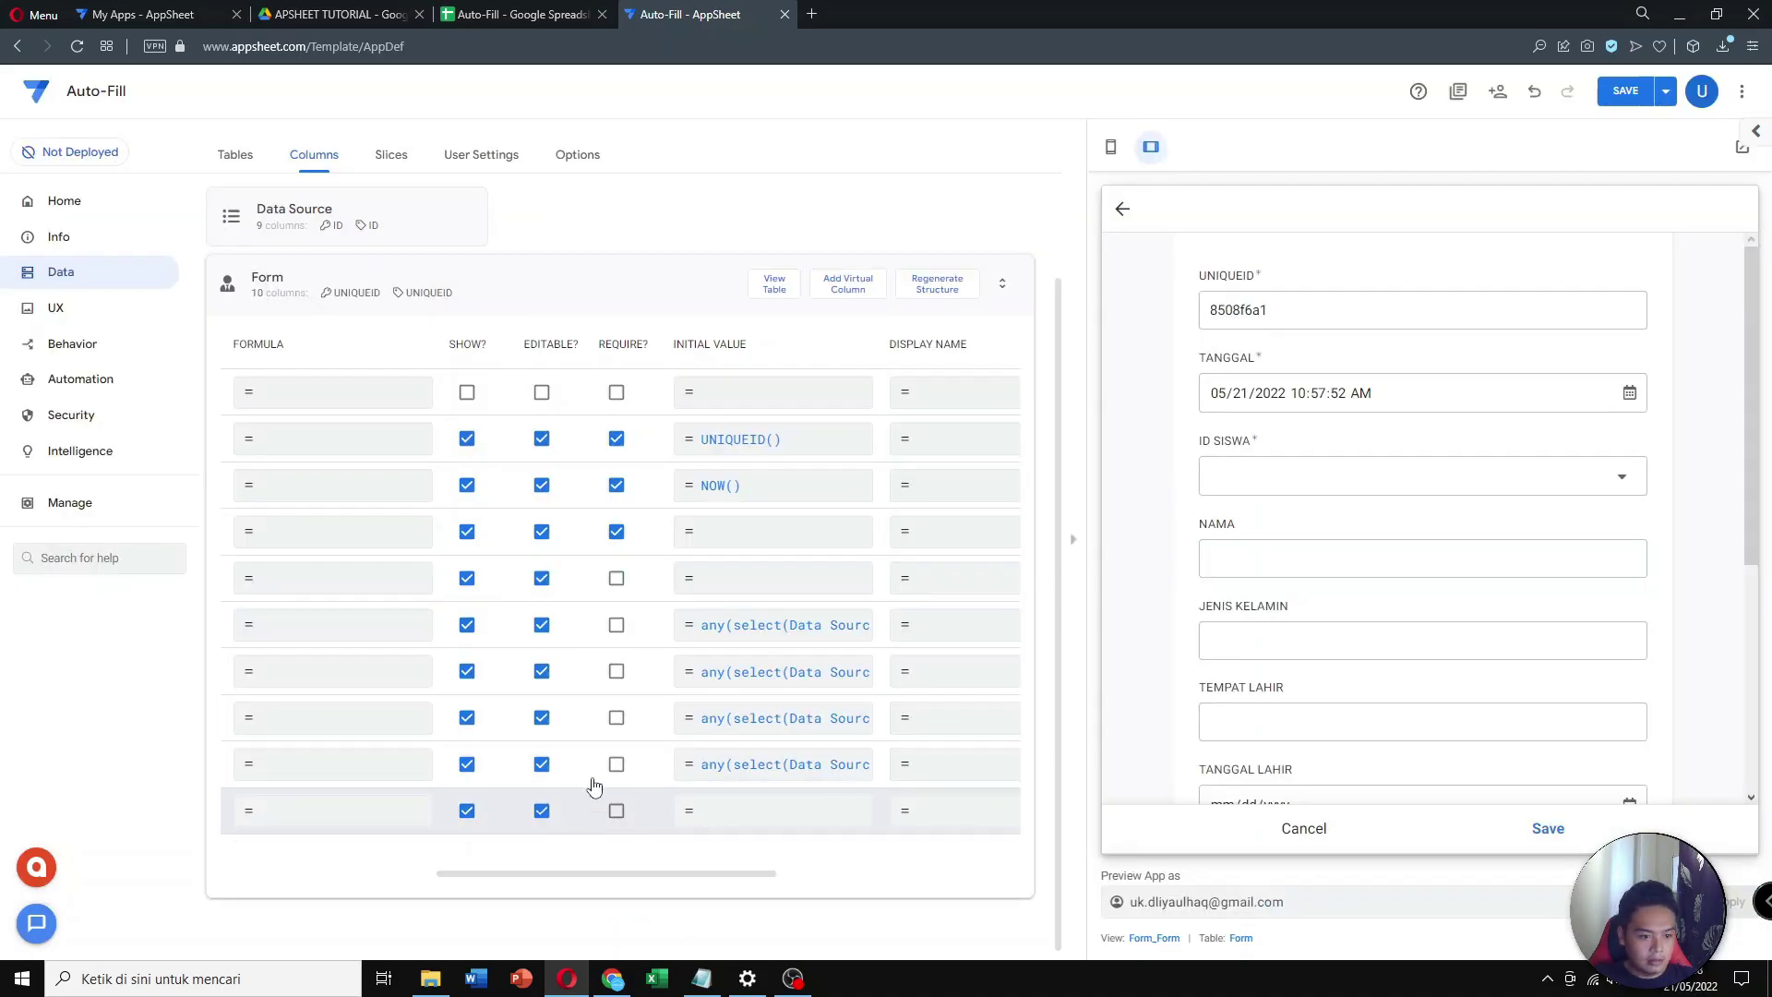
Enter any(select(Data Source[NM],[_thisrow].[ID SISWA]=[ID])) as the NAMA column's app Formula, and save the expression and the app
{"action": "left_click_drag", "start_coordinate": [636, 884], "coordinate": [567, 892]}
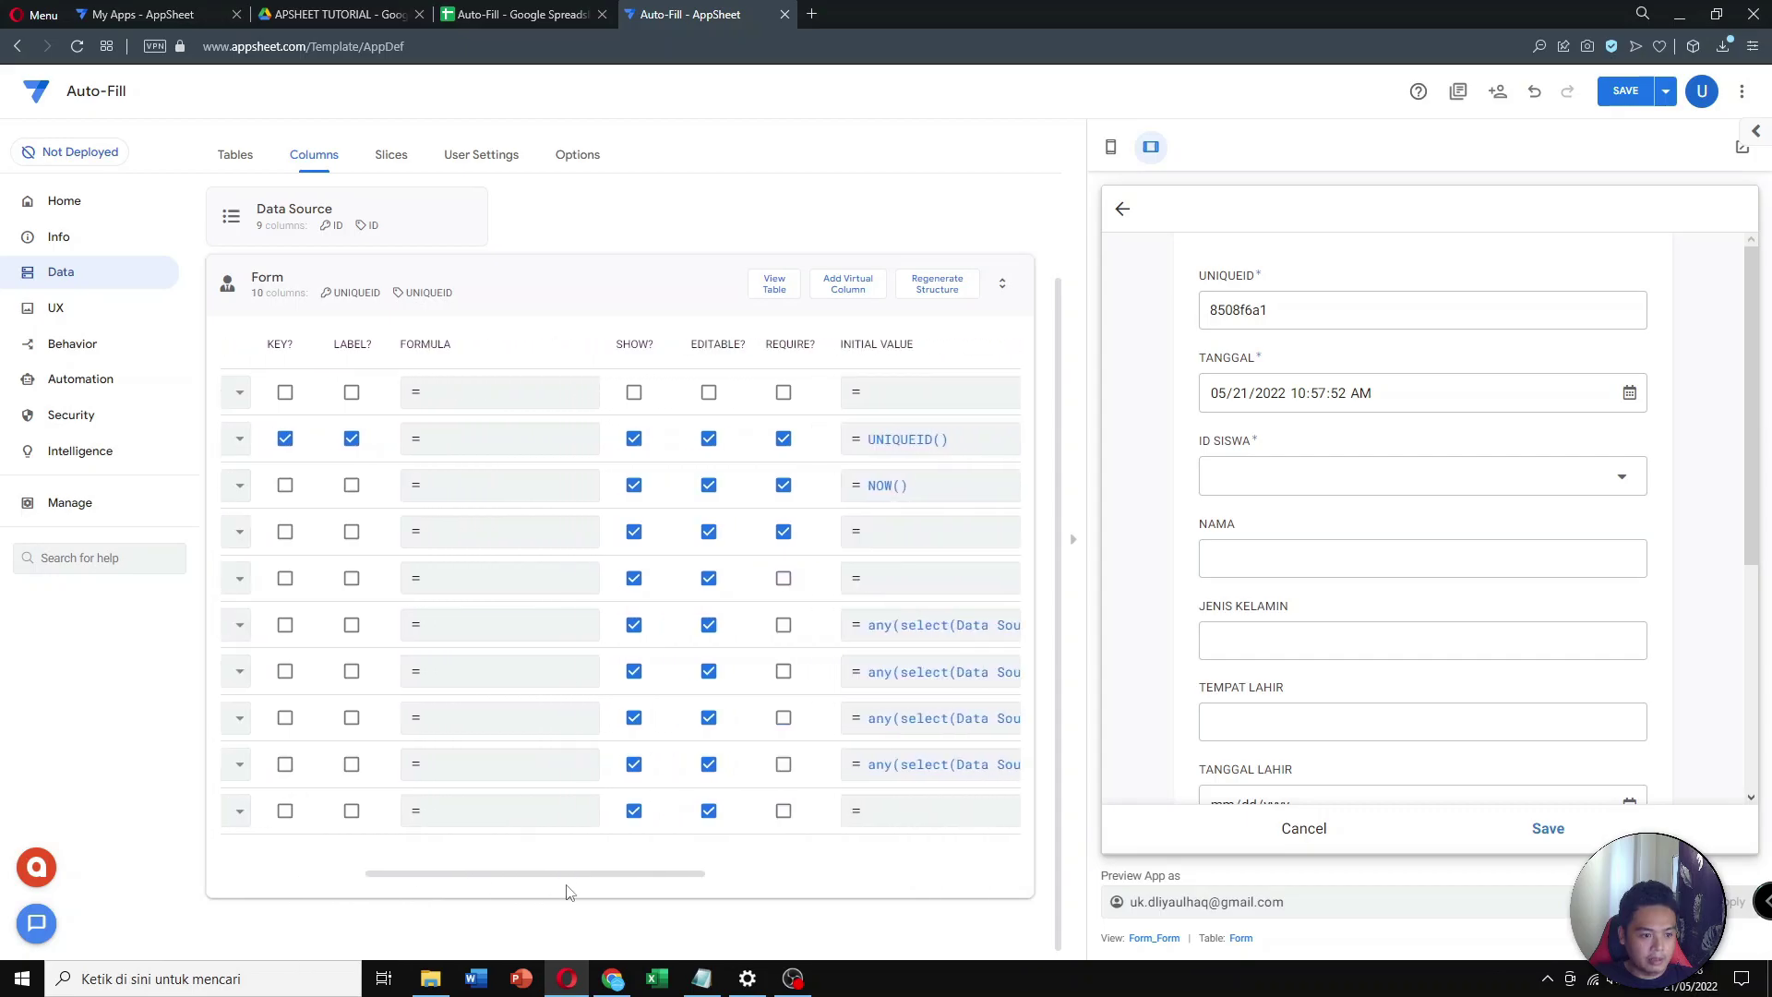
{"action": "left_click", "coordinate": [473, 579]}
{"action": "key", "text": "ctrl+v"}
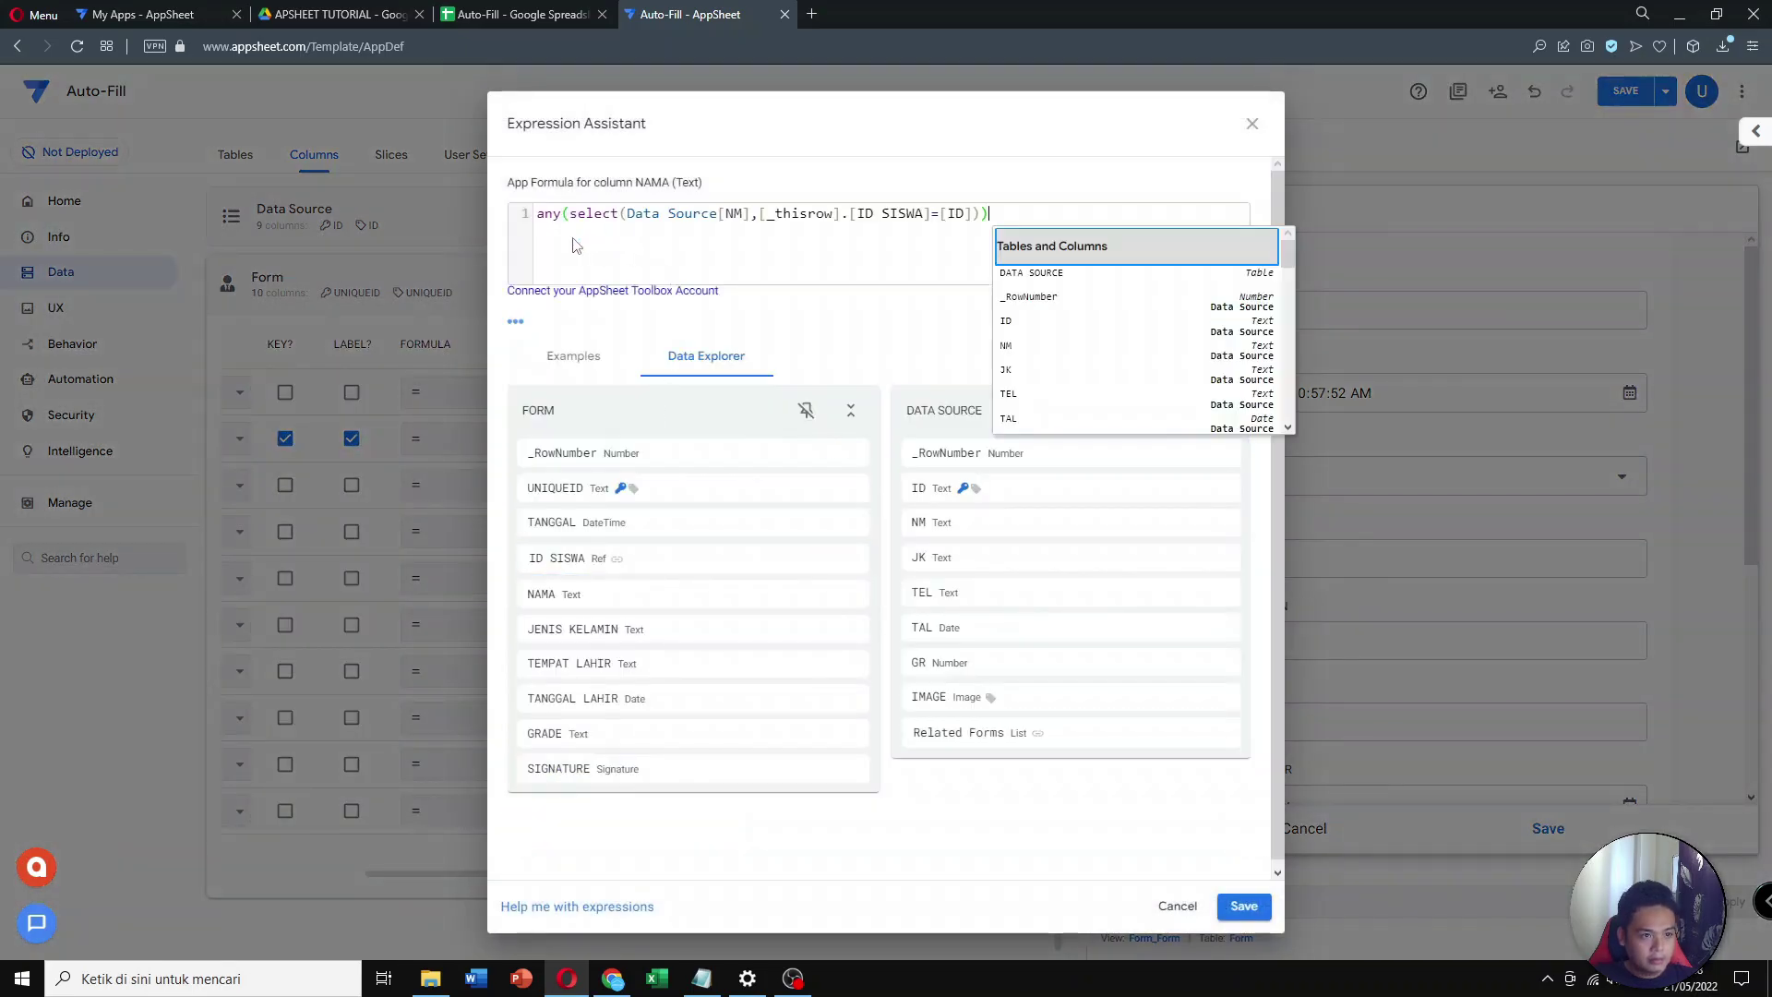
{"action": "left_click", "coordinate": [1237, 906]}
{"action": "left_click", "coordinate": [1631, 96]}
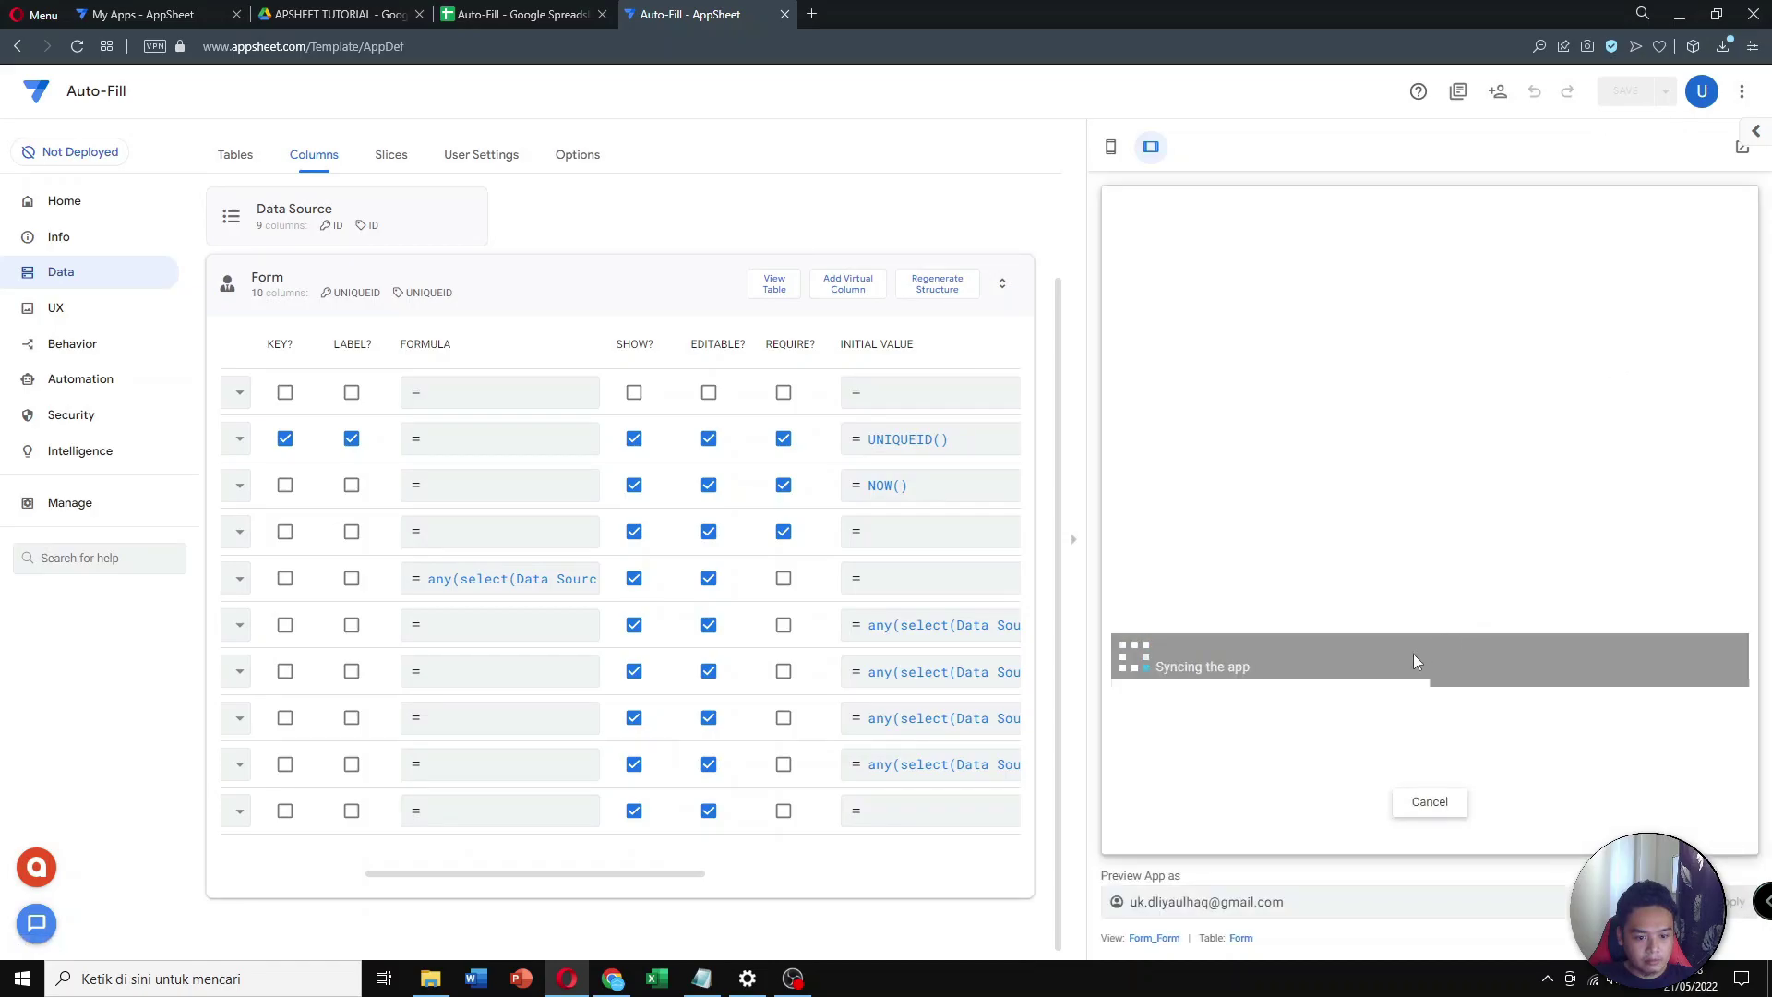
Choose A01 as the ID SISWA in the preview form and check whether the auto-filled NAMA field can be edited
{"action": "left_click", "coordinate": [1451, 478]}
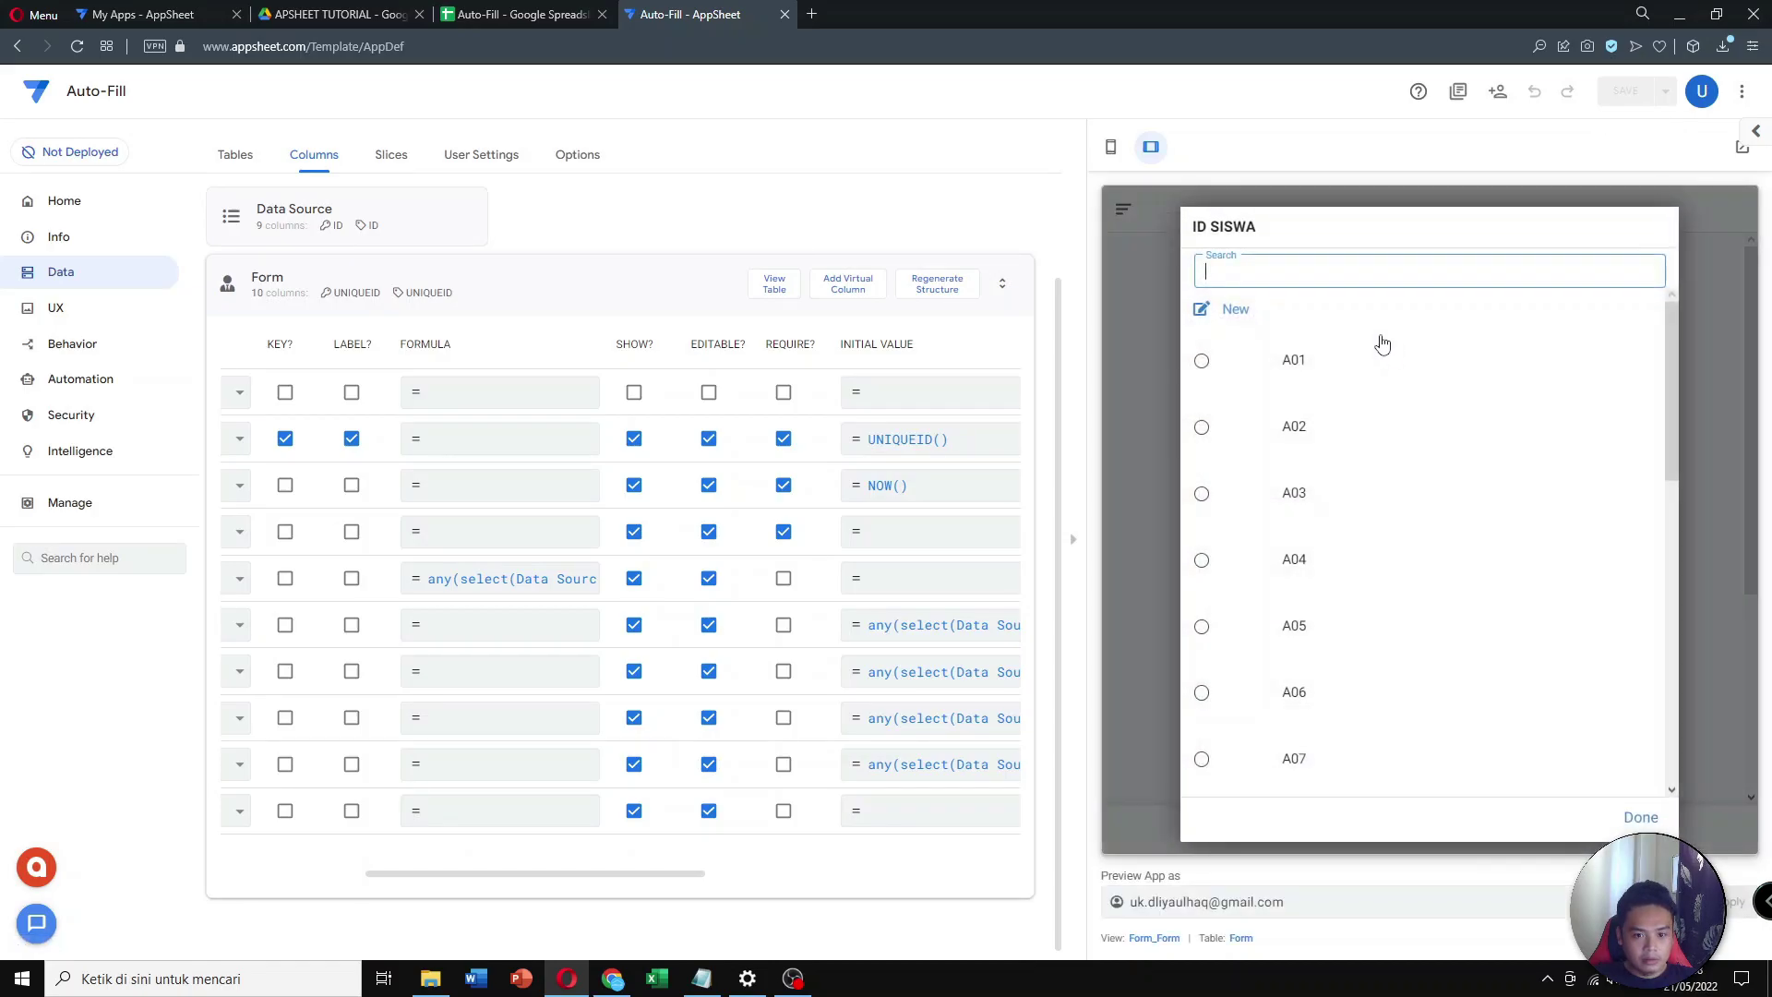
{"action": "left_click", "coordinate": [1327, 381]}
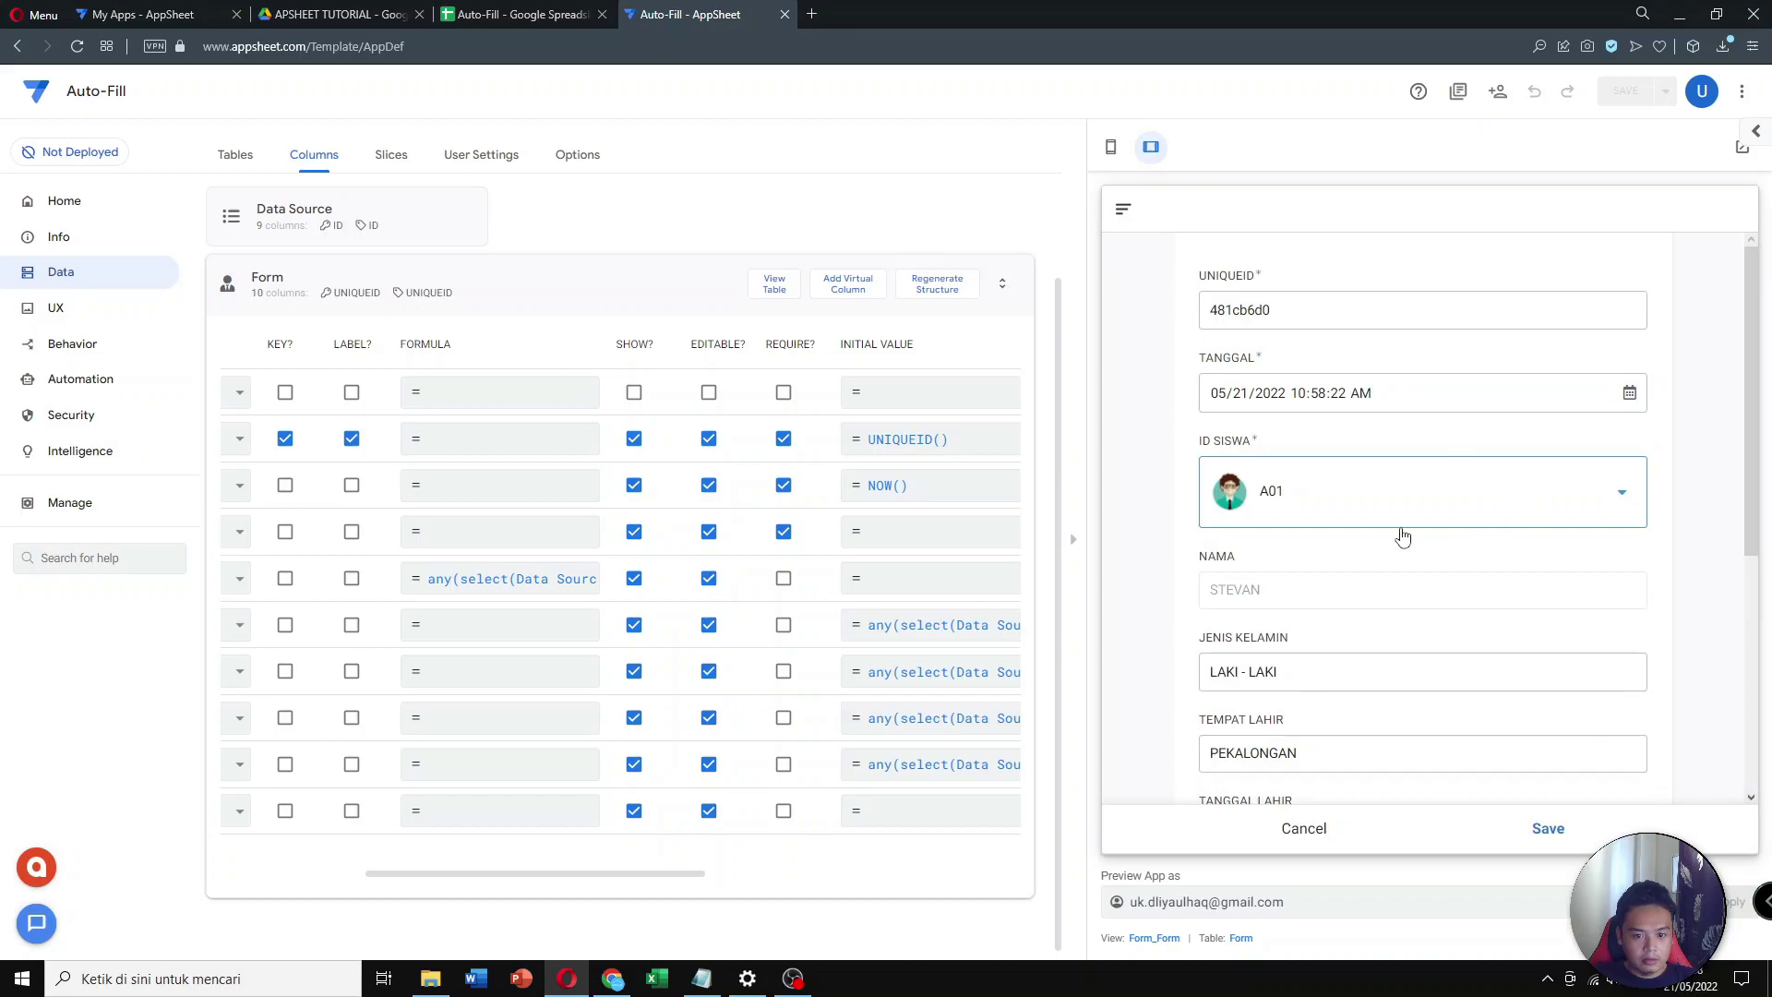
{"action": "left_click_drag", "start_coordinate": [1276, 598], "coordinate": [1214, 601]}
{"action": "left_click", "coordinate": [1357, 594]}
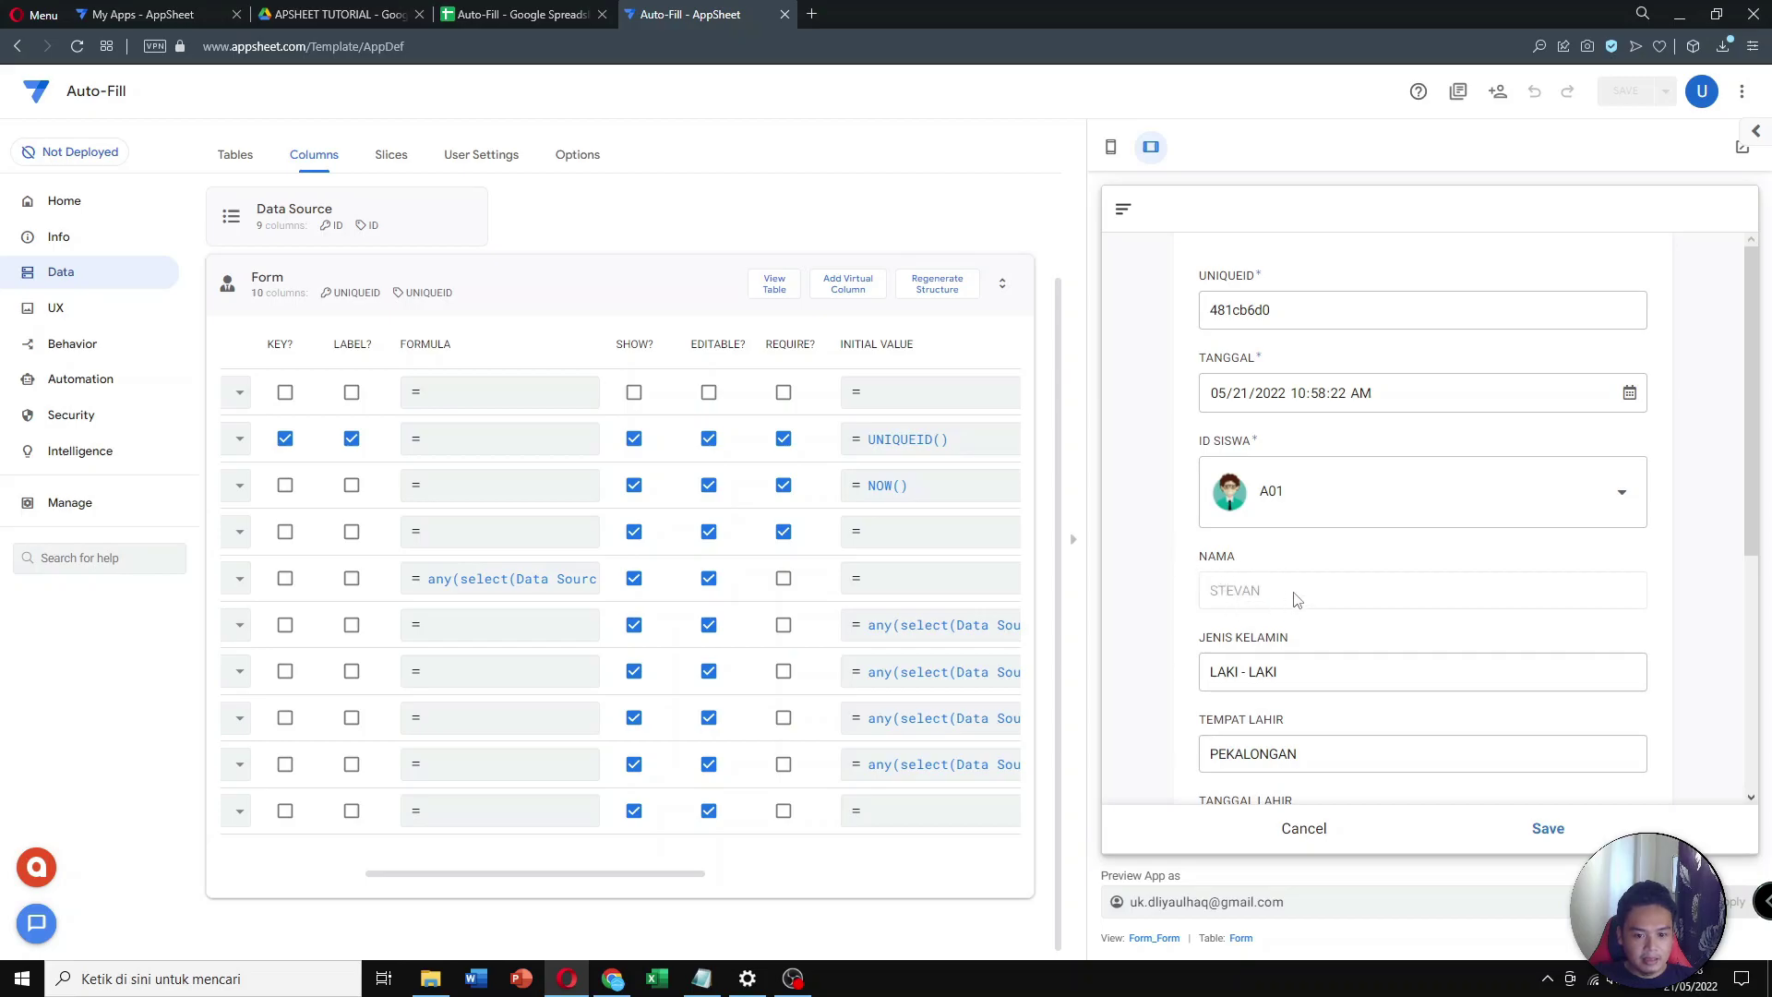
{"action": "scroll", "coordinate": [1292, 593], "scroll_direction": "down", "scroll_amount": 1}
{"action": "scroll", "coordinate": [1333, 577], "scroll_direction": "up", "scroll_amount": 1}
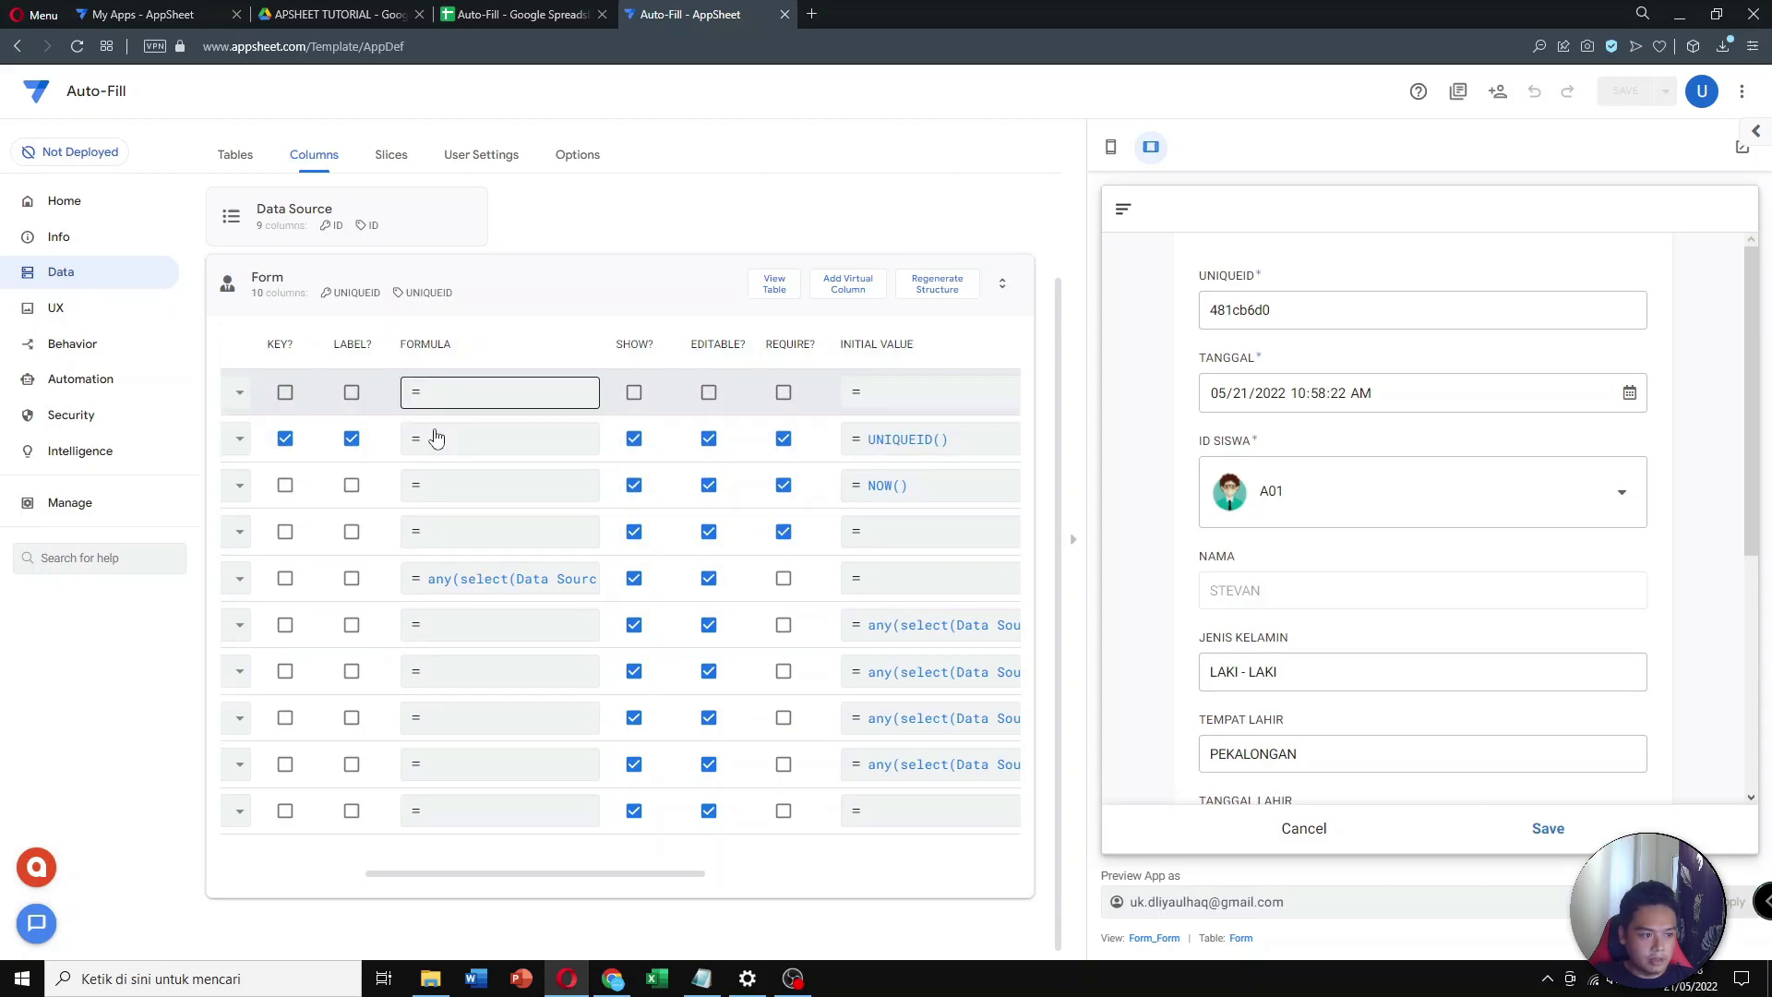
Move the any(select()) formula from the NAMA column's app Formula back to its Initial value, and save the app
{"action": "left_click", "coordinate": [467, 579]}
{"action": "left_click_drag", "start_coordinate": [997, 218], "coordinate": [467, 226]}
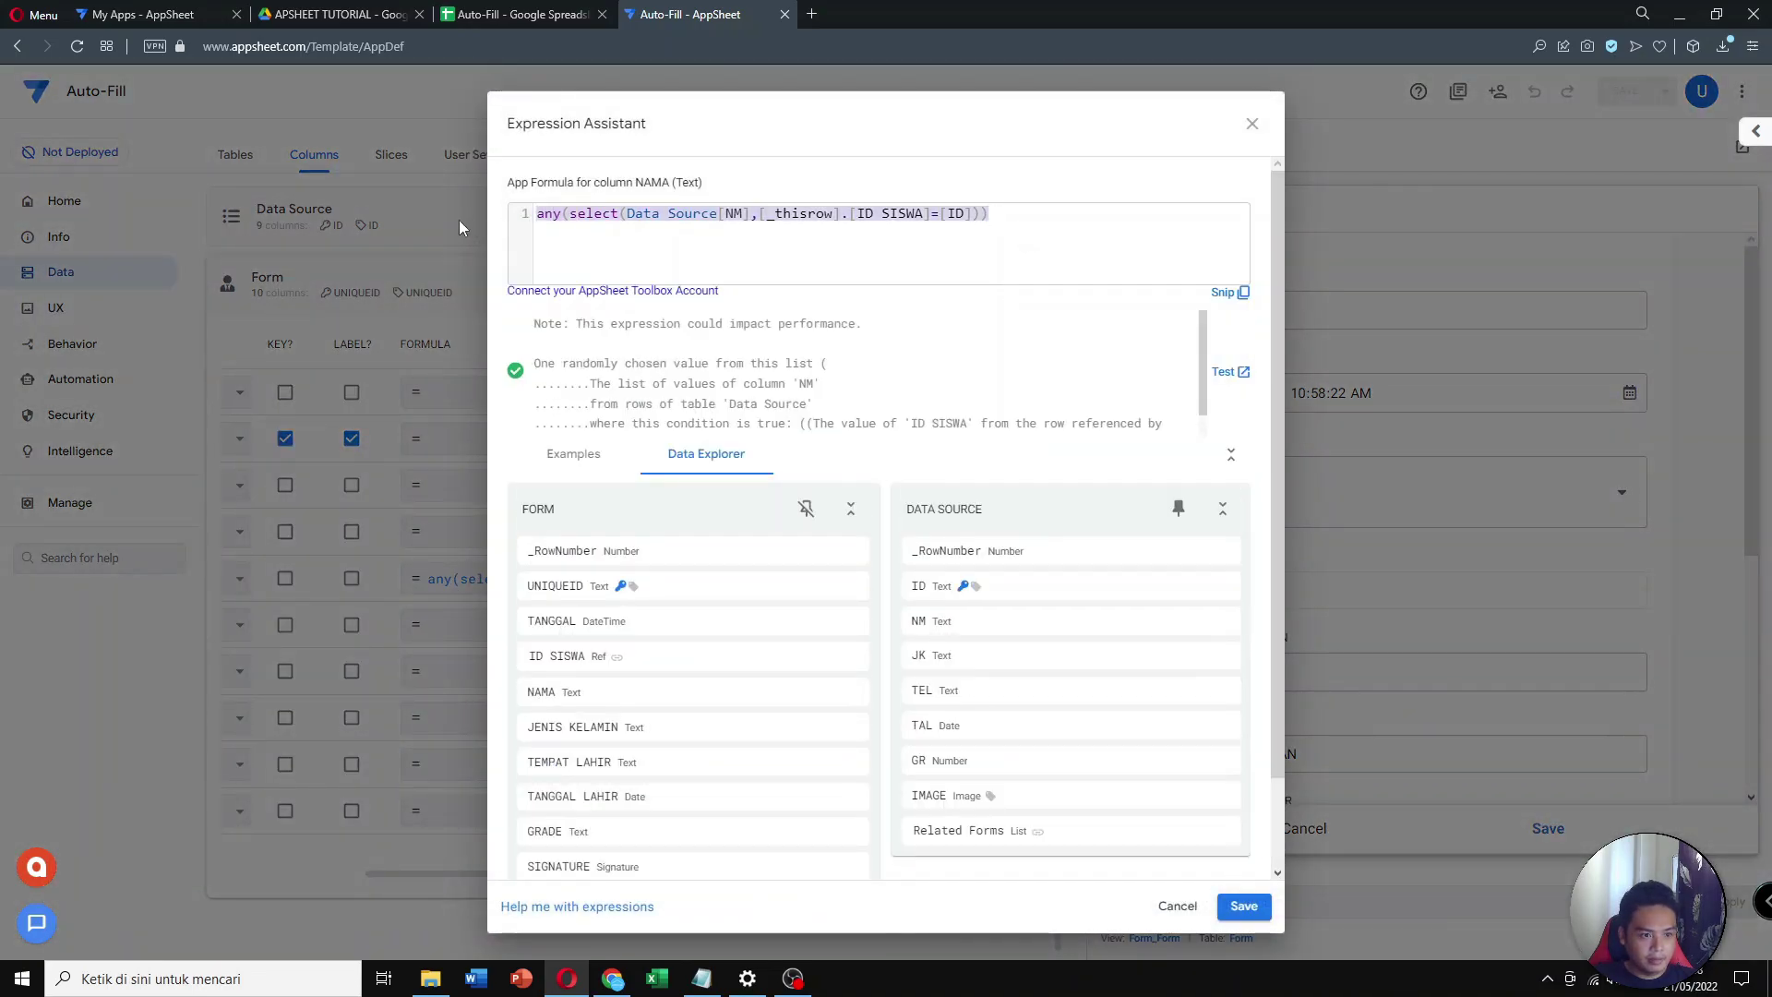
{"action": "key", "text": "ctrl+x"}
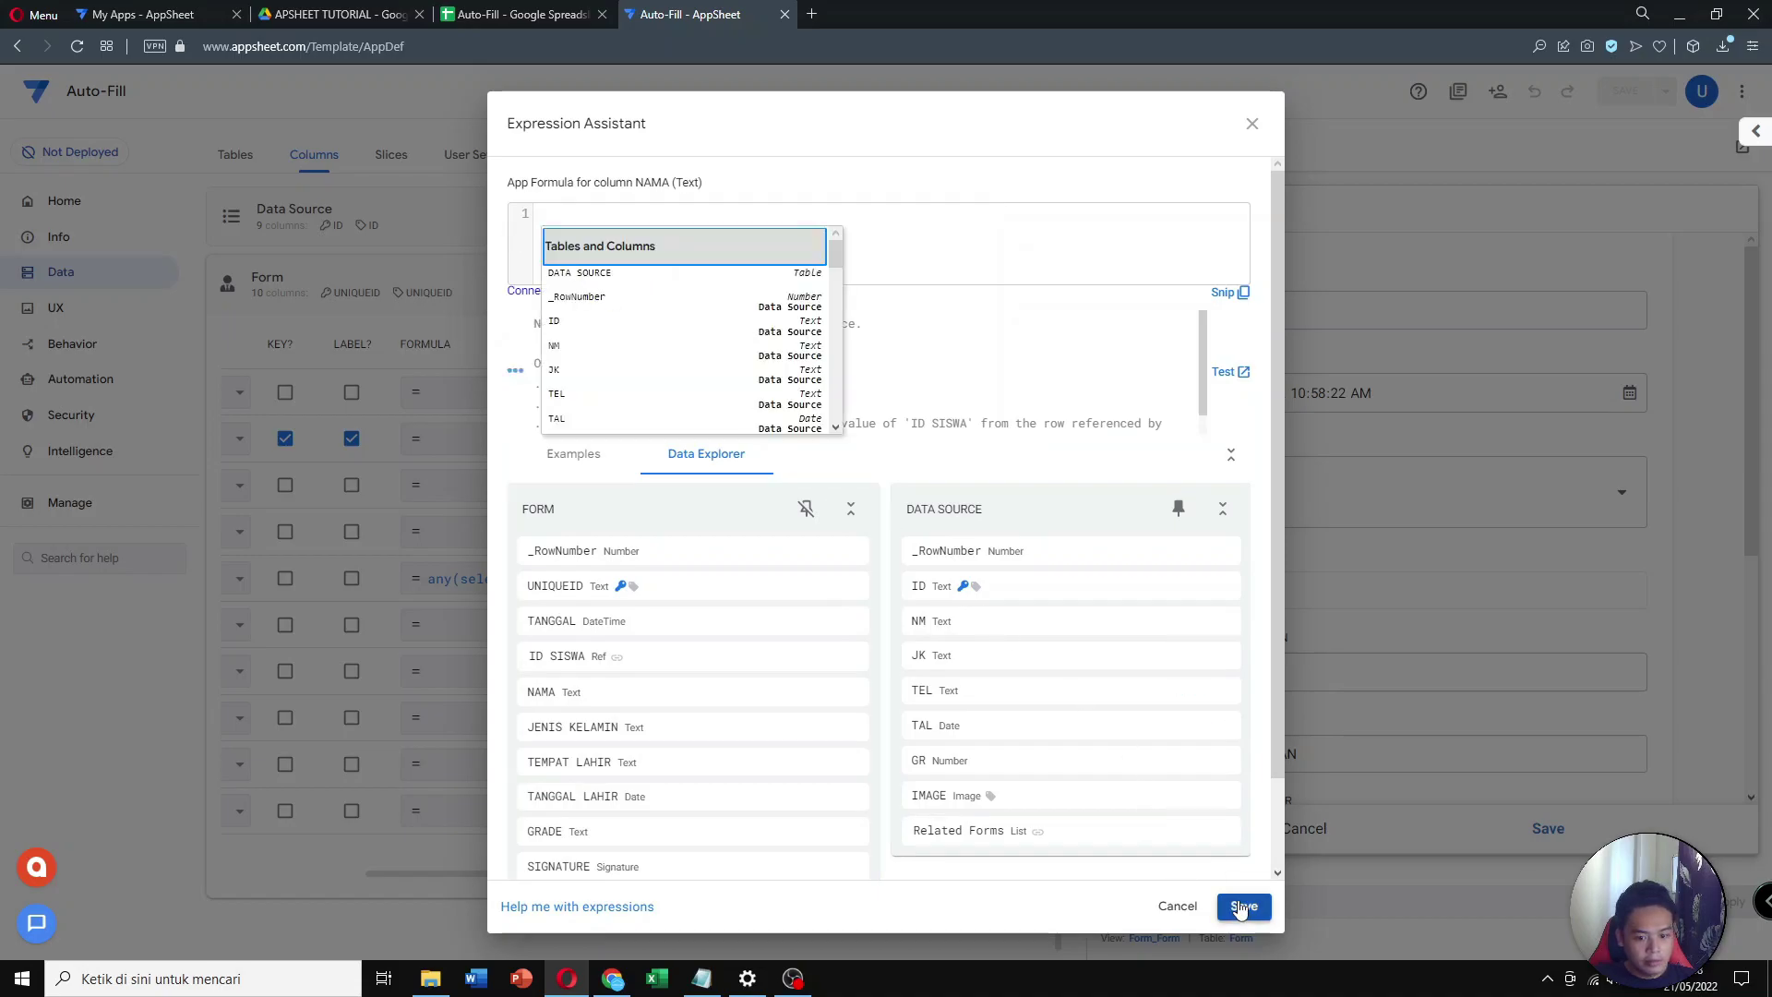
{"action": "left_click", "coordinate": [1239, 905]}
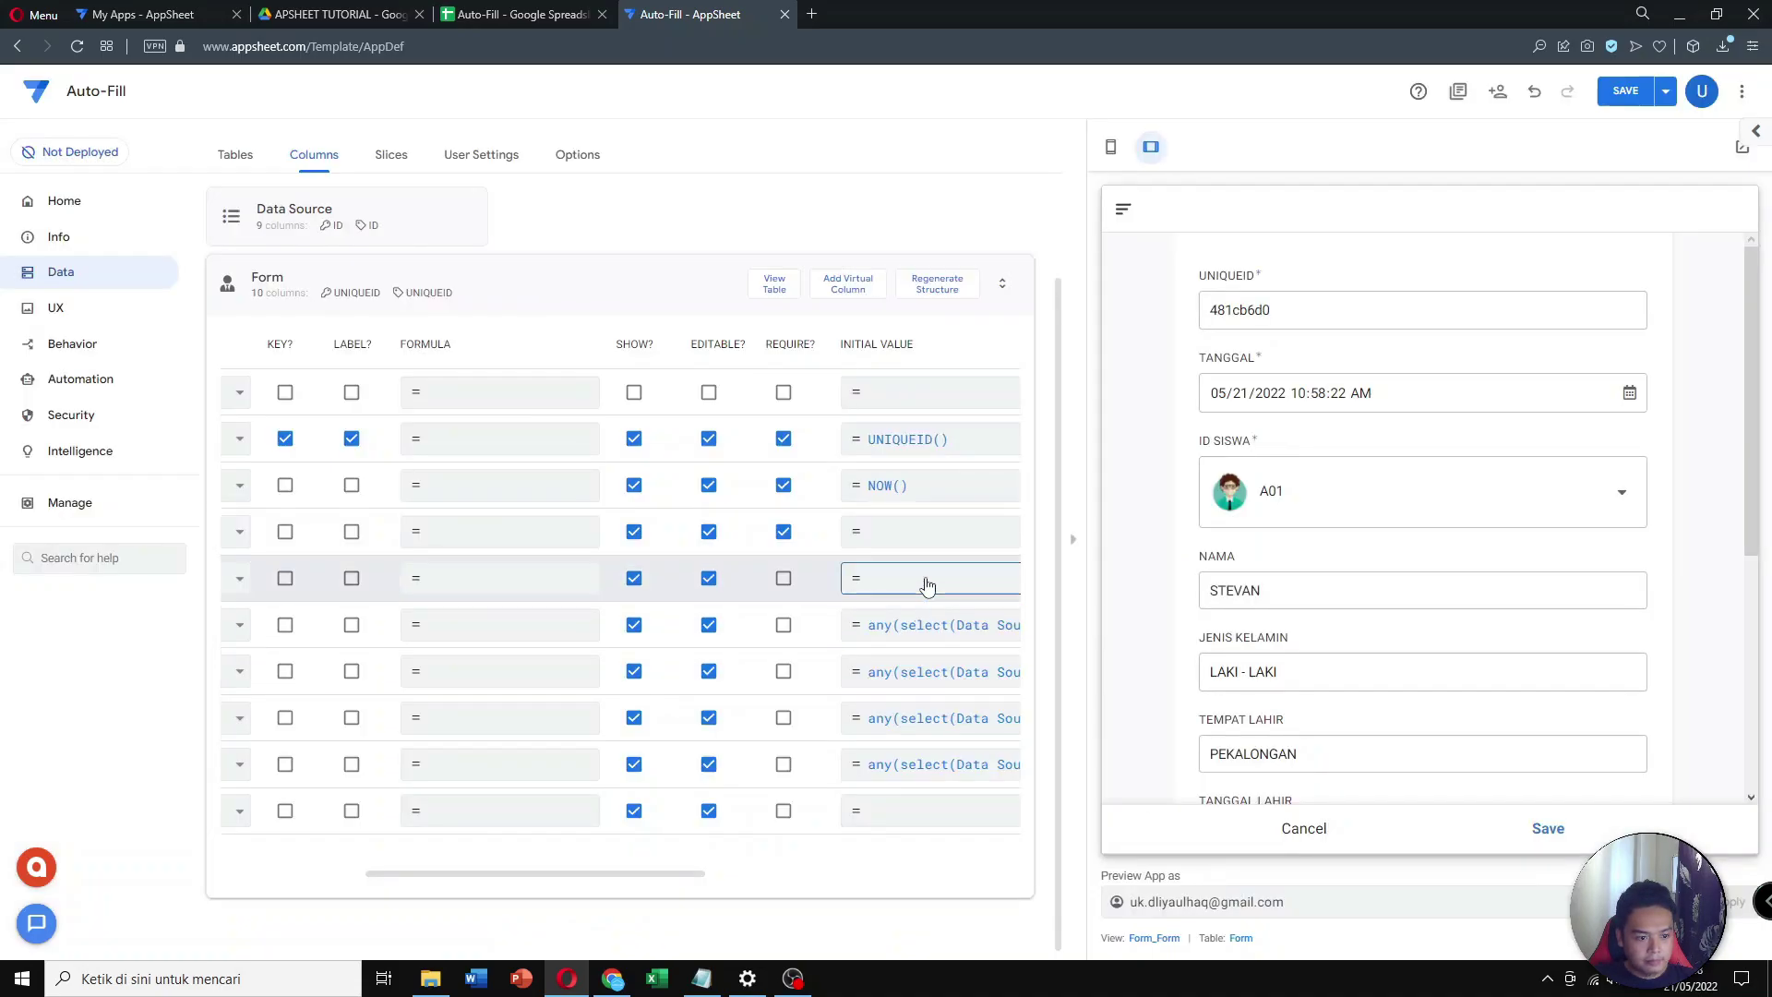
{"action": "left_click", "coordinate": [925, 583]}
{"action": "key", "text": "ctrl+v"}
{"action": "left_click", "coordinate": [1243, 906]}
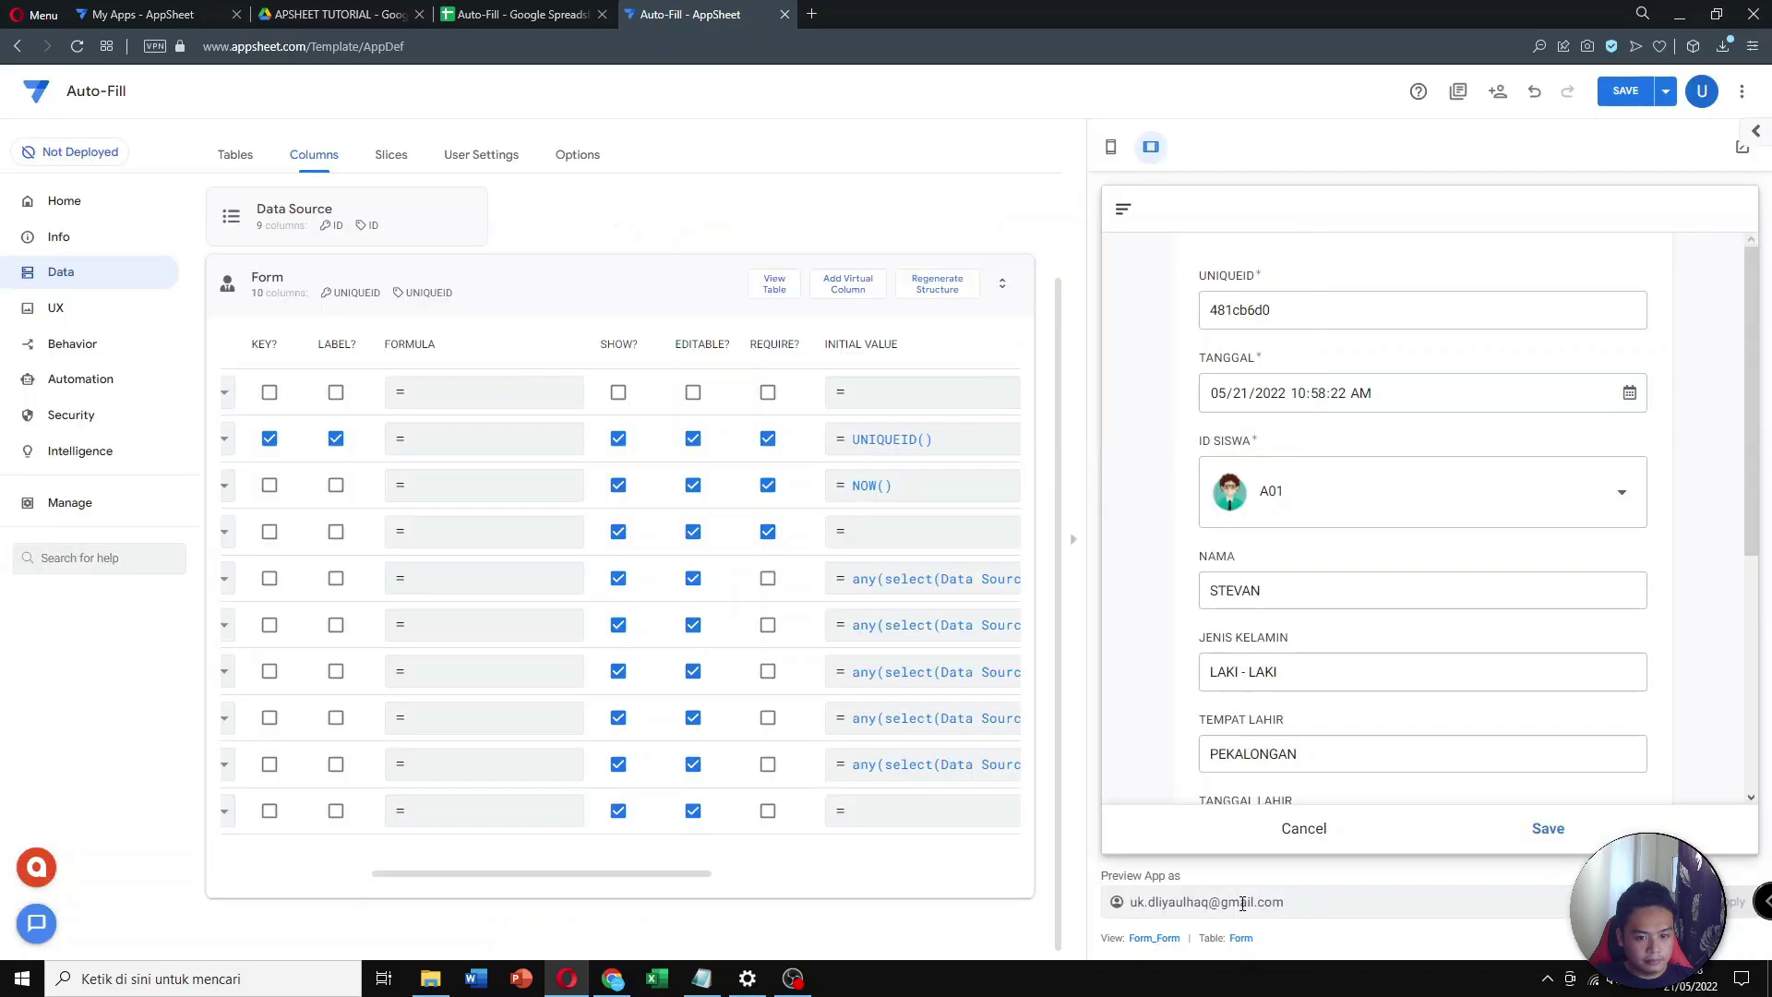
{"action": "left_click", "coordinate": [1625, 90]}
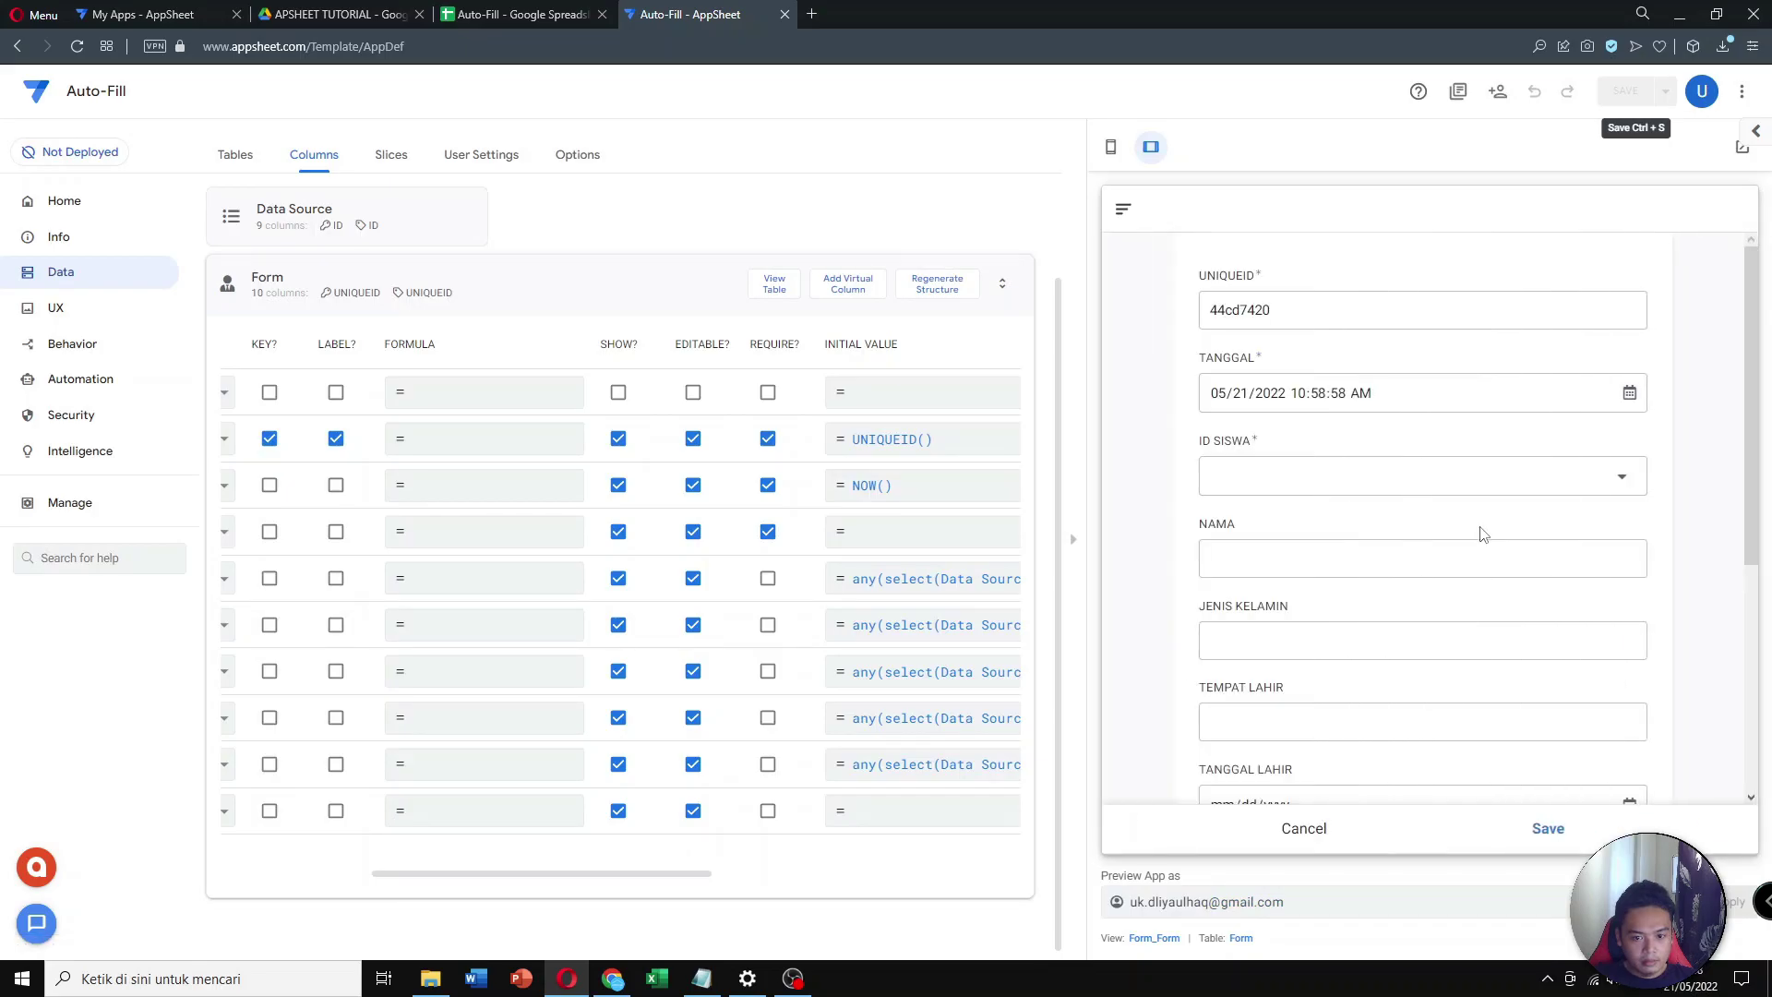
Choose A01 as the ID SISWA in the preview form and append an extra N to the auto-filled NAMA value
{"action": "left_click", "coordinate": [1357, 488]}
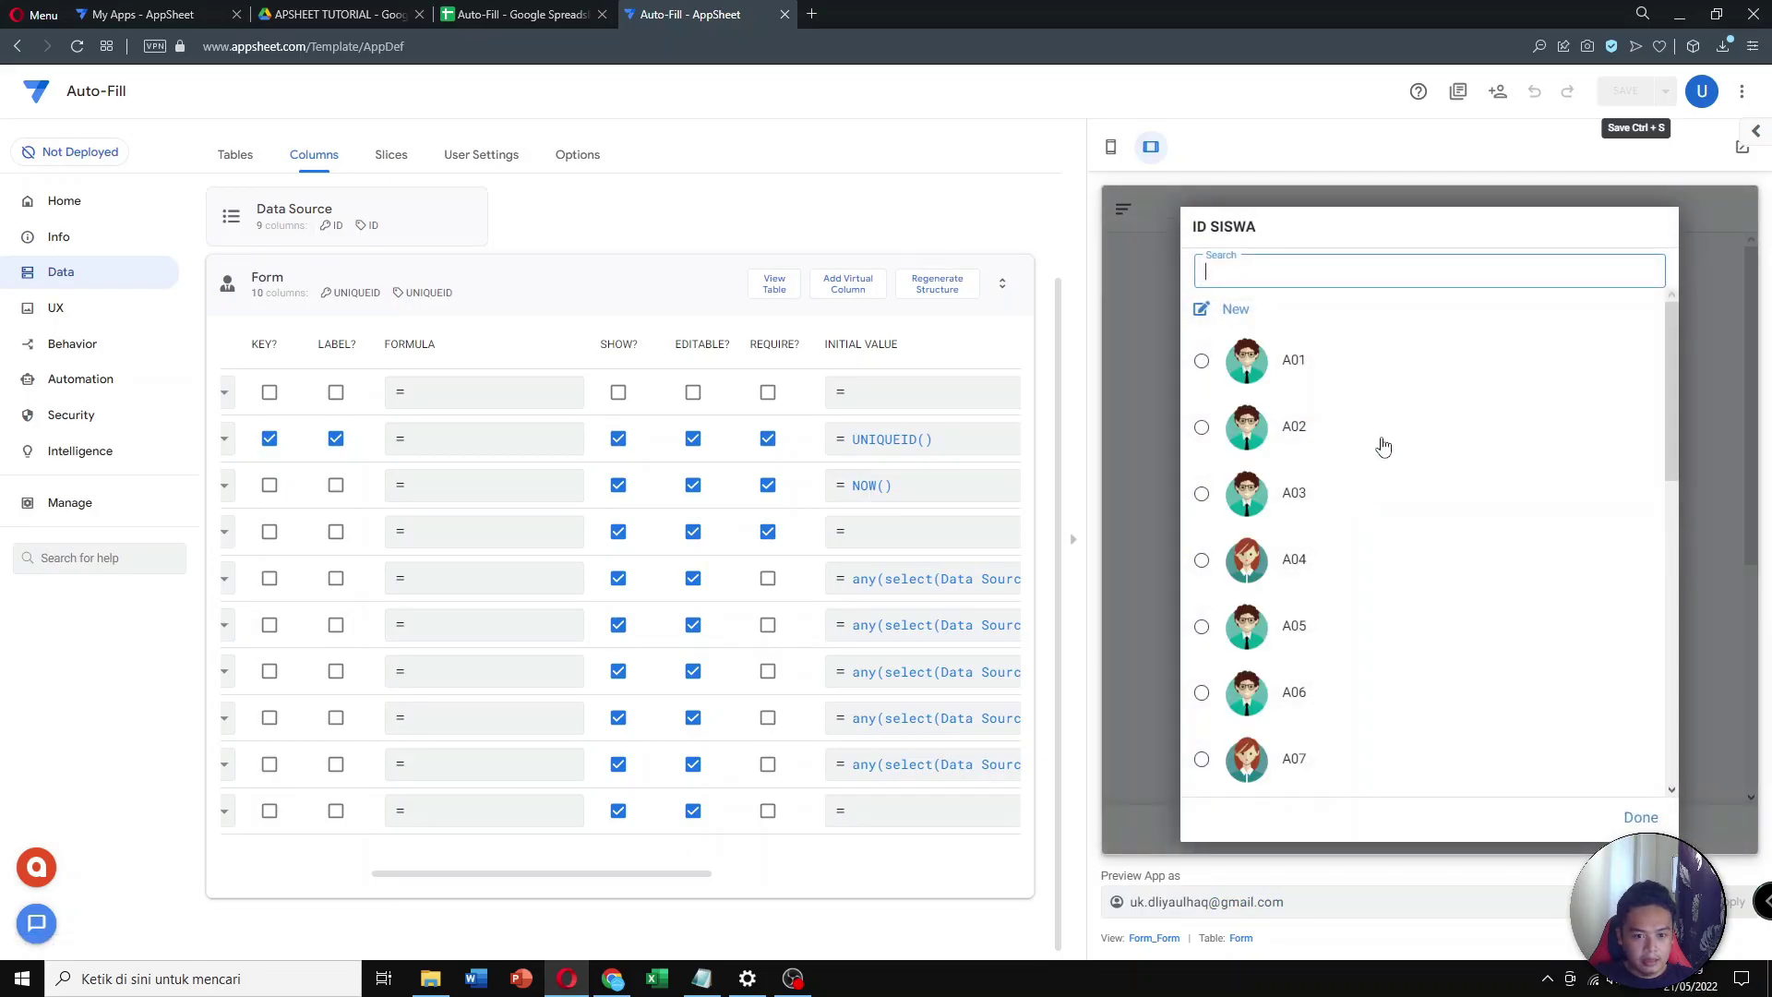
{"action": "left_click", "coordinate": [1326, 387]}
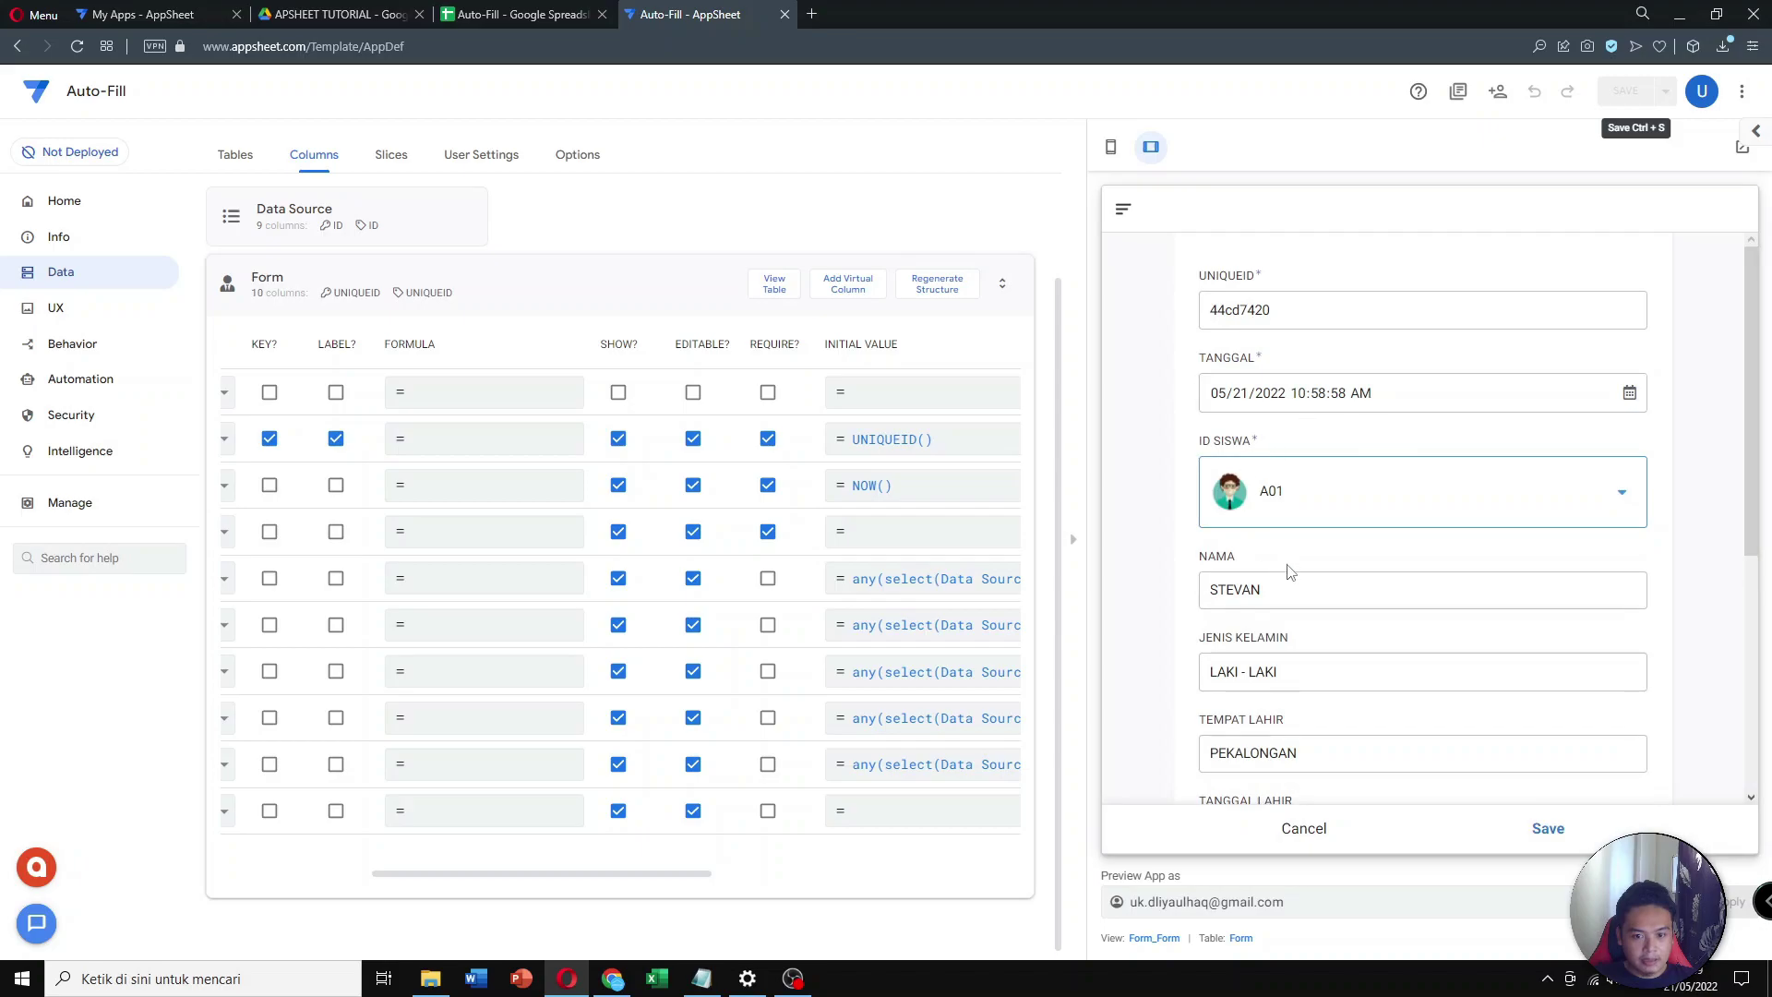
{"action": "scroll", "coordinate": [1313, 659], "scroll_direction": "down", "scroll_amount": 2}
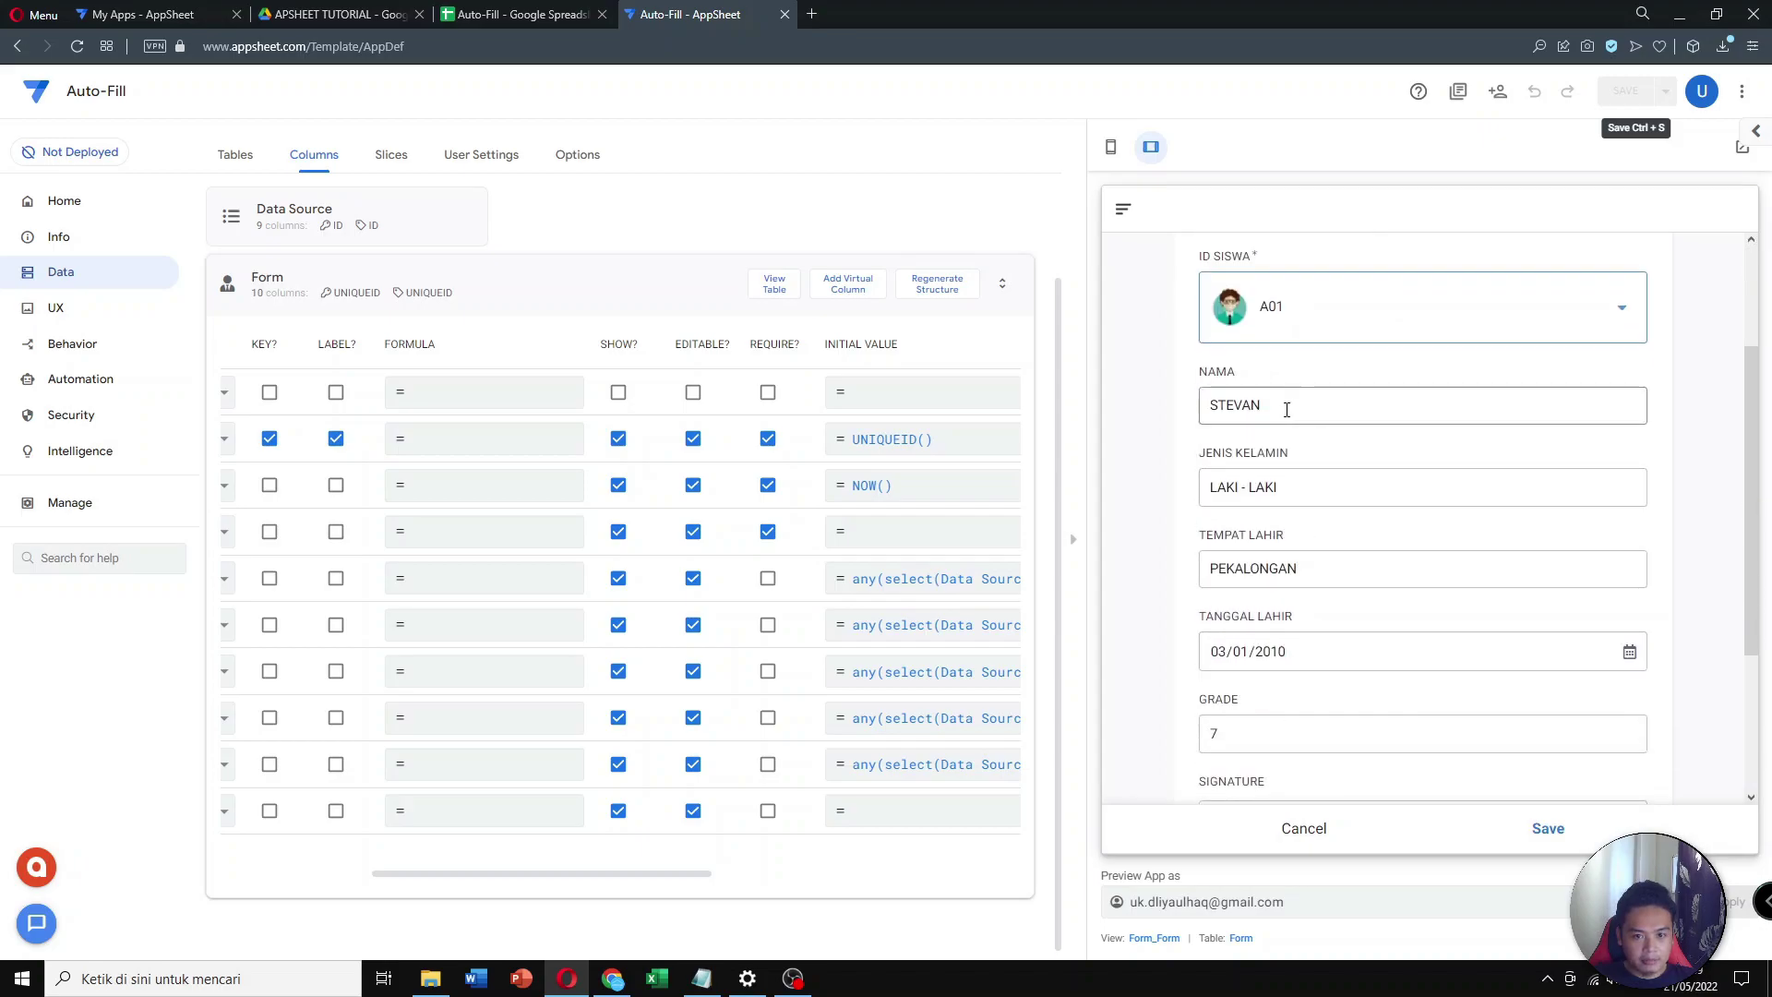
{"action": "double_click", "coordinate": [1290, 407]}
{"action": "left_click", "coordinate": [1294, 407]}
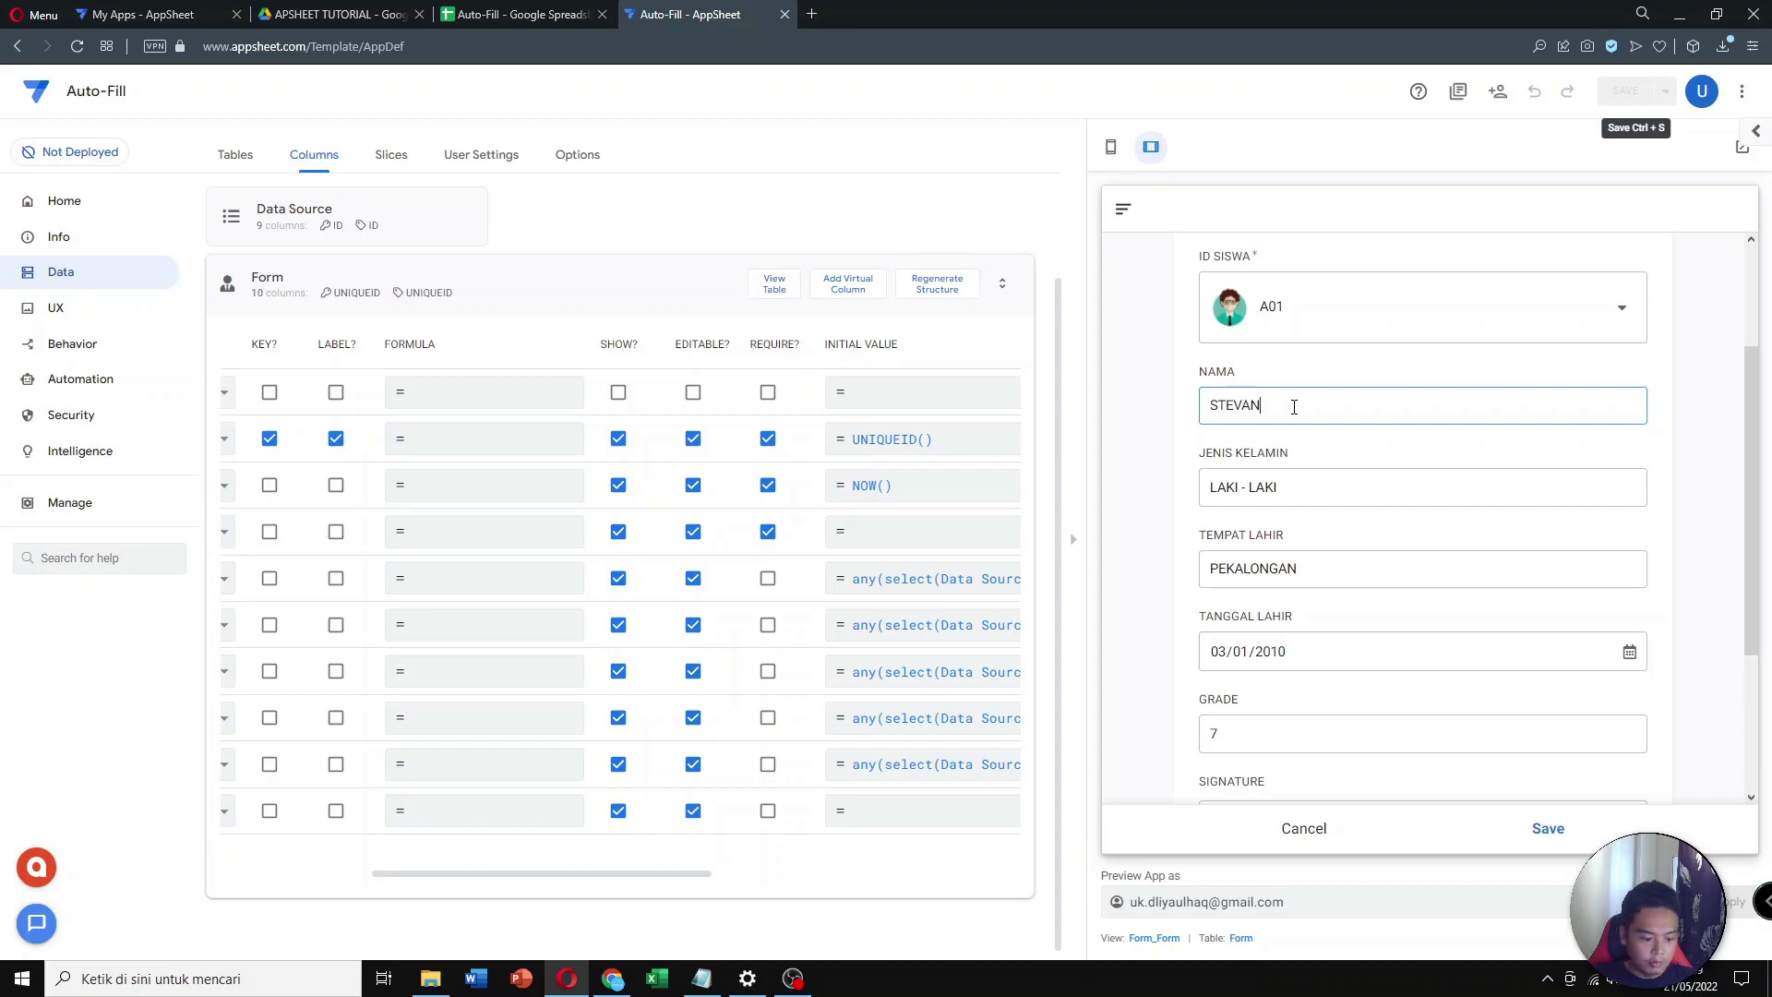
{"action": "type", "text": "n"}
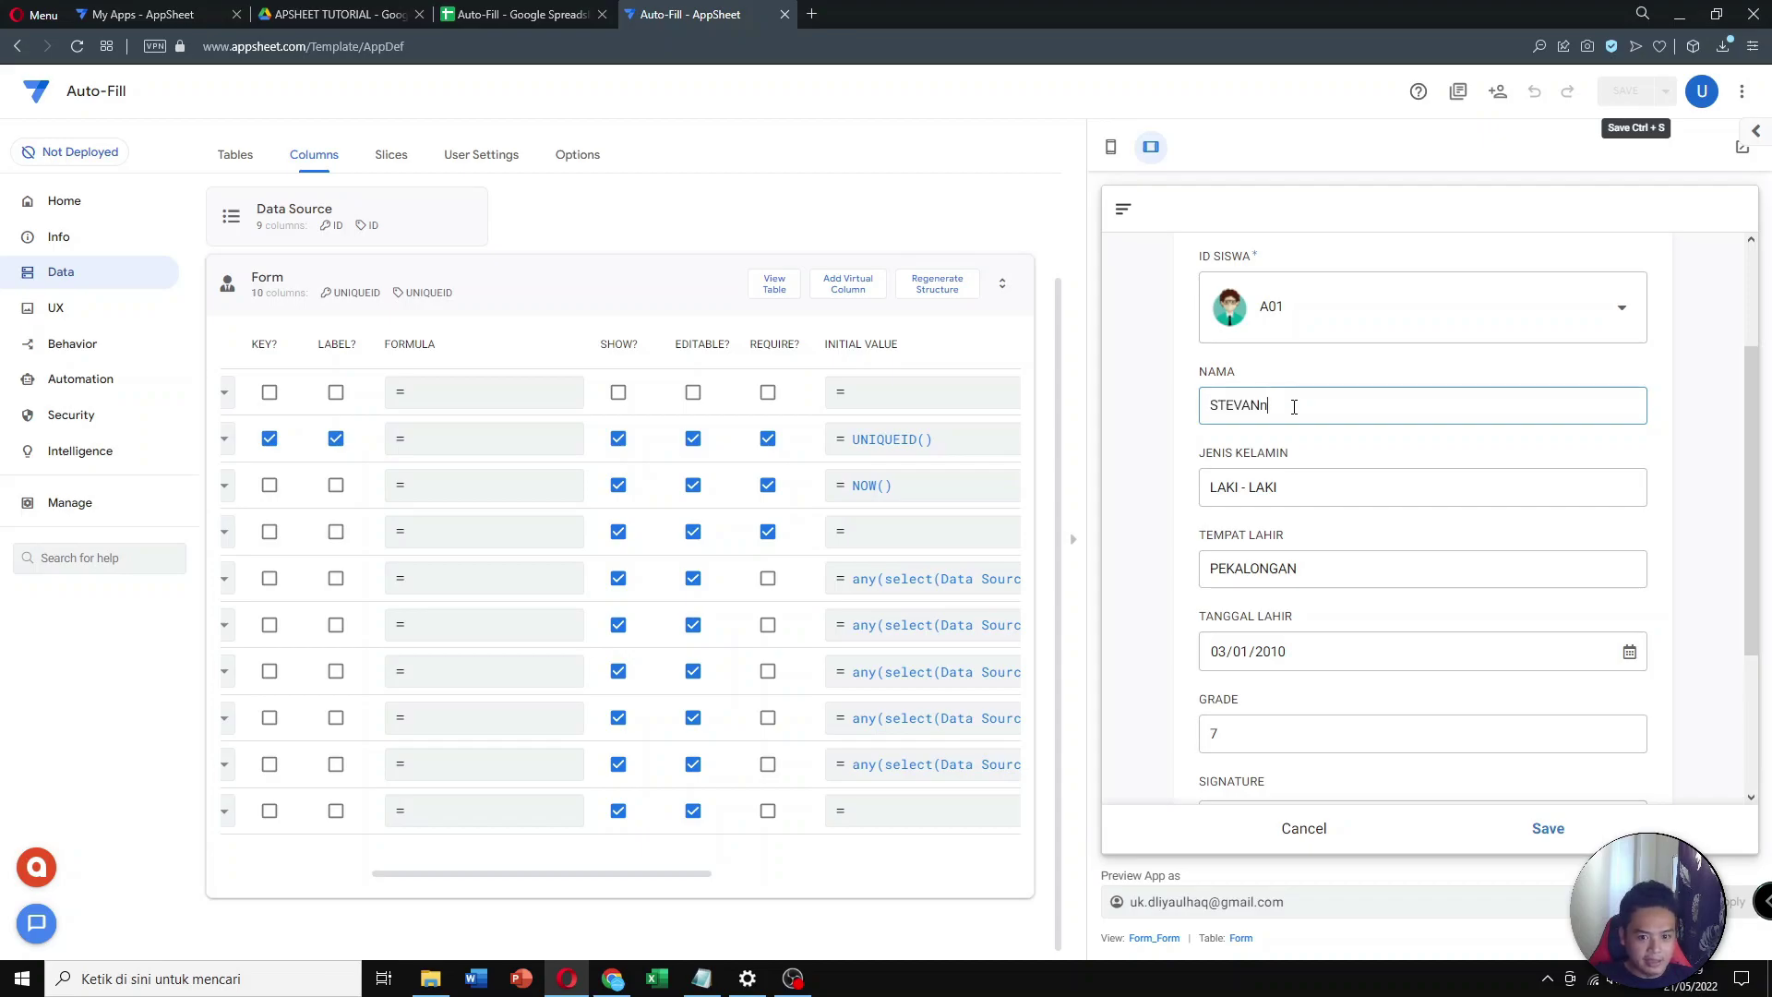
{"action": "double_click", "coordinate": [1294, 407]}
{"action": "left_click", "coordinate": [1294, 407]}
{"action": "key", "text": "BackSpace"}
{"action": "type", "text": "N"}
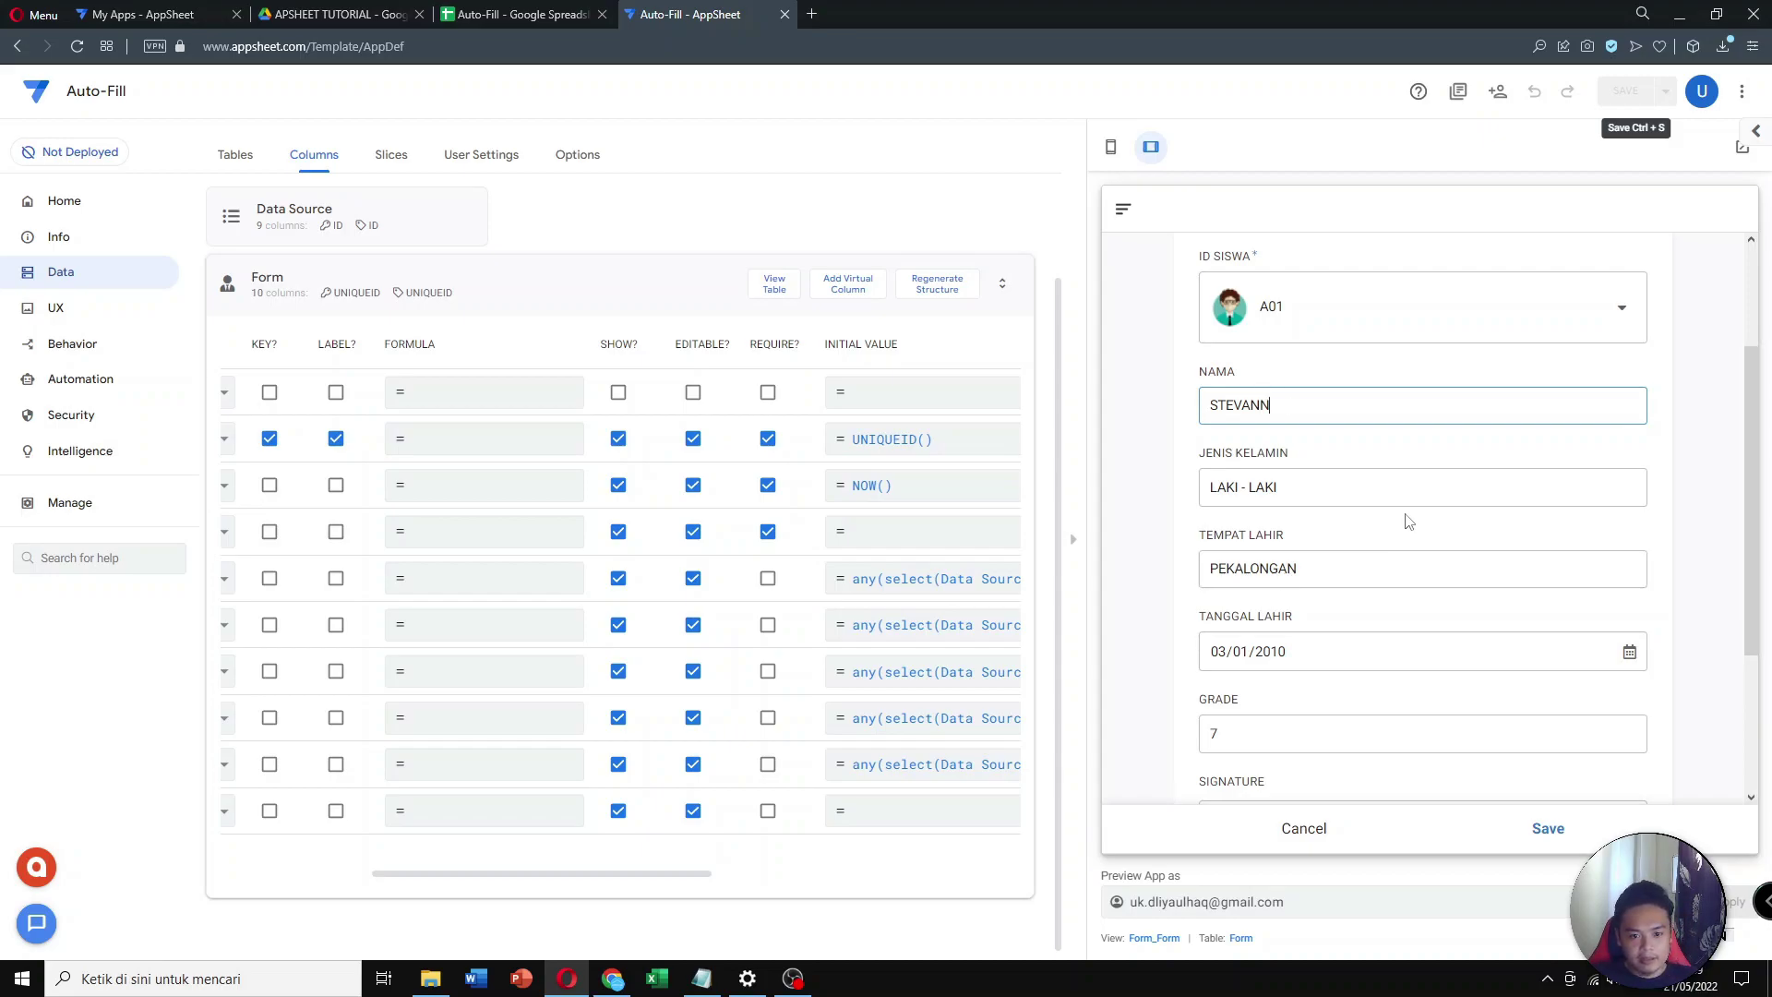
Draw a freehand signature in the form's SIGNATURE field and save the entry
{"action": "scroll", "coordinate": [1375, 522], "scroll_direction": "down", "scroll_amount": 2}
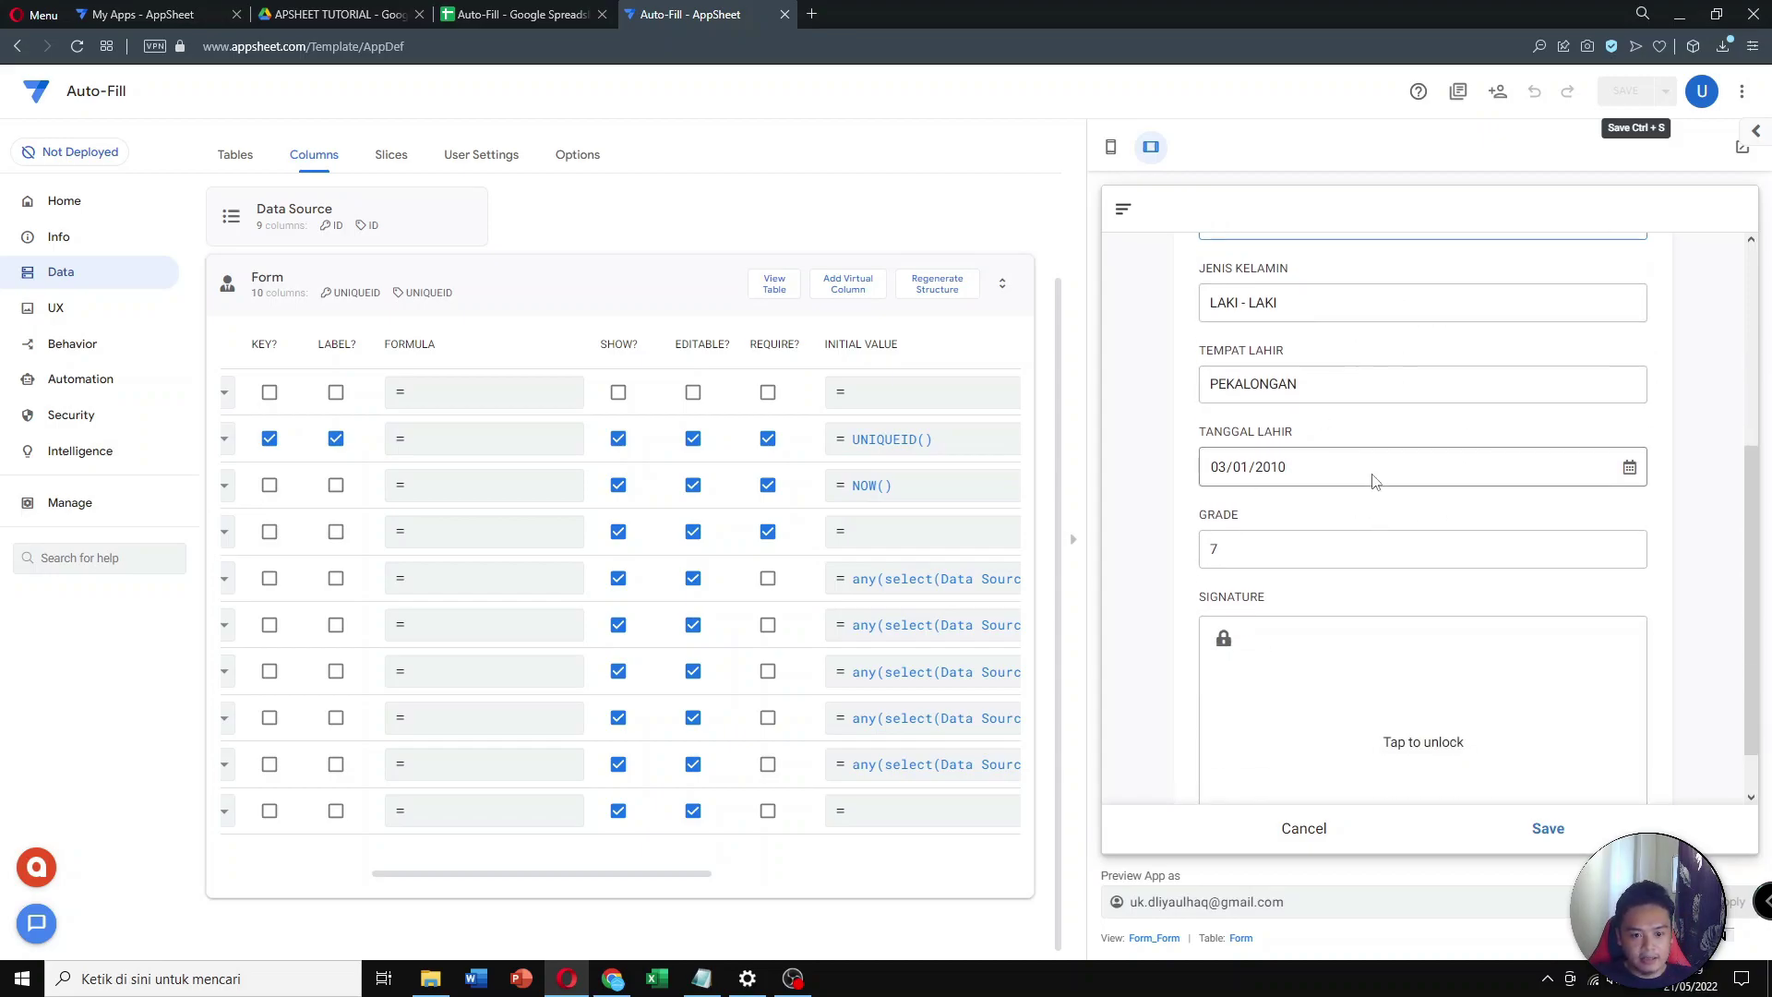
{"action": "scroll", "coordinate": [1372, 481], "scroll_direction": "down", "scroll_amount": 1}
{"action": "left_click", "coordinate": [1439, 676]}
{"action": "mouse_move", "coordinate": [1376, 693]}
{"action": "left_mouse_down"}
{"action": "mouse_move", "coordinate": [1506, 645]}
{"action": "mouse_move", "coordinate": [1376, 624]}
{"action": "mouse_move", "coordinate": [1454, 715]}
{"action": "left_mouse_up"}
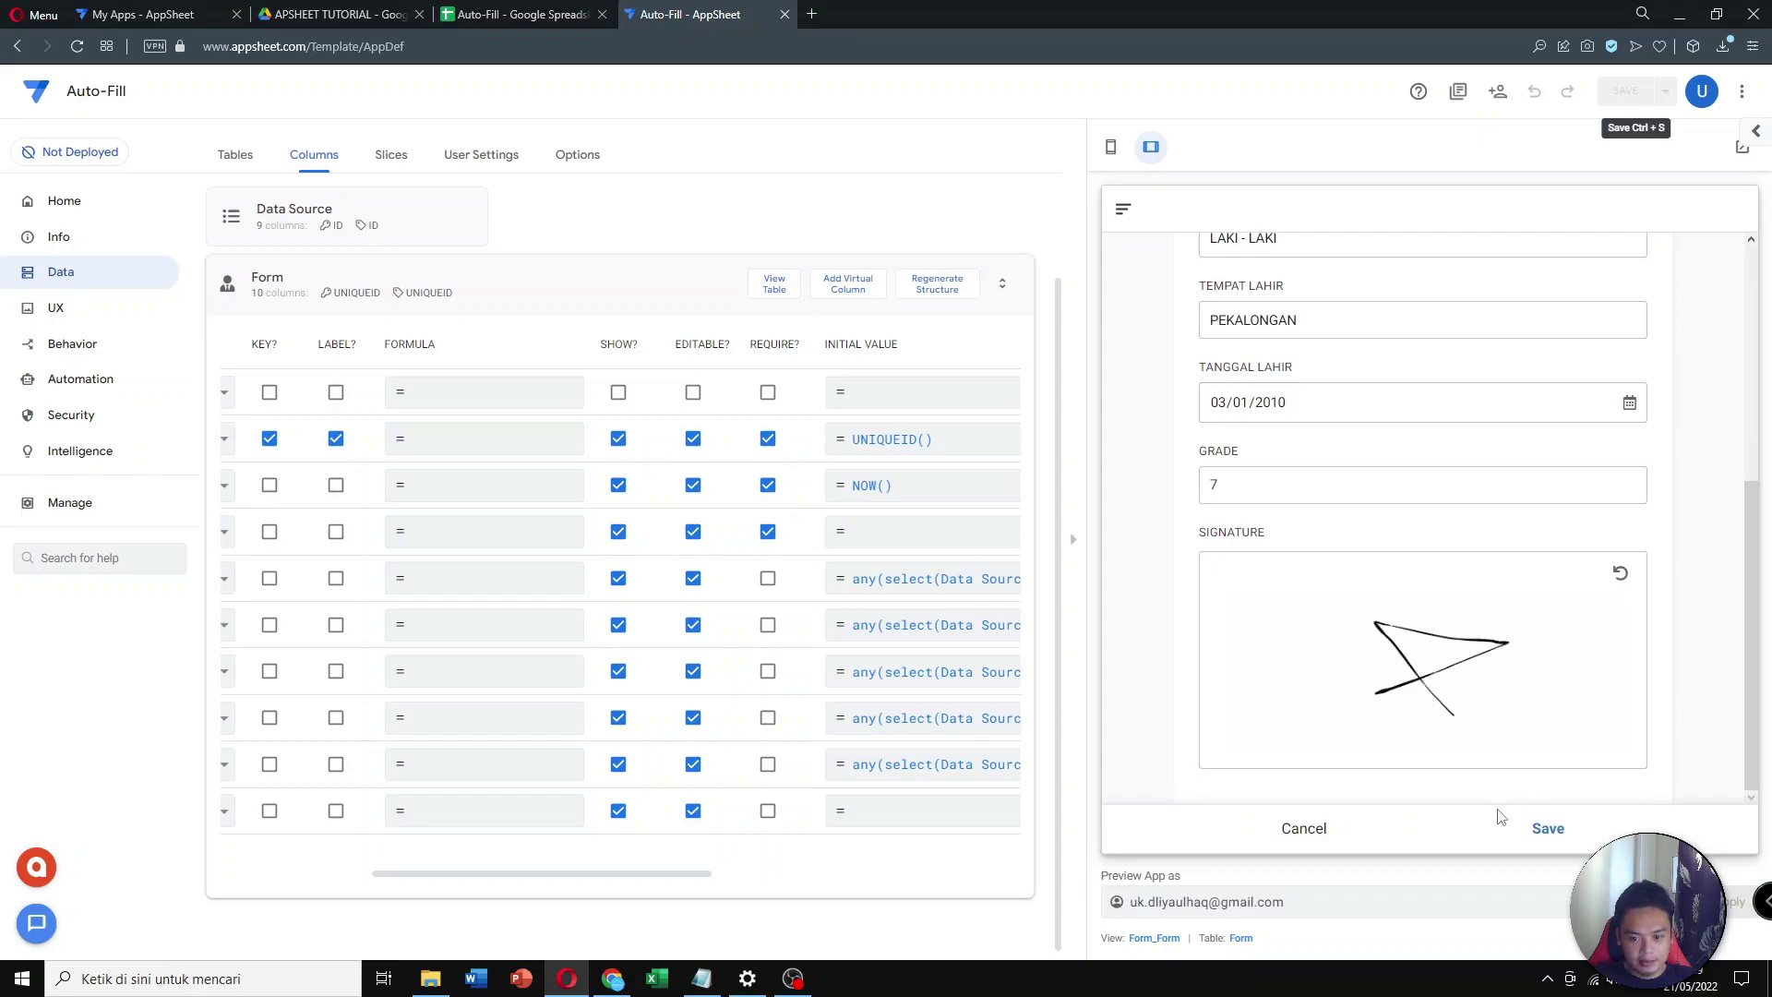
{"action": "left_click", "coordinate": [1568, 830]}
{"action": "left_click", "coordinate": [1556, 829]}
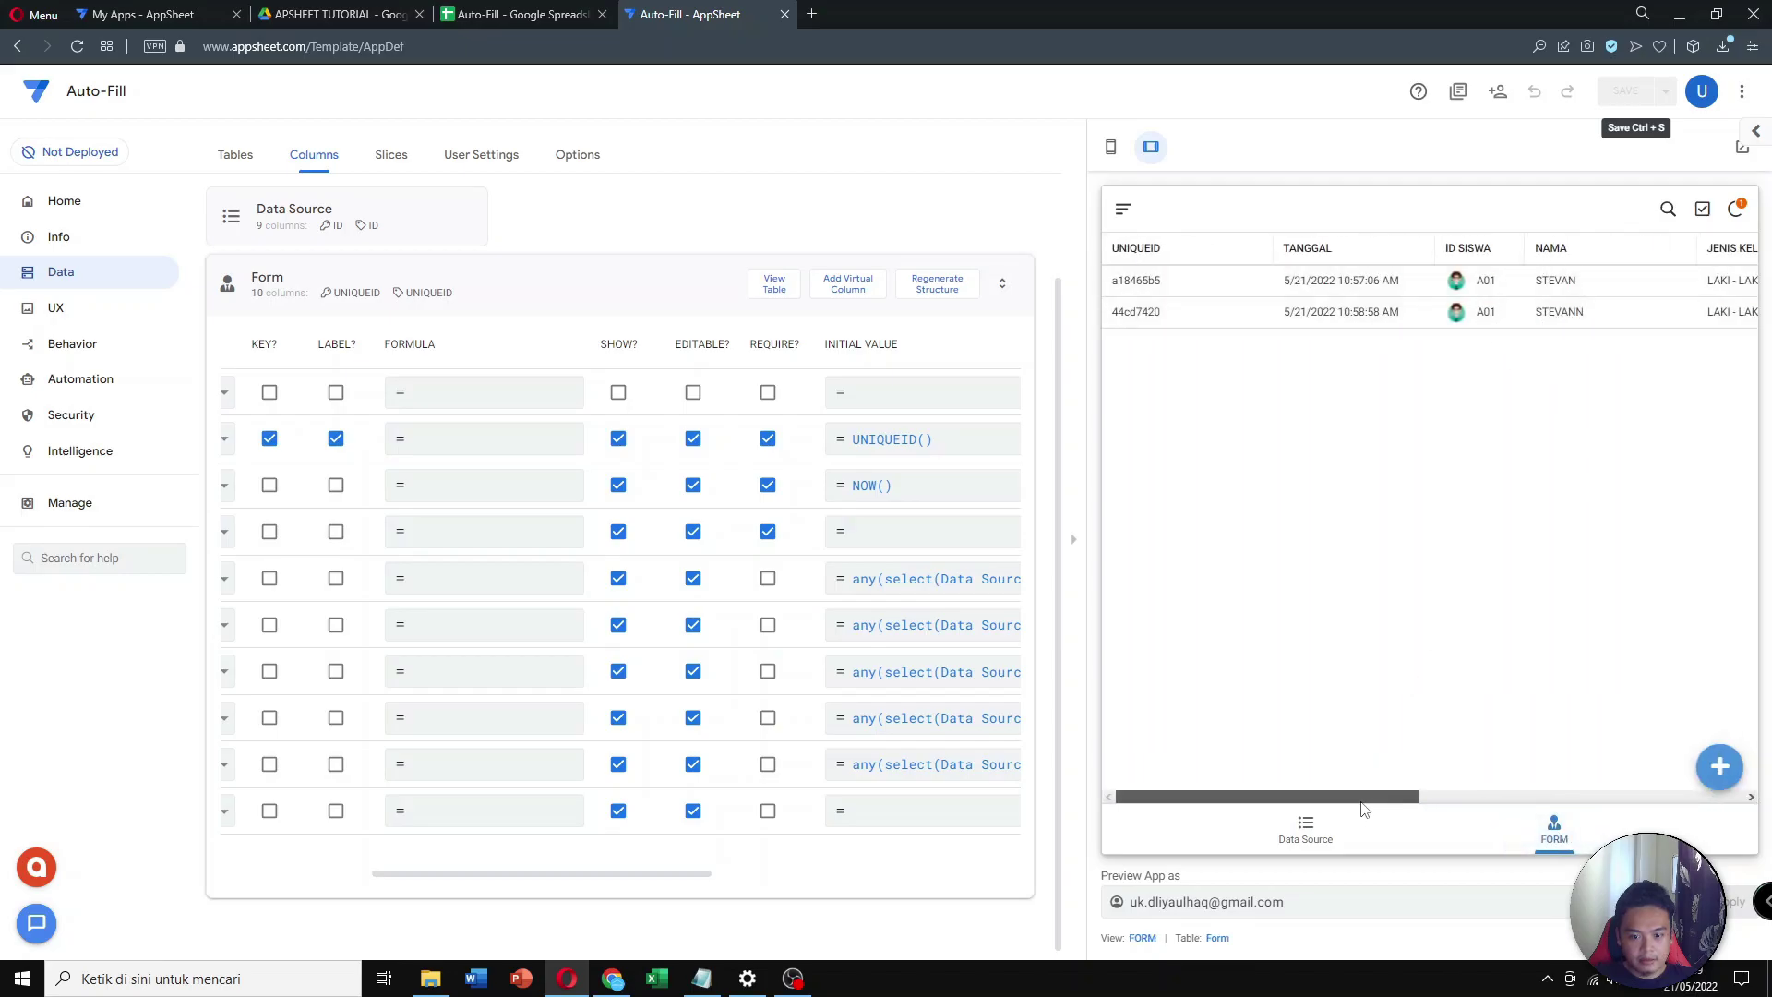
Review all columns of the saved entries in the FORM view and inspect the signed entry's details
{"action": "left_click_drag", "start_coordinate": [1364, 797], "coordinate": [1742, 801]}
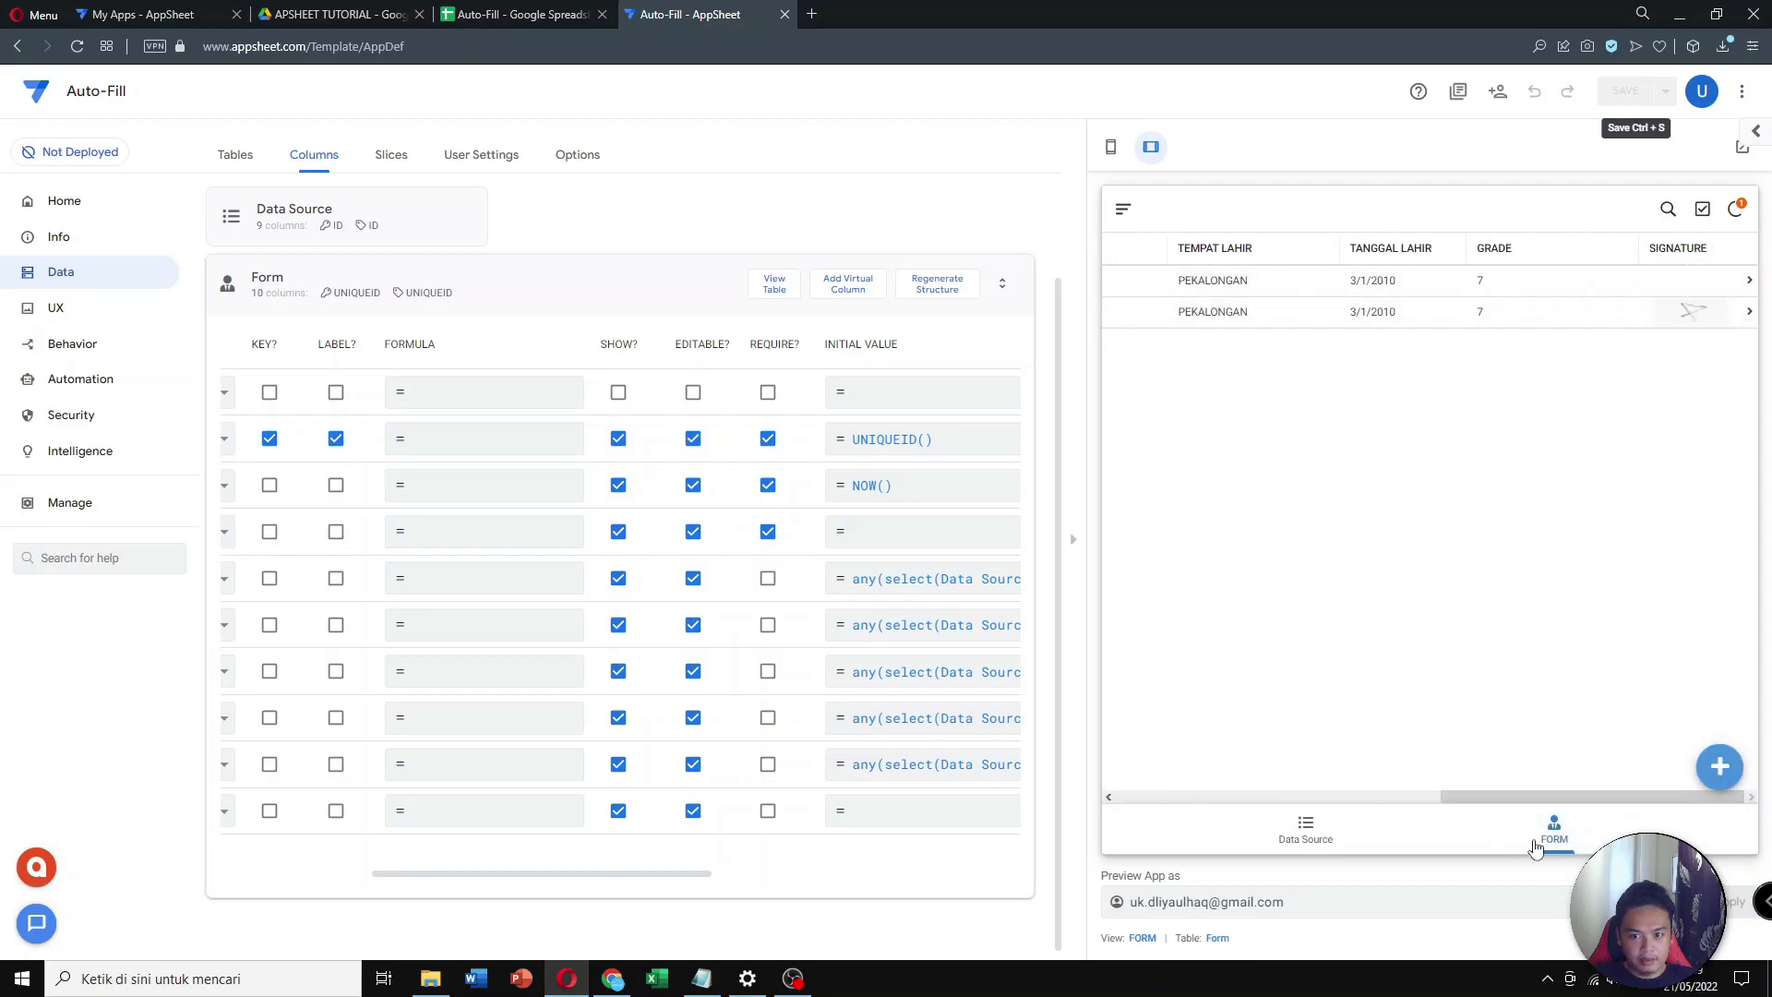
{"action": "left_click_drag", "start_coordinate": [1543, 800], "coordinate": [1338, 817]}
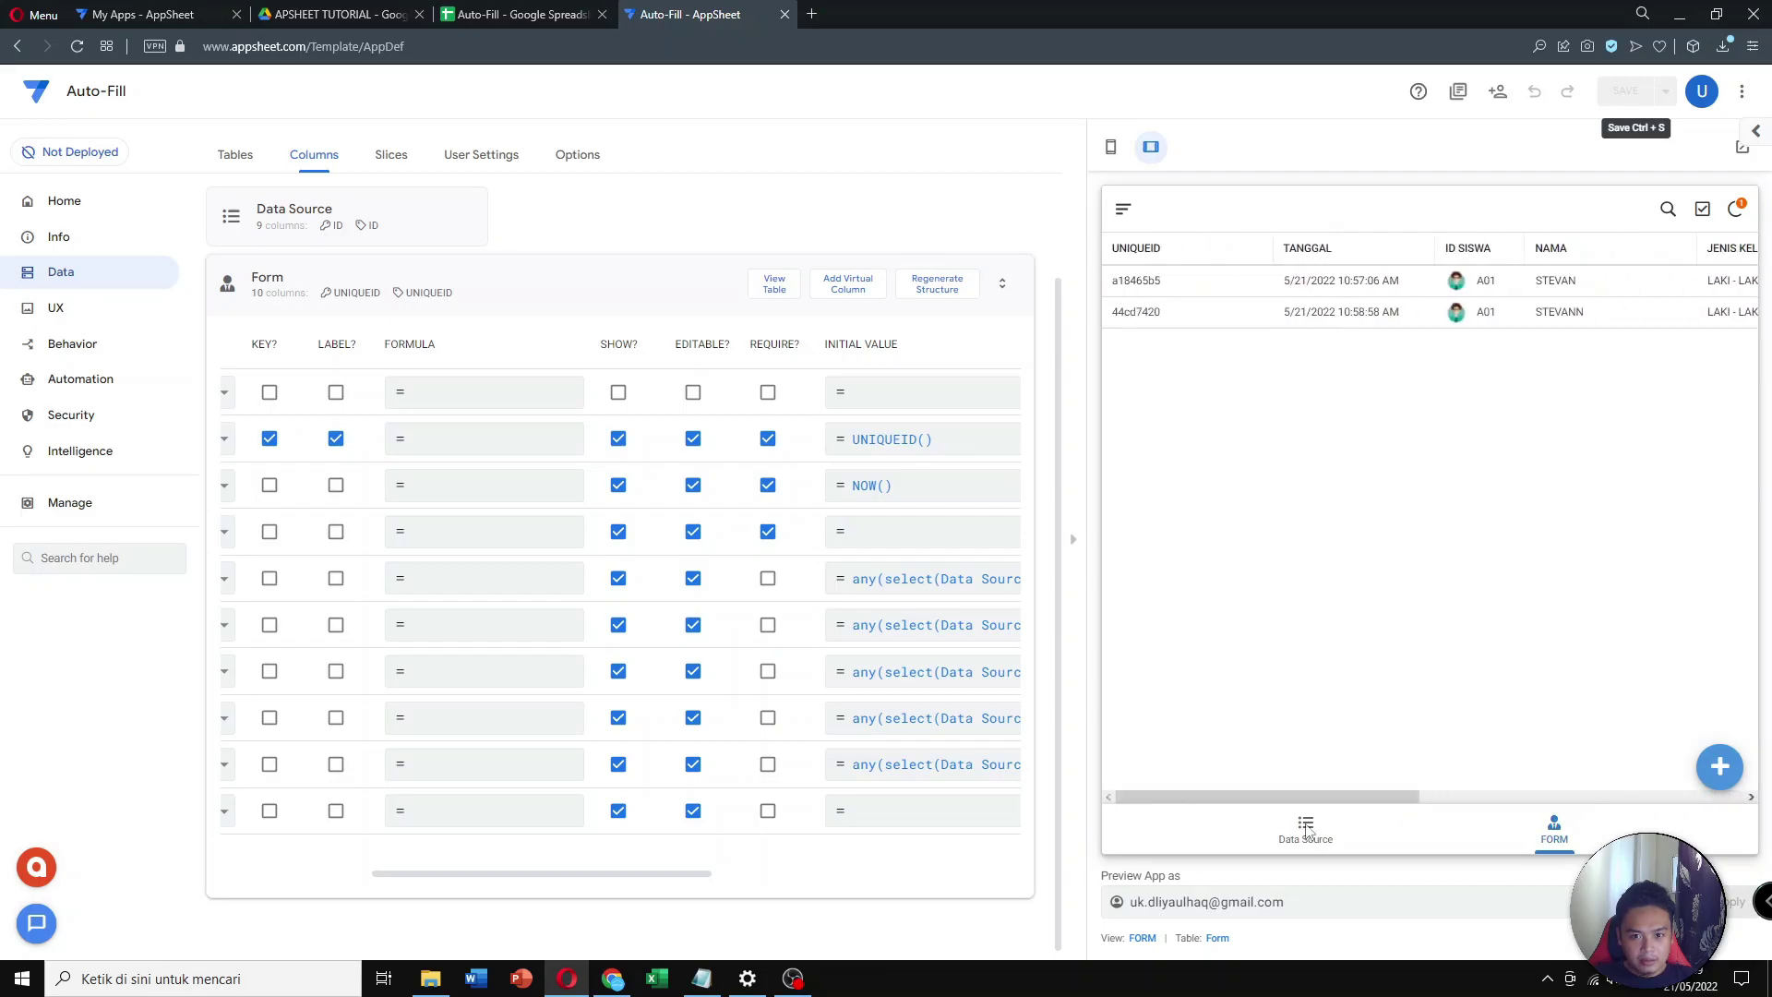
{"action": "left_click", "coordinate": [1568, 842]}
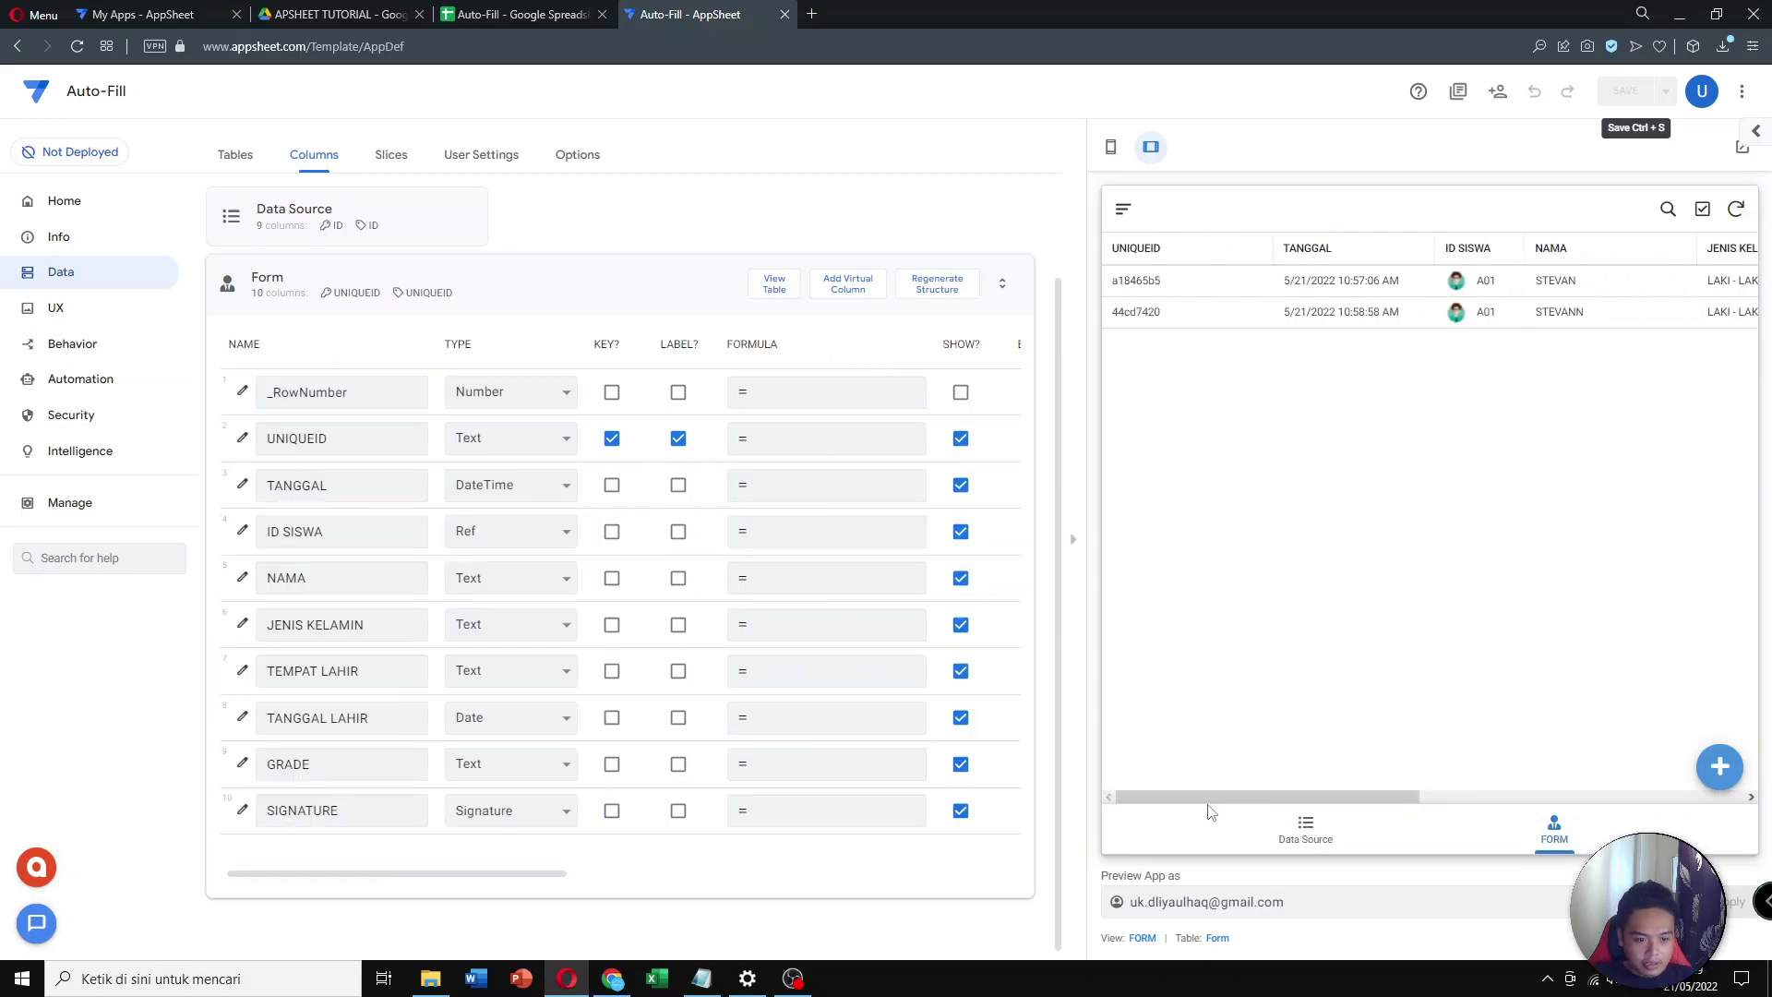
{"action": "left_click_drag", "start_coordinate": [1212, 806], "coordinate": [1585, 794]}
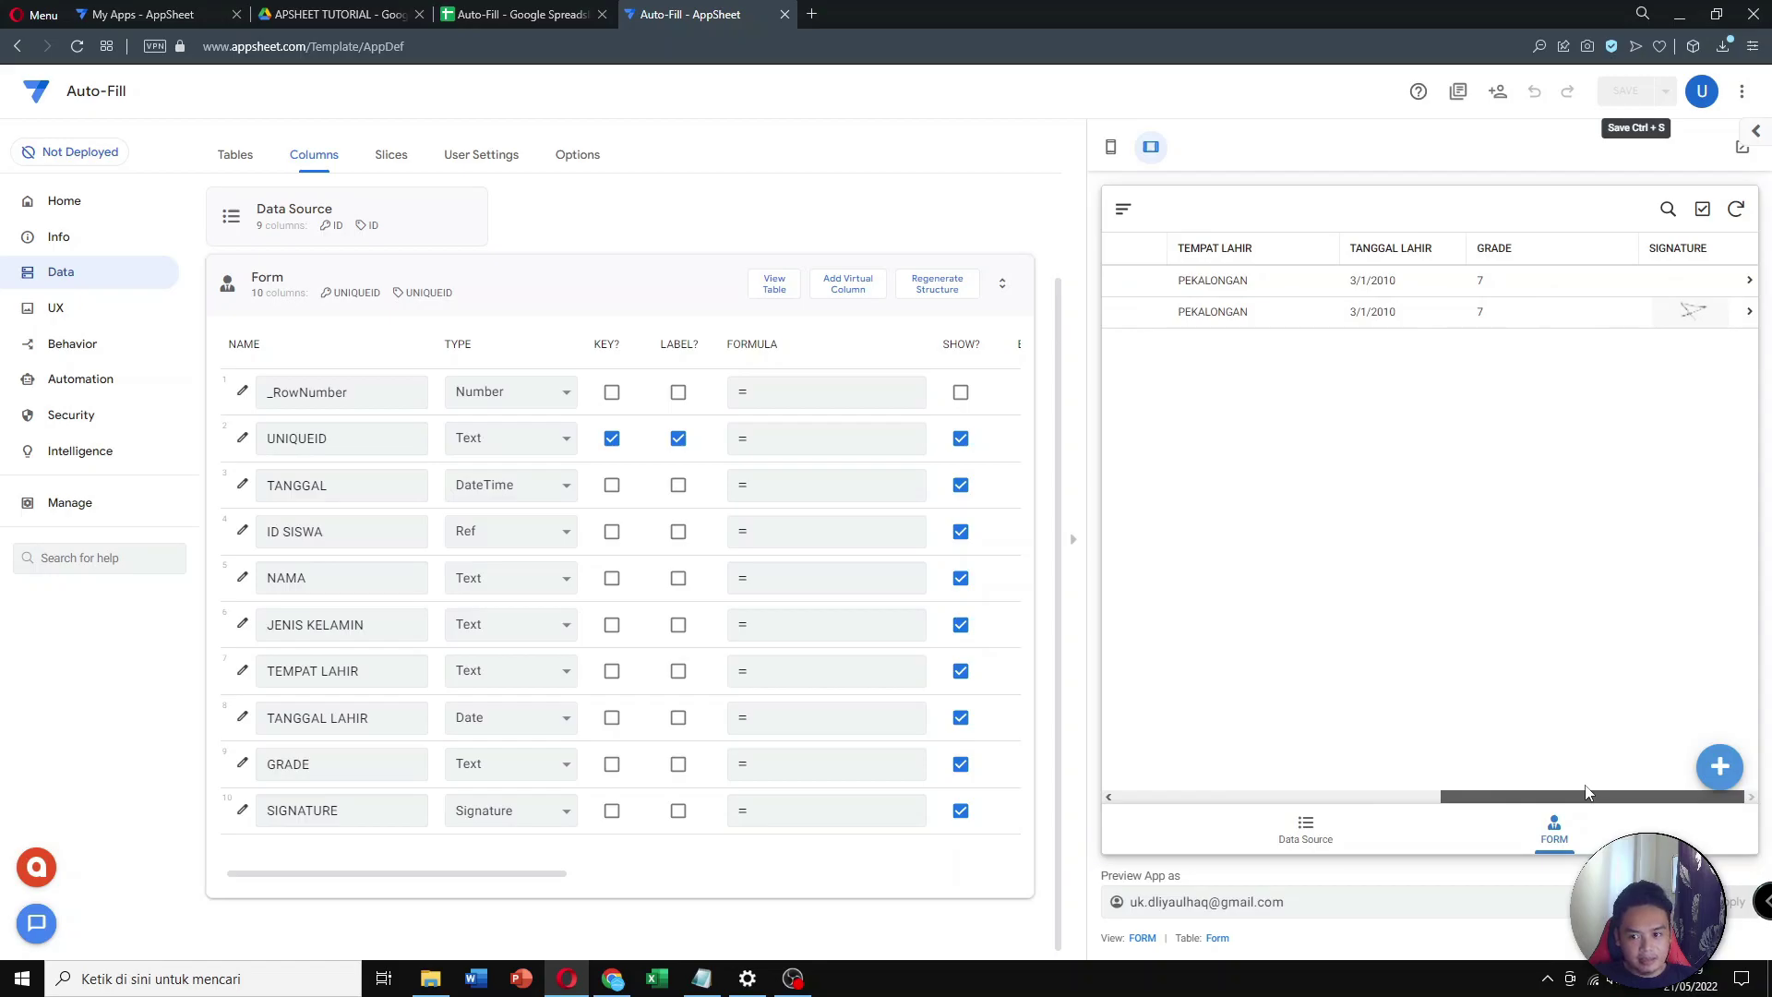
{"action": "left_click", "coordinate": [1519, 310]}
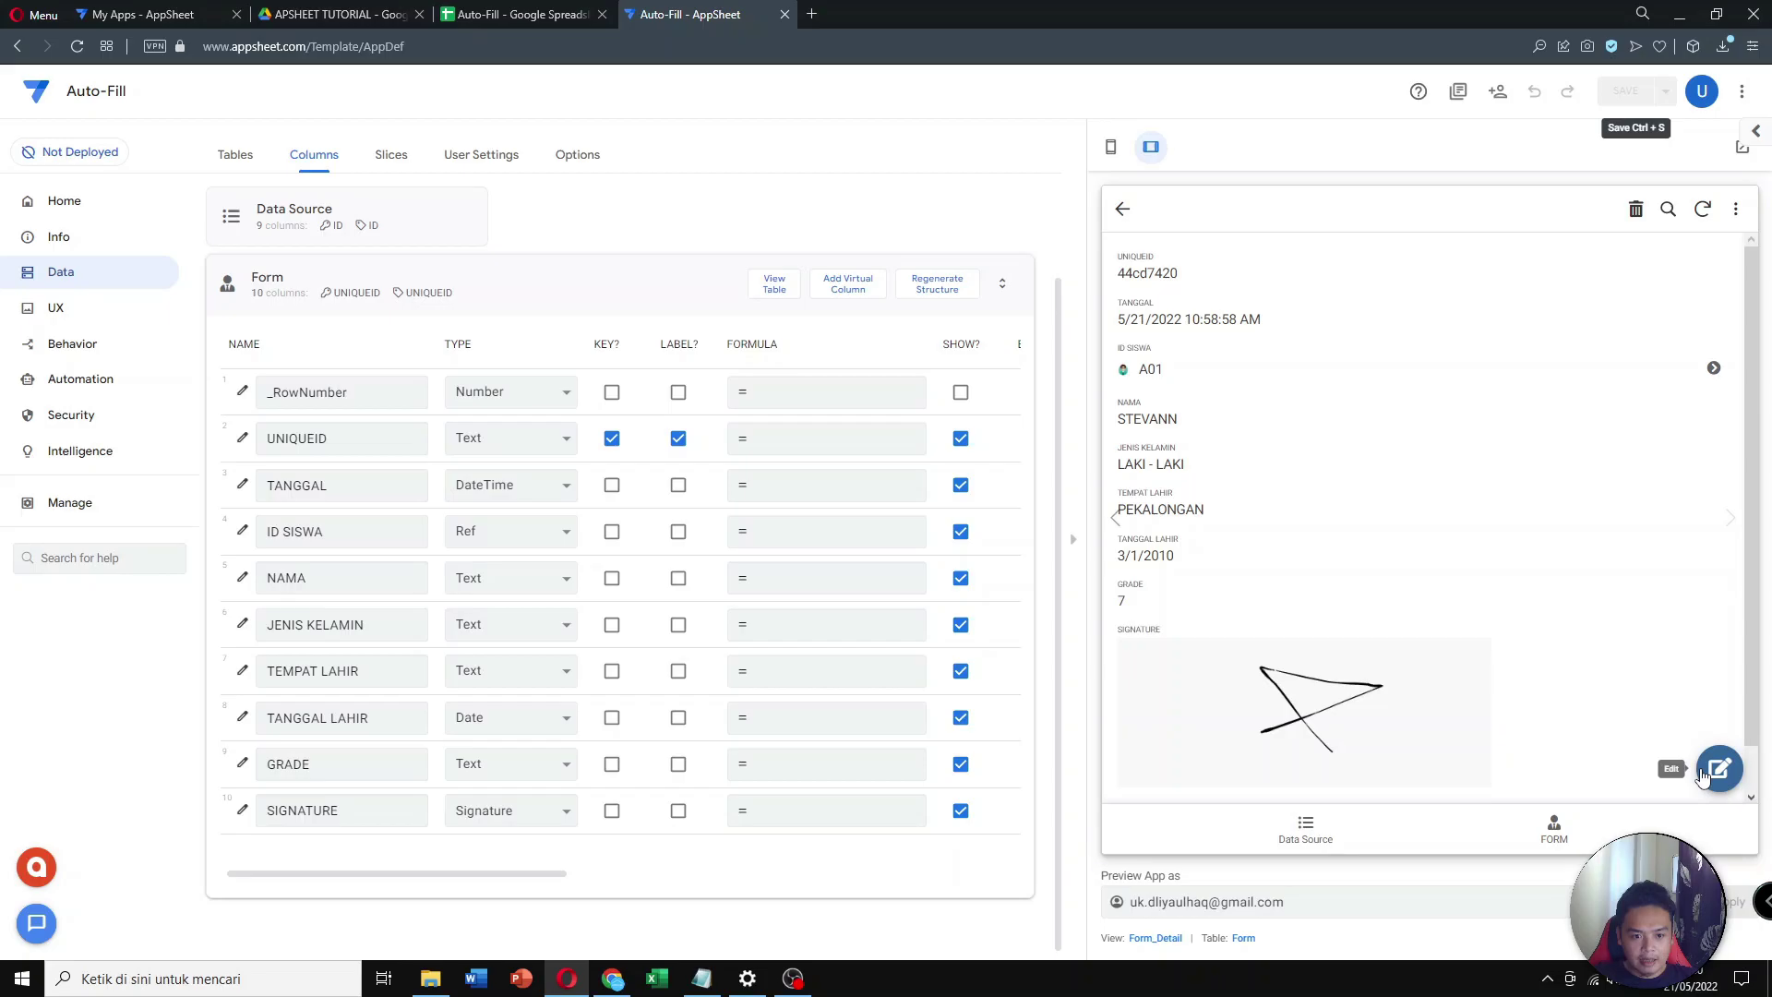
{"action": "left_click_drag", "start_coordinate": [1161, 310], "coordinate": [1181, 535]}
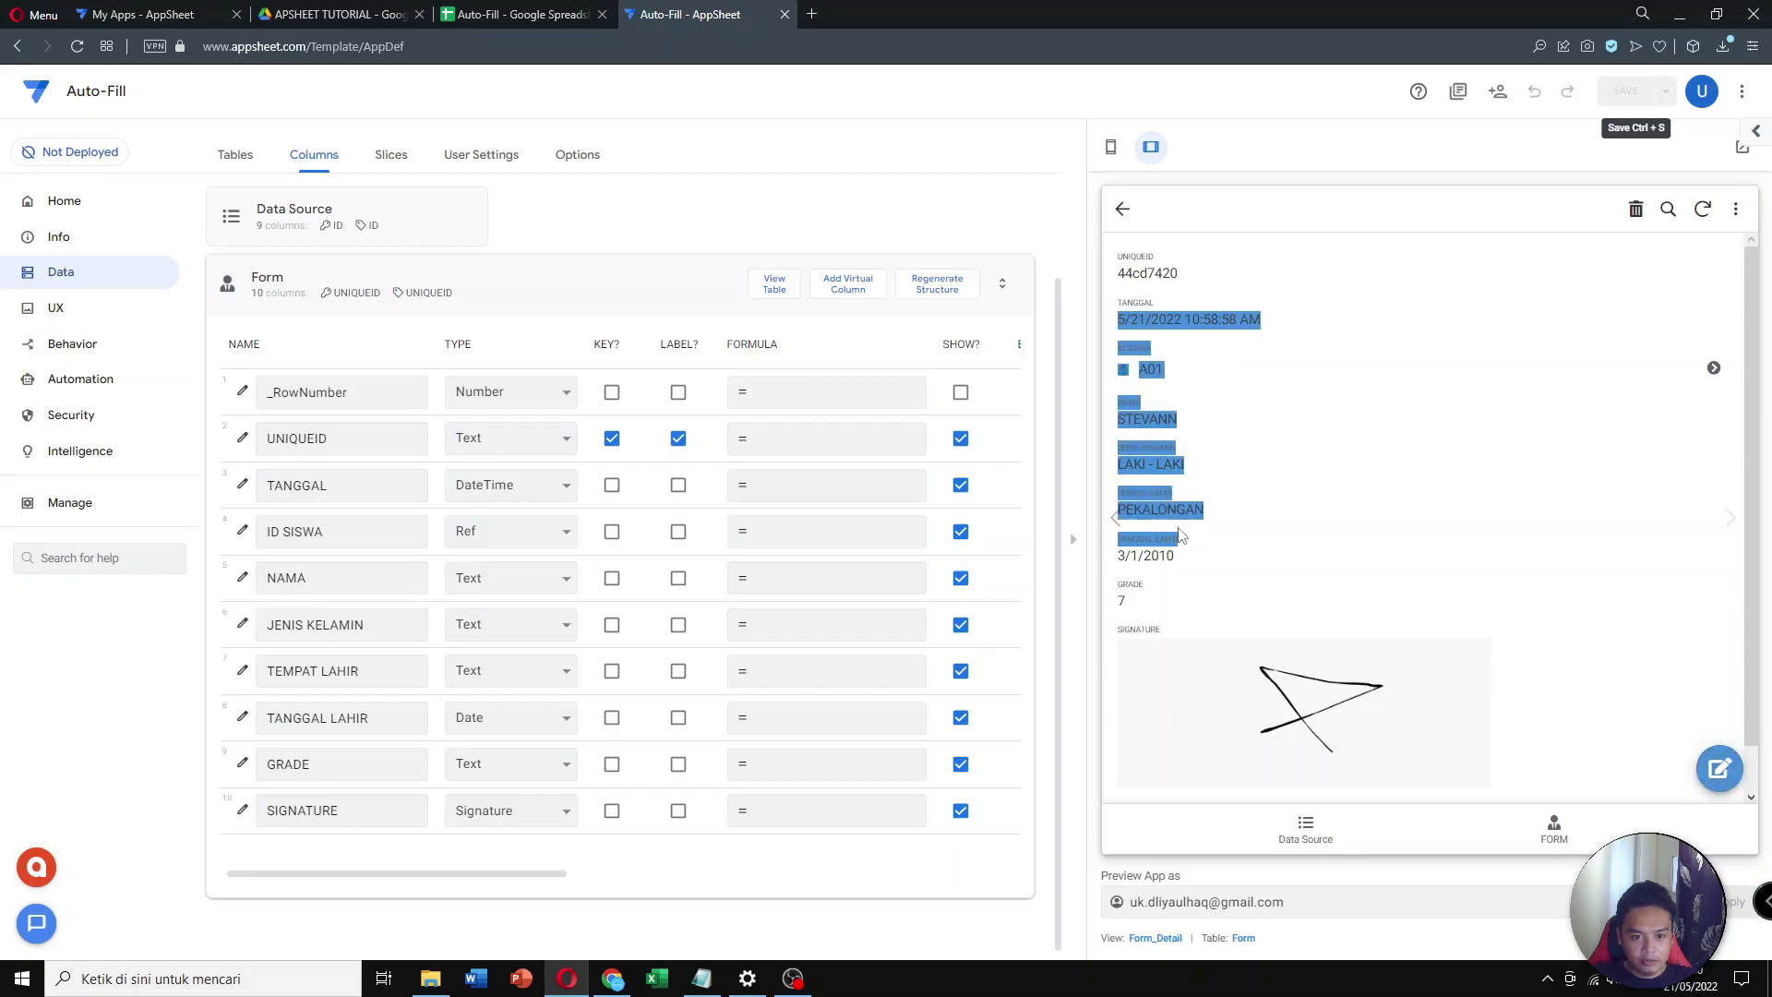
{"action": "left_click", "coordinate": [1366, 554]}
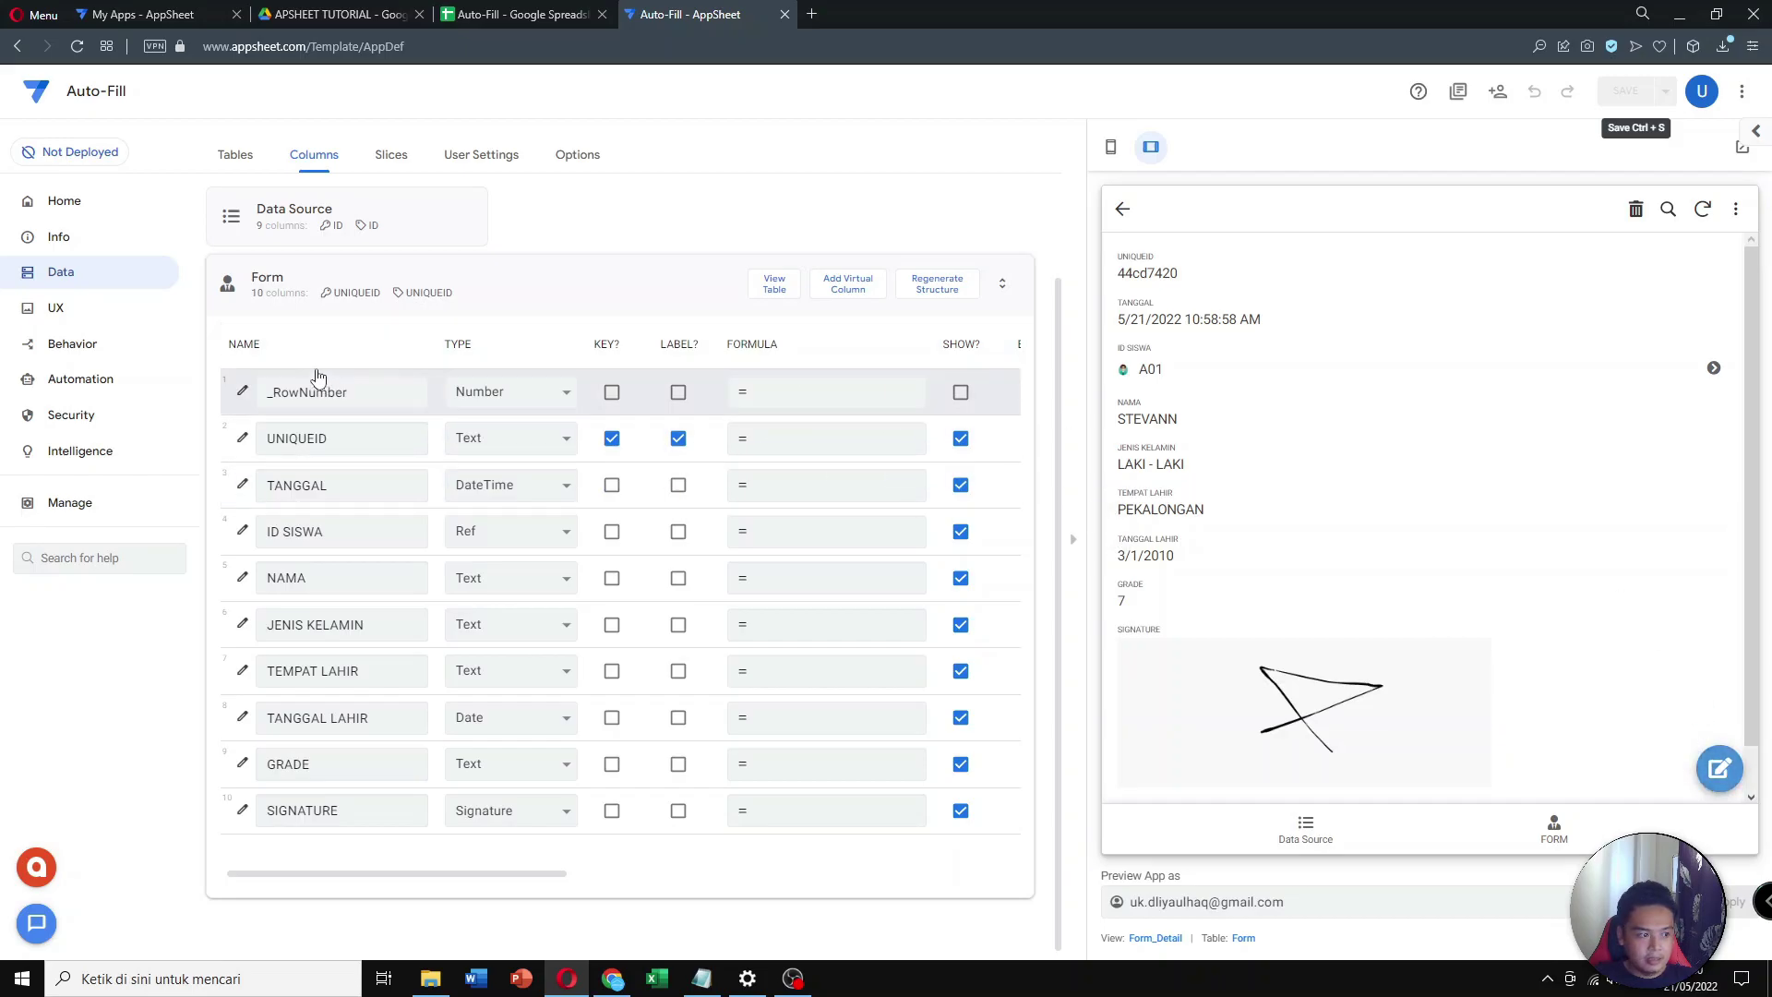
Open the Form table's system-generated Edit action and expand its Behavior settings
{"action": "left_click", "coordinate": [126, 353]}
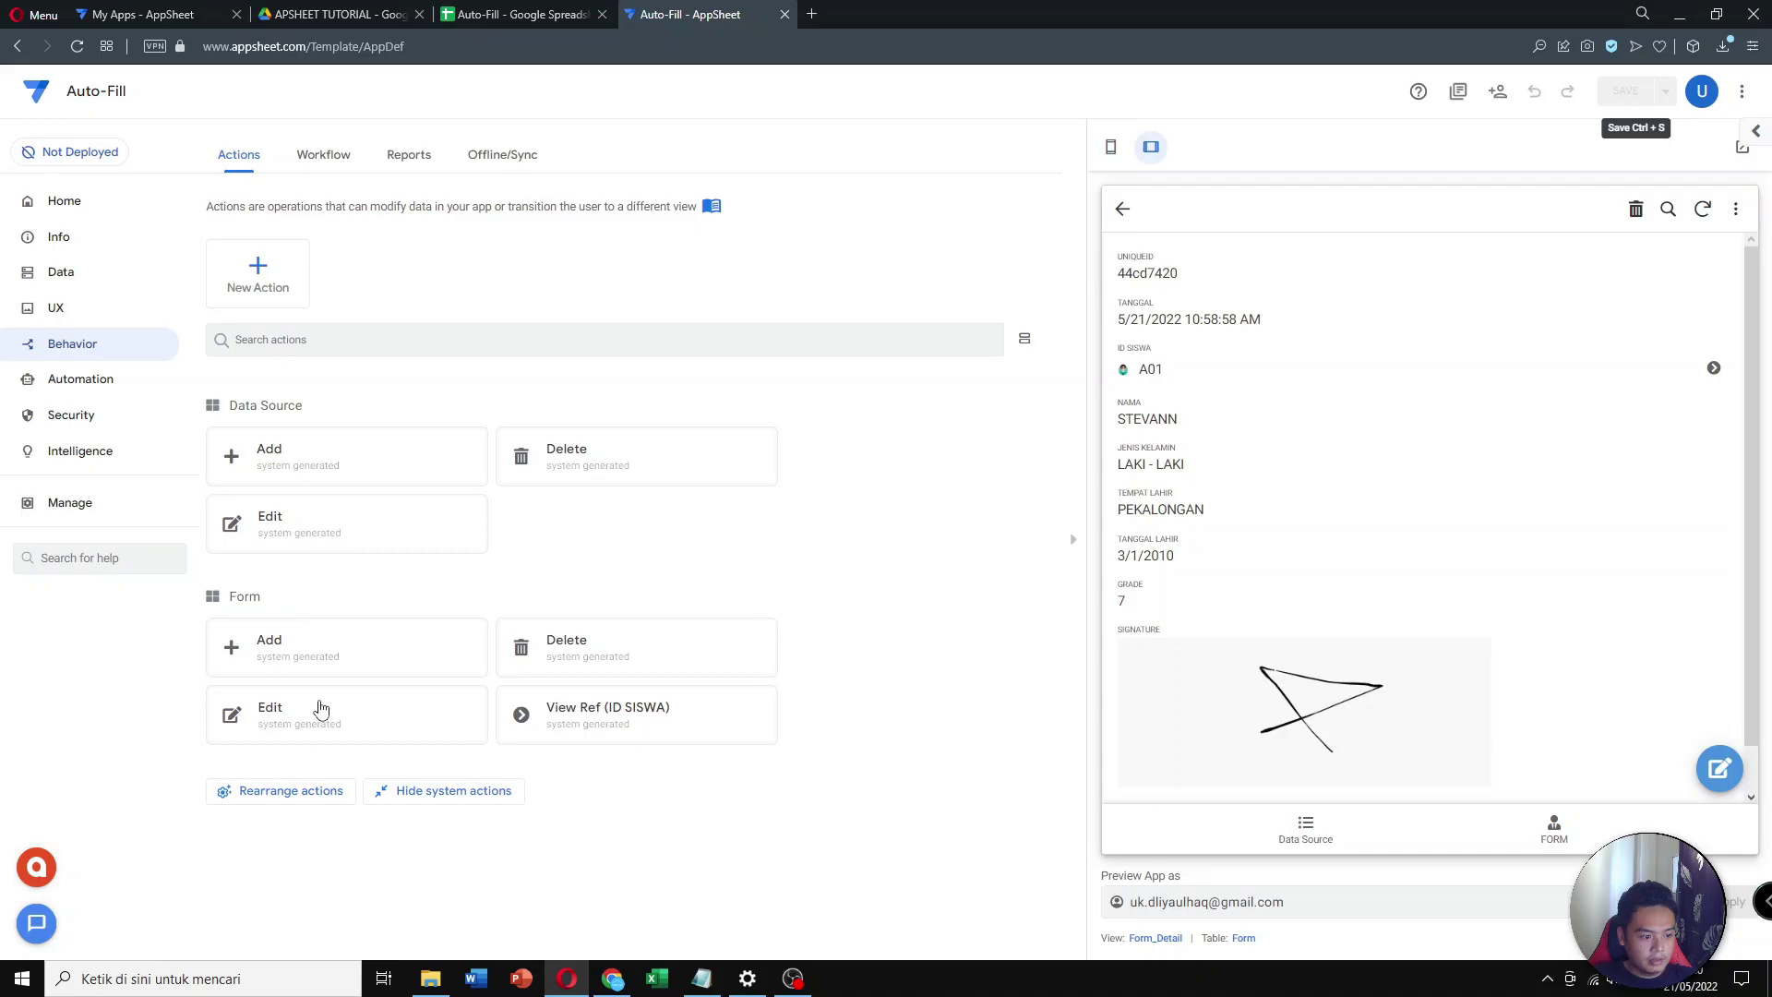
{"action": "left_click", "coordinate": [320, 709]}
{"action": "left_click", "coordinate": [506, 709]}
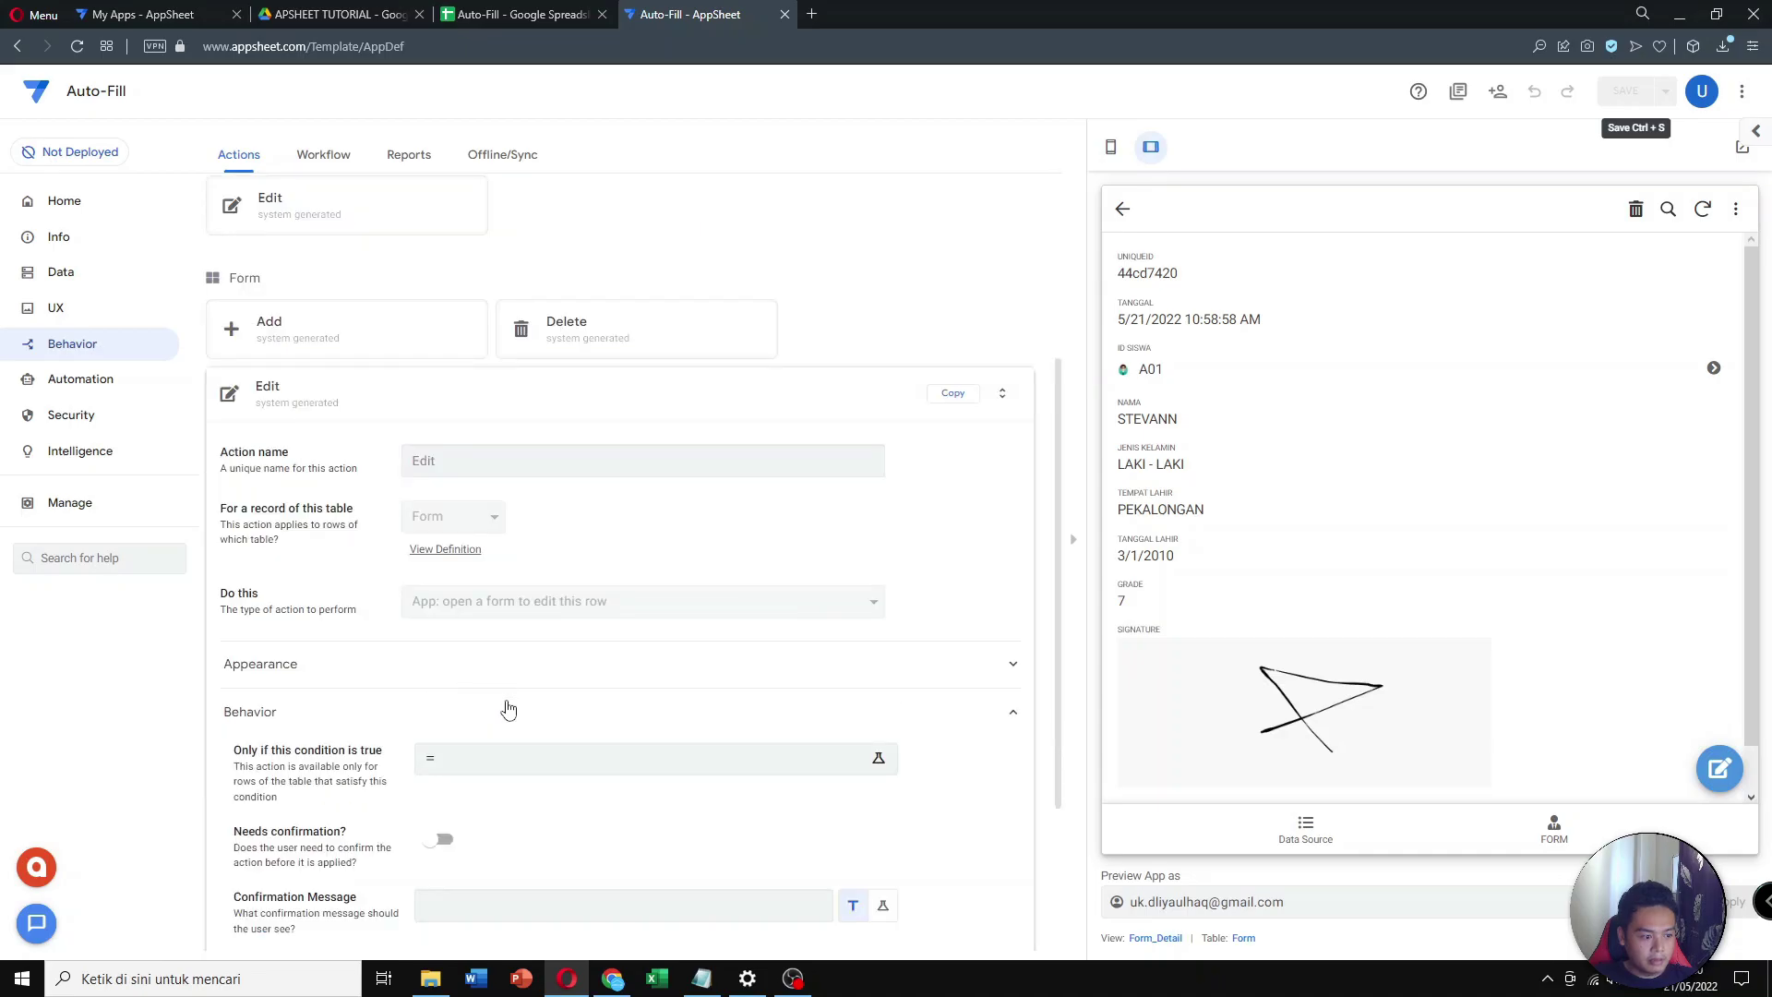
{"action": "scroll", "coordinate": [503, 716], "scroll_direction": "down", "scroll_amount": 2}
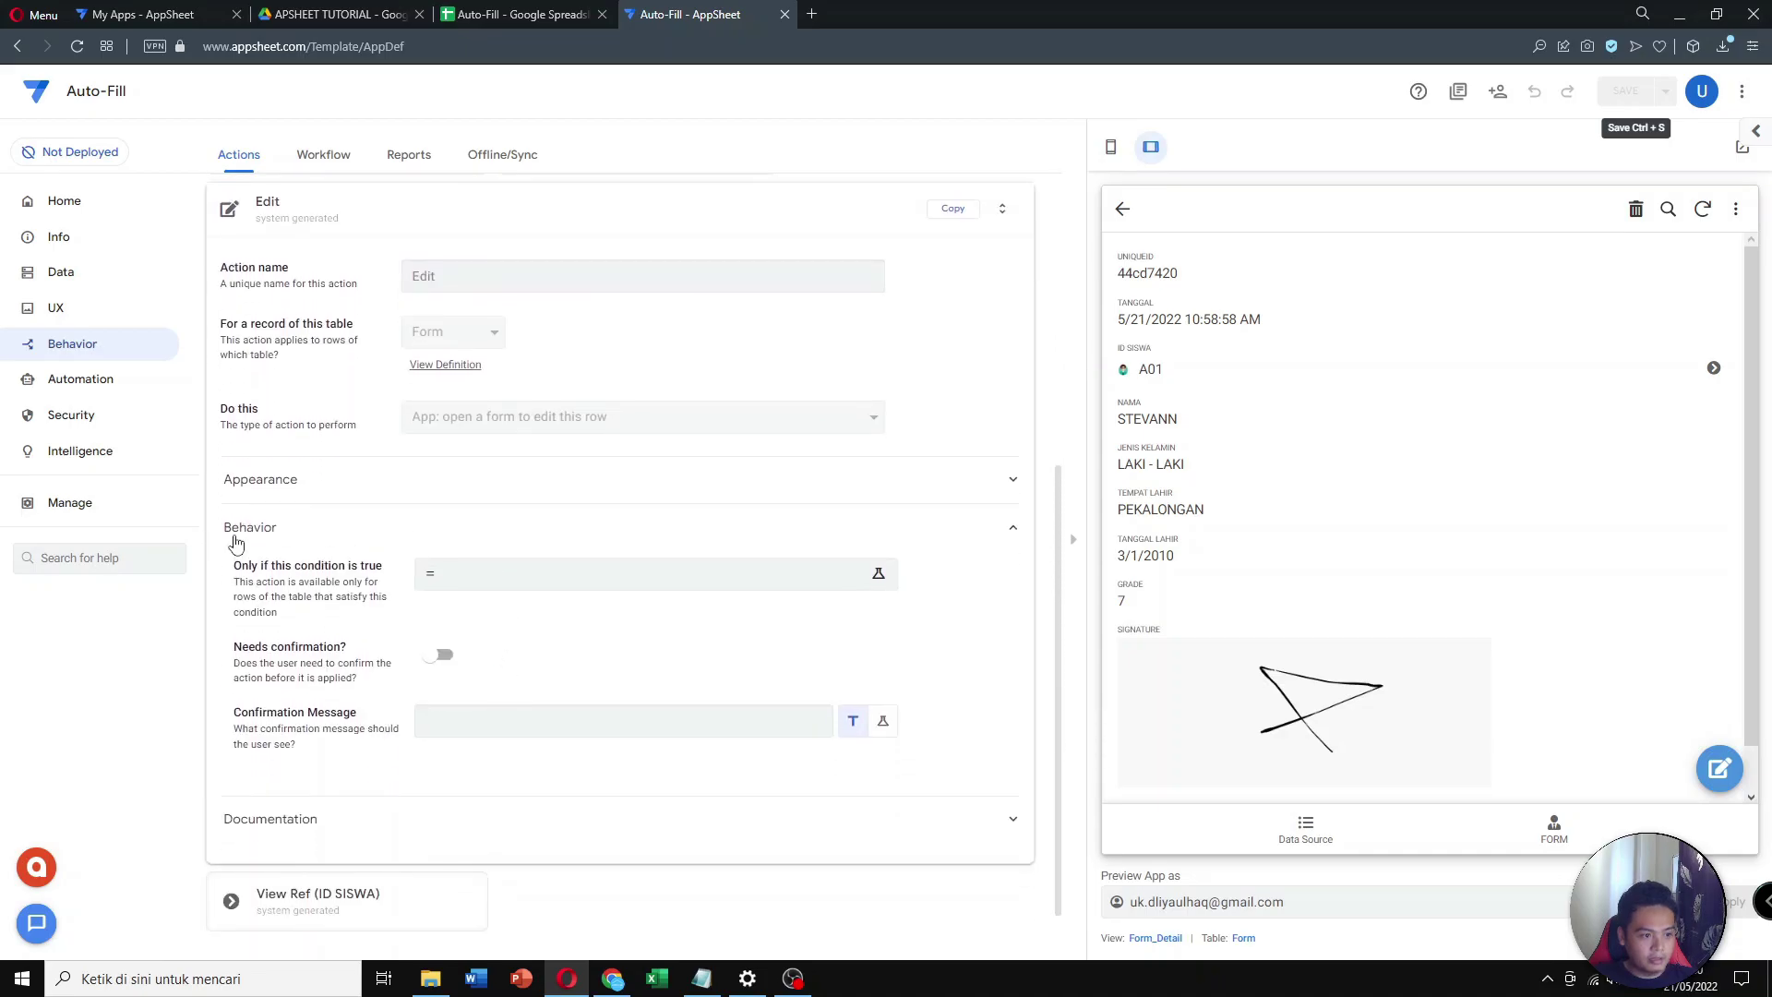
{"action": "left_click_drag", "start_coordinate": [228, 537], "coordinate": [285, 530]}
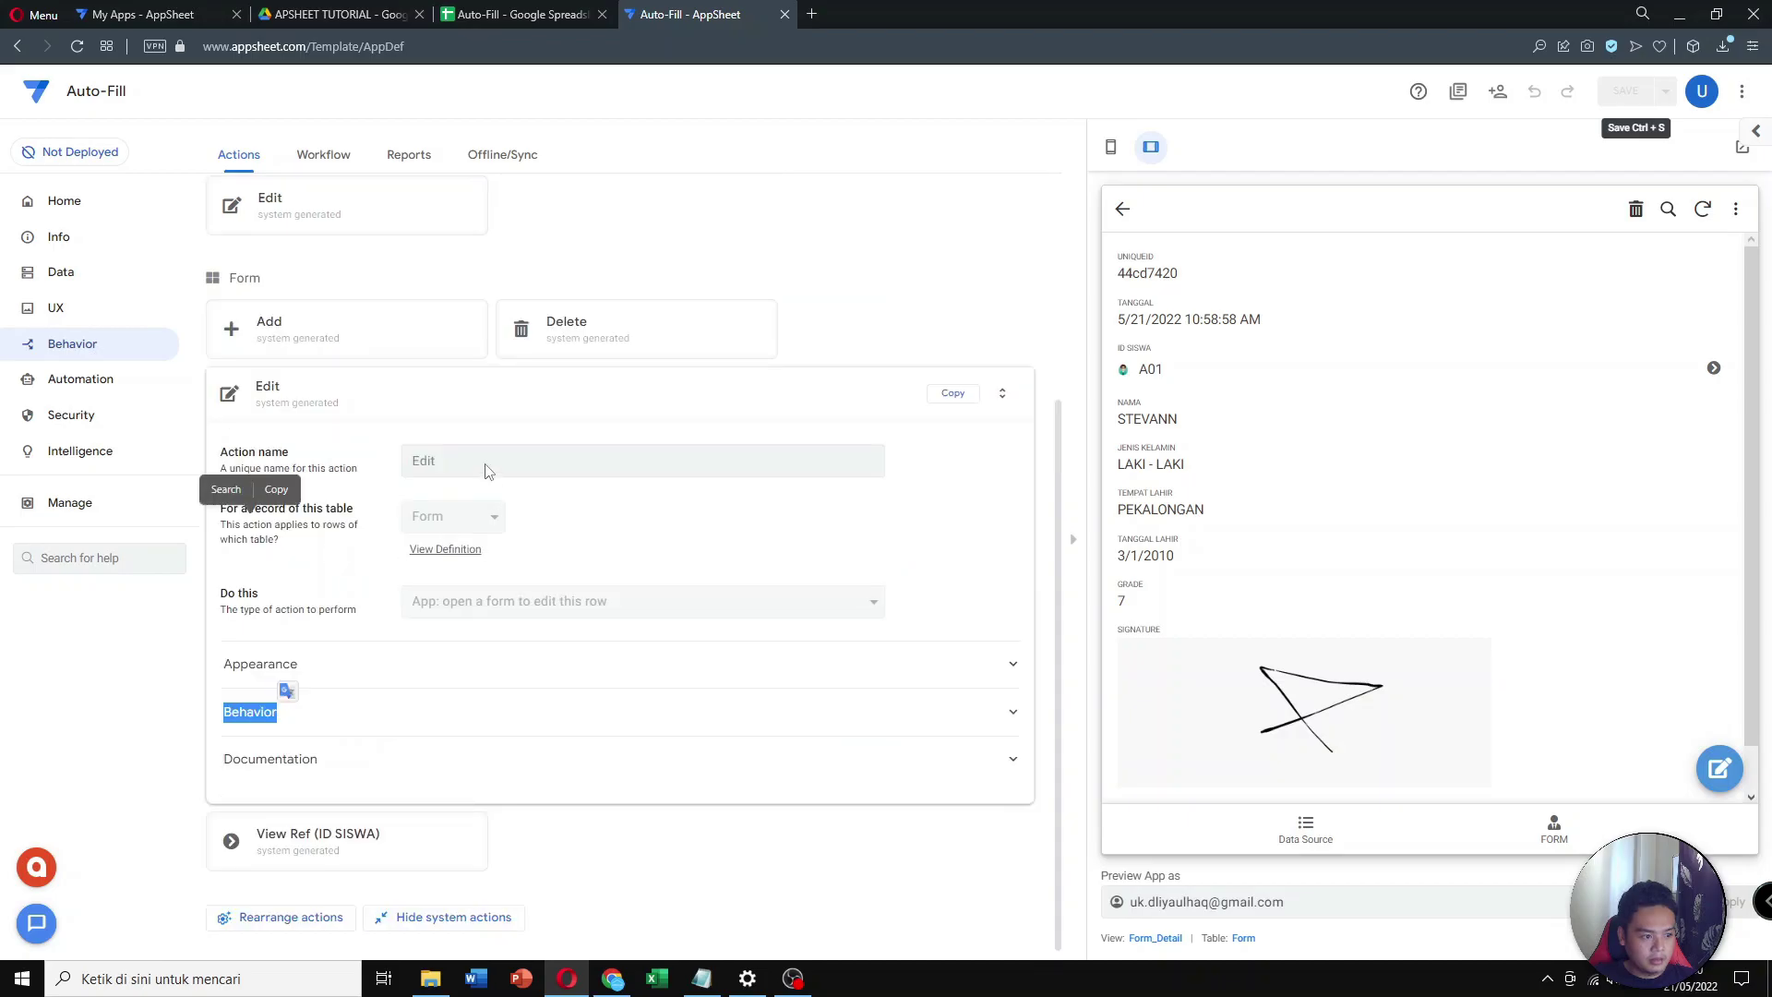
{"action": "left_click", "coordinate": [487, 471]}
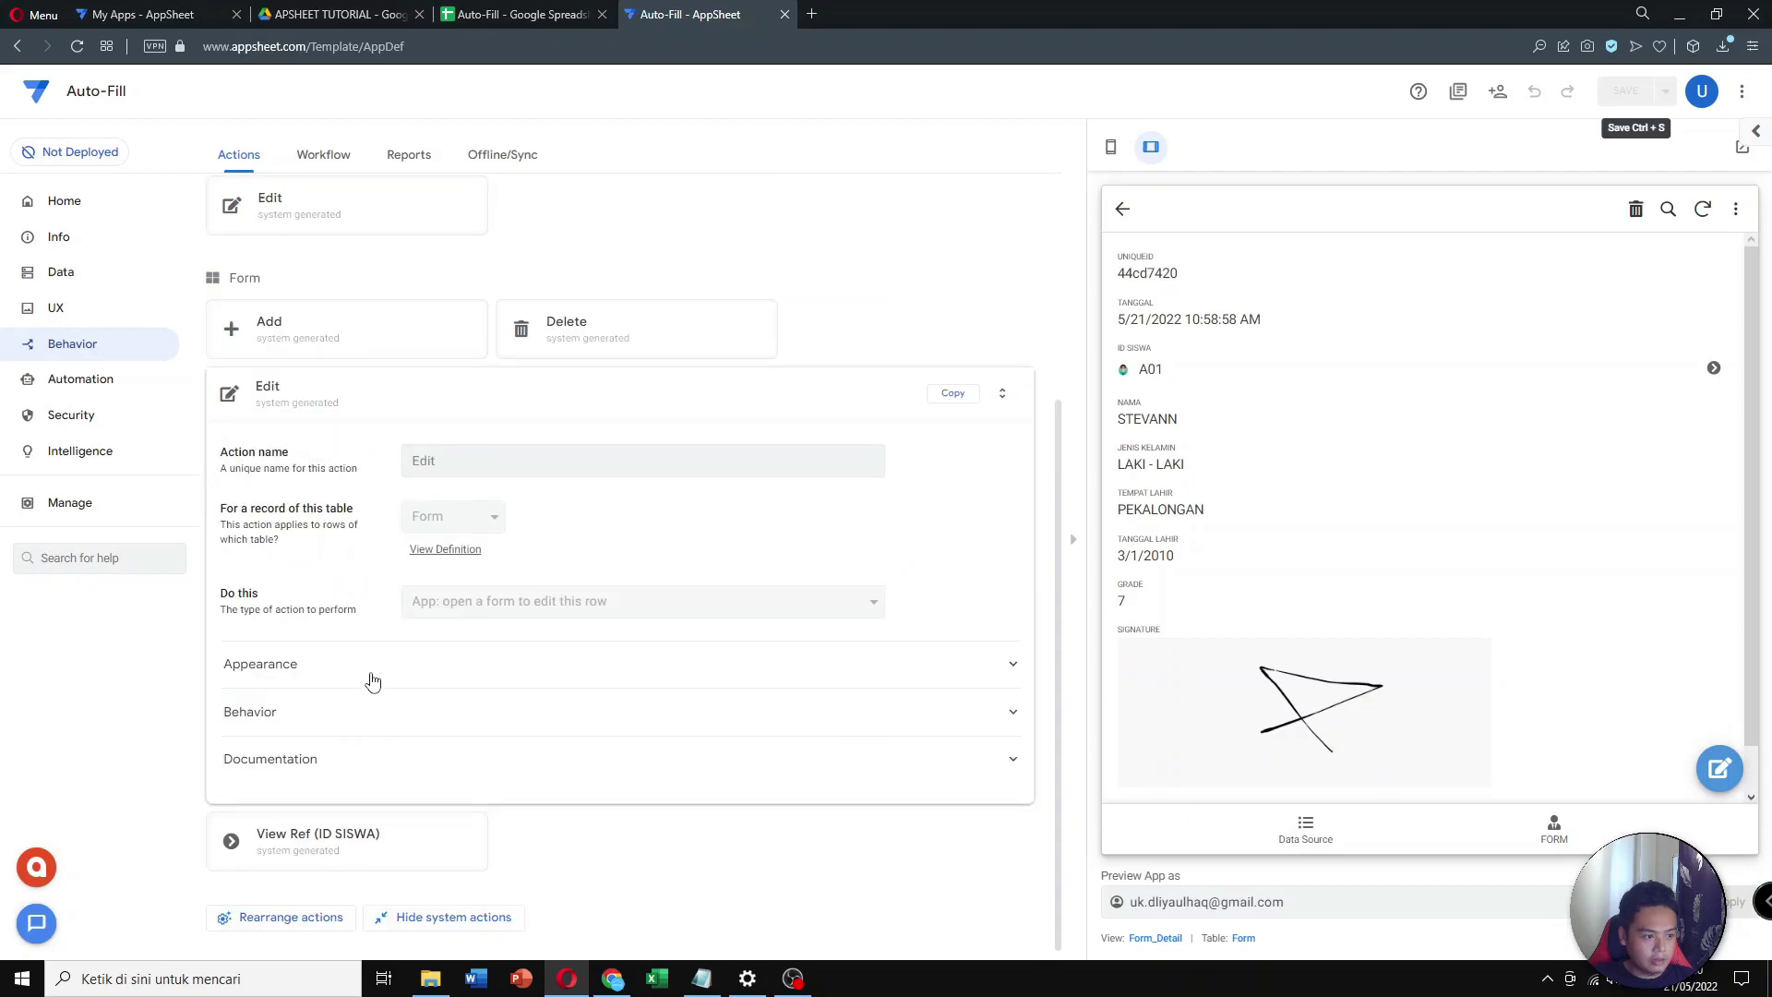
{"action": "scroll", "coordinate": [436, 592], "scroll_direction": "up", "scroll_amount": 1}
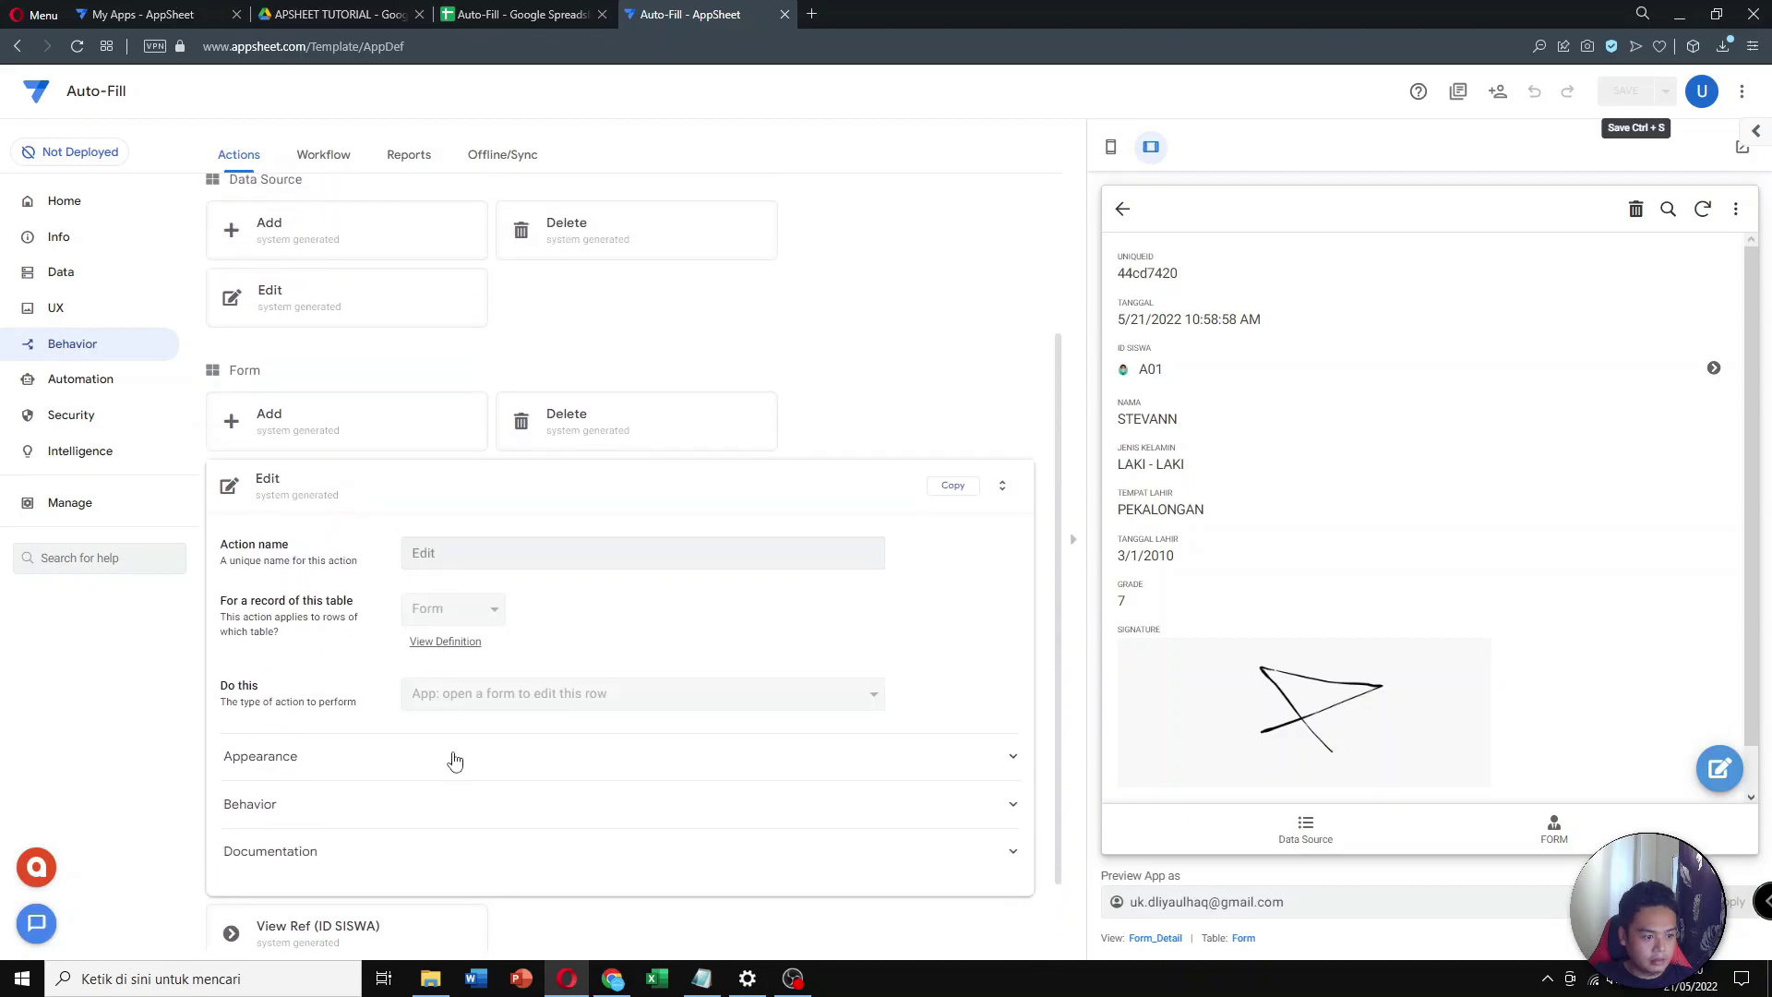
{"action": "scroll", "coordinate": [466, 692], "scroll_direction": "down", "scroll_amount": 1}
{"action": "left_click", "coordinate": [461, 729]}
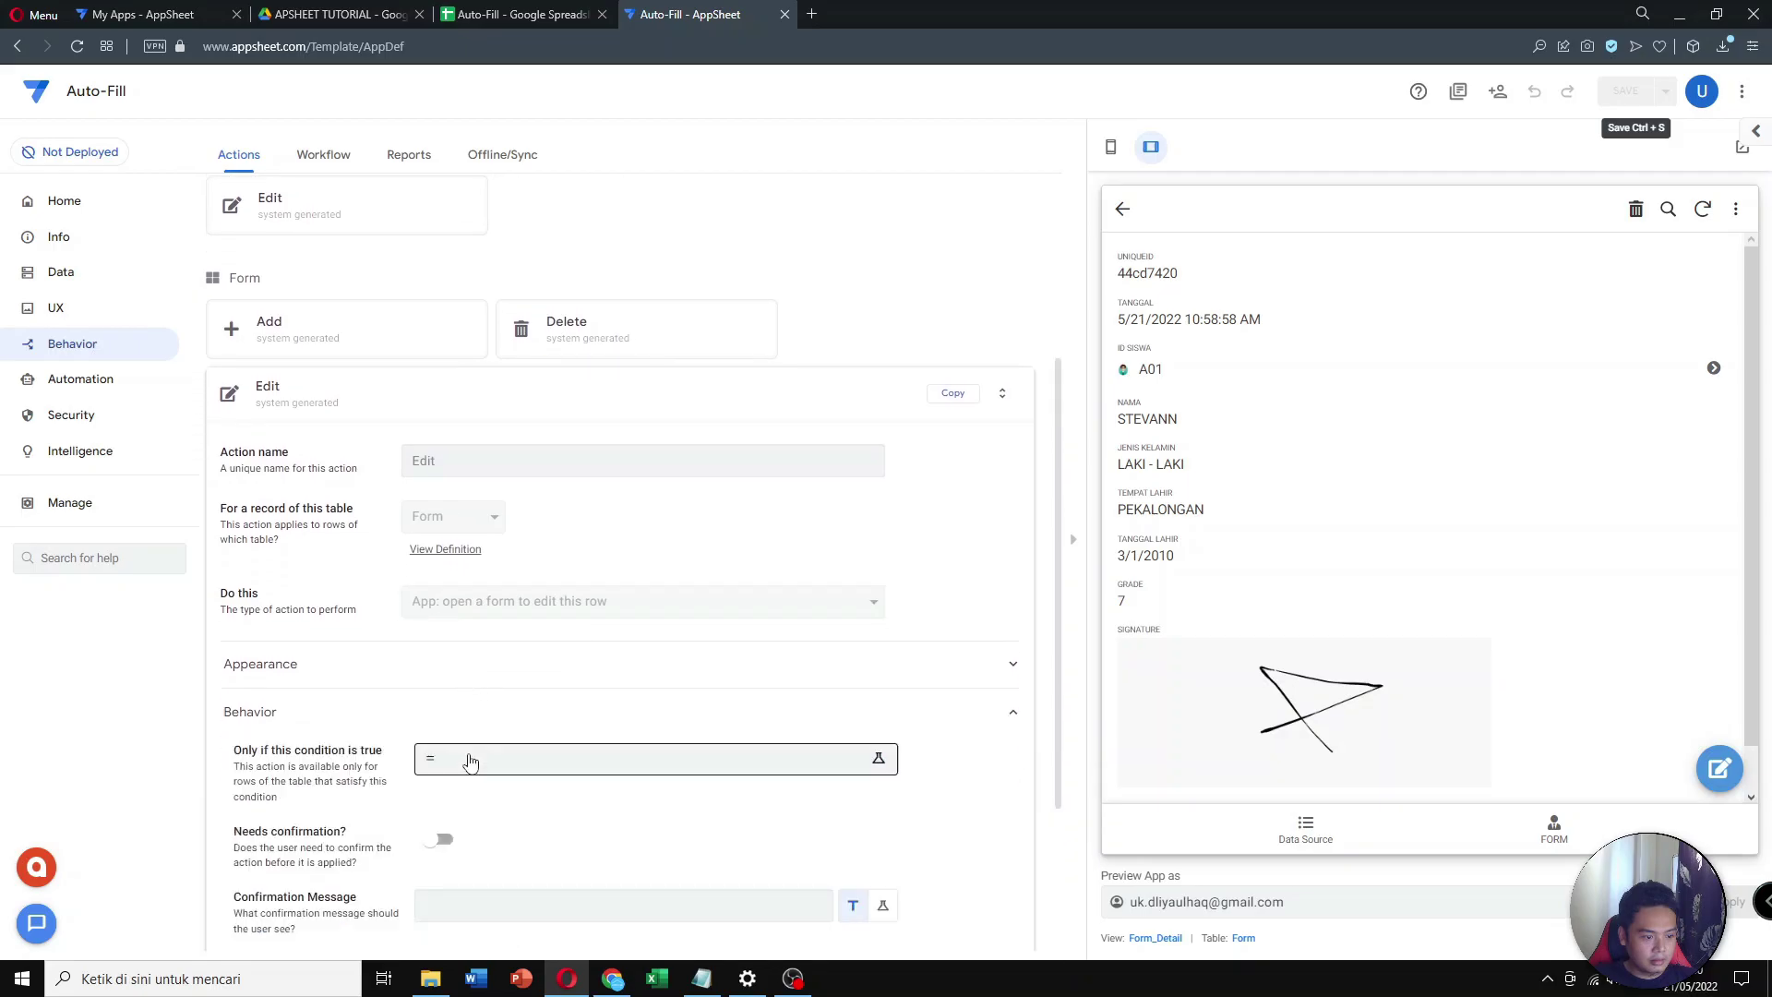
Set the Edit action's "Only if this condition is true" expression to ISBLANK([SIGNATURE]) and save the expression
{"action": "left_click", "coordinate": [469, 762]}
{"action": "type", "text": "ISBLANK"}
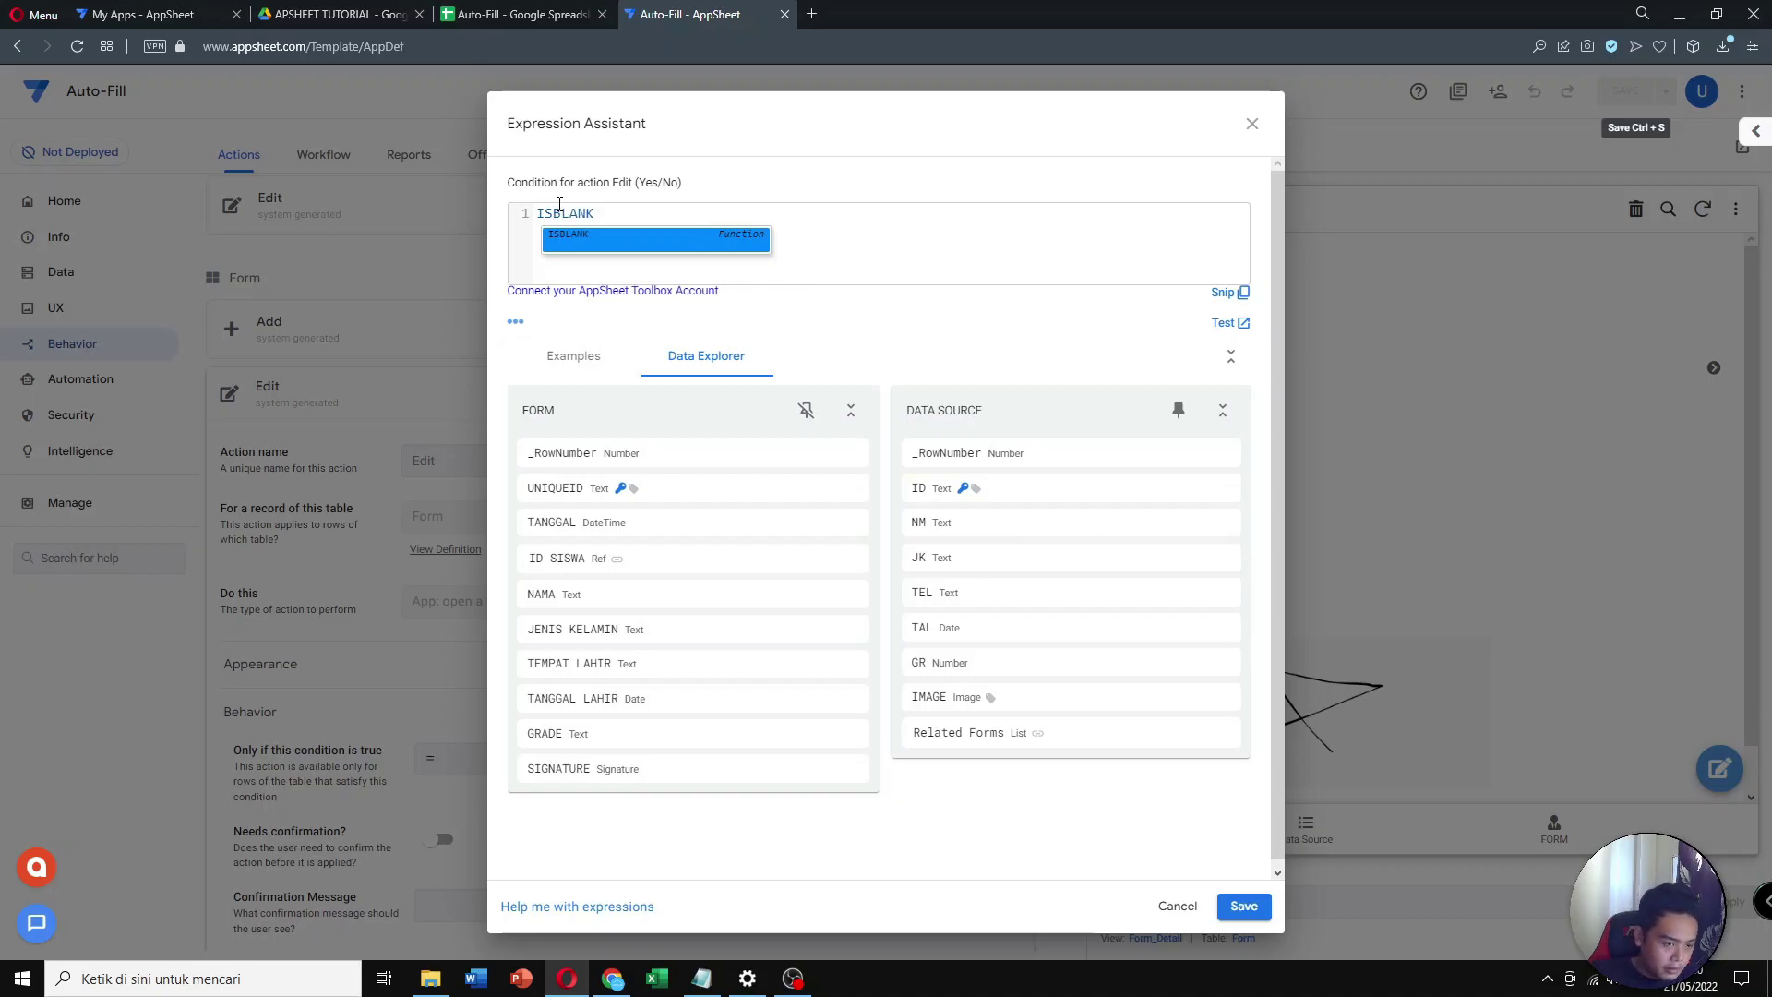
{"action": "left_click", "coordinate": [567, 238]}
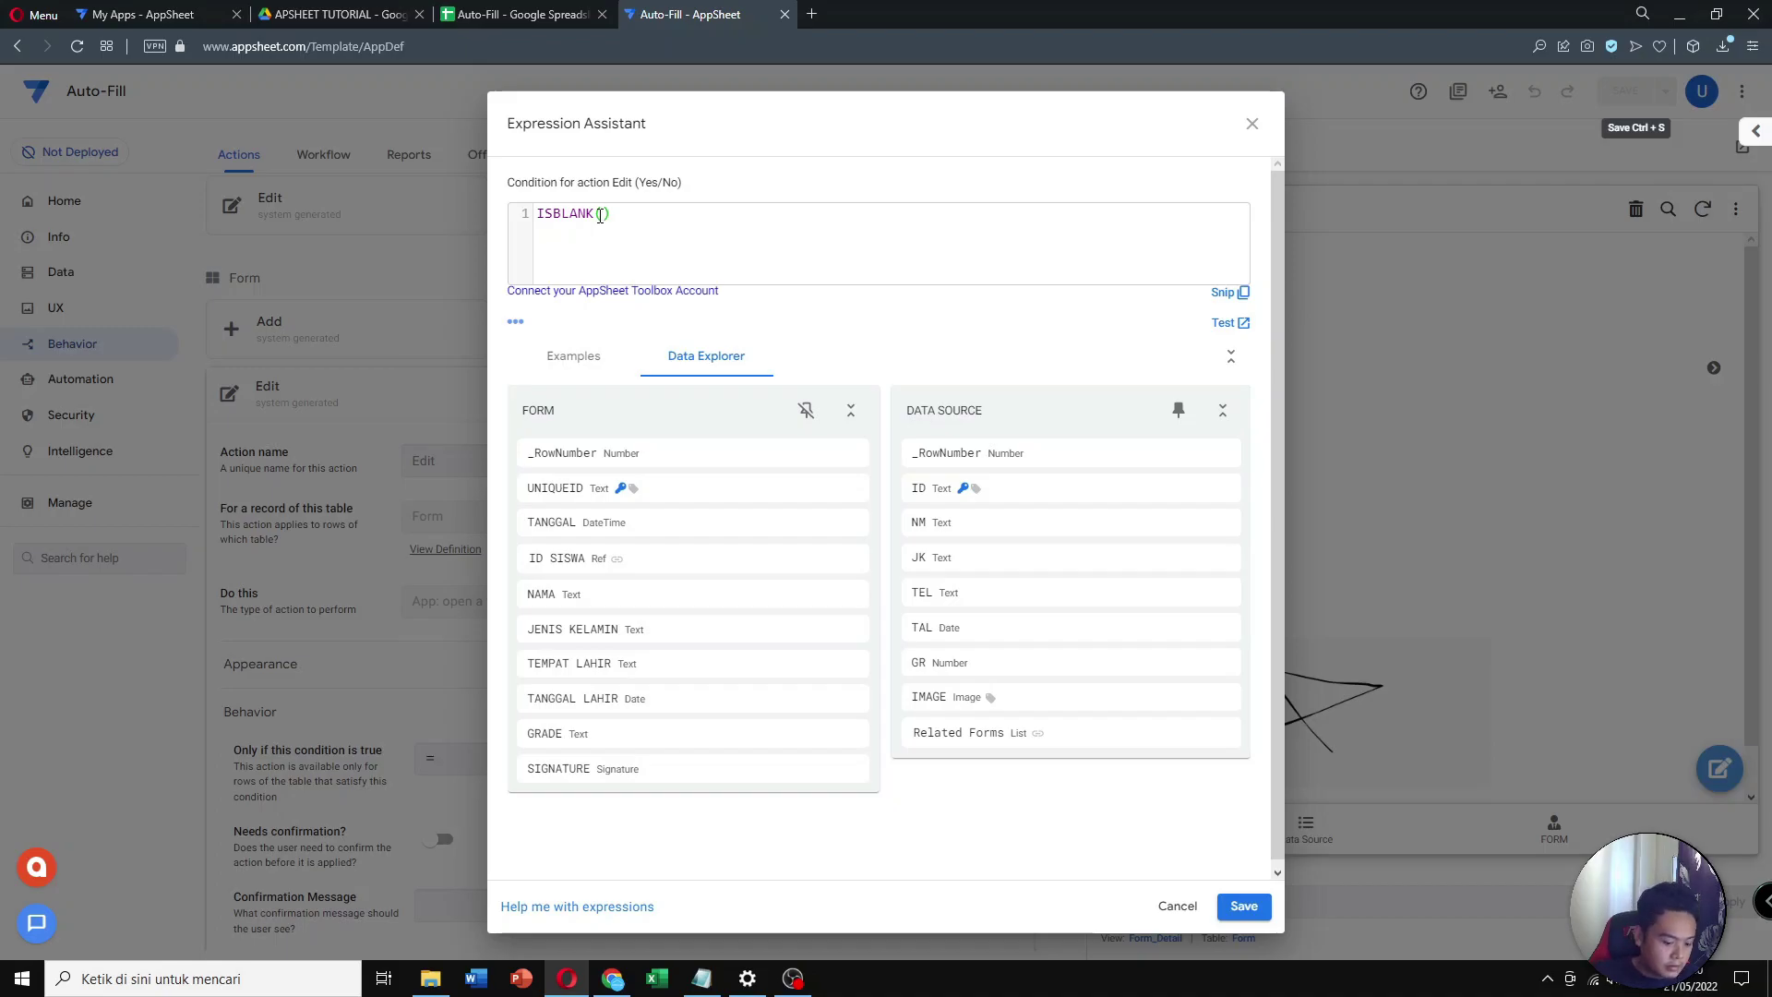
{"action": "type", "text": "["}
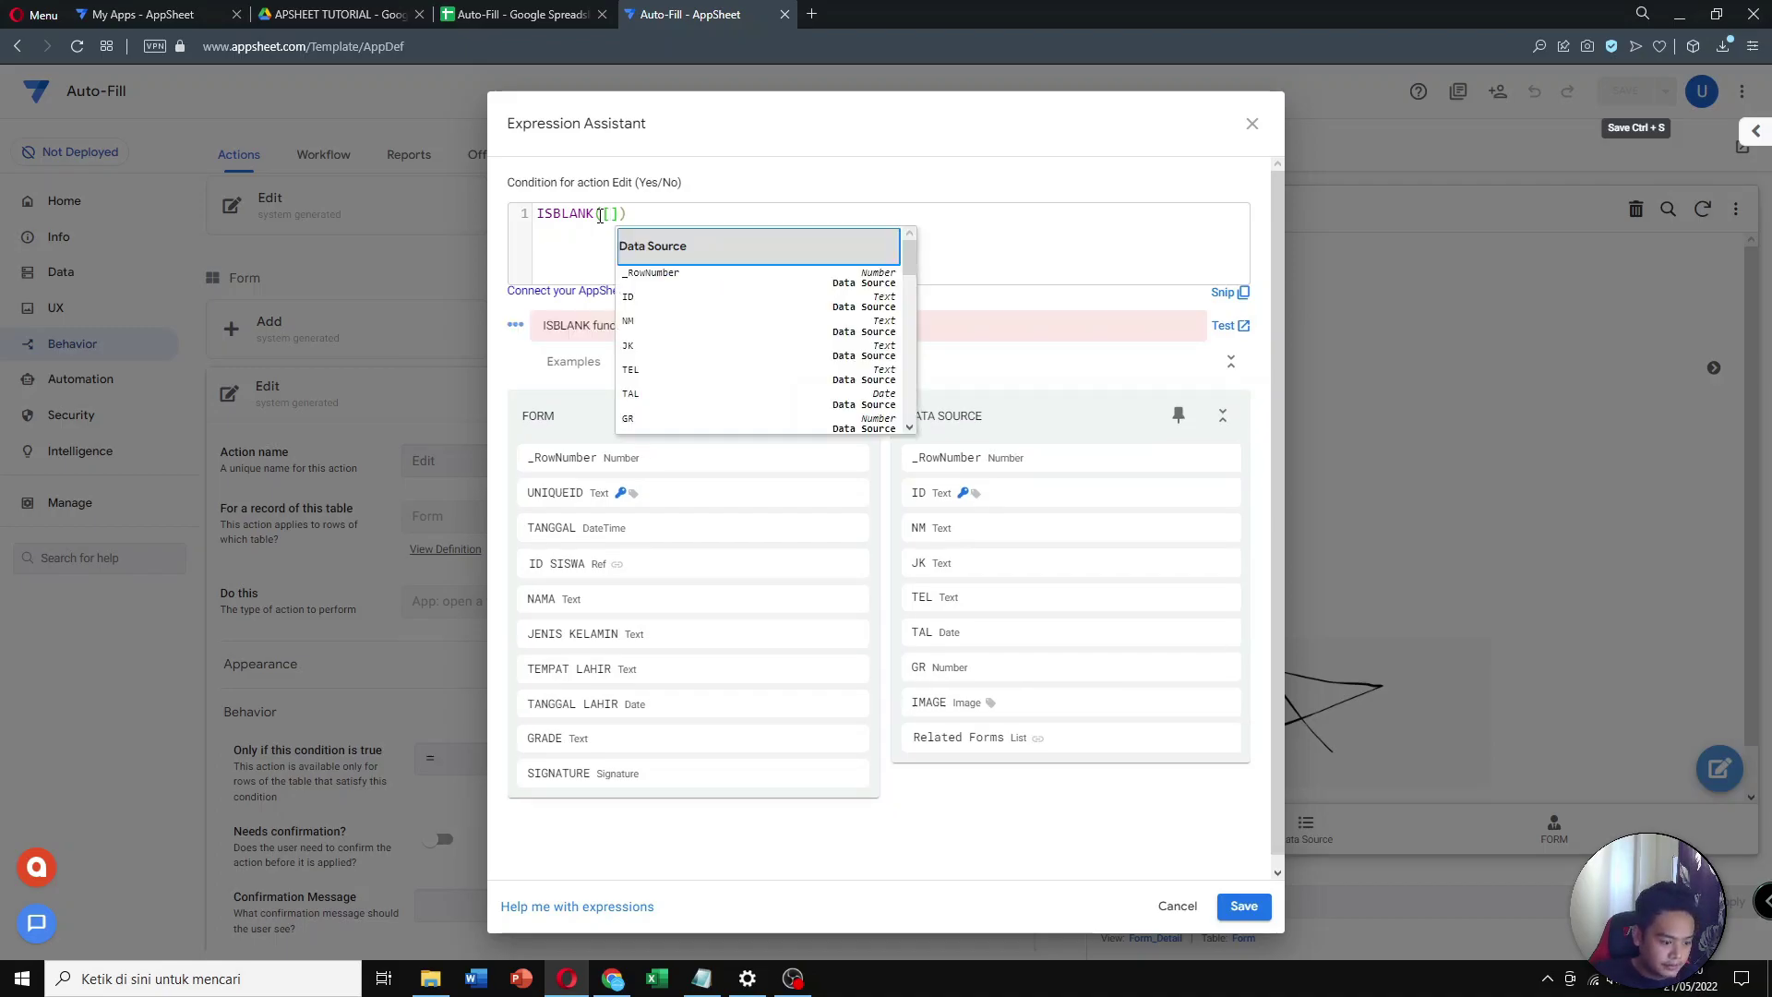
{"action": "type", "text": "SIG"}
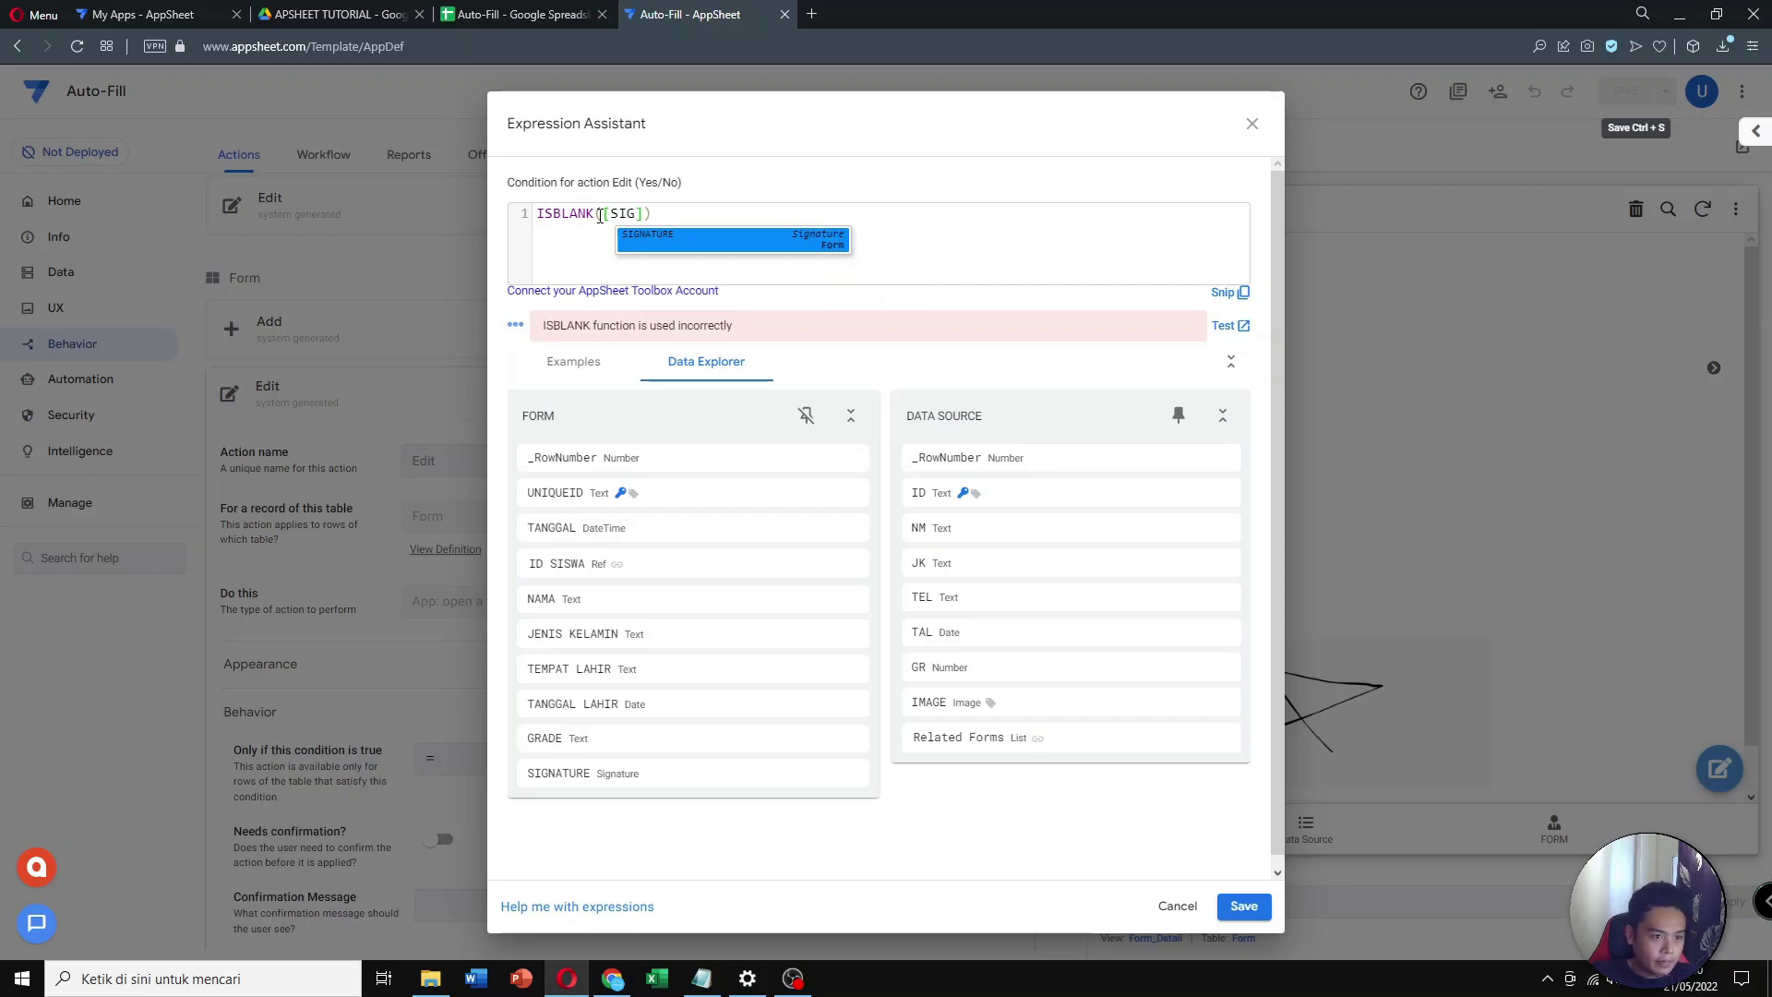
{"action": "left_click", "coordinate": [643, 237]}
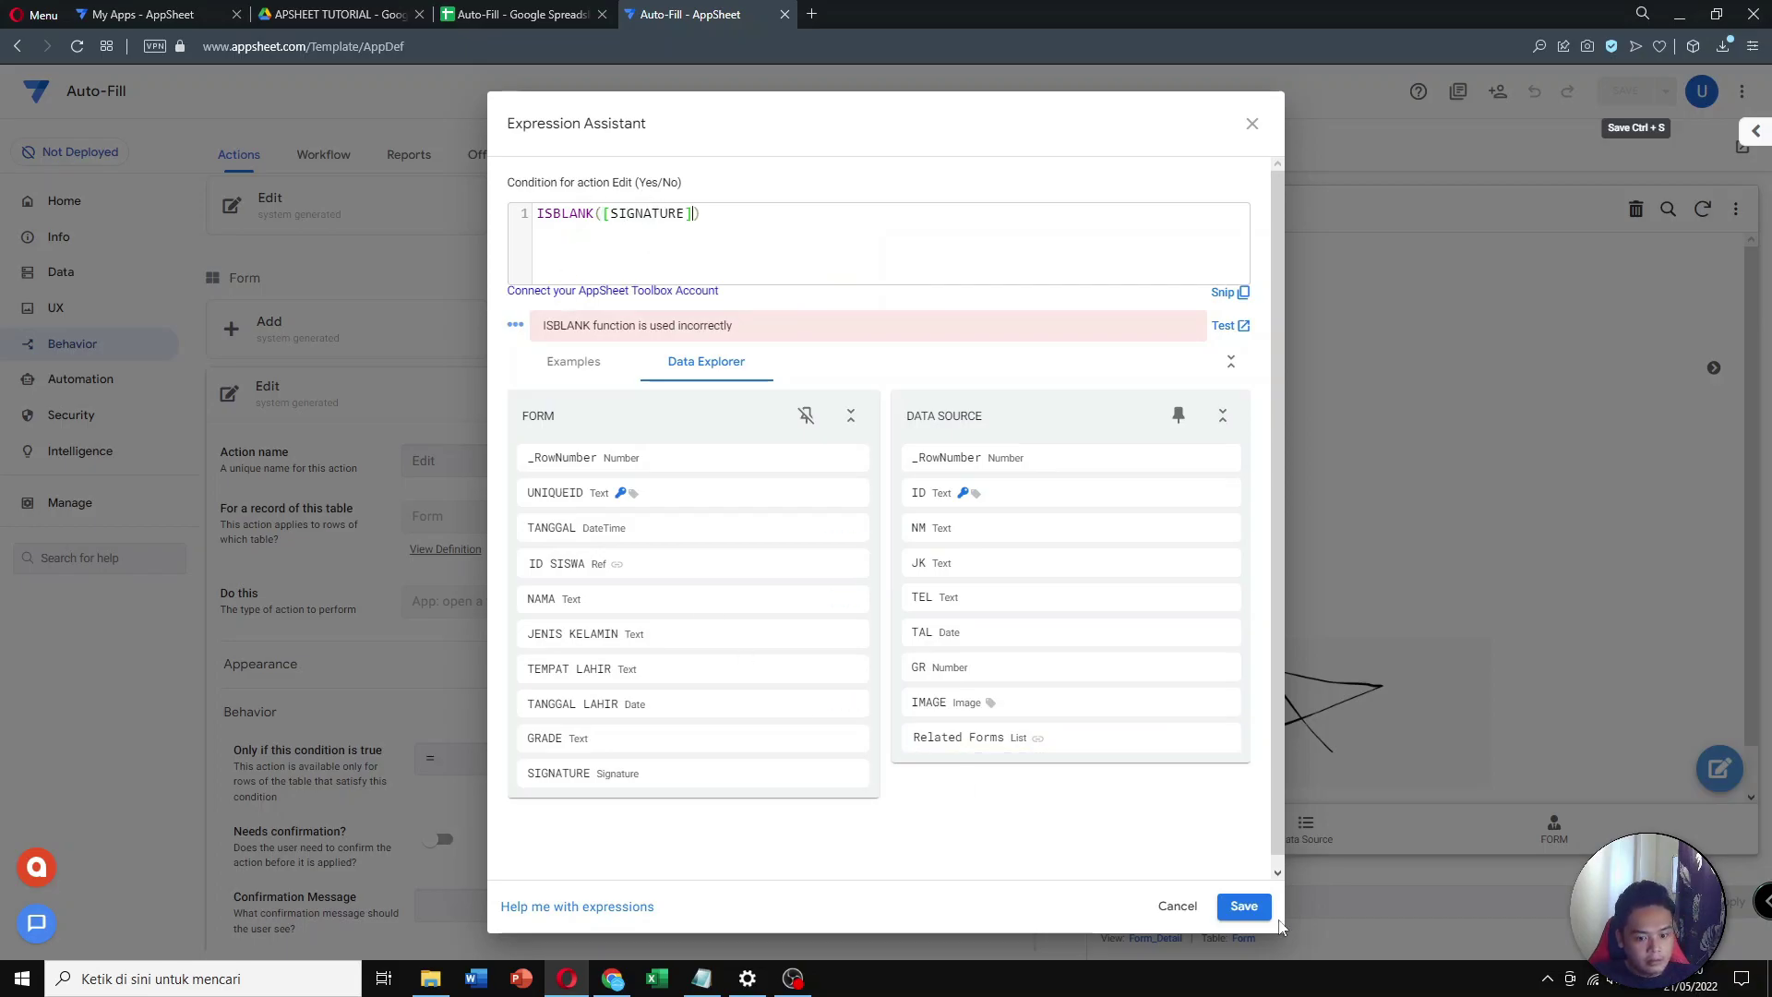
{"action": "left_click", "coordinate": [1243, 906]}
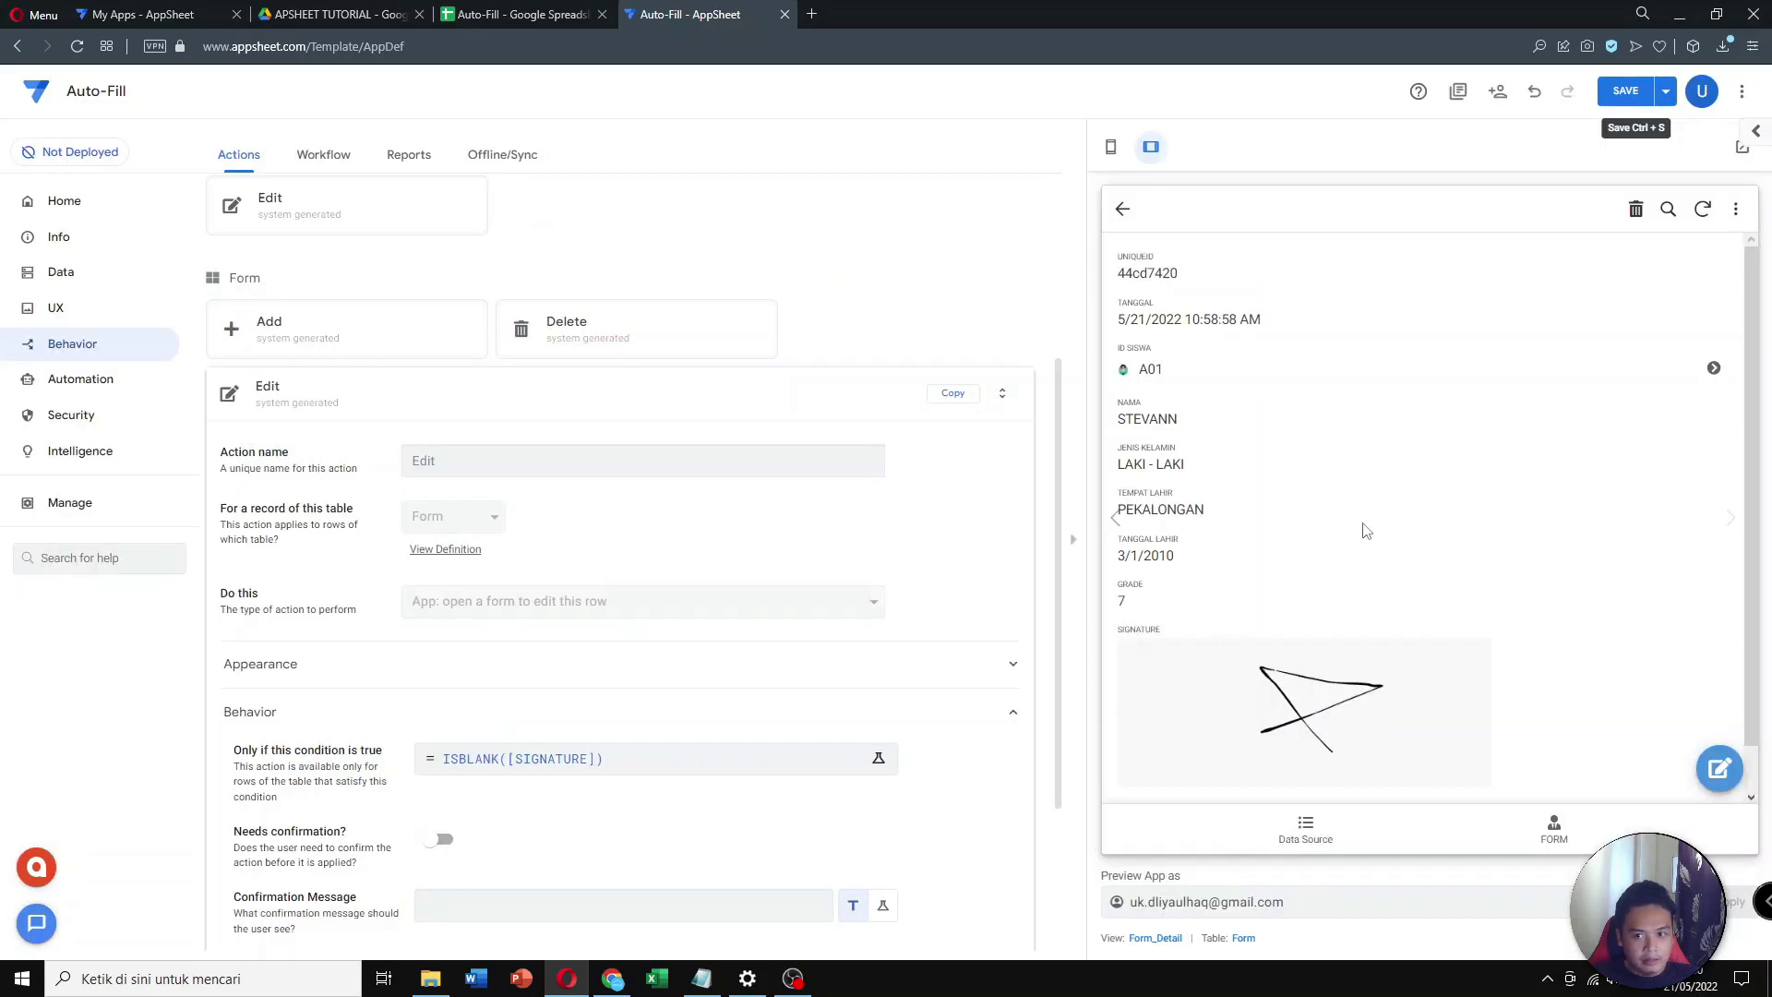
{"action": "scroll", "coordinate": [1296, 584], "scroll_direction": "down", "scroll_amount": 1}
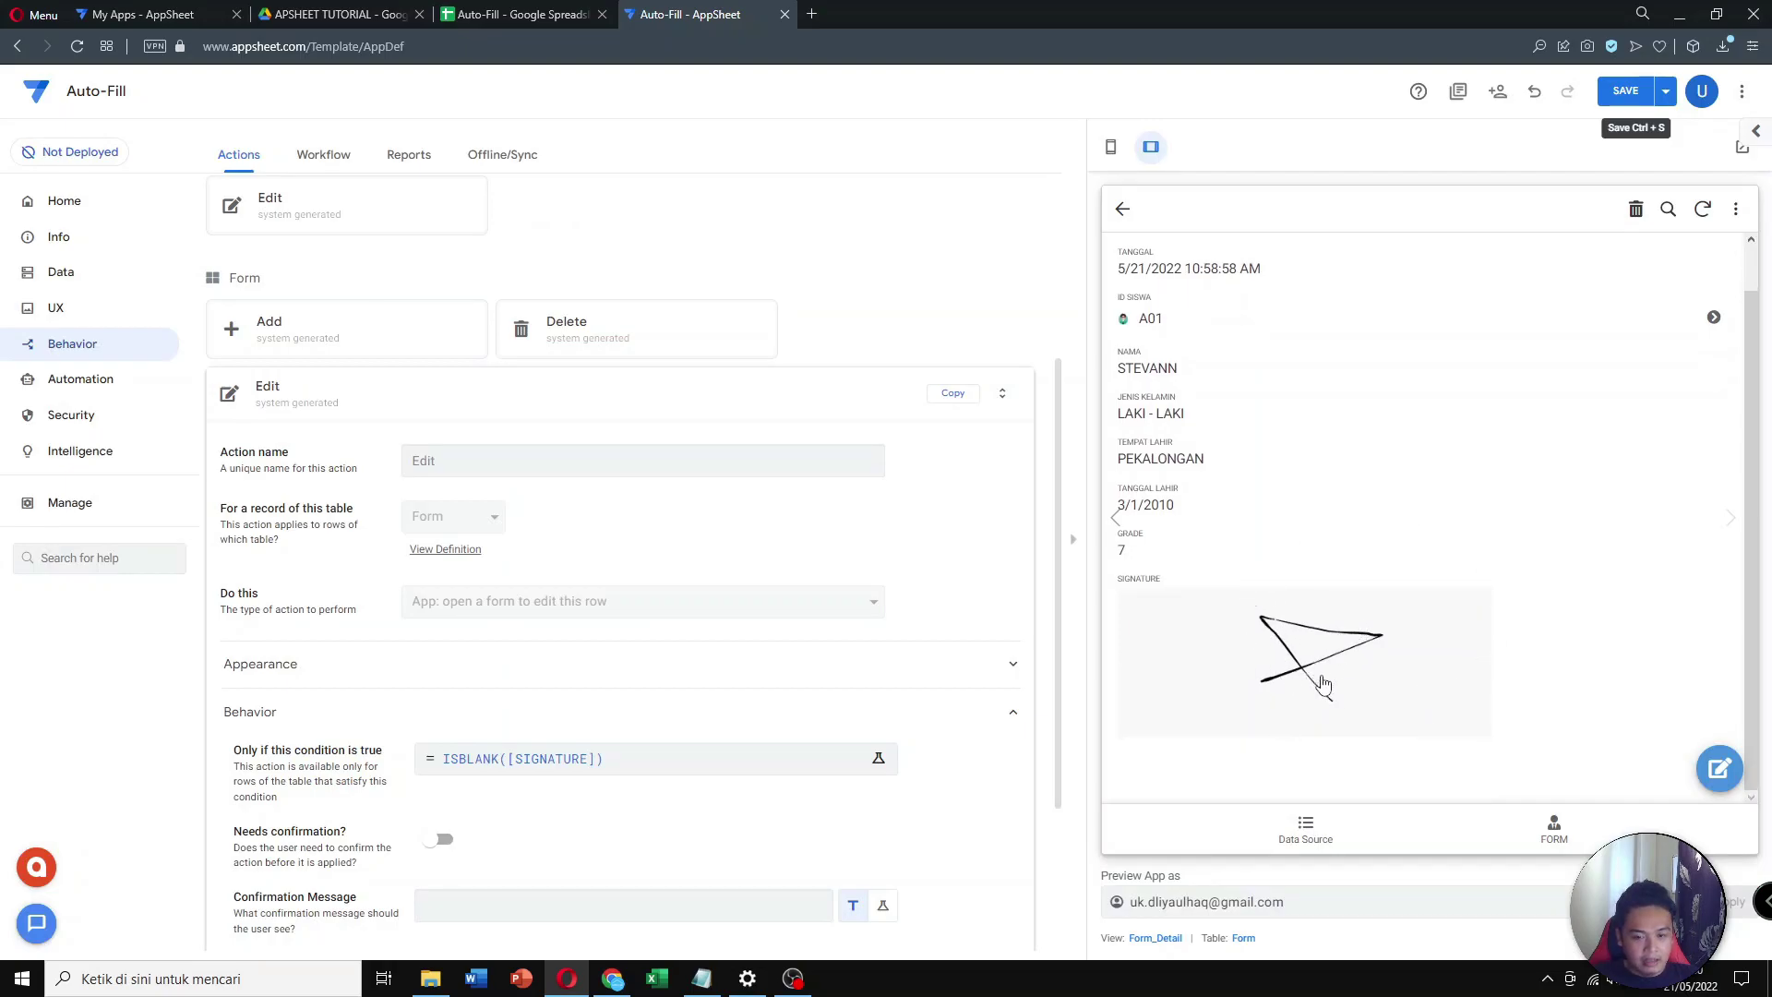
Save the app and view the signed entry's signature image enlarged
{"action": "scroll", "coordinate": [1246, 611], "scroll_direction": "up", "scroll_amount": 1}
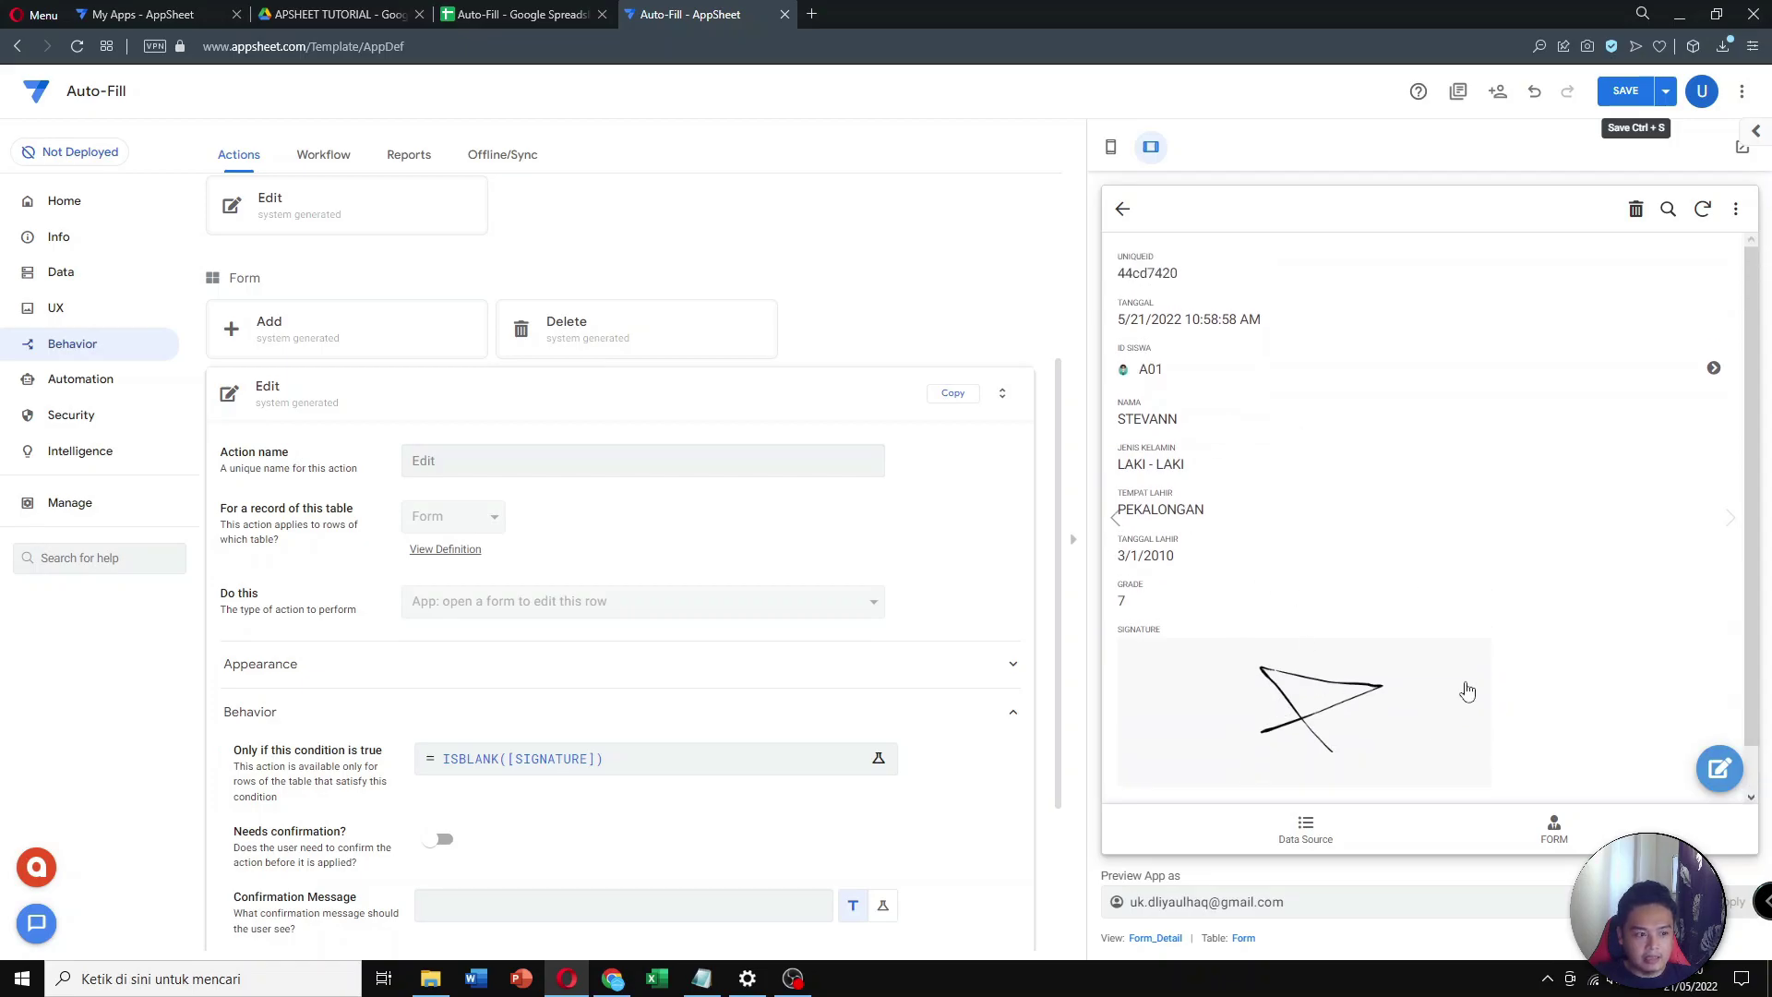
{"action": "left_click", "coordinate": [1617, 94]}
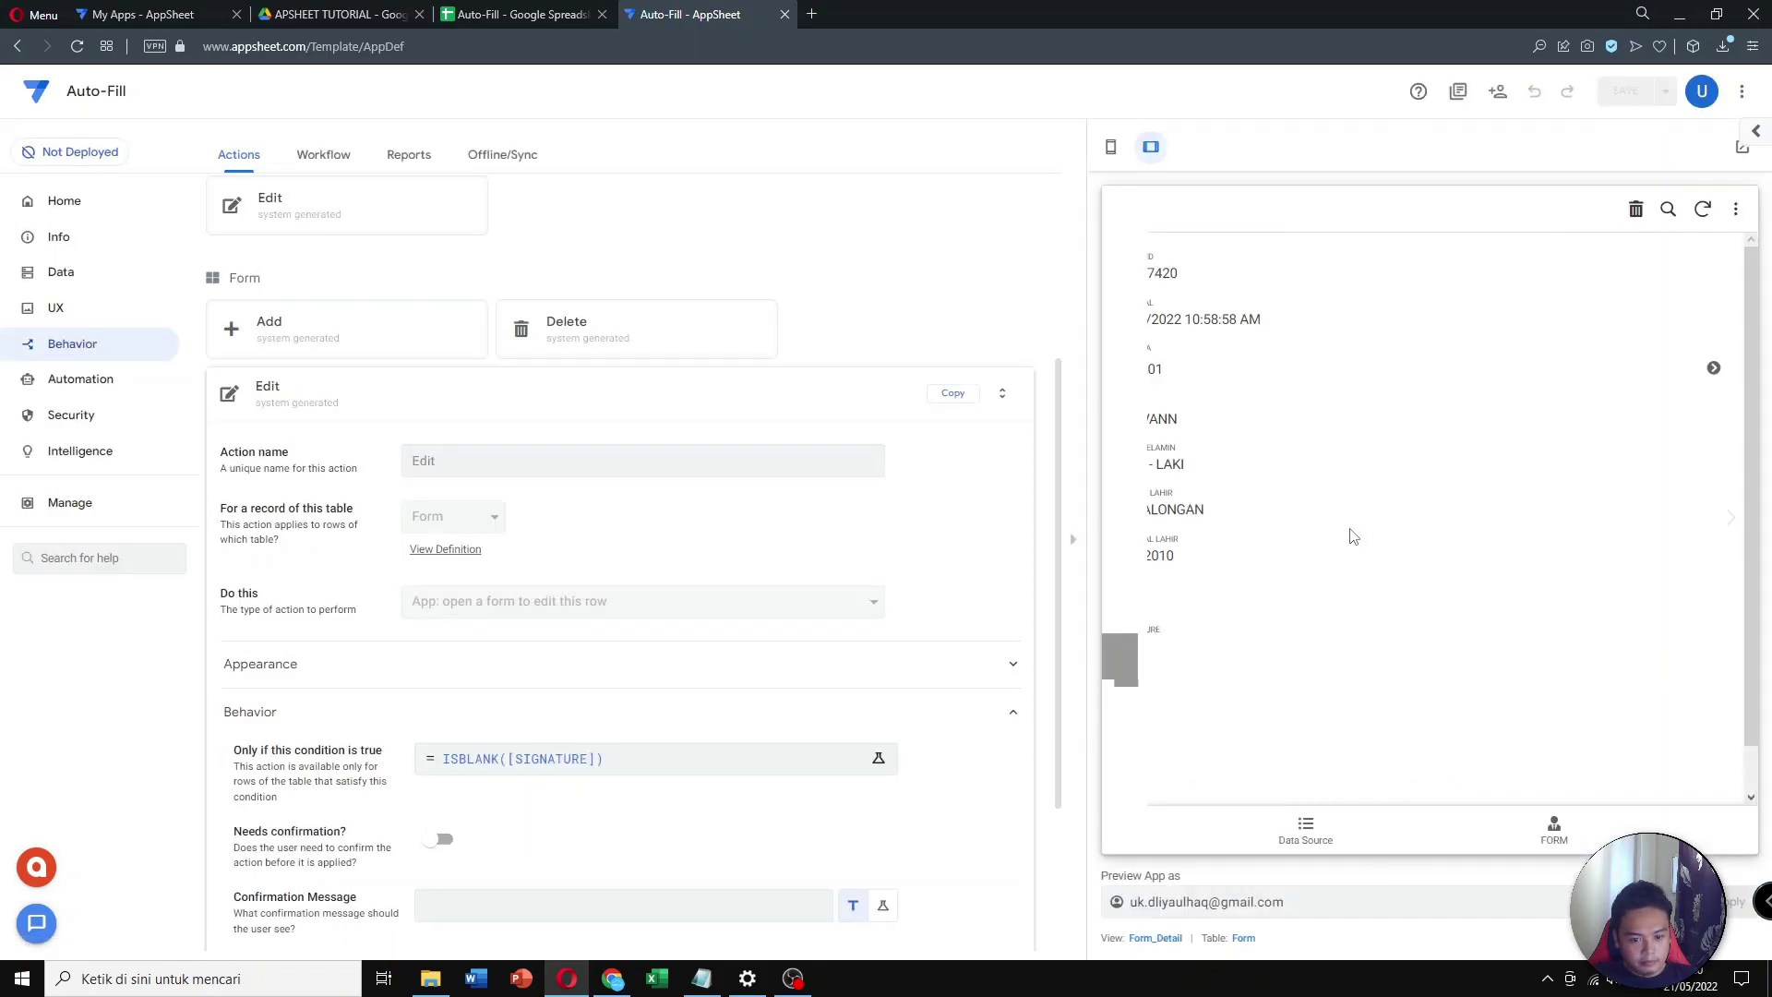
{"action": "left_click", "coordinate": [1632, 598]}
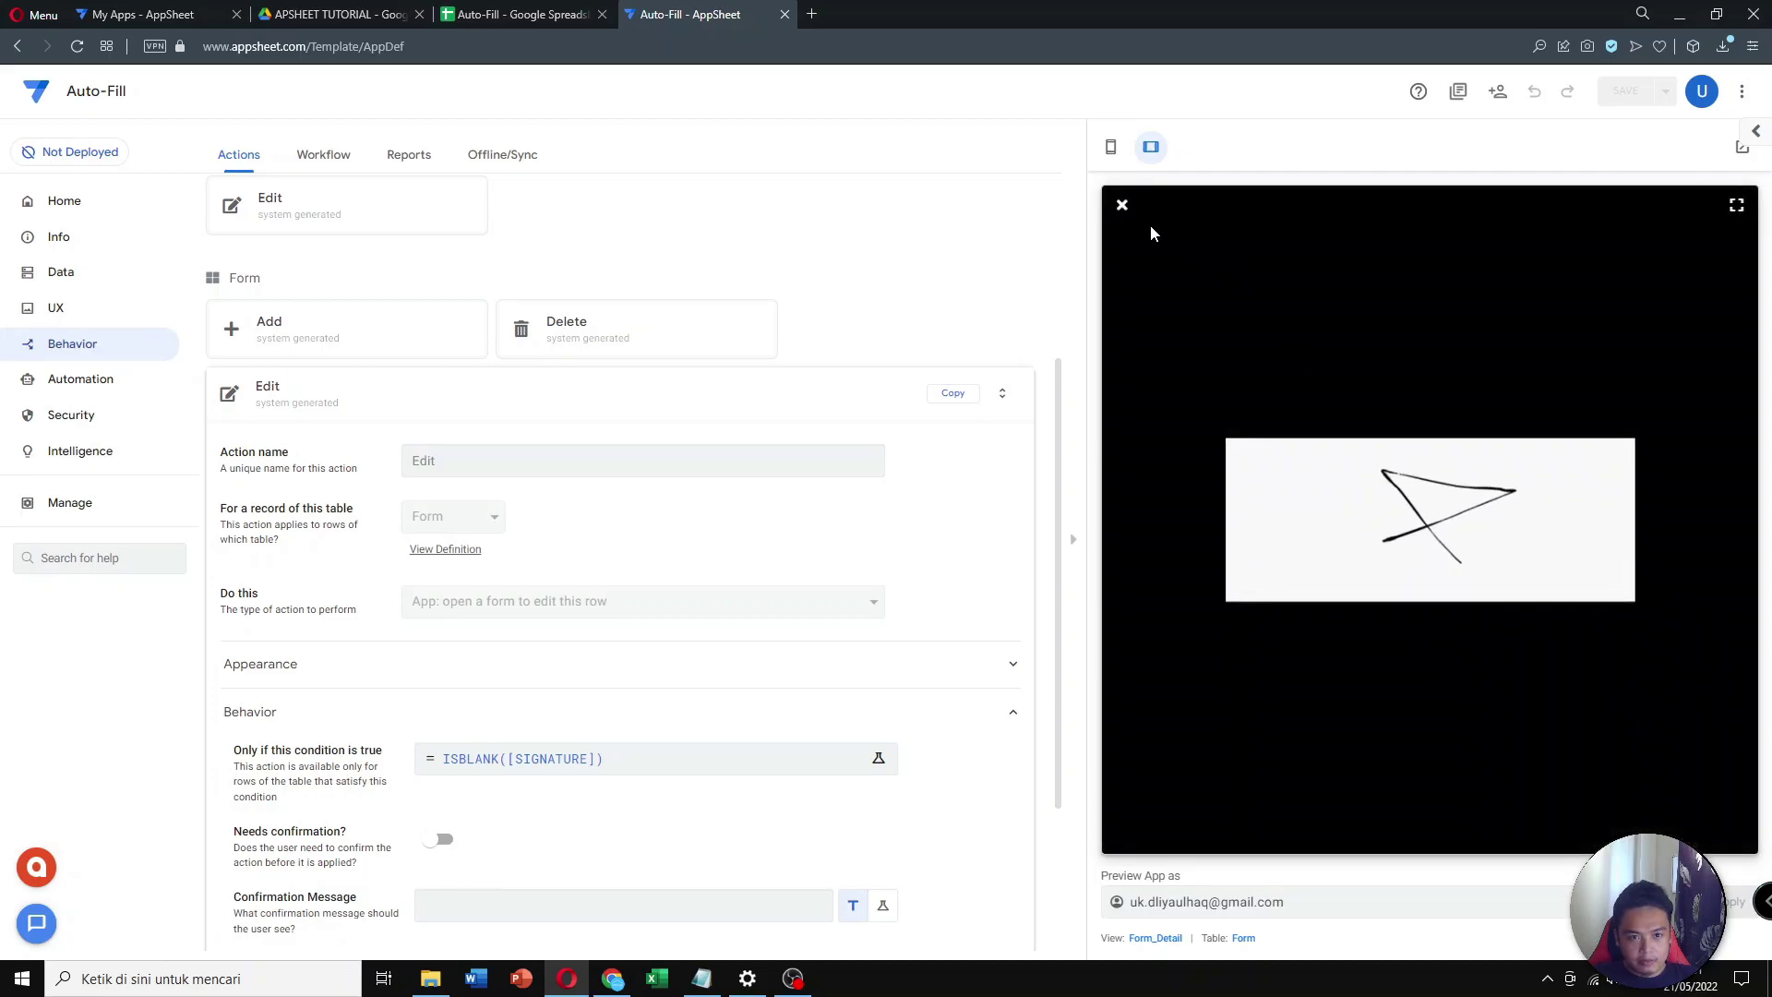
{"action": "left_click", "coordinate": [1122, 205]}
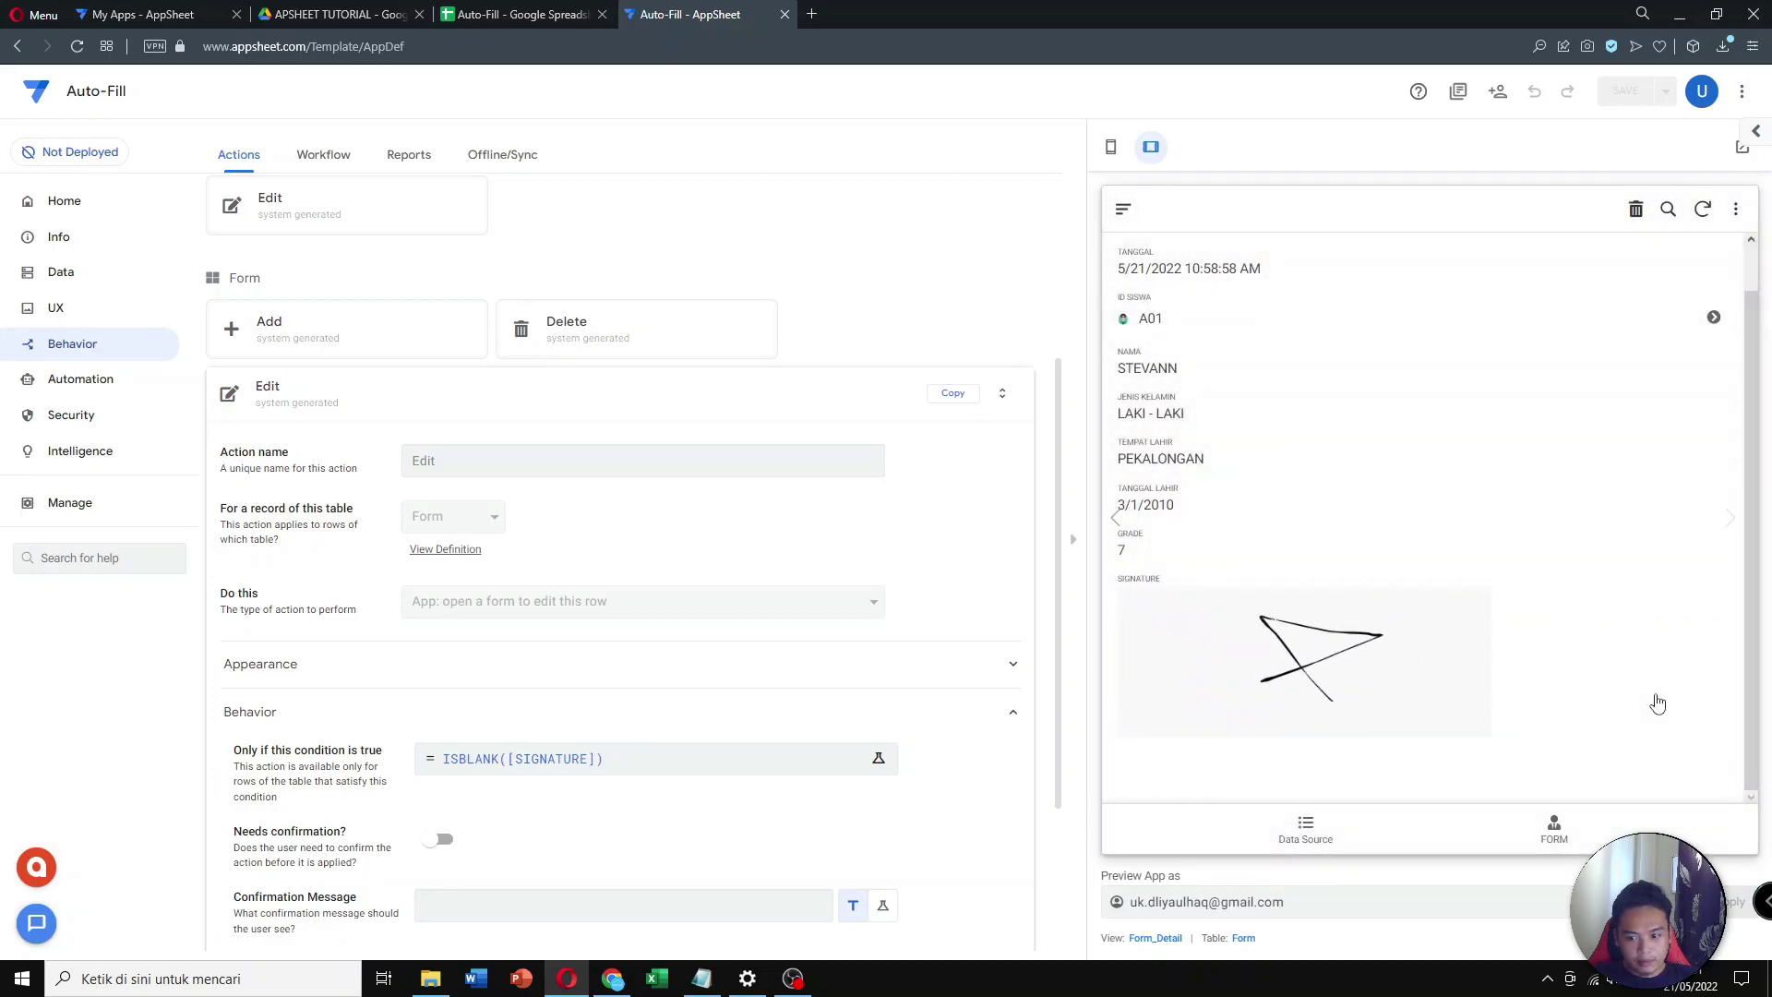
Open the entry that has no signature from the FORM view for editing
{"action": "left_click", "coordinate": [1555, 832]}
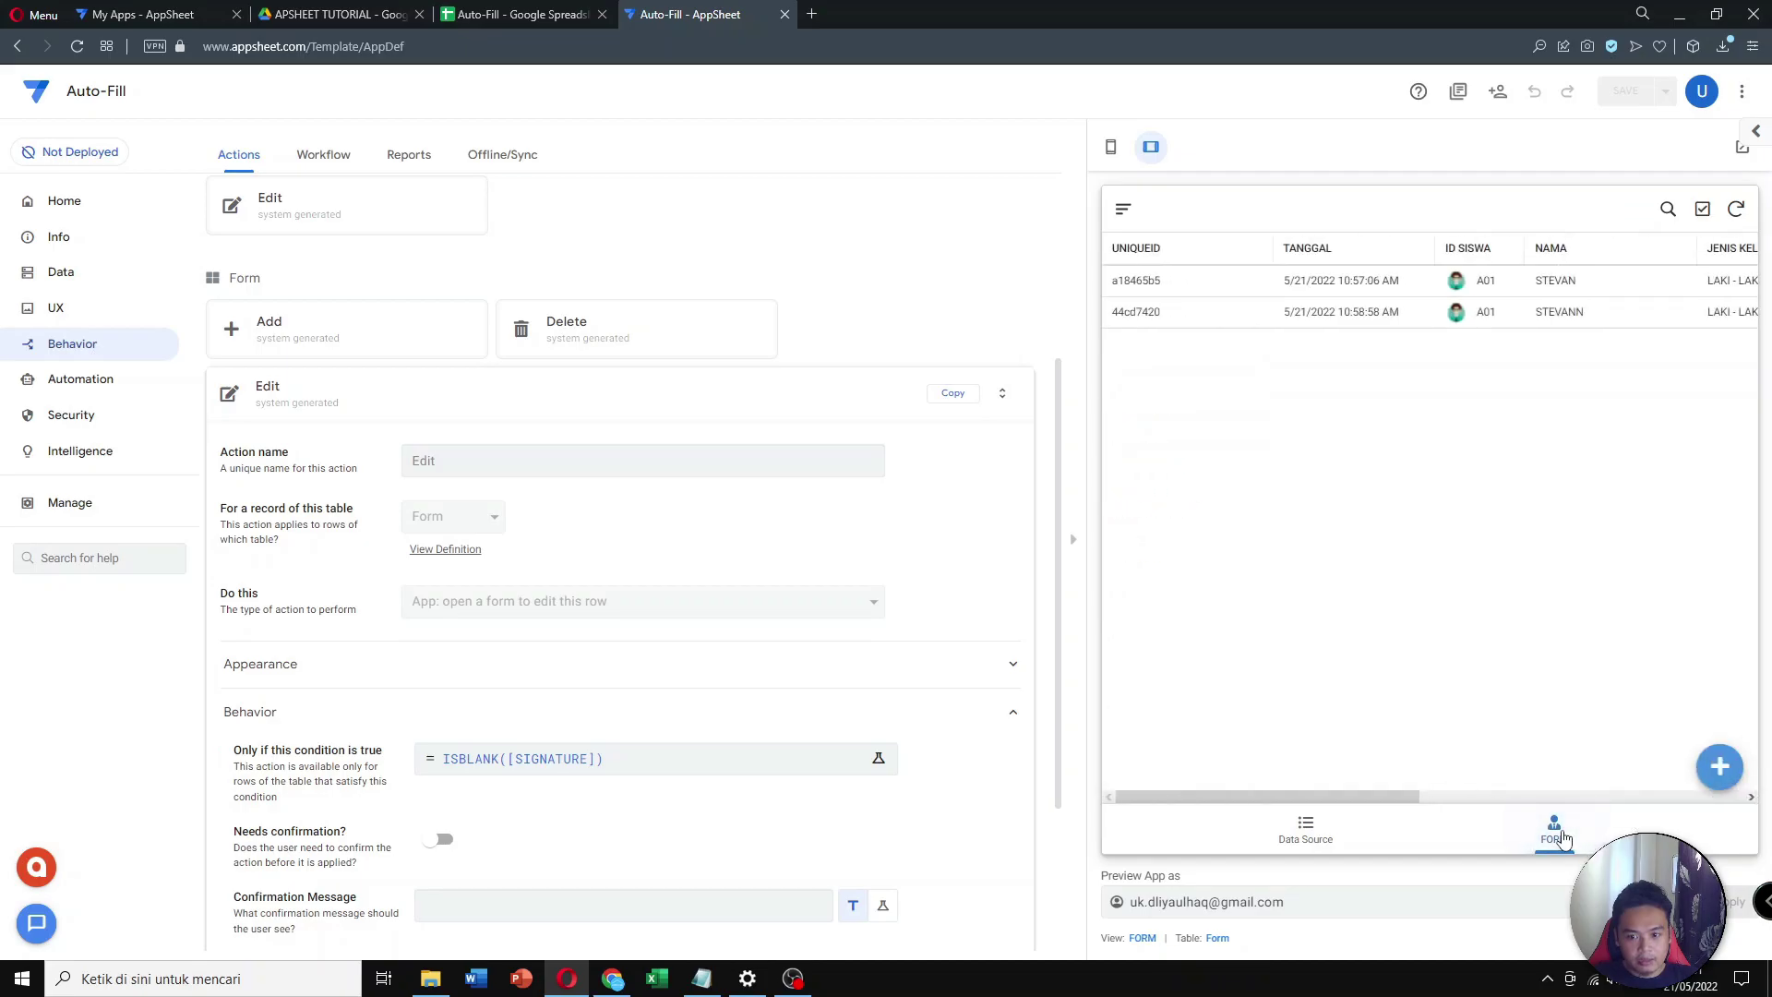
{"action": "left_click_drag", "start_coordinate": [1402, 796], "coordinate": [1721, 795]}
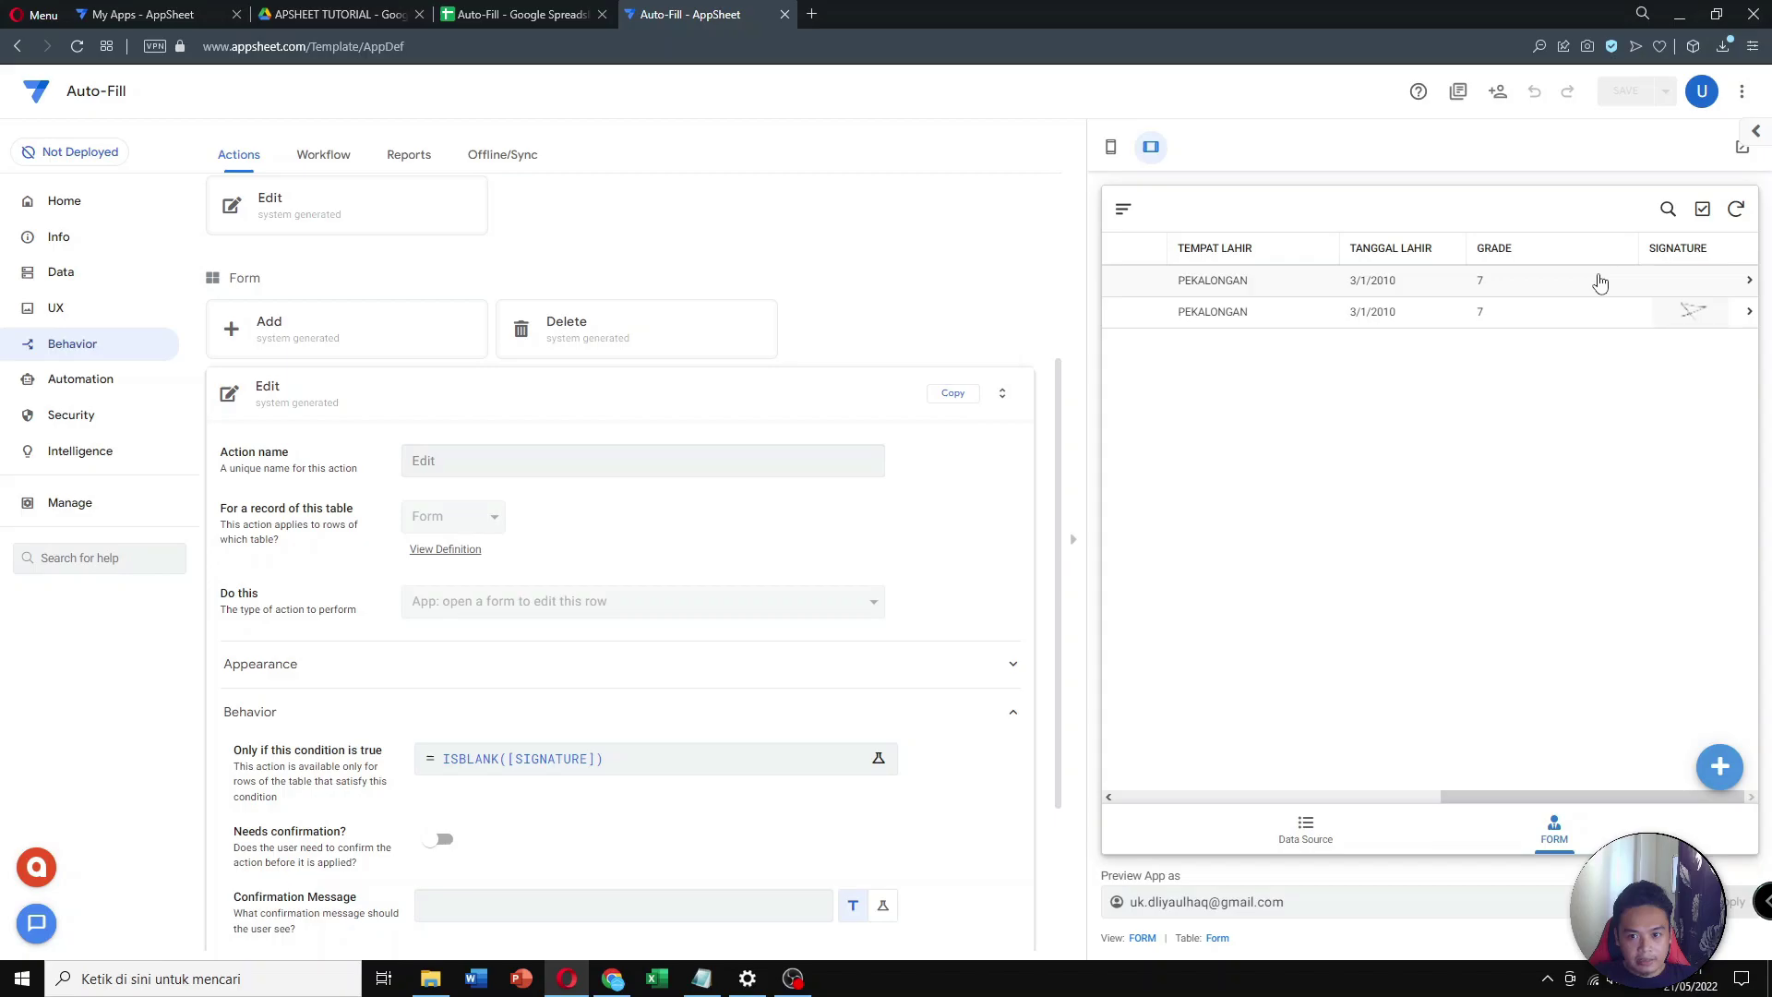
{"action": "left_click", "coordinate": [1634, 287]}
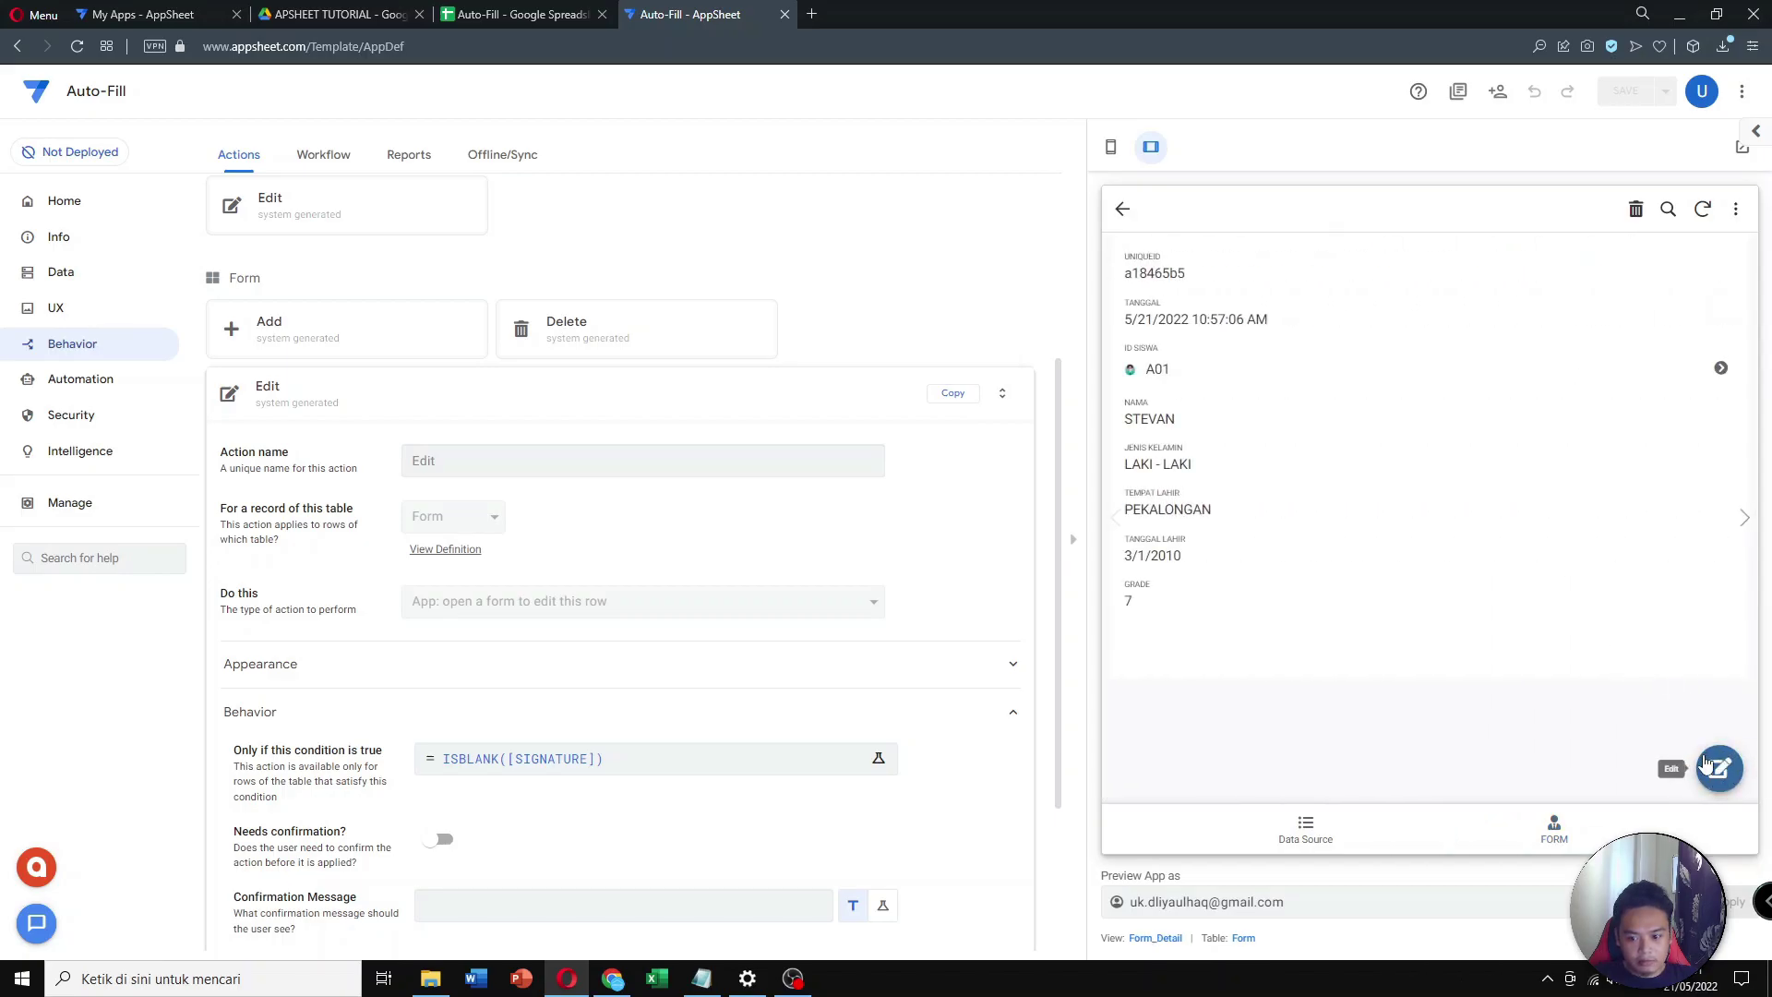
{"action": "left_click", "coordinate": [1722, 773]}
{"action": "left_click", "coordinate": [1123, 213]}
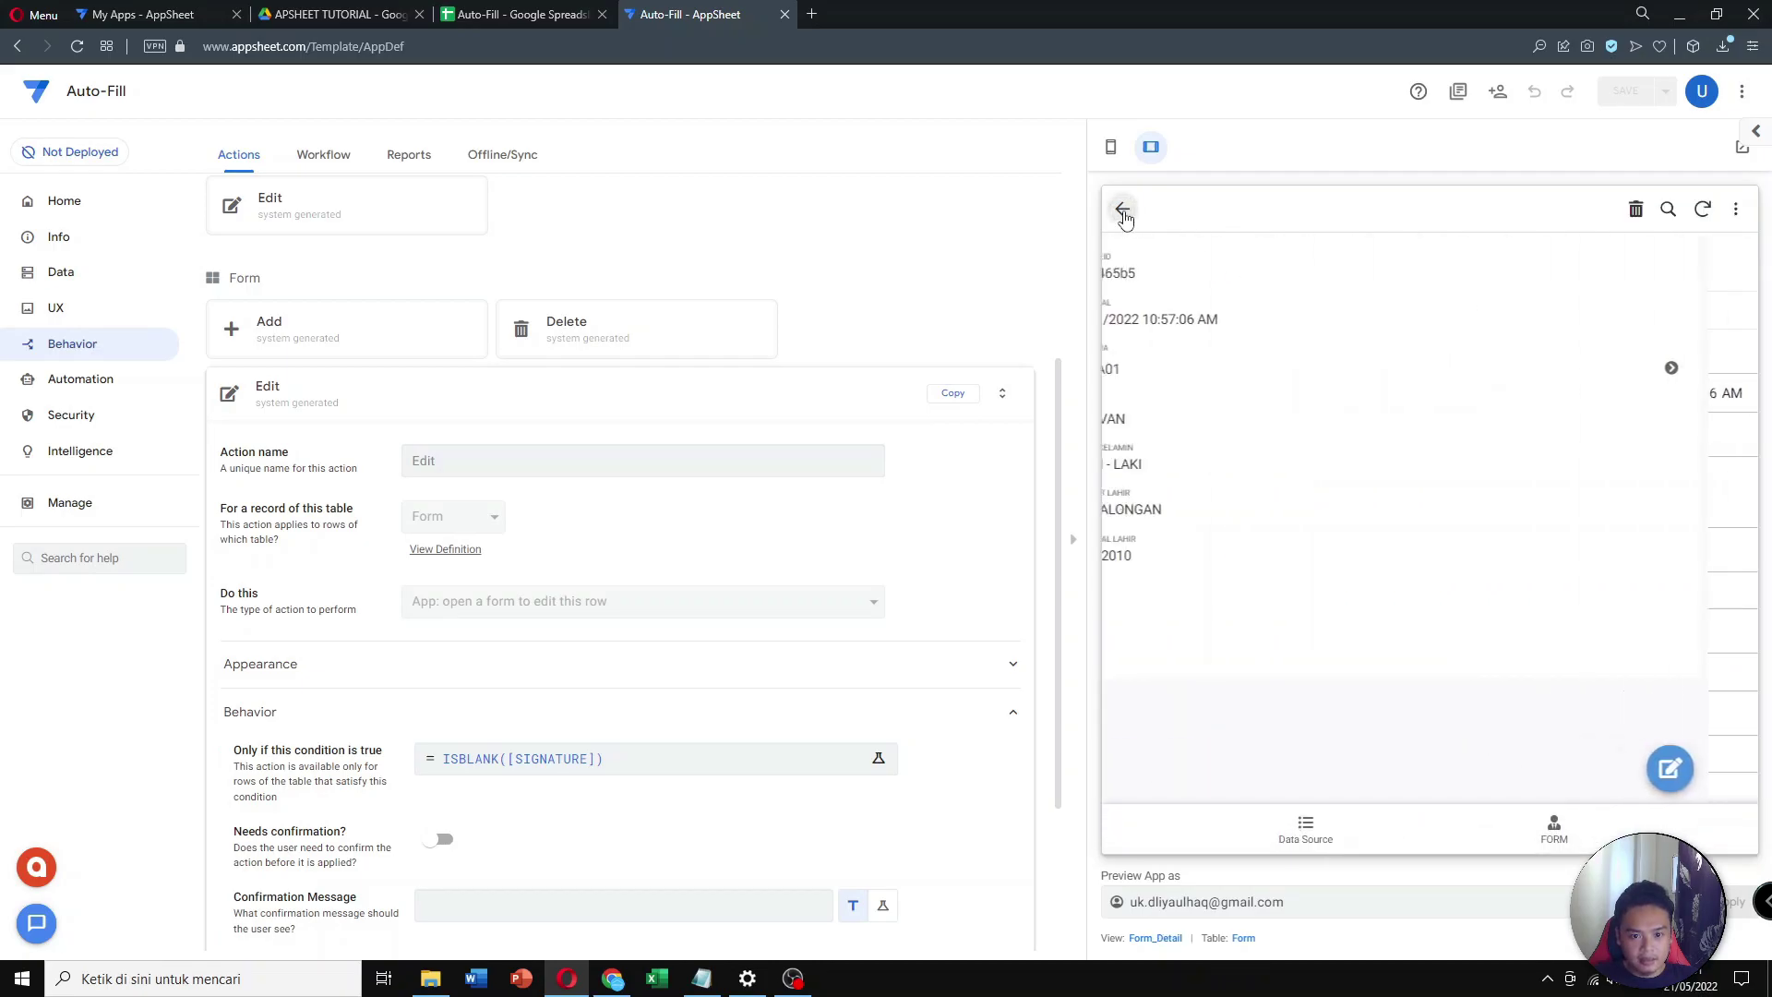
Draw a freehand signature in the unsigned entry's SIGNATURE field, save the entry and check its details
{"action": "scroll", "coordinate": [1477, 609], "scroll_direction": "down", "scroll_amount": 5}
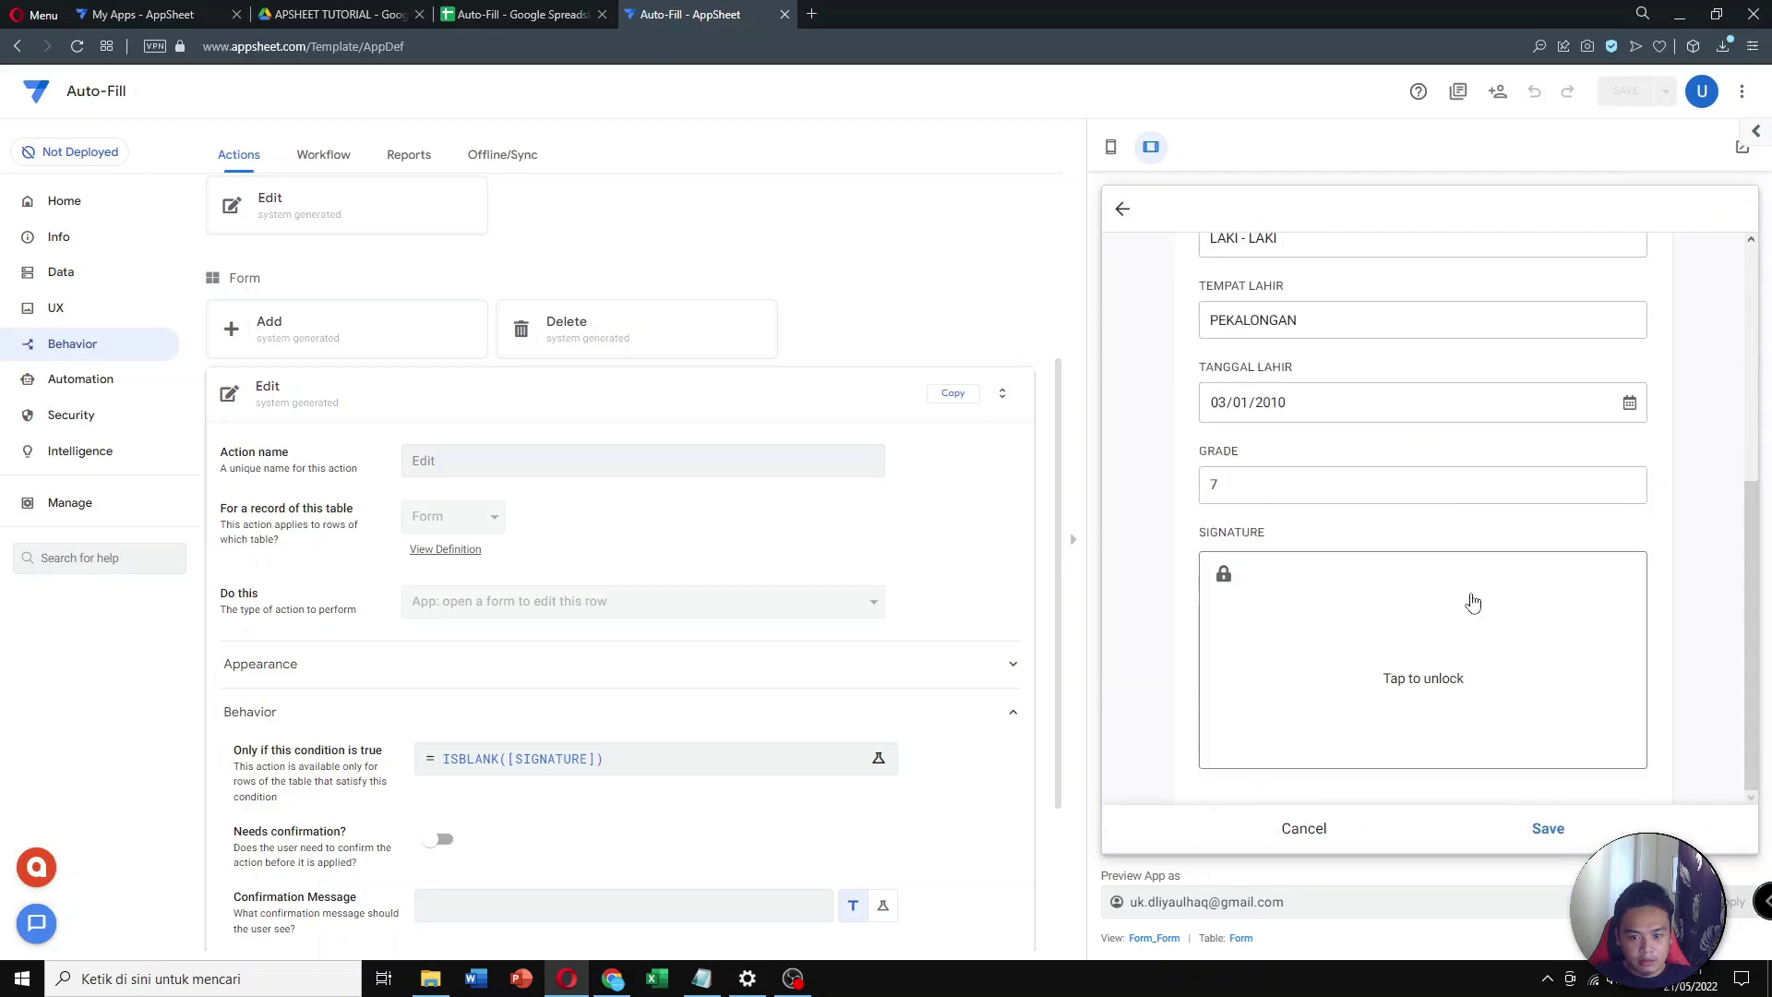
{"action": "left_click", "coordinate": [1448, 663]}
{"action": "left_click_drag", "start_coordinate": [1337, 658], "coordinate": [1436, 701]}
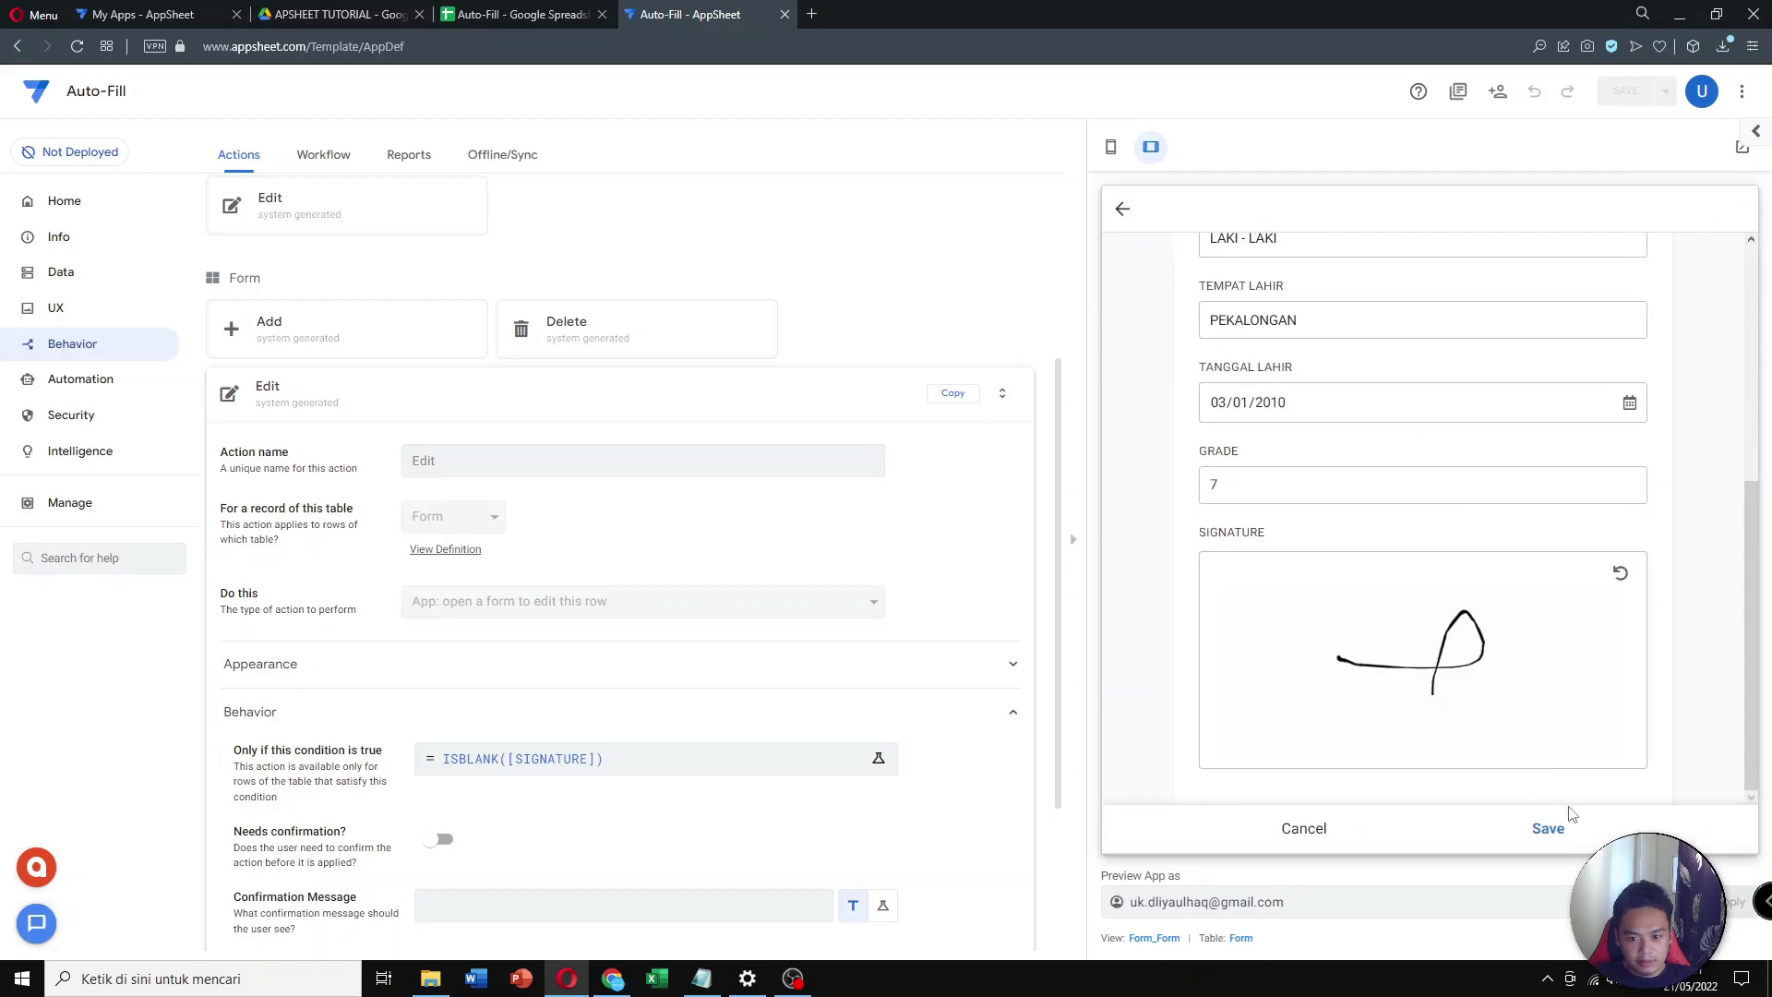
{"action": "left_click", "coordinate": [1549, 830]}
{"action": "scroll", "coordinate": [1491, 613], "scroll_direction": "down", "scroll_amount": 1}
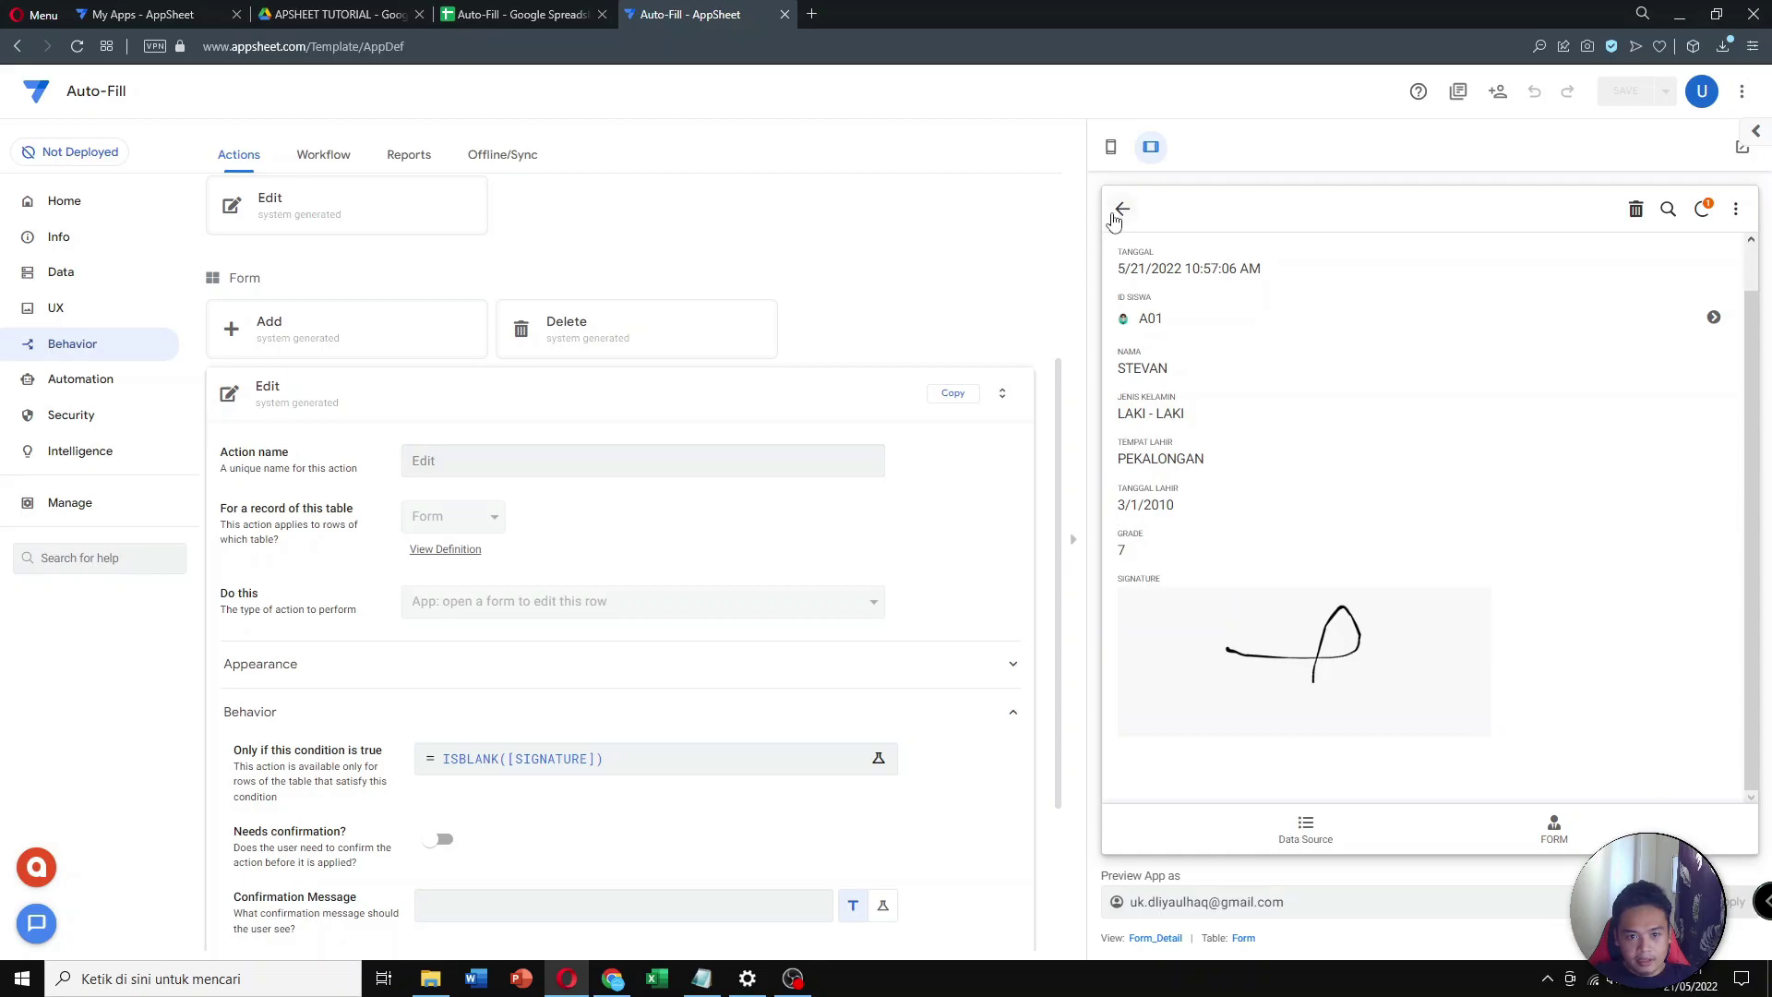
Return to the FORM list and review the columns of both saved entries
{"action": "left_click", "coordinate": [1122, 208]}
{"action": "mouse_move", "coordinate": [1477, 798]}
{"action": "left_mouse_down"}
{"action": "mouse_move", "coordinate": [1169, 799]}
{"action": "mouse_move", "coordinate": [1469, 799]}
{"action": "left_mouse_up"}
{"action": "mouse_move", "coordinate": [1651, 810]}
{"action": "left_mouse_down"}
{"action": "mouse_move", "coordinate": [1357, 805]}
{"action": "mouse_move", "coordinate": [1671, 814]}
{"action": "mouse_move", "coordinate": [1205, 805]}
{"action": "left_mouse_up"}
{"action": "mouse_move", "coordinate": [1421, 799]}
{"action": "left_mouse_down"}
{"action": "mouse_move", "coordinate": [1724, 803]}
{"action": "mouse_move", "coordinate": [1234, 807]}
{"action": "left_mouse_up"}
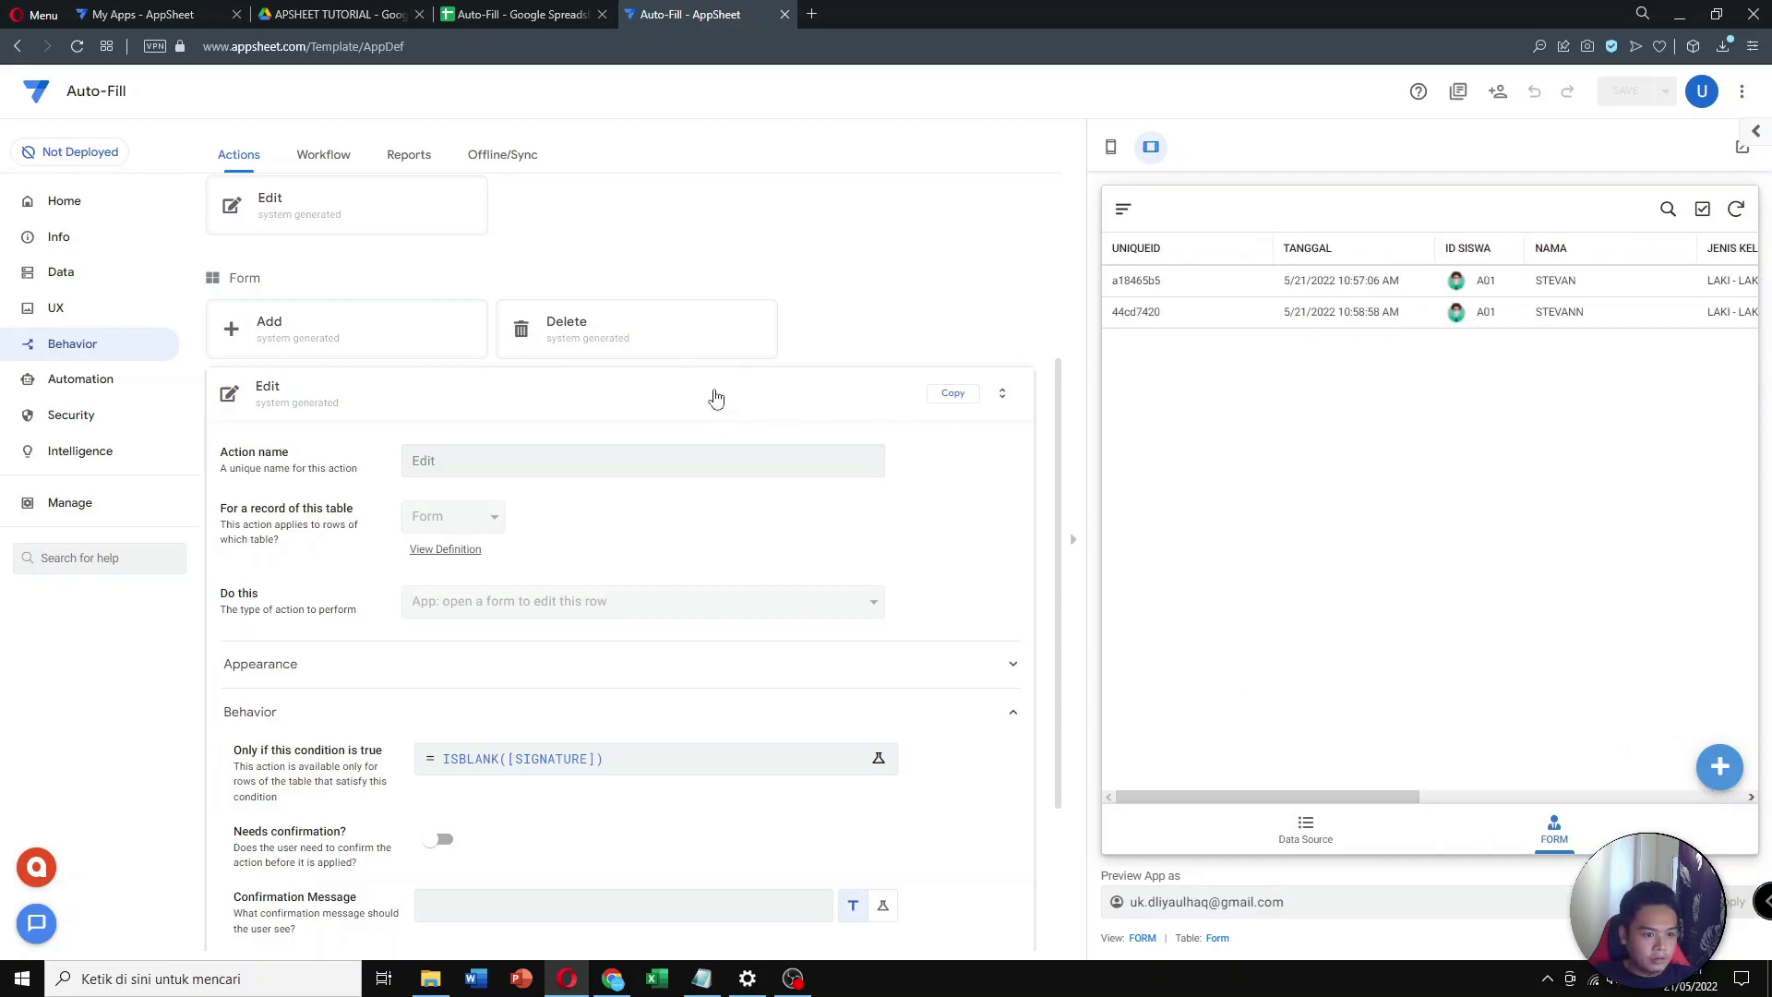
Add a virtual column named KETERANGAN to the Form table's columns
{"action": "left_click", "coordinate": [715, 398]}
{"action": "left_click", "coordinate": [61, 271]}
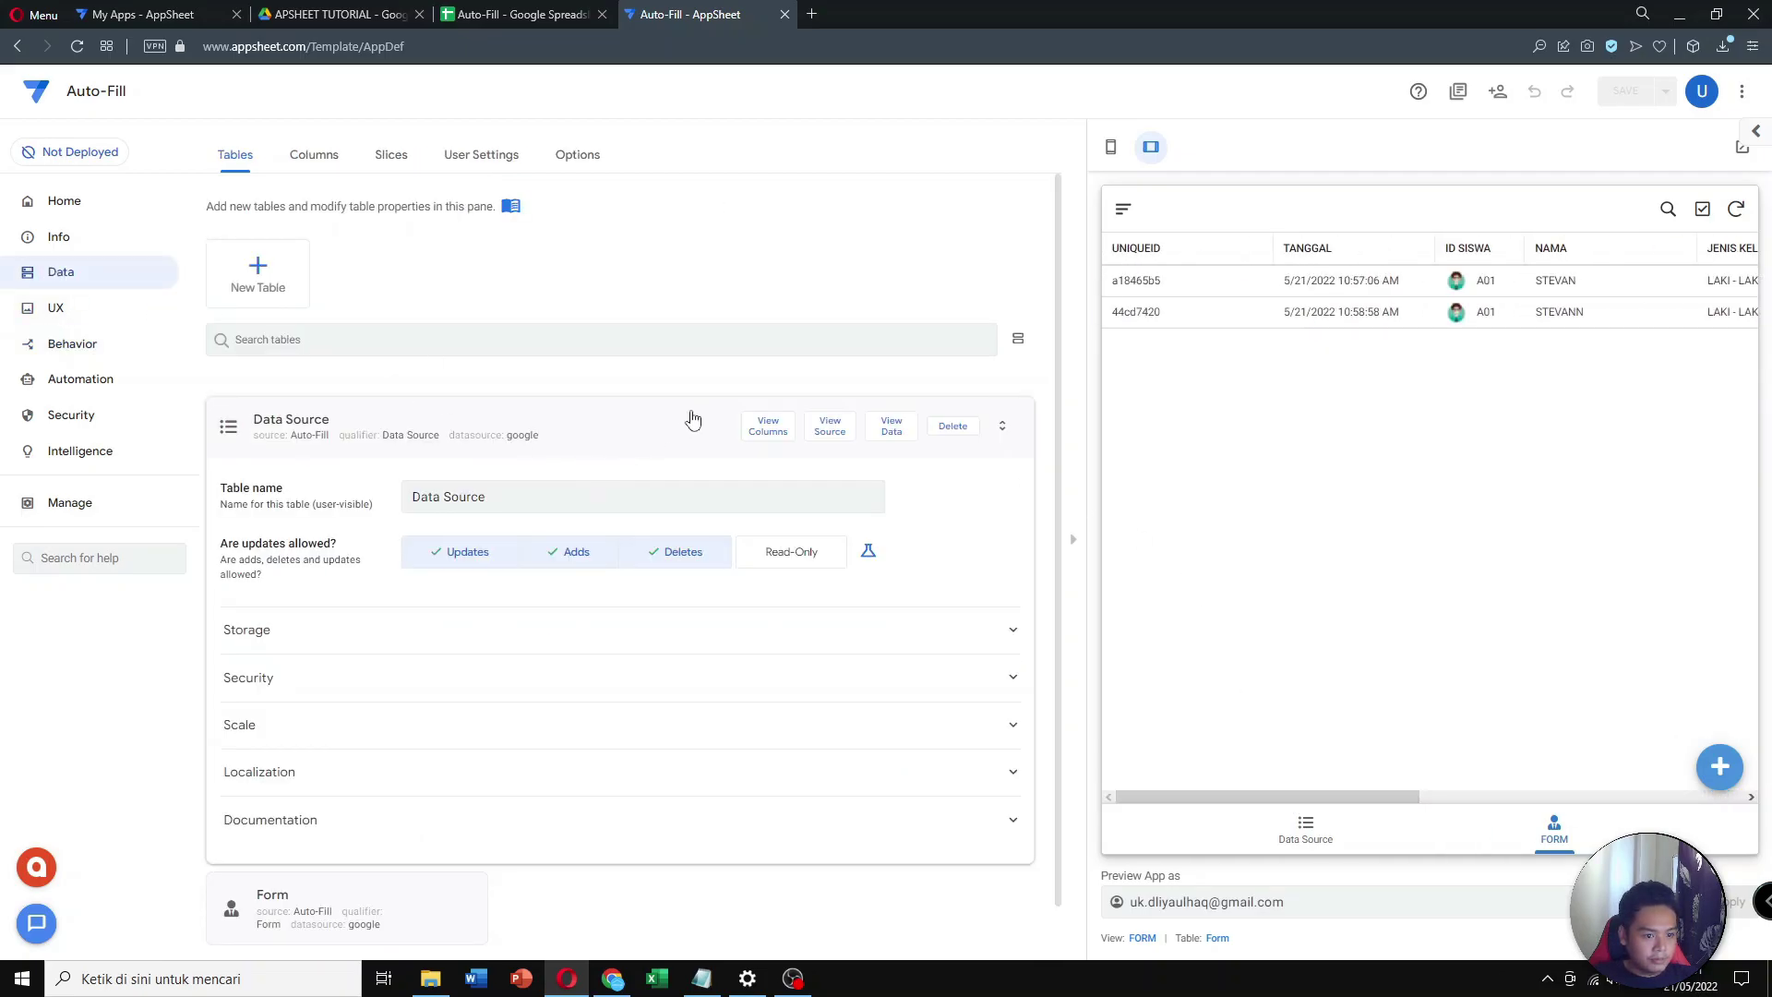
{"action": "left_click", "coordinate": [766, 426]}
{"action": "left_click", "coordinate": [624, 214]}
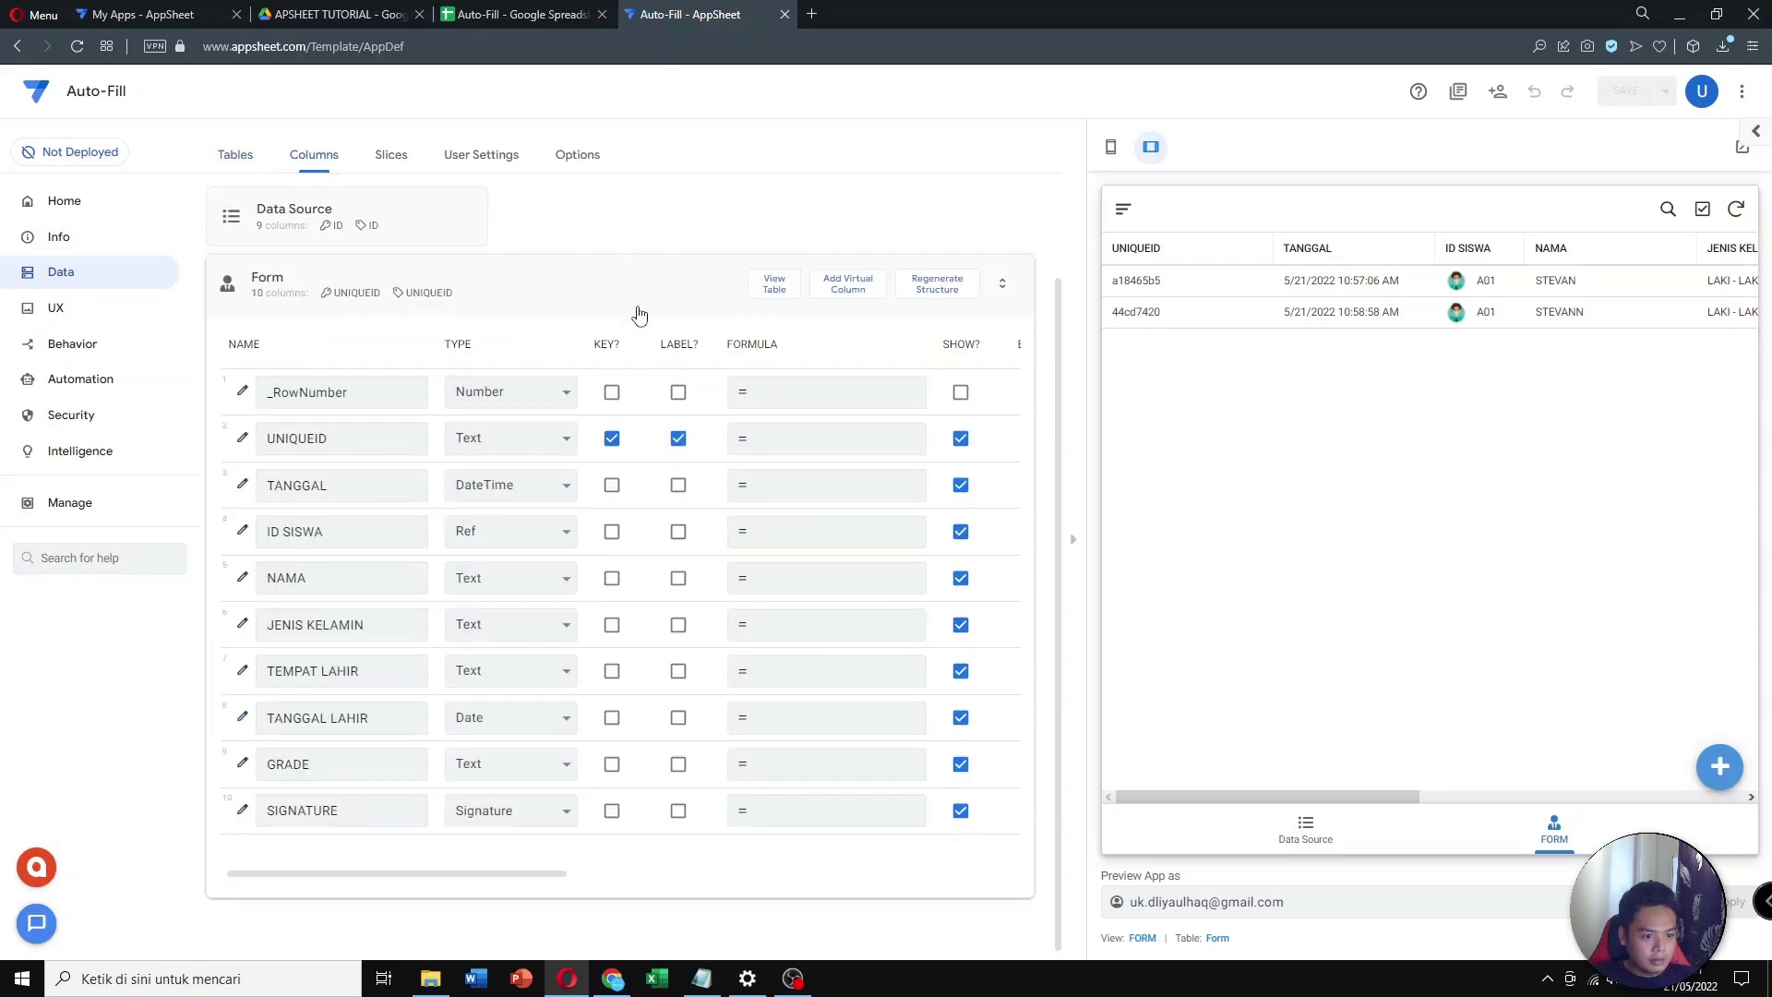
{"action": "left_click", "coordinate": [833, 292]}
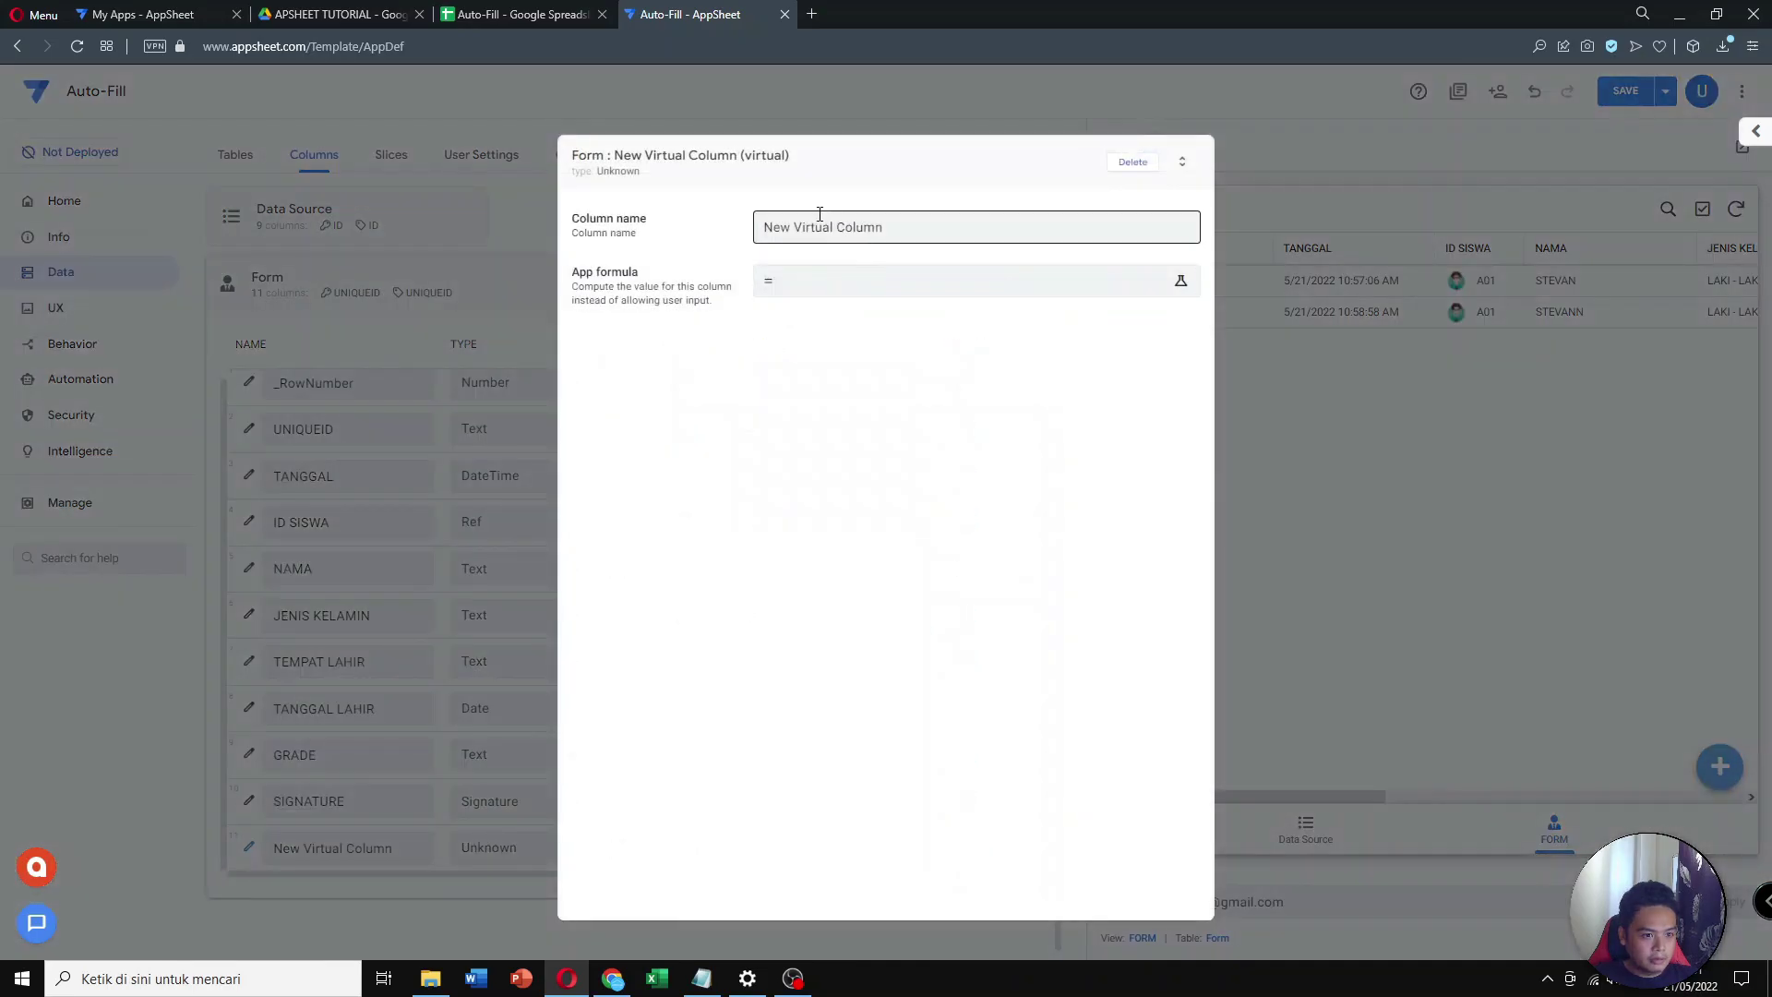
{"action": "triple_click", "coordinate": [921, 230]}
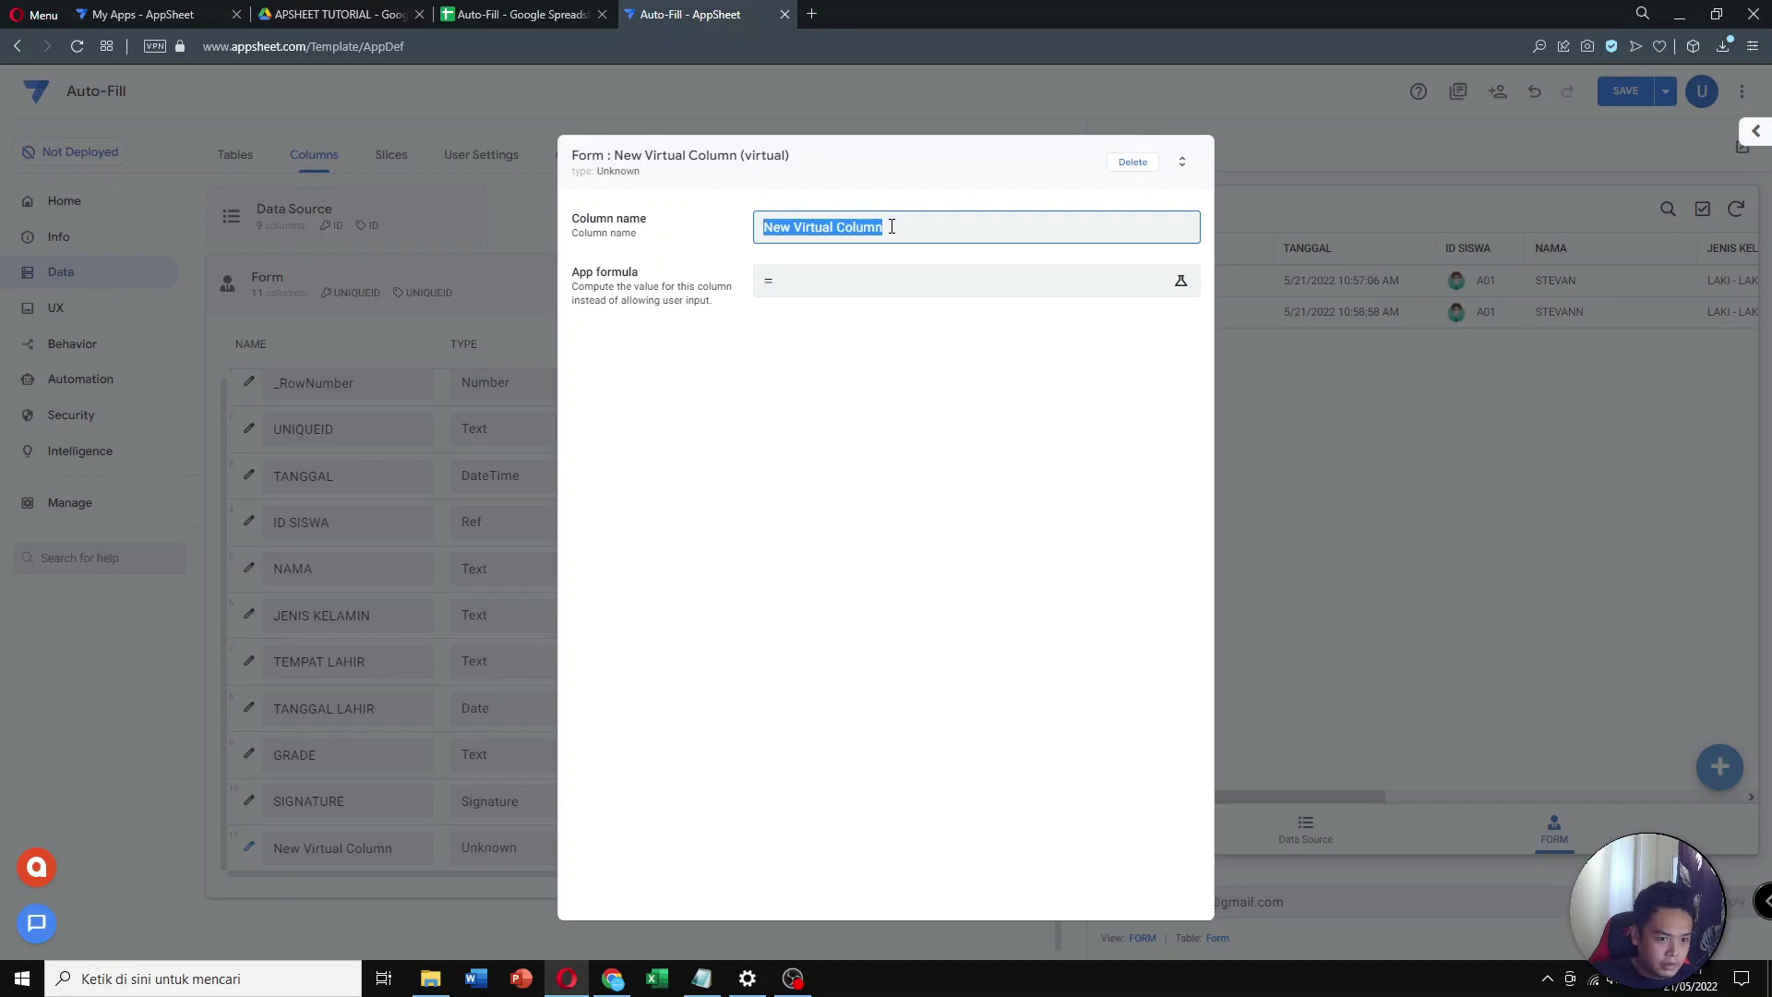
{"action": "type", "text": "k"}
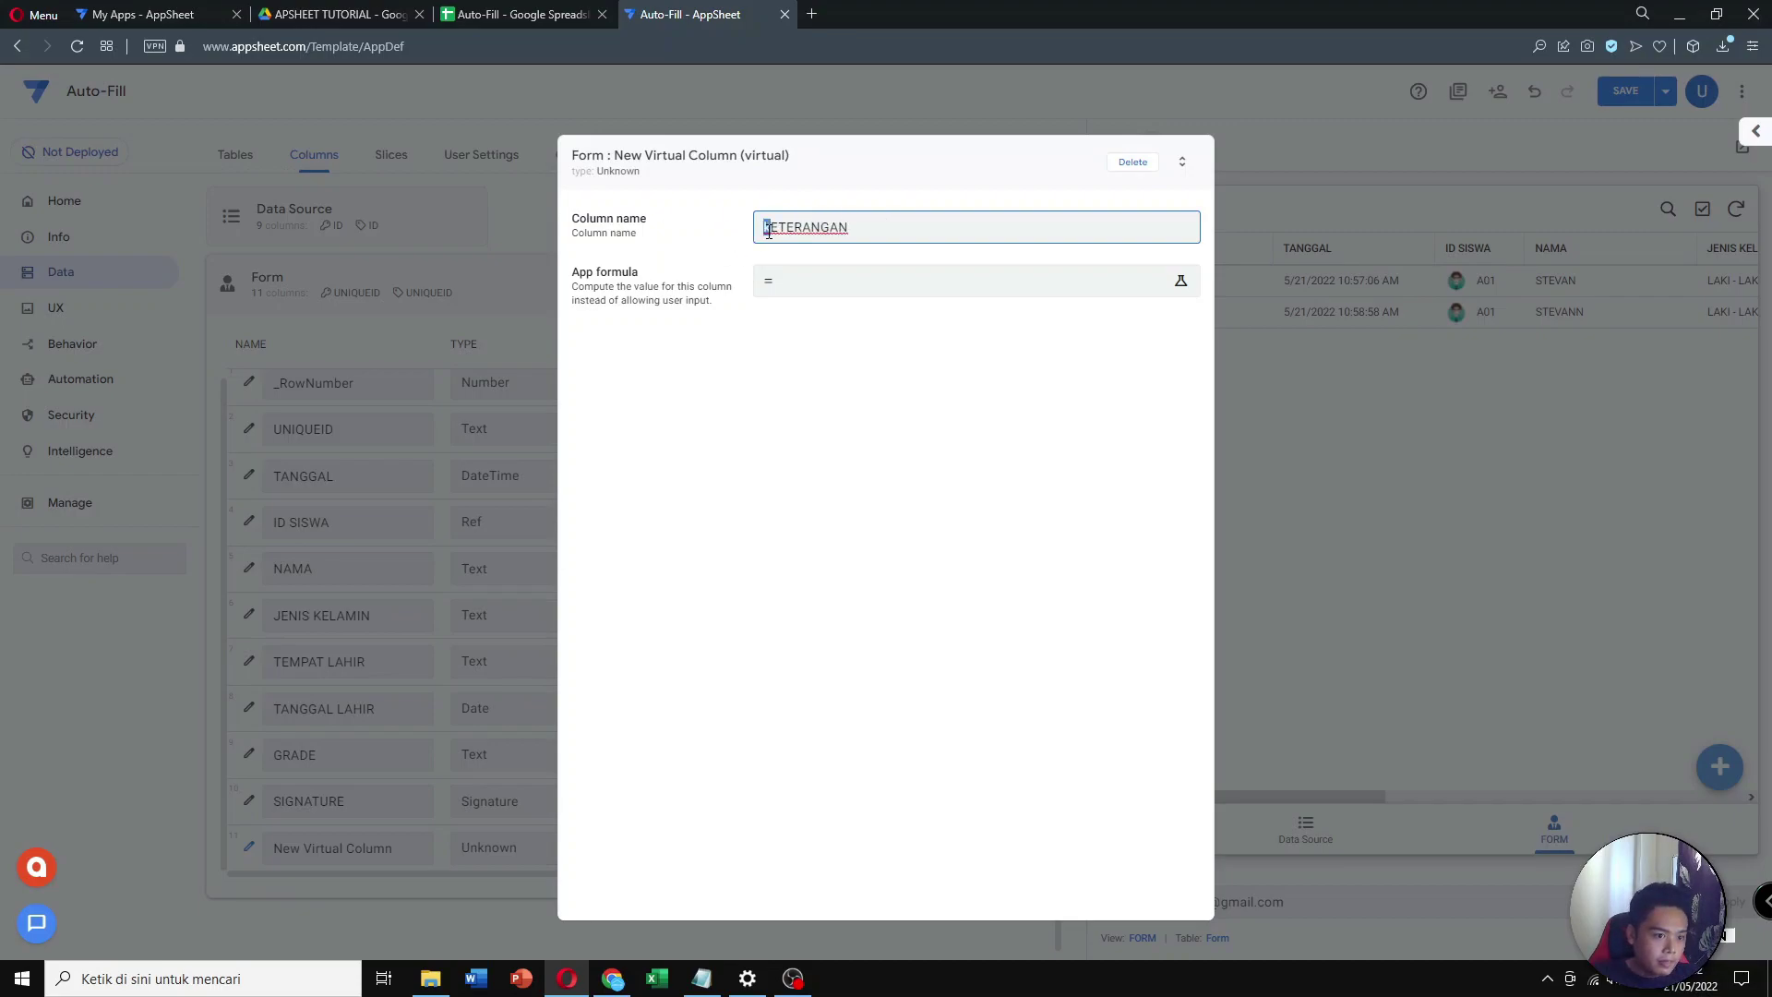
{"action": "type", "text": "K"}
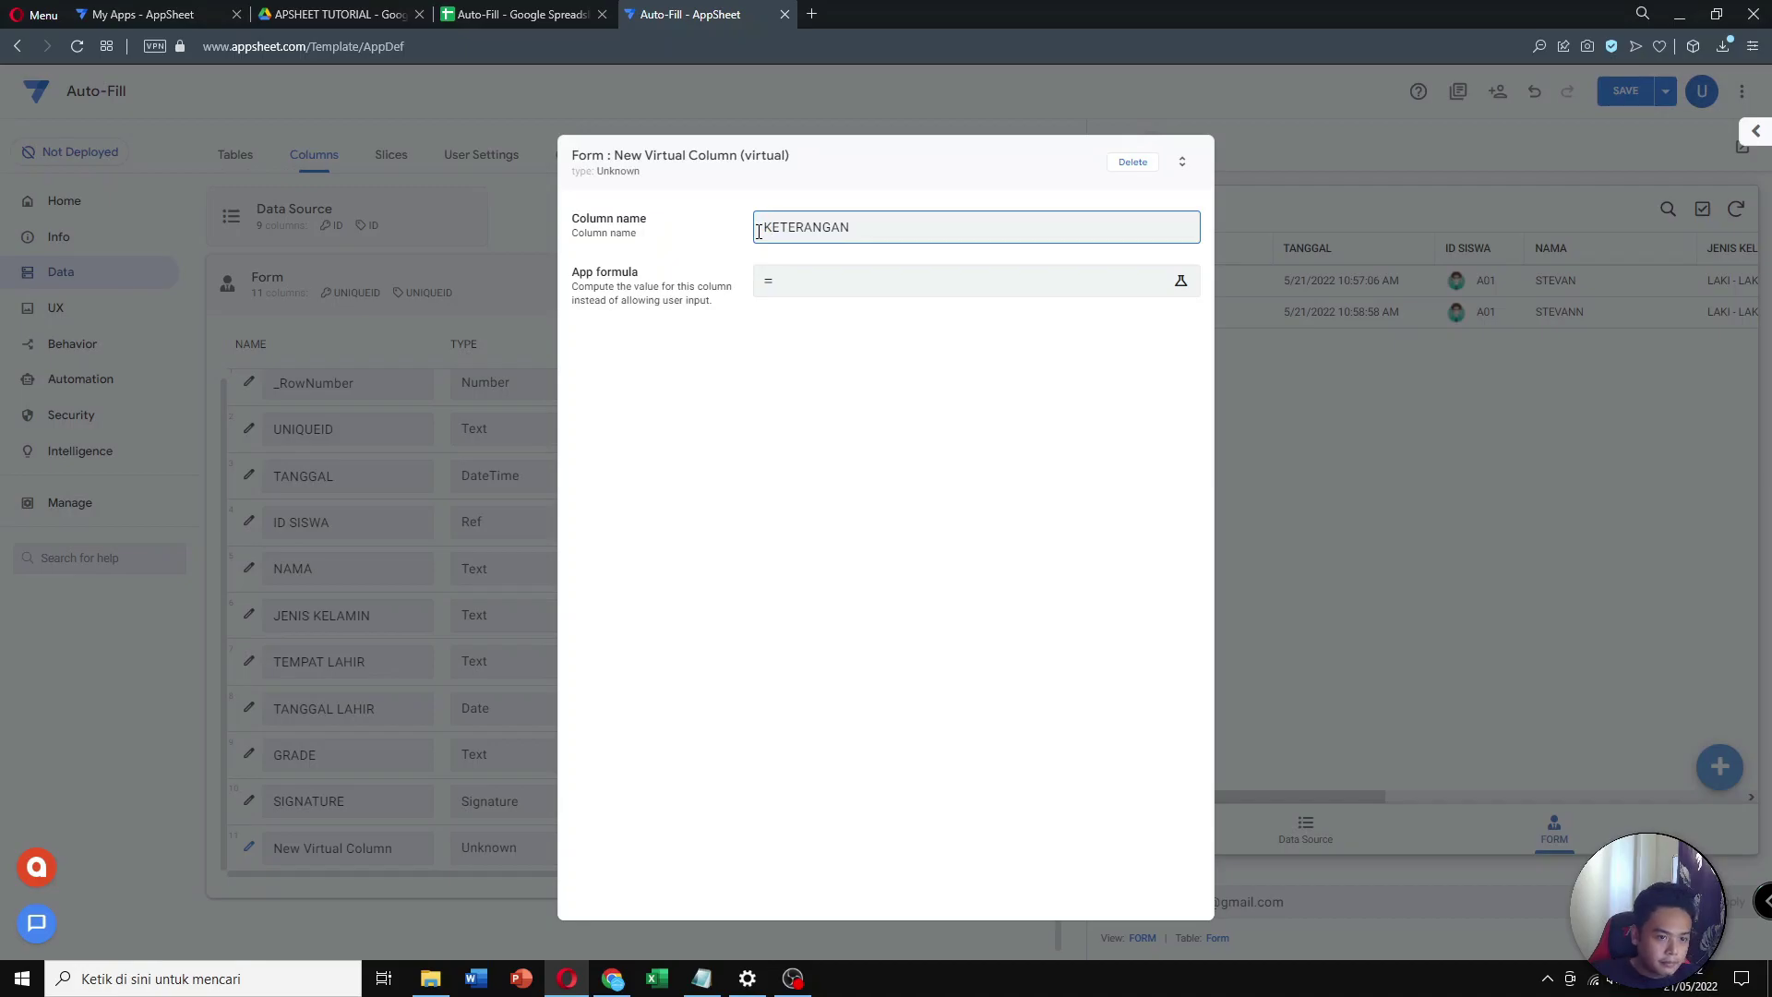
Set the KETERANGAN column's app formula to ISNOTBLANK([SIGNATURE]), finish the column and save the app
{"action": "left_click", "coordinate": [816, 291]}
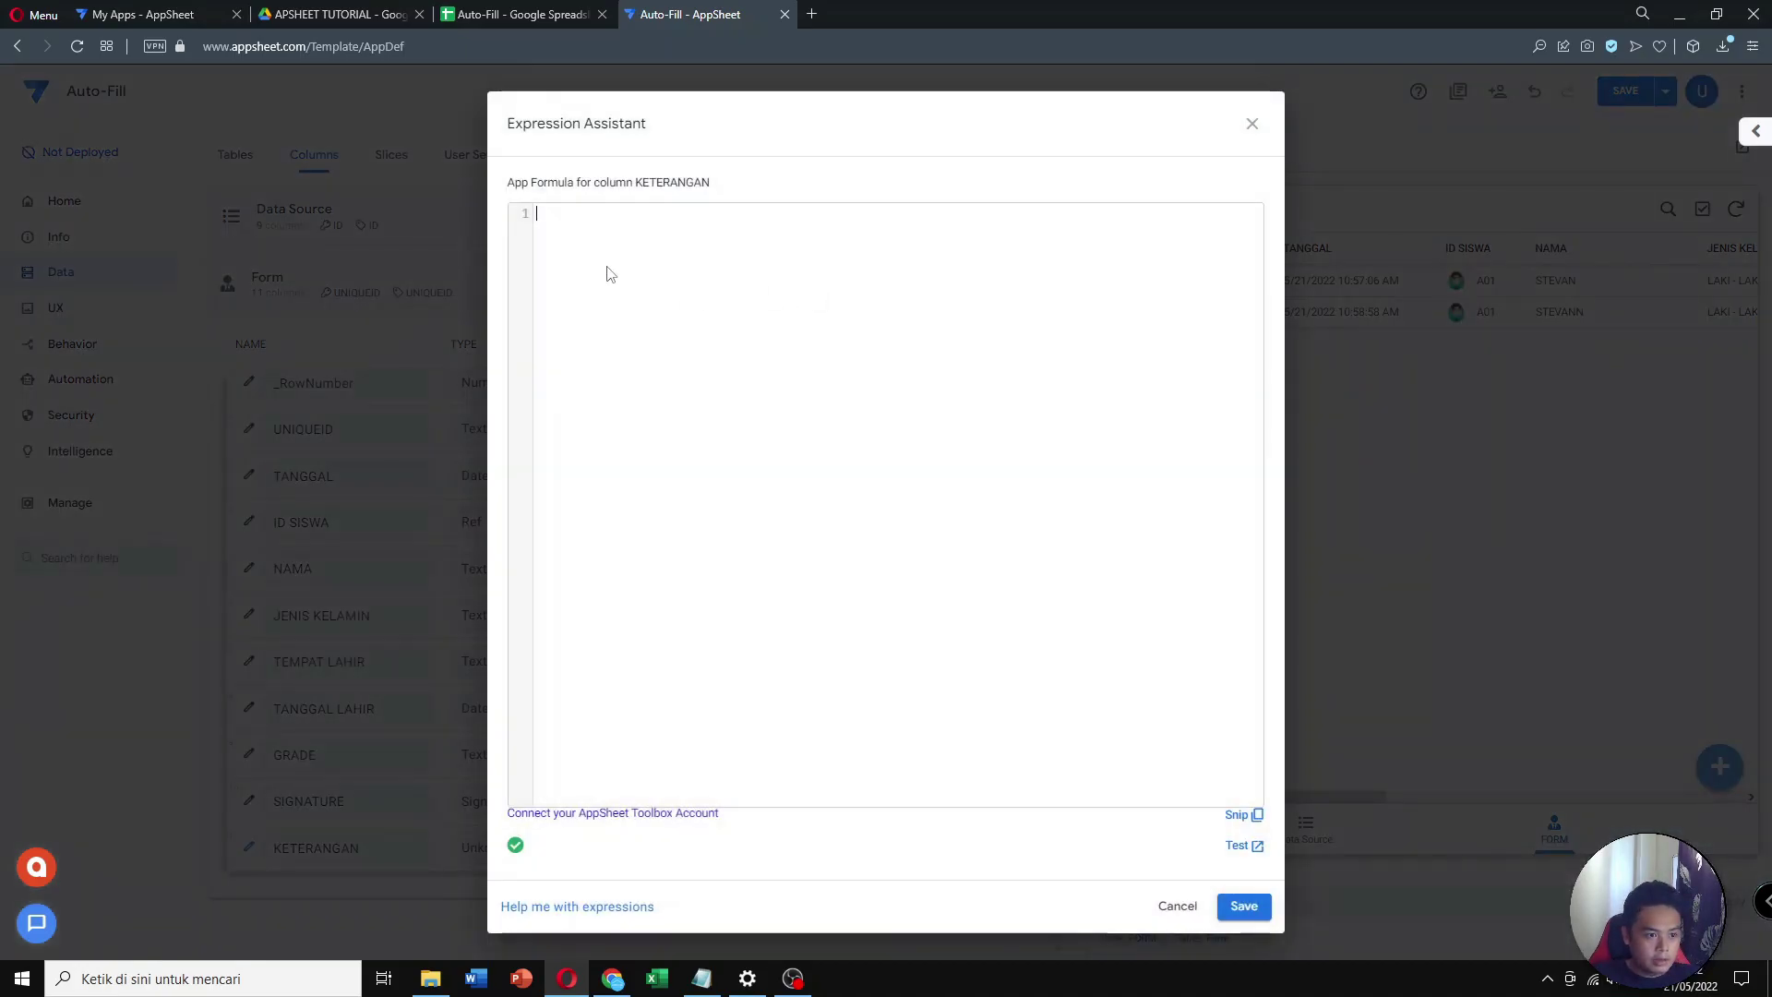
{"action": "type", "text": "ISNOT"}
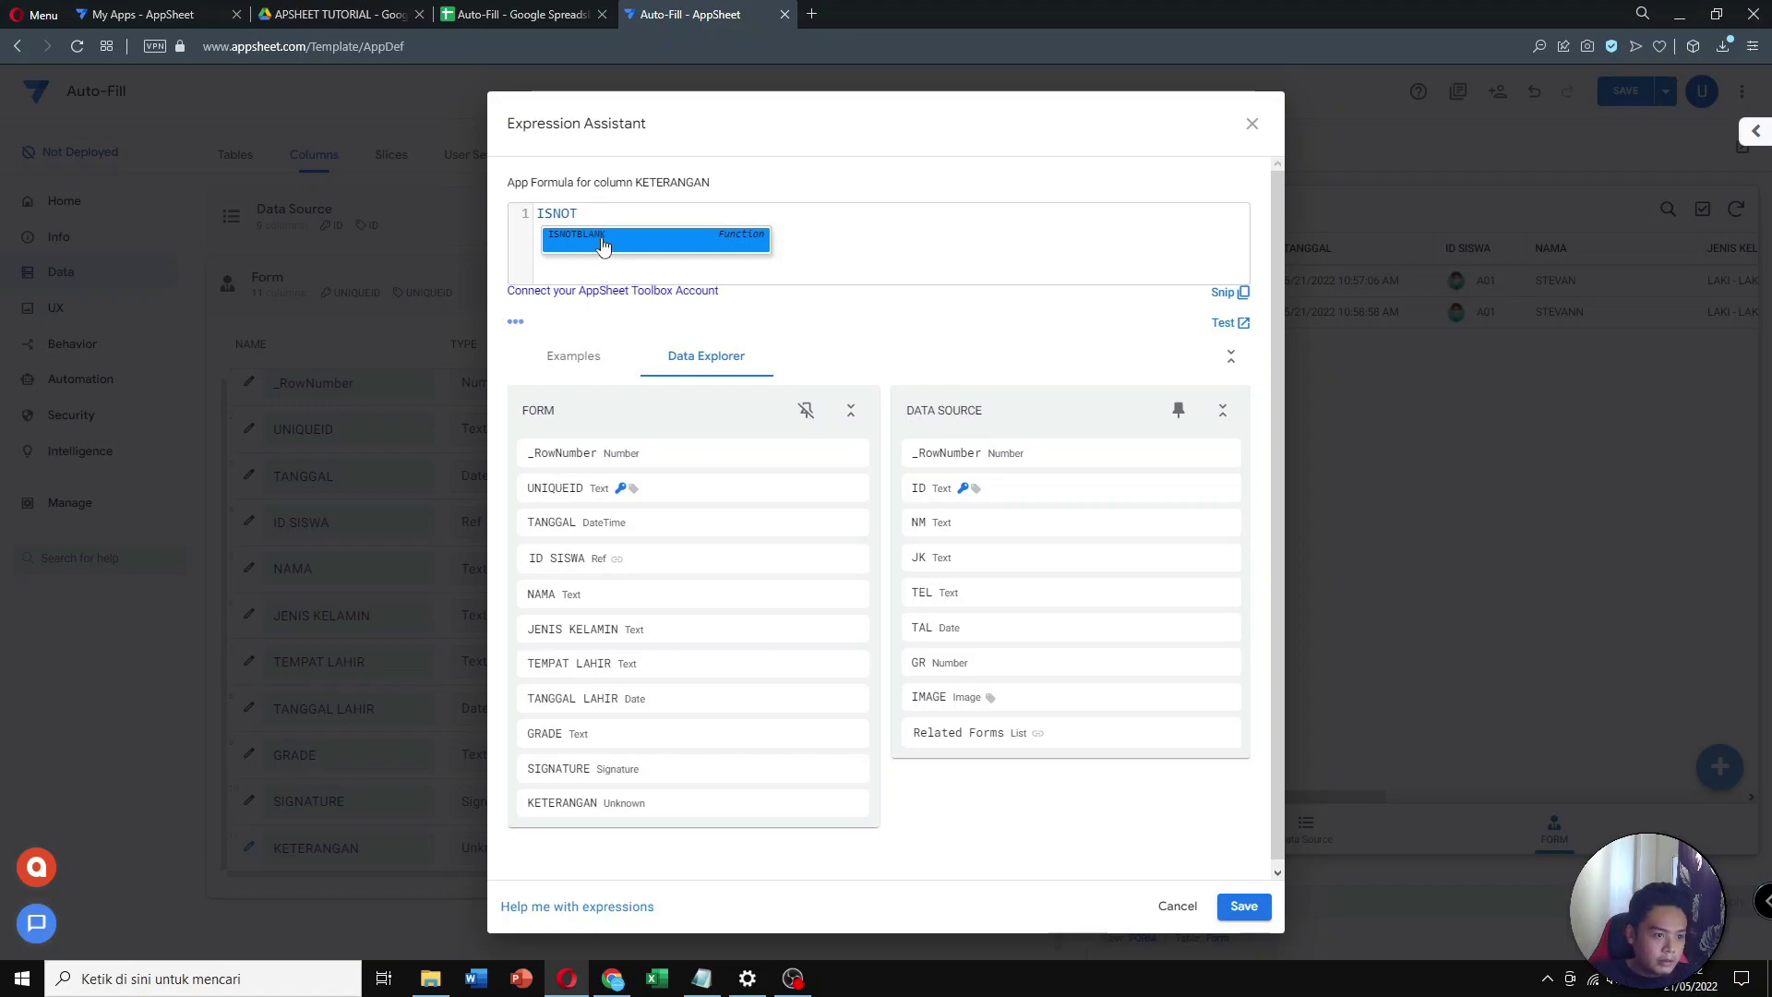
{"action": "left_click", "coordinate": [603, 241]}
{"action": "type", "text": "["}
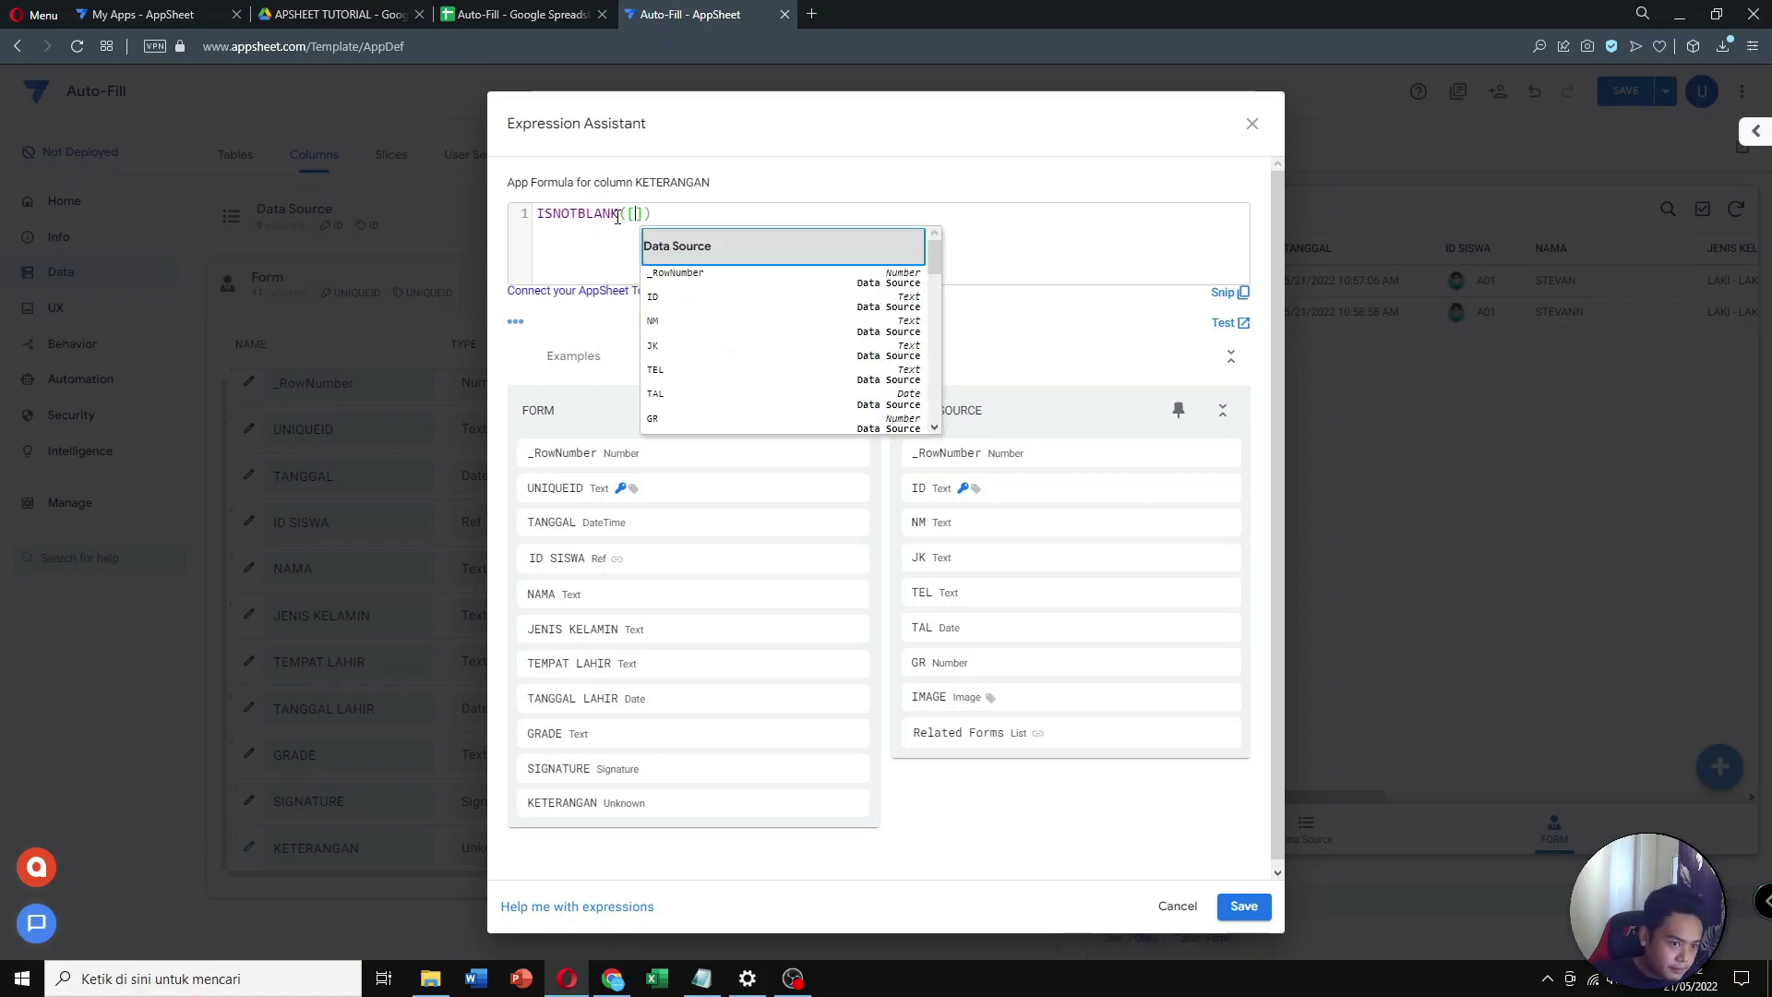
{"action": "type", "text": "SIGNAT"}
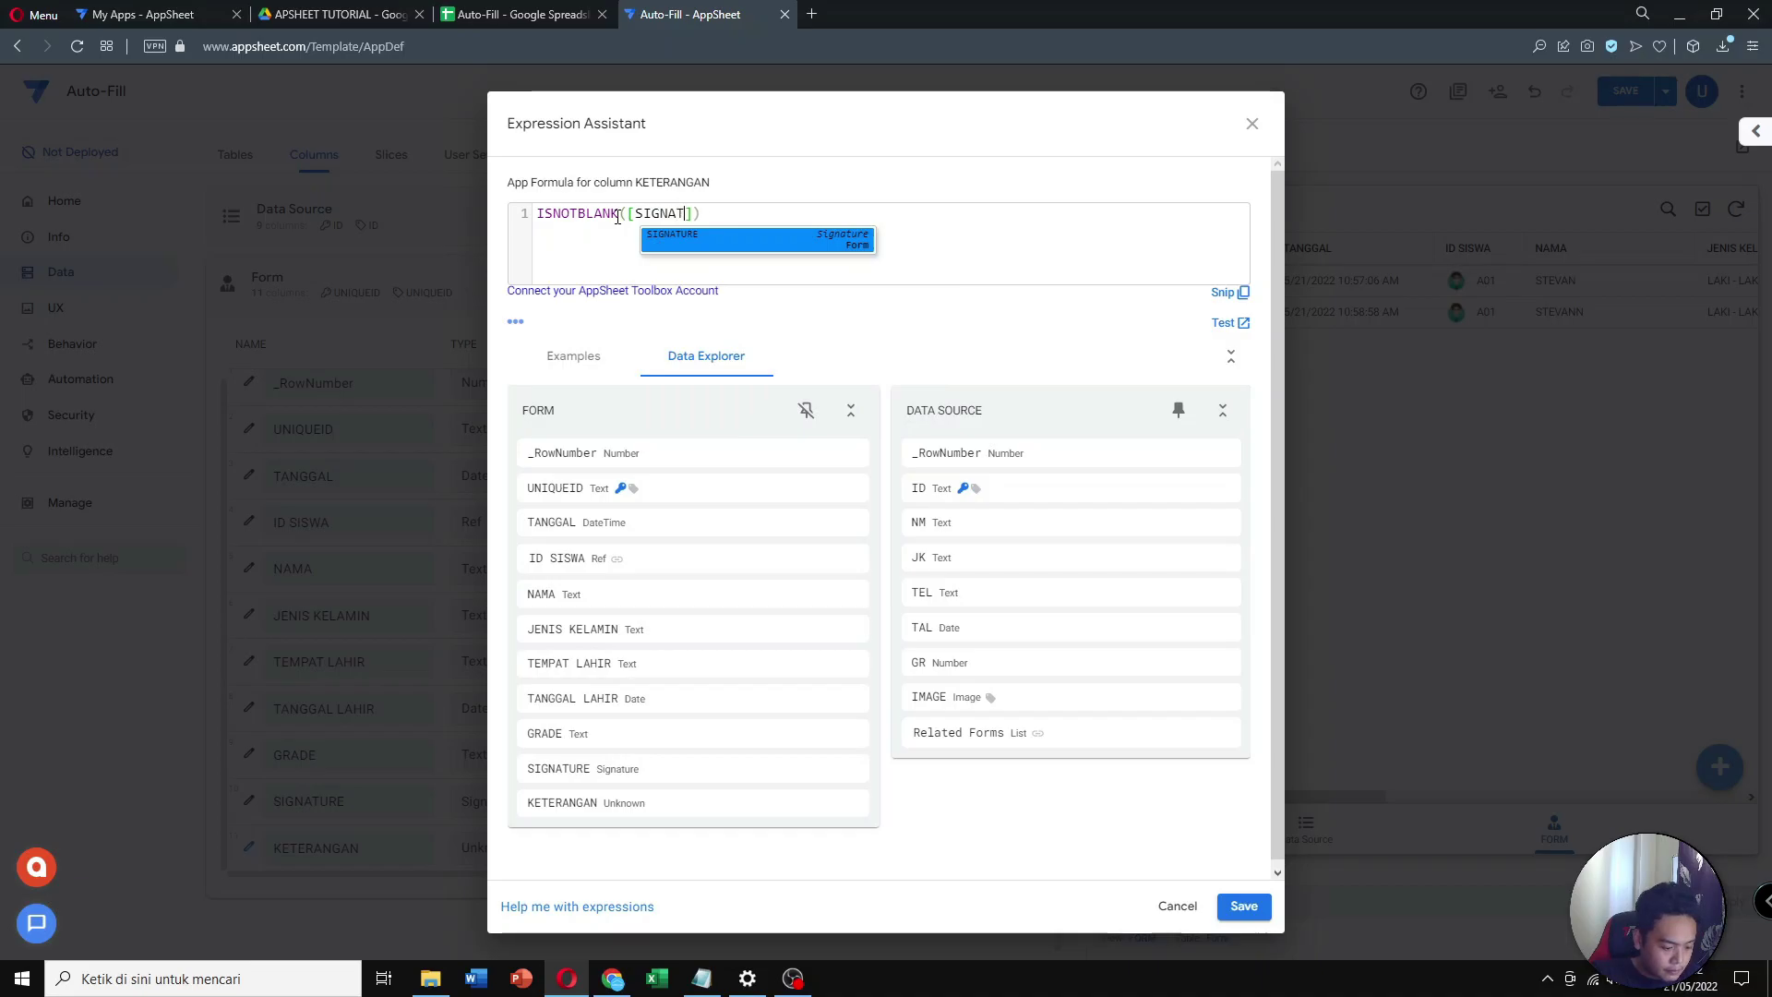
{"action": "type", "text": "URE"}
{"action": "left_click", "coordinate": [670, 240]}
{"action": "left_click", "coordinate": [1243, 905]}
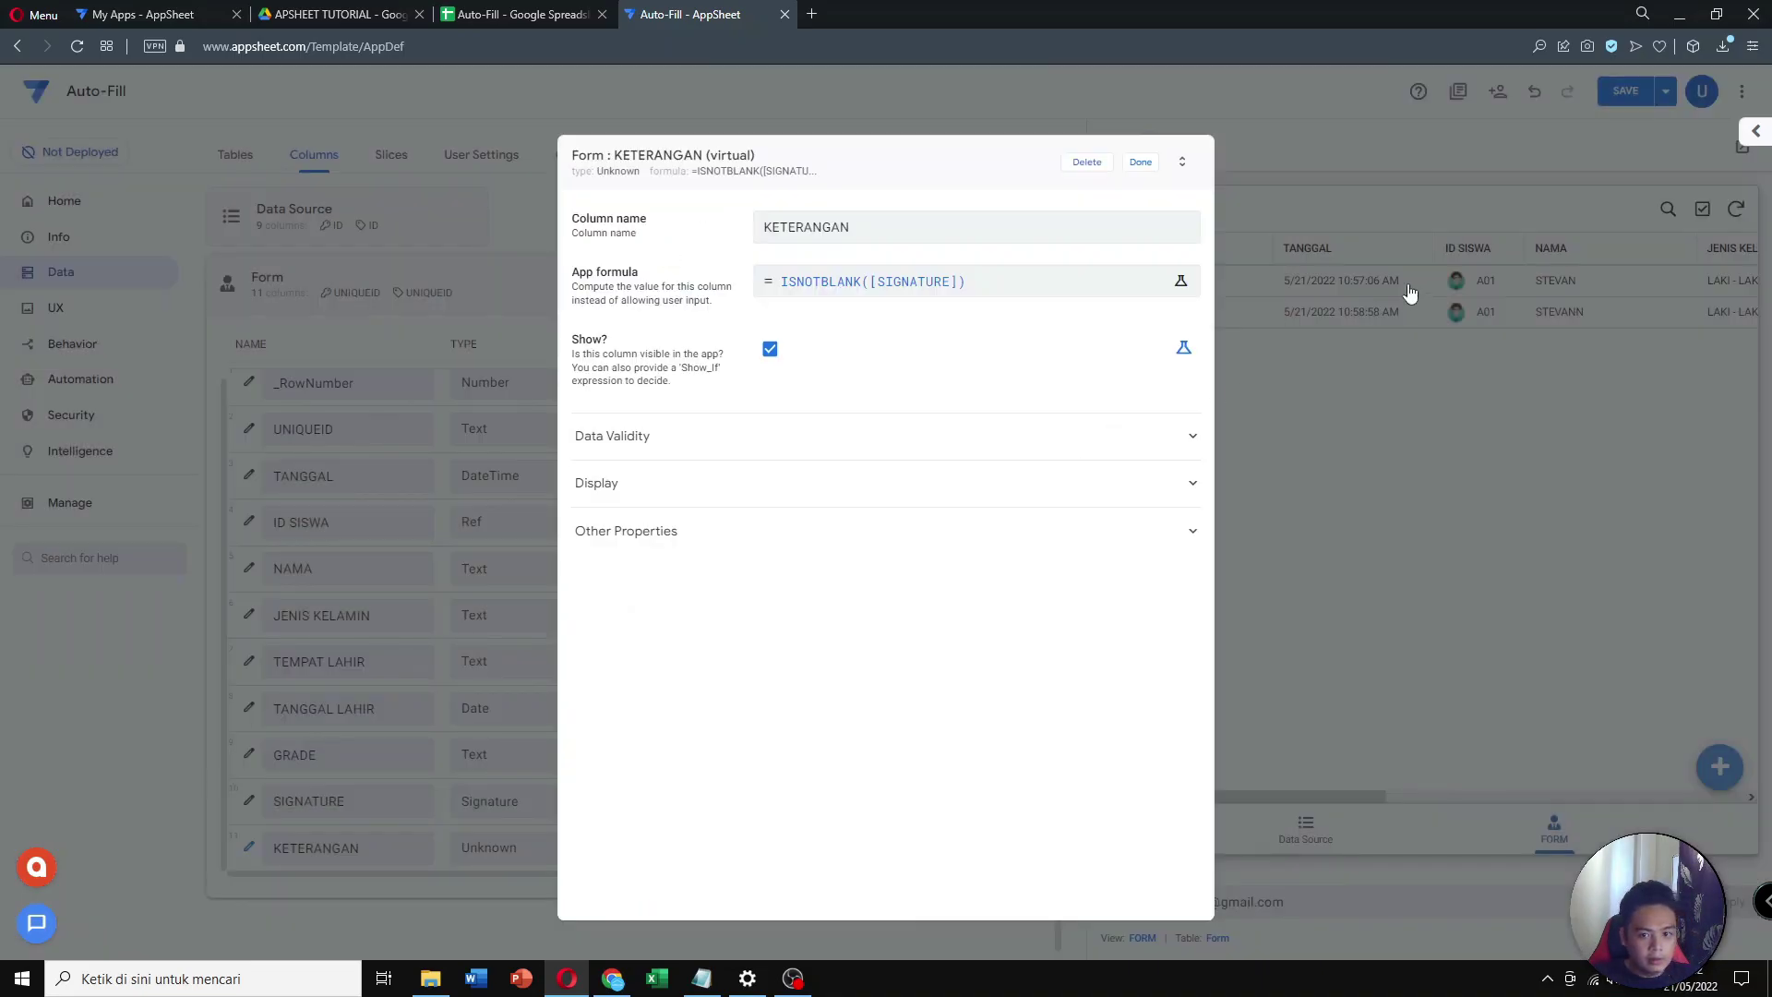
{"action": "left_click", "coordinate": [1140, 162]}
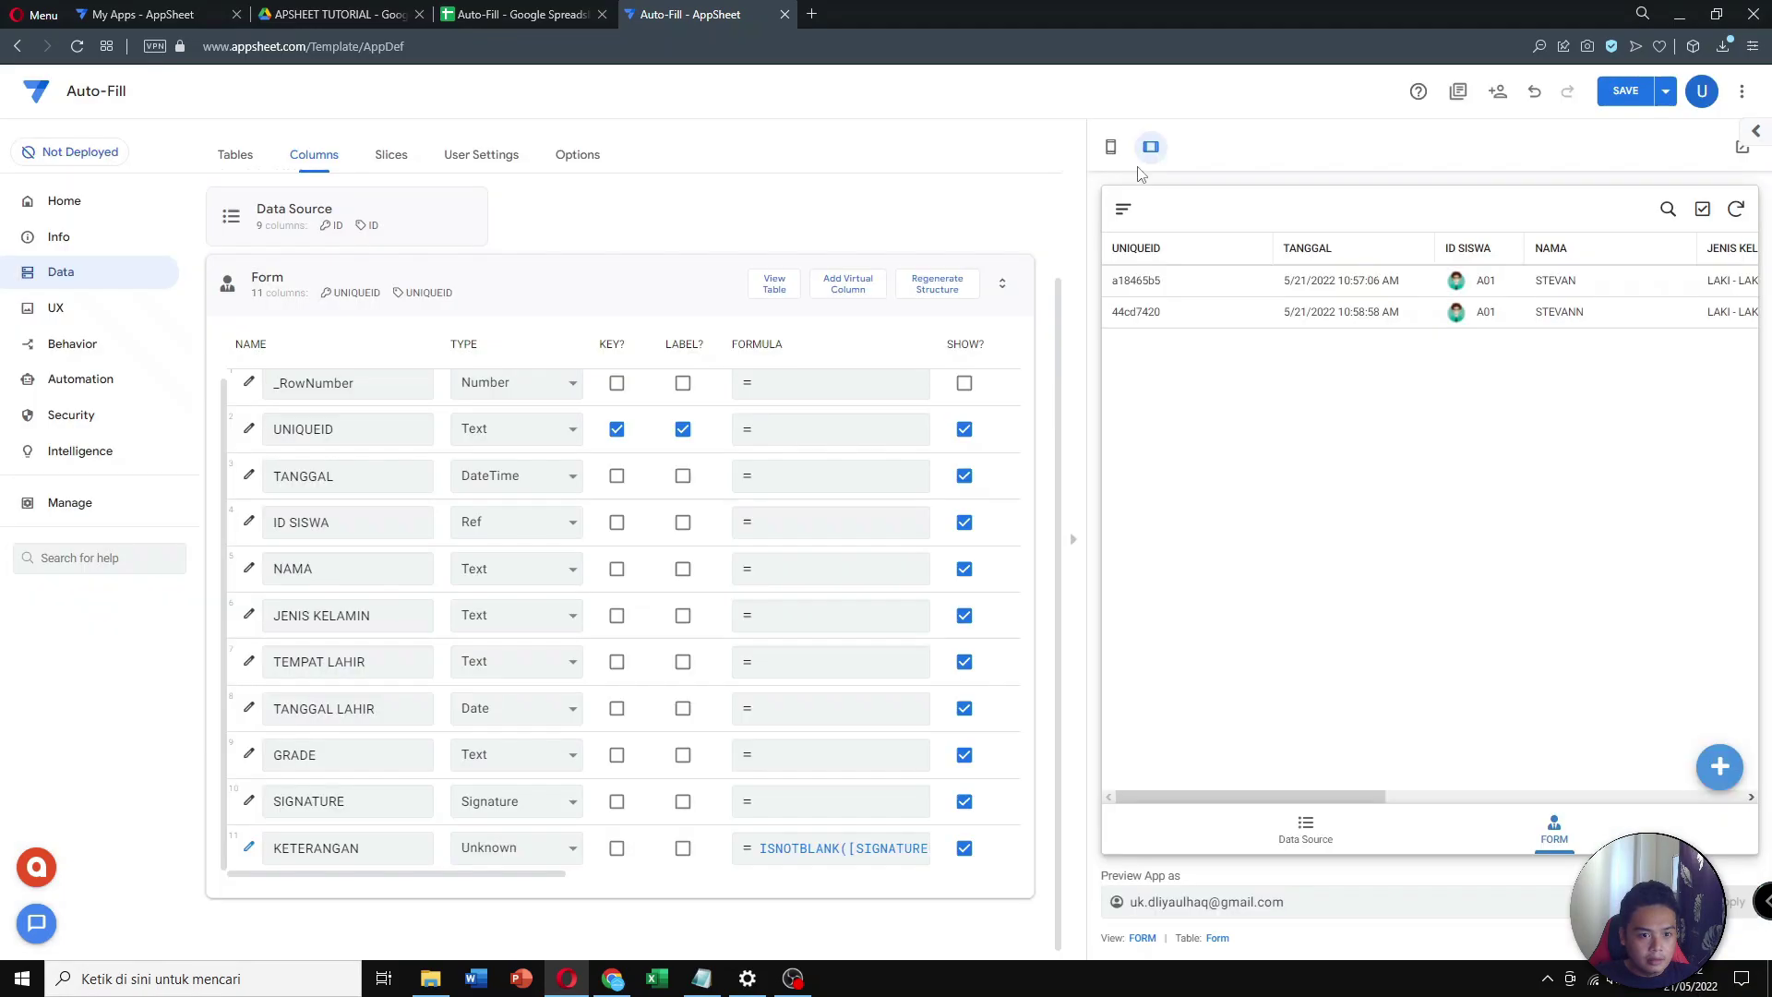
{"action": "left_click", "coordinate": [1622, 90]}
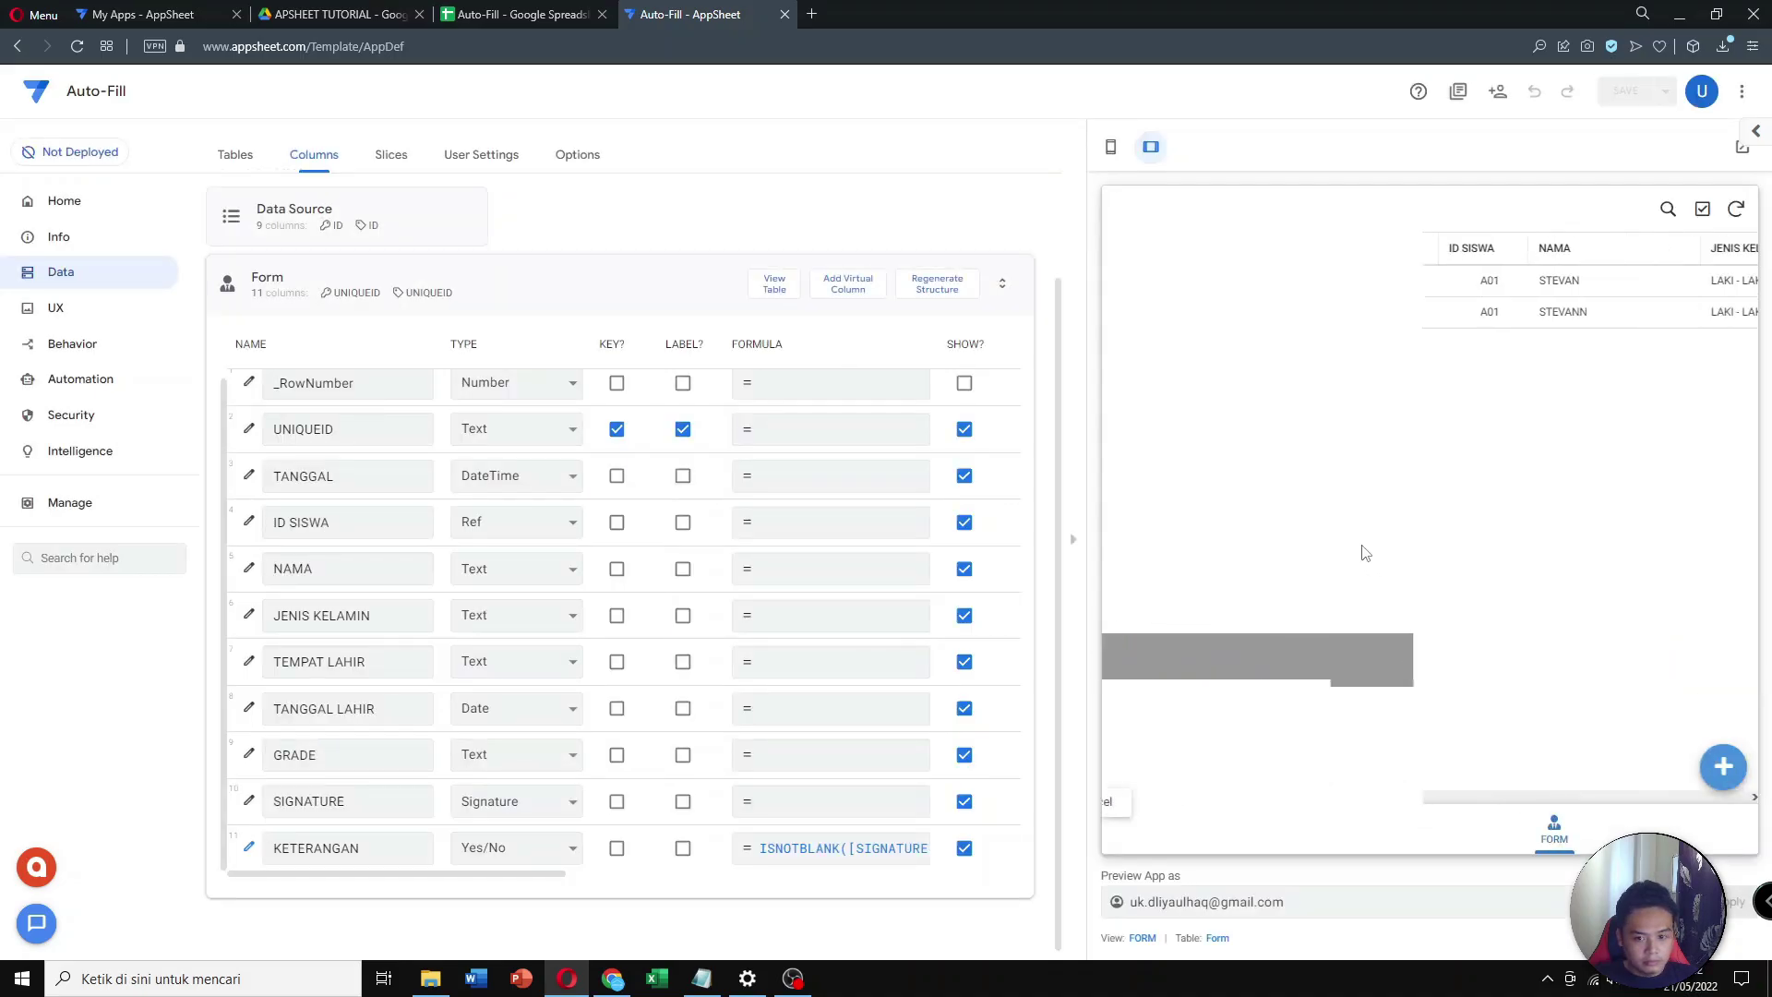
Check the KETERANGAN value in the FORM list and in the first entry's details
{"action": "left_click_drag", "start_coordinate": [1305, 795], "coordinate": [1701, 812]}
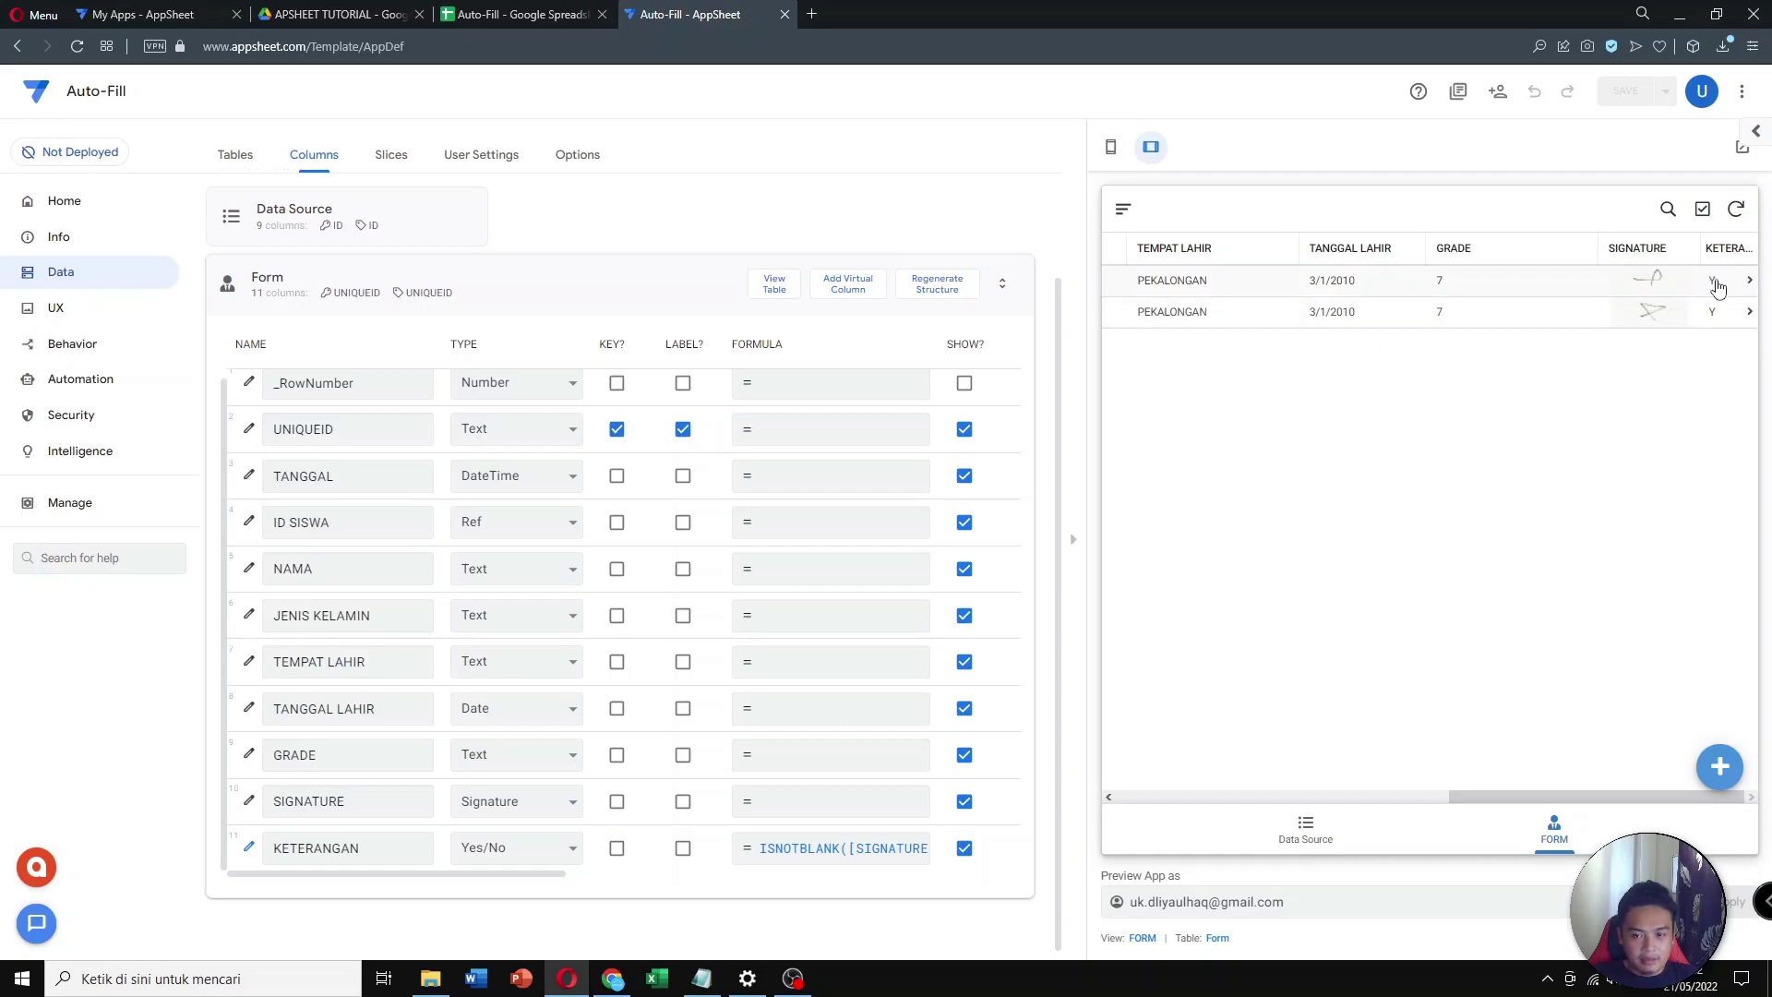
{"action": "left_click", "coordinate": [1501, 291]}
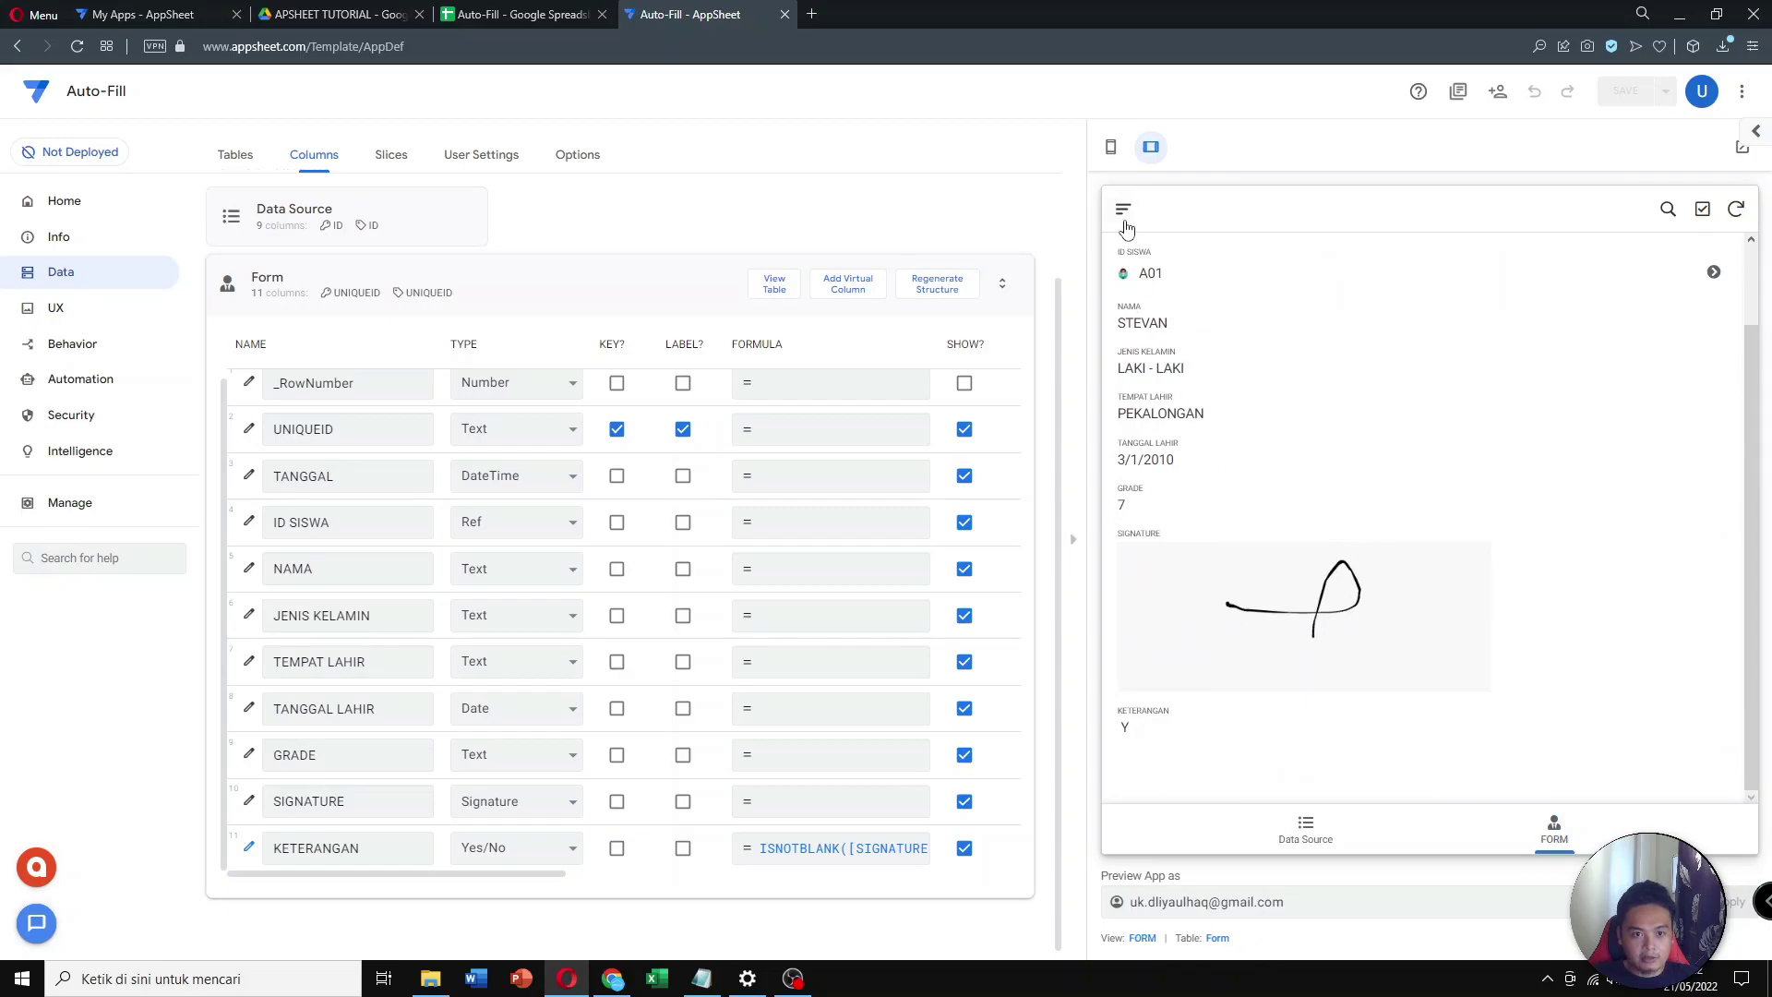
{"action": "left_click", "coordinate": [1123, 210]}
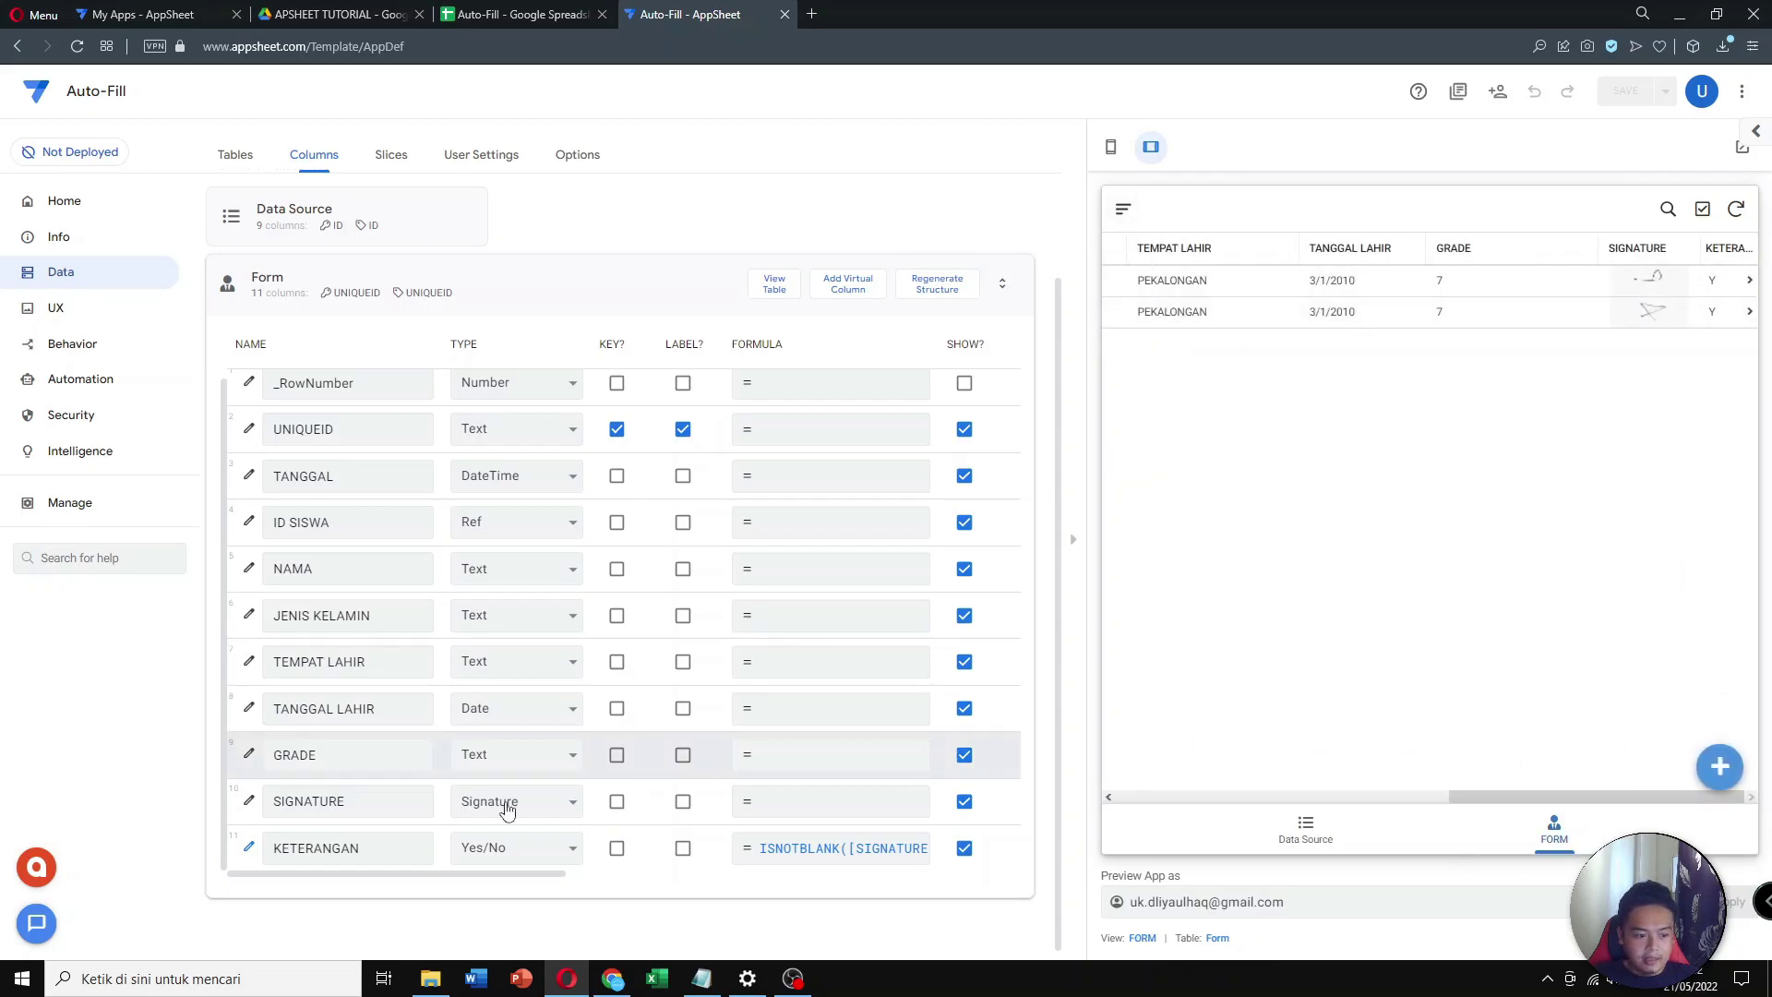
Set the KETERANGAN column's No display value to Not Verified, copying the word Verified for reuse
{"action": "left_click", "coordinate": [249, 849]}
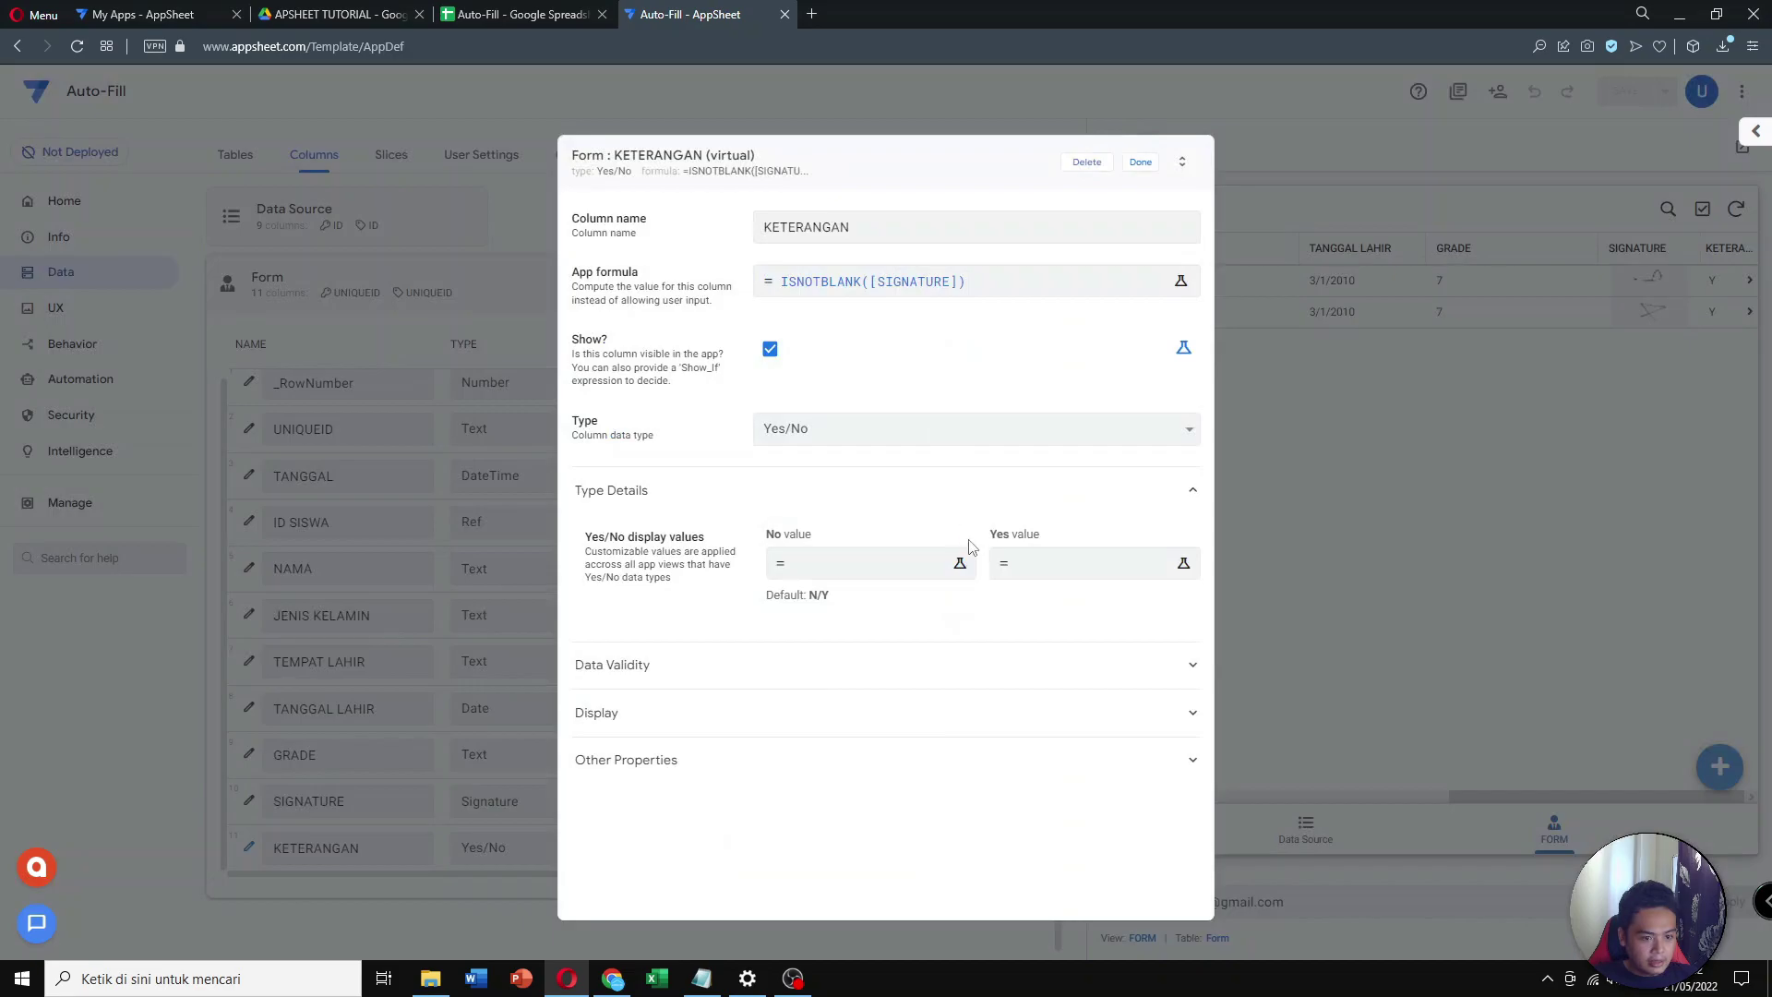
{"action": "left_click", "coordinate": [855, 563]}
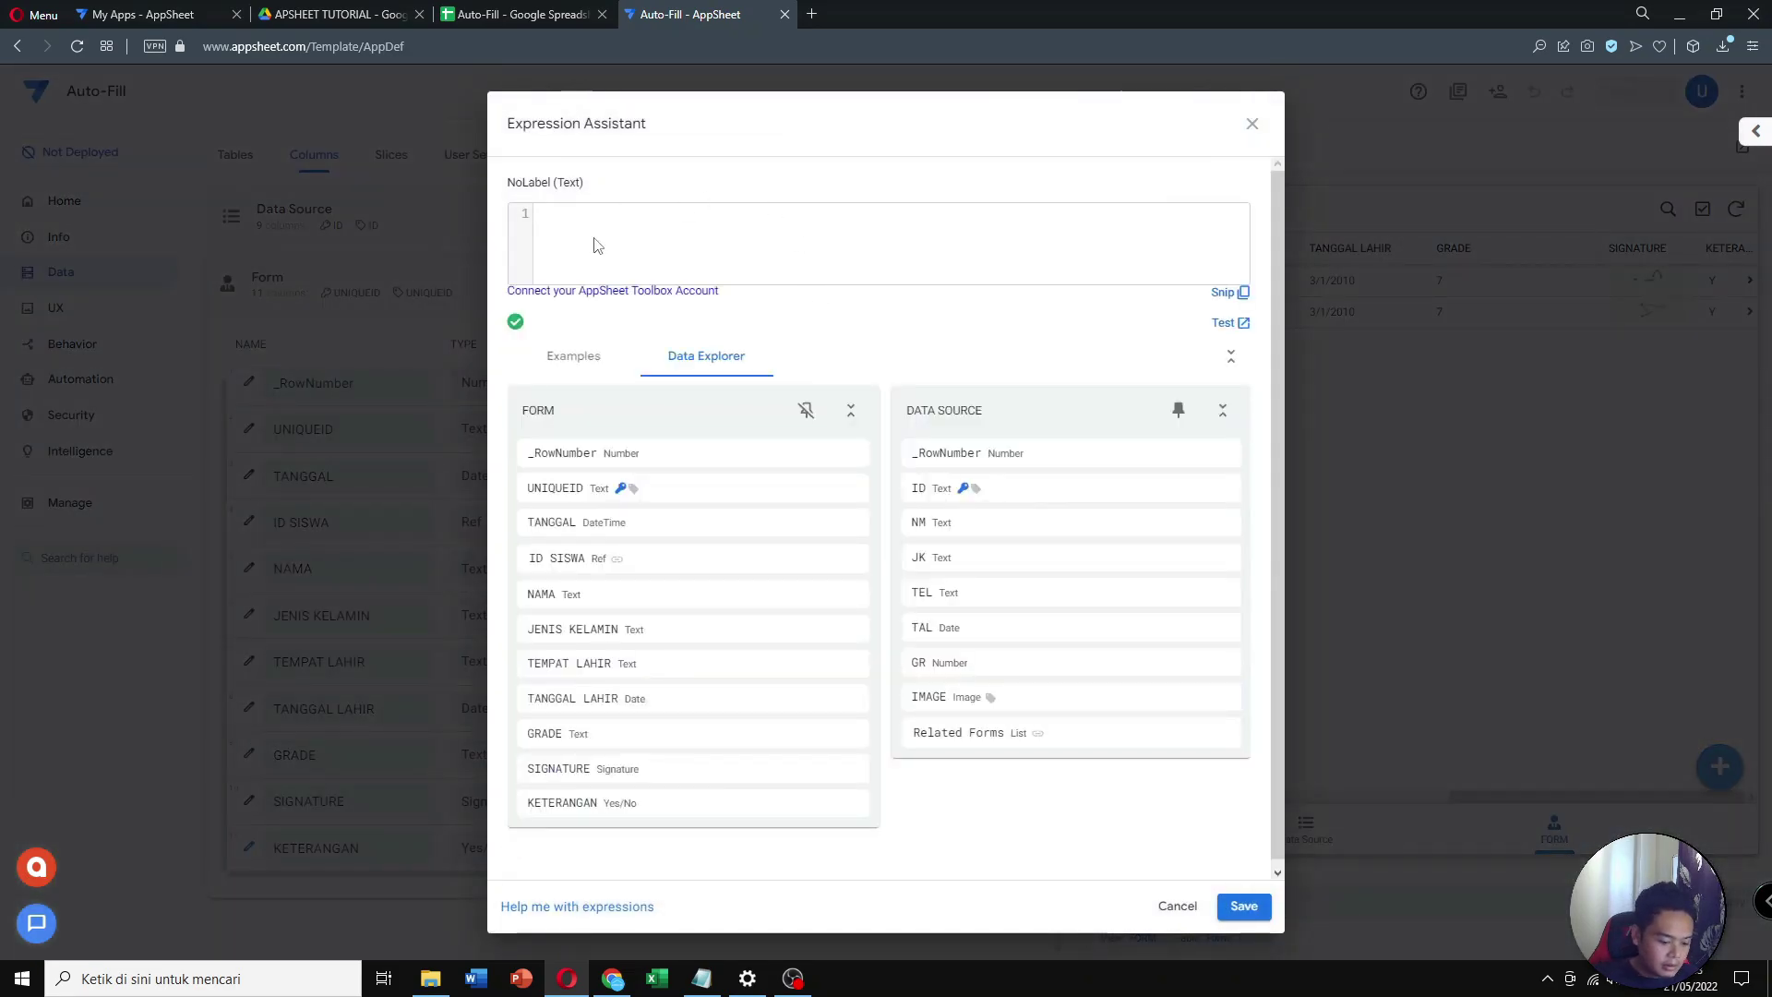
{"action": "type", "text": "n"}
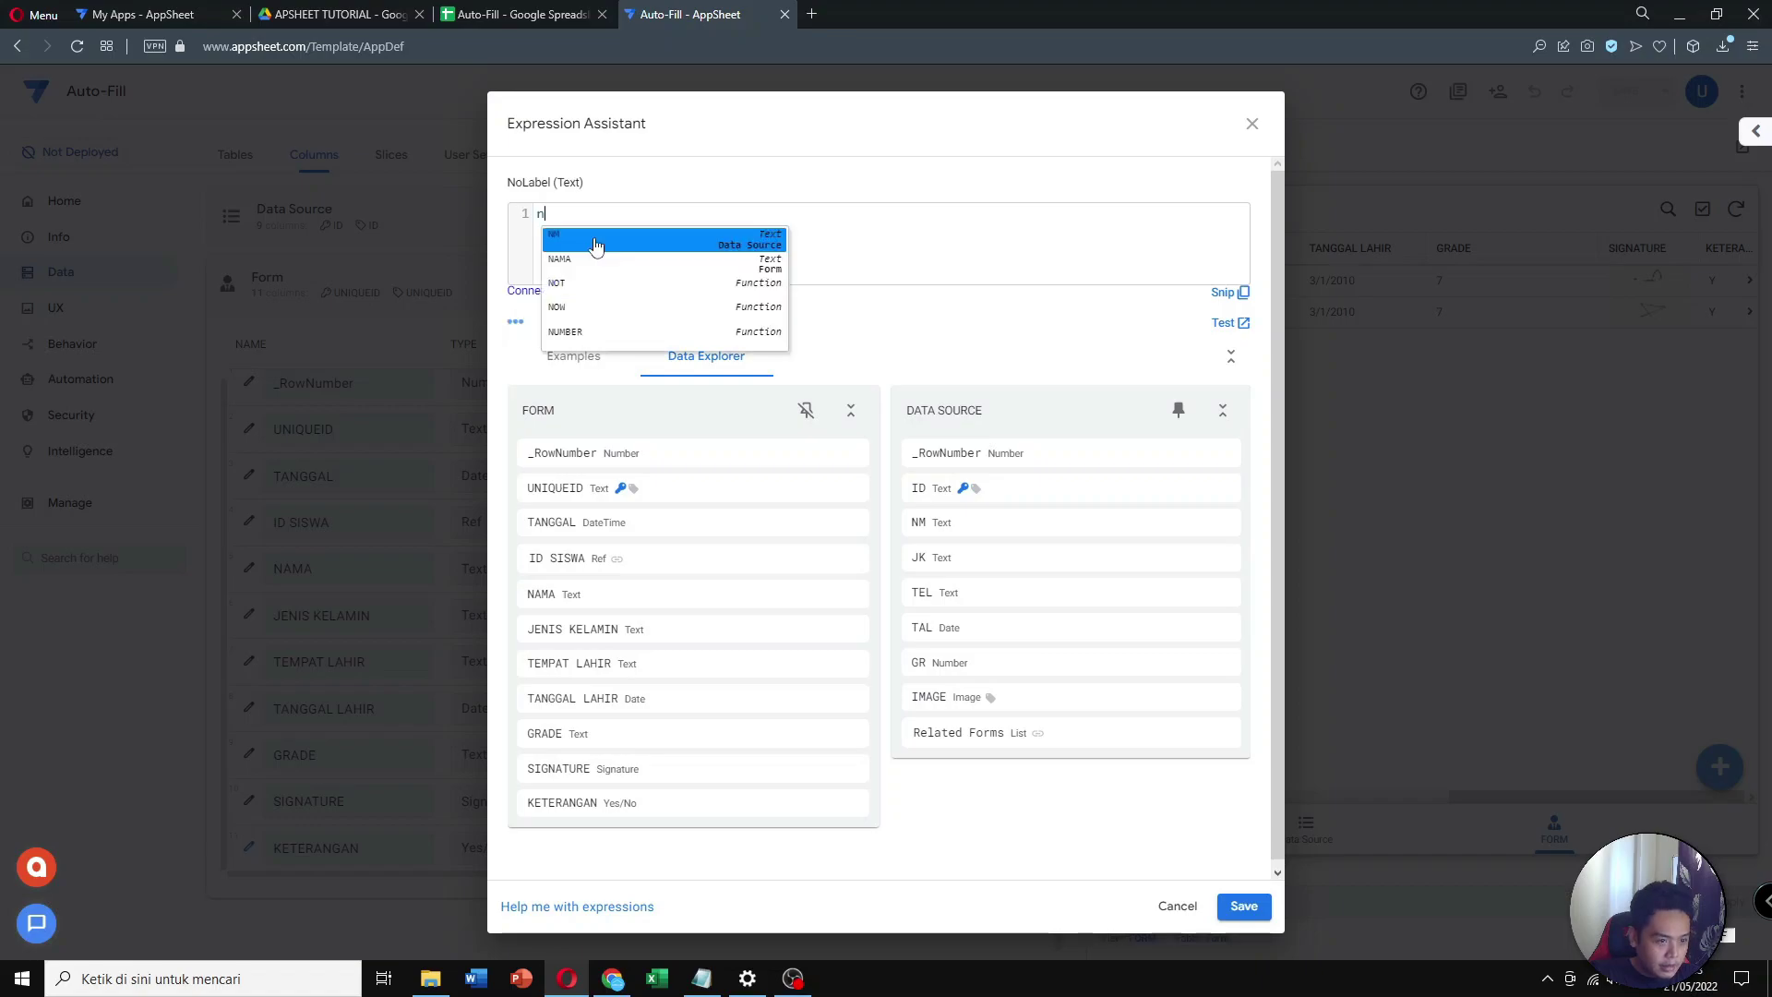
{"action": "key", "text": "BackSpace"}
{"action": "type", "text": "No"}
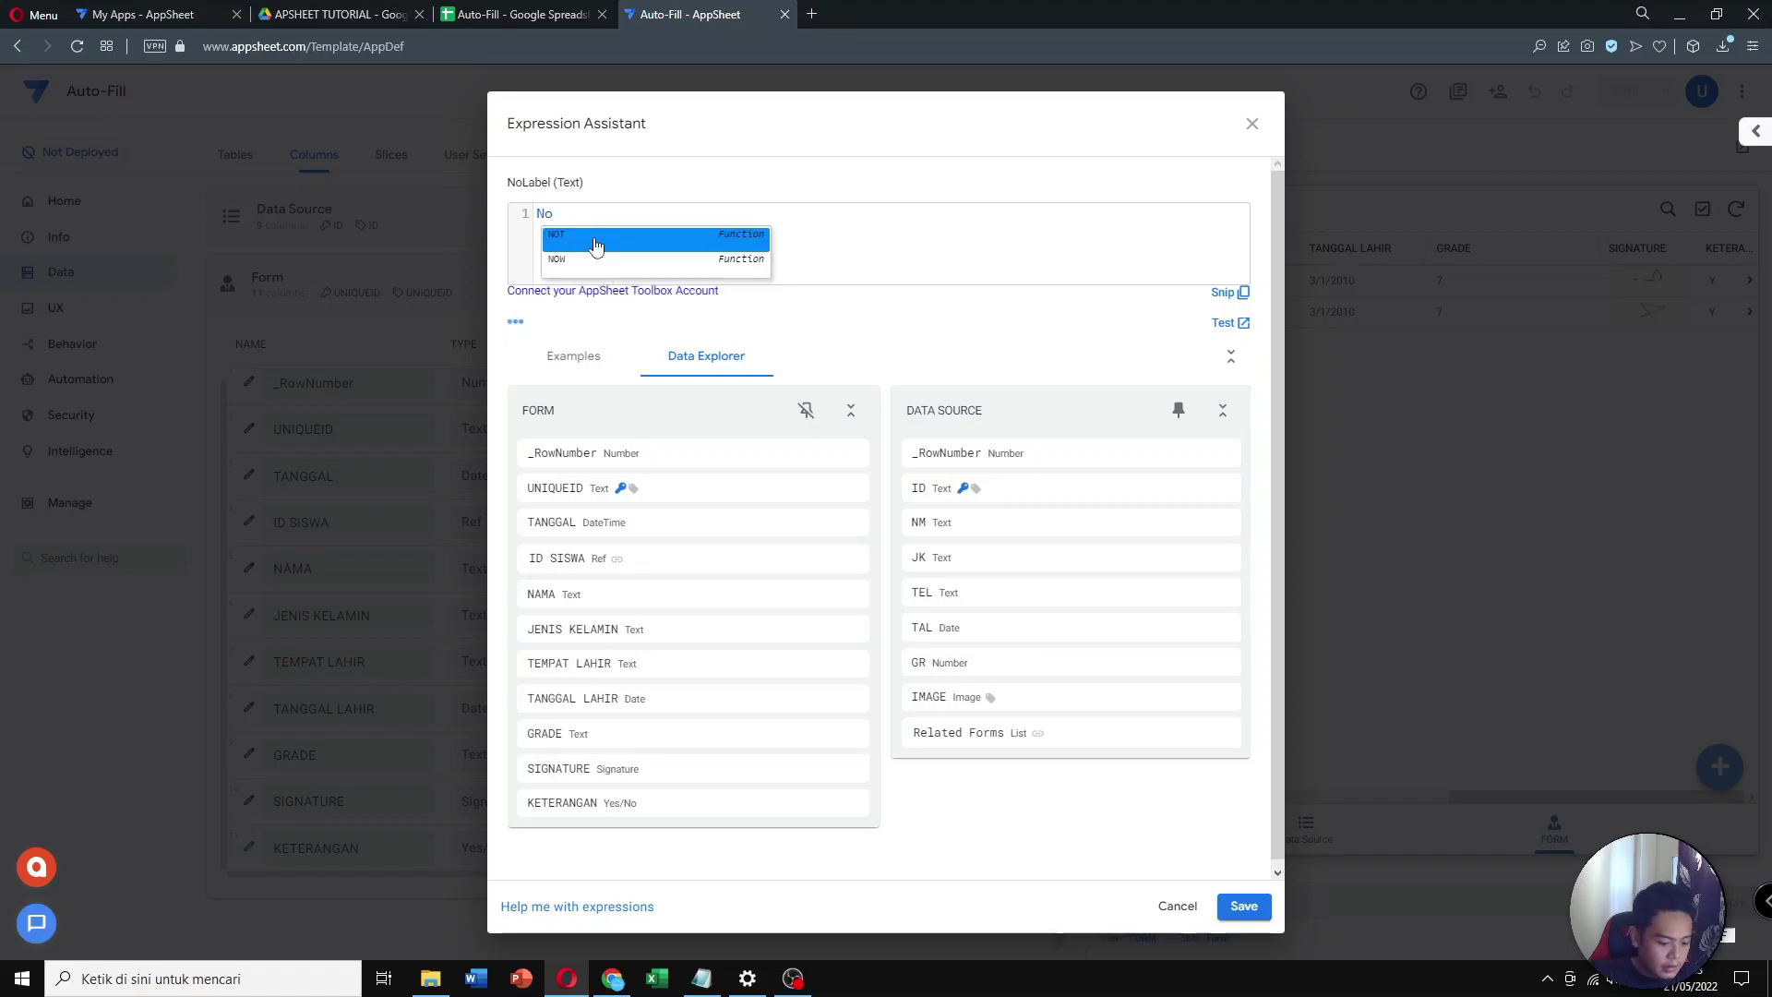
{"action": "type", "text": "t Verified"}
{"action": "left_click_drag", "start_coordinate": [637, 218], "coordinate": [569, 217]}
{"action": "key", "text": "ctrl+c"}
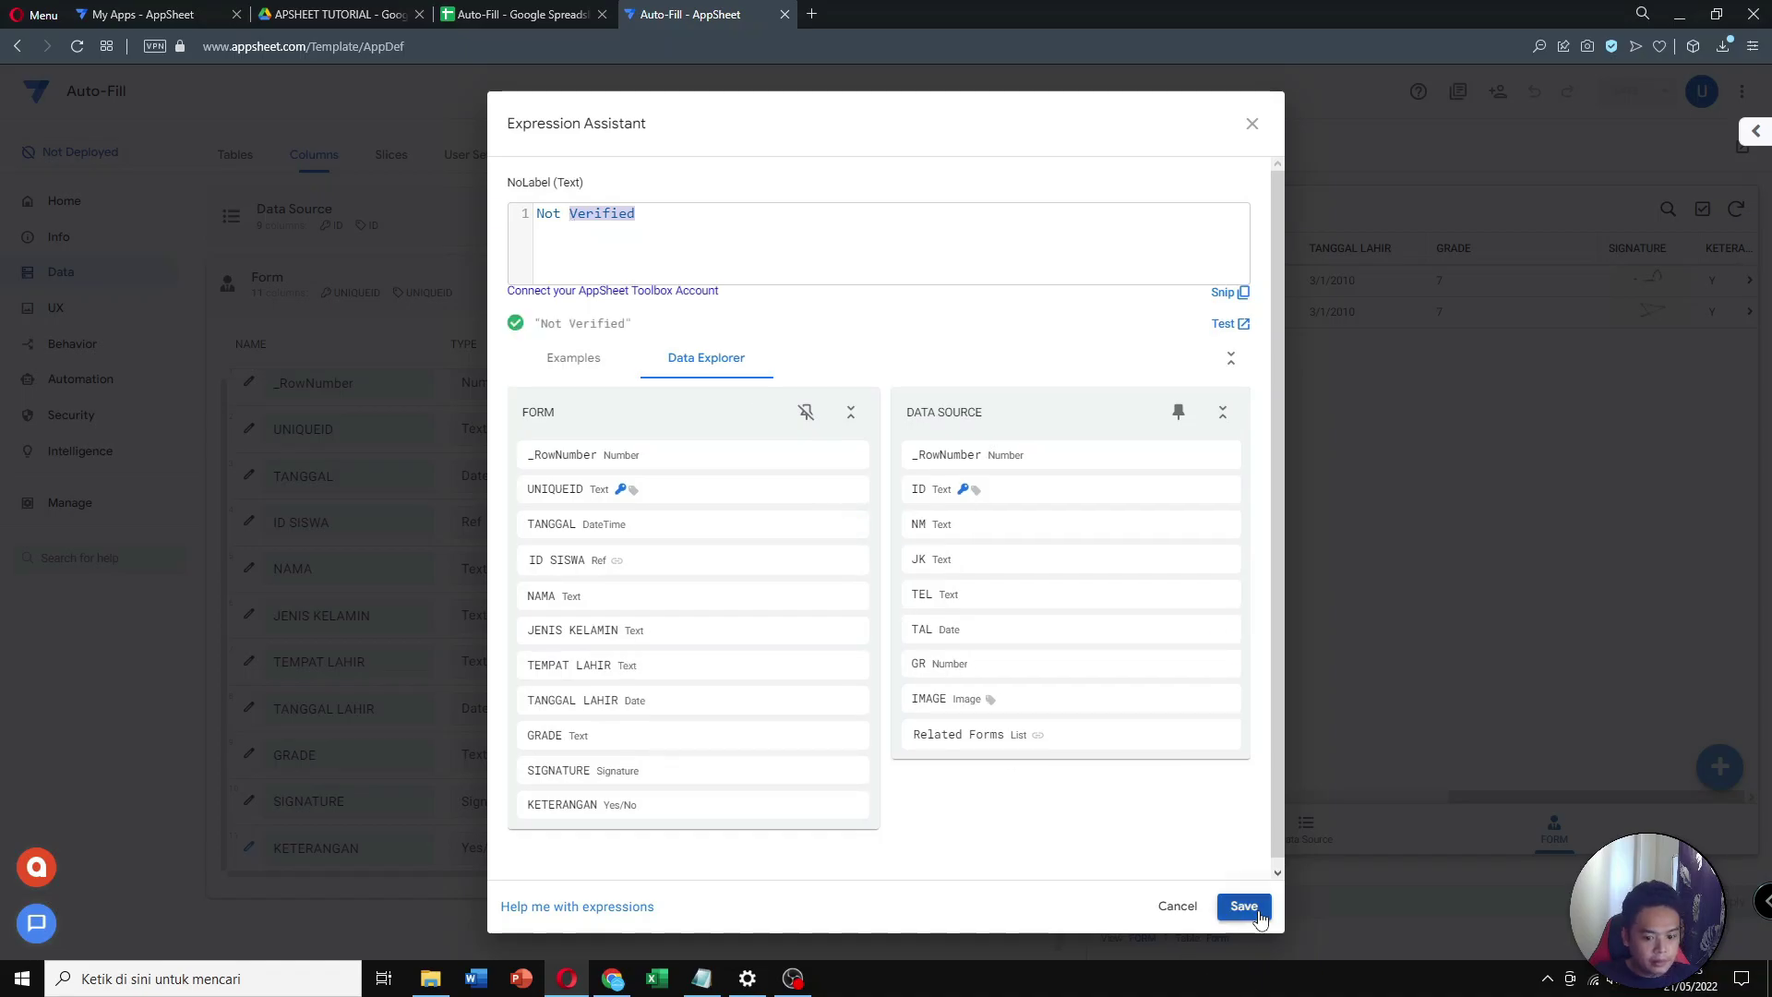
{"action": "left_click", "coordinate": [1243, 905]}
Set the KETERANGAN column's Yes display value to Verified
{"action": "left_click", "coordinate": [1042, 565]}
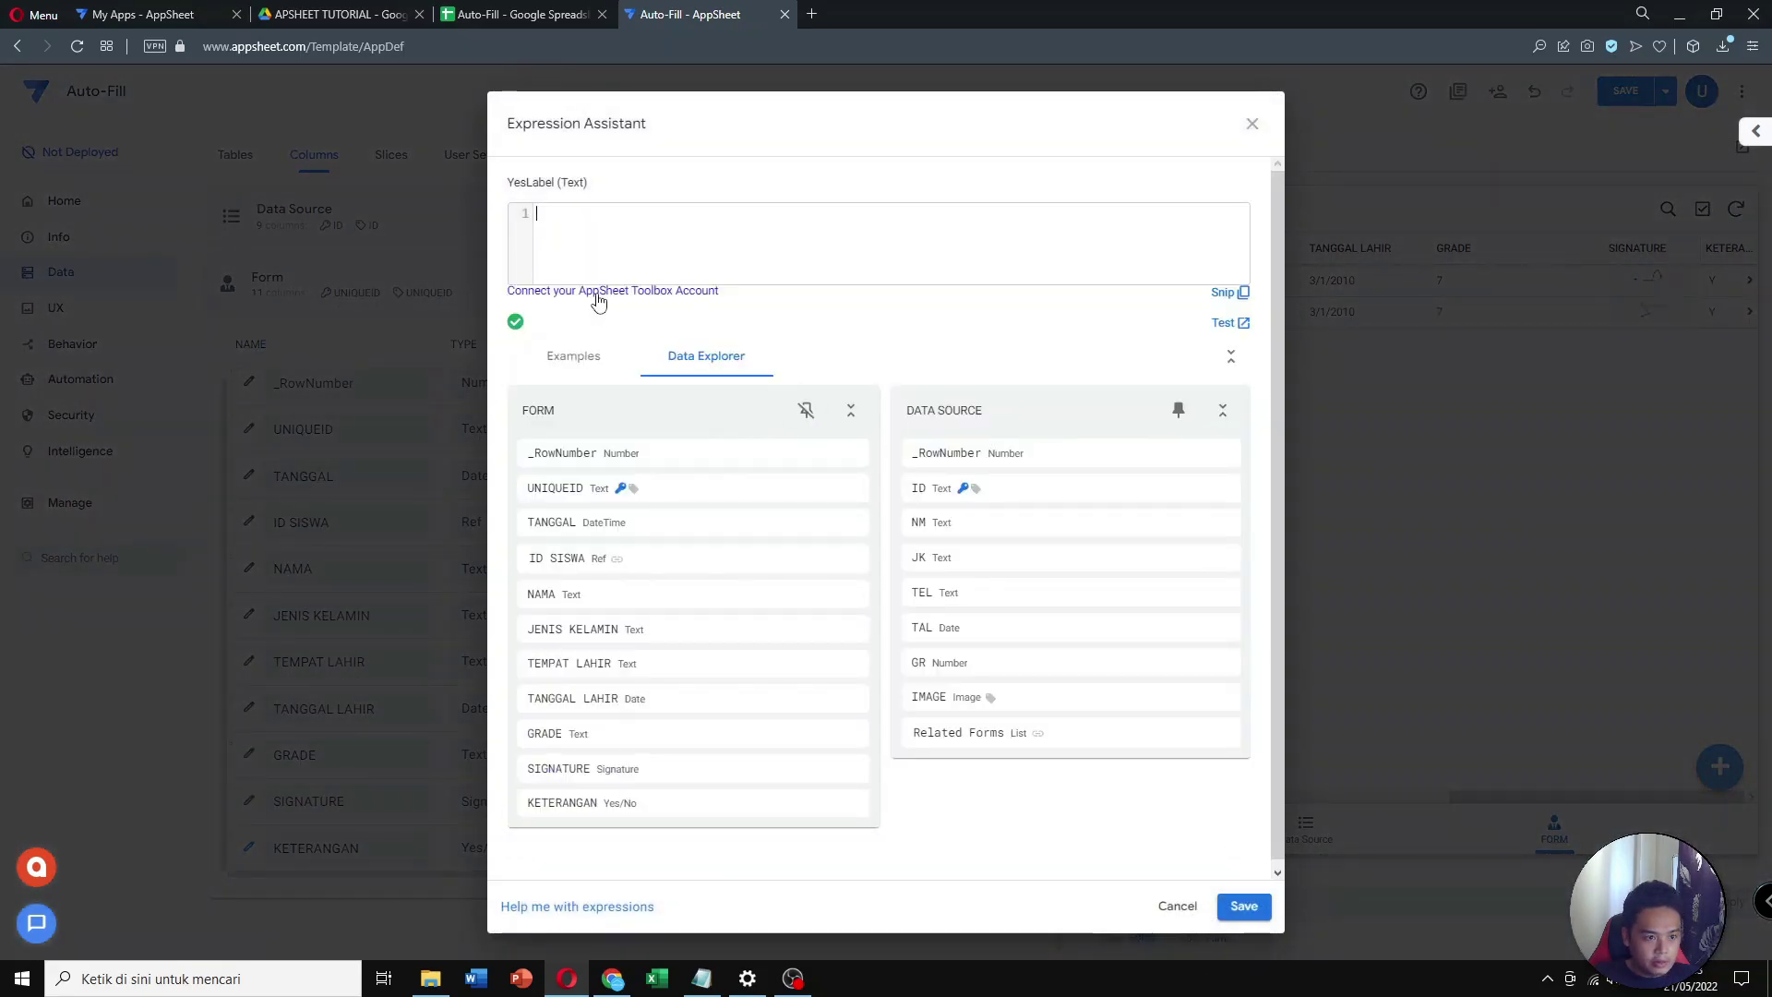
{"action": "key", "text": "ctrl+v"}
{"action": "left_click", "coordinate": [1243, 906]}
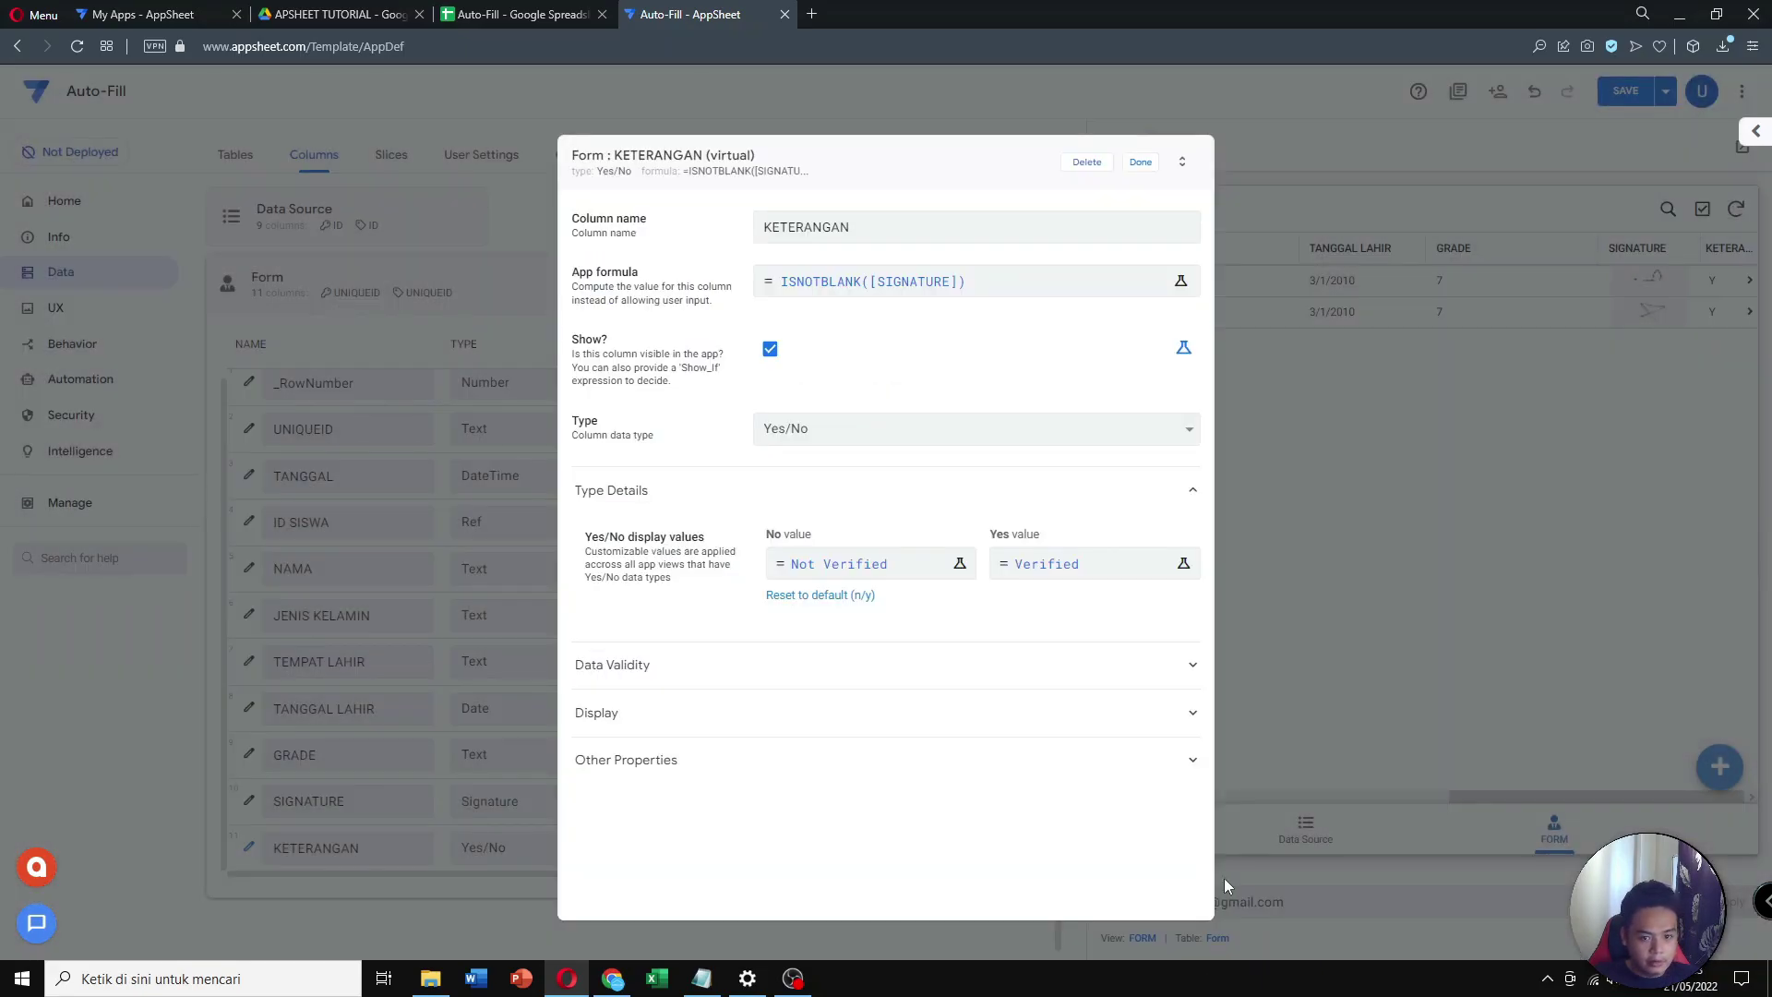
Finish the KETERANGAN column settings, save the app and check the column's values in the FORM list
{"action": "left_click", "coordinate": [1140, 162]}
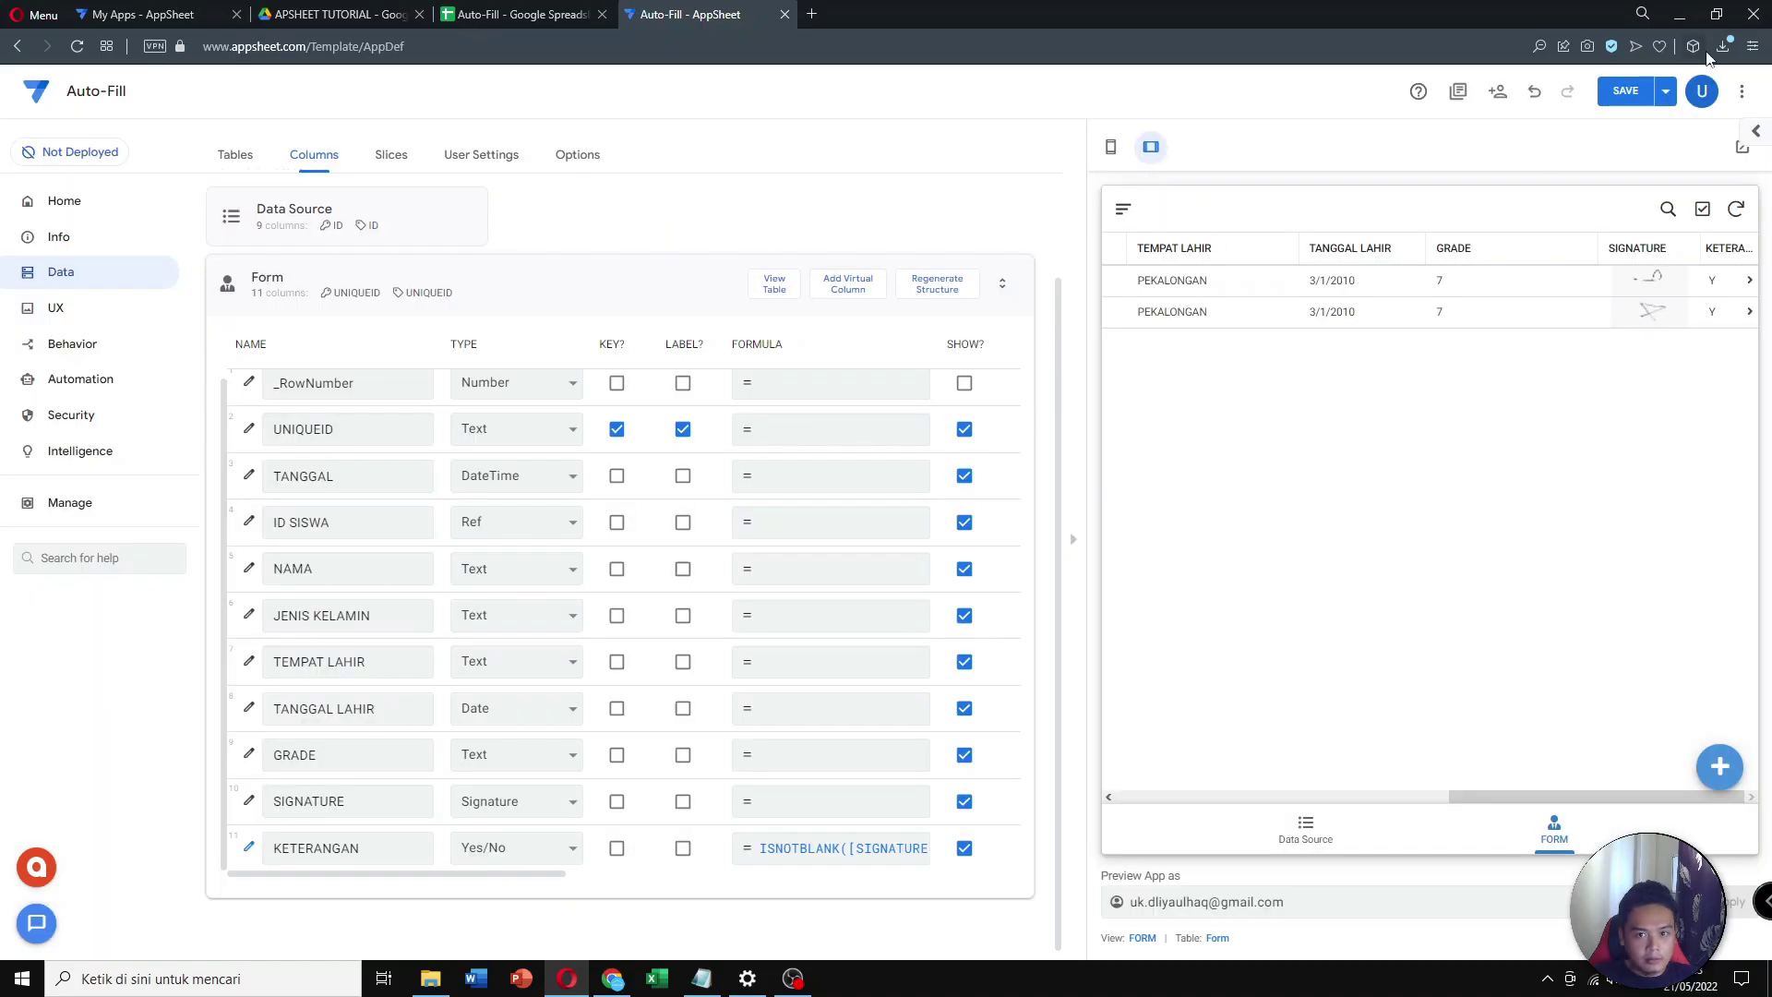
{"action": "left_click", "coordinate": [1624, 91]}
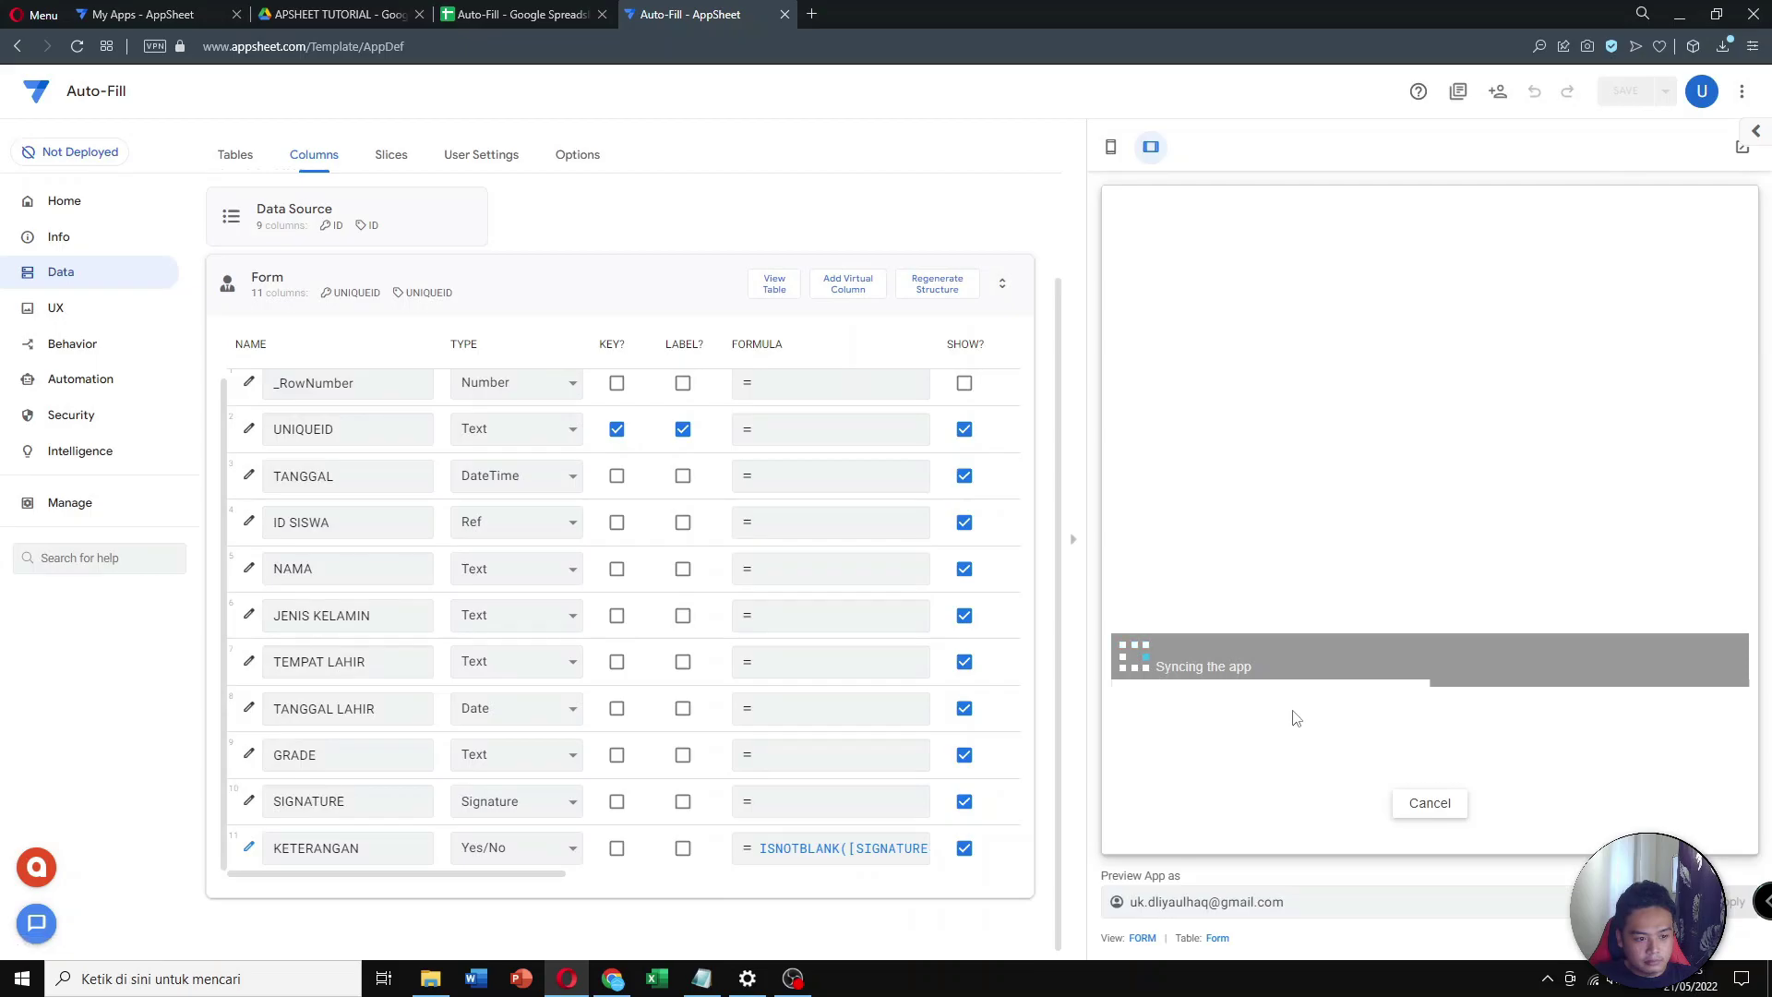
{"action": "left_click_drag", "start_coordinate": [1242, 795], "coordinate": [1593, 795]}
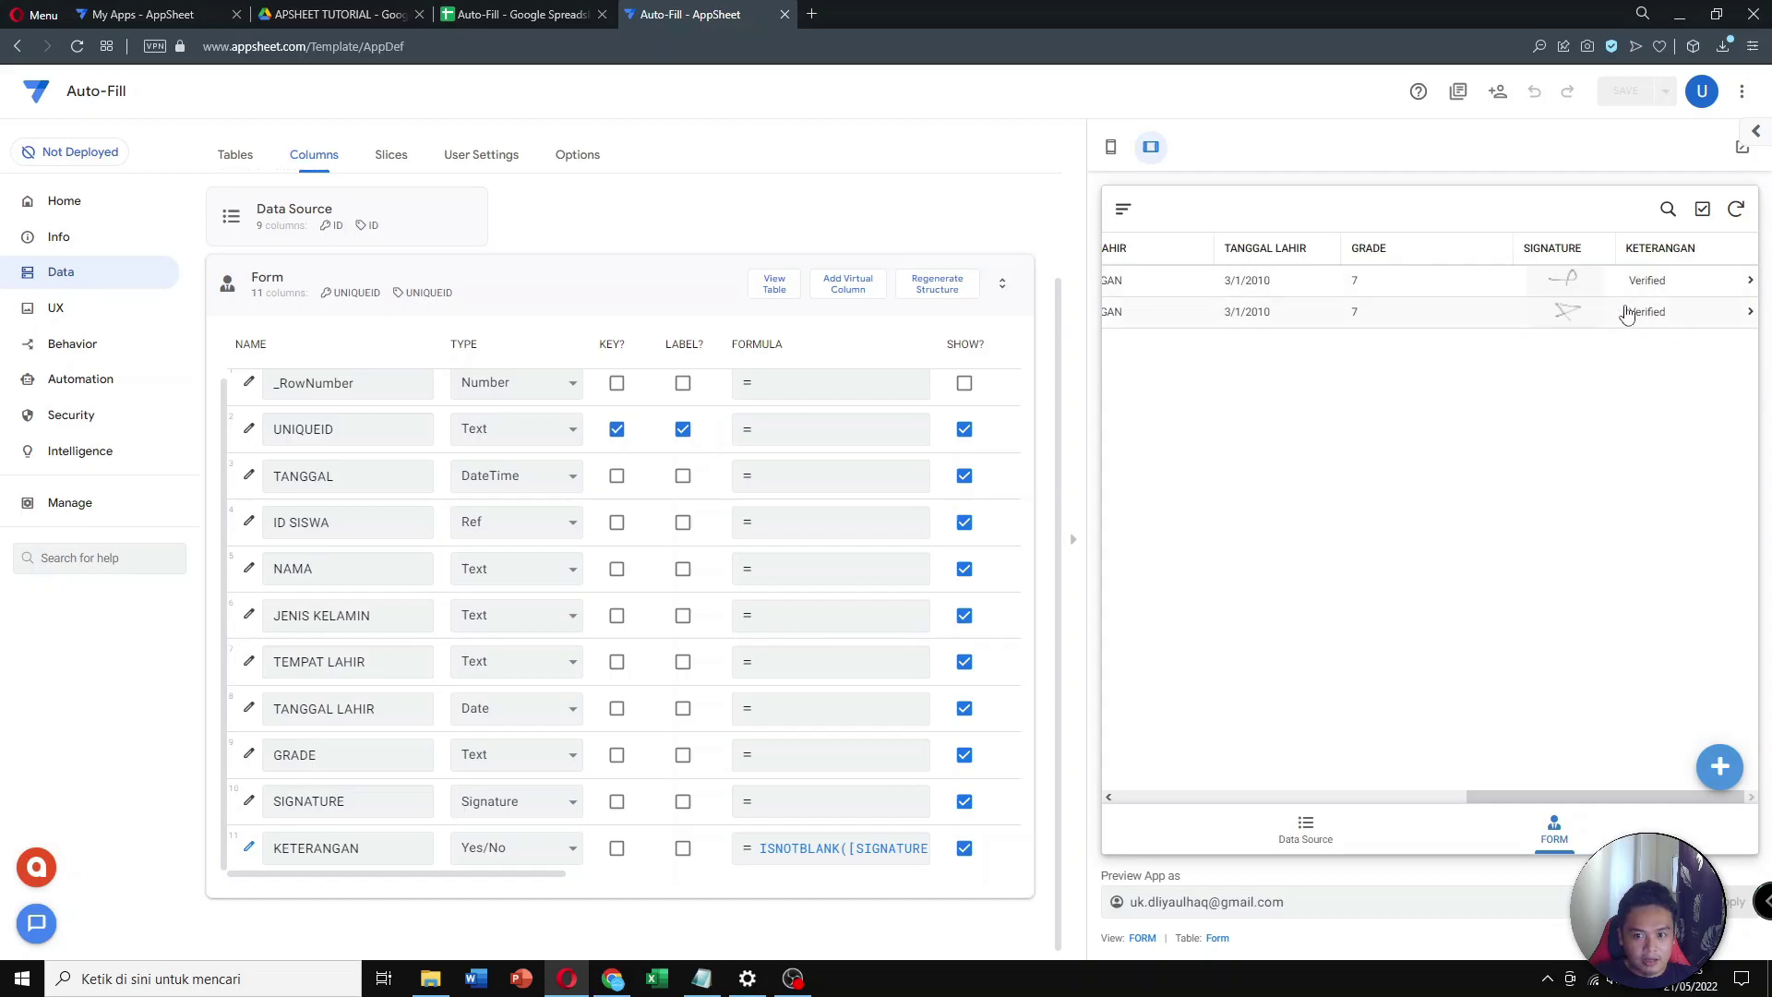
Add a FORM entry for ID SISWA A03 in the preview and save it without a signature
{"action": "left_click", "coordinate": [1717, 766]}
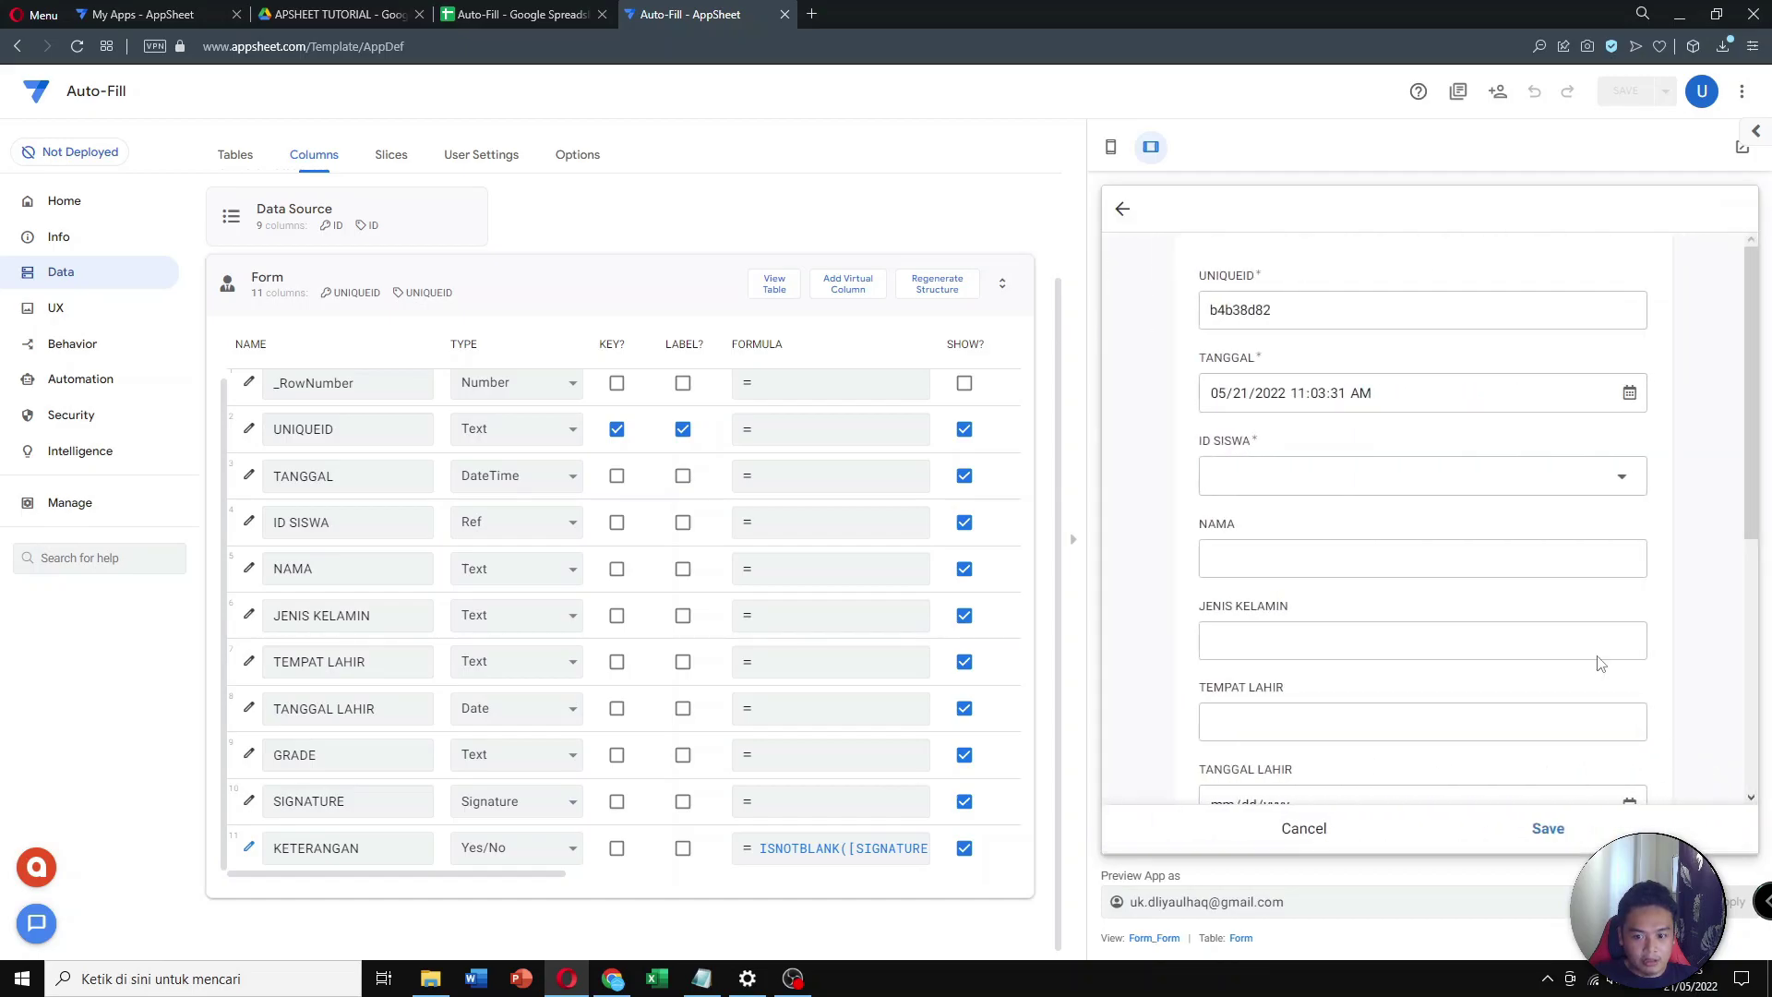
{"action": "left_click", "coordinate": [1432, 495]}
{"action": "left_click", "coordinate": [1432, 495]}
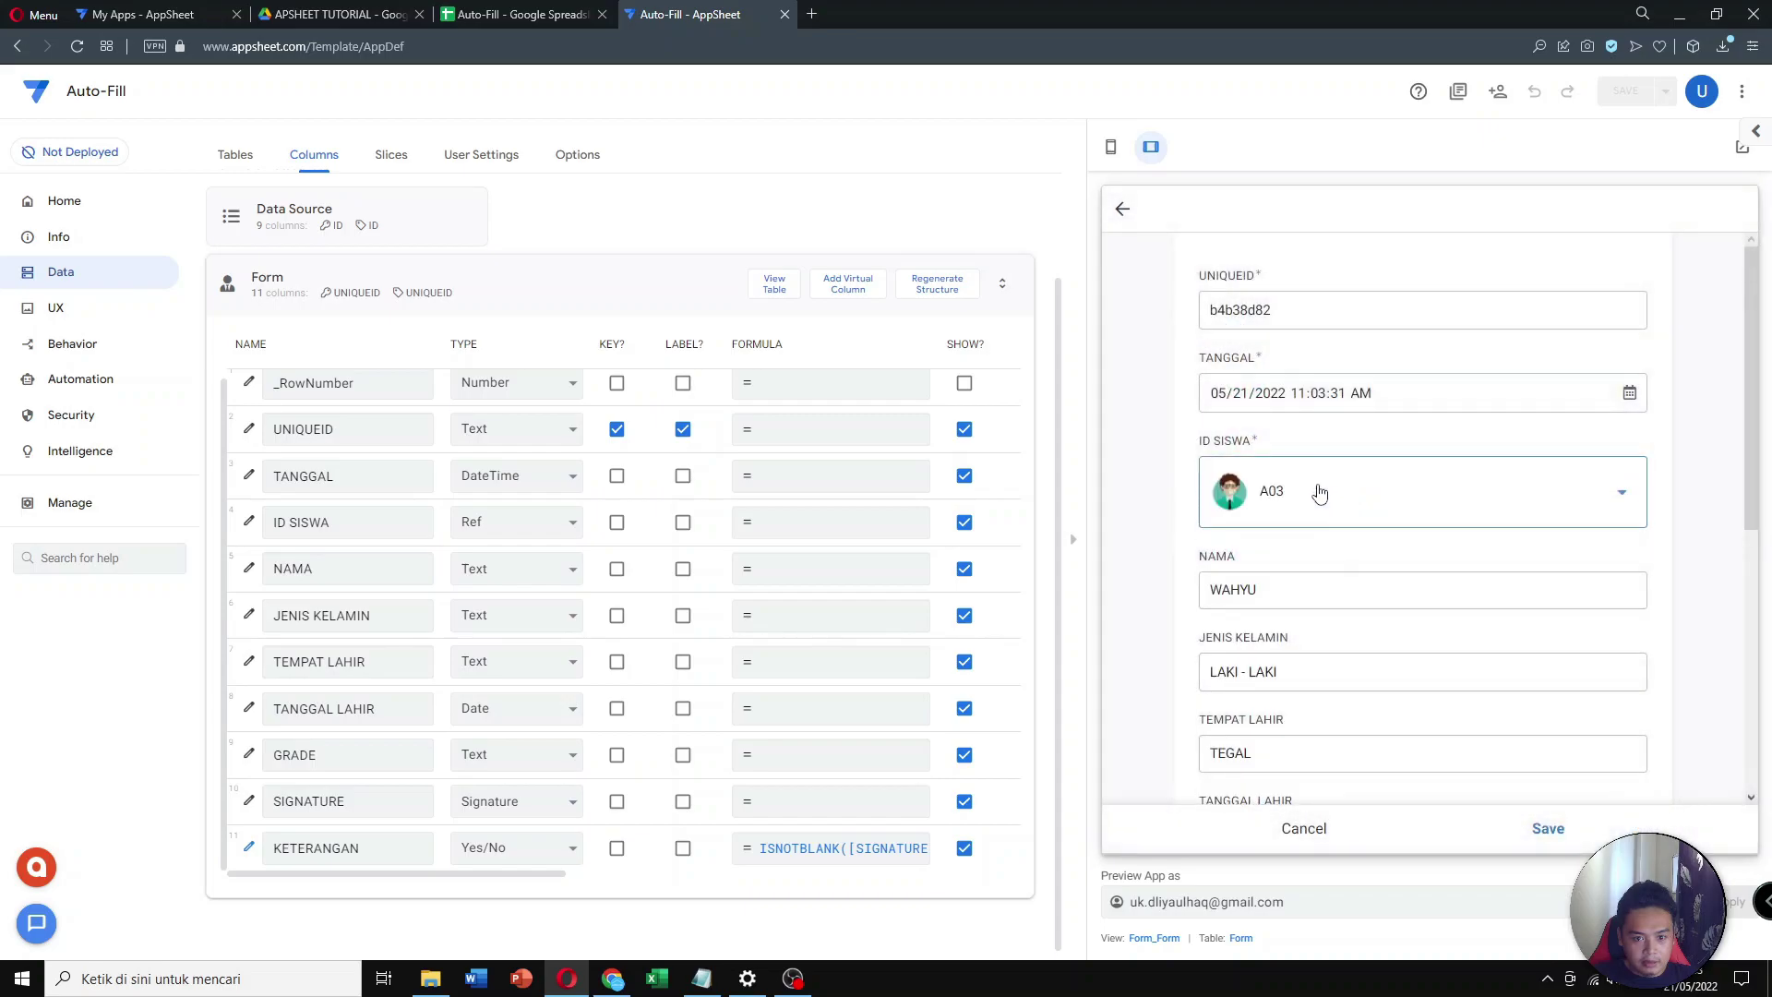
{"action": "scroll", "coordinate": [1265, 578], "scroll_direction": "down", "scroll_amount": 5}
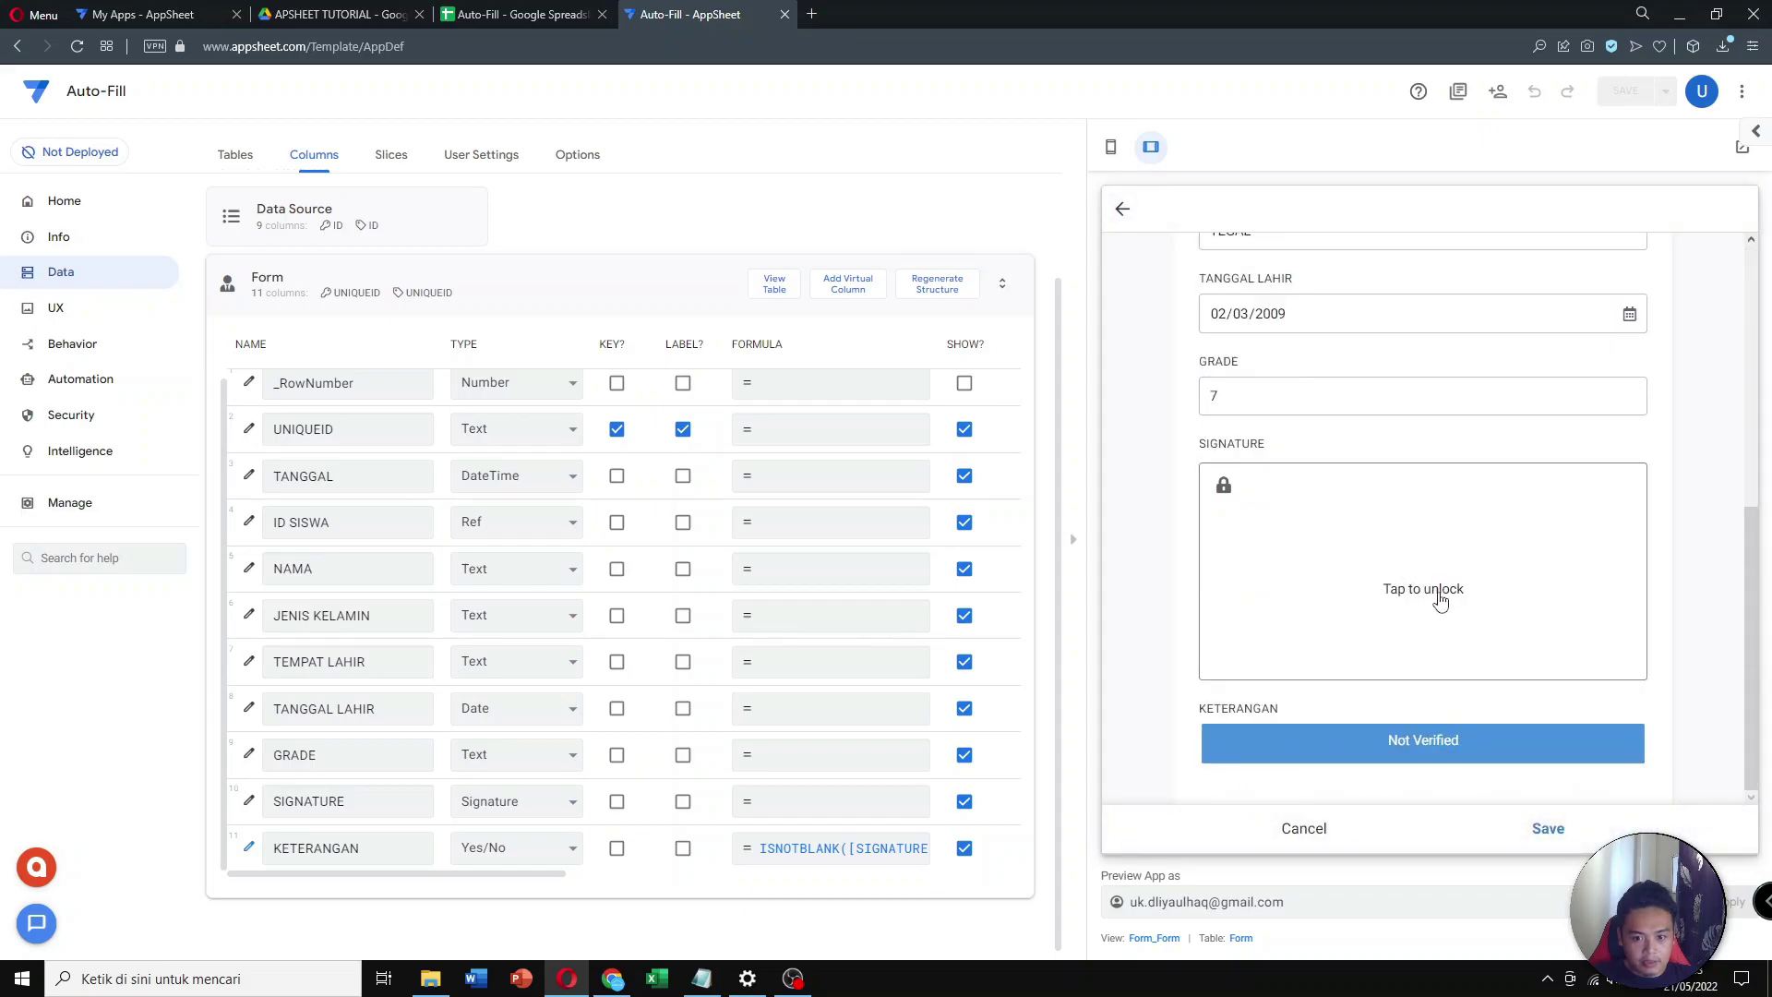
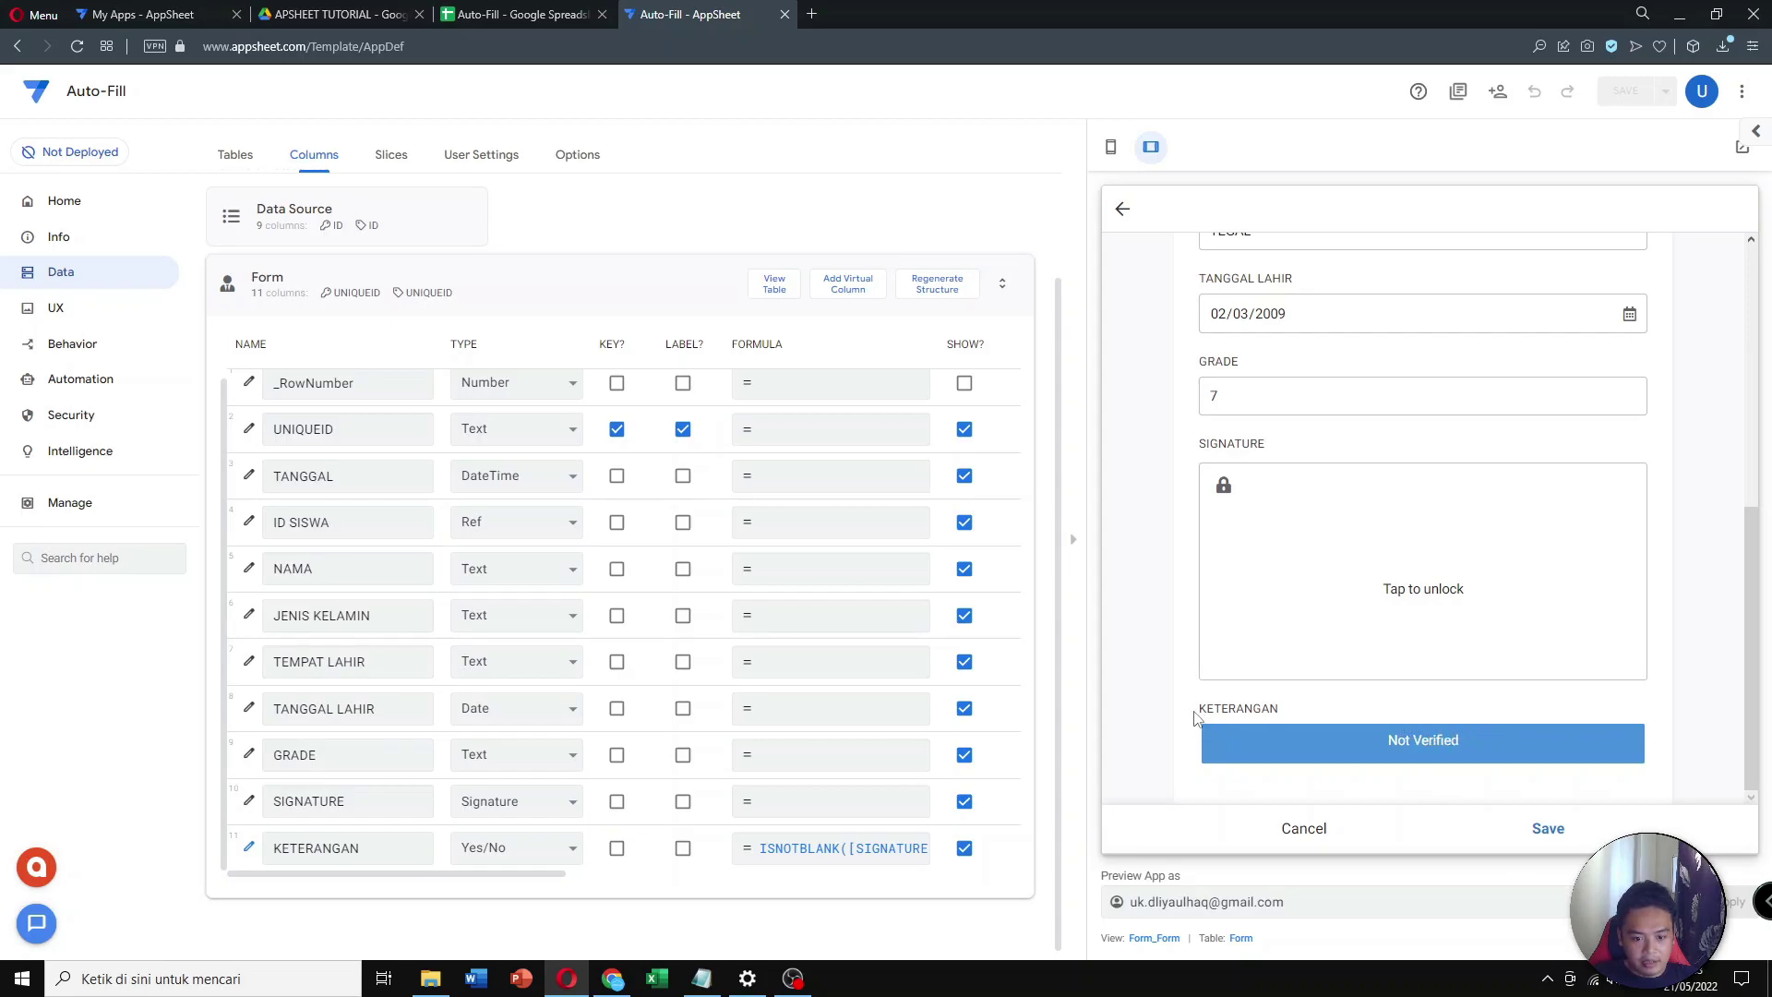
{"action": "left_click", "coordinate": [1550, 827]}
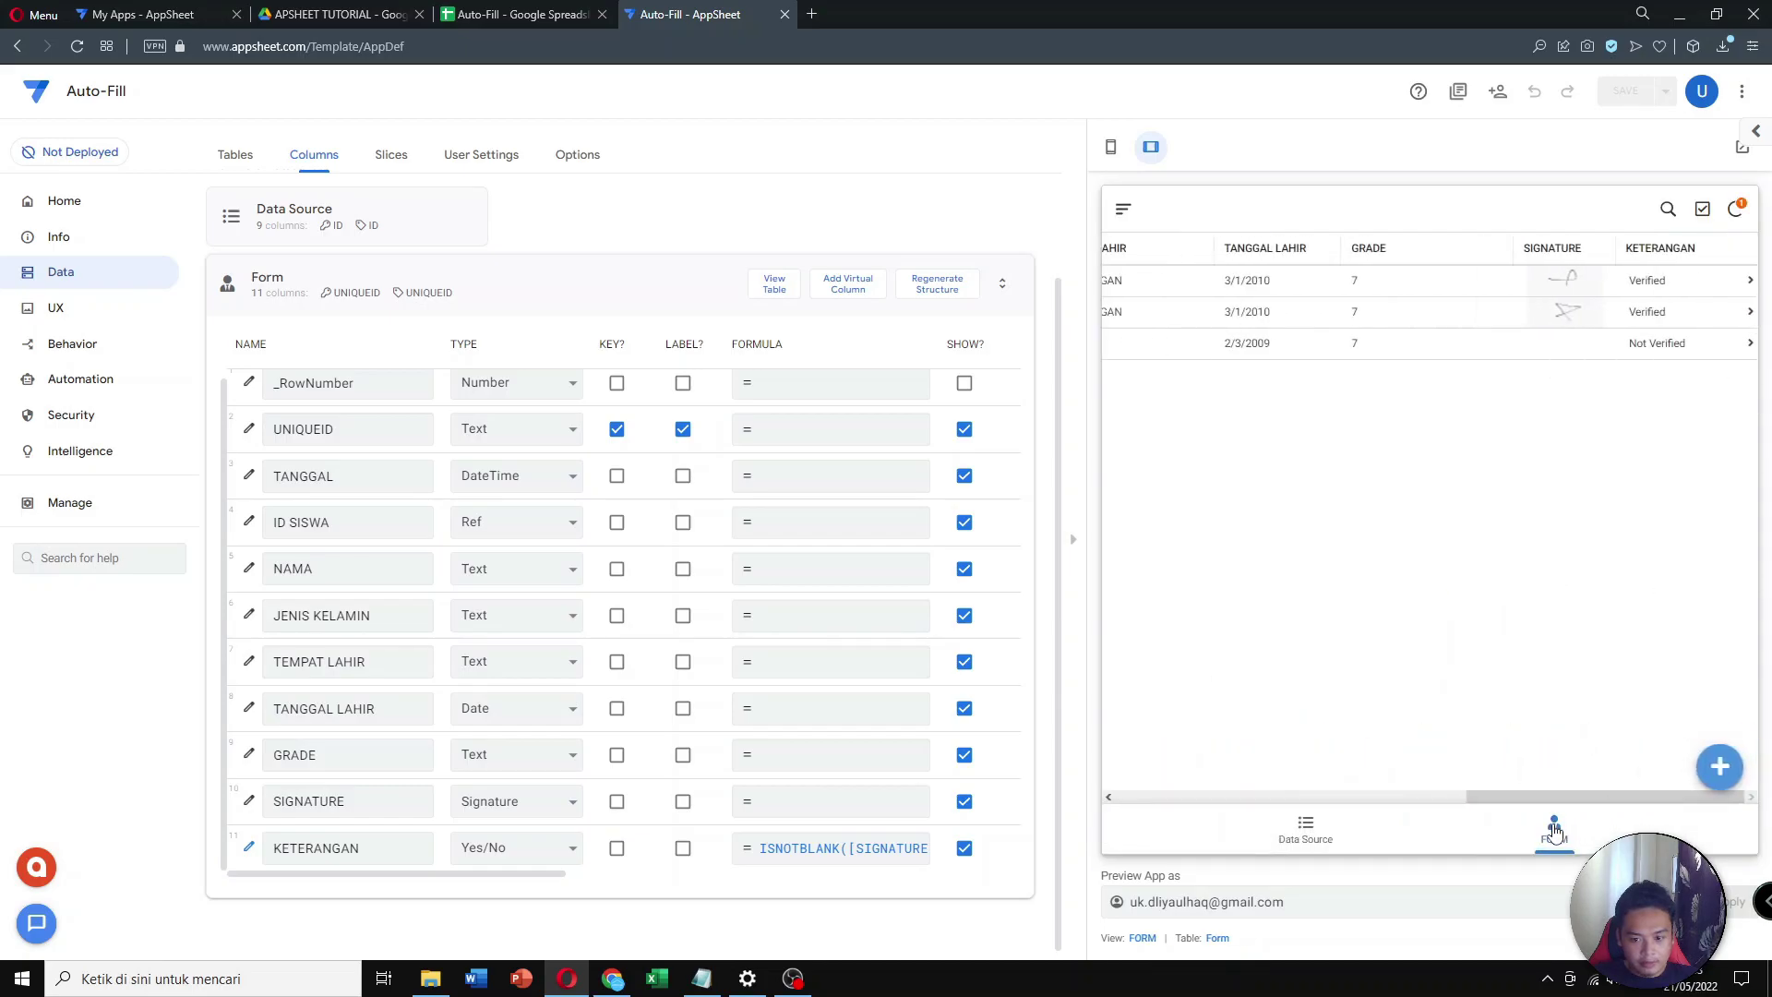
Edit the new A03 entry from the FORM list, draw a signature in SIGNATURE and save it
{"action": "left_click_drag", "start_coordinate": [1506, 783], "coordinate": [1581, 796]}
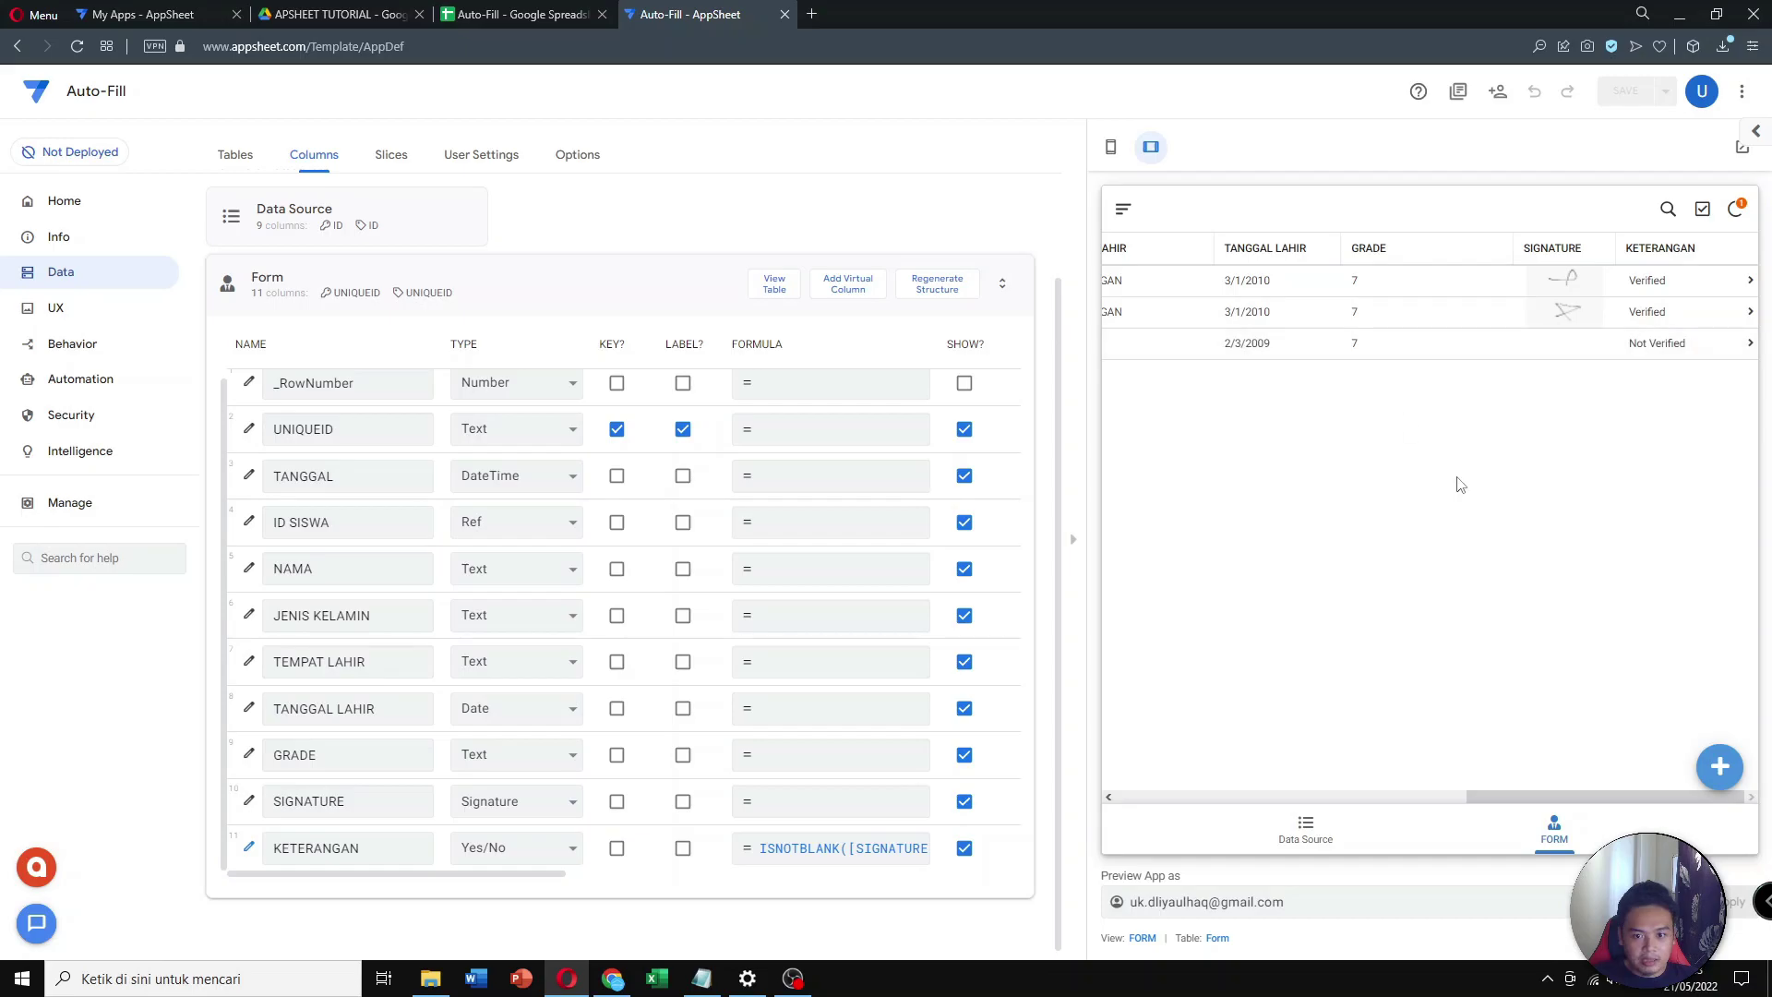
{"action": "left_click_drag", "start_coordinate": [1581, 799], "coordinate": [1232, 800]}
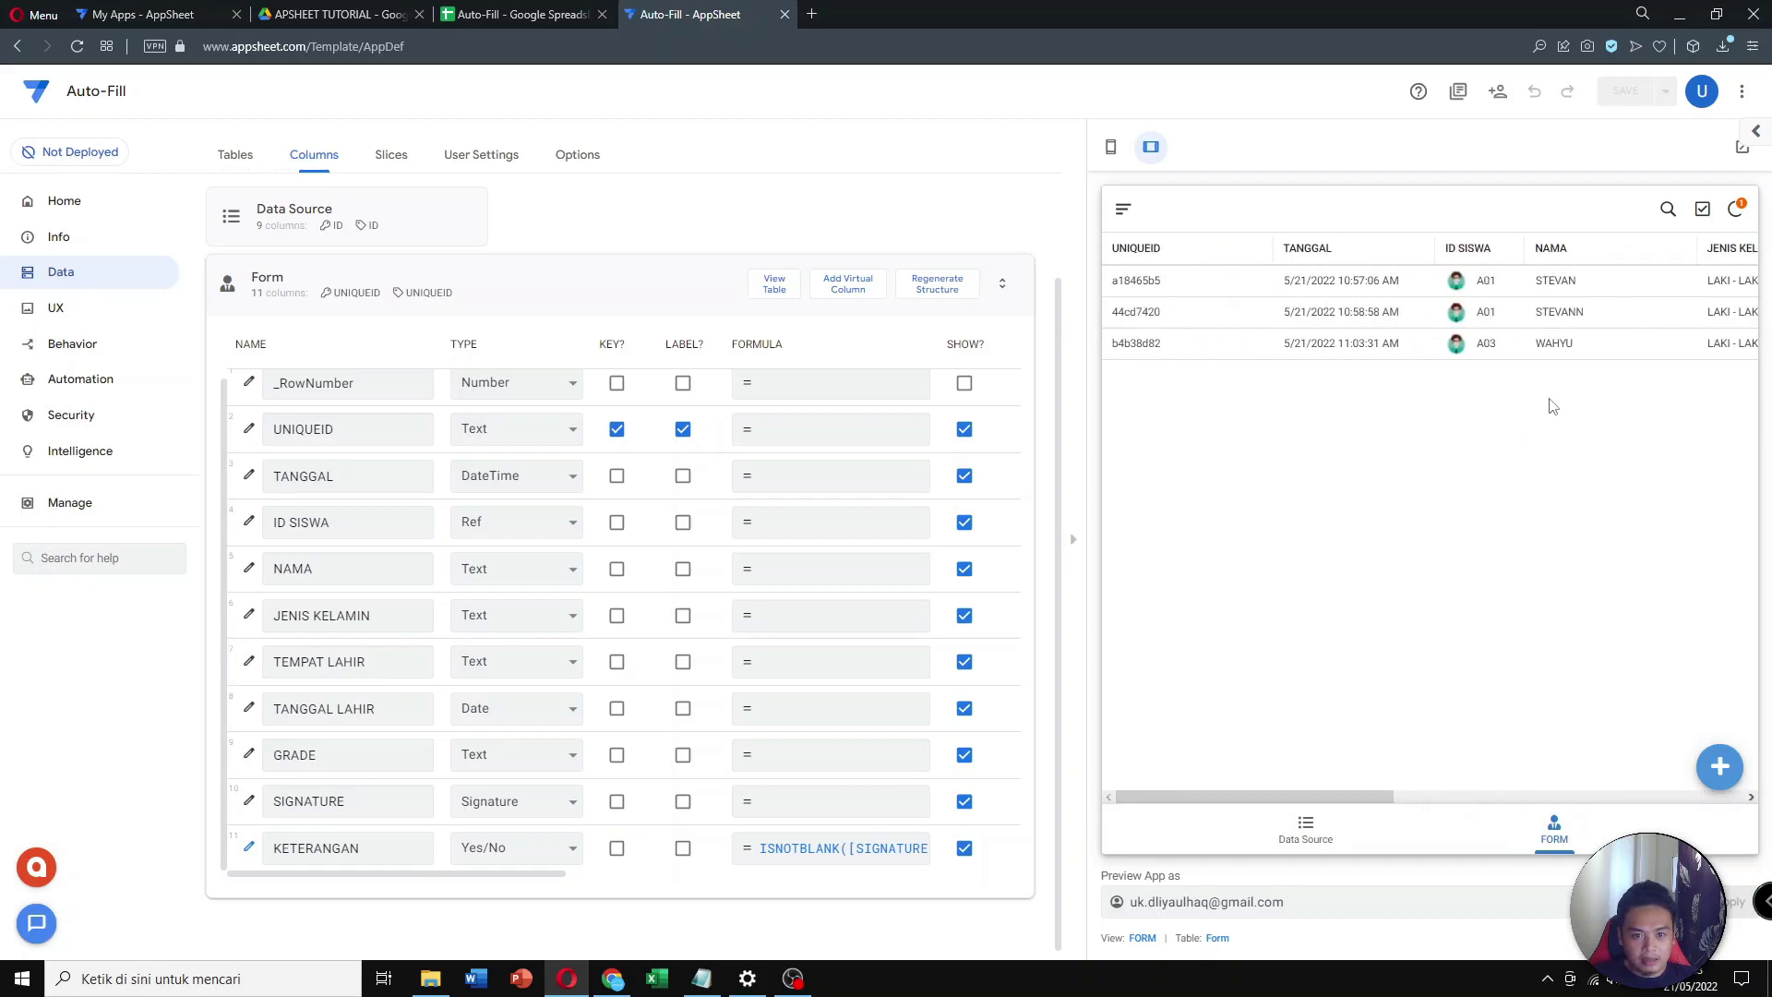
{"action": "left_click", "coordinate": [1566, 344]}
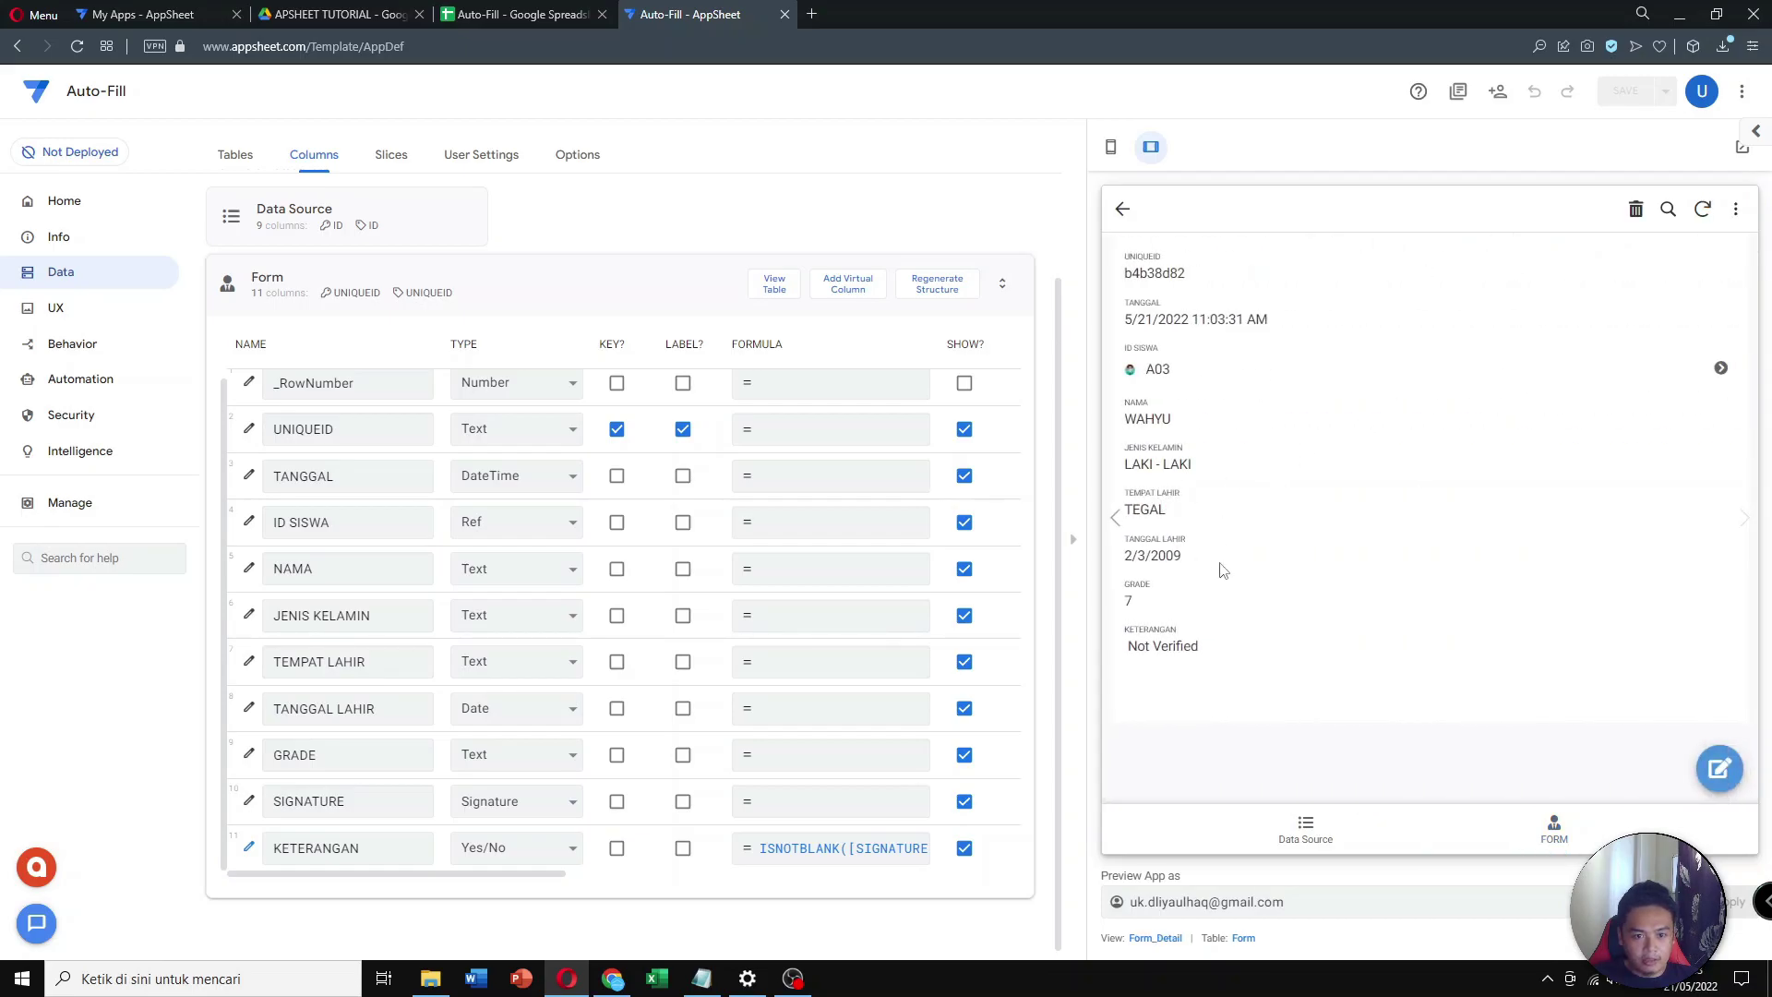
{"action": "left_click", "coordinate": [1733, 765]}
{"action": "scroll", "coordinate": [1476, 572], "scroll_direction": "down", "scroll_amount": 5}
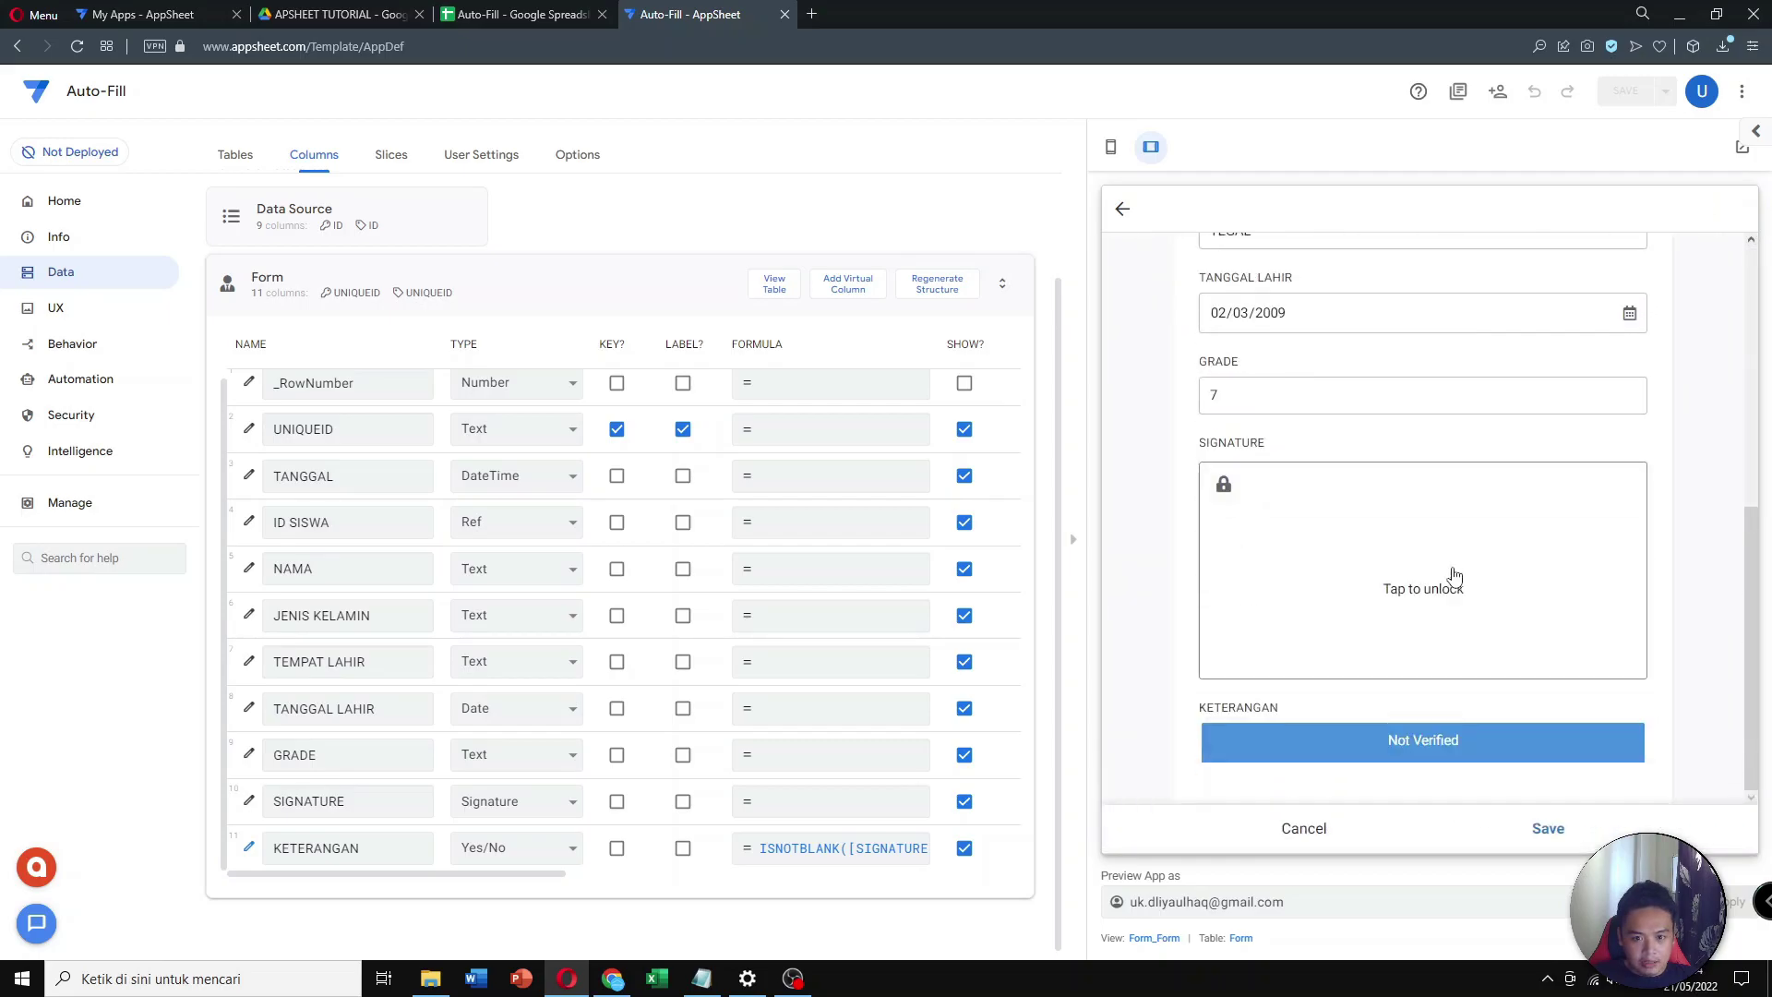
{"action": "mouse_move", "coordinate": [1466, 535]}
{"action": "left_mouse_down"}
{"action": "mouse_move", "coordinate": [1295, 573]}
{"action": "mouse_move", "coordinate": [1410, 554]}
{"action": "mouse_move", "coordinate": [1406, 534]}
{"action": "left_mouse_up"}
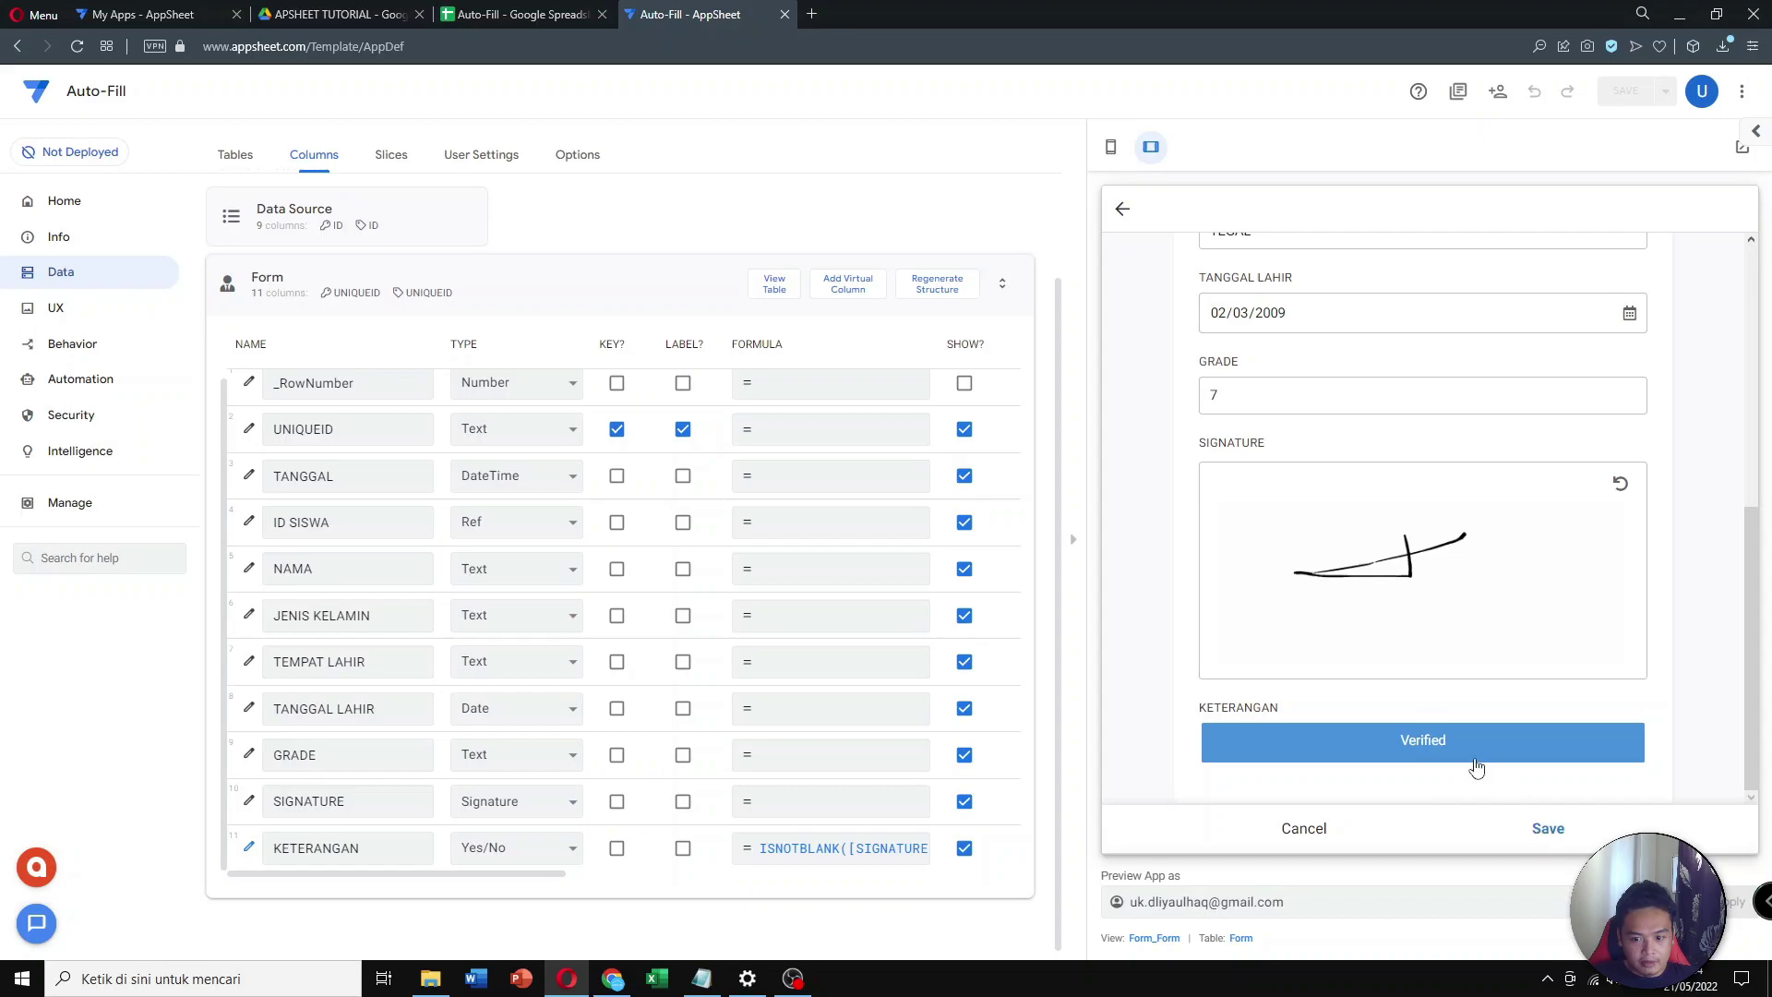
{"action": "left_click", "coordinate": [1548, 829]}
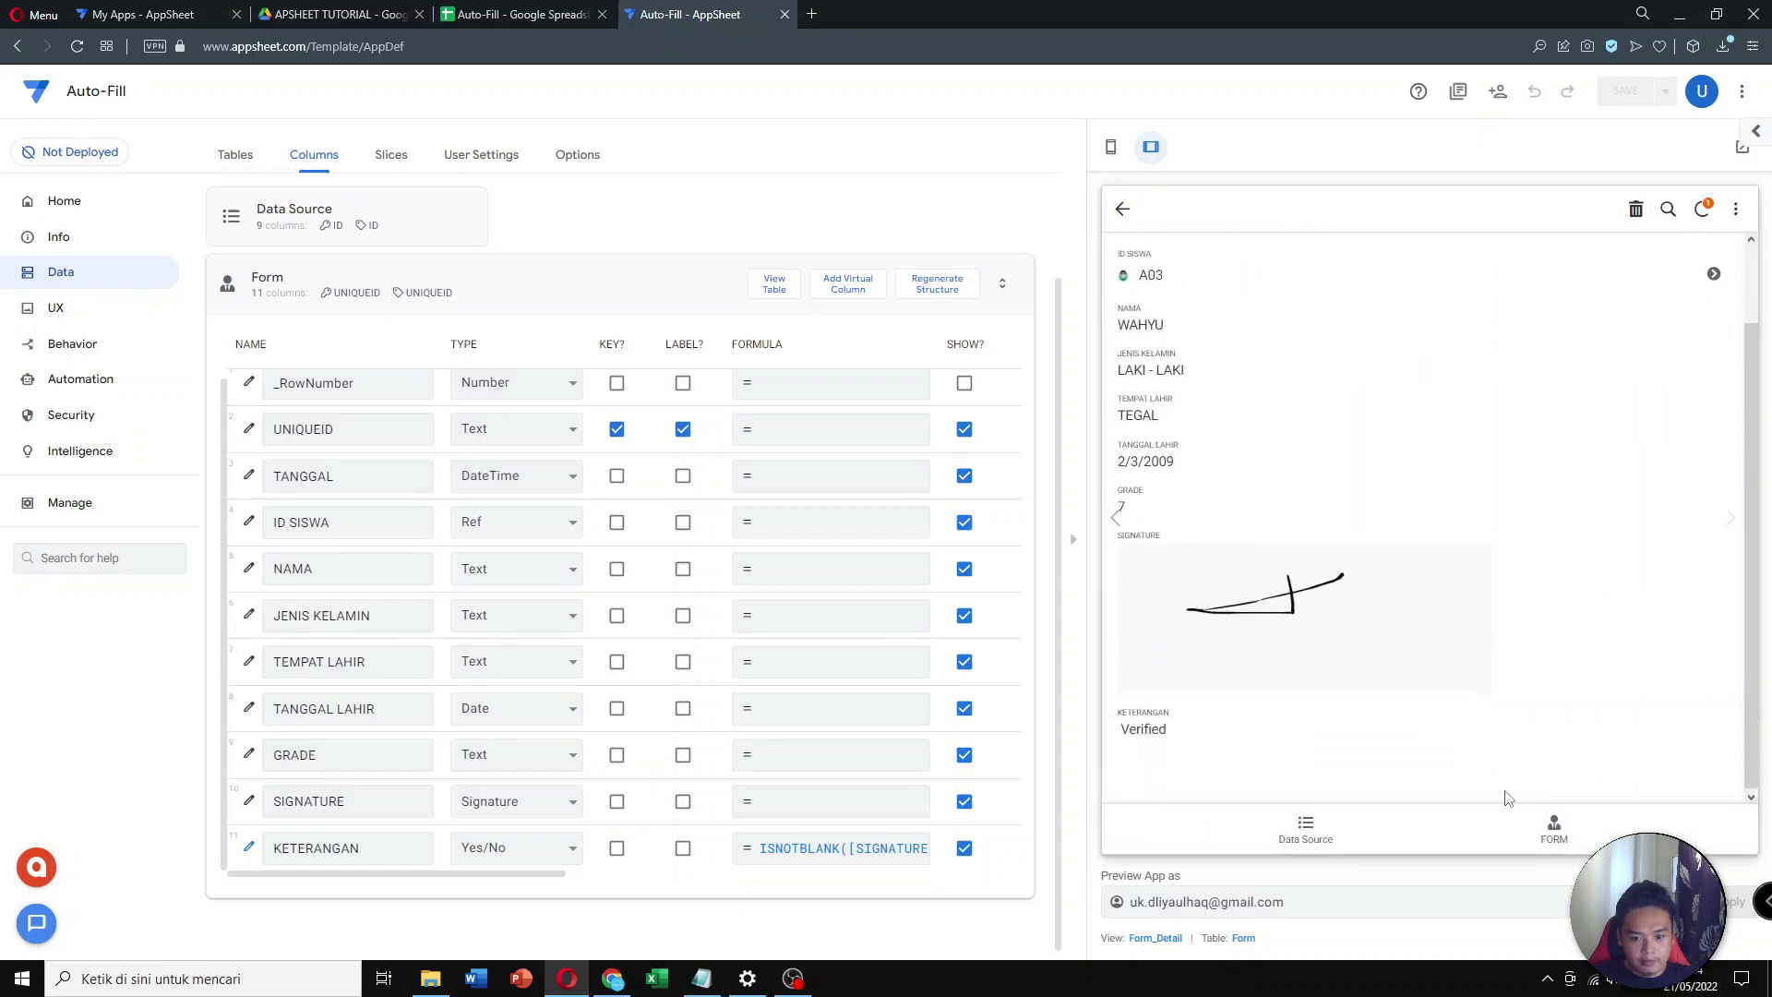
Check the signed A03 entry's KETERANGAN value in the FORM list and in its details
{"action": "left_click", "coordinate": [1553, 831]}
{"action": "left_click", "coordinate": [1422, 791]}
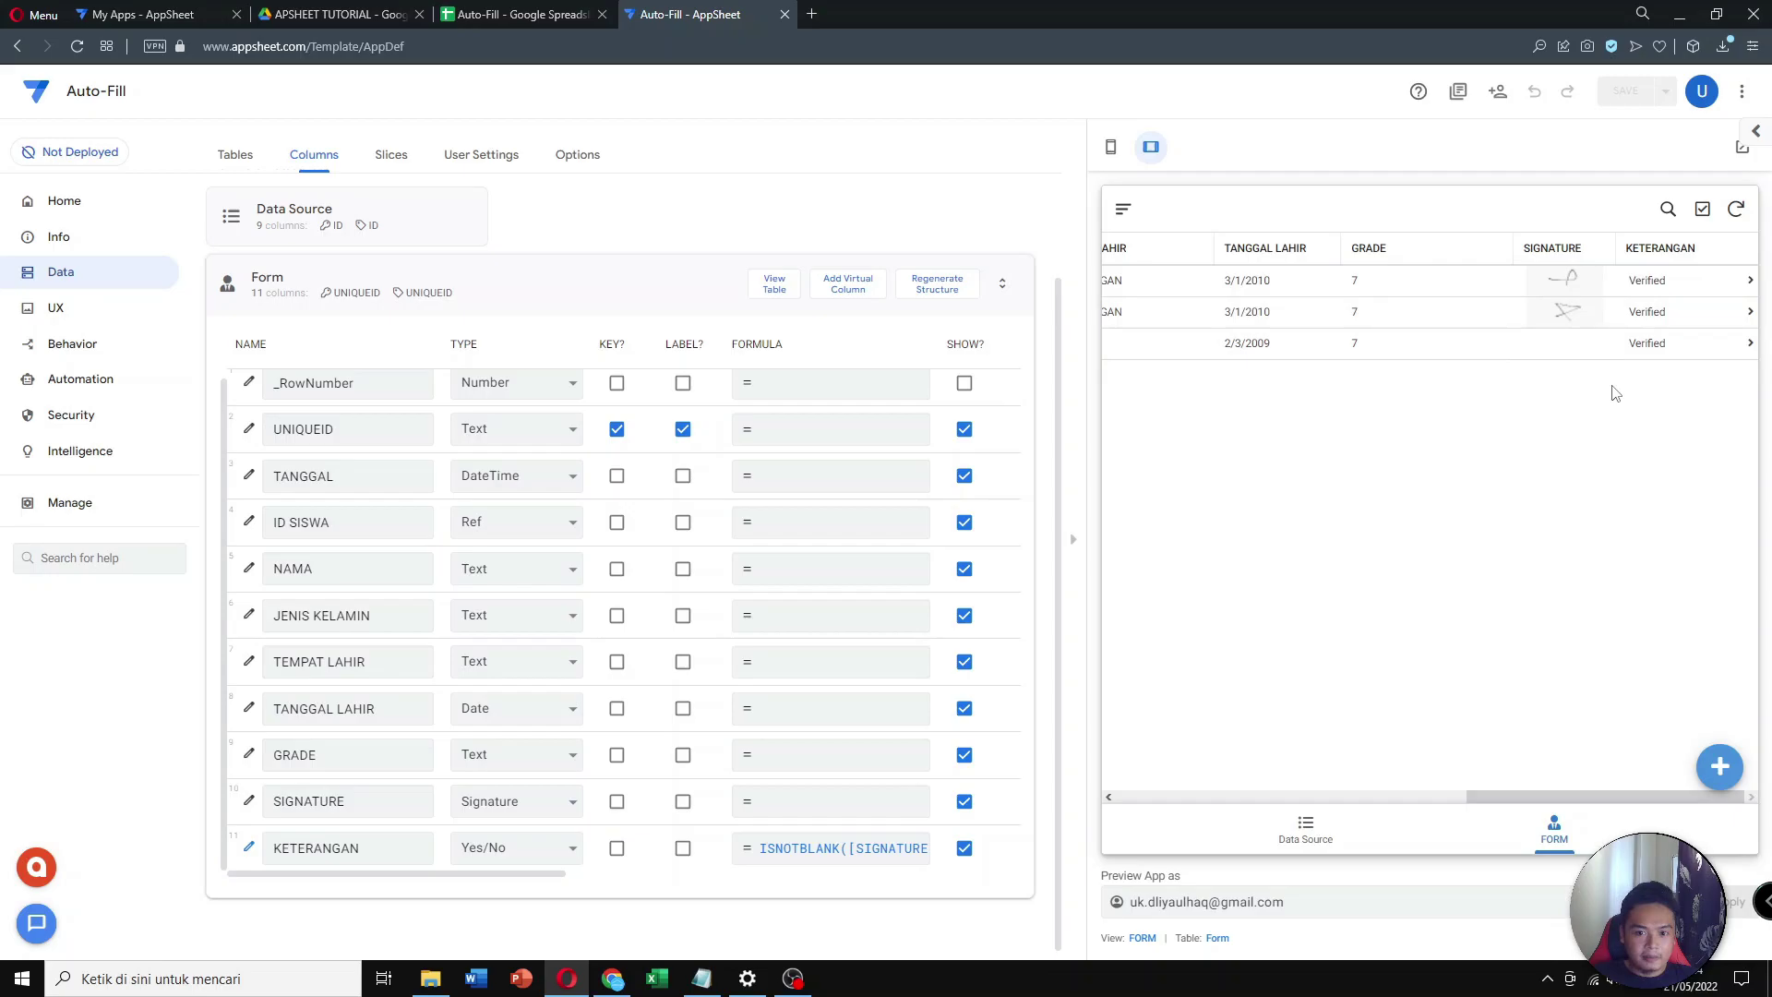
{"action": "left_click", "coordinate": [1565, 360]}
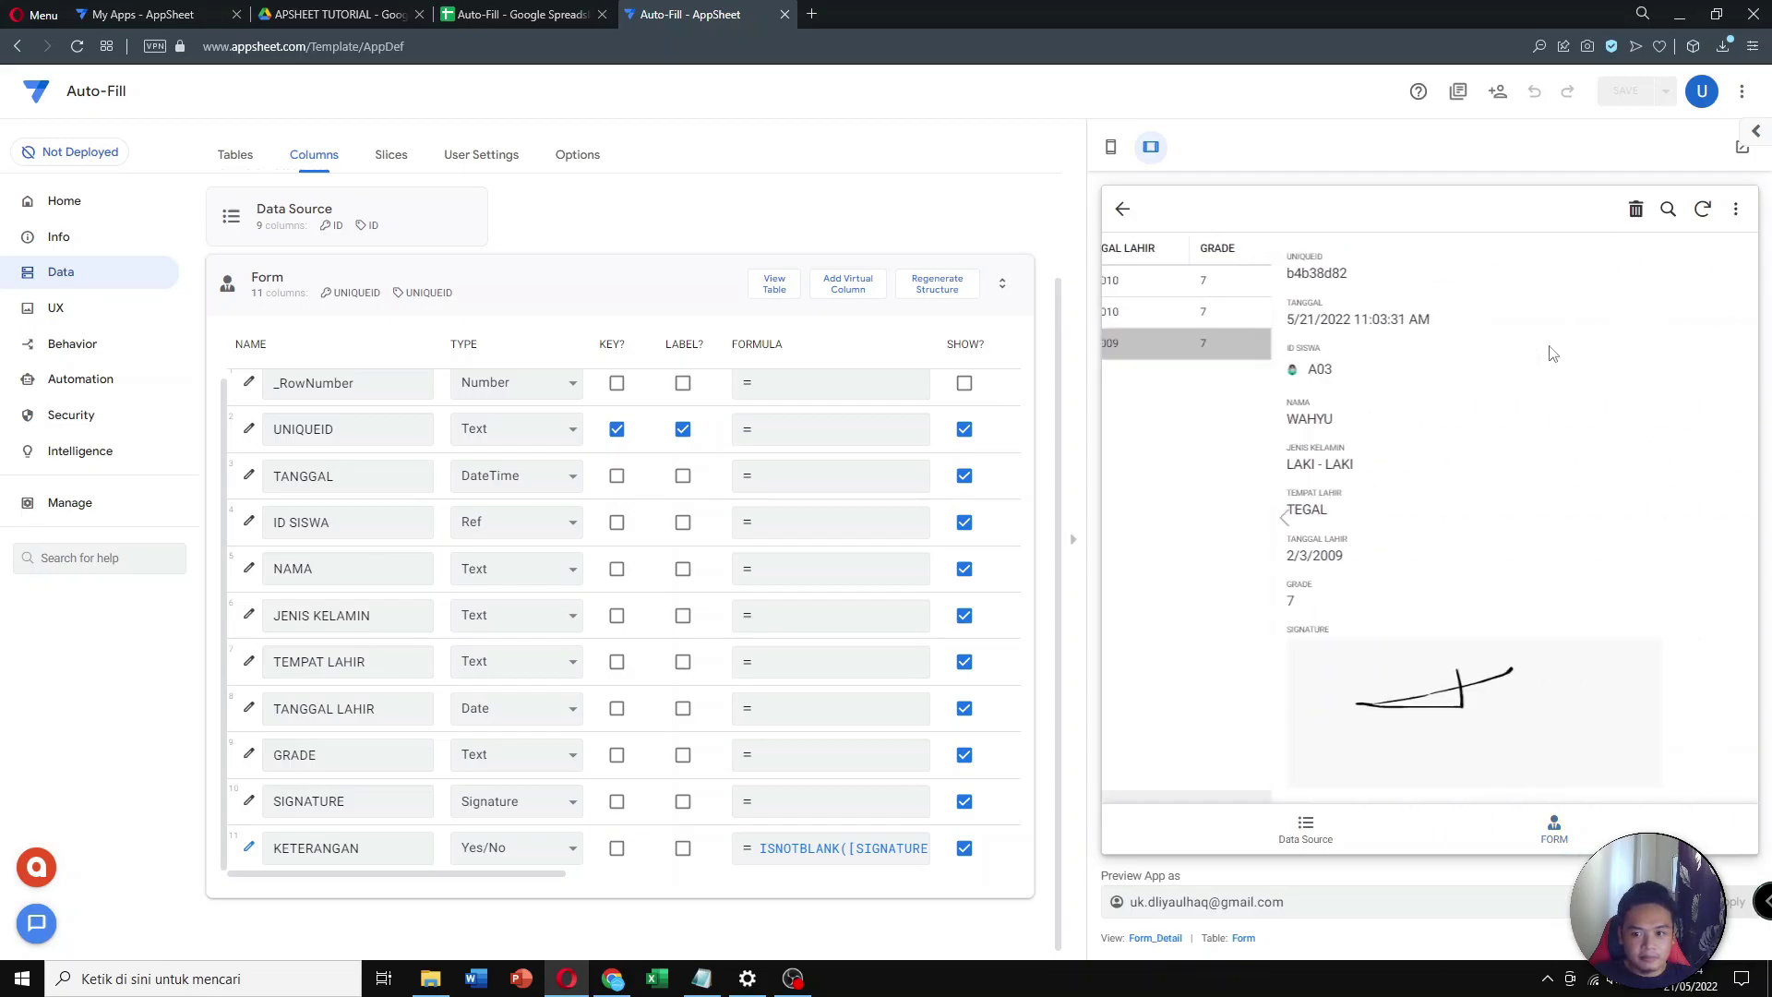
{"action": "scroll", "coordinate": [1416, 526], "scroll_direction": "down", "scroll_amount": 3}
{"action": "left_click", "coordinate": [1126, 214]}
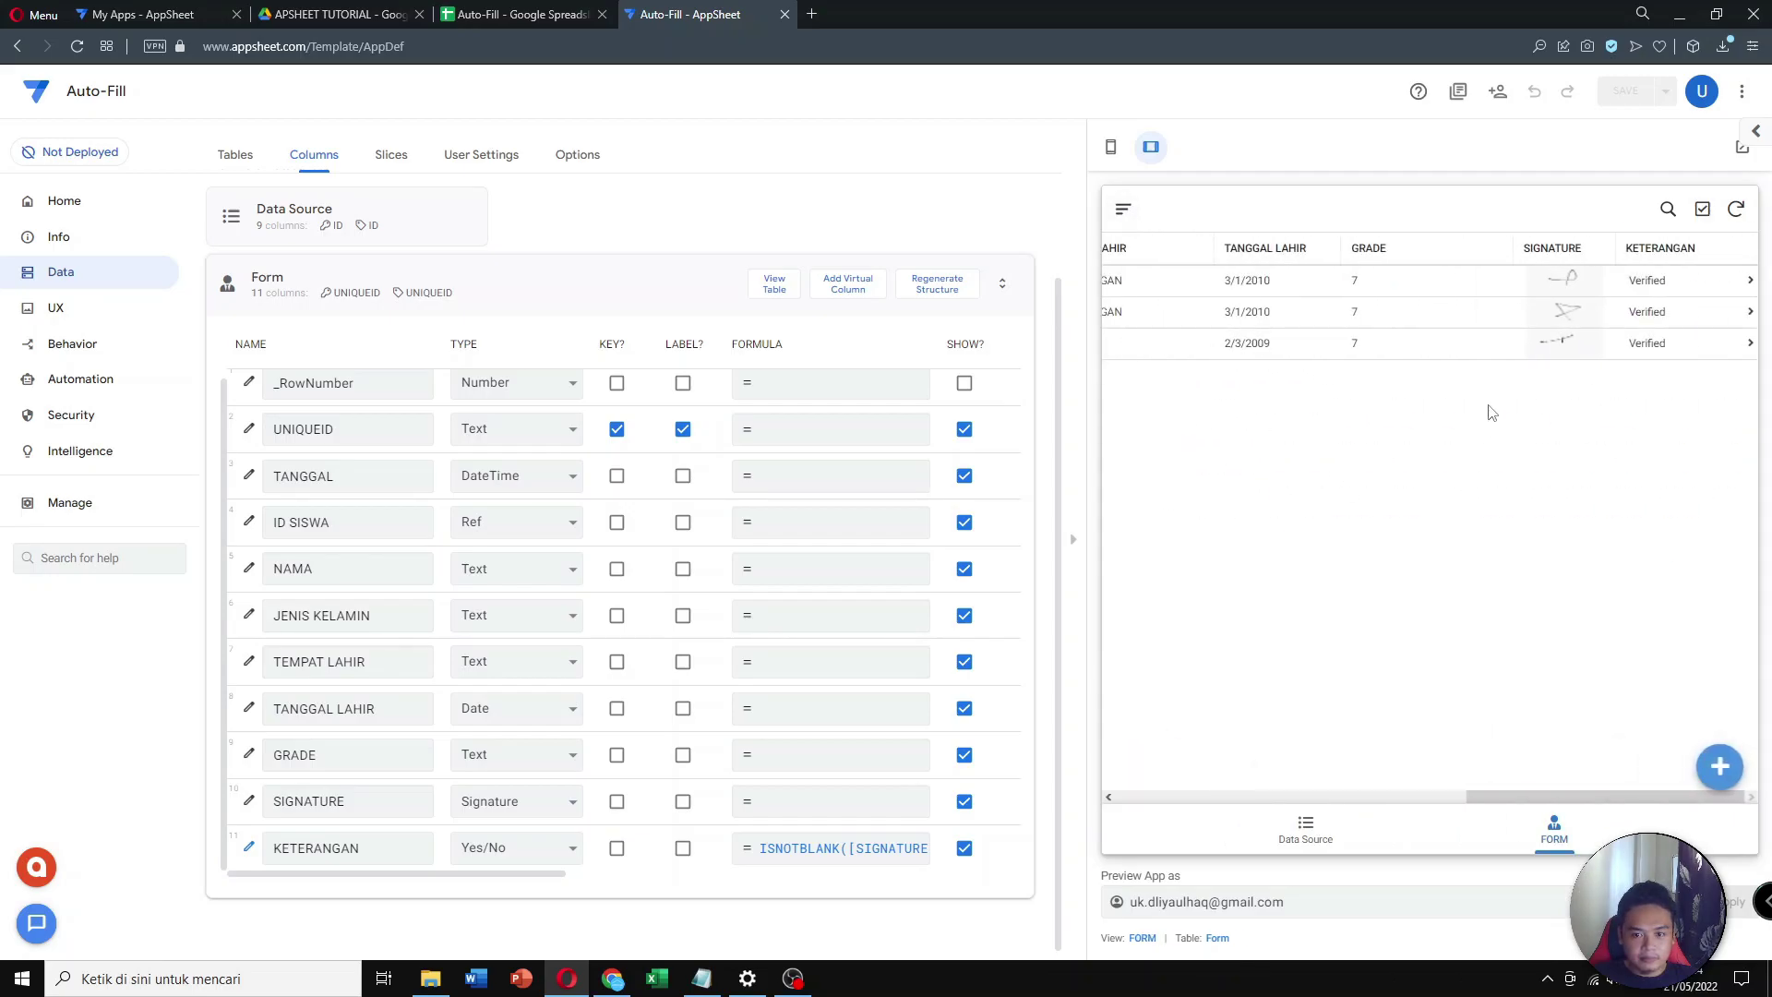
{"action": "left_click_drag", "start_coordinate": [1487, 798], "coordinate": [1535, 817]}
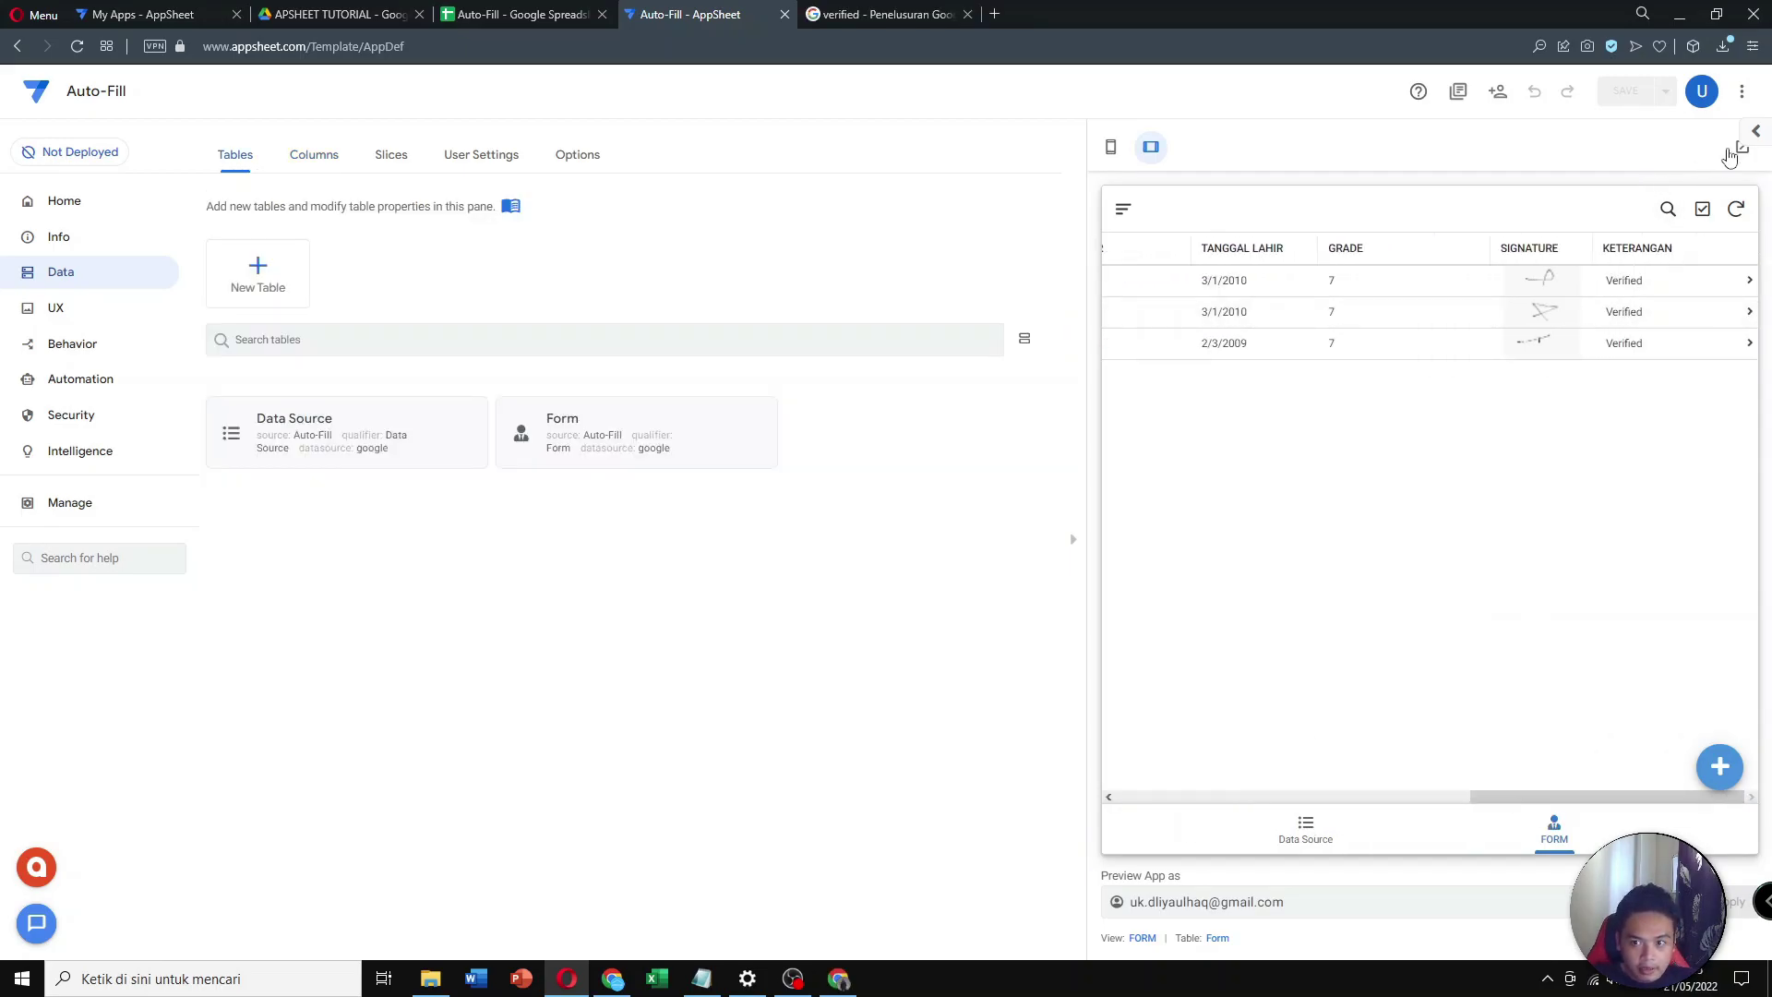
Open the app in a separate browser tab and save a signed FORM entry for ID SISWA A06
{"action": "left_click", "coordinate": [1739, 151]}
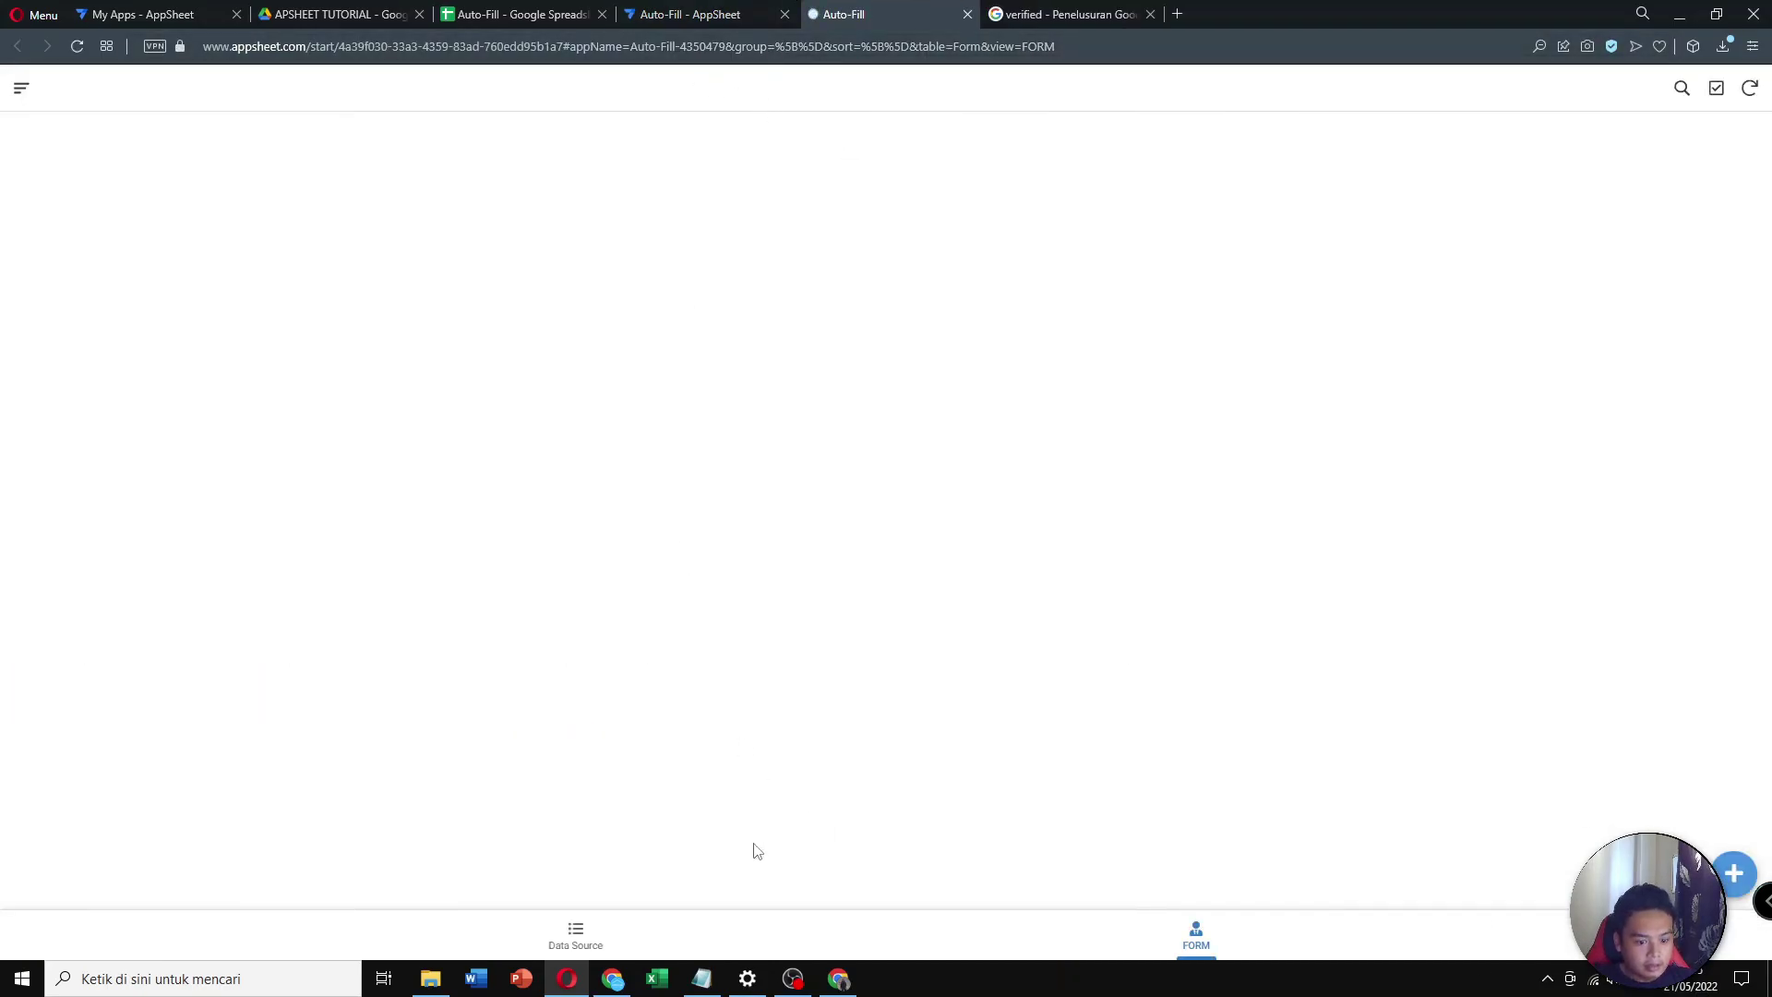
{"action": "left_click", "coordinate": [1186, 937]}
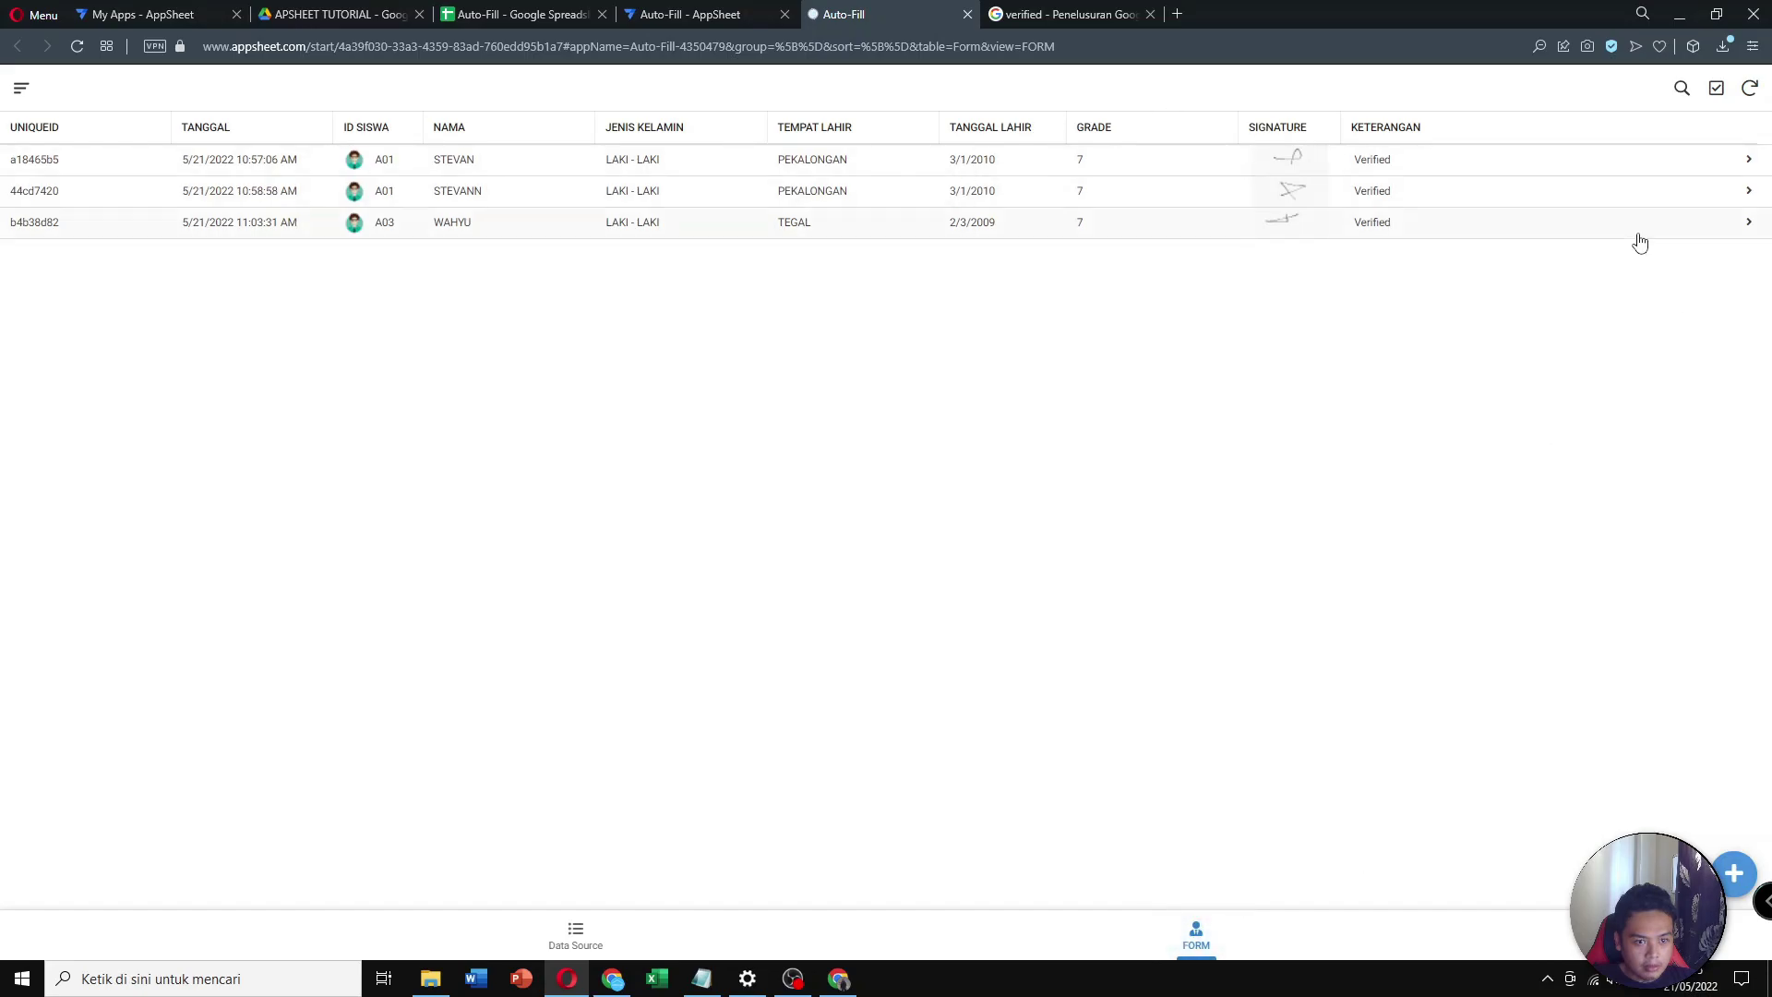
{"action": "left_click", "coordinate": [1734, 873]}
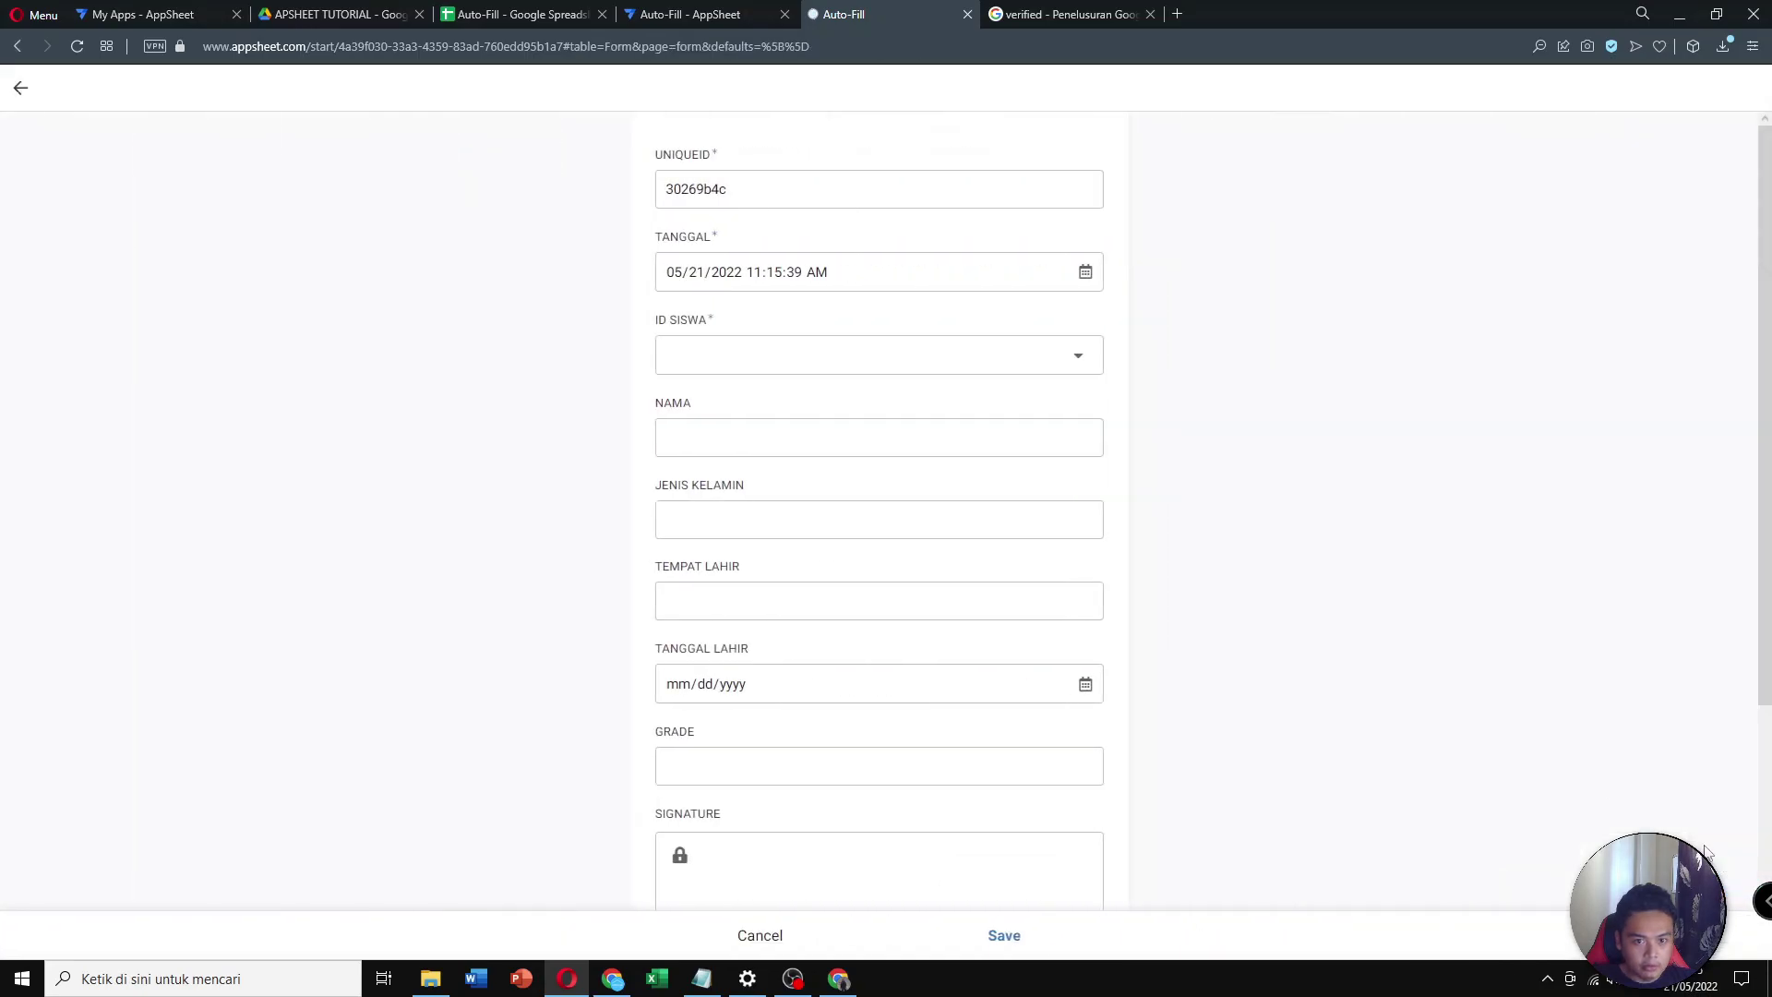
{"action": "left_click", "coordinate": [717, 358]}
{"action": "left_click", "coordinate": [772, 590]}
{"action": "scroll", "coordinate": [766, 572], "scroll_direction": "down", "scroll_amount": 2}
{"action": "scroll", "coordinate": [750, 600], "scroll_direction": "down", "scroll_amount": 2}
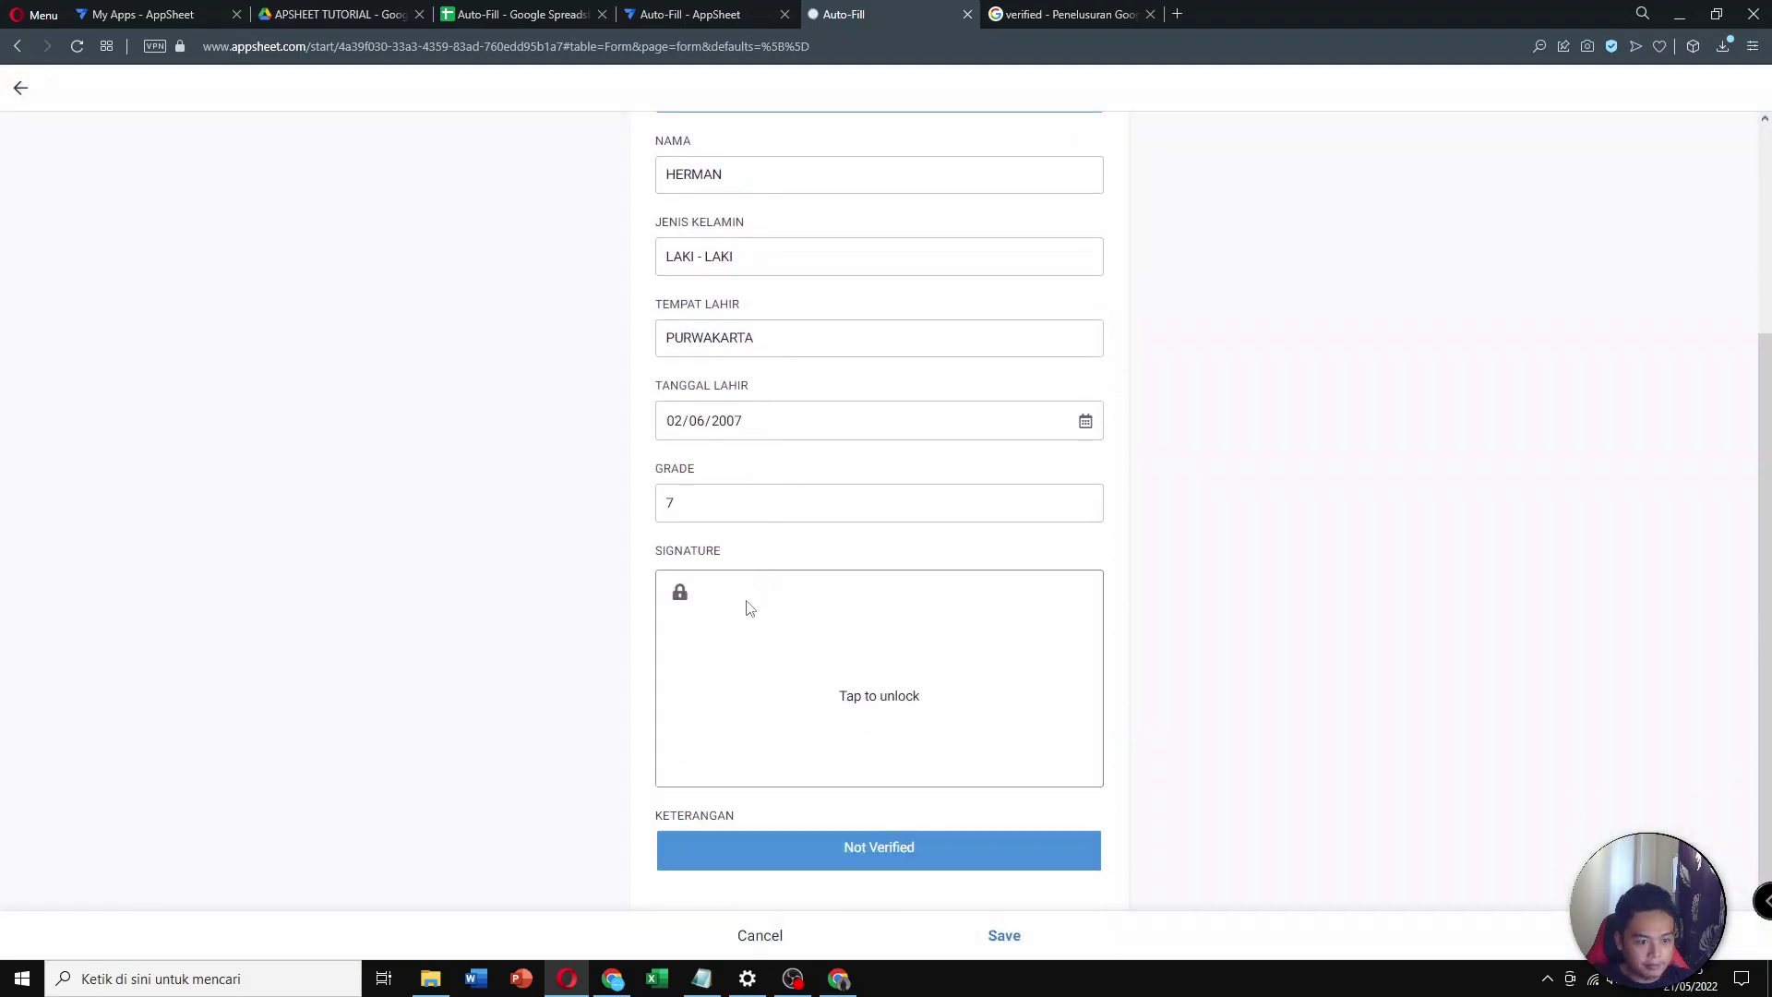
{"action": "left_click", "coordinate": [839, 673]}
{"action": "left_click_drag", "start_coordinate": [833, 646], "coordinate": [925, 692]}
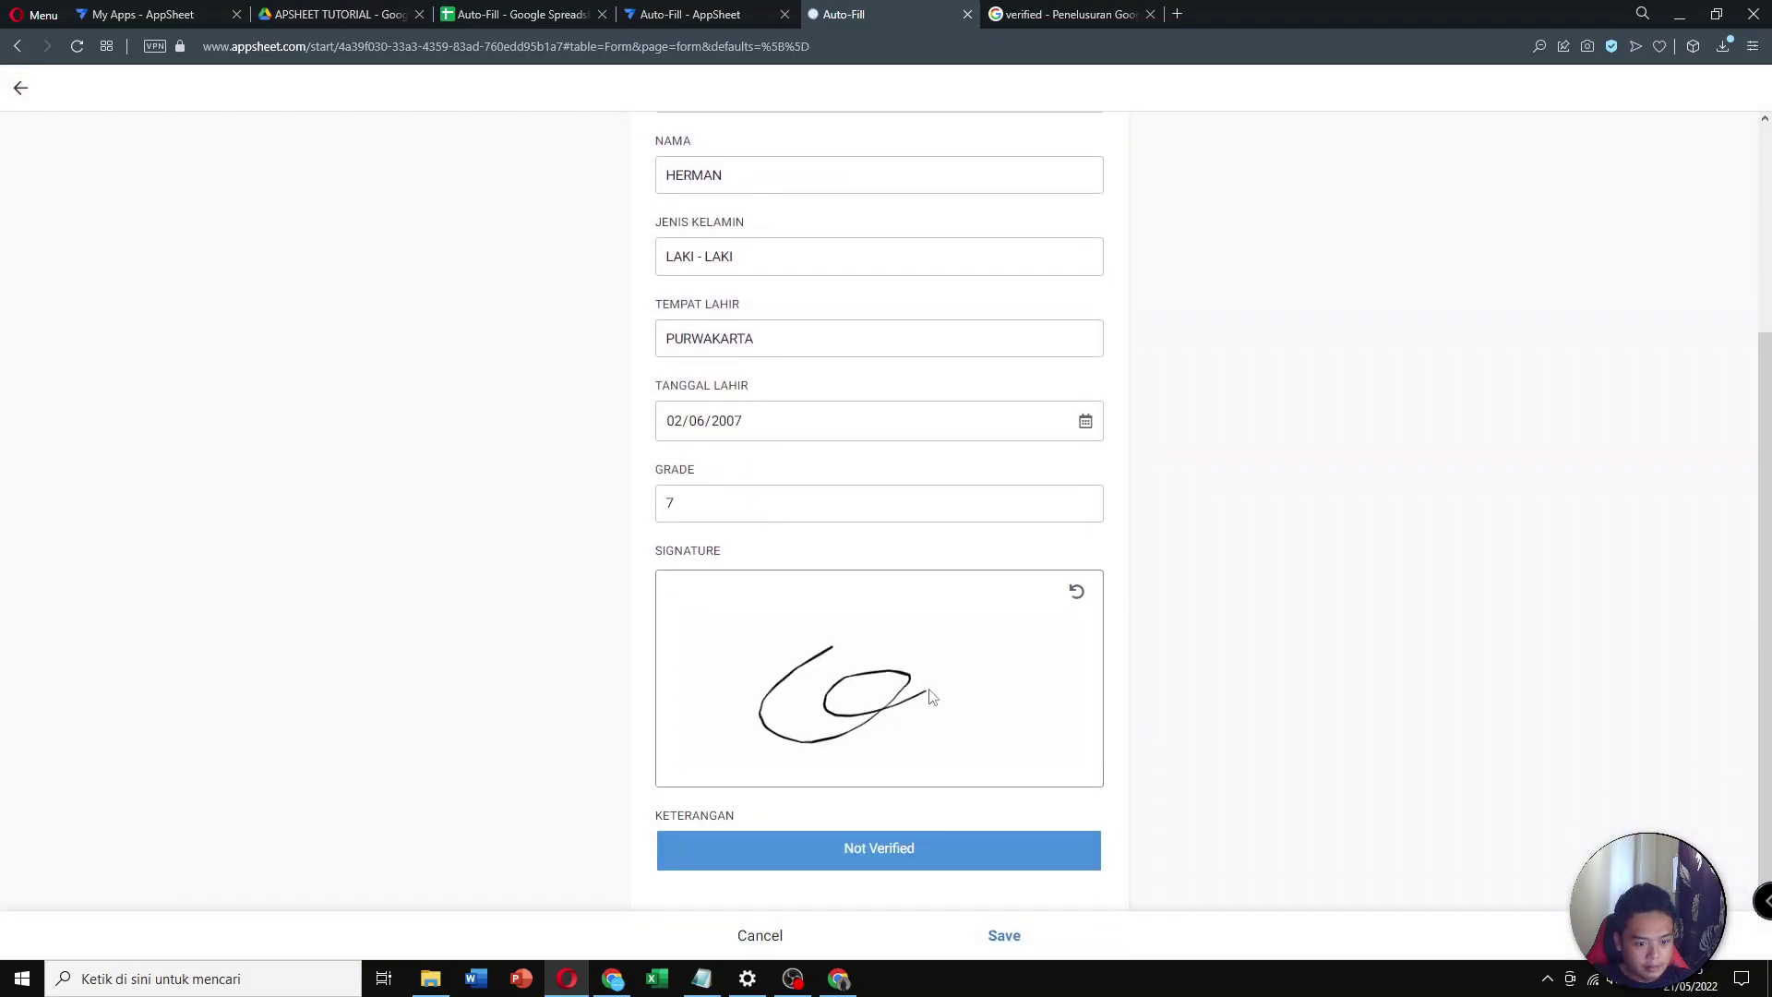
{"action": "left_click", "coordinate": [1010, 936]}
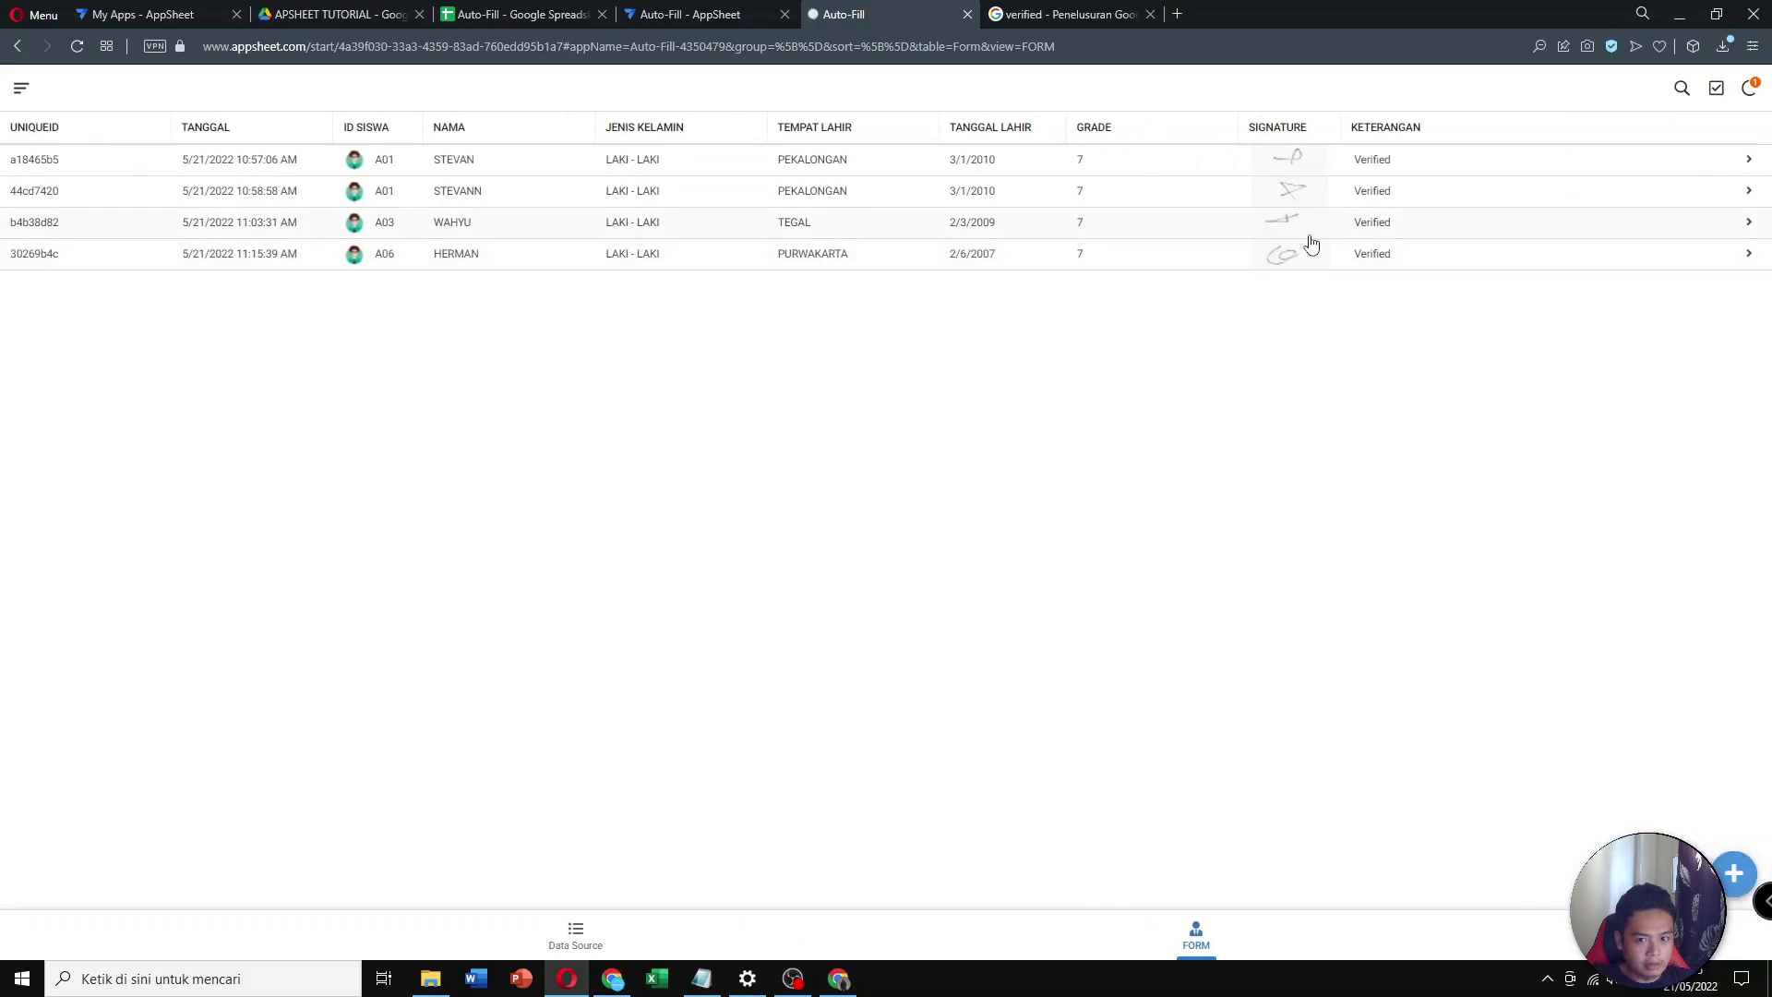
Add a FORM entry for ID SISWA A05, review its auto-filled fields and save it without a signature
{"action": "left_click", "coordinate": [1733, 874]}
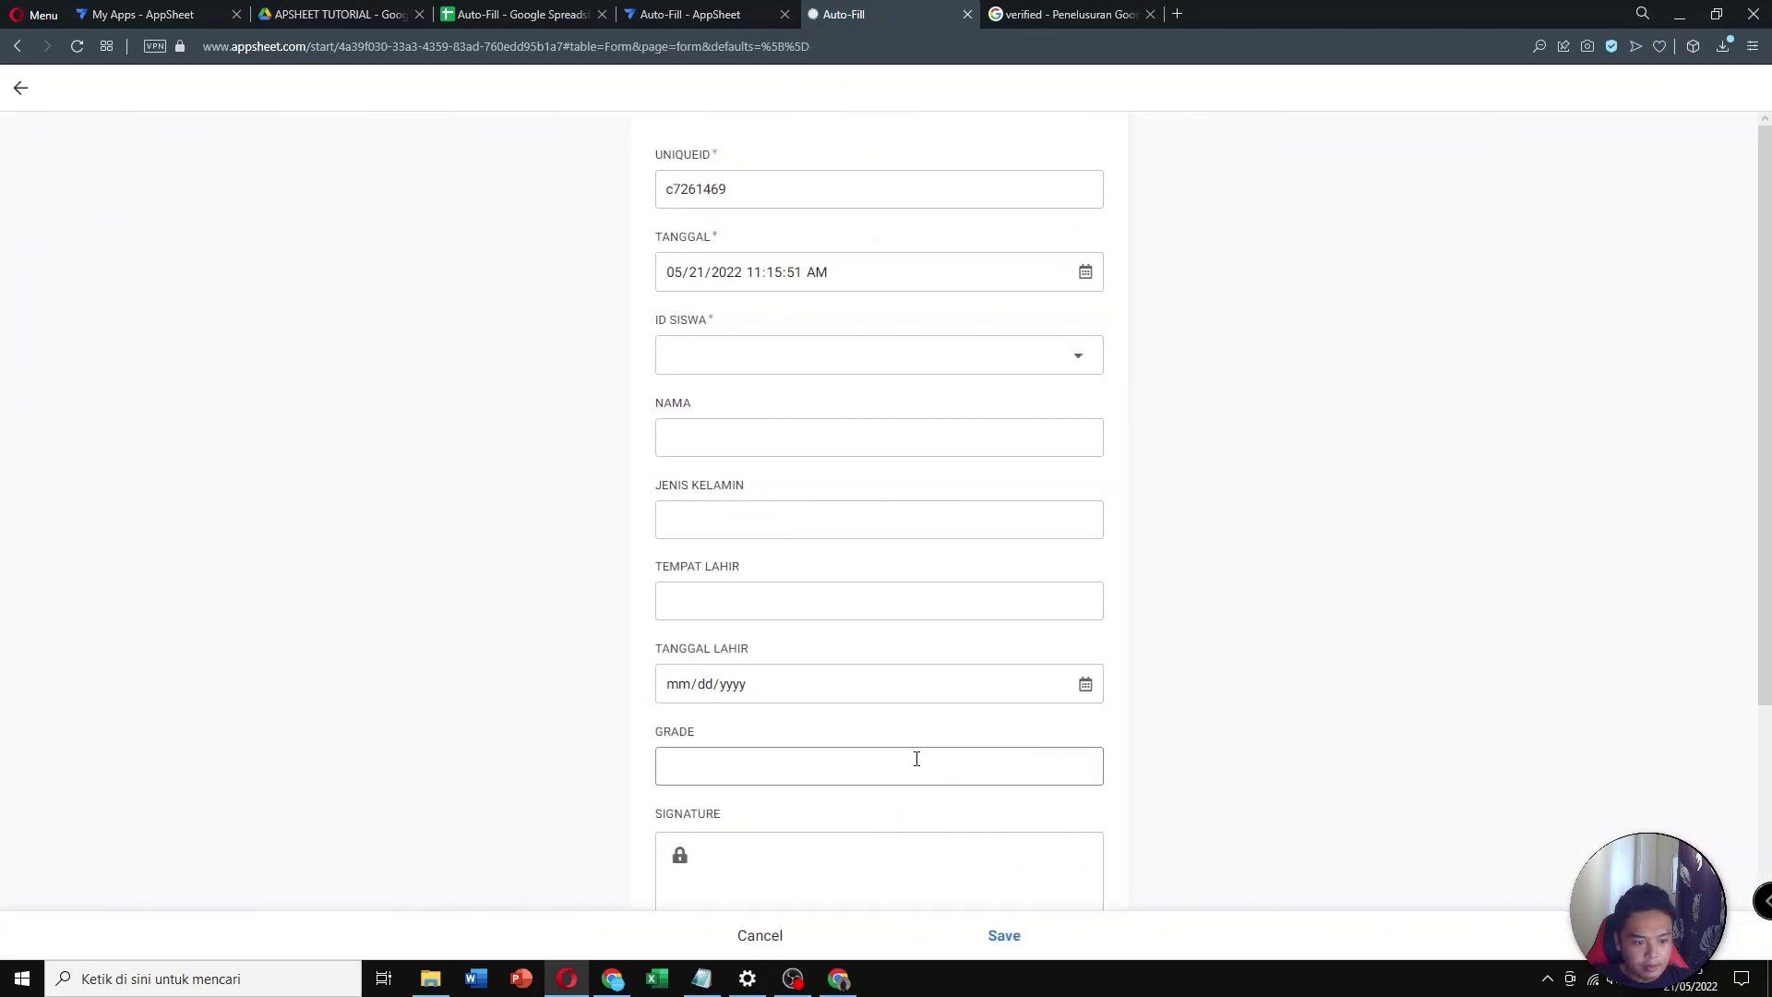
{"action": "left_click", "coordinate": [772, 367]}
{"action": "left_click", "coordinate": [767, 505]}
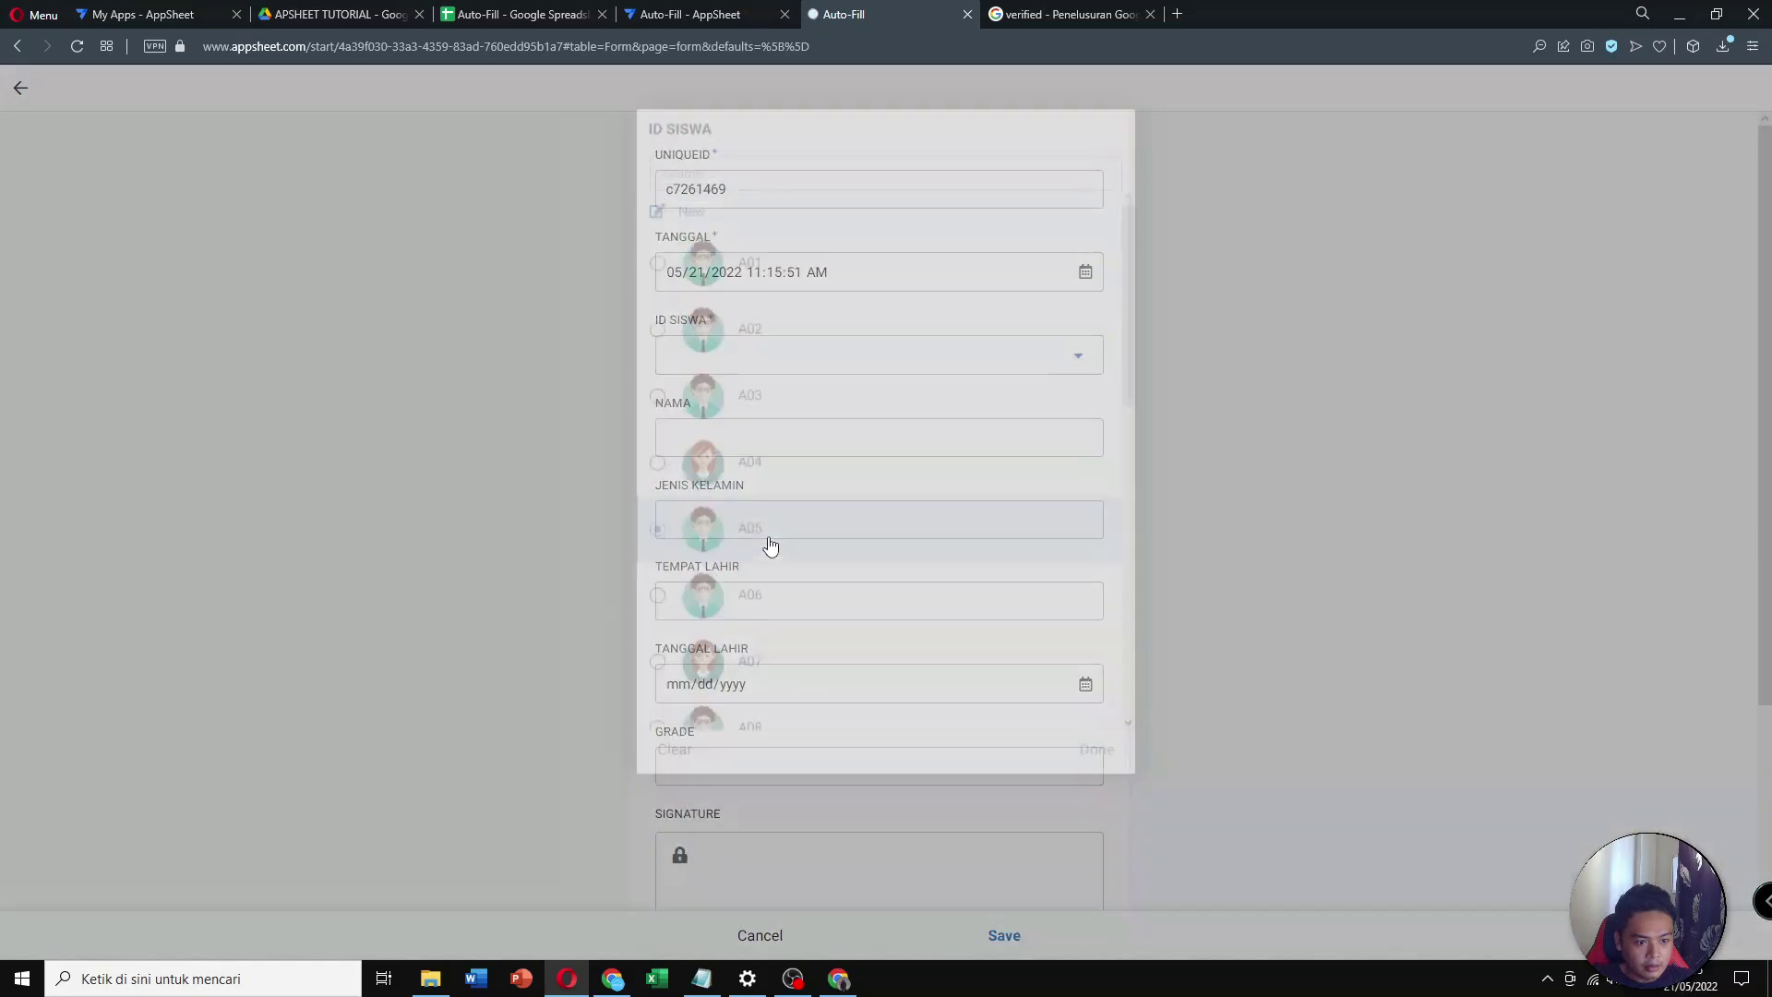
{"action": "scroll", "coordinate": [831, 637], "scroll_direction": "down", "scroll_amount": 3}
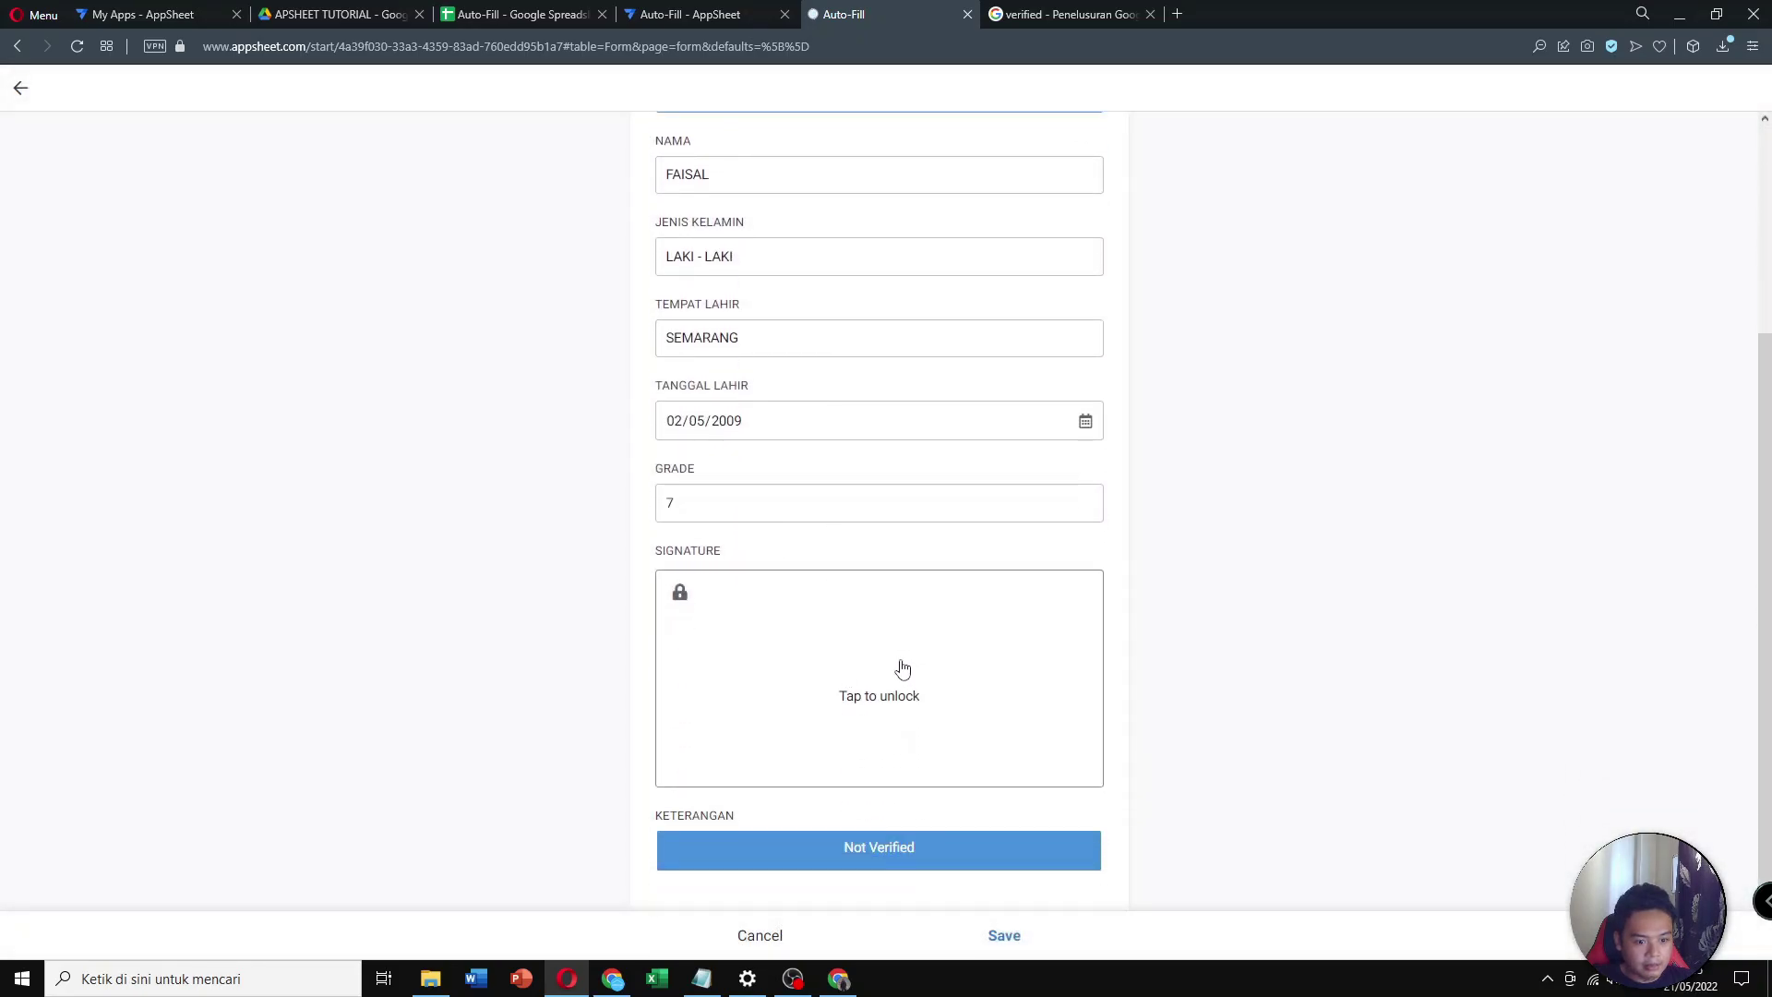
{"action": "scroll", "coordinate": [886, 646], "scroll_direction": "up", "scroll_amount": 3}
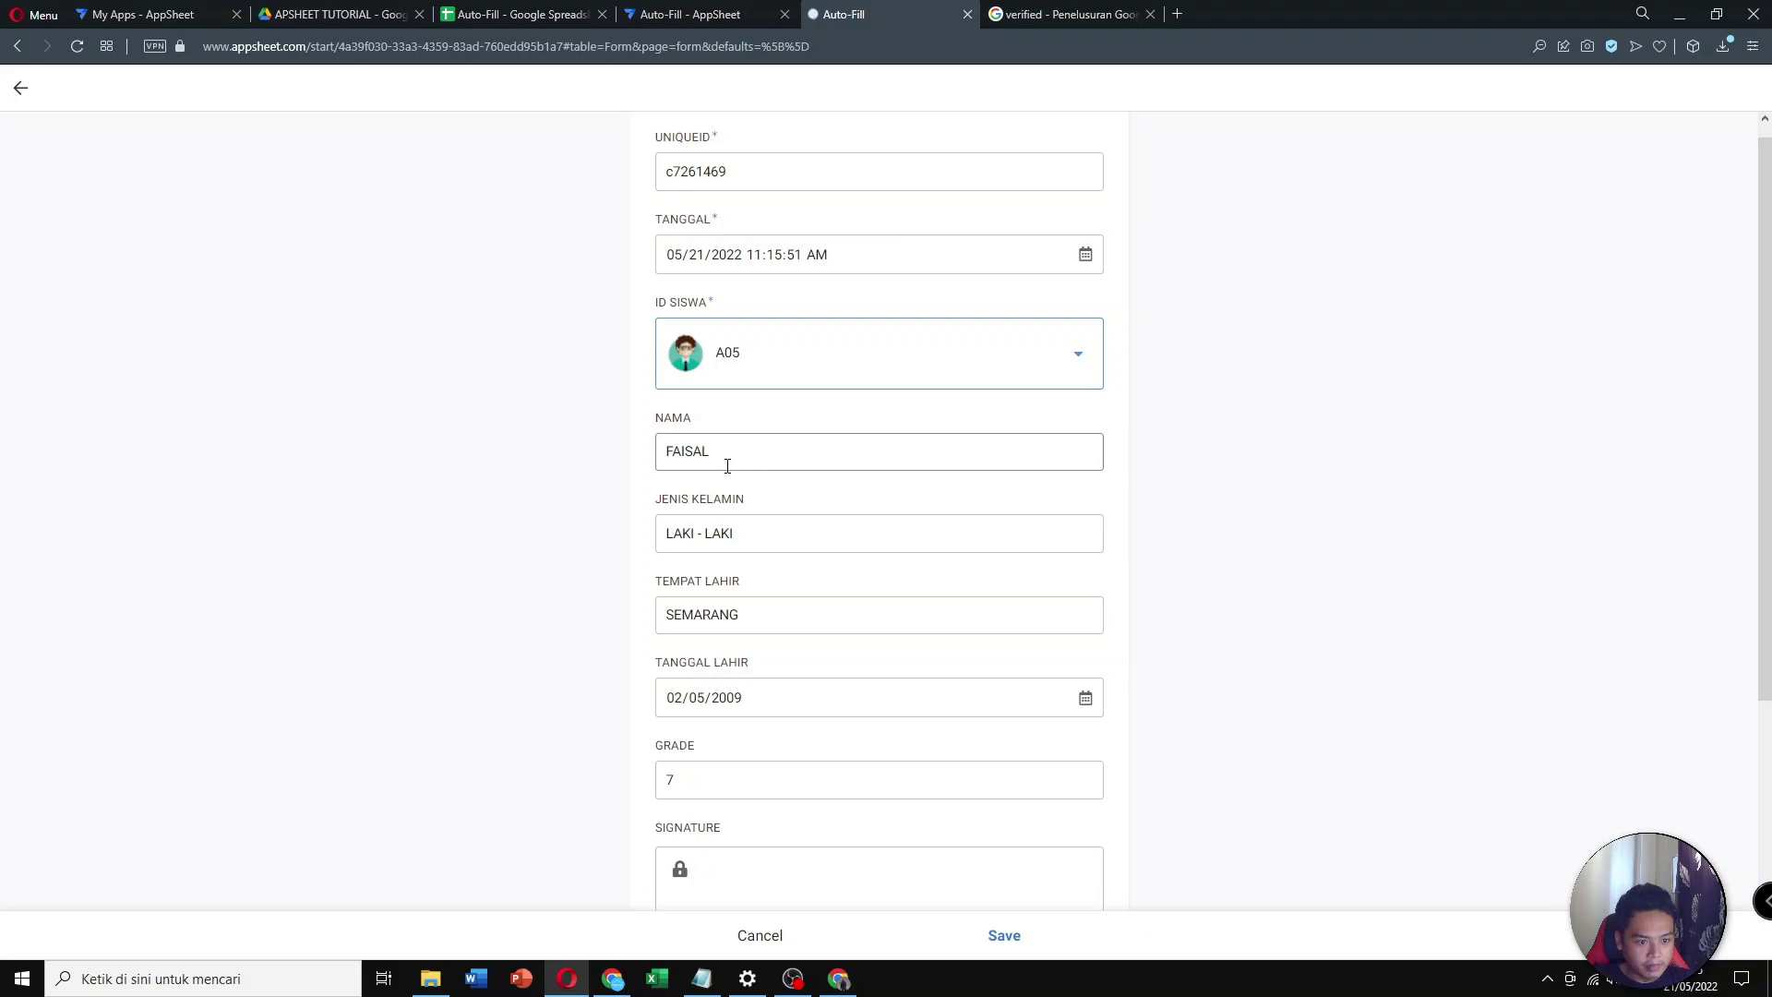
{"action": "left_click", "coordinate": [806, 528]}
{"action": "left_click", "coordinate": [840, 609]}
{"action": "scroll", "coordinate": [870, 600], "scroll_direction": "down", "scroll_amount": 2}
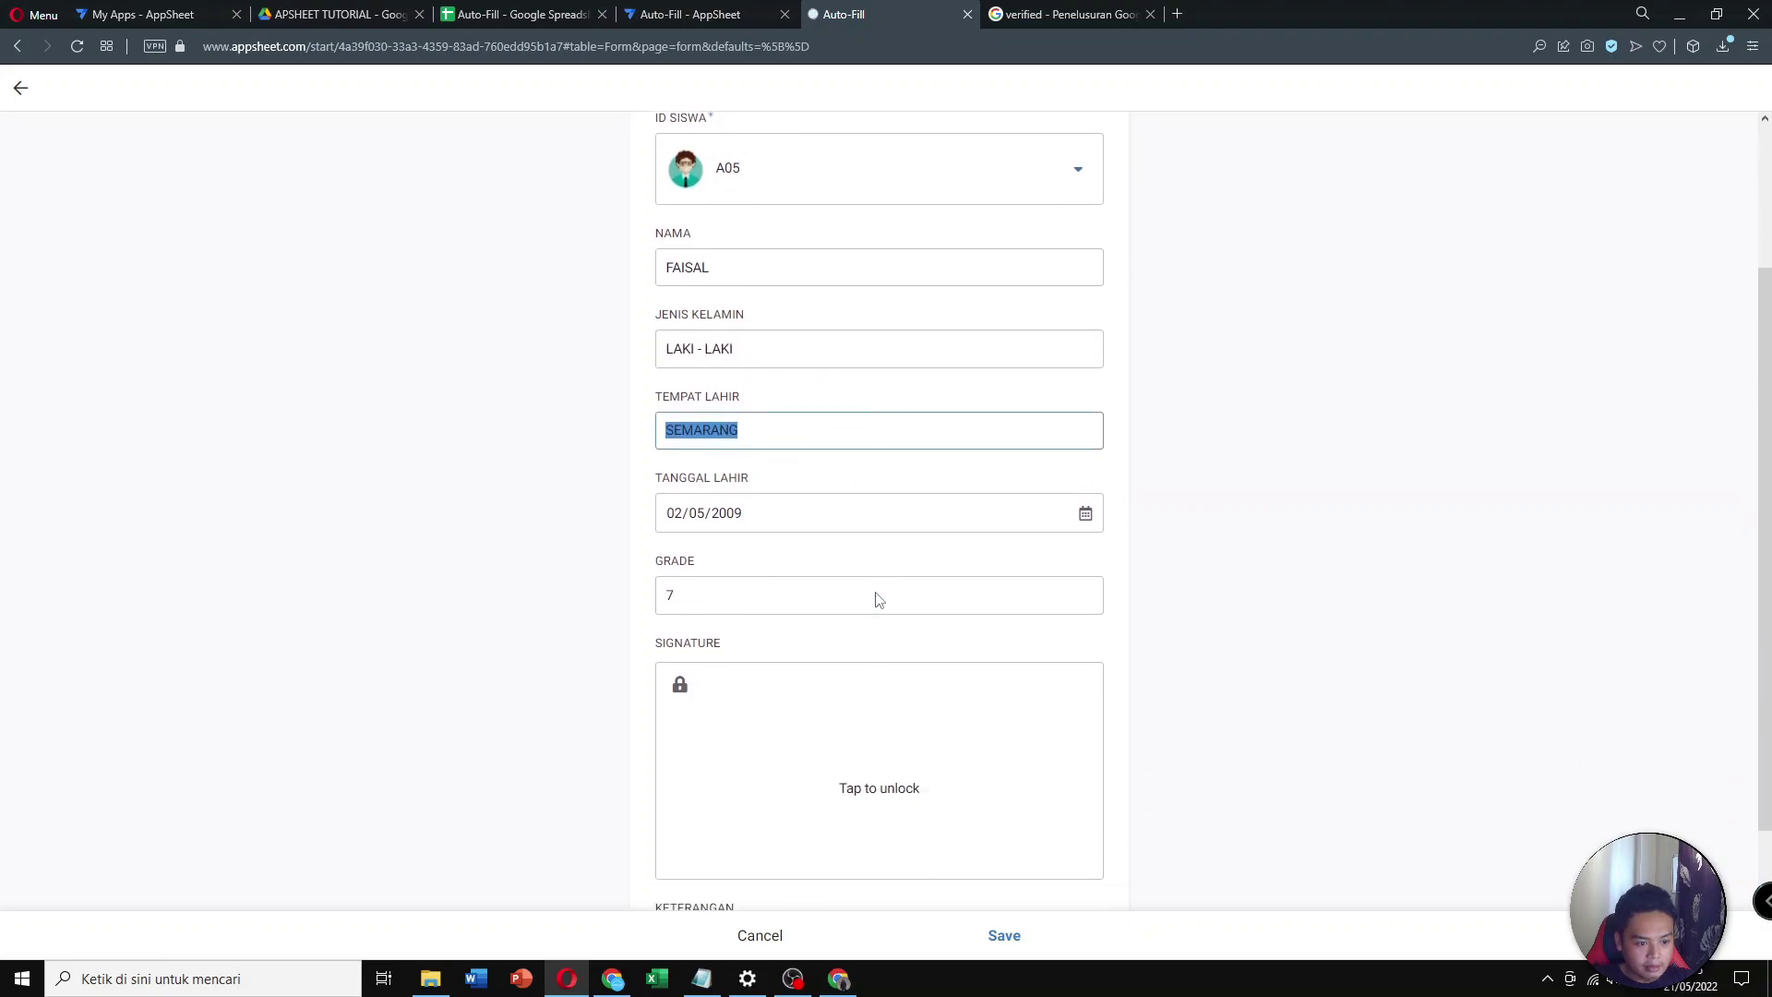
{"action": "left_click", "coordinate": [852, 597]}
{"action": "left_click", "coordinate": [1004, 936]}
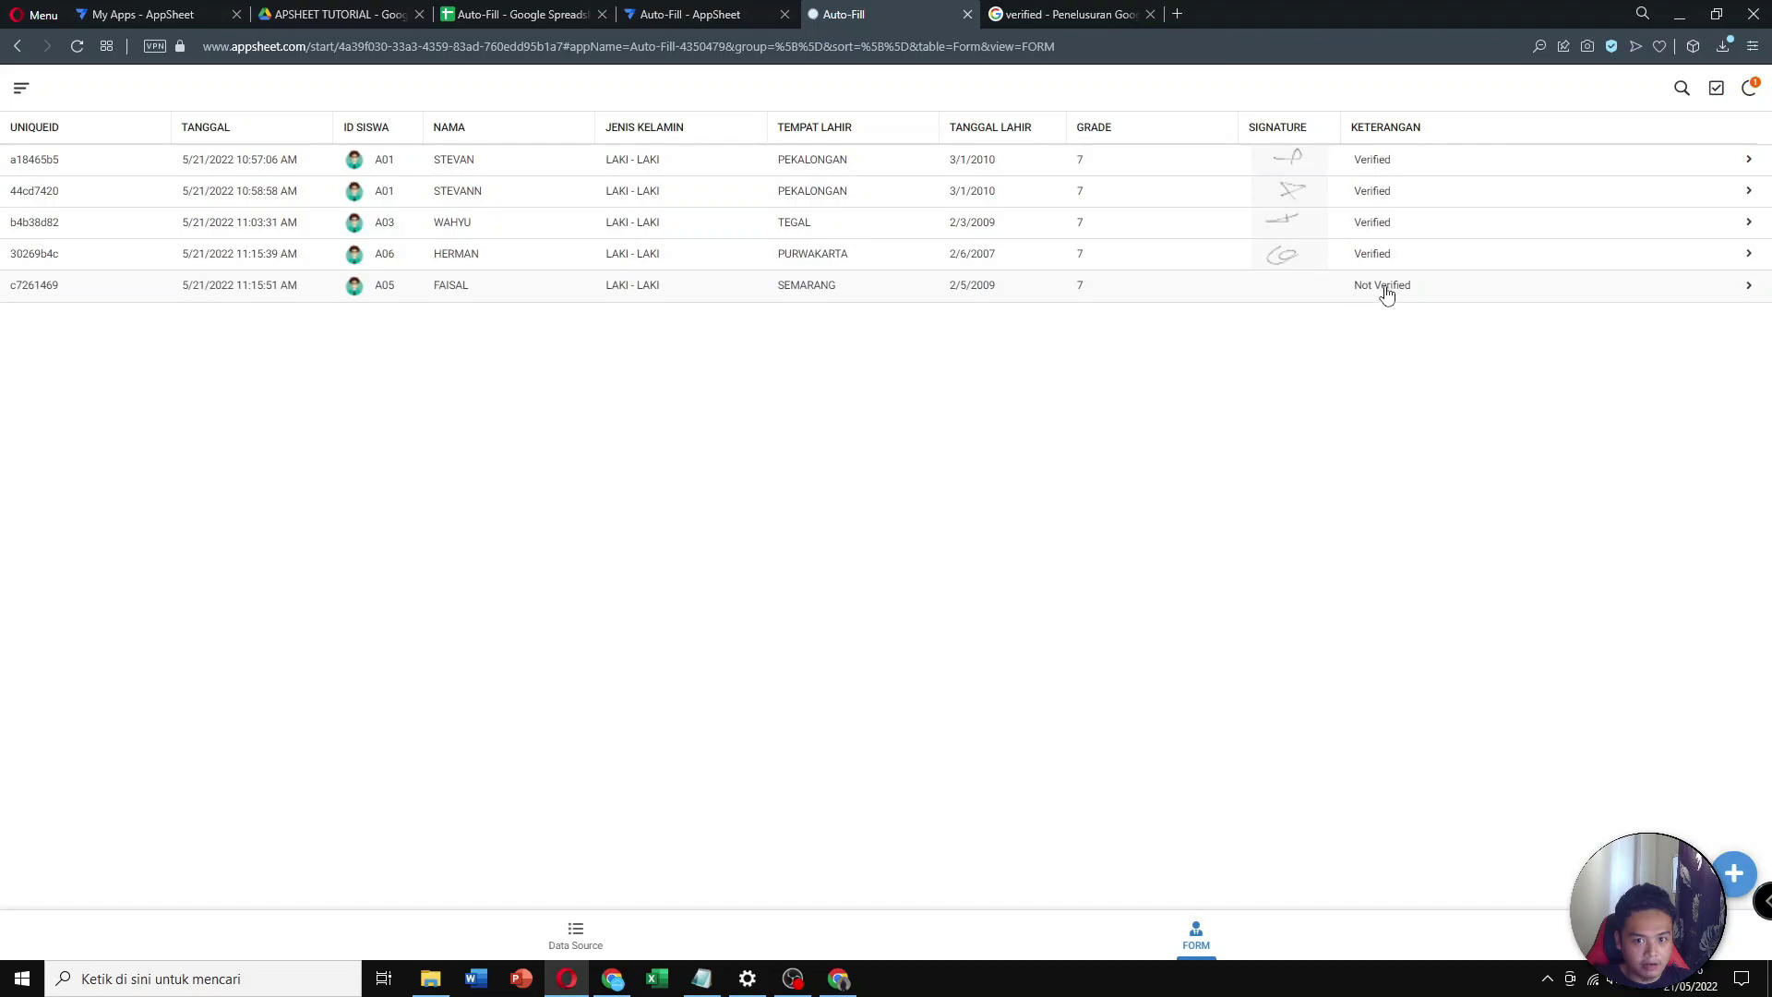
Edit the unsigned A05 entry, append a second name to the student's name in NAMA and save it
{"action": "left_click", "coordinate": [793, 293]}
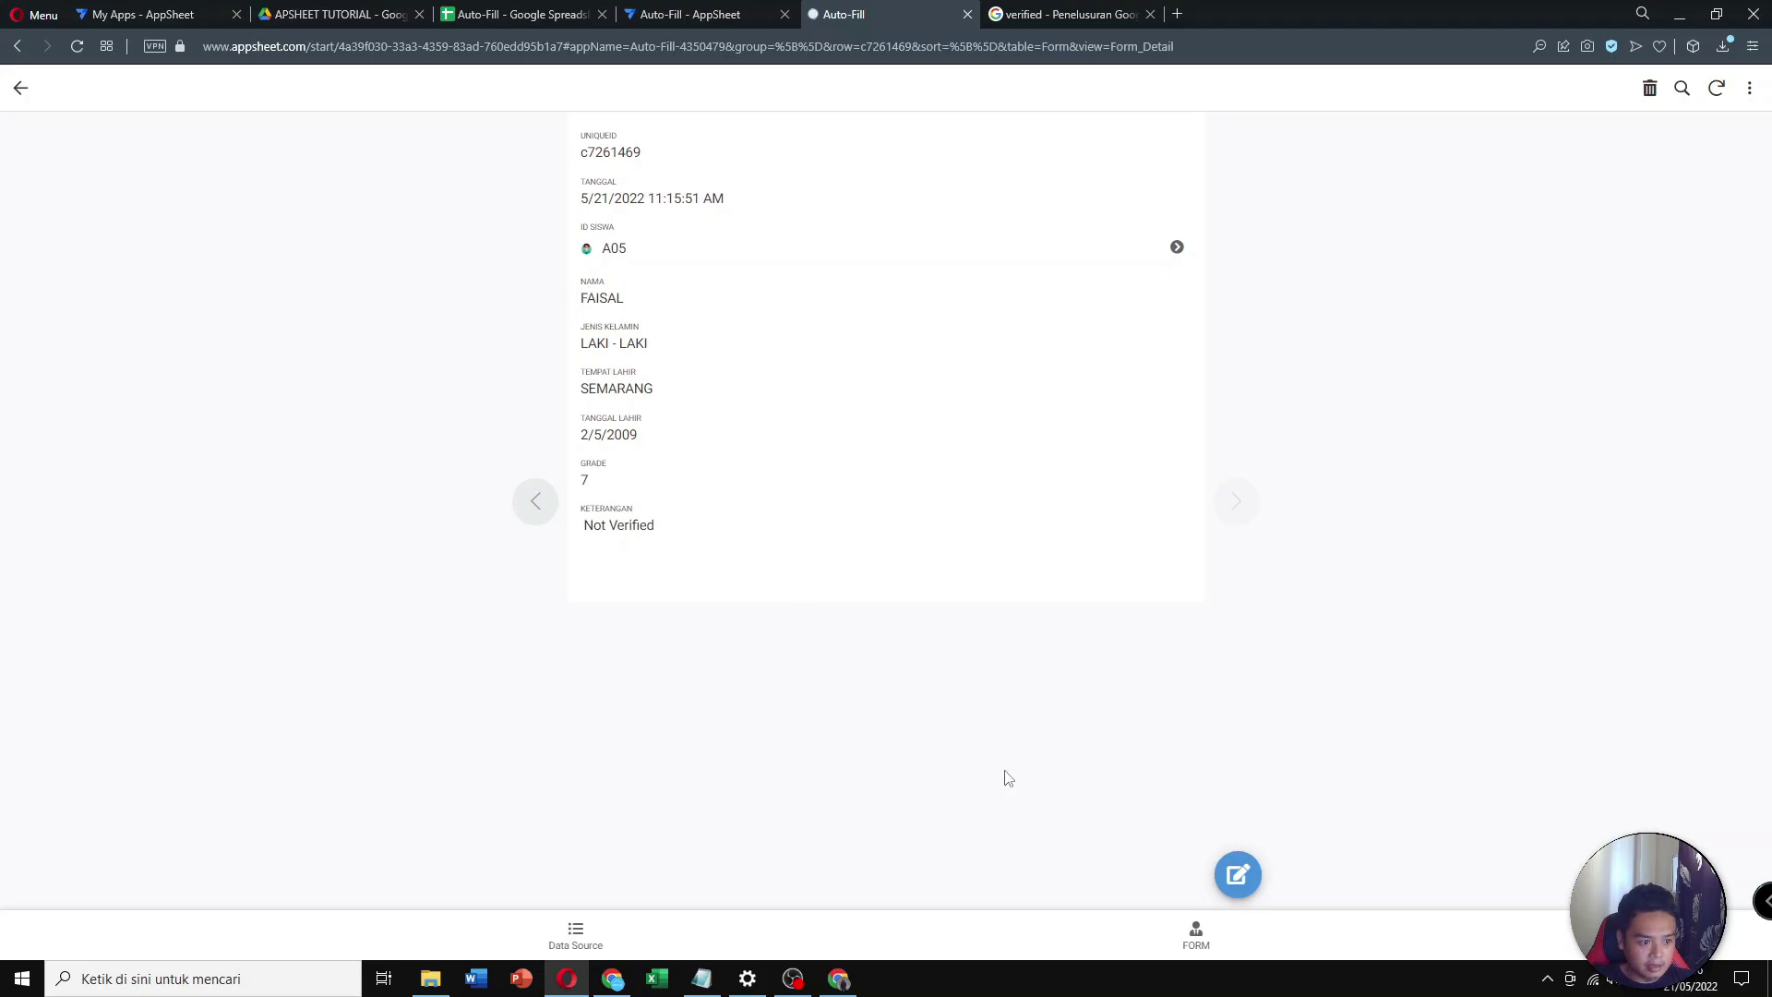
{"action": "left_click", "coordinate": [1238, 874]}
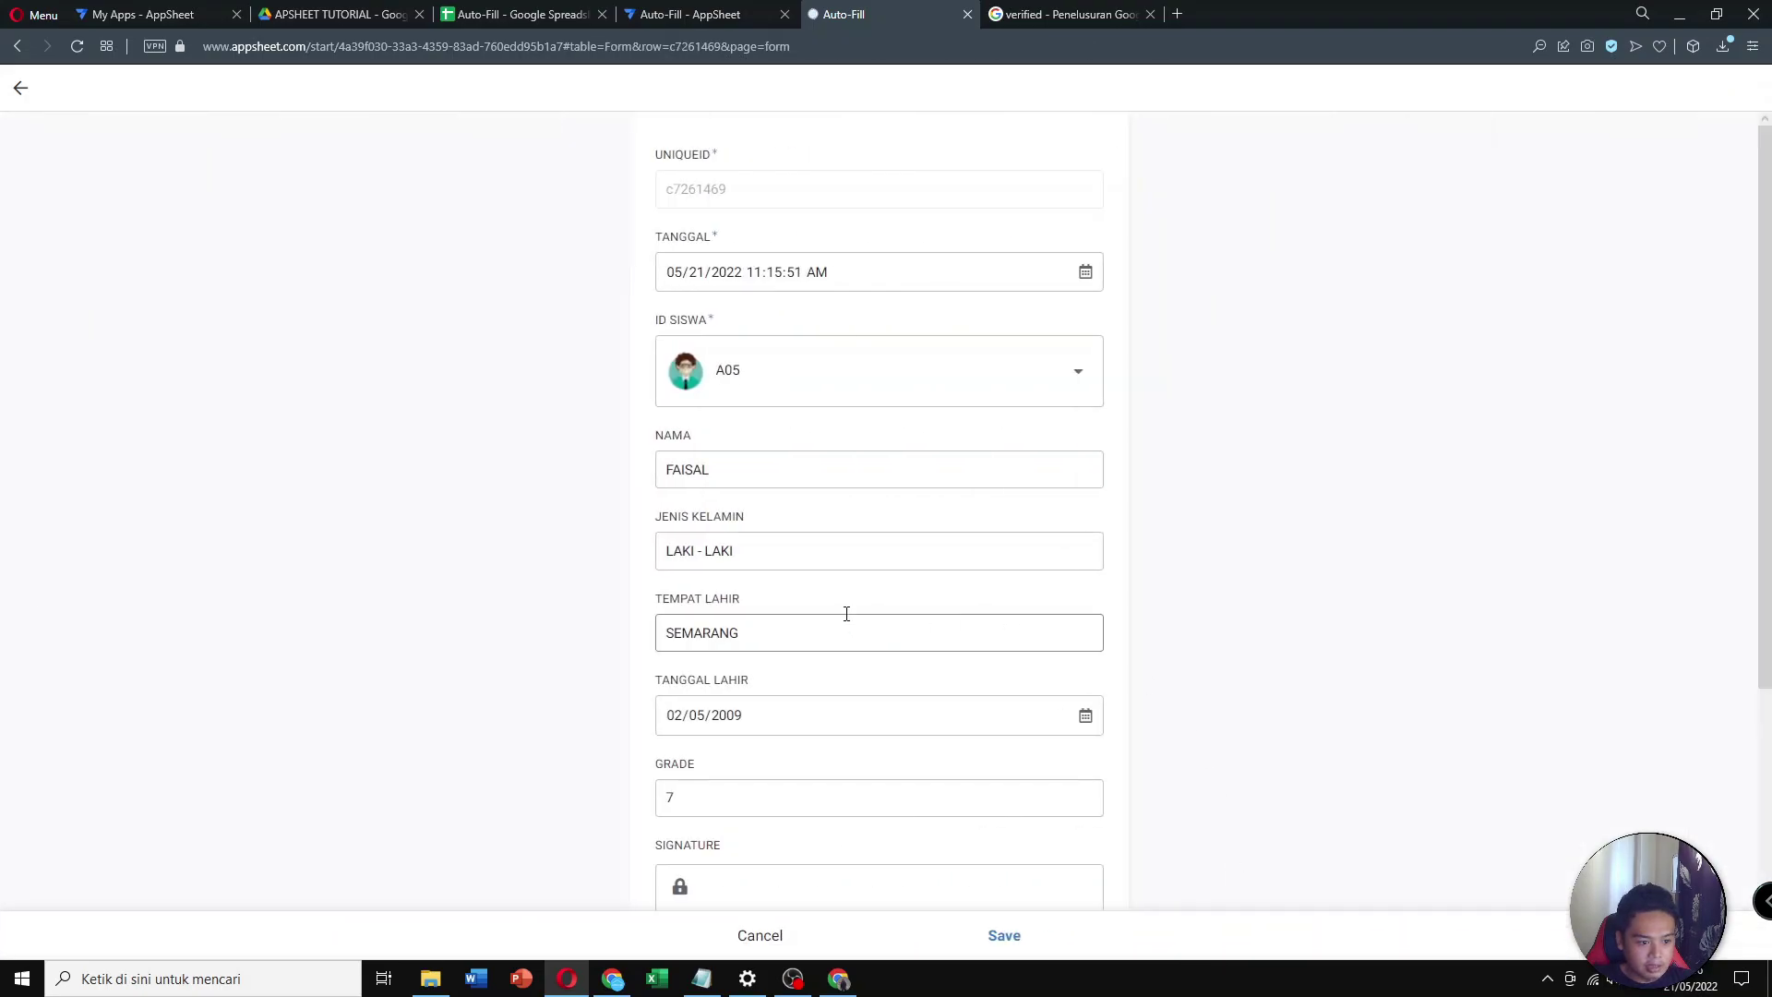
{"action": "left_click", "coordinate": [736, 467]}
{"action": "left_click", "coordinate": [738, 467]}
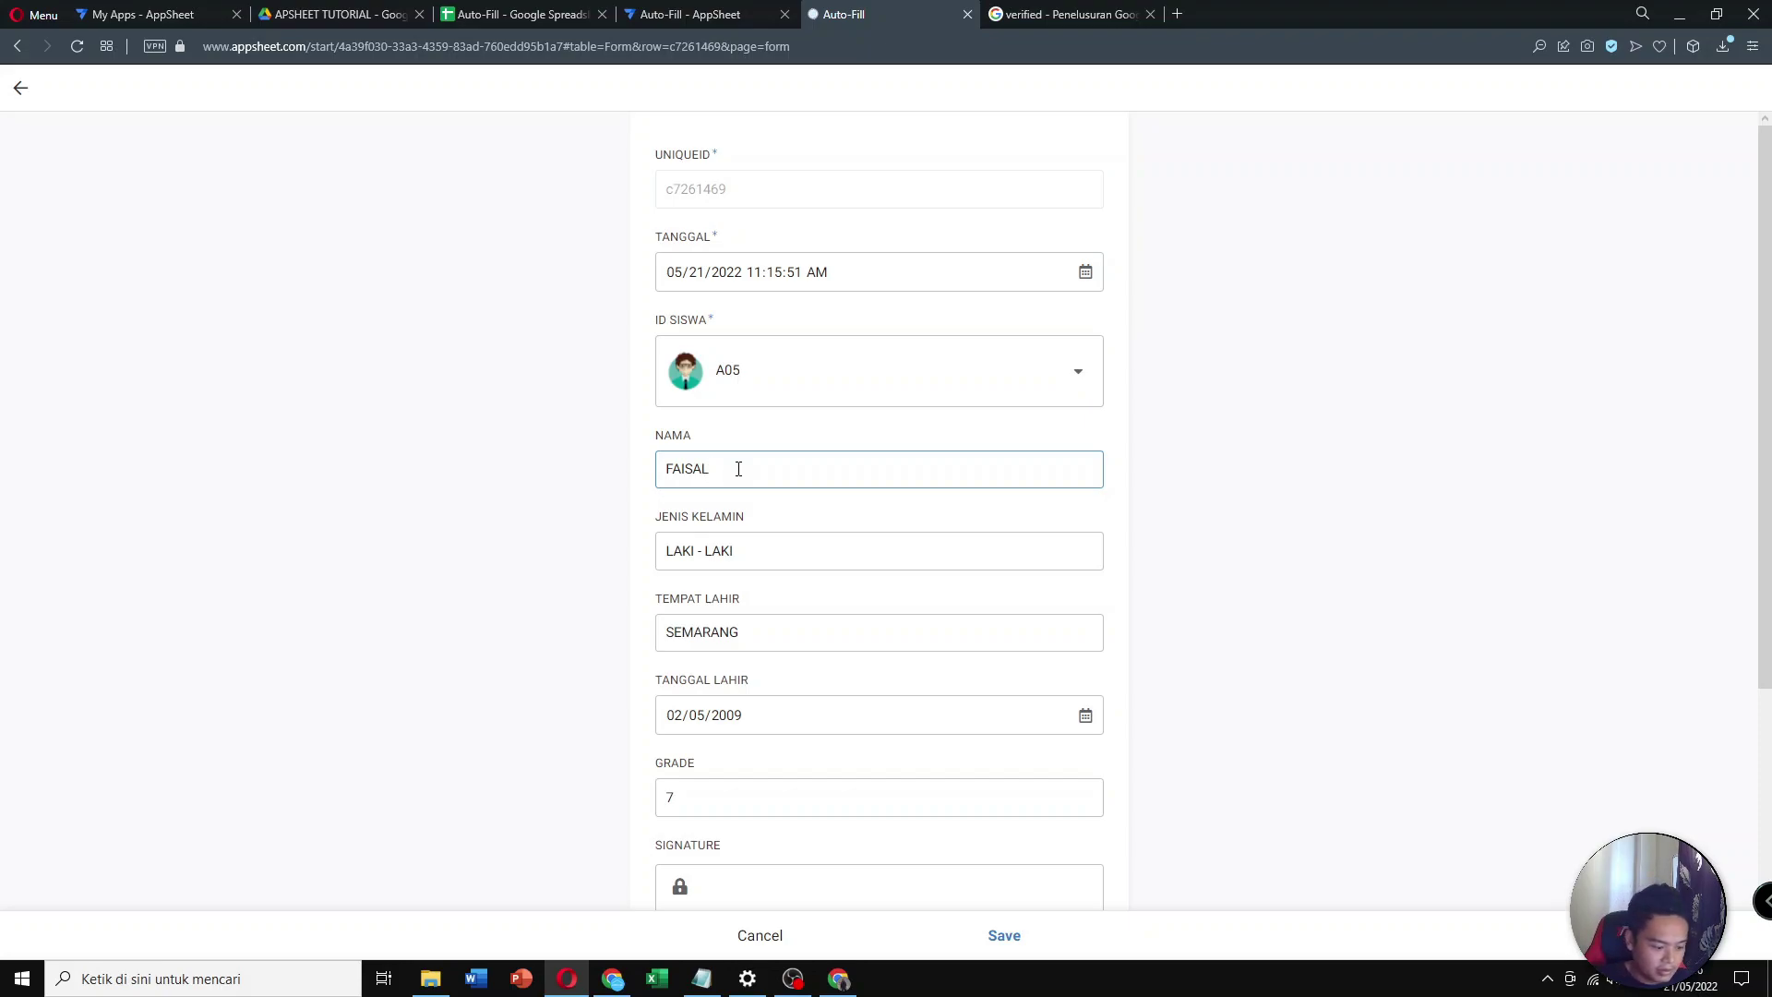
{"action": "type", "text": "BAHAGIA"}
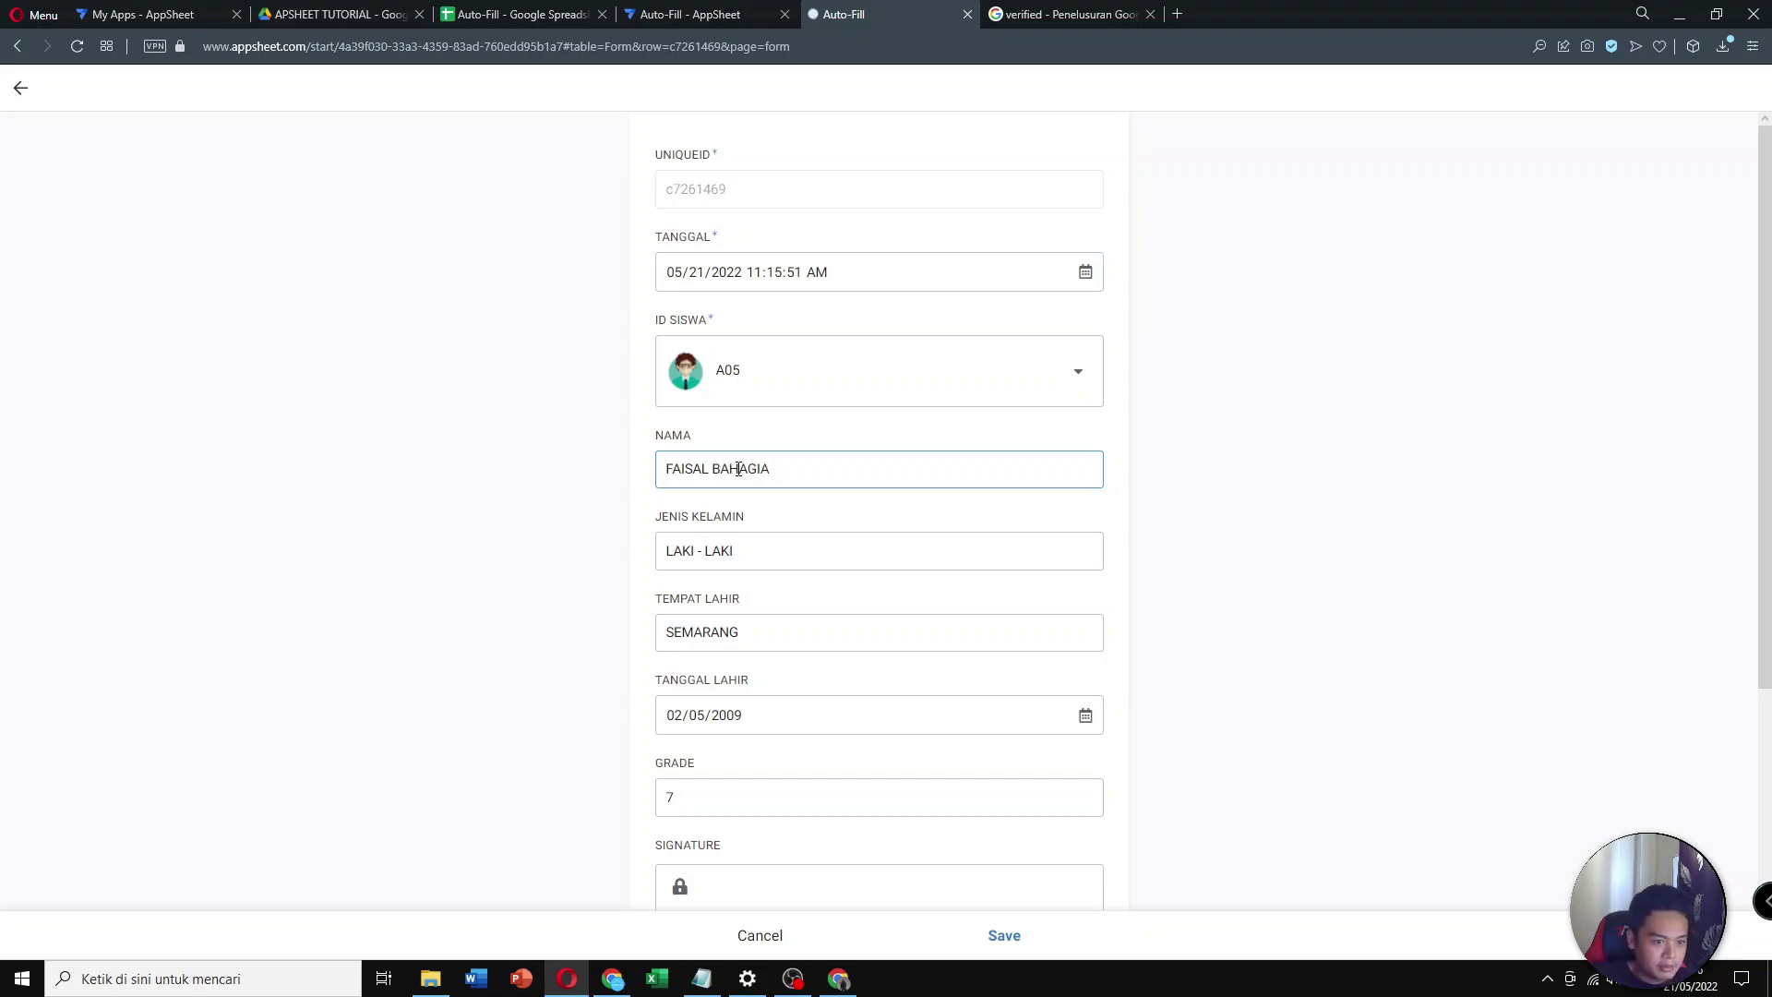
{"action": "left_click", "coordinate": [1004, 937]}
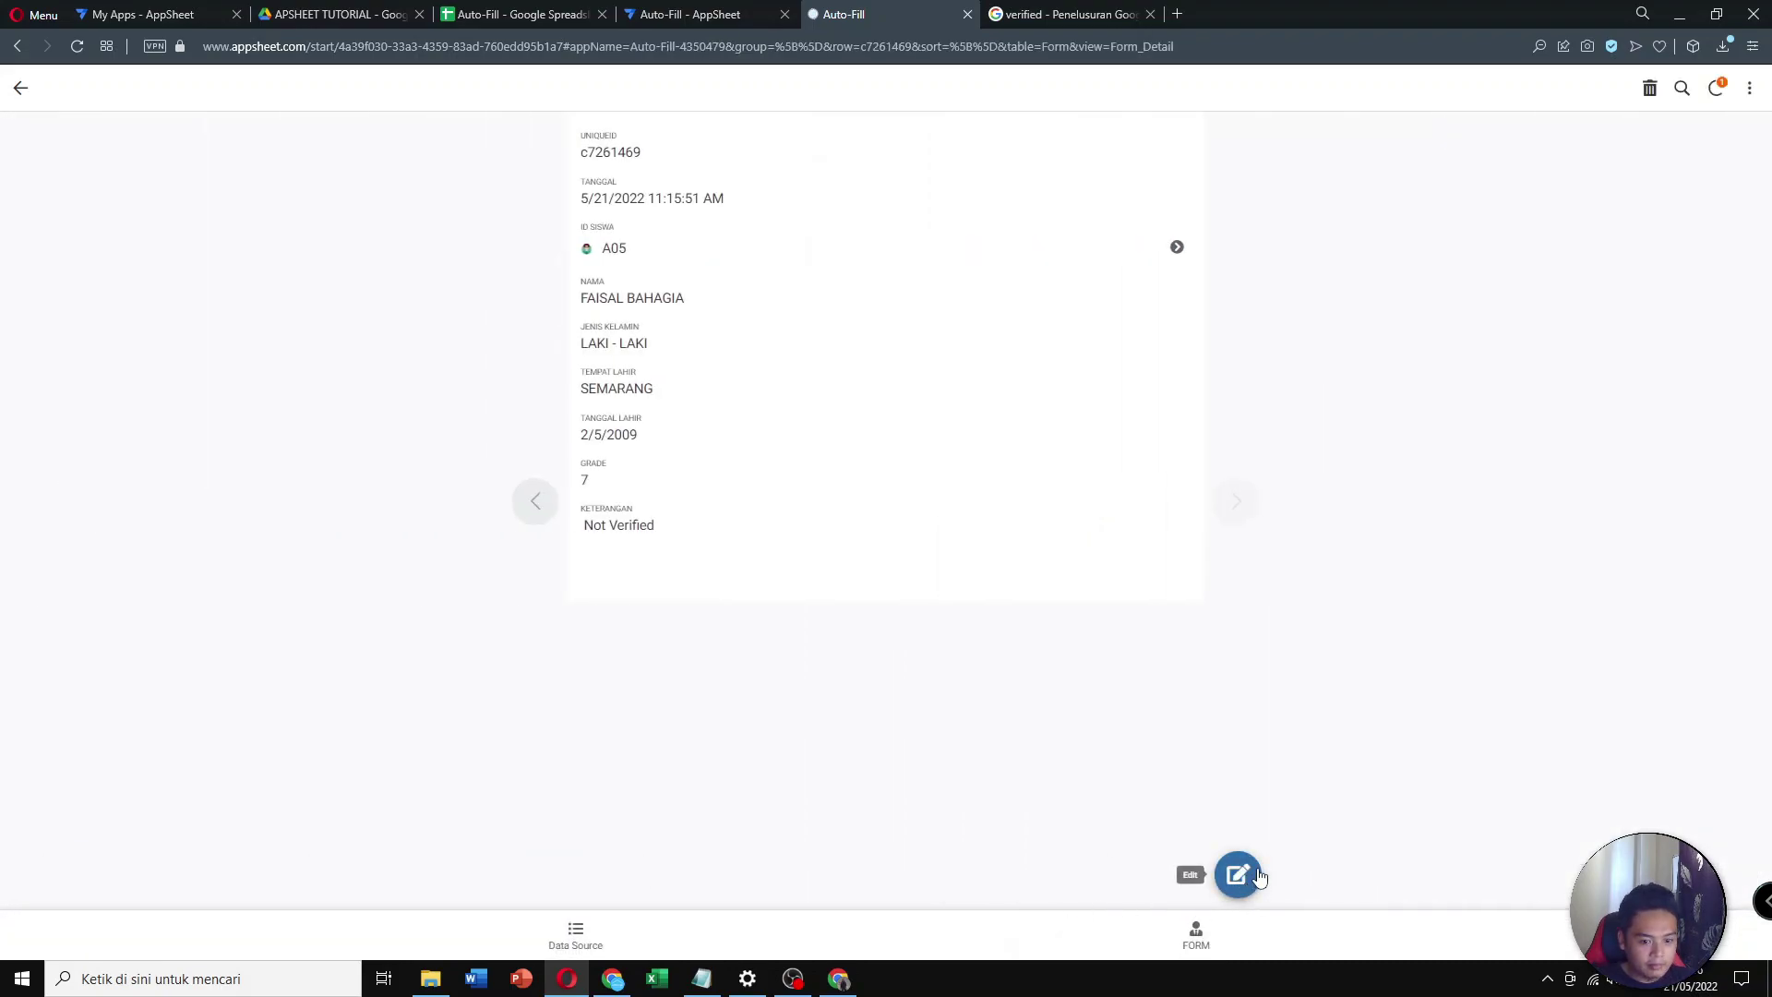
Edit the A05 entry, draw a signature in SIGNATURE, save it and return to the FORM list
{"action": "left_click", "coordinate": [1237, 874]}
{"action": "scroll", "coordinate": [830, 771], "scroll_direction": "down", "scroll_amount": 3}
{"action": "left_click", "coordinate": [831, 771]}
{"action": "left_click_drag", "start_coordinate": [904, 647], "coordinate": [871, 698]}
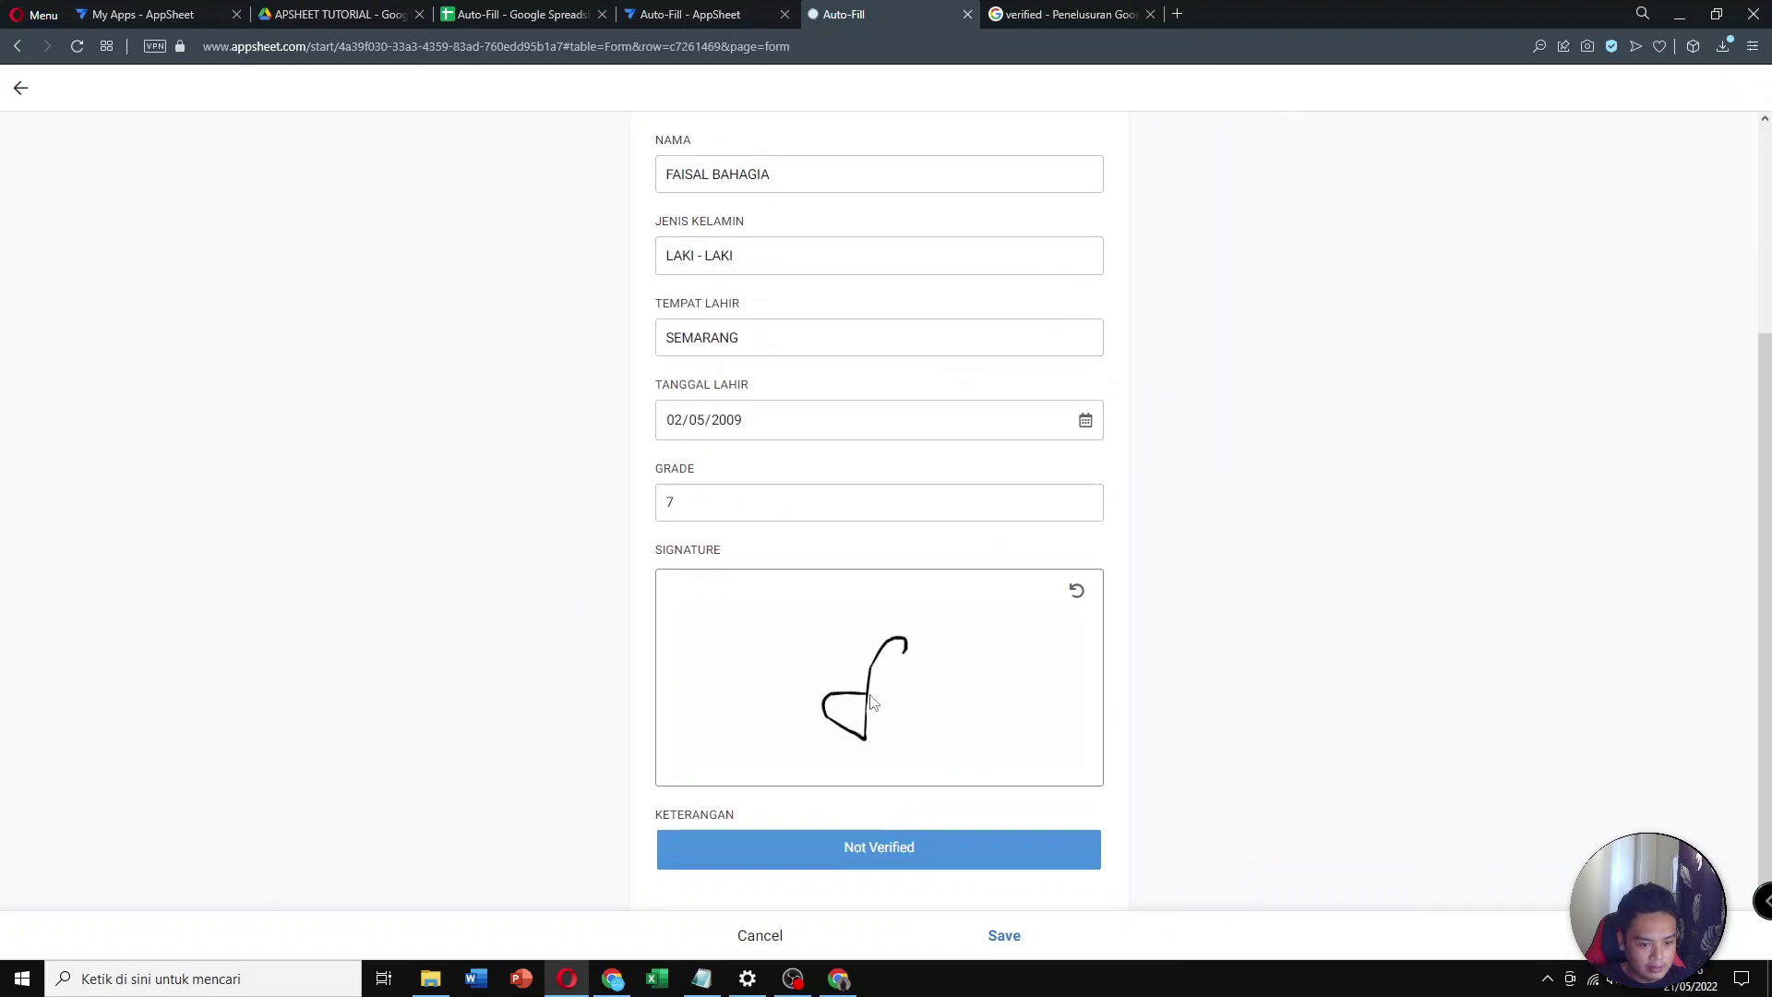
{"action": "left_click", "coordinate": [1004, 935]}
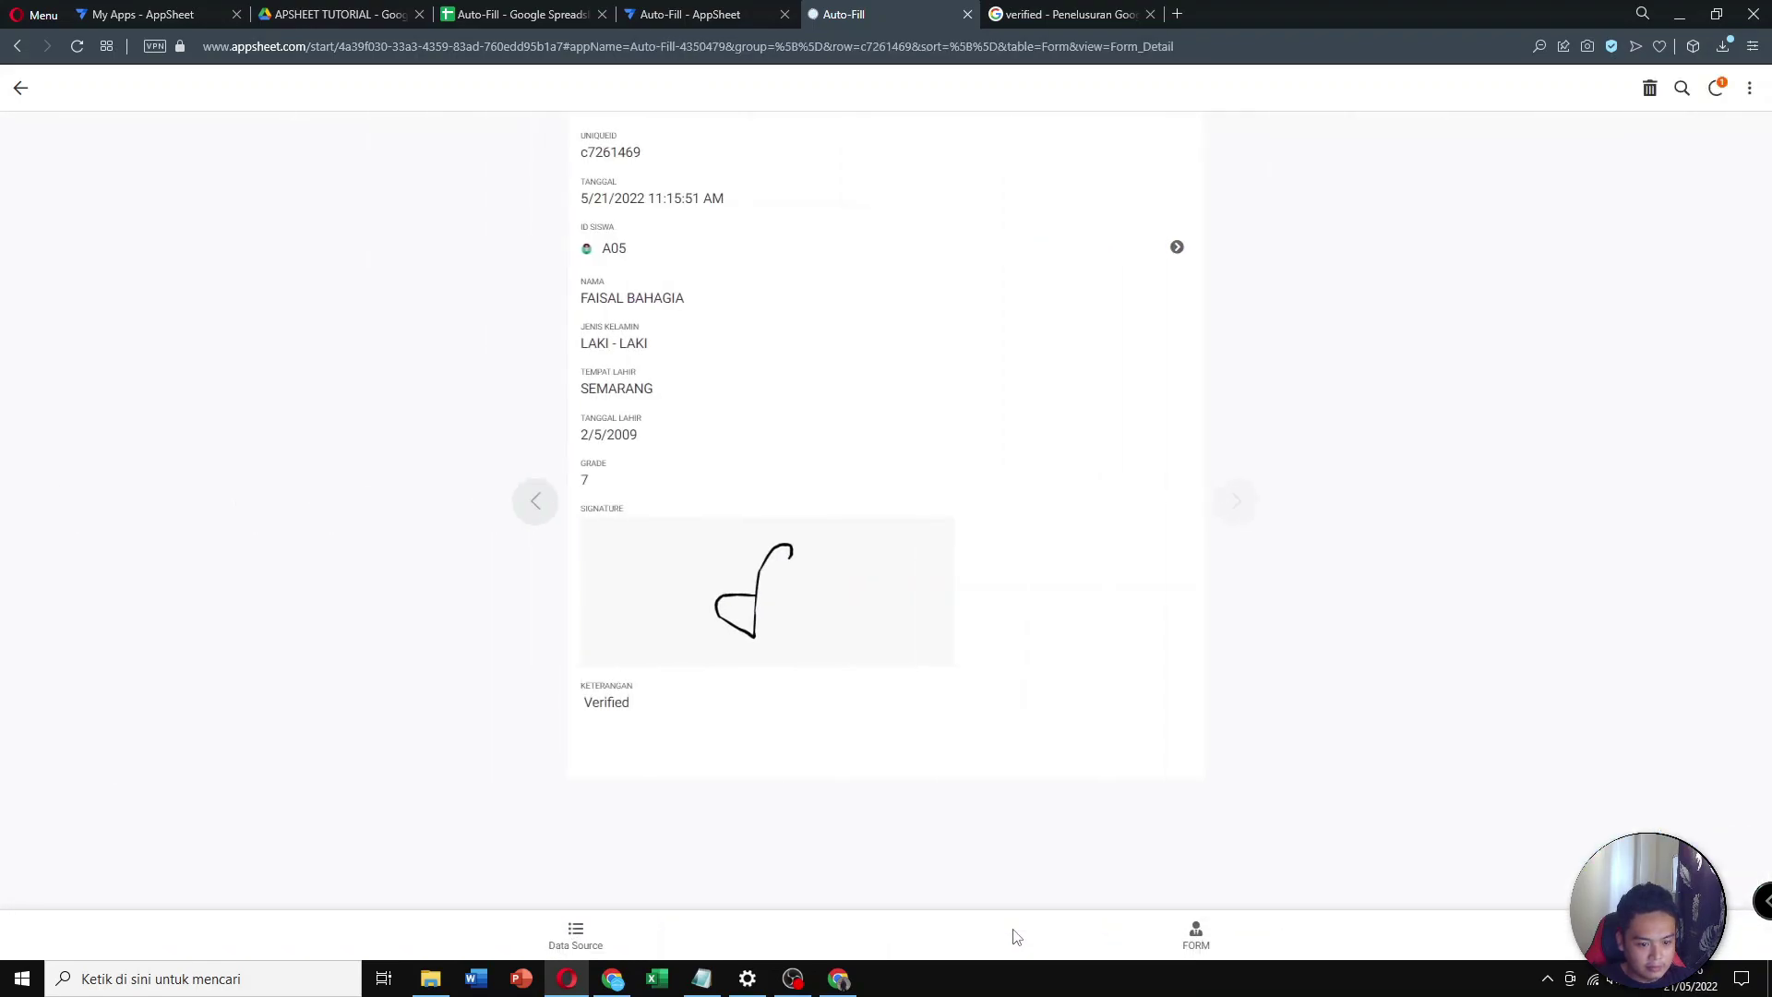
{"action": "left_click", "coordinate": [21, 87]}
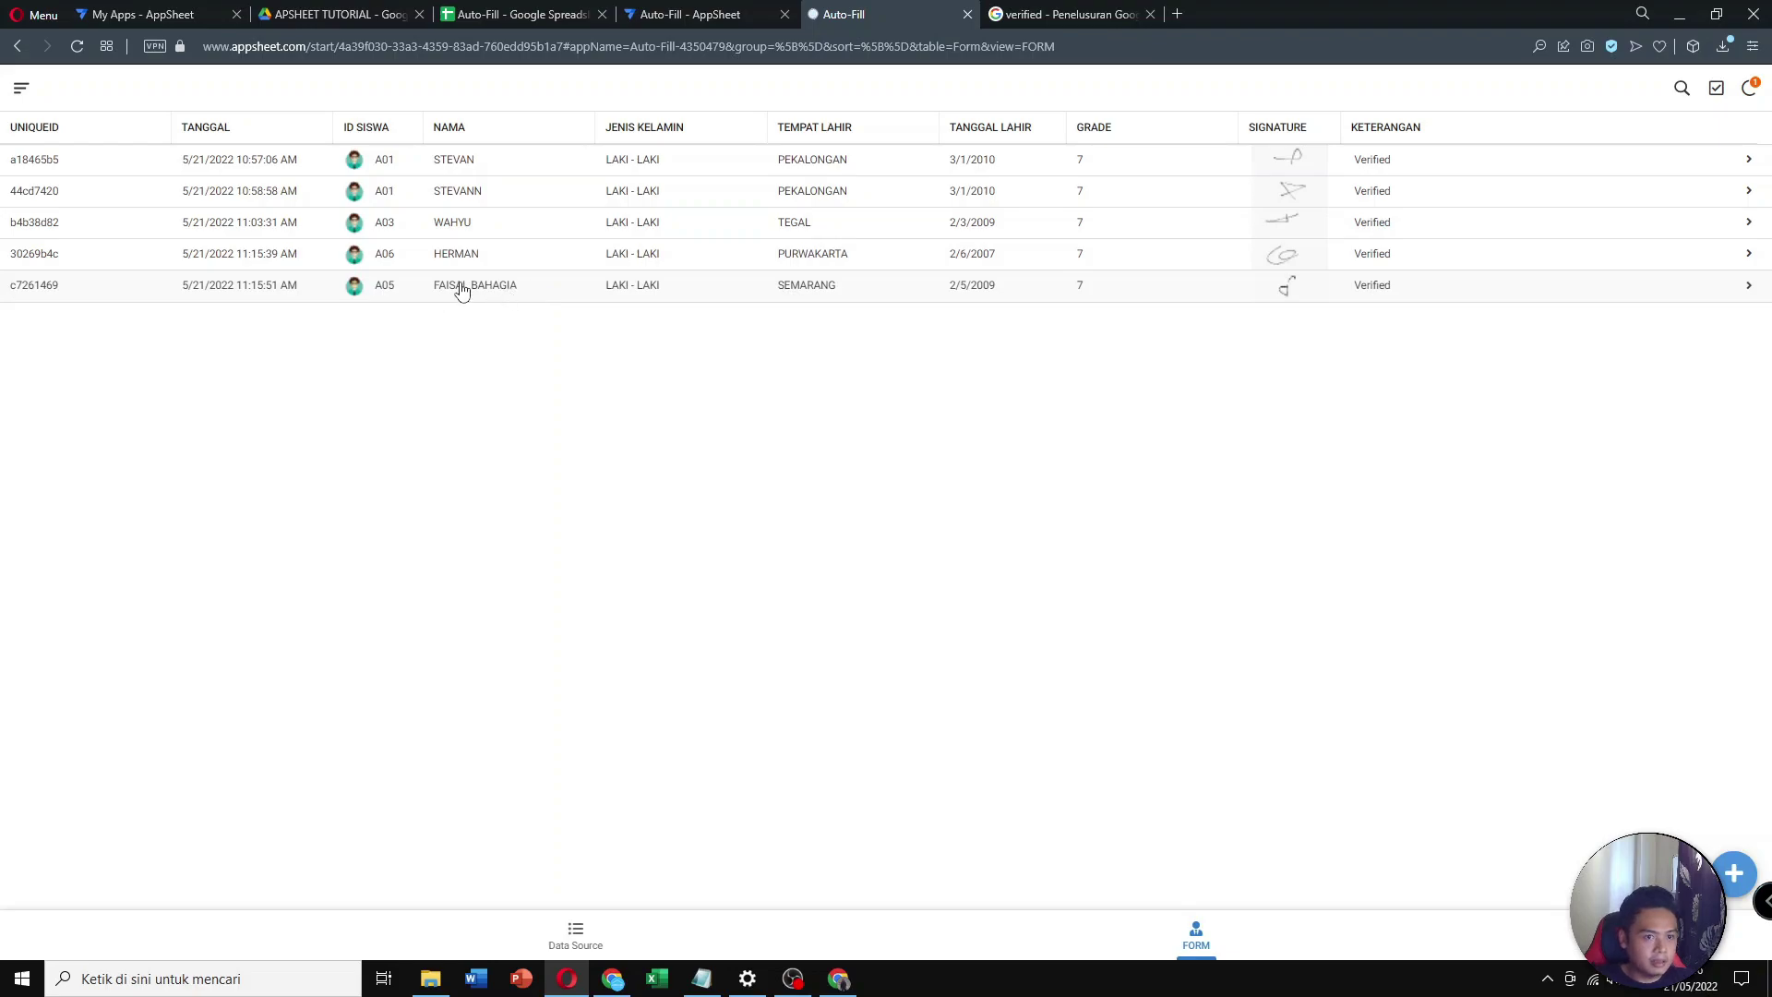
Compare the A05 student's name in the spreadsheet's Form and Data Source sheets, and return to the app's FORM list
{"action": "left_click", "coordinate": [517, 14]}
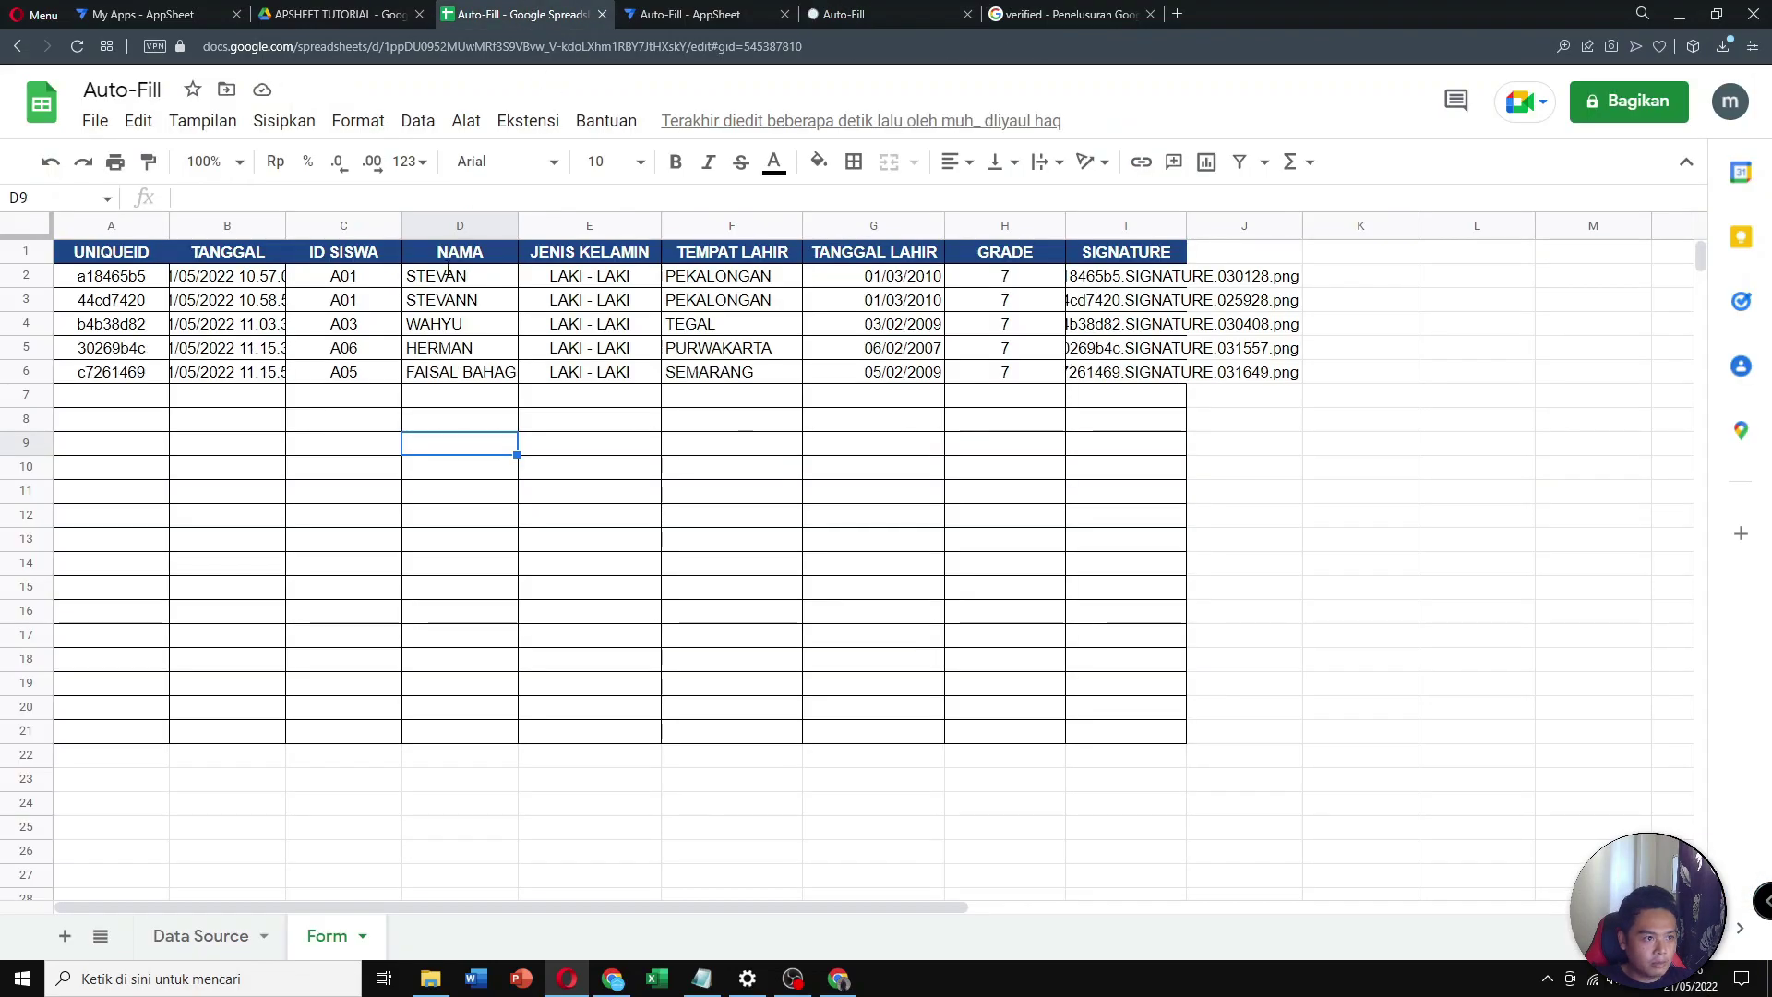
{"action": "left_click", "coordinate": [194, 937]}
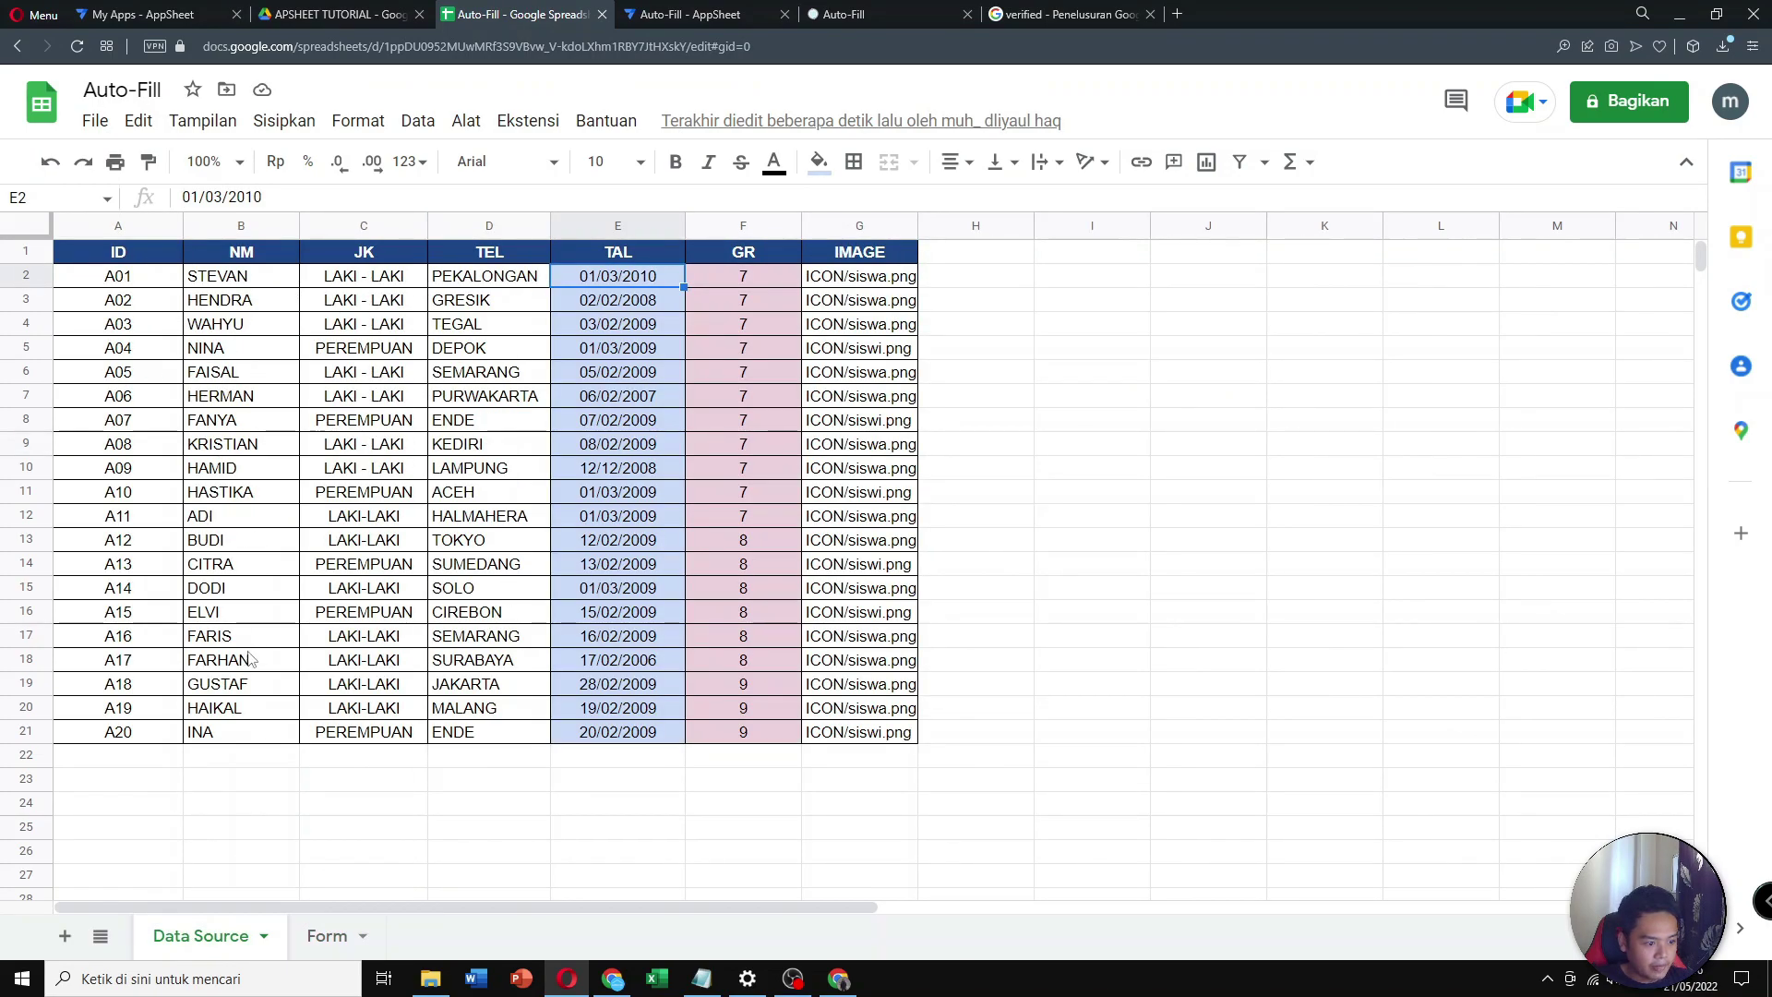
{"action": "left_click", "coordinate": [235, 374]}
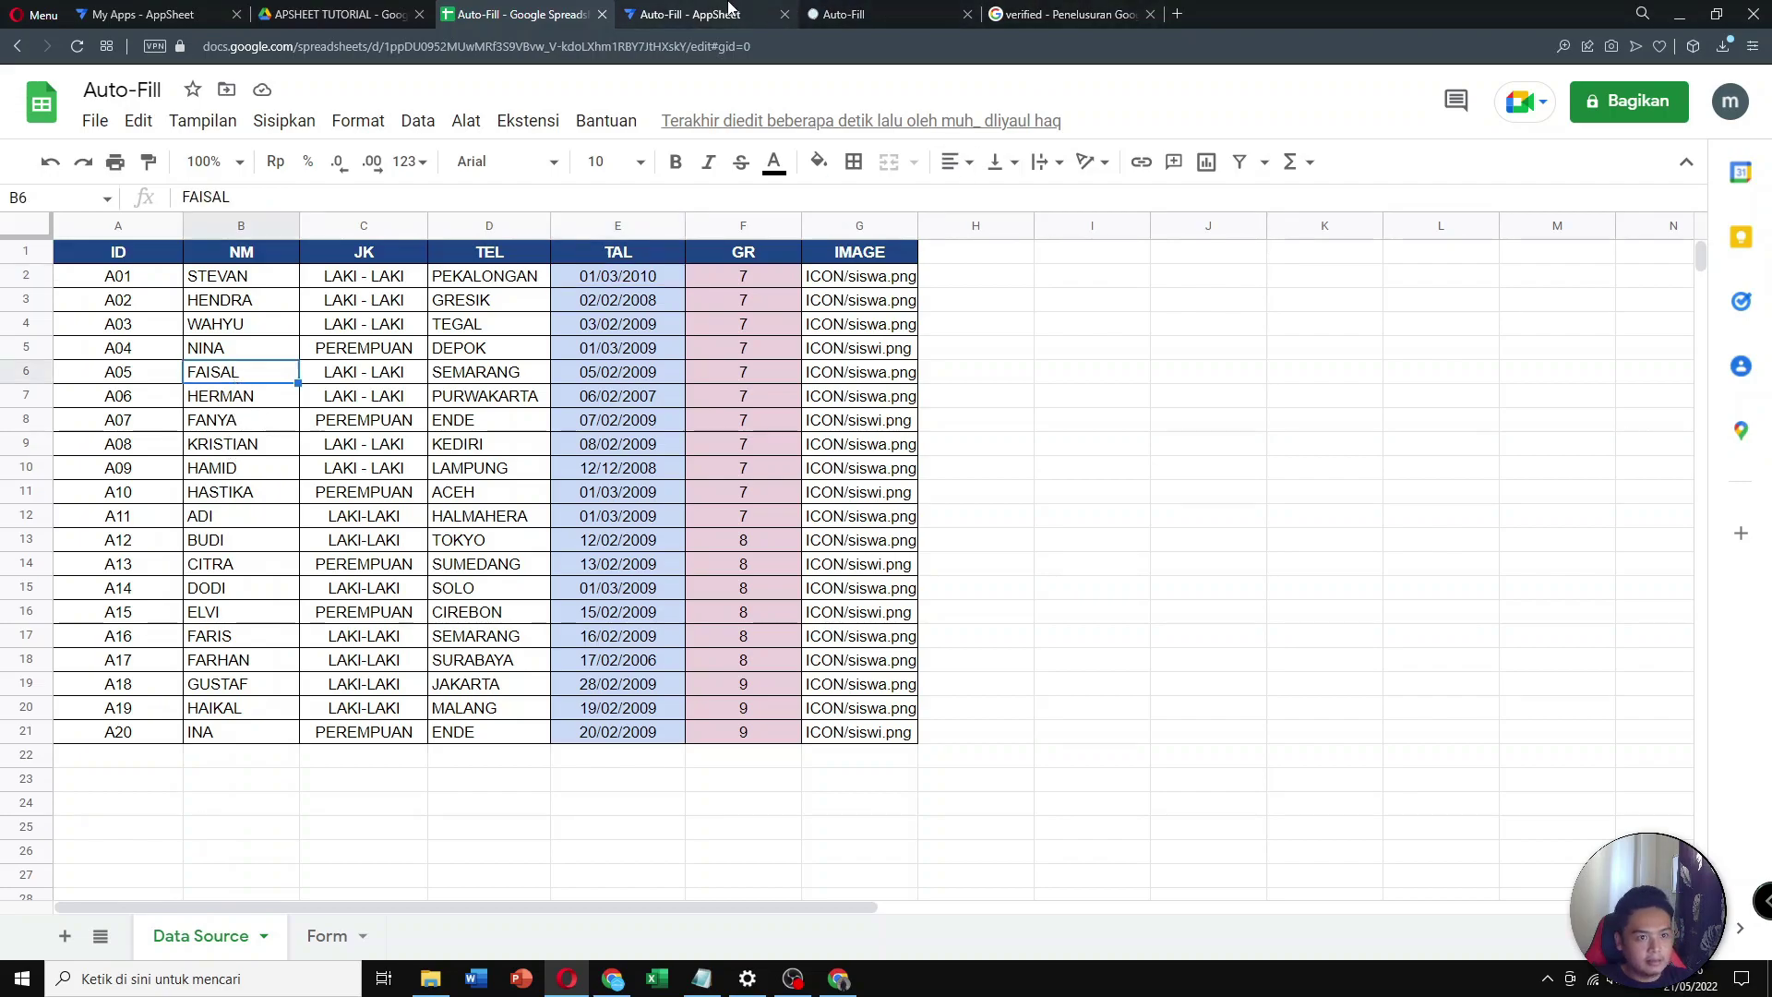
{"action": "left_click", "coordinate": [701, 14]}
{"action": "left_click", "coordinate": [842, 14]}
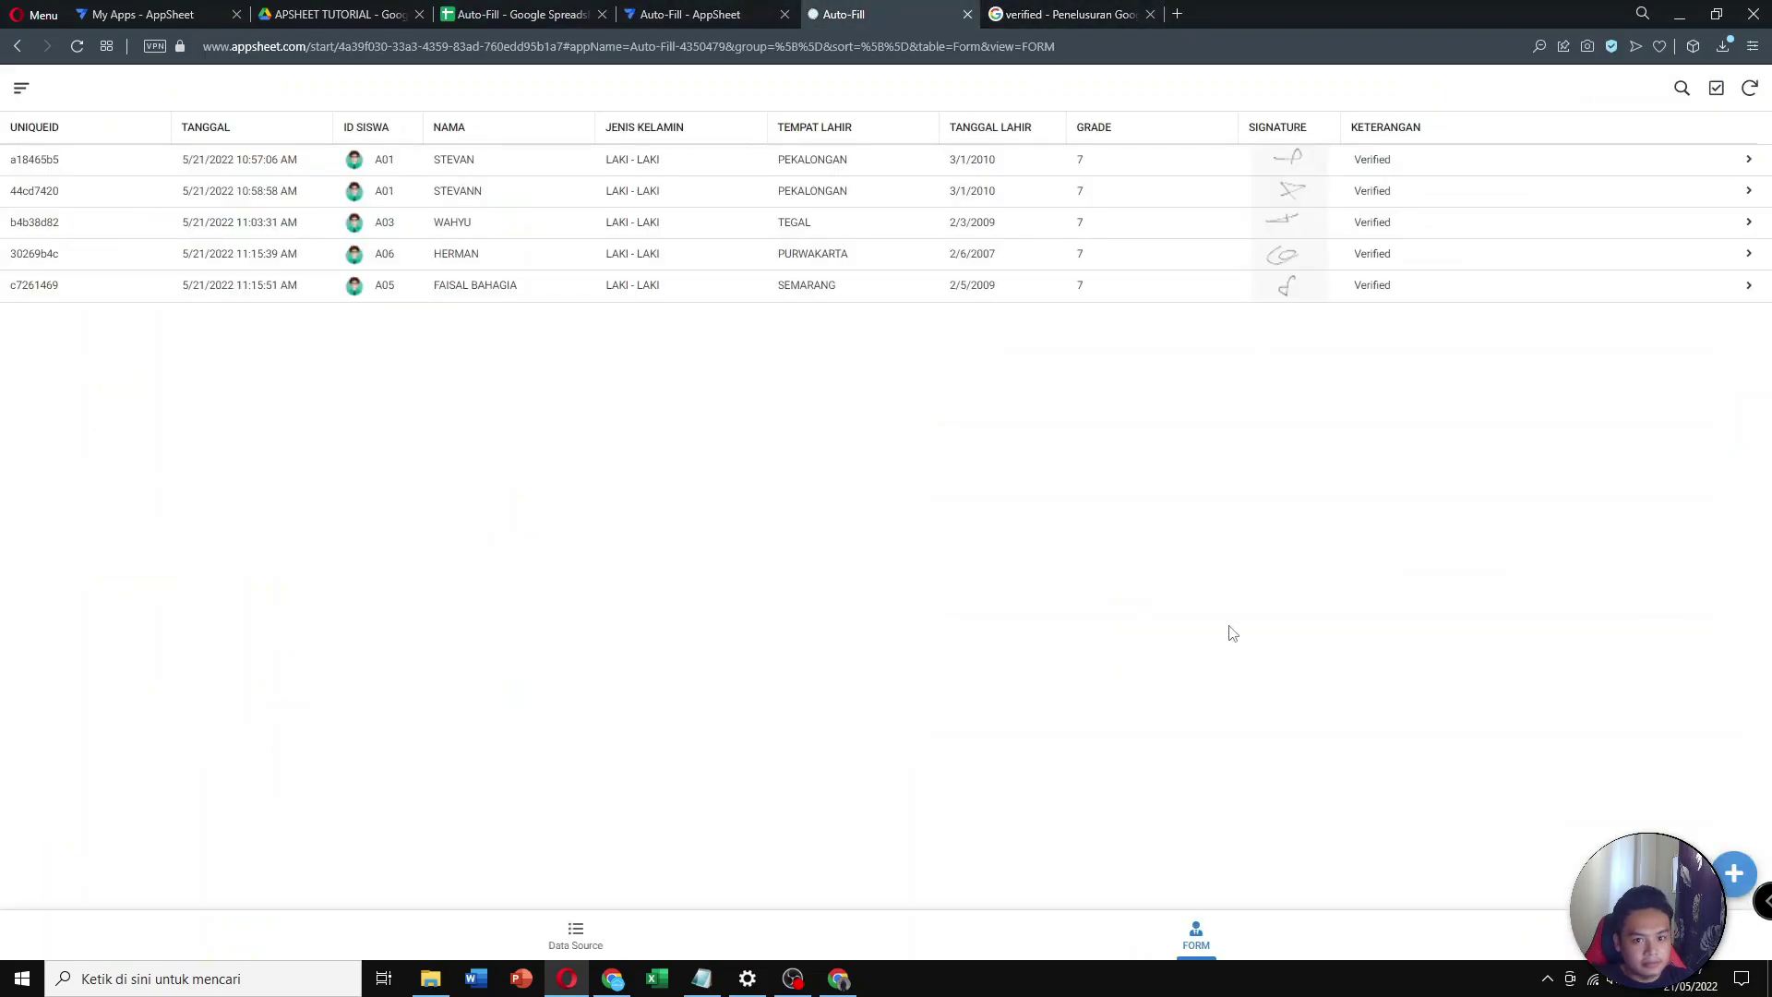